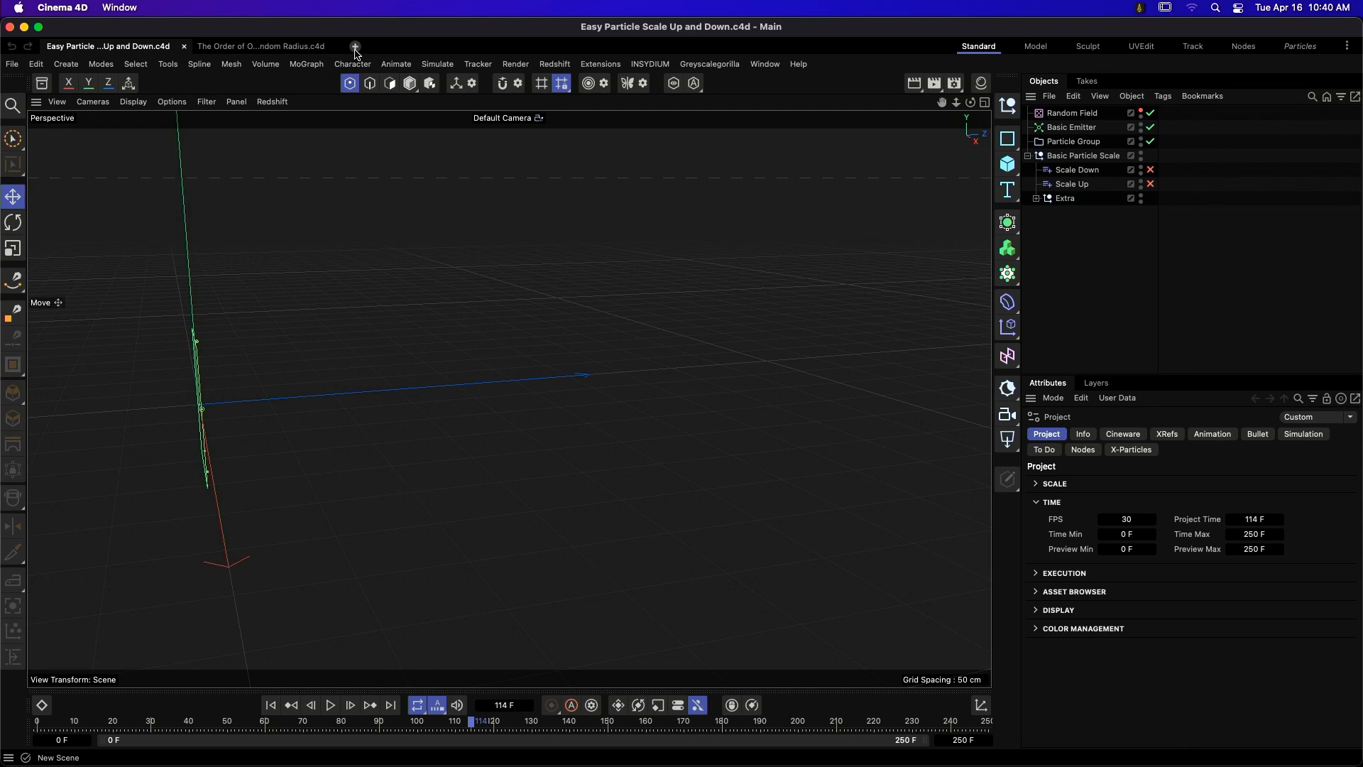
- Create a new project and switch to the Particles layout
left_click(356, 47)
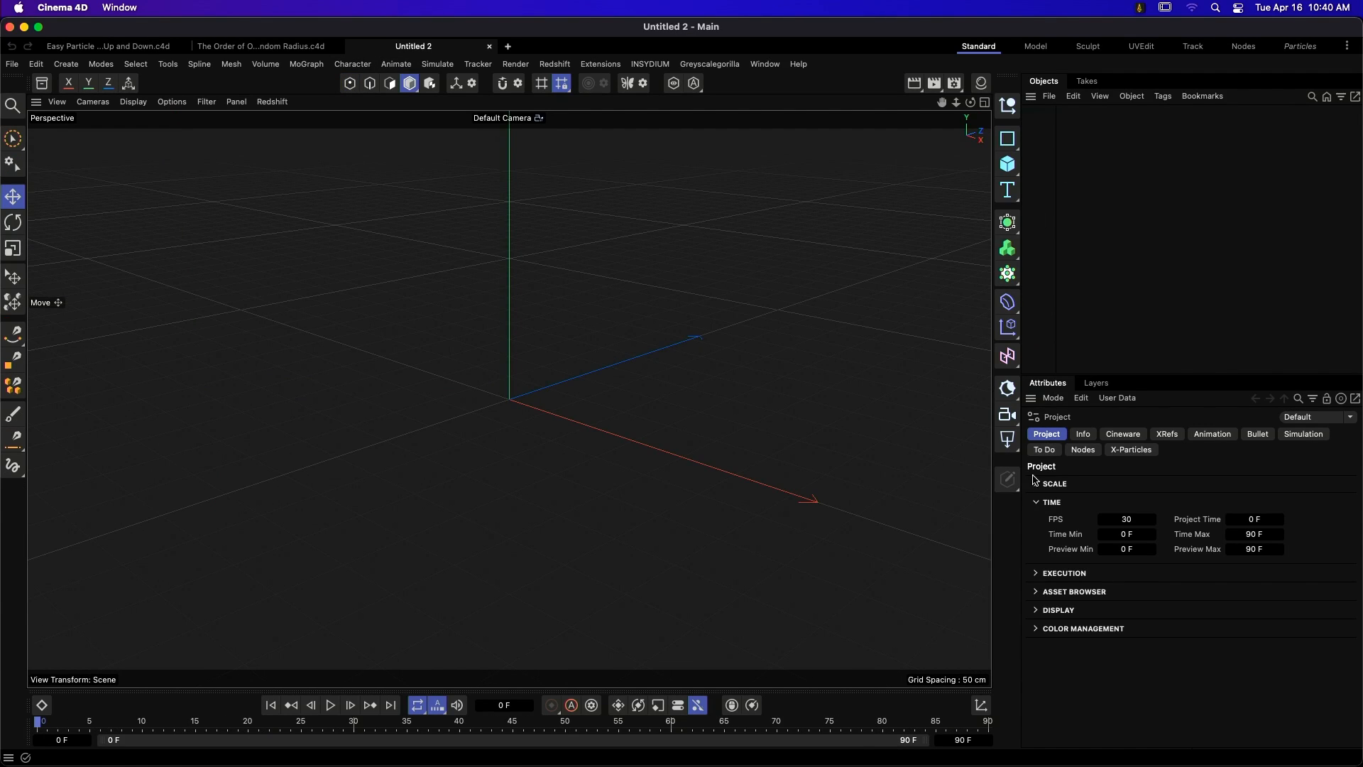
left_click(1304, 50)
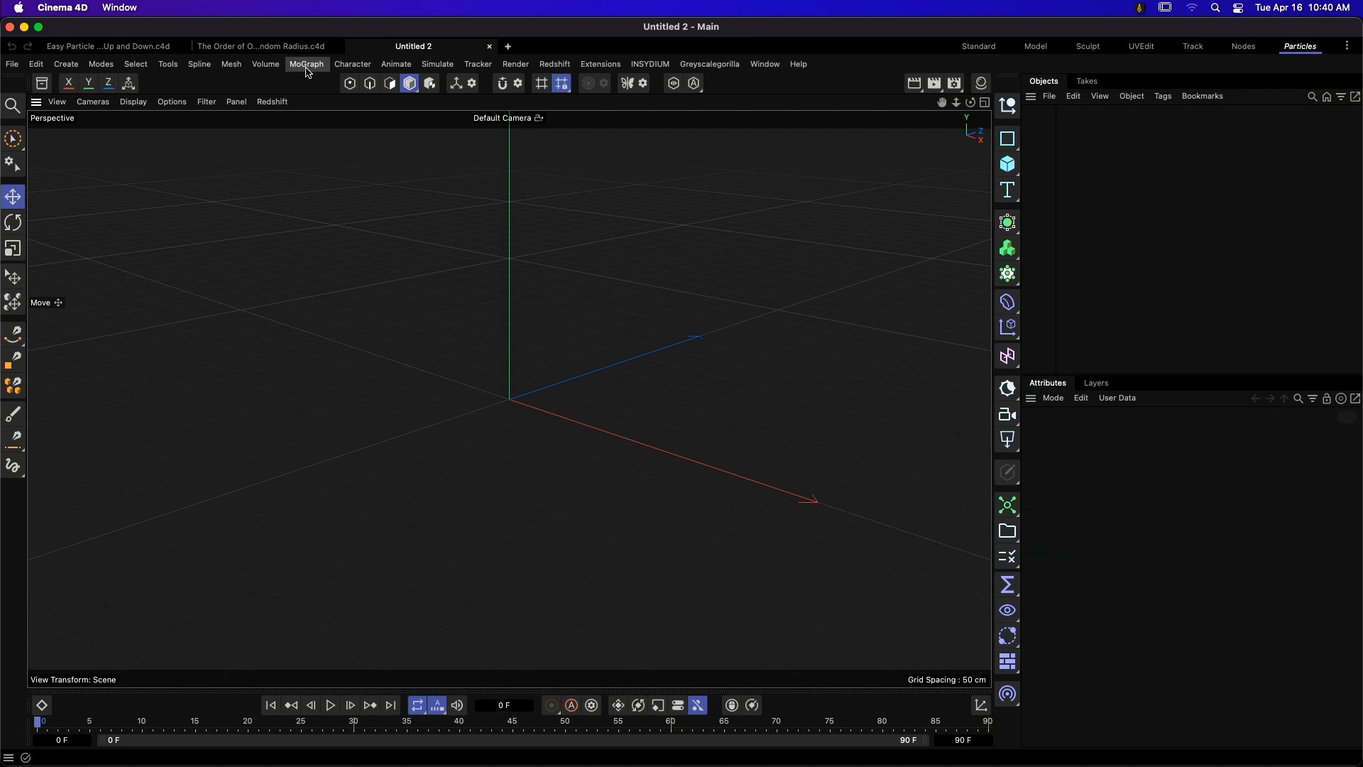
left_click(431, 64)
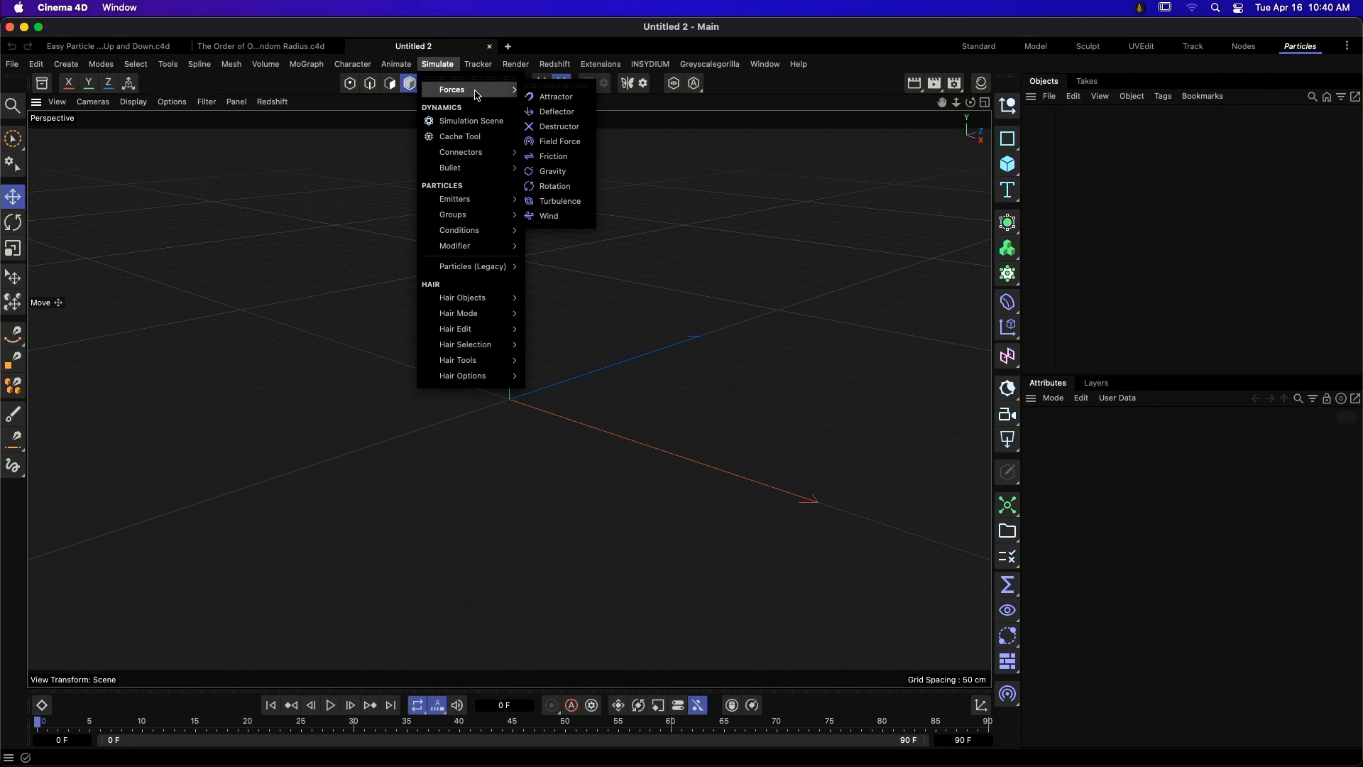
mouse_move(477, 244)
mouse_move(490, 200)
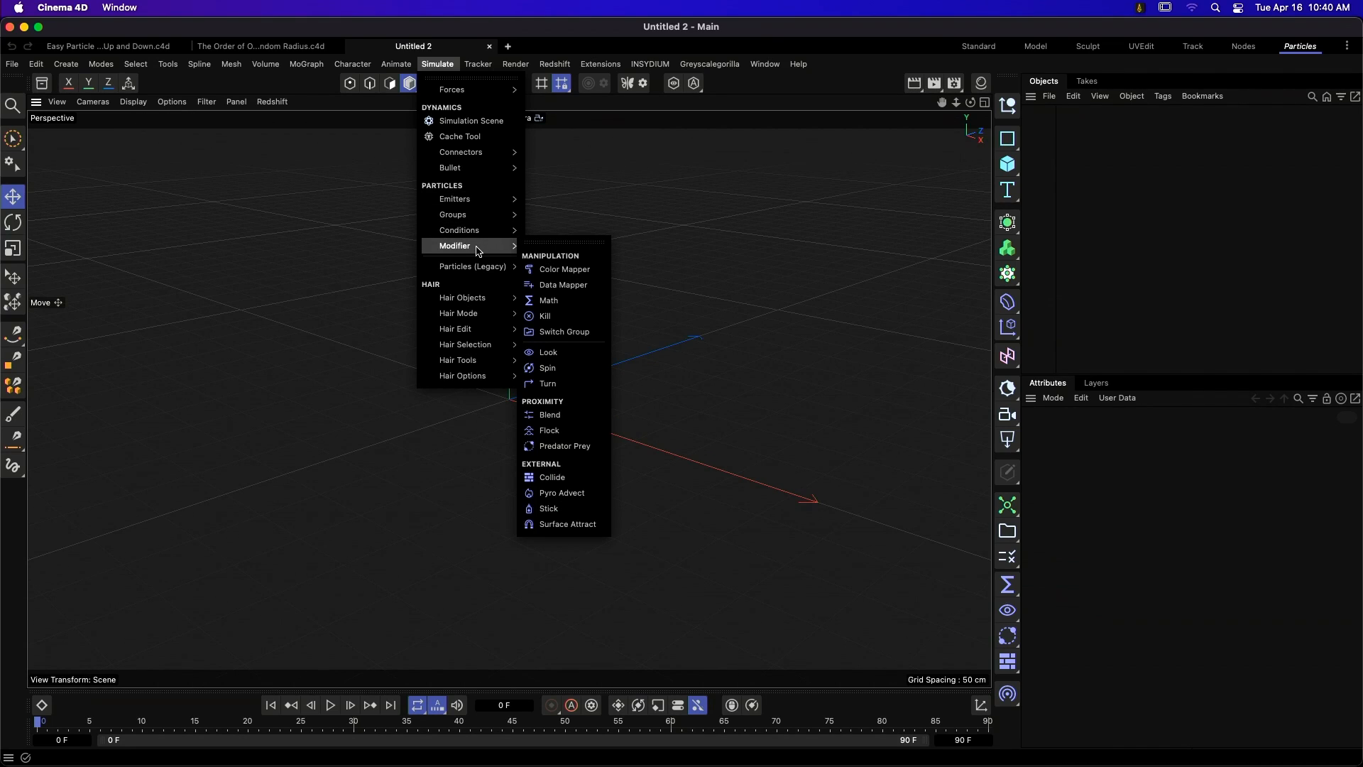
mouse_move(494, 92)
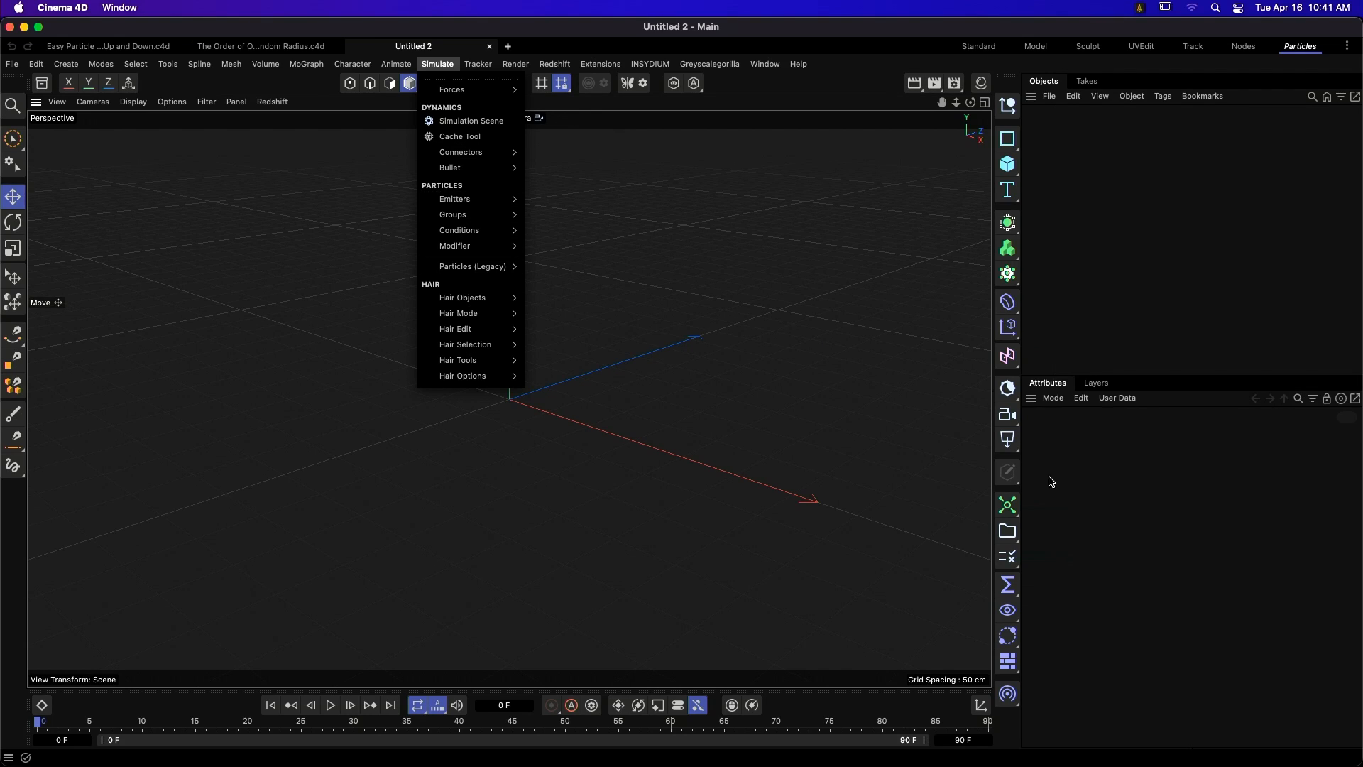
left_click(1071, 507)
- Add a Basic Emitter to the scene and set its emission shape to Circle
left_click(1007, 504)
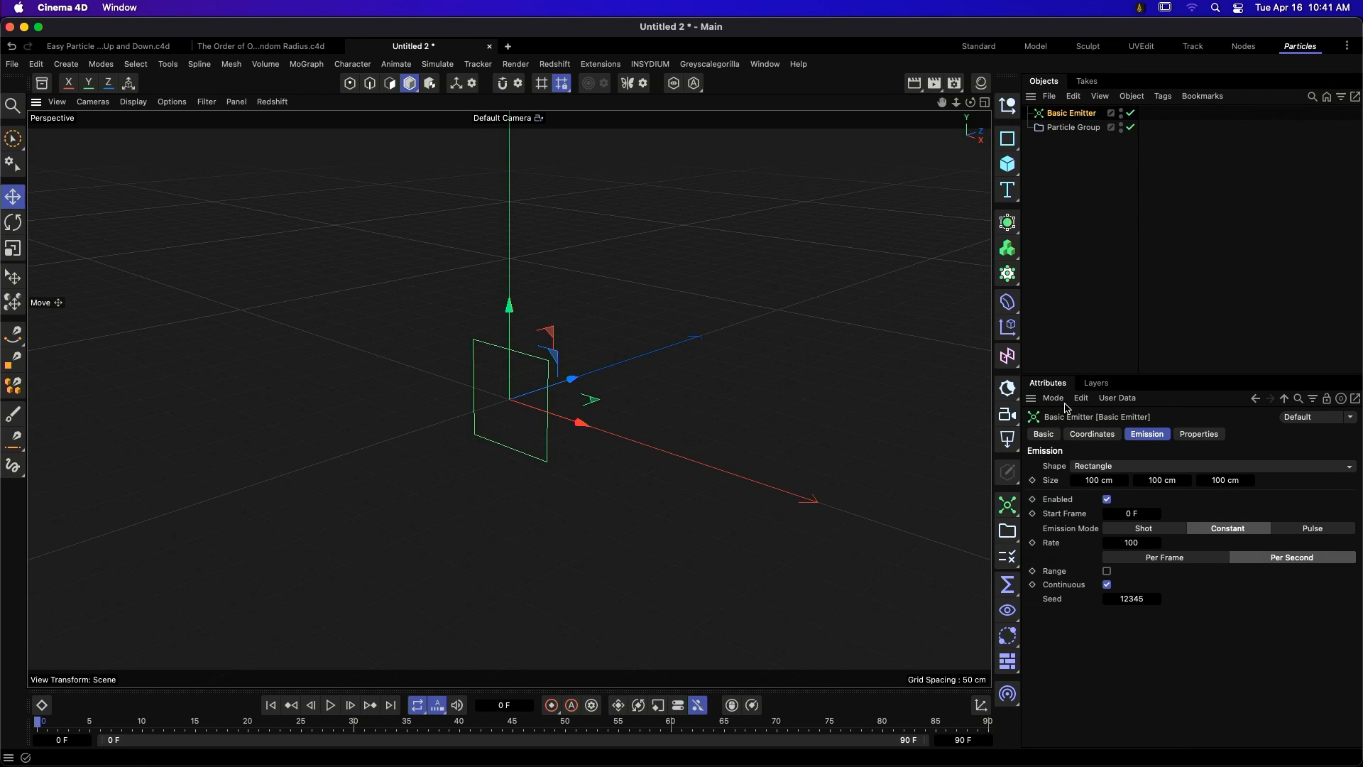
left_click(1092, 468)
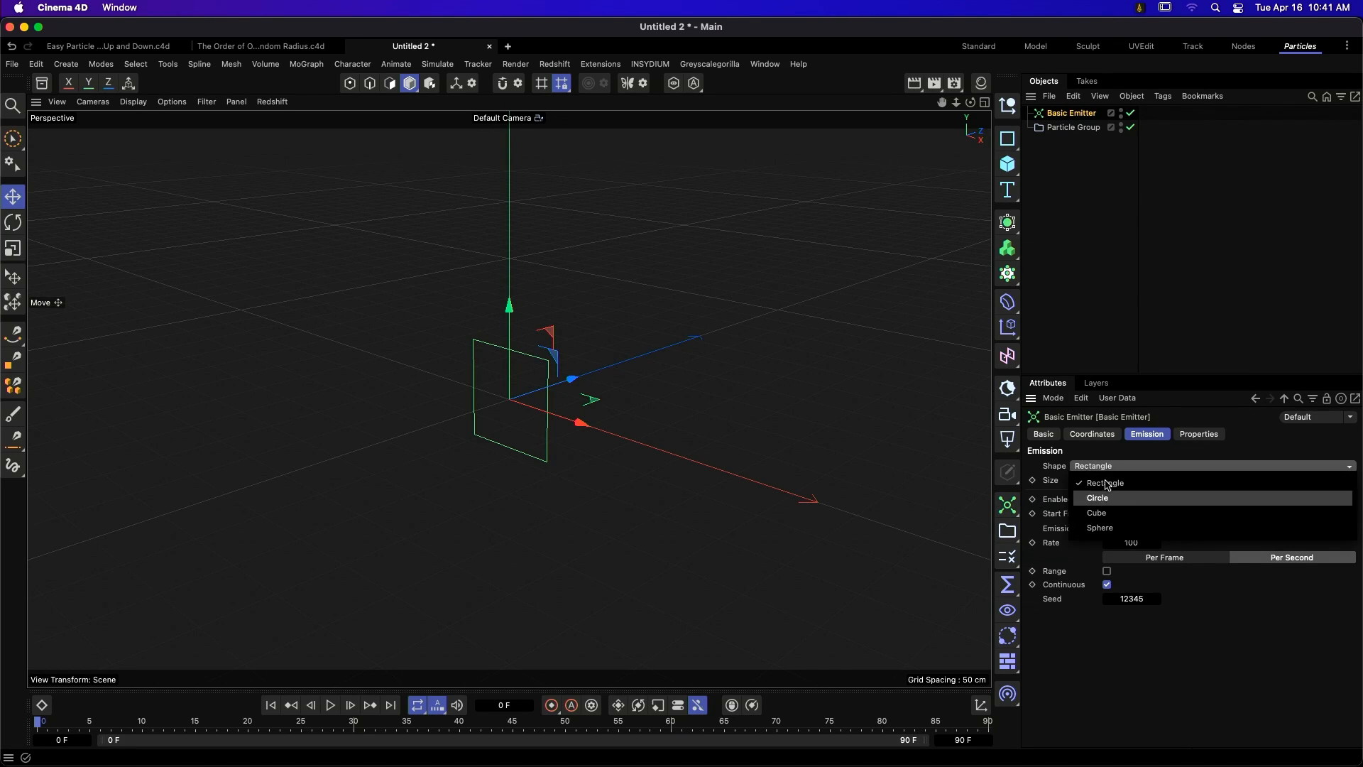
left_click(1116, 499)
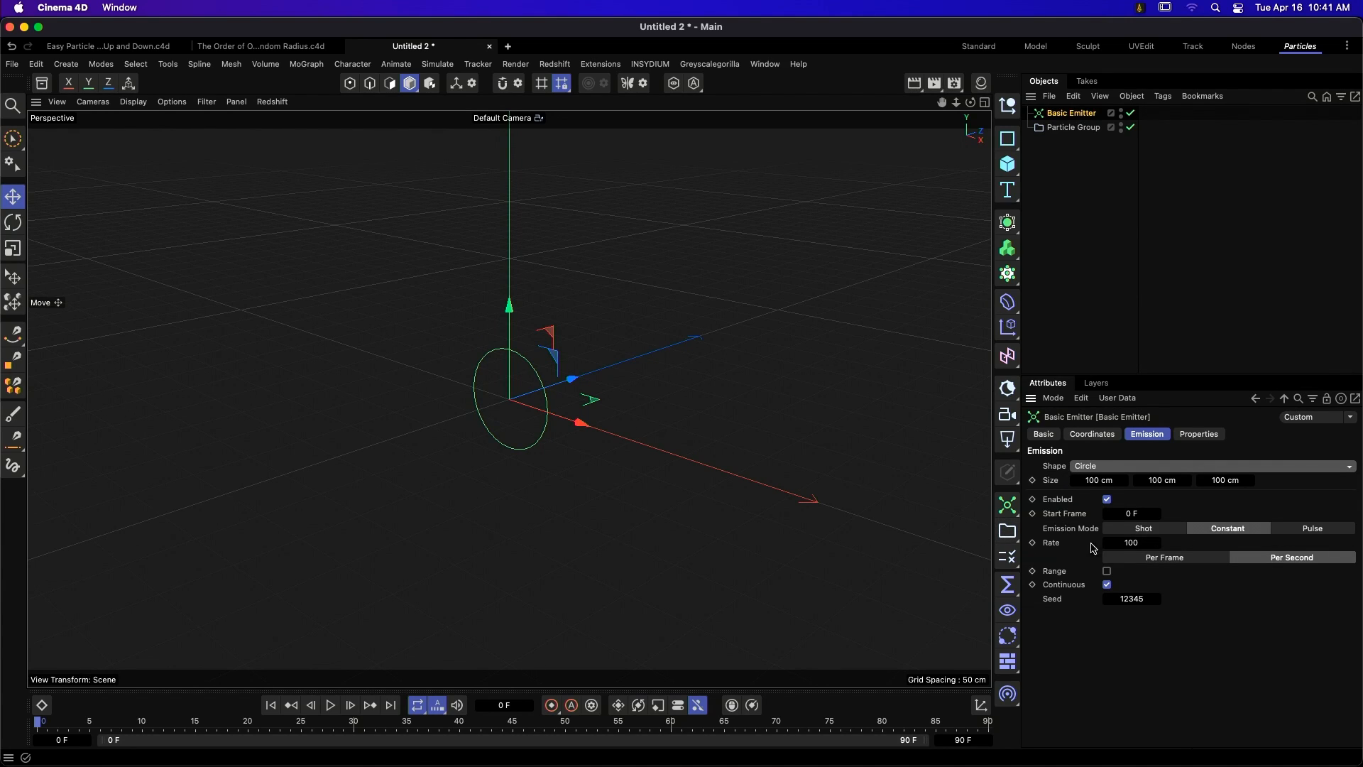
- Play the particle simulation and examine the emission together with the emitter's lifetime, velocity and radius properties
left_click(330, 705)
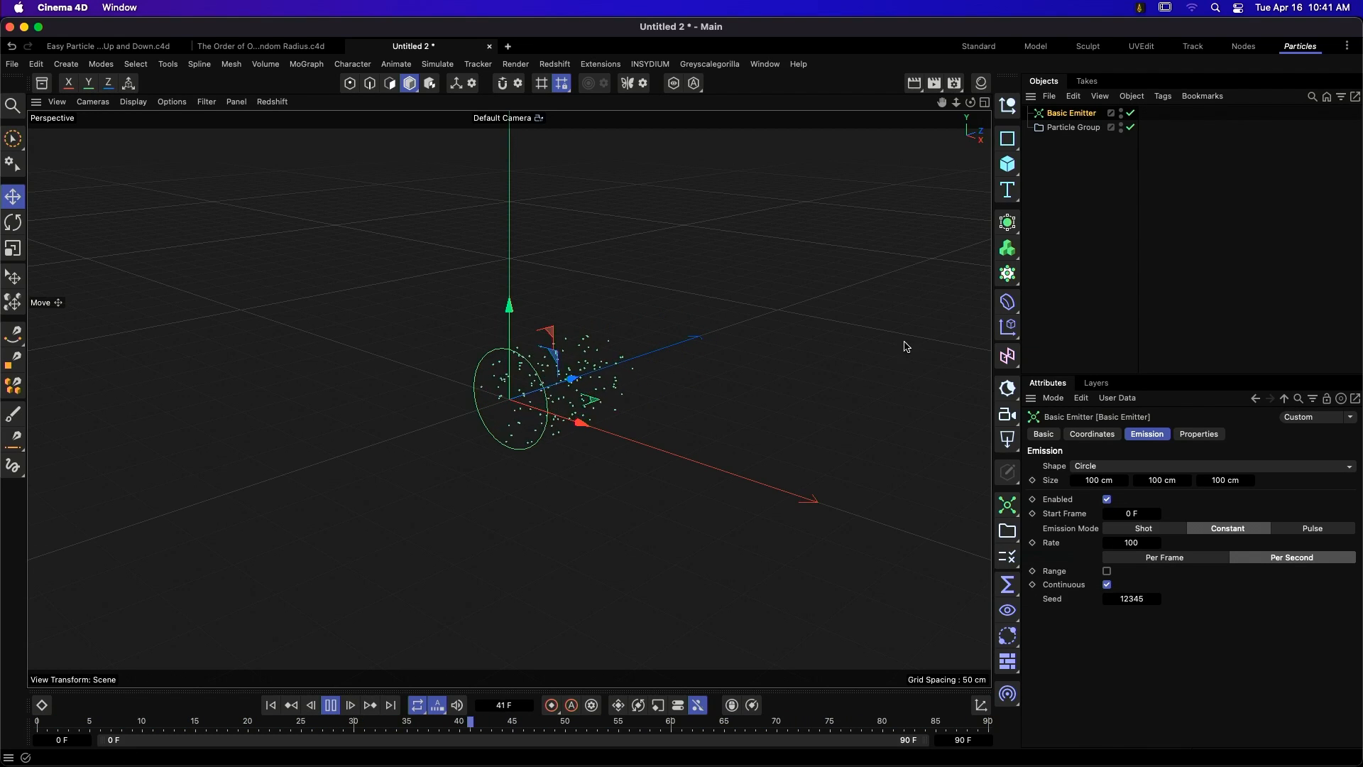
left_click_drag(970, 102, 924, 110)
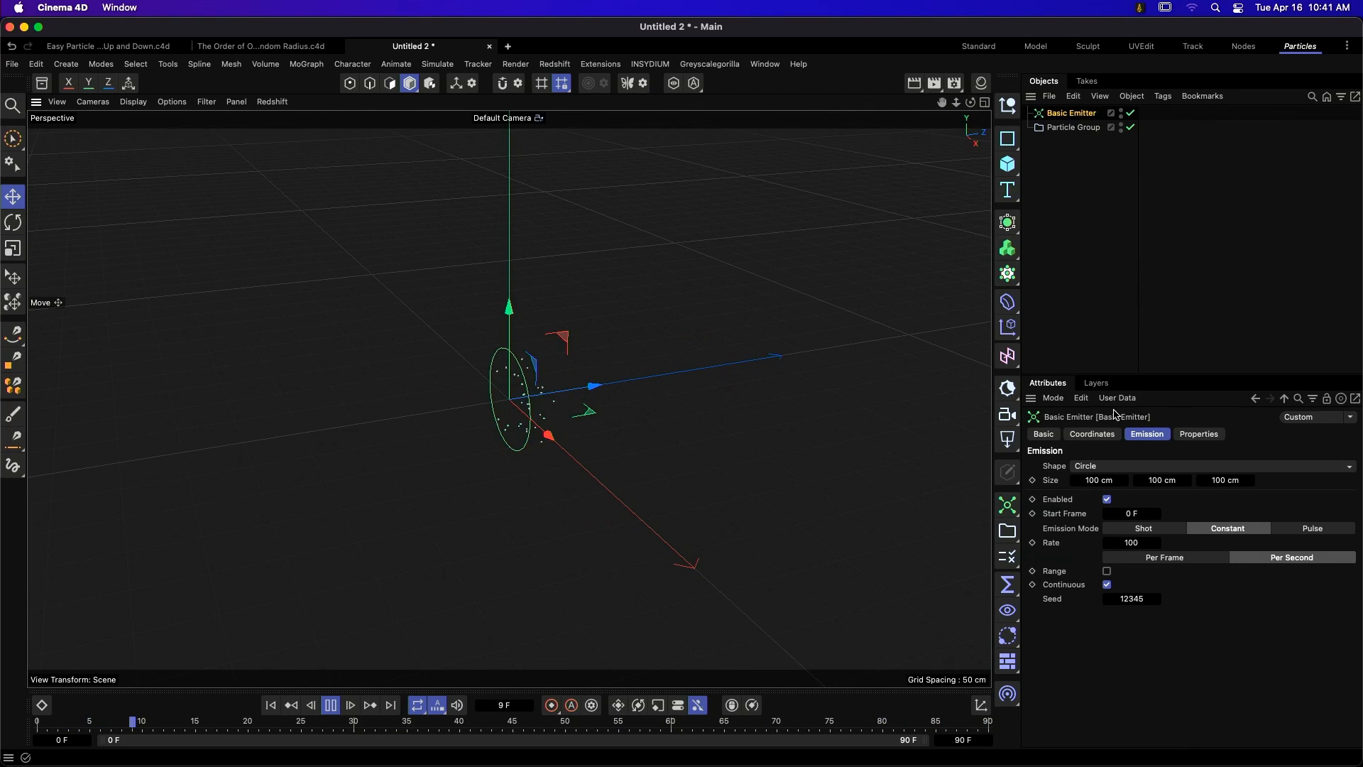
left_click(1199, 434)
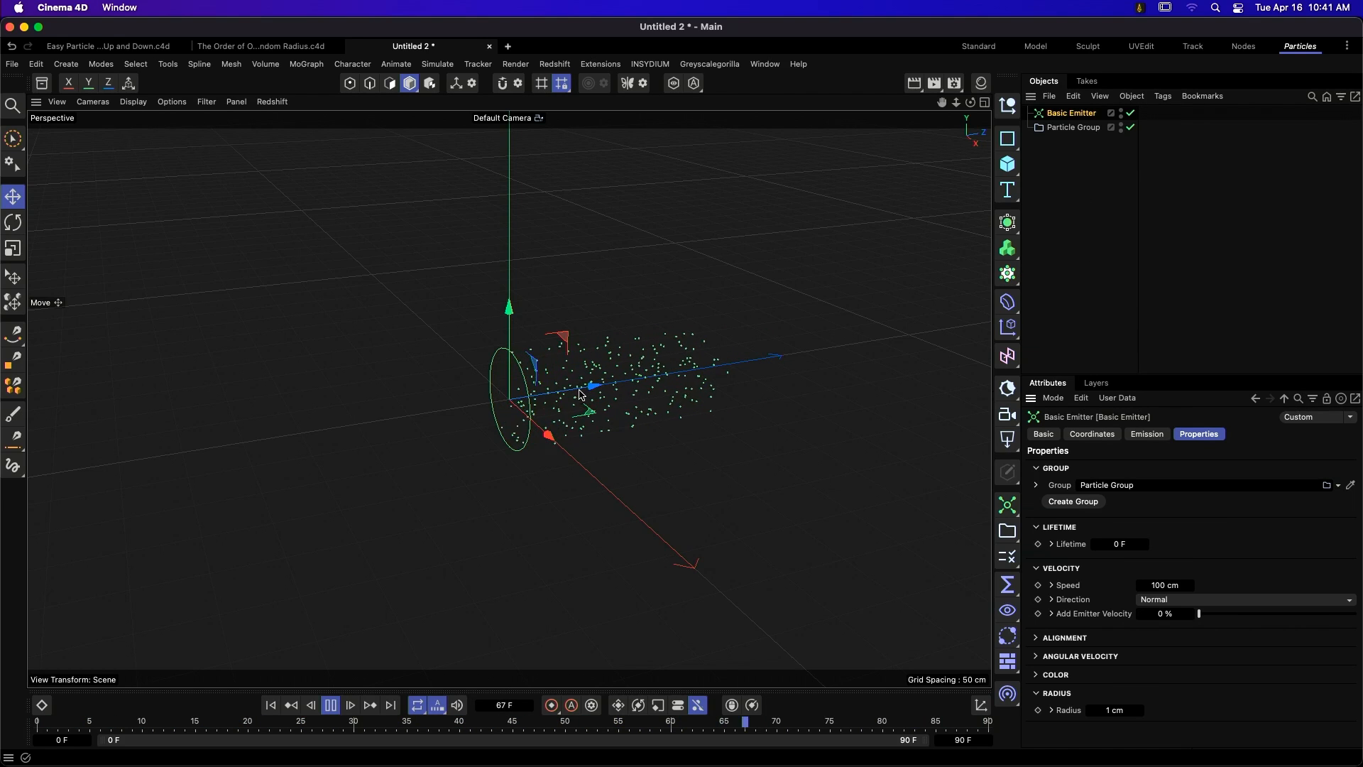
left_click_drag(581, 395, 608, 350, "alt")
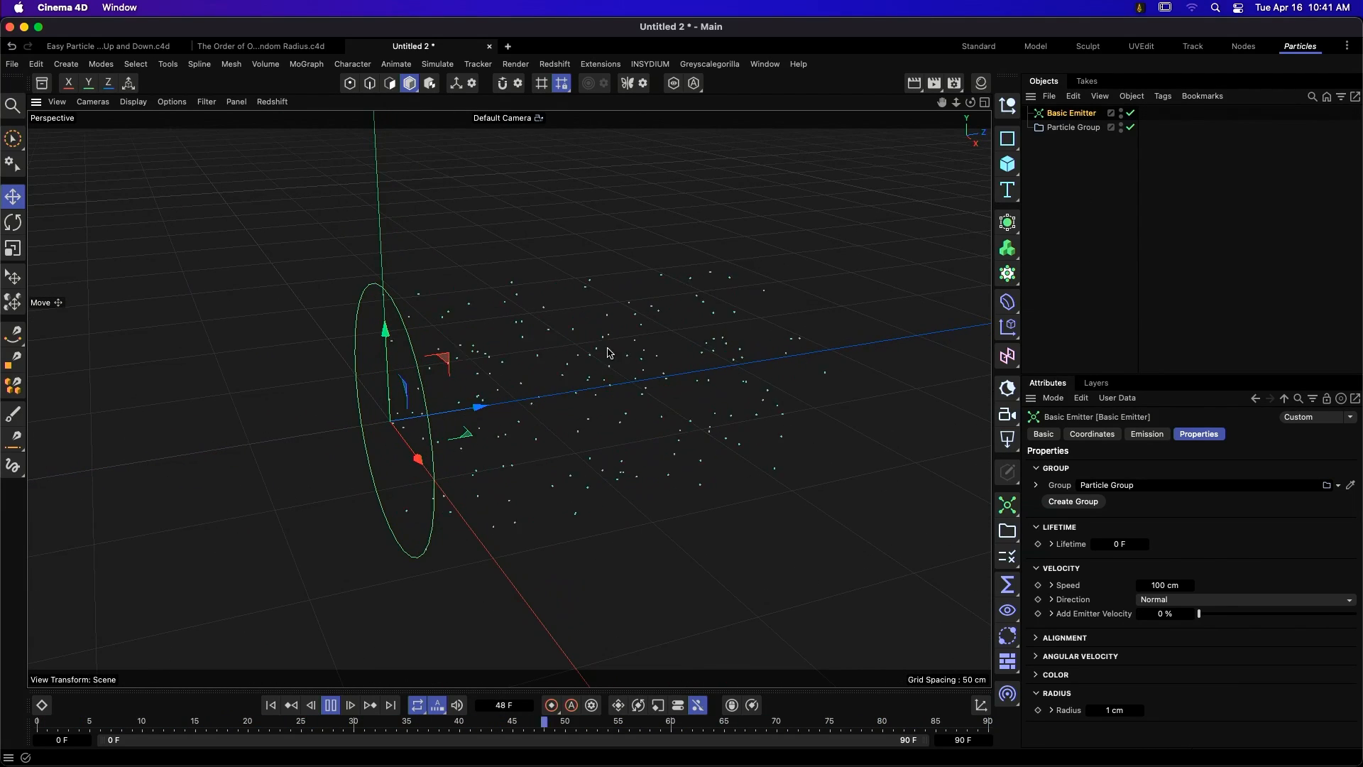
- Turn on Draw Radius for the Particle Group and pause playback
left_click(1072, 128)
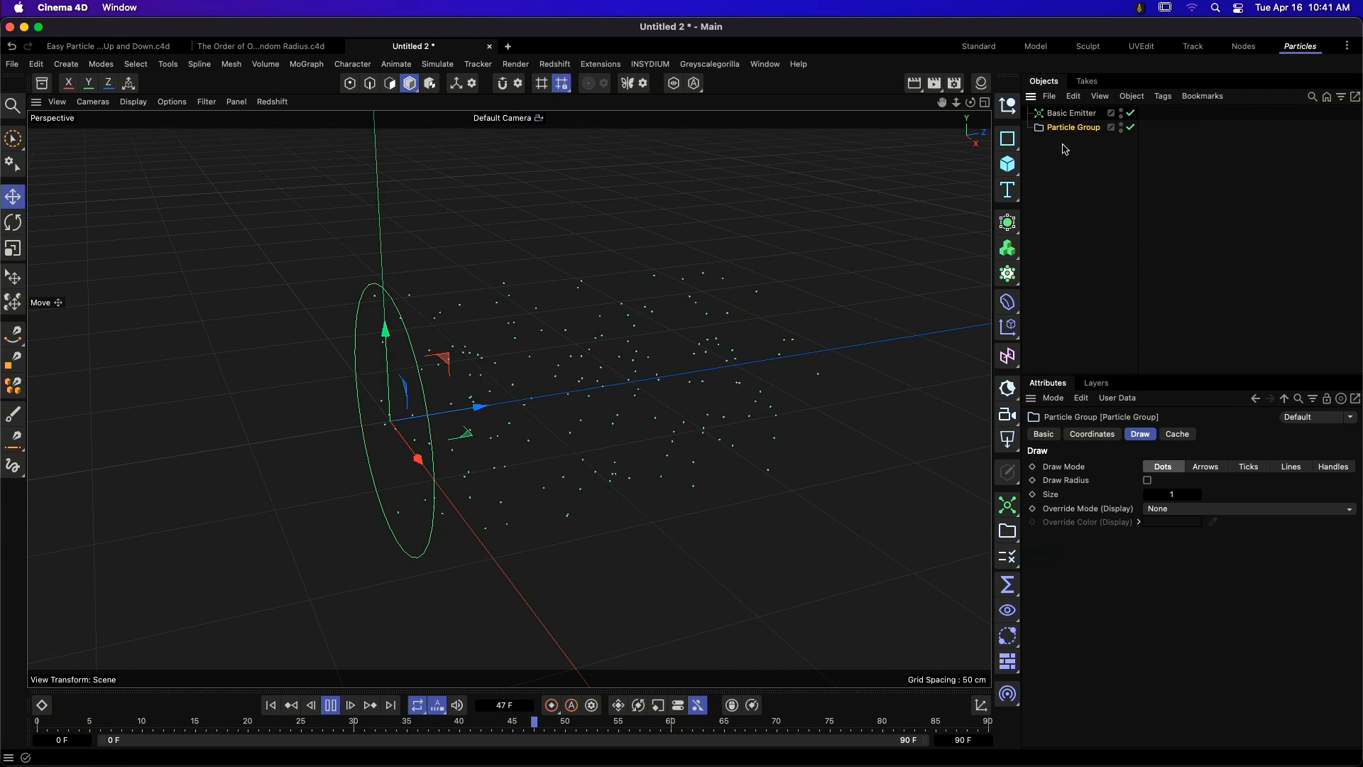
left_click(1148, 480)
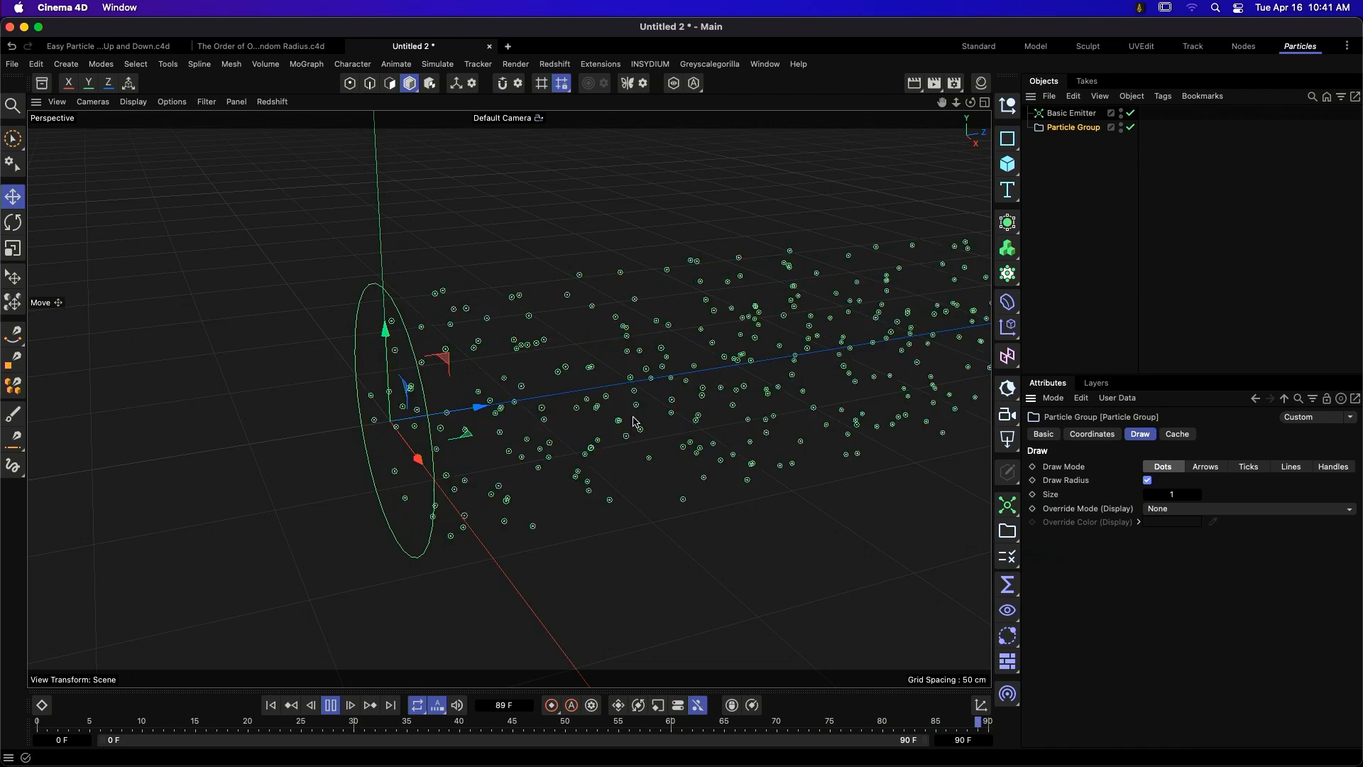
key("F8")
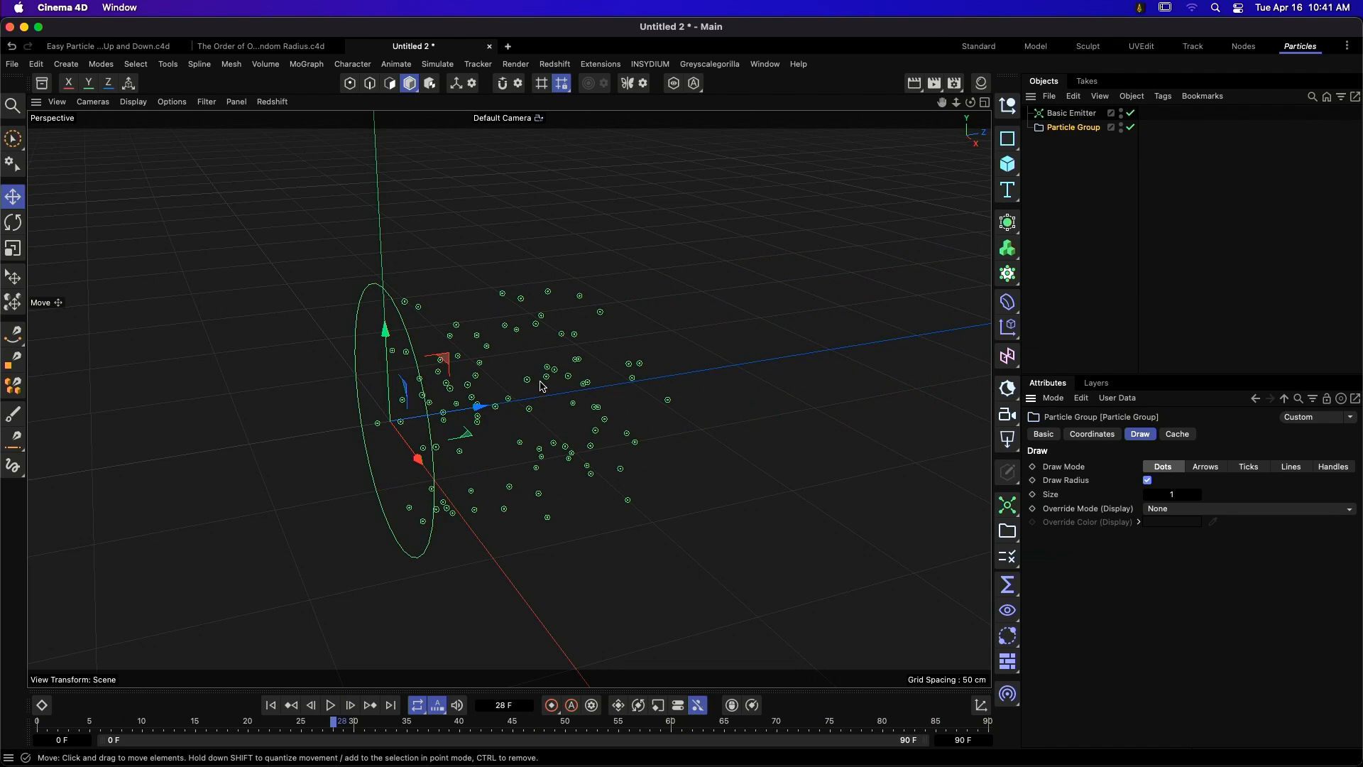
mouse_move(540, 375)
right_mouse_down("alt")
mouse_move(566, 347)
mouse_move(544, 386)
right_mouse_up("alt")
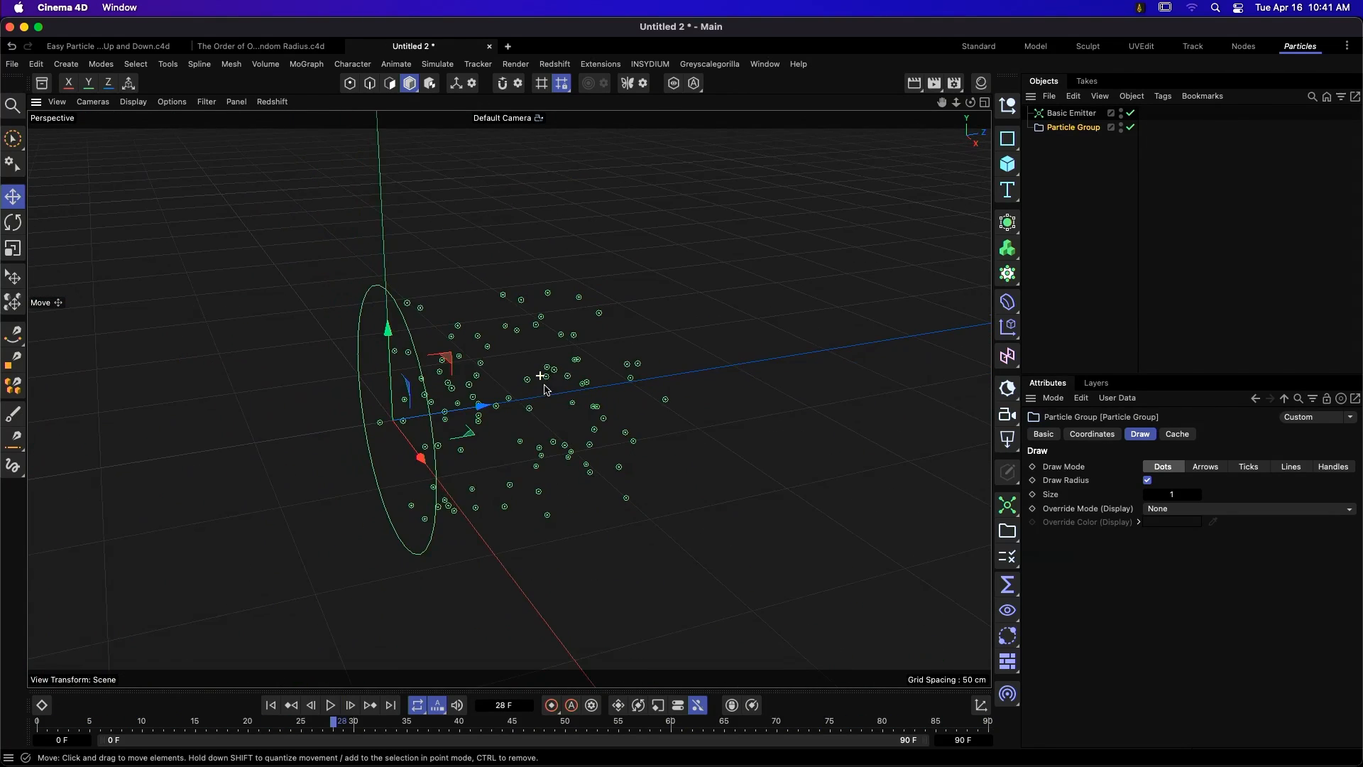
mouse_move(546, 389)
left_mouse_down("alt")
mouse_move(575, 384)
mouse_move(552, 376)
left_mouse_up("alt")
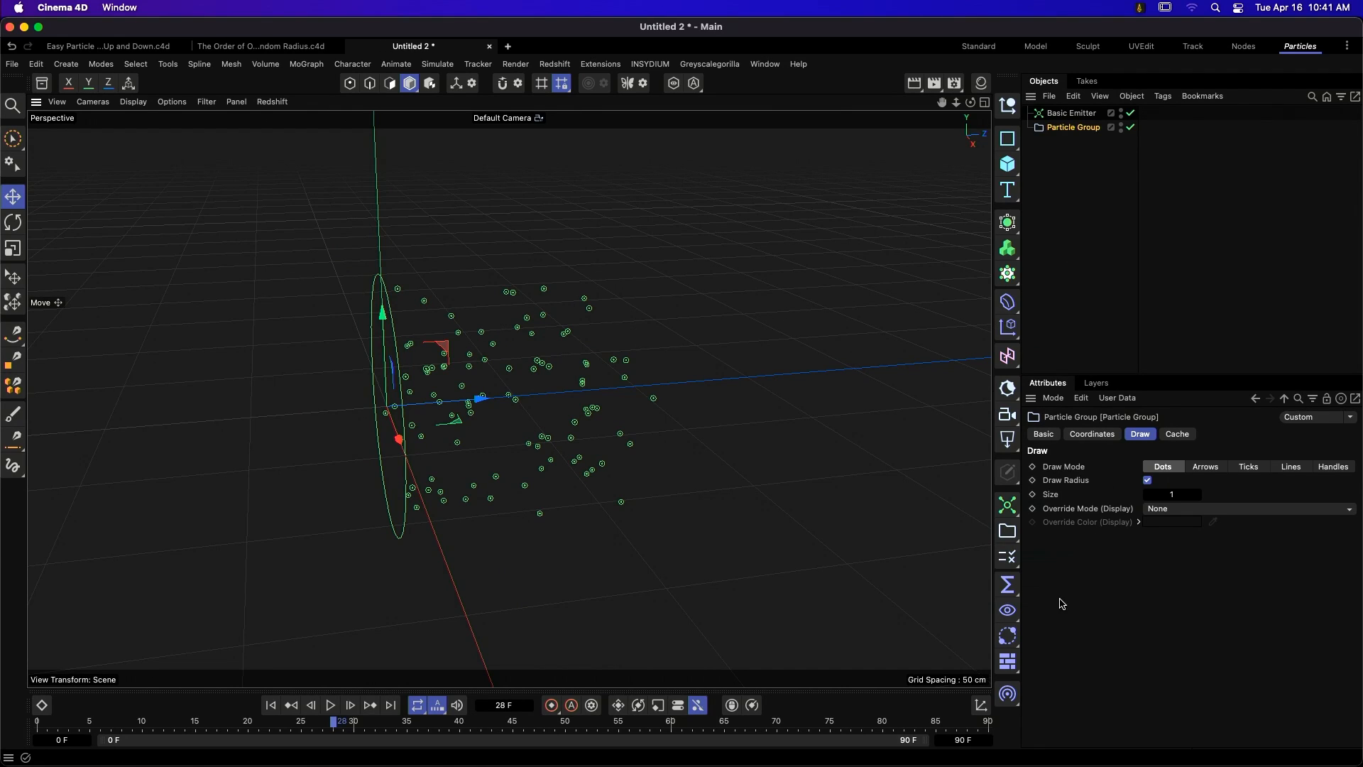
- Add a Data Mapper modifier with Upper In set to 100 F and Upper Out set to 100 cm
left_click(1008, 585)
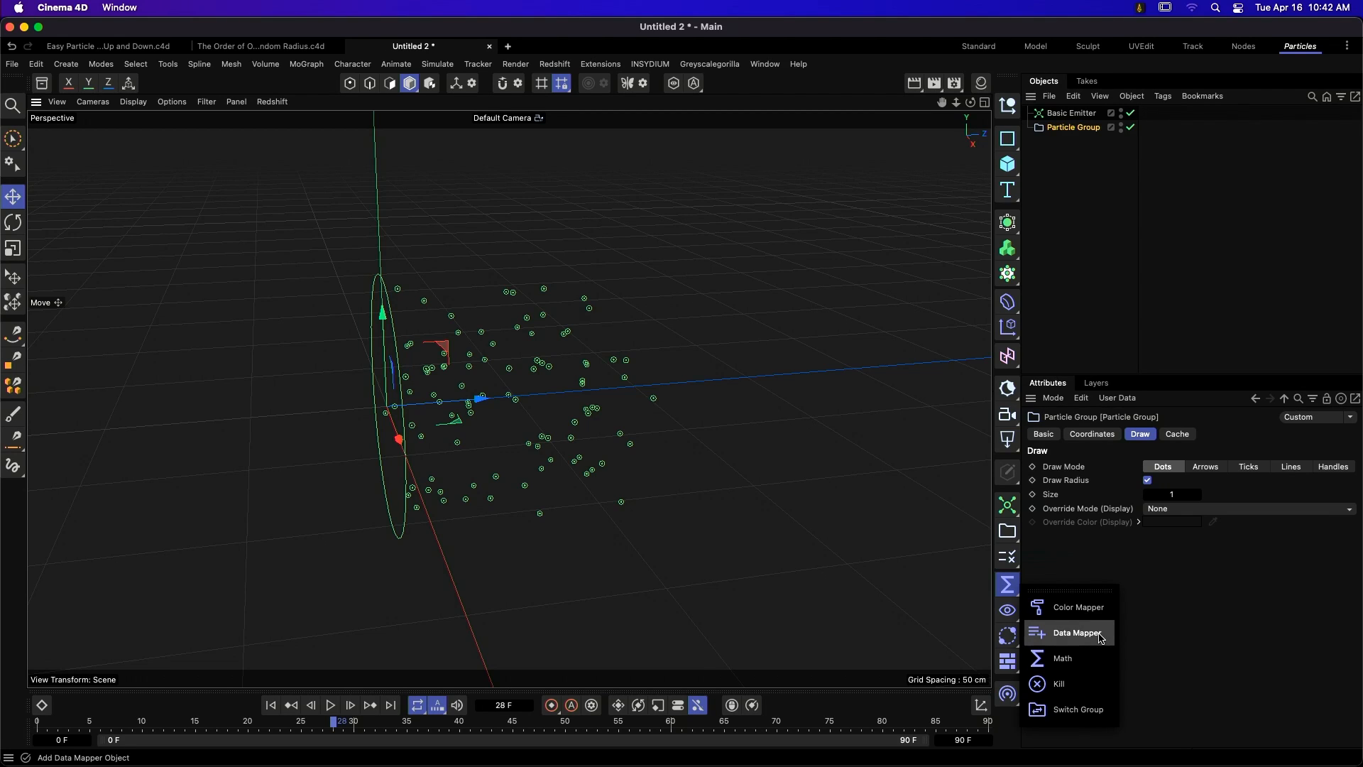
left_click(1077, 632)
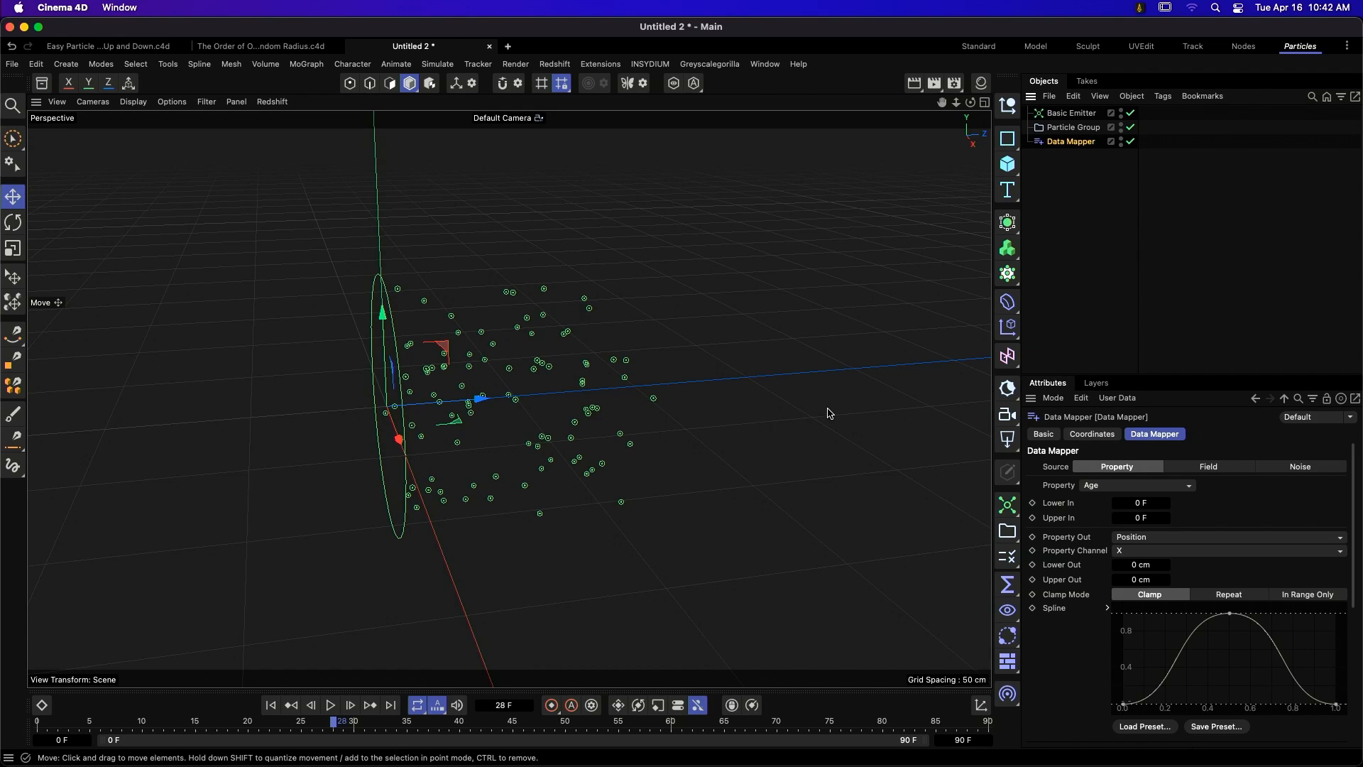
left_click(1153, 517)
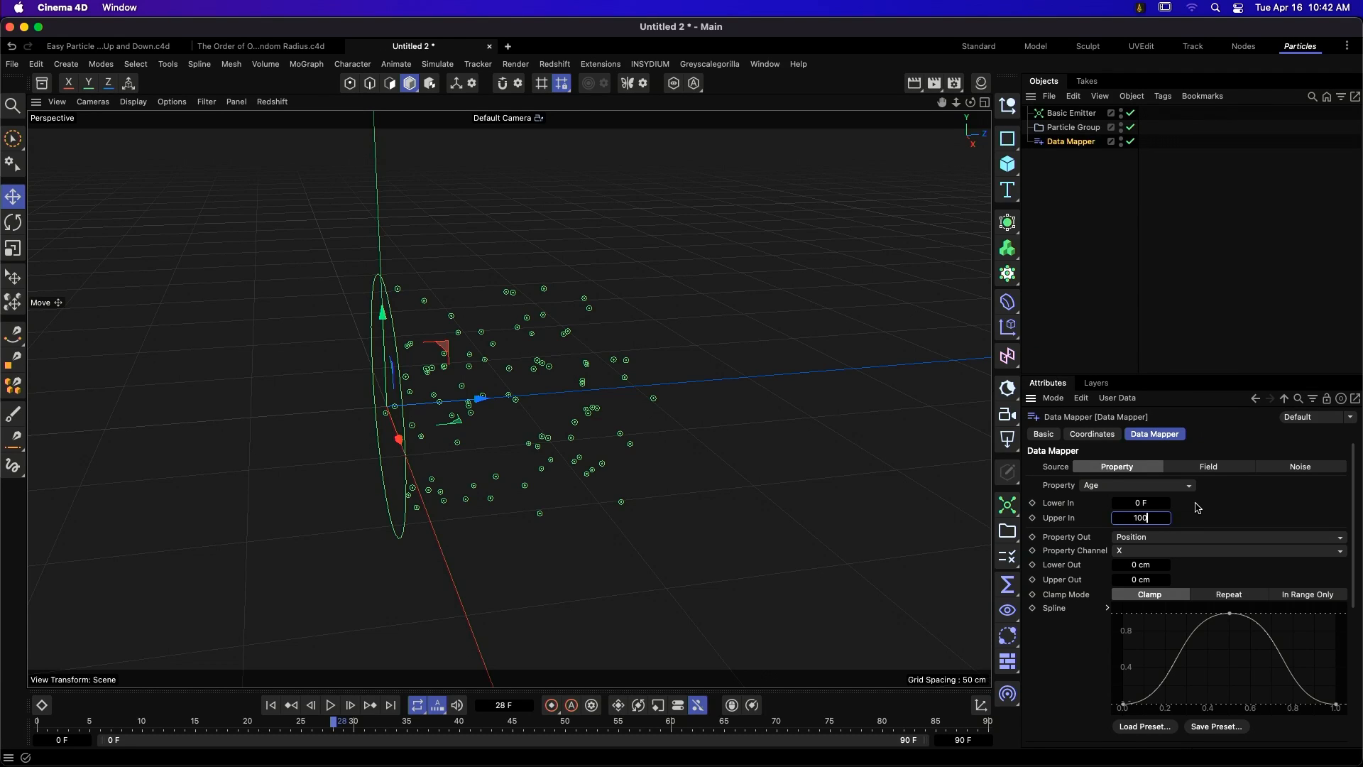
key("Return")
left_click(1157, 576)
type("100")
key("Return")
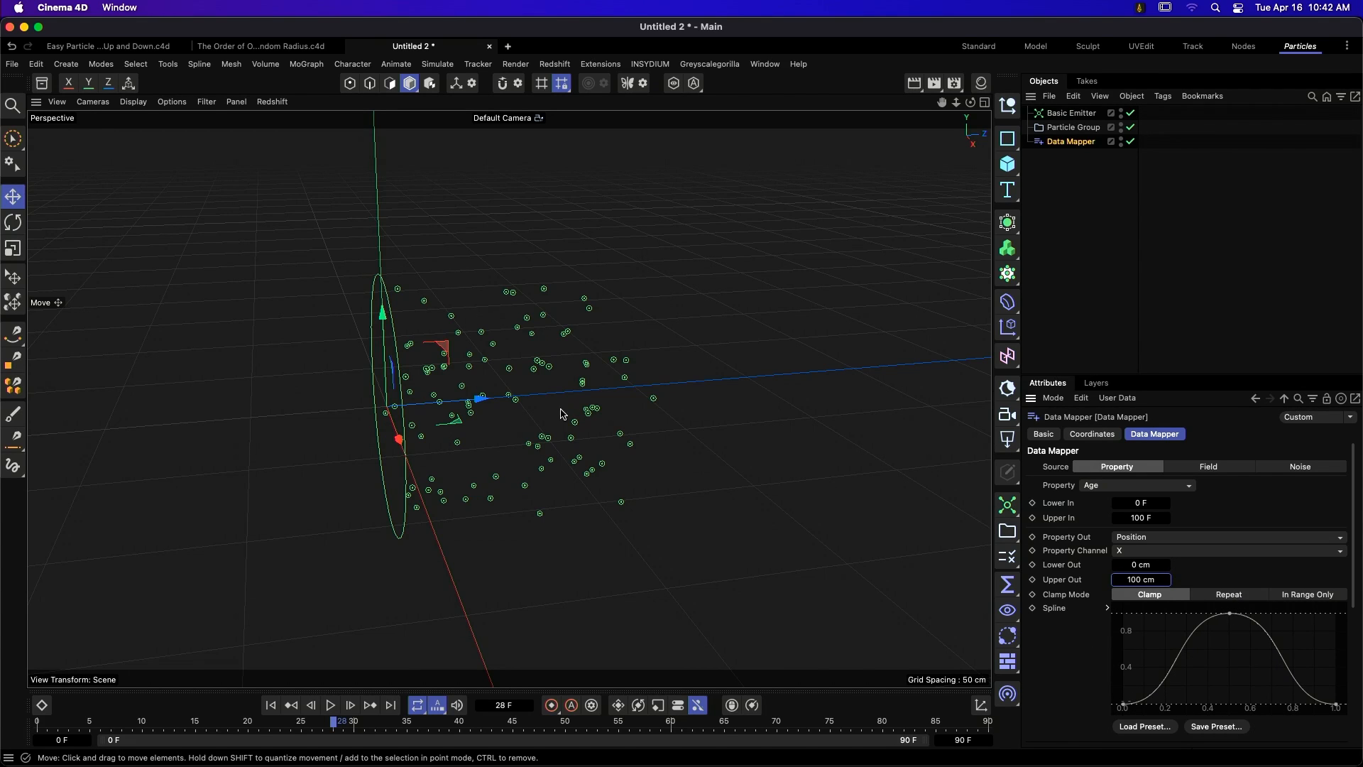
- Play the simulation from the start and examine how the mapped X position shifts the particles with age
left_click_drag(498, 407, 616, 461, "alt")
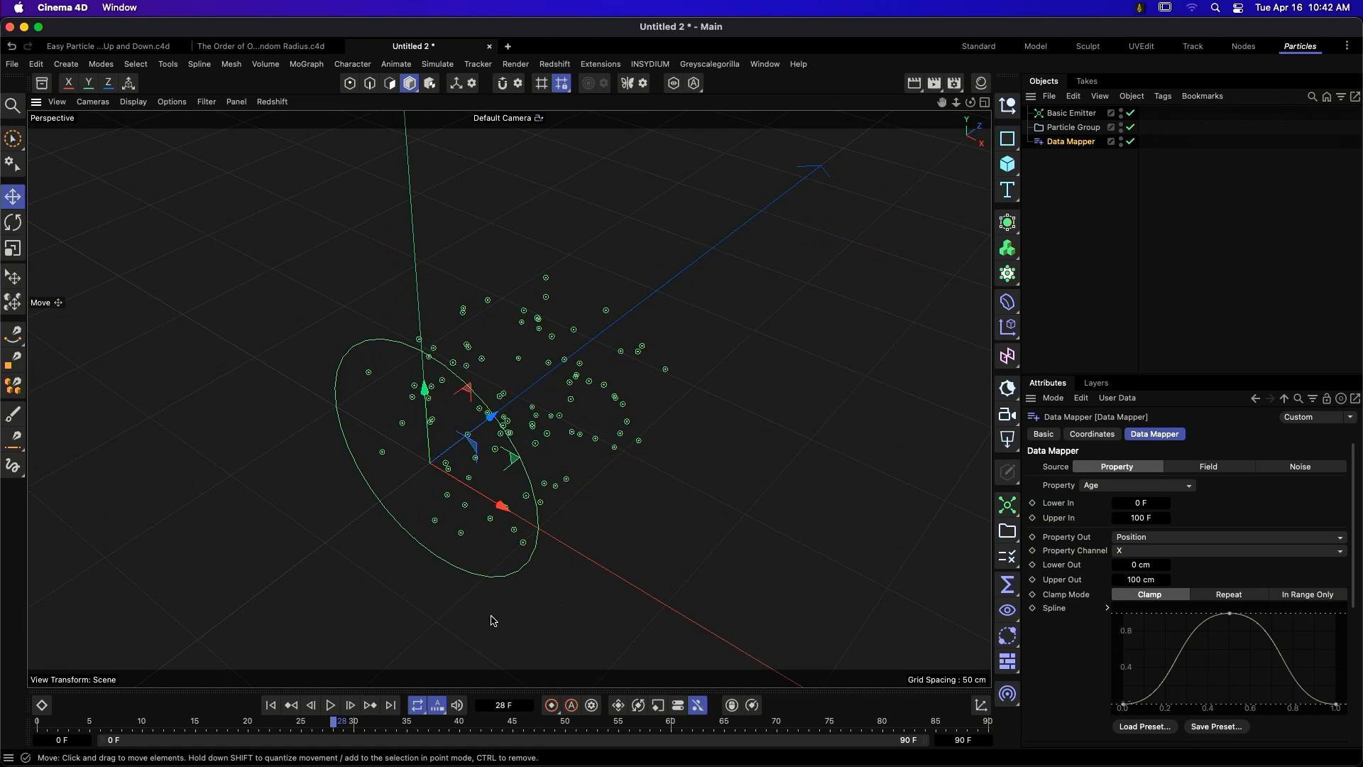
left_click(271, 706)
left_click(330, 705)
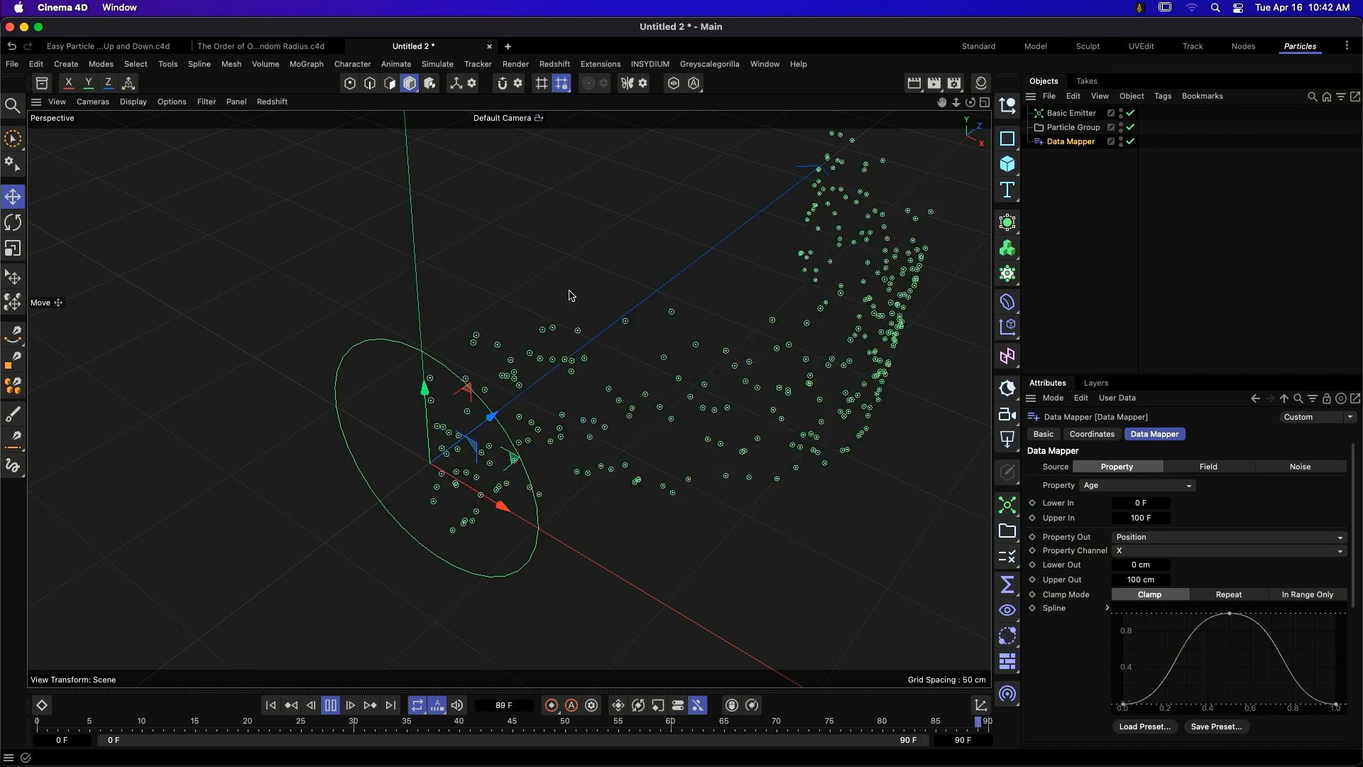
scroll(666, 349, "down", 5)
left_click_drag(685, 361, 343, 344, "alt")
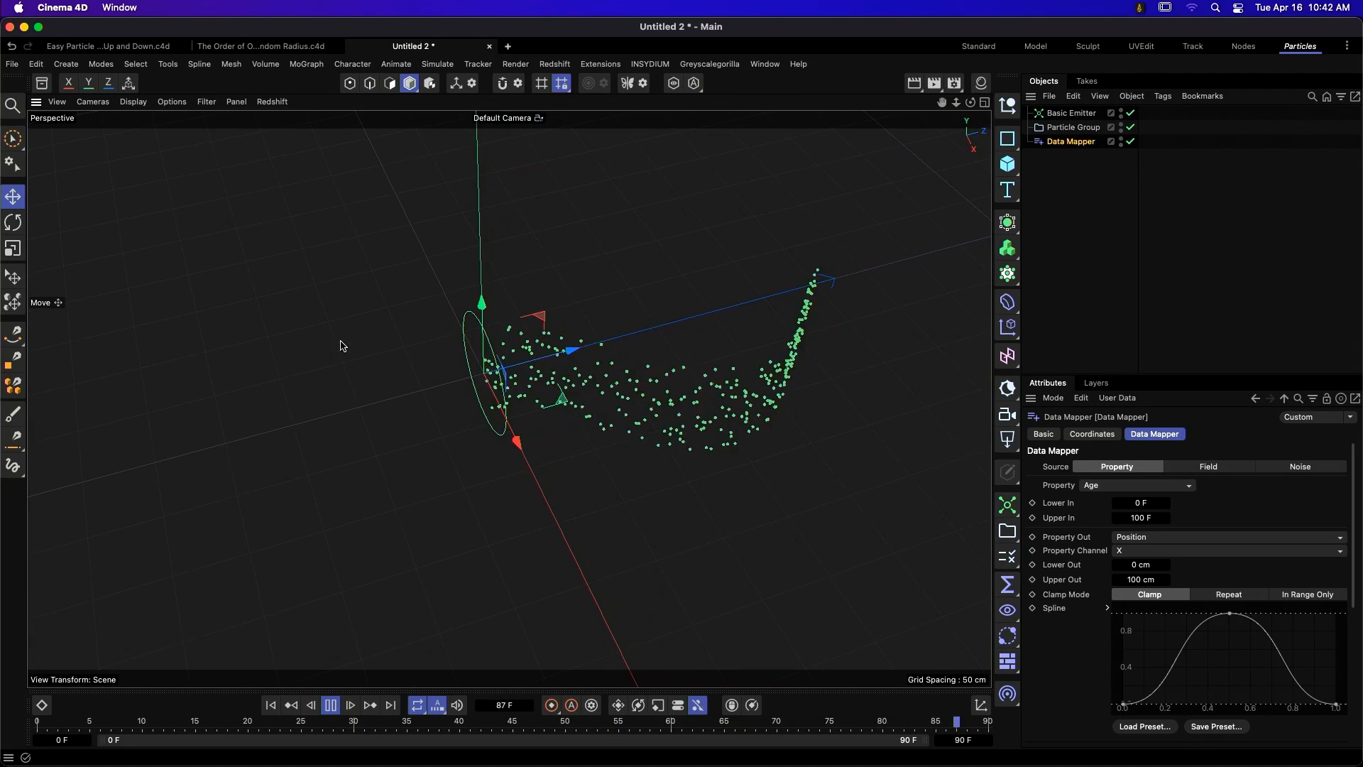
- Extend the timeline to 300 frames, set the Data Mapper's Clamp Mode to Repeat, and pause playback
left_click(963, 740)
type("300")
key("Return")
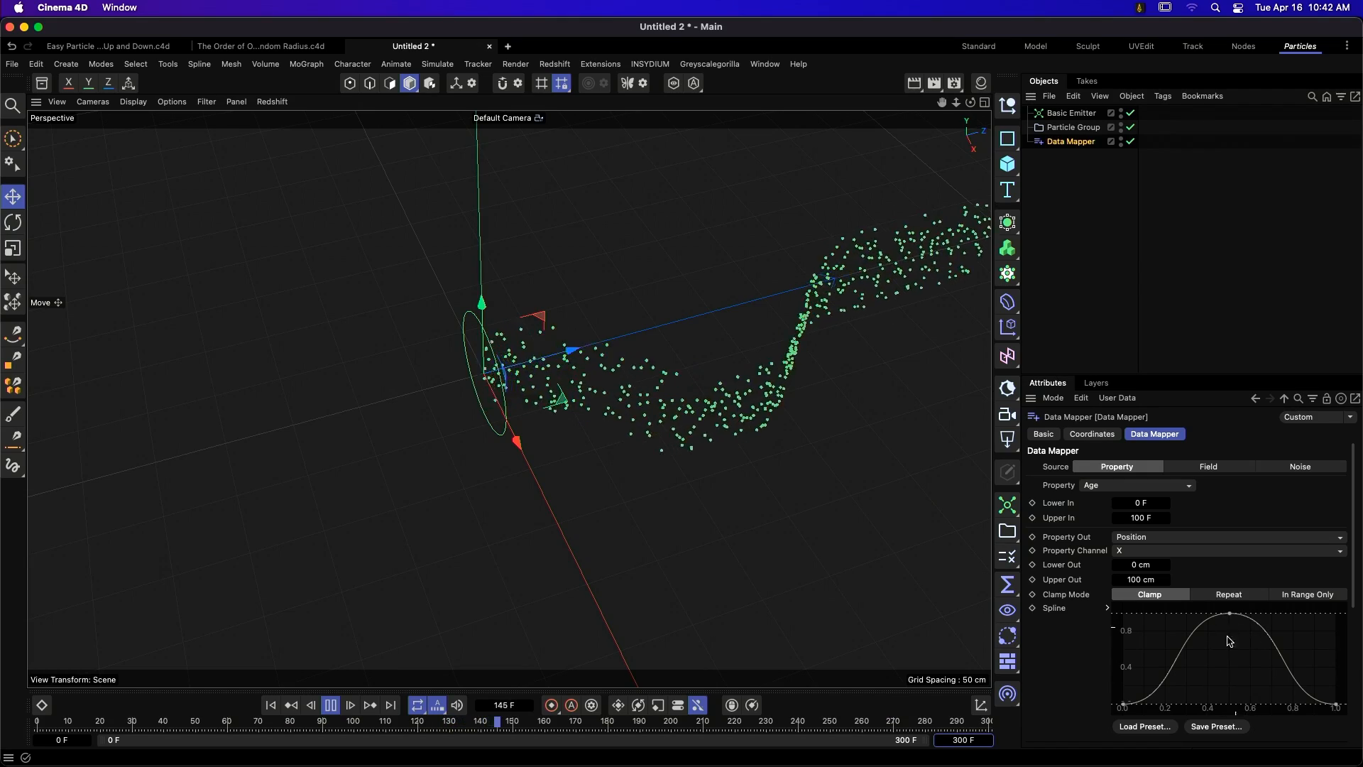
left_click(1243, 598)
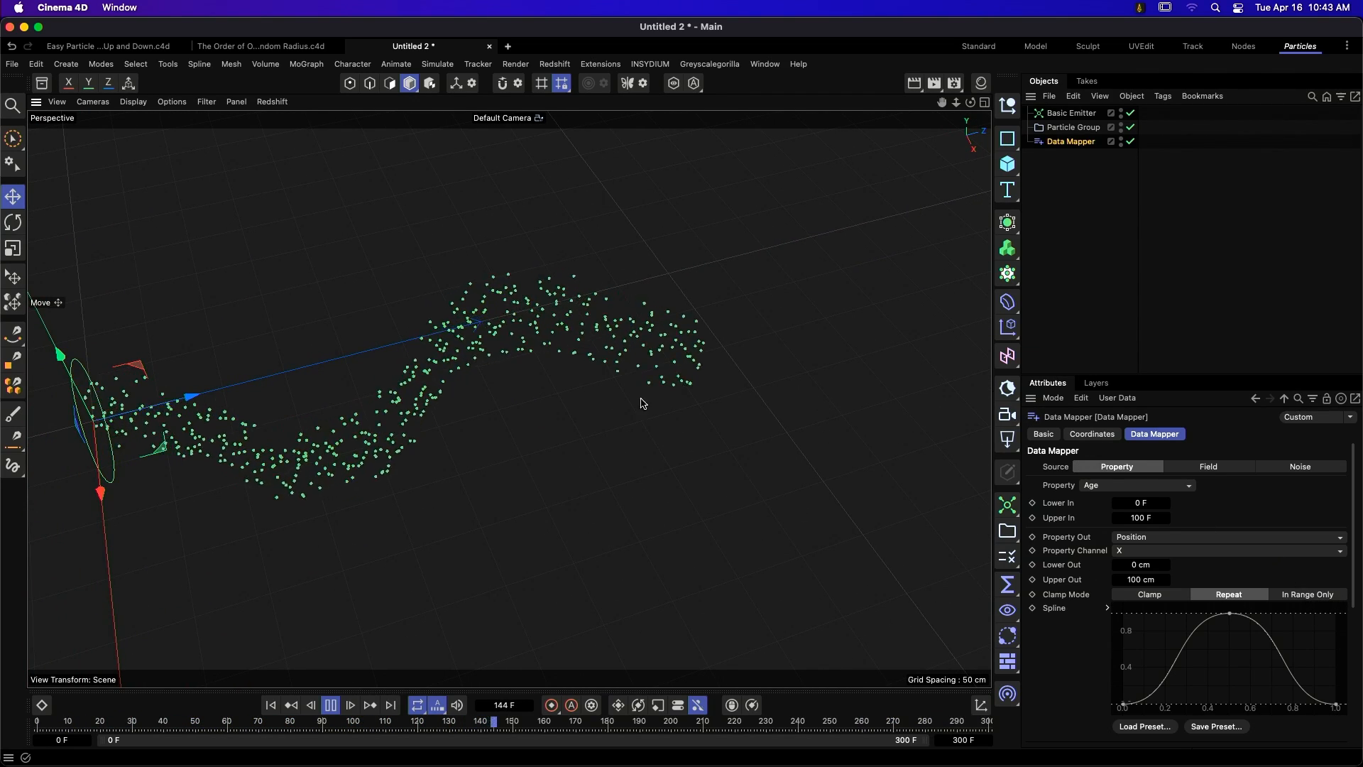
key("F8")
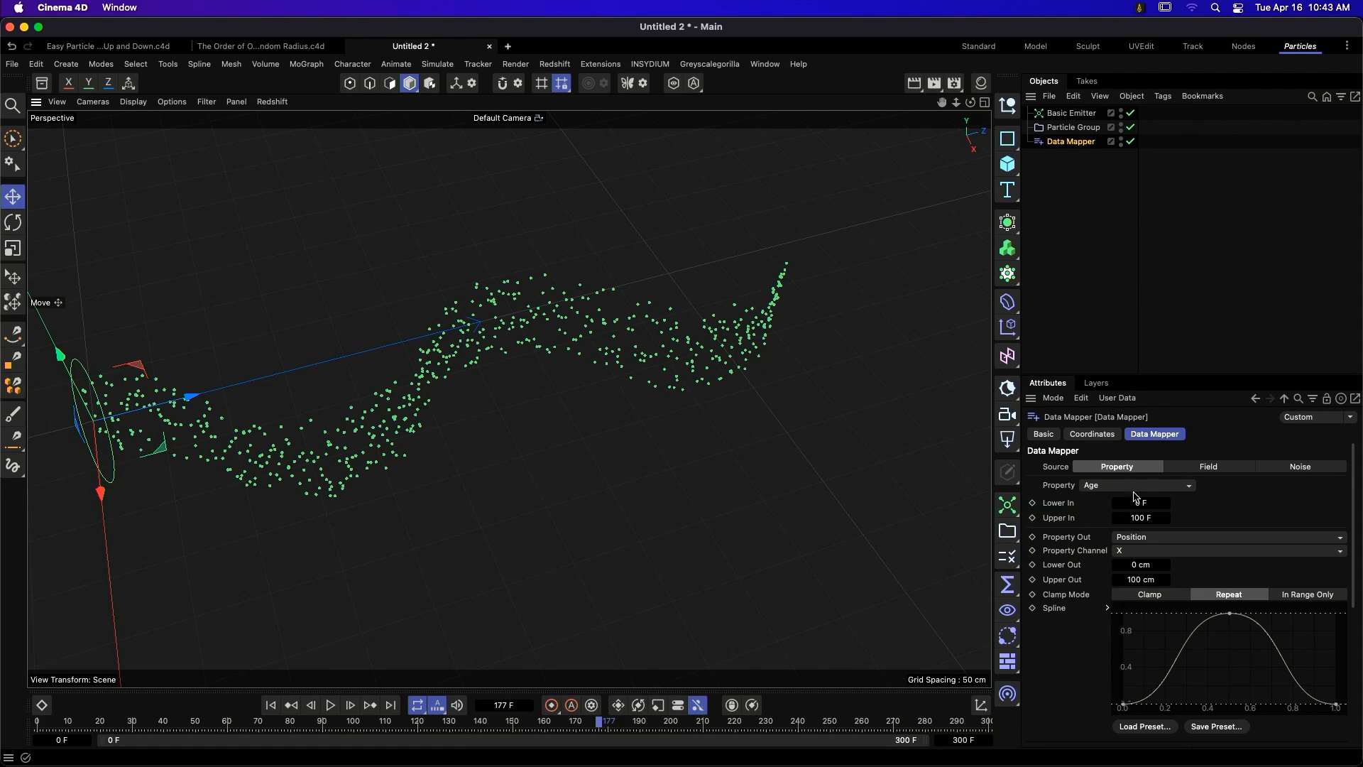
left_click(1156, 517)
type("30")
left_click(1164, 519)
type("1")
- Set the Data Mapper's Property Out to Radius and its Upper Out to 1 cm
left_click(1147, 538)
left_click(1175, 640)
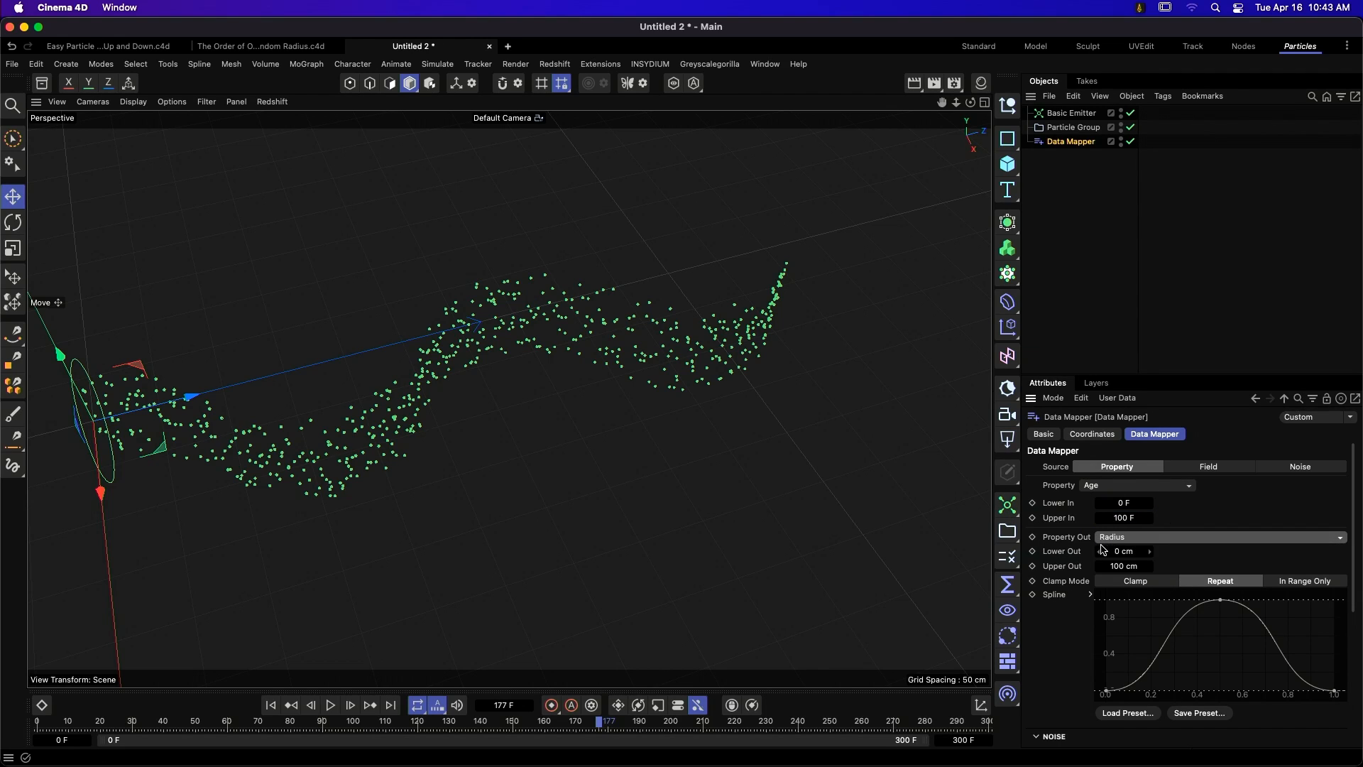
double_click(1139, 566)
type("1")
key("Return")
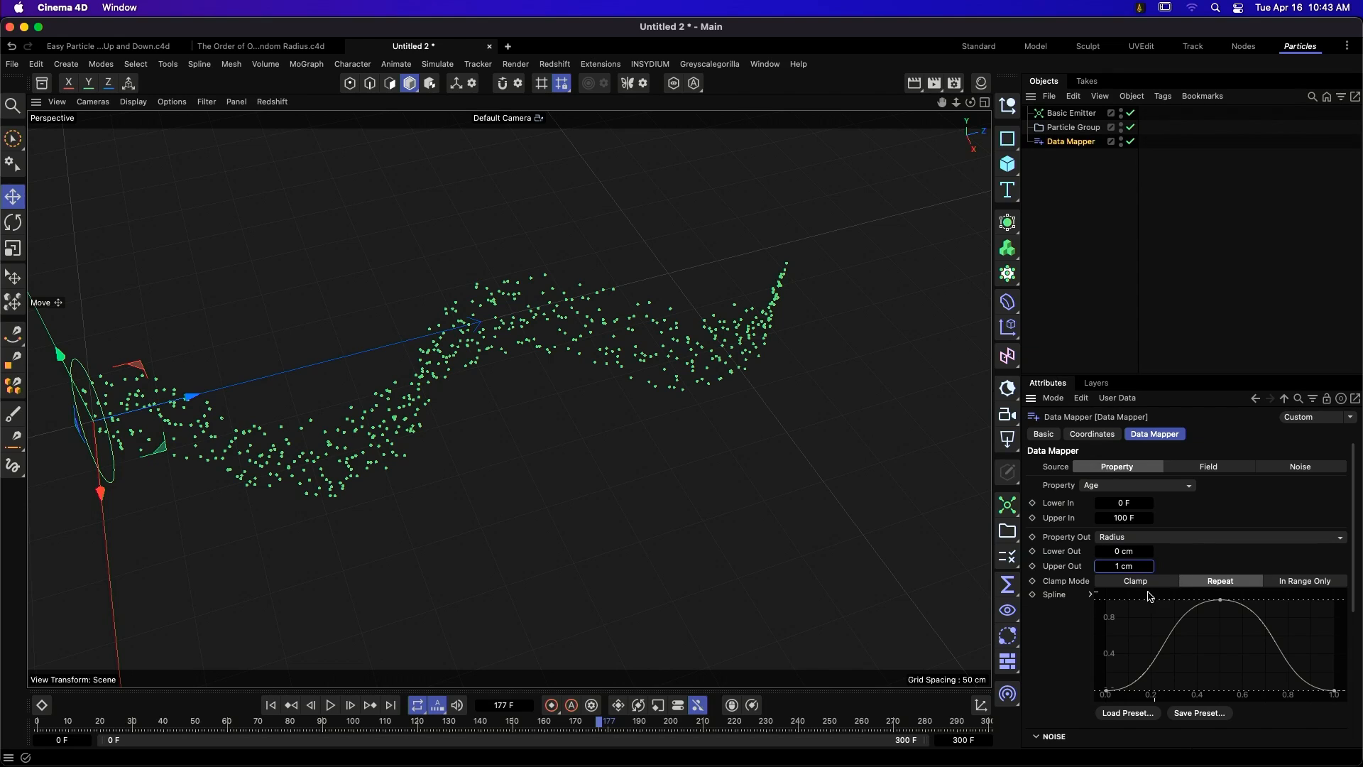
- Set the Data Mapper's Clamp Mode to Clamp and change its spline to a linear ramp
left_click(1147, 584)
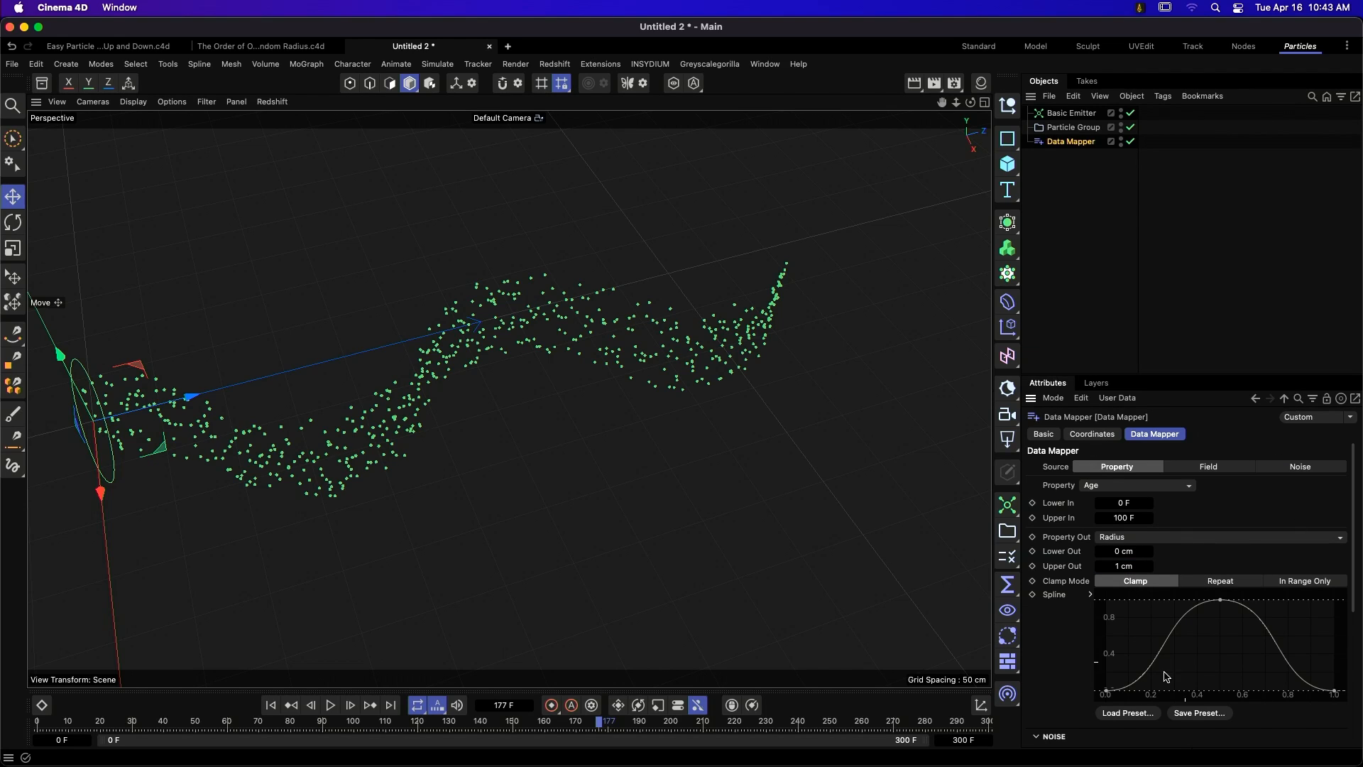
right_click(1225, 634)
left_click(1277, 594)
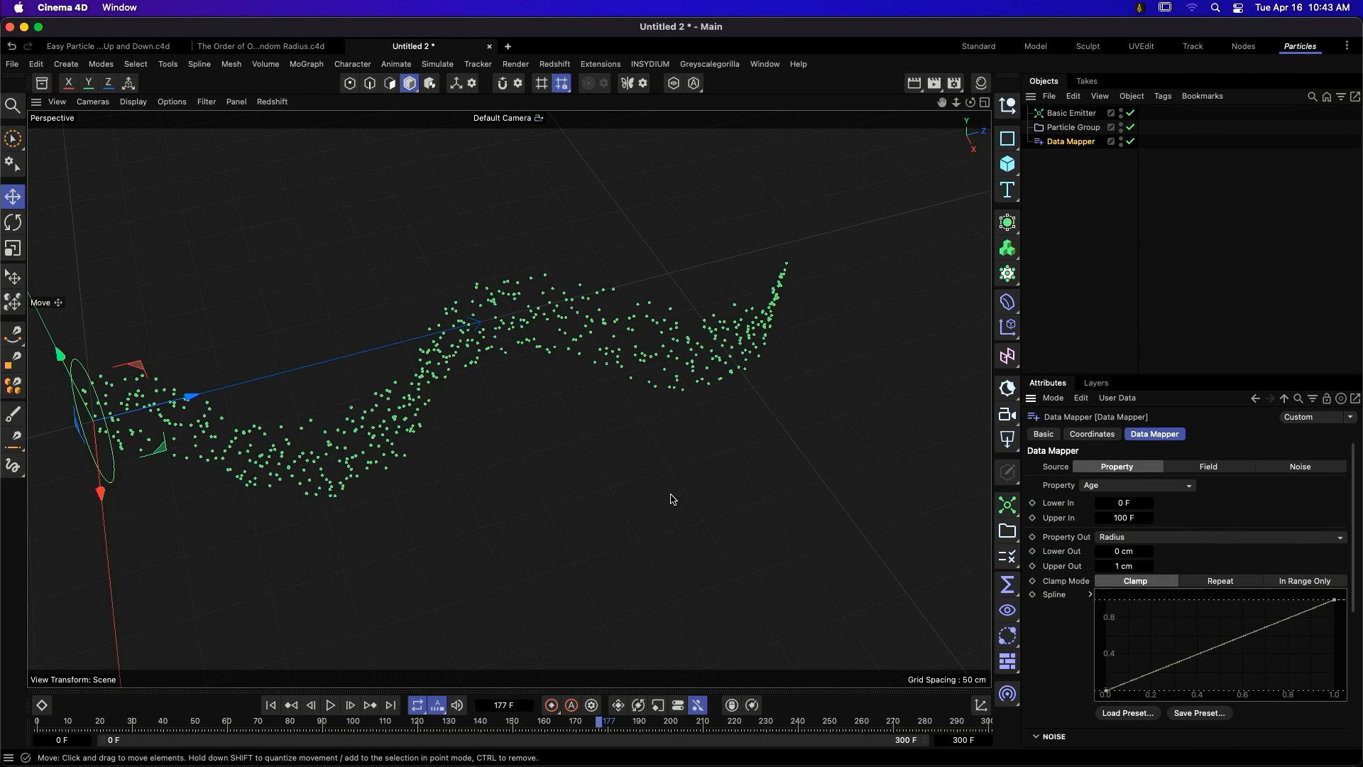
- Play the simulation from the start and examine how the particle radius grows with age
left_click(270, 704)
left_click(331, 705)
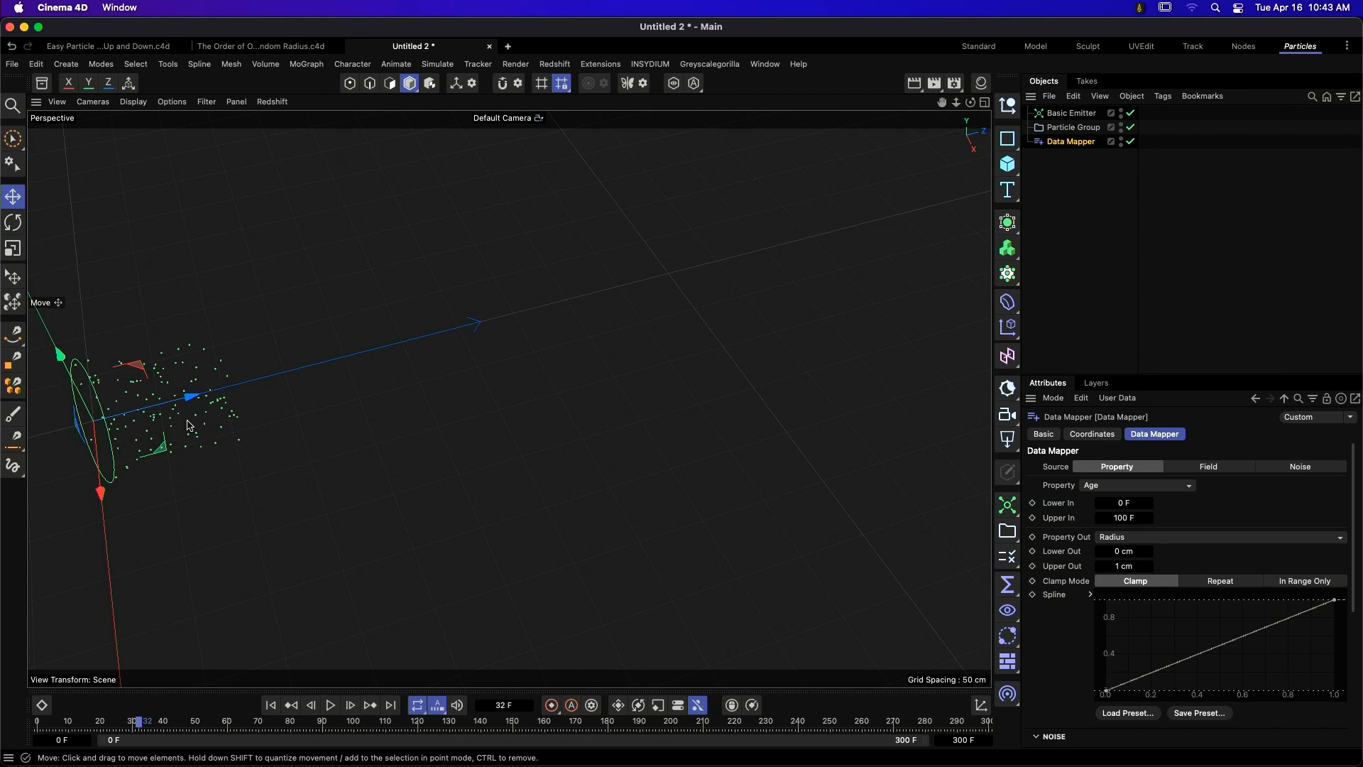
left_click_drag(190, 425, 480, 326, "alt")
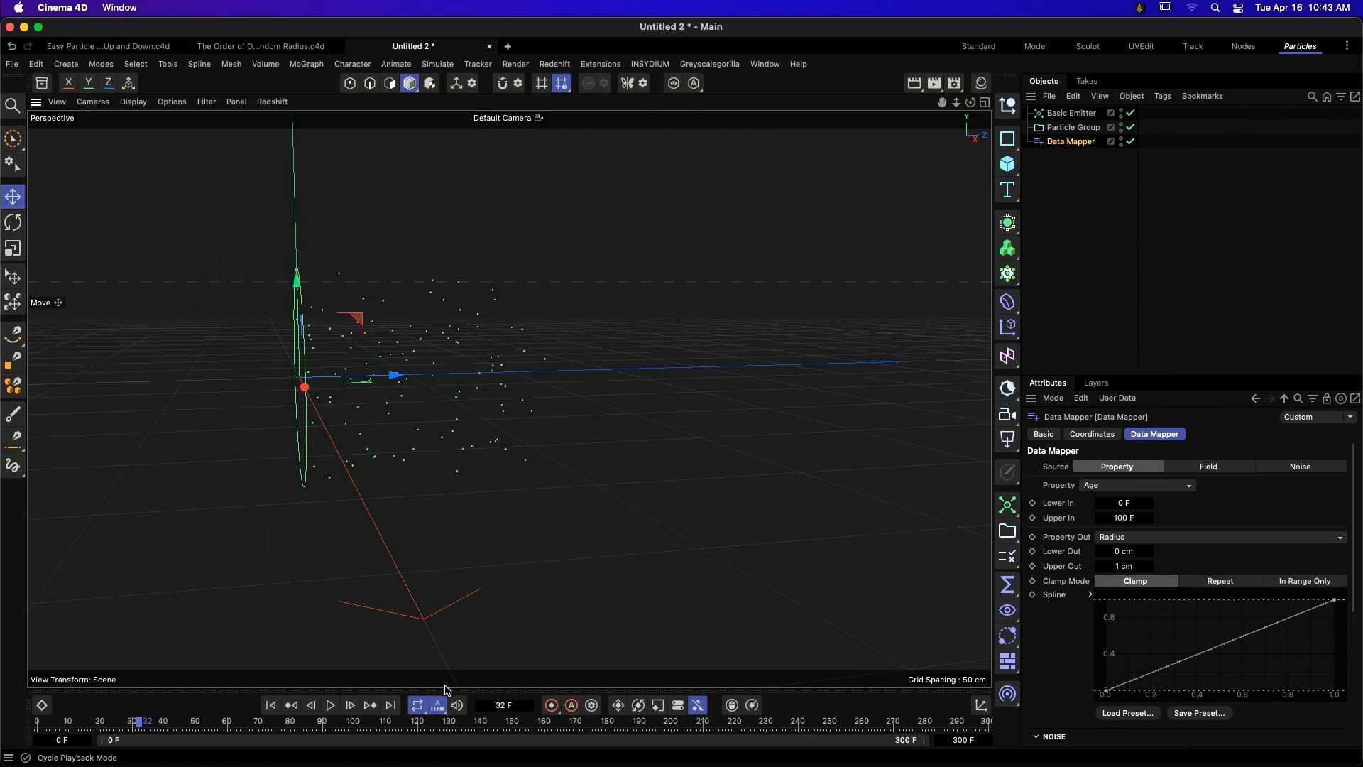
left_click(330, 705)
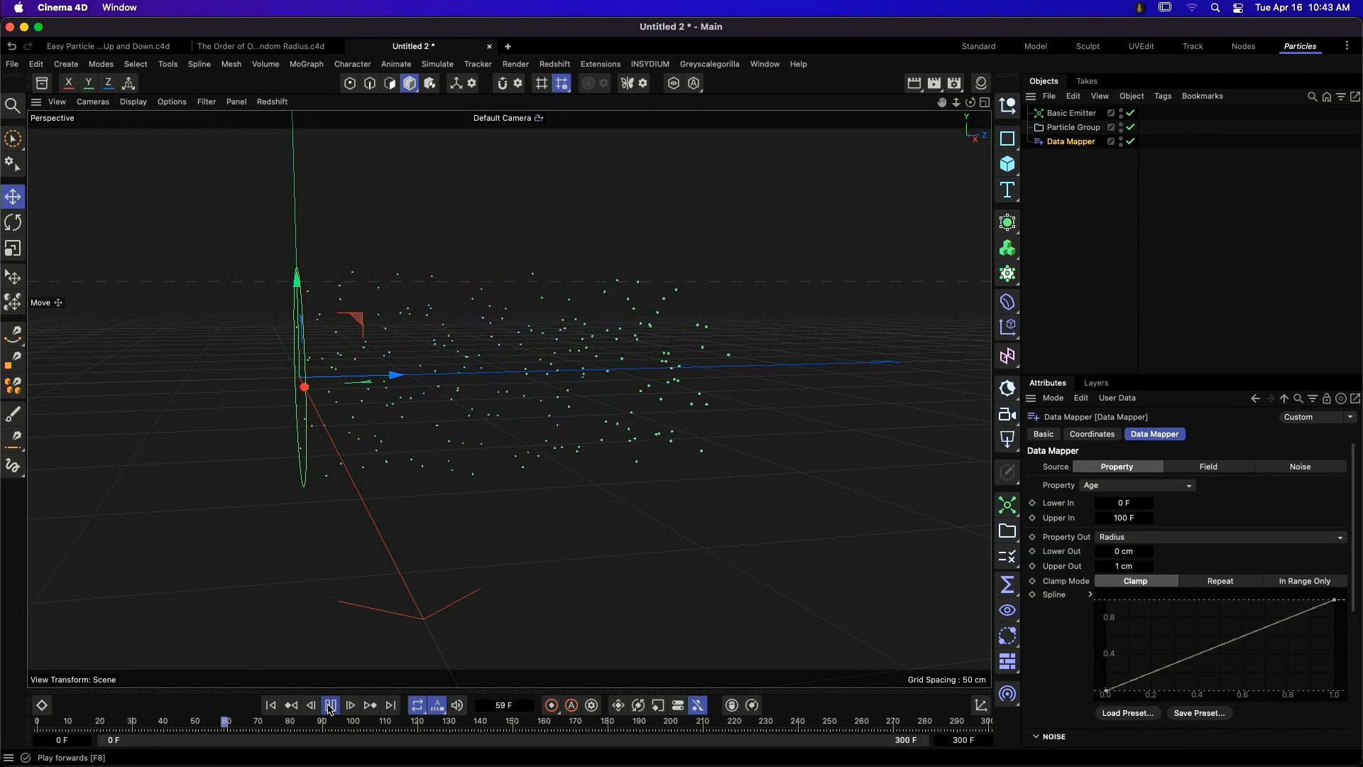
left_click(330, 704)
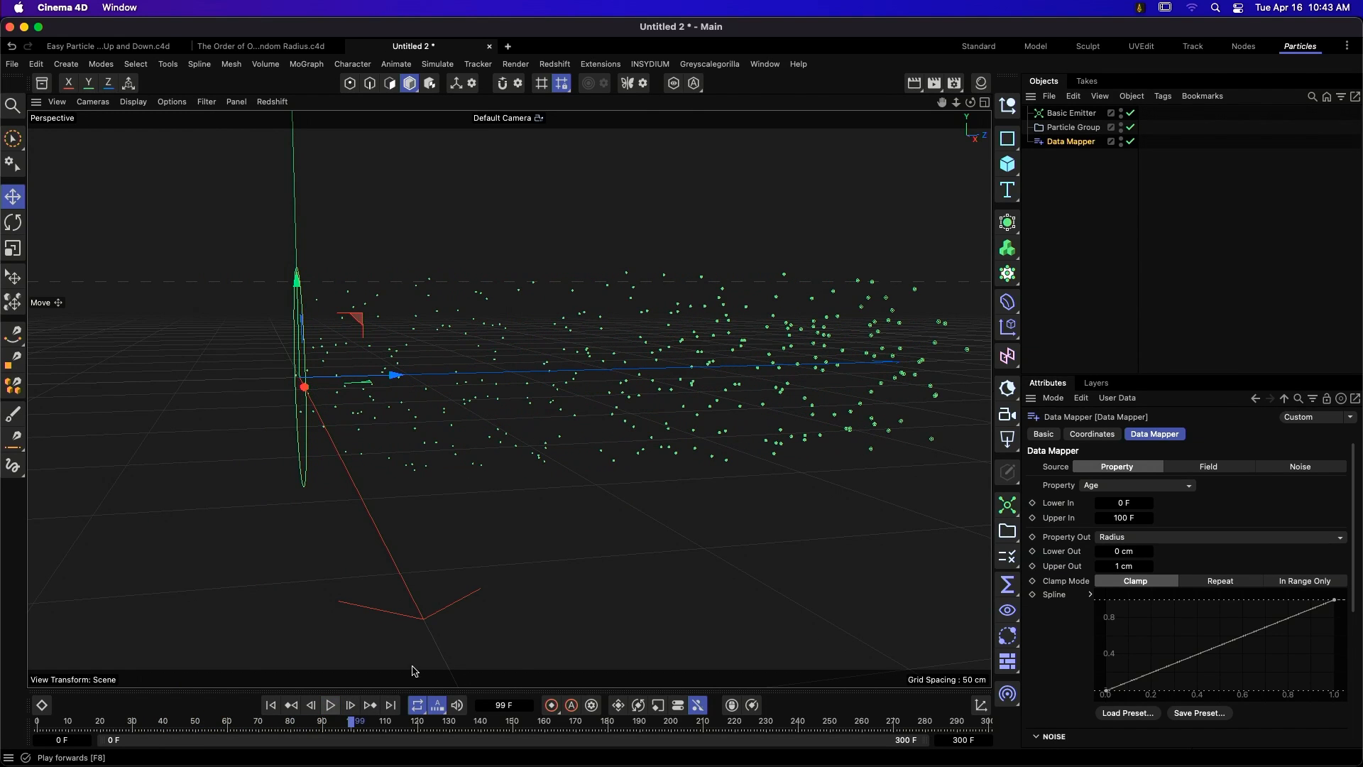
- Set the Data Mapper's Upper In to 30 F, play the simulation, and pause it at frame 55
left_click(1125, 517)
type("30")
key("Return")
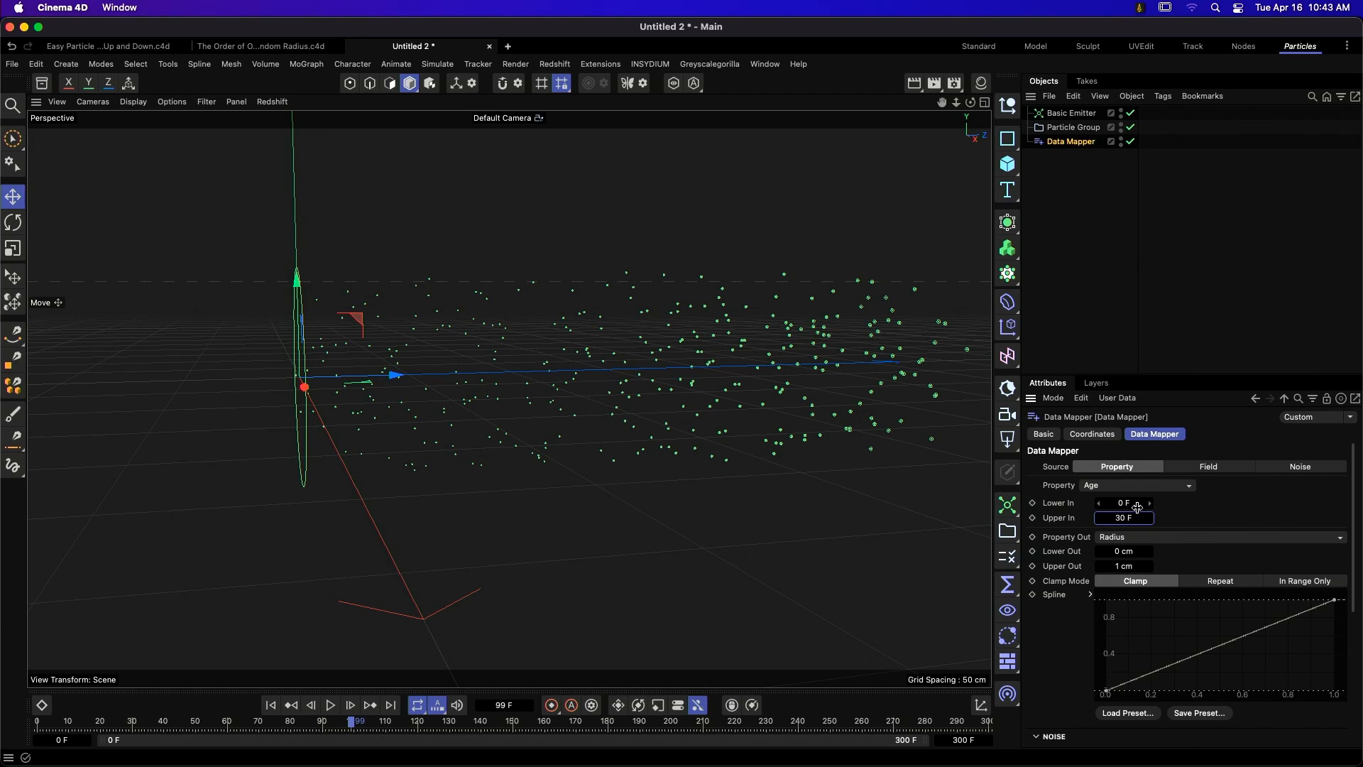
left_click(331, 706)
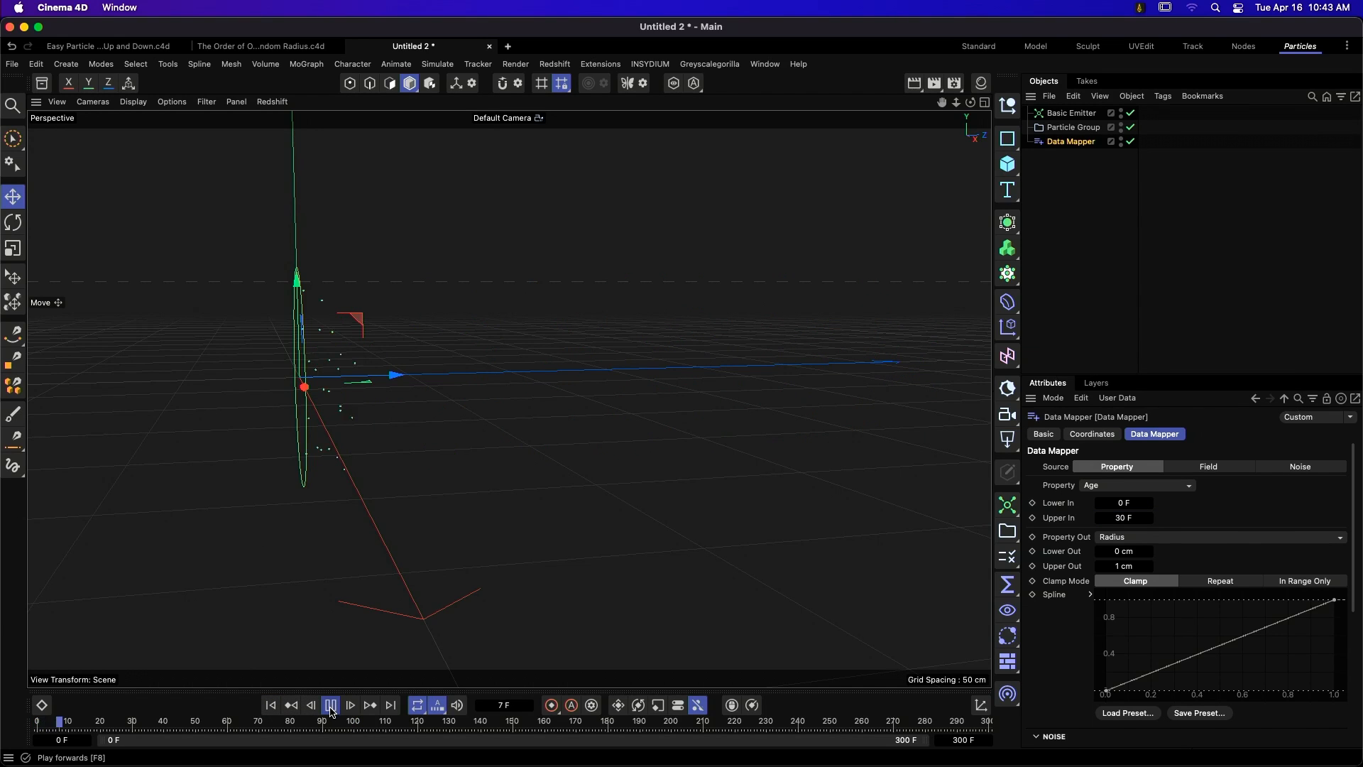
left_click(331, 709)
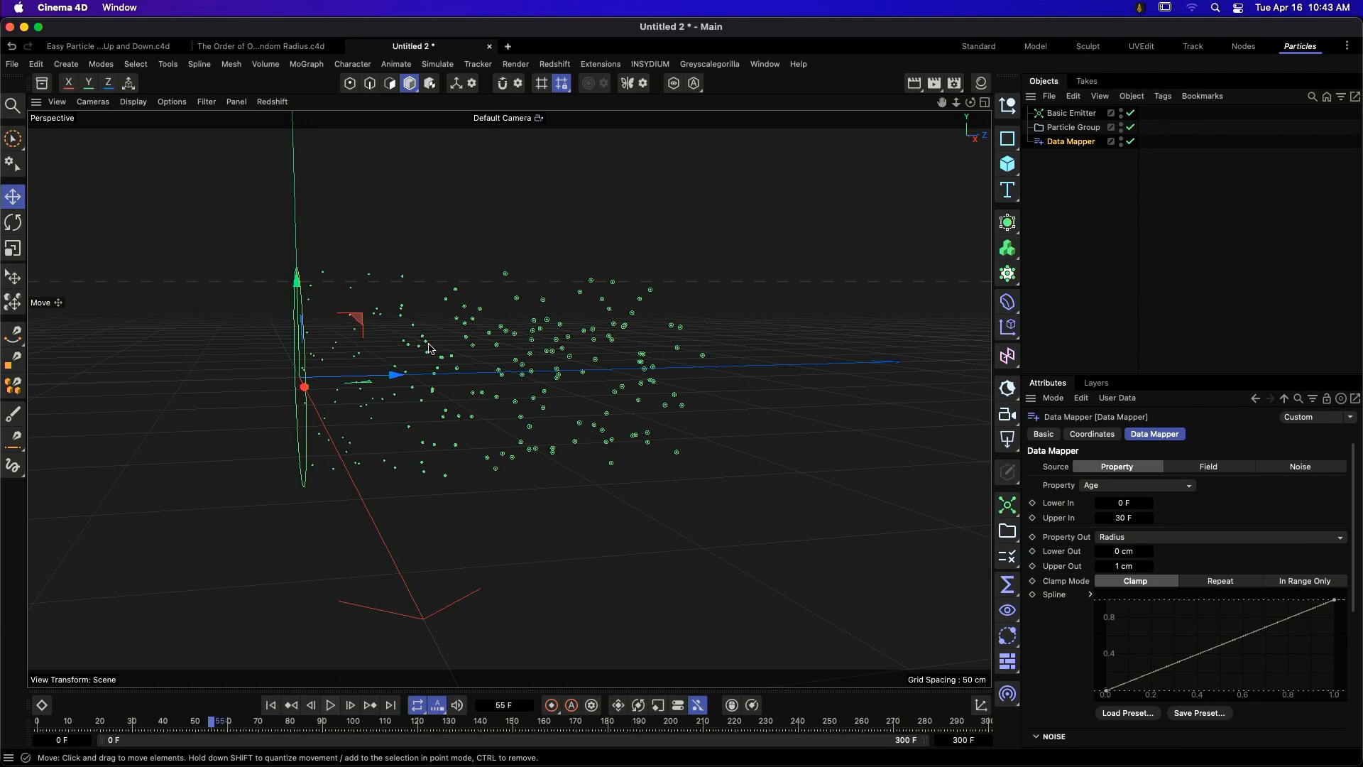
- Render the particles at frame 55 in Redshift RenderView, examine their sizes, and close the render window
left_click(554, 64)
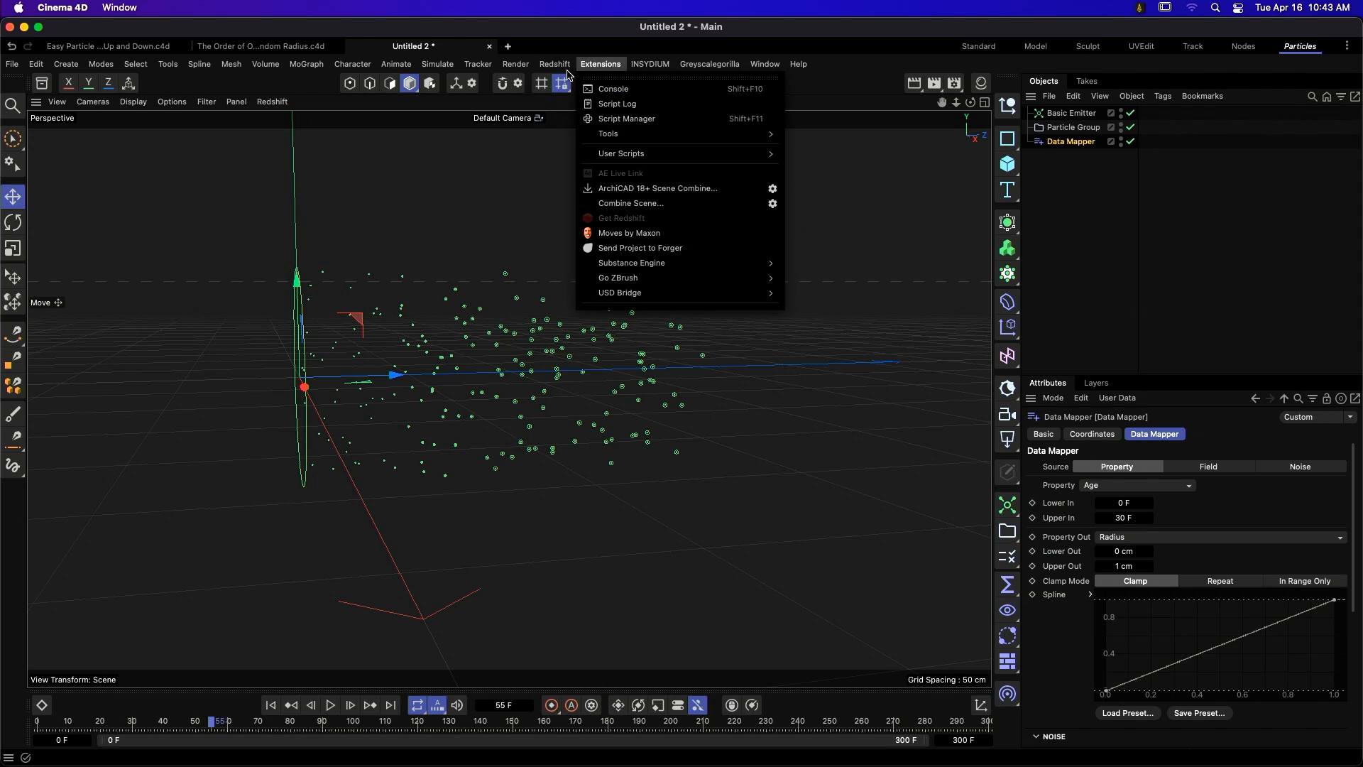
left_click(608, 173)
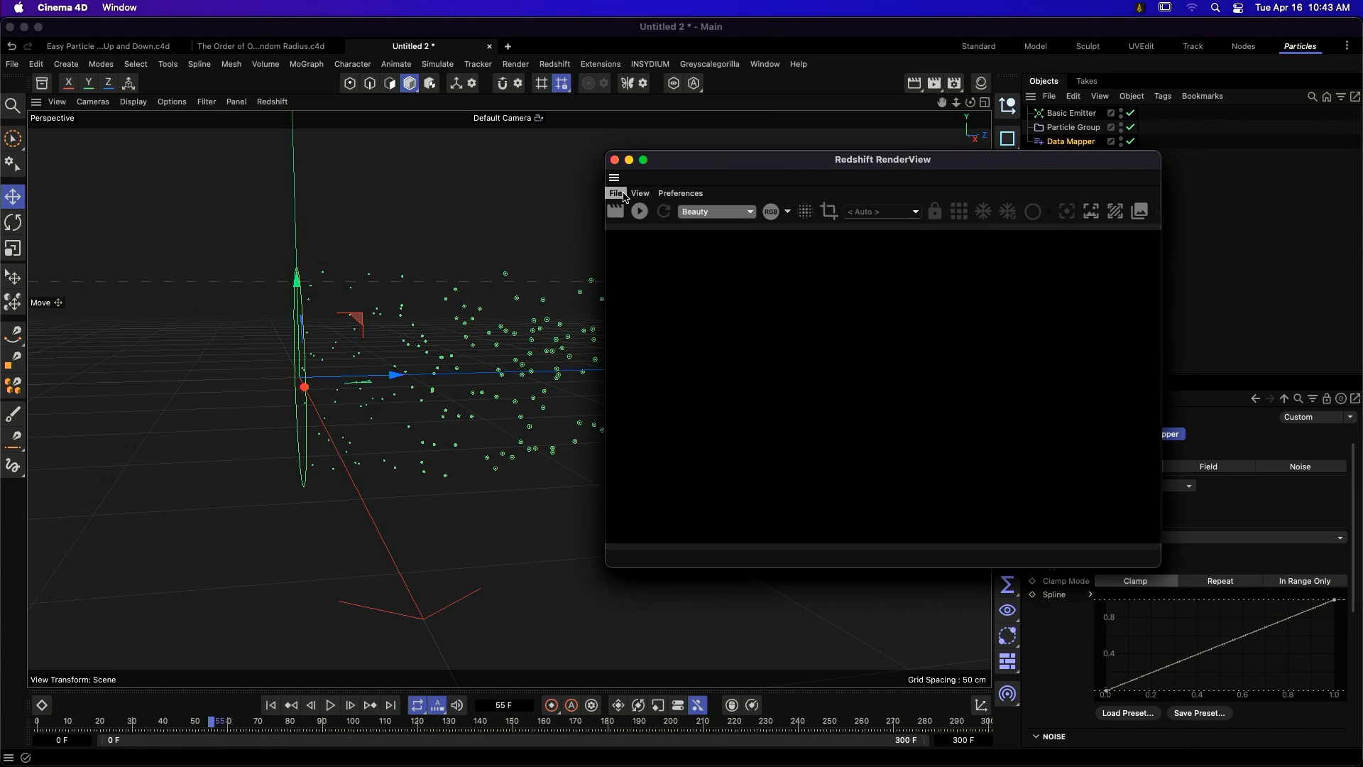
left_click(639, 212)
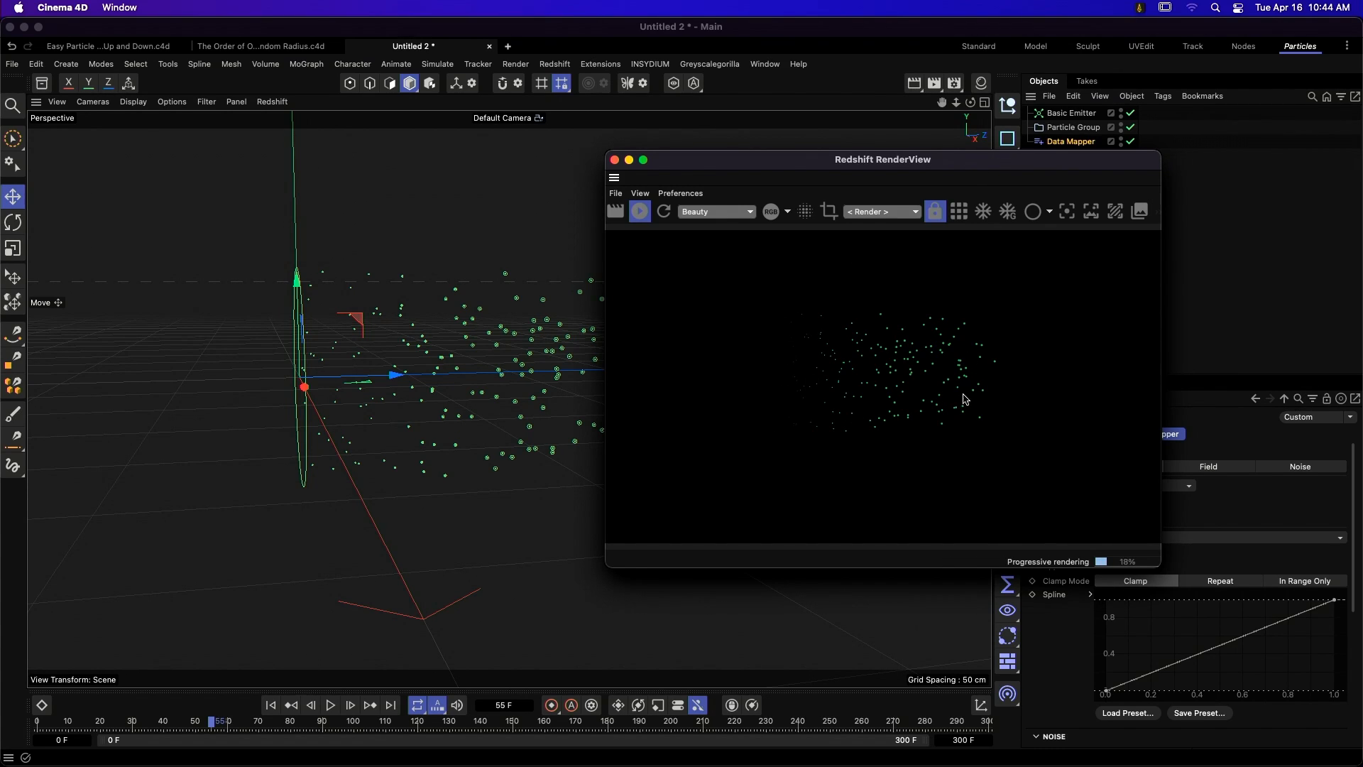
left_click(615, 160)
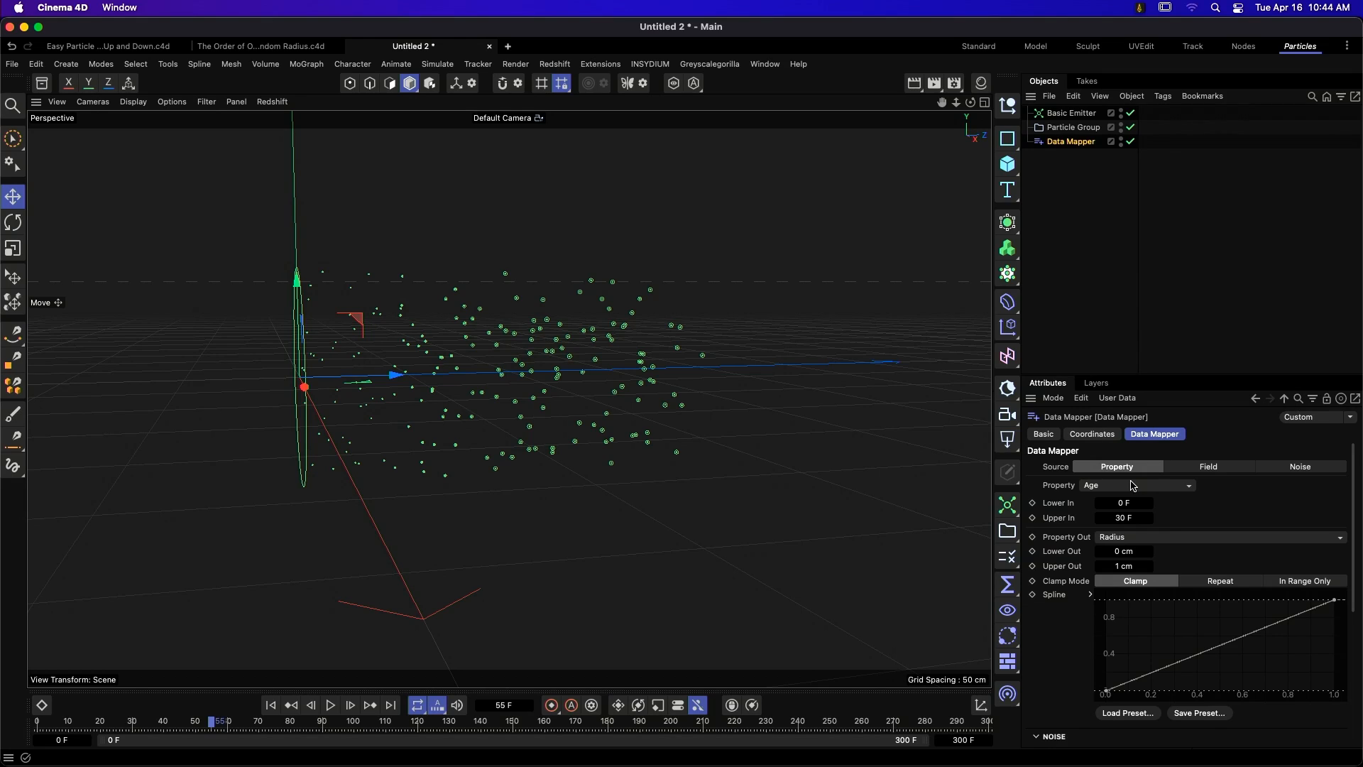
- Rename the Data Mapper modifier as Scale Up and clear the selection
double_click(1085, 141)
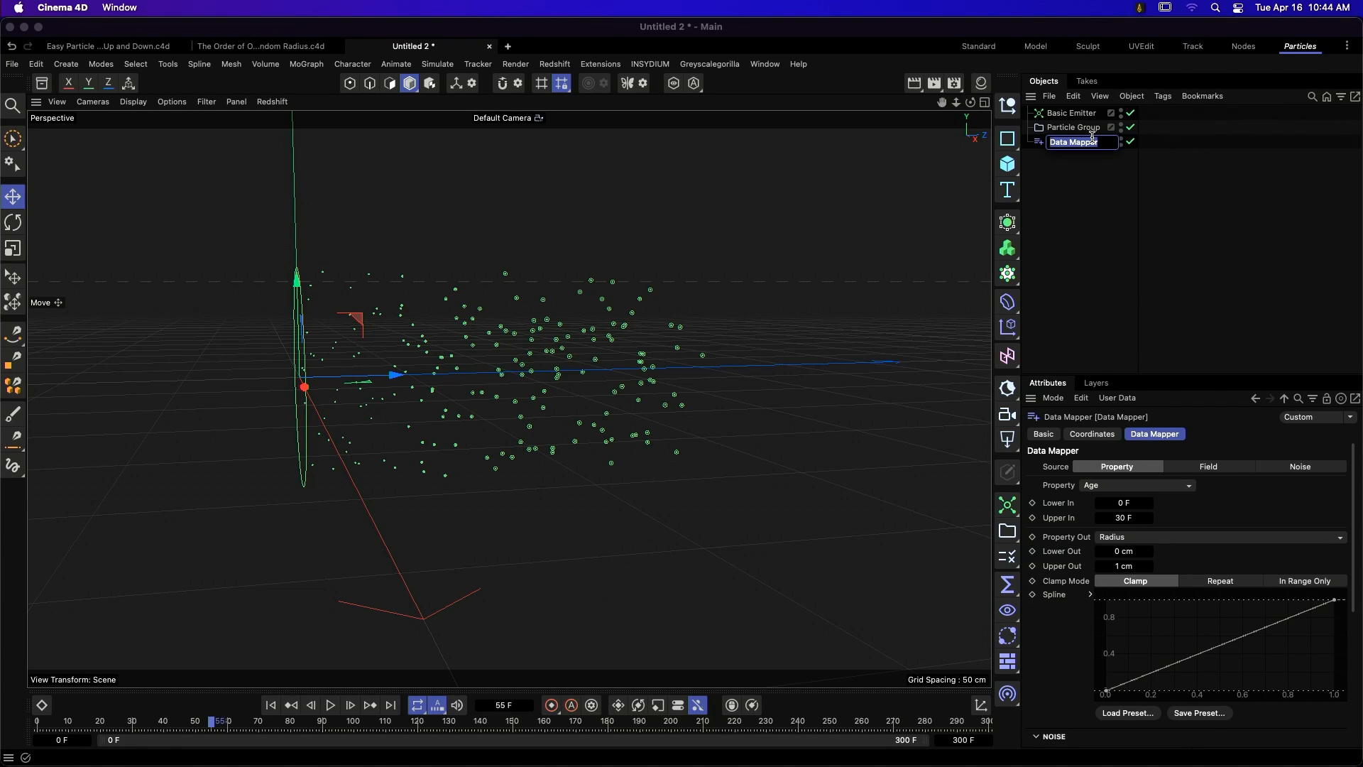
type("Scale Up")
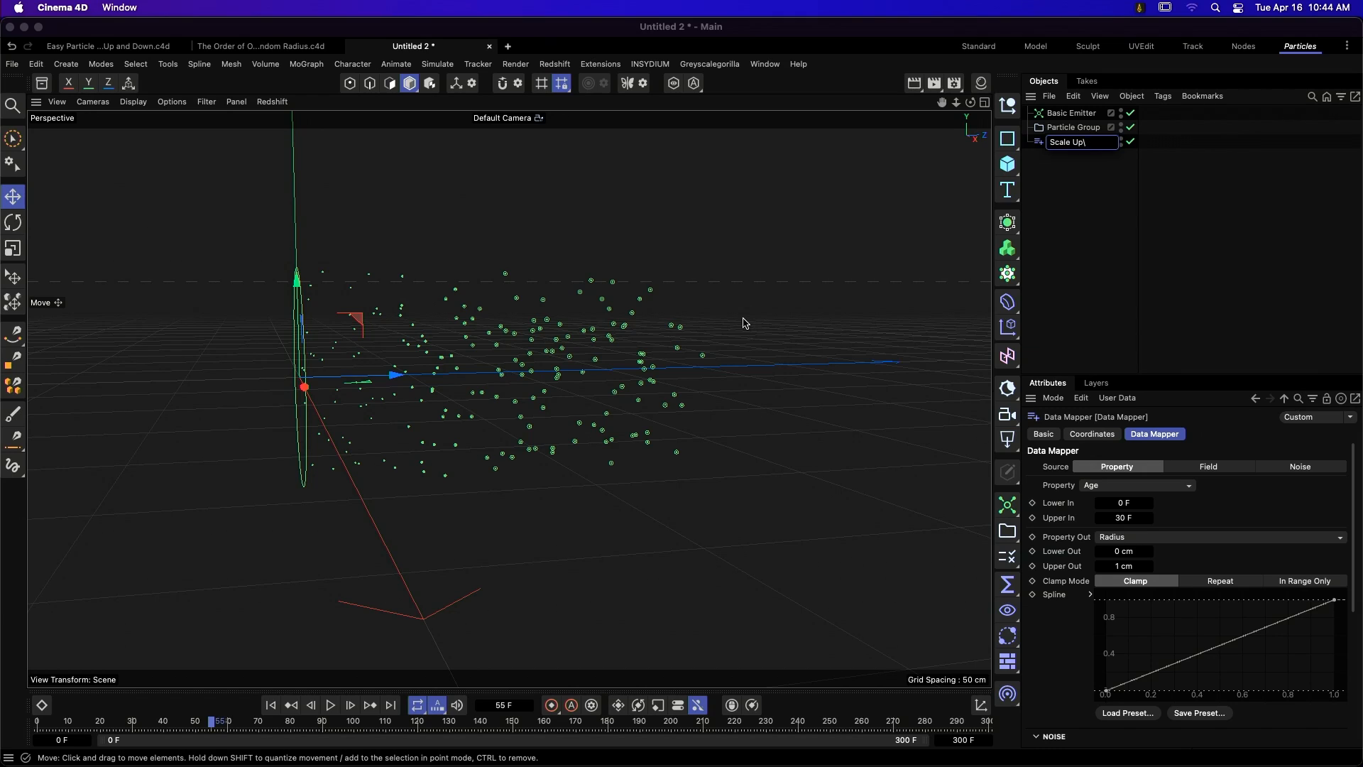
key("Return")
left_click(1089, 188)
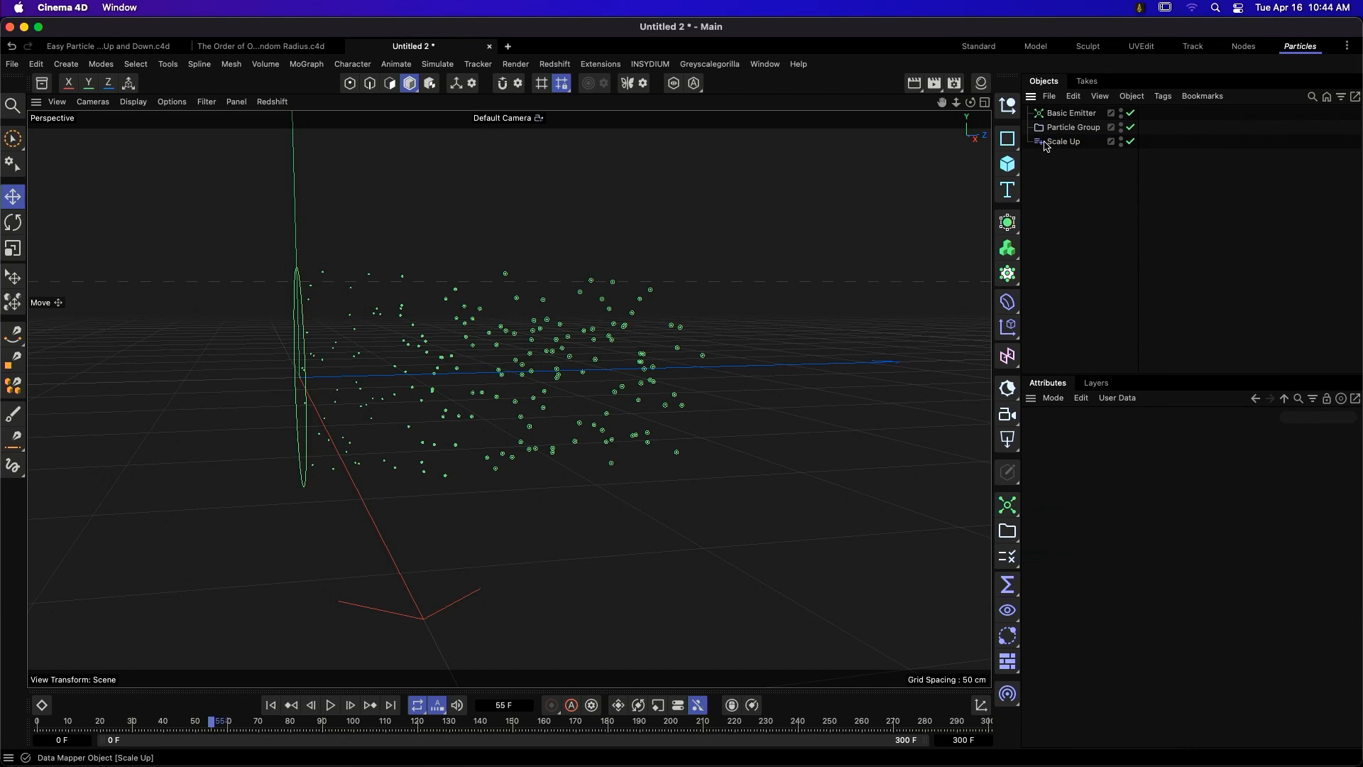
- Duplicate the Scale Up modifier and rename the copy as Scale Down
left_click(1070, 145)
left_click_drag(1072, 145, 1119, 154, "ctrl")
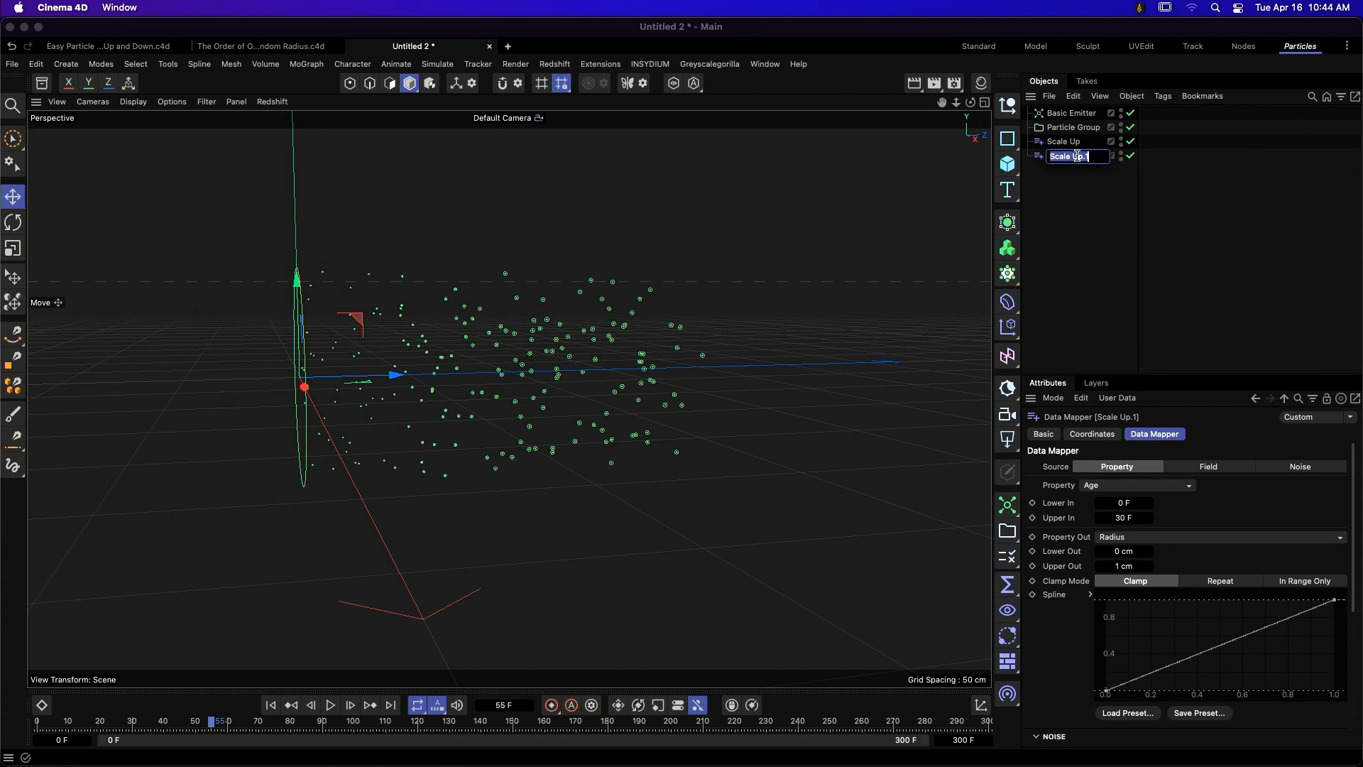
type("D")
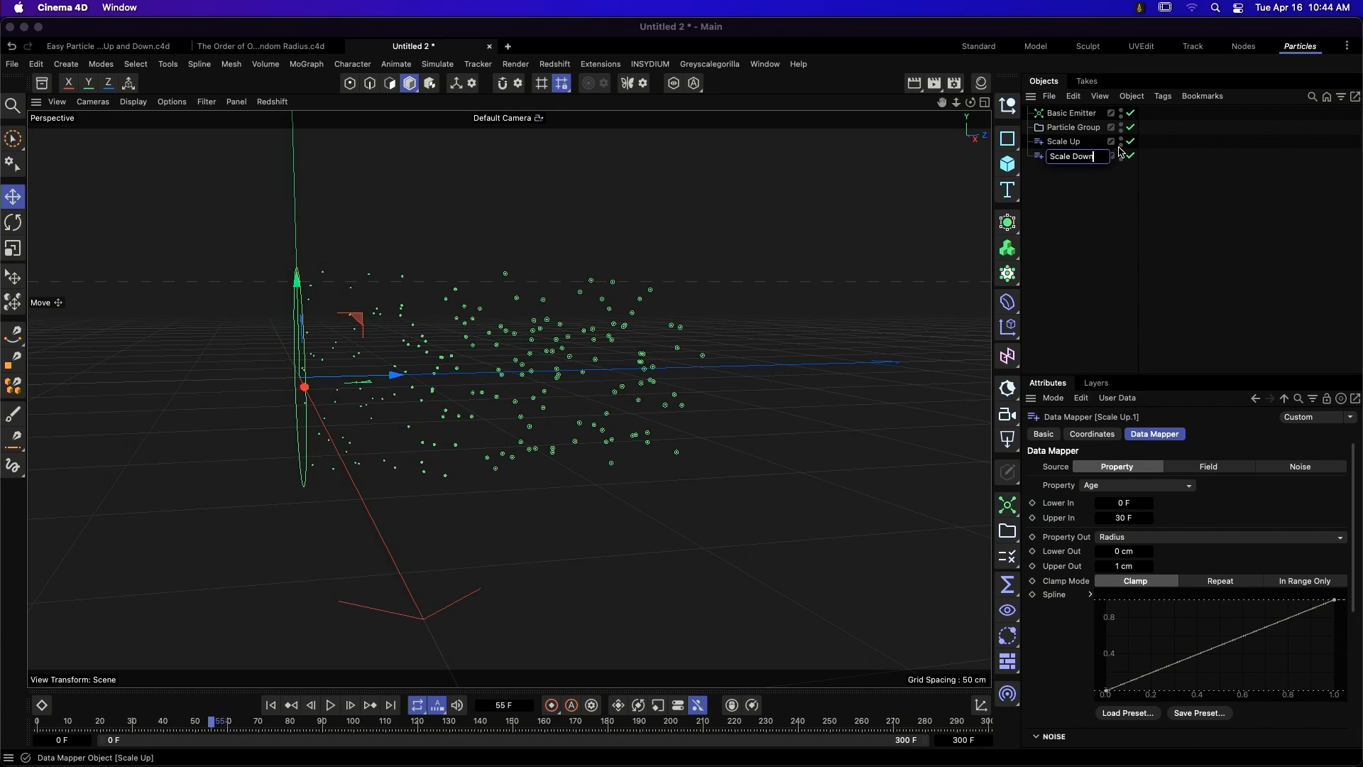
type("own")
key("Return")
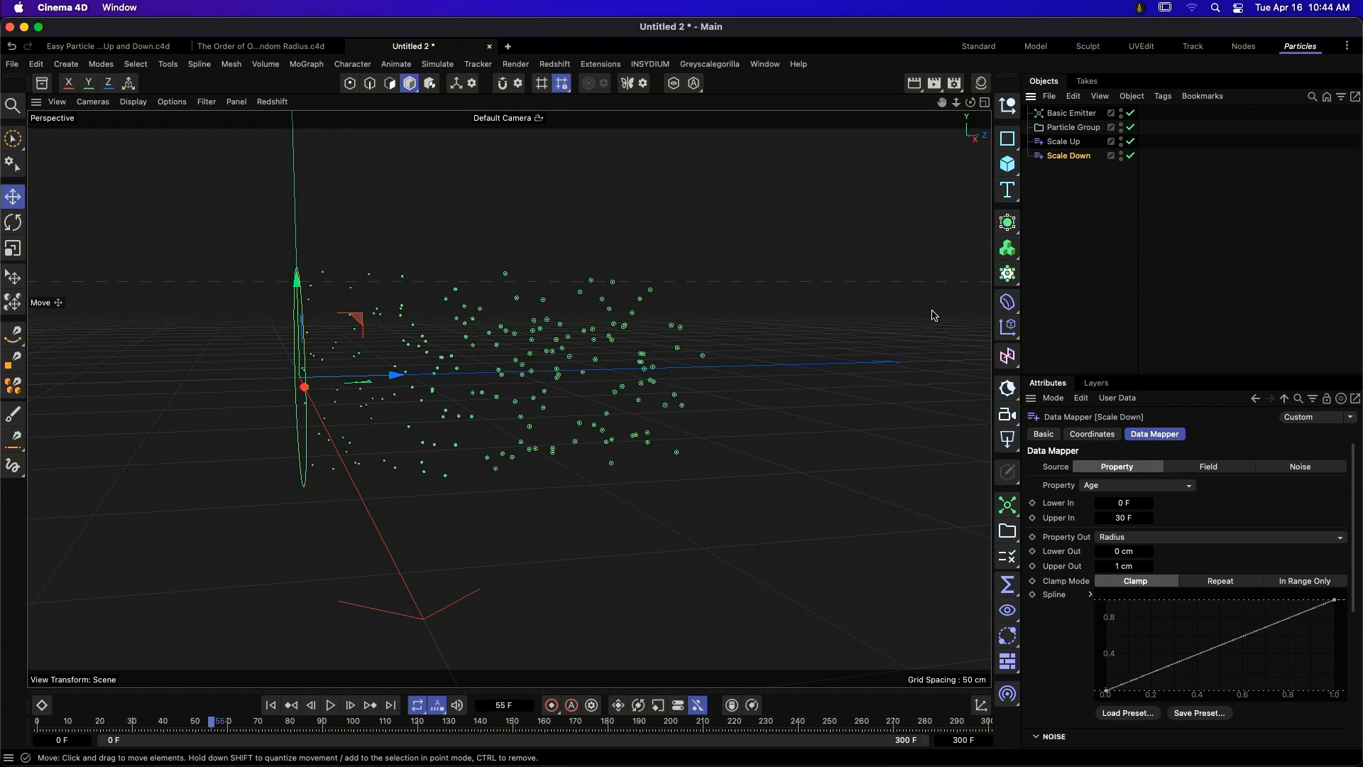
- Disable the Scale Up modifier and set Scale Down's Lower In to 100 F and Upper In to 150 F
left_click(1131, 142)
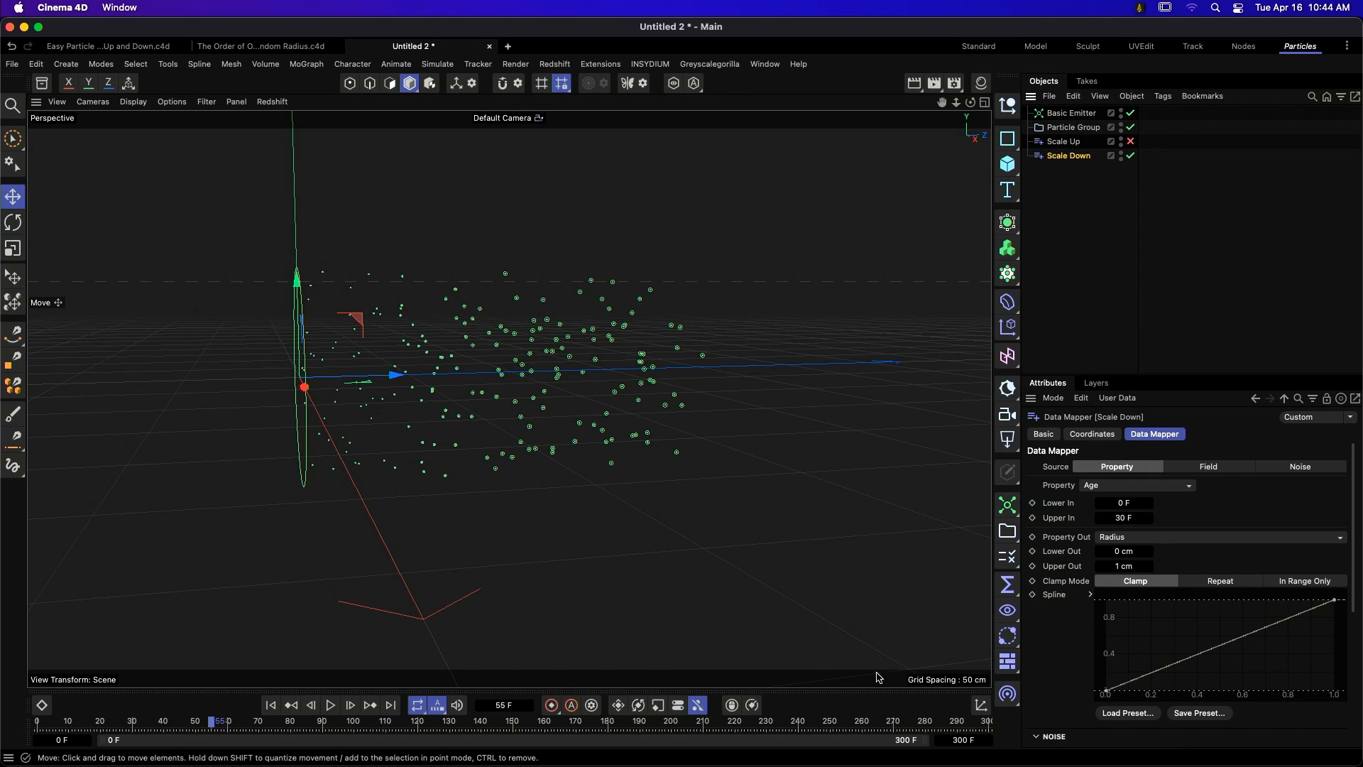
left_click(1144, 503)
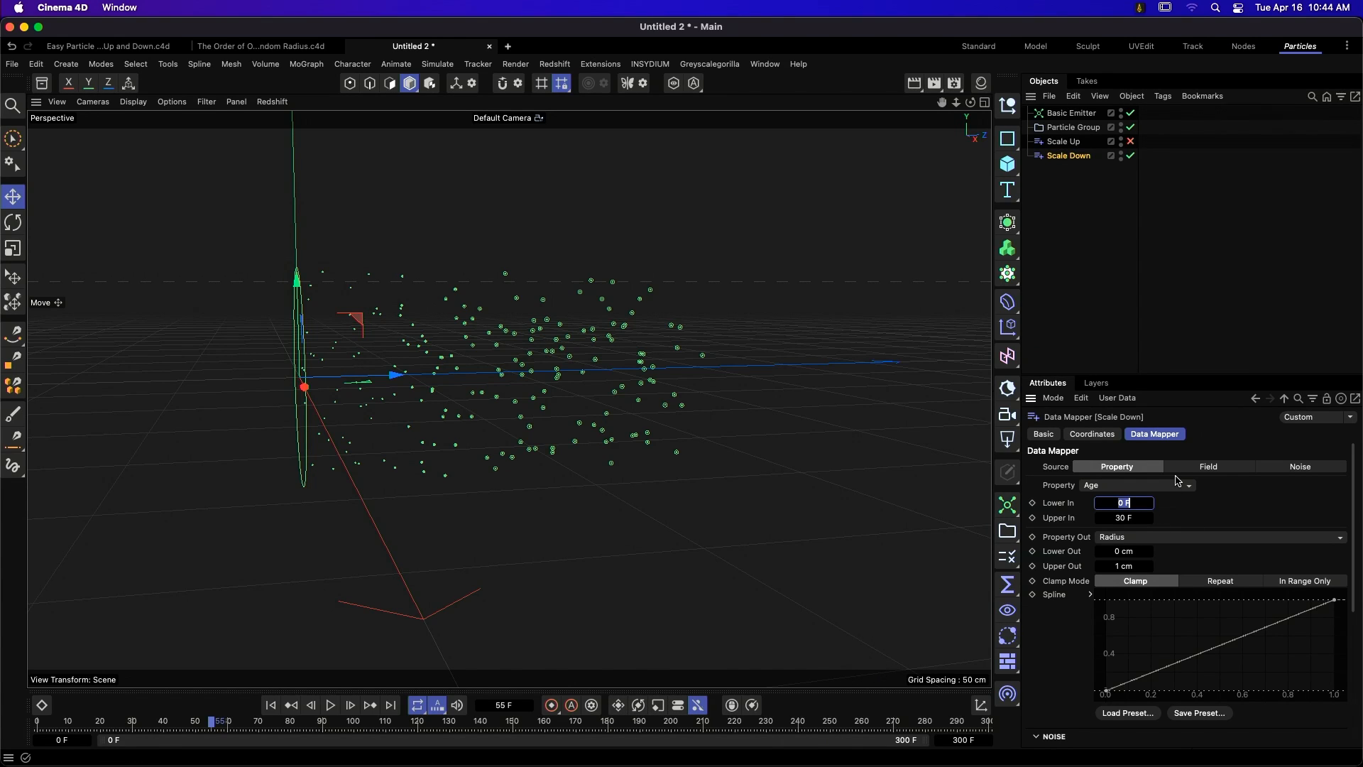
type("100")
key("Tab")
type("1")
- Set the Scale Down modifier's Lower Out to 1 cm and Upper Out to 0 cm
left_click(1149, 551)
left_click(1129, 552)
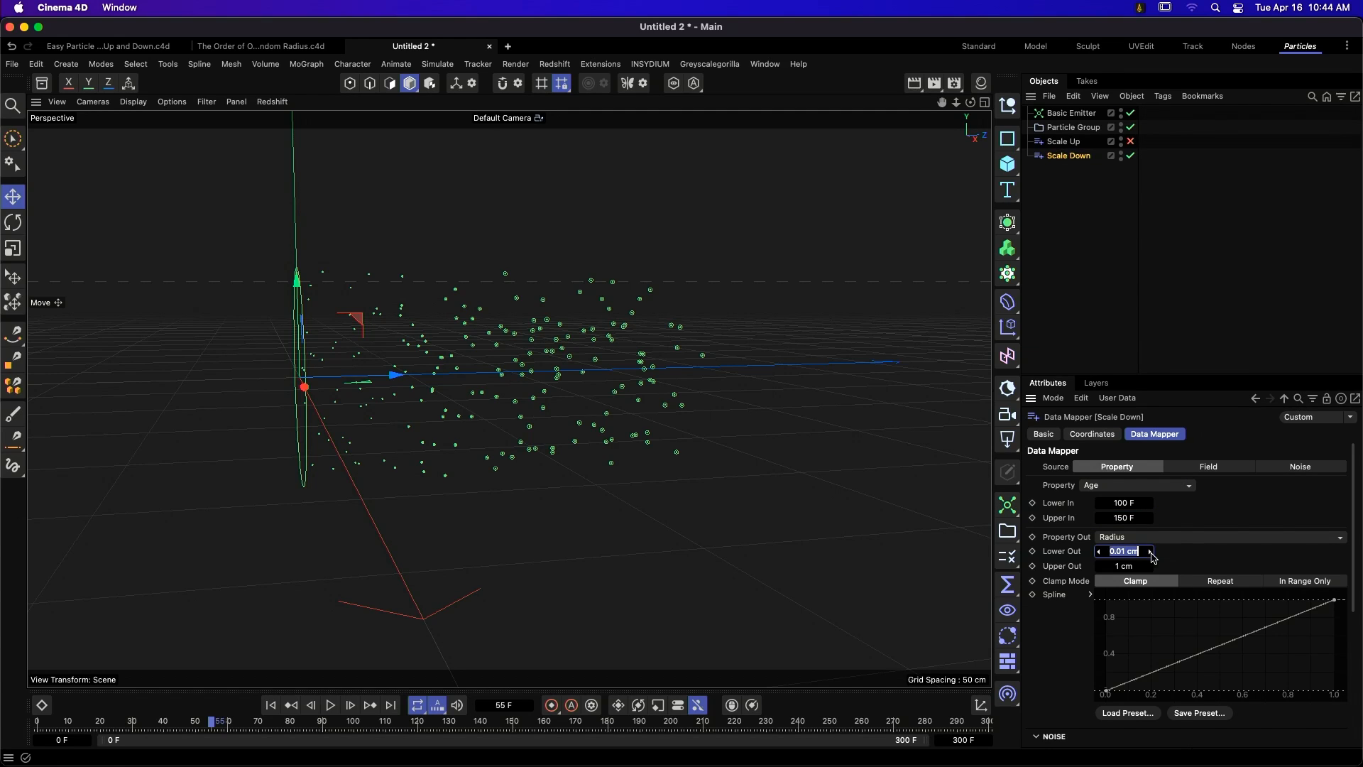
type("1")
left_click(1142, 566)
type("0")
key("Return")
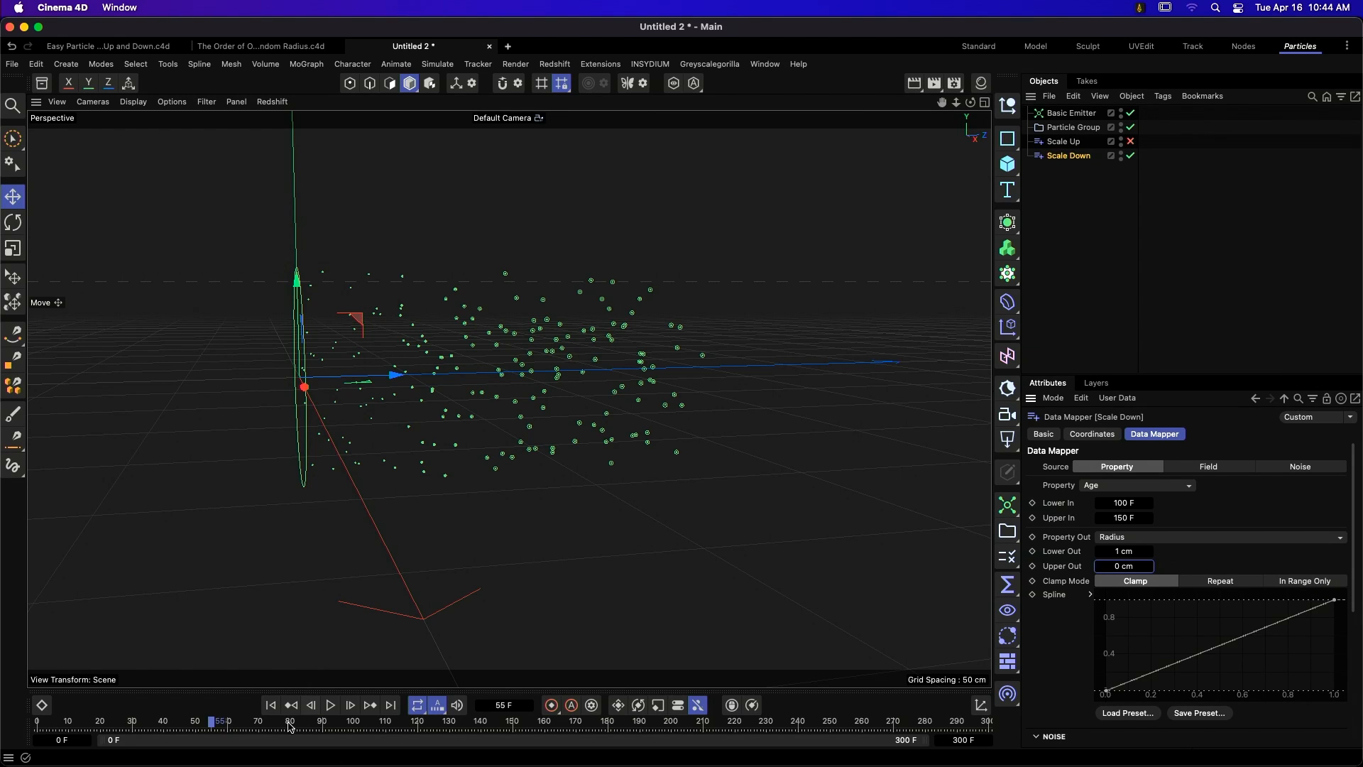
- Play the simulation from the start, pause it at frame 144, and examine the particle sizes at the stream's far end
left_click(271, 704)
left_click(330, 704)
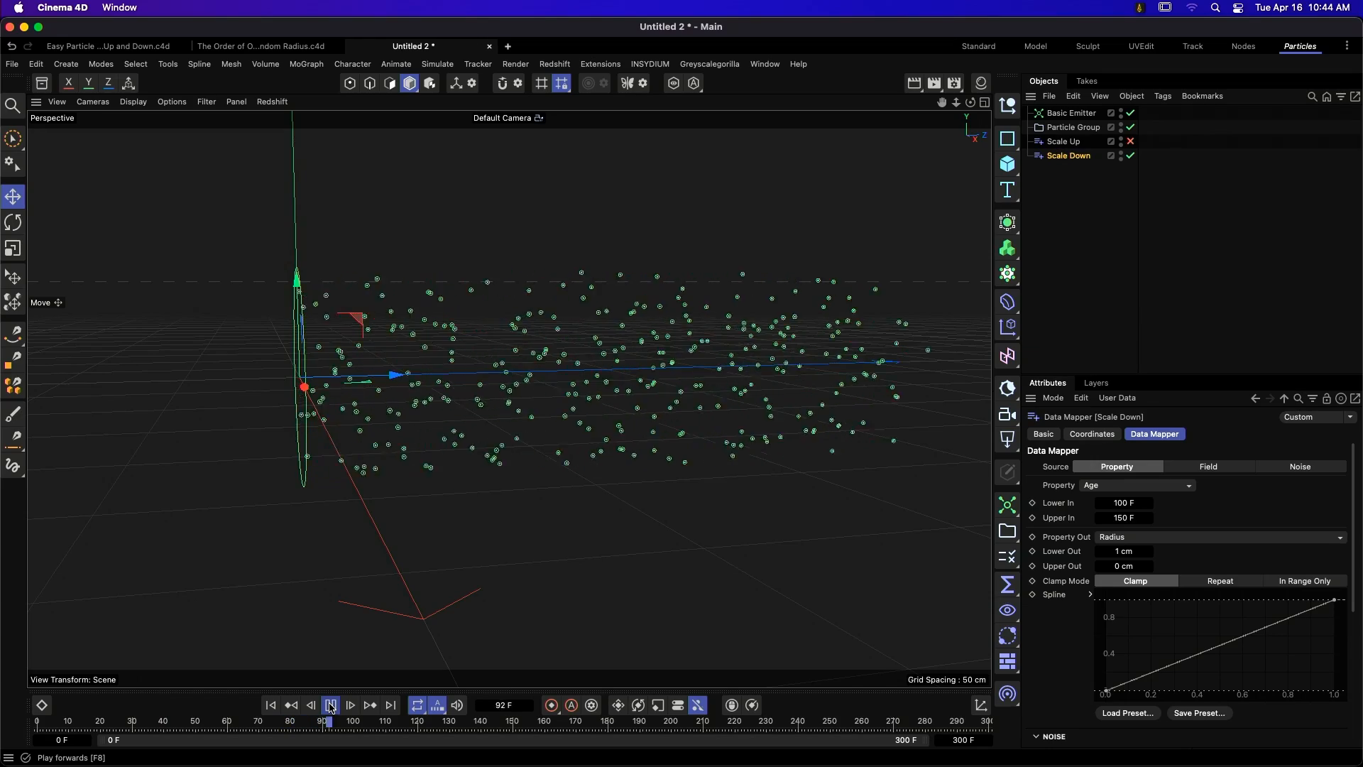
left_click(329, 703)
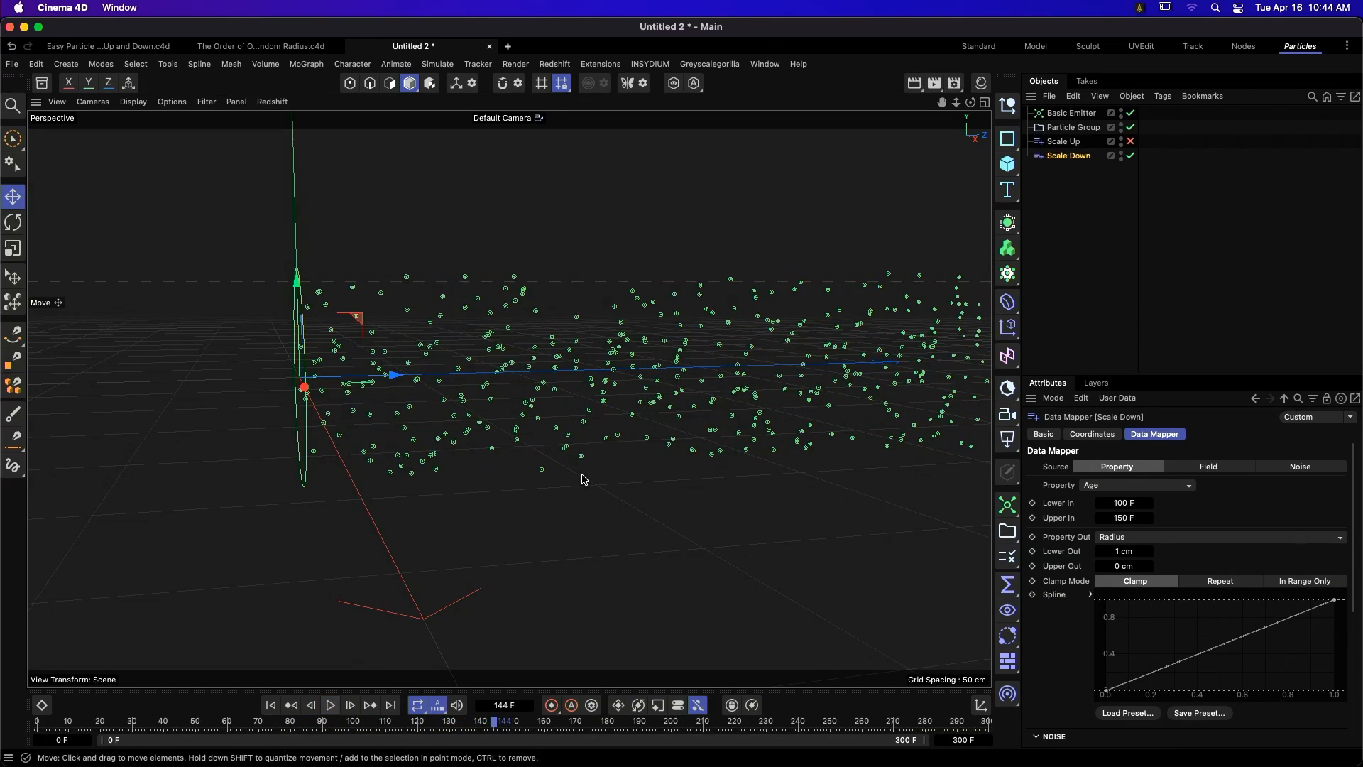
middle_click_drag(827, 400, 536, 408, "alt")
left_click_drag(535, 412, 441, 412, "alt")
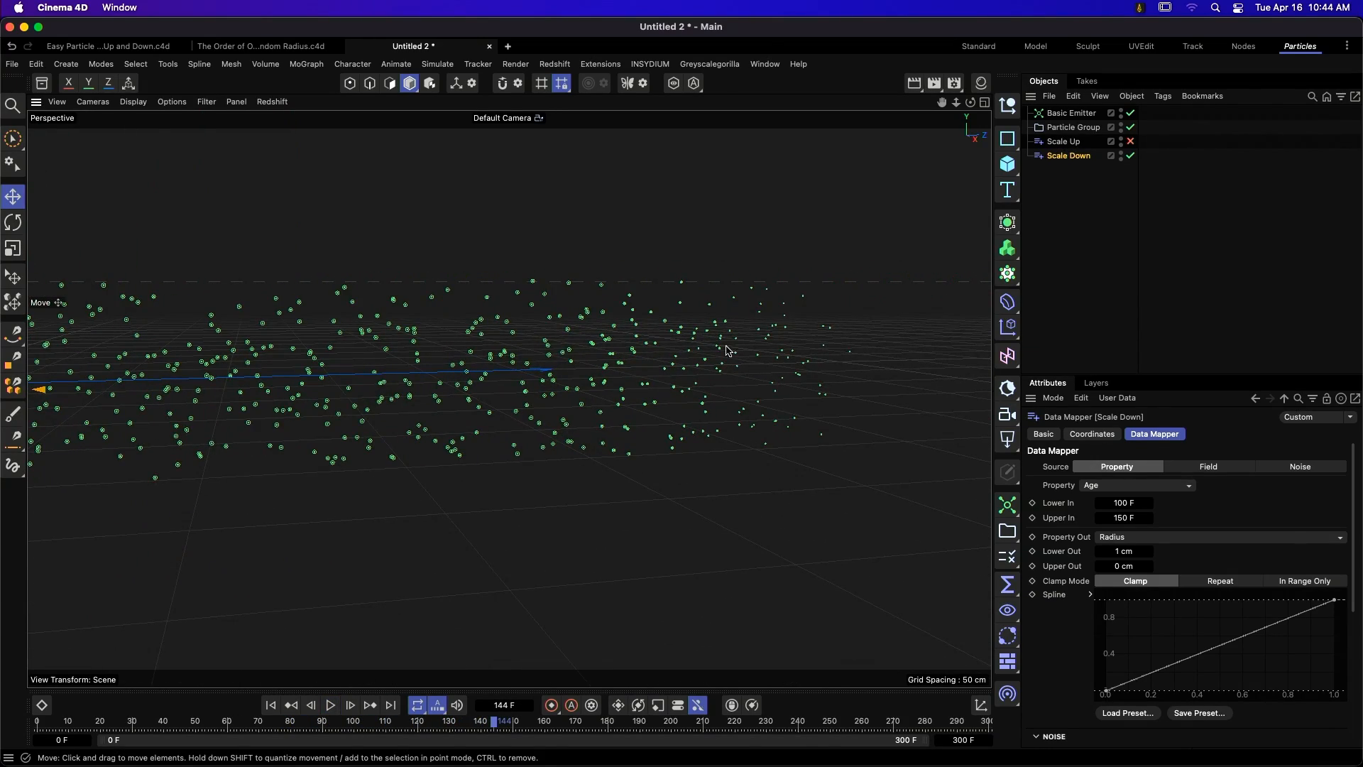
- Preview the frame 144 particles in Redshift RenderView, then close the render window
left_click(554, 64)
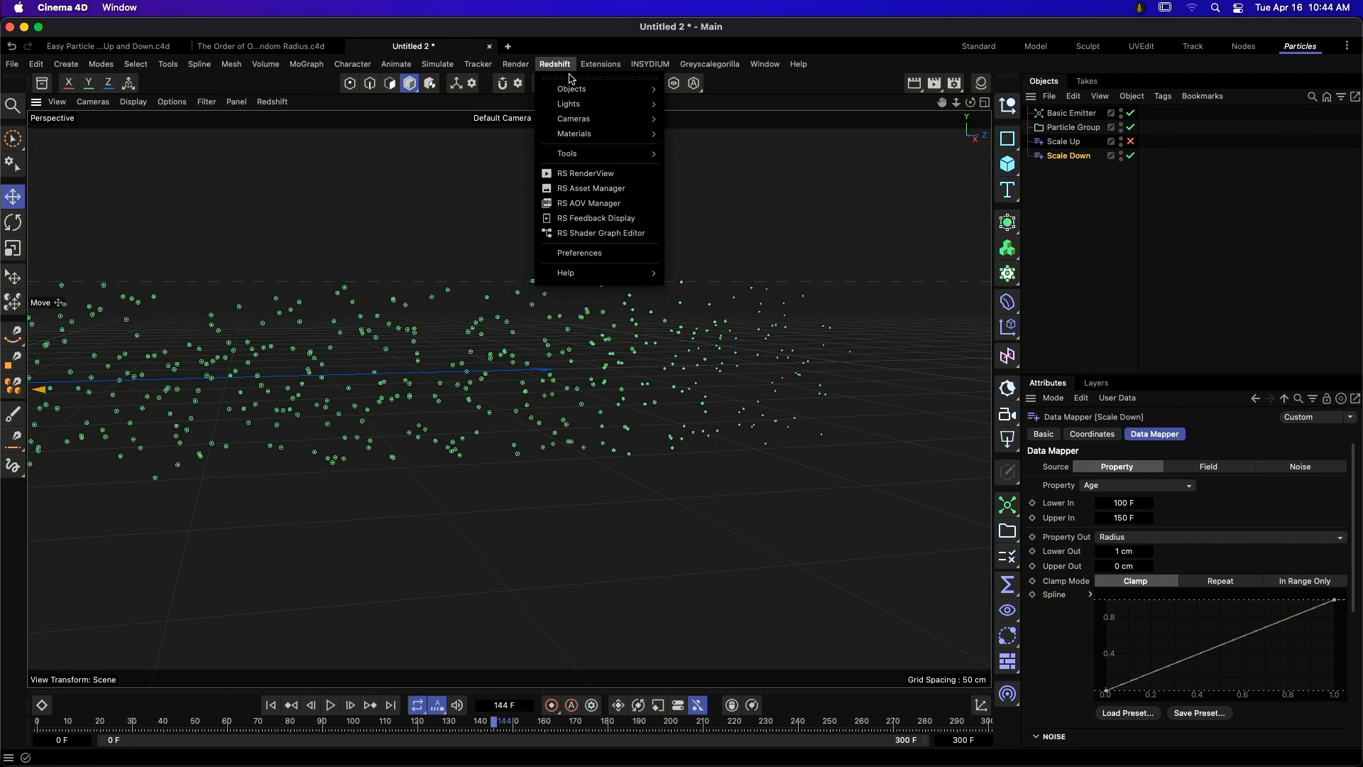
left_click(614, 176)
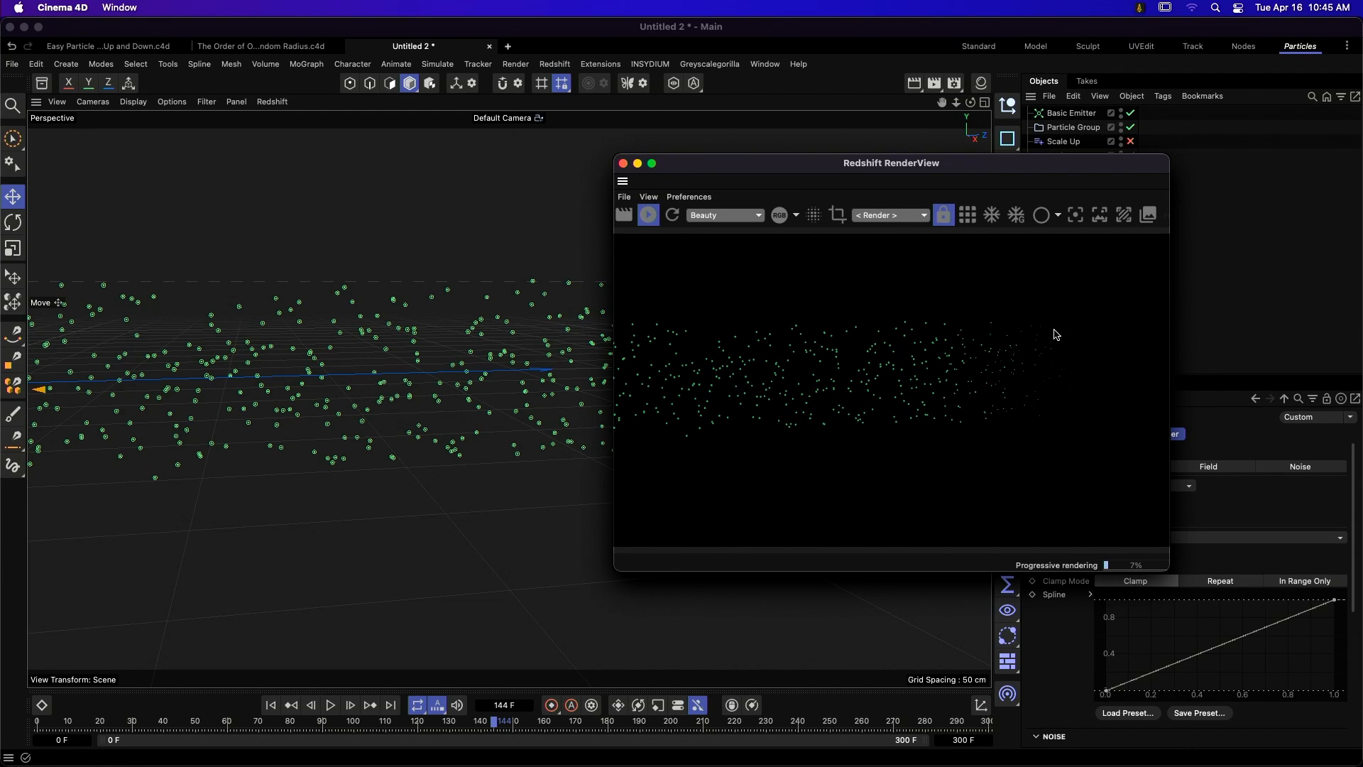
left_click(623, 163)
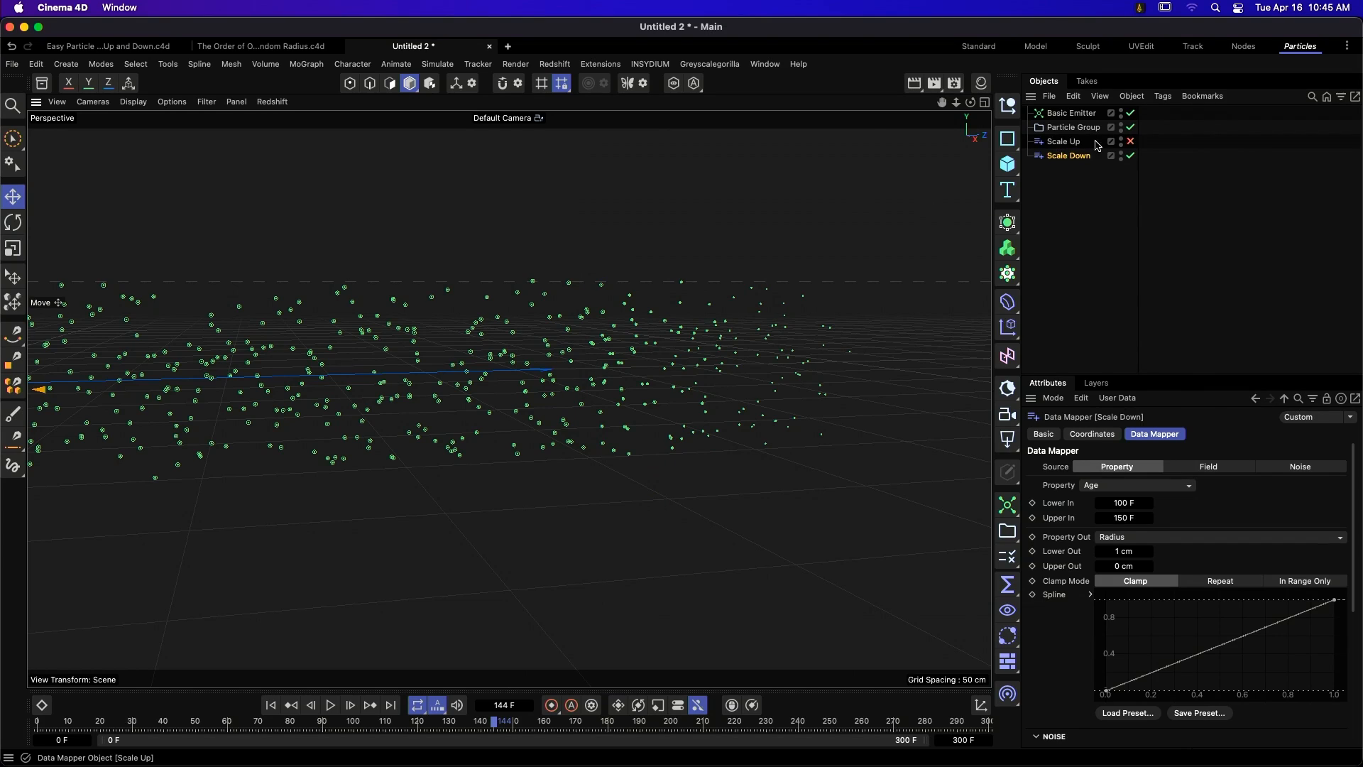
- Re-enable the Scale Up modifier and play the simulation from the start with both modifiers active, pausing at frame 91
left_click(1065, 142)
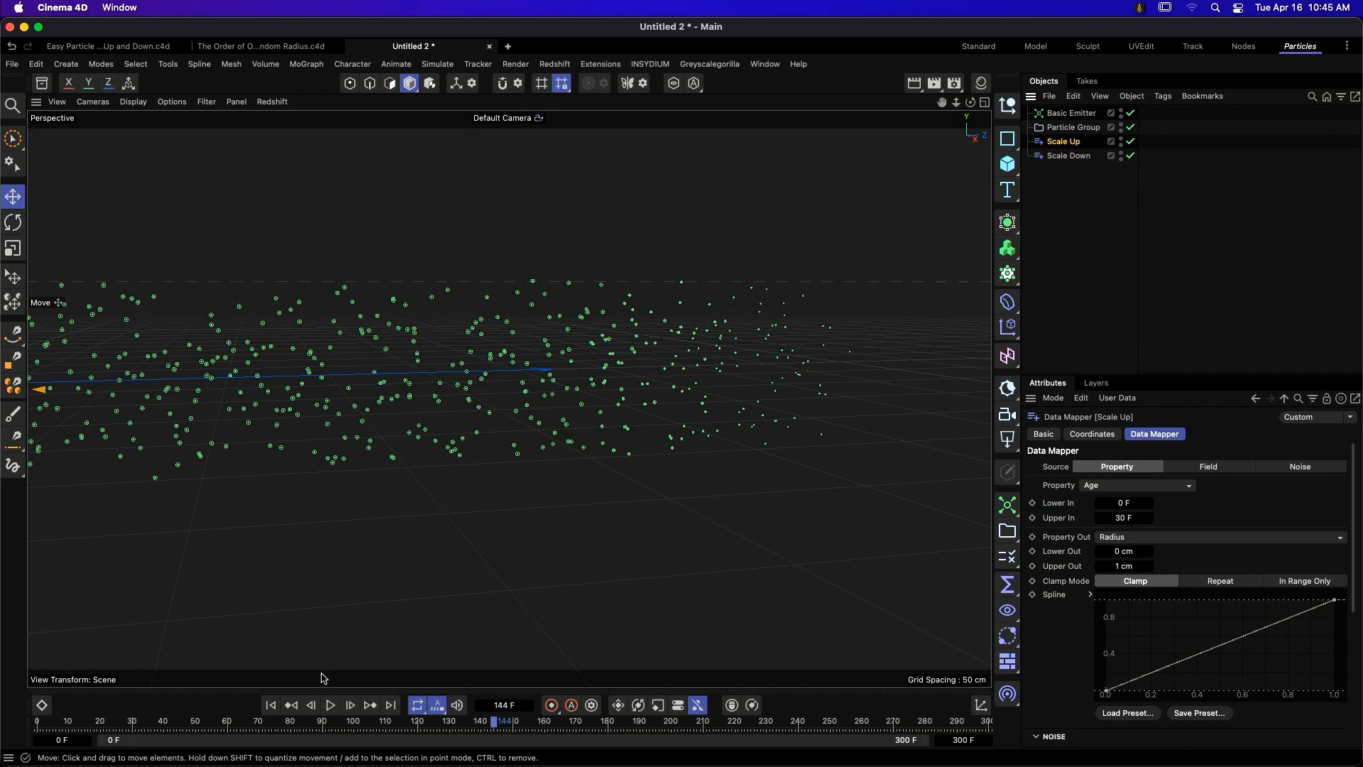
left_click(271, 705)
left_click(330, 705)
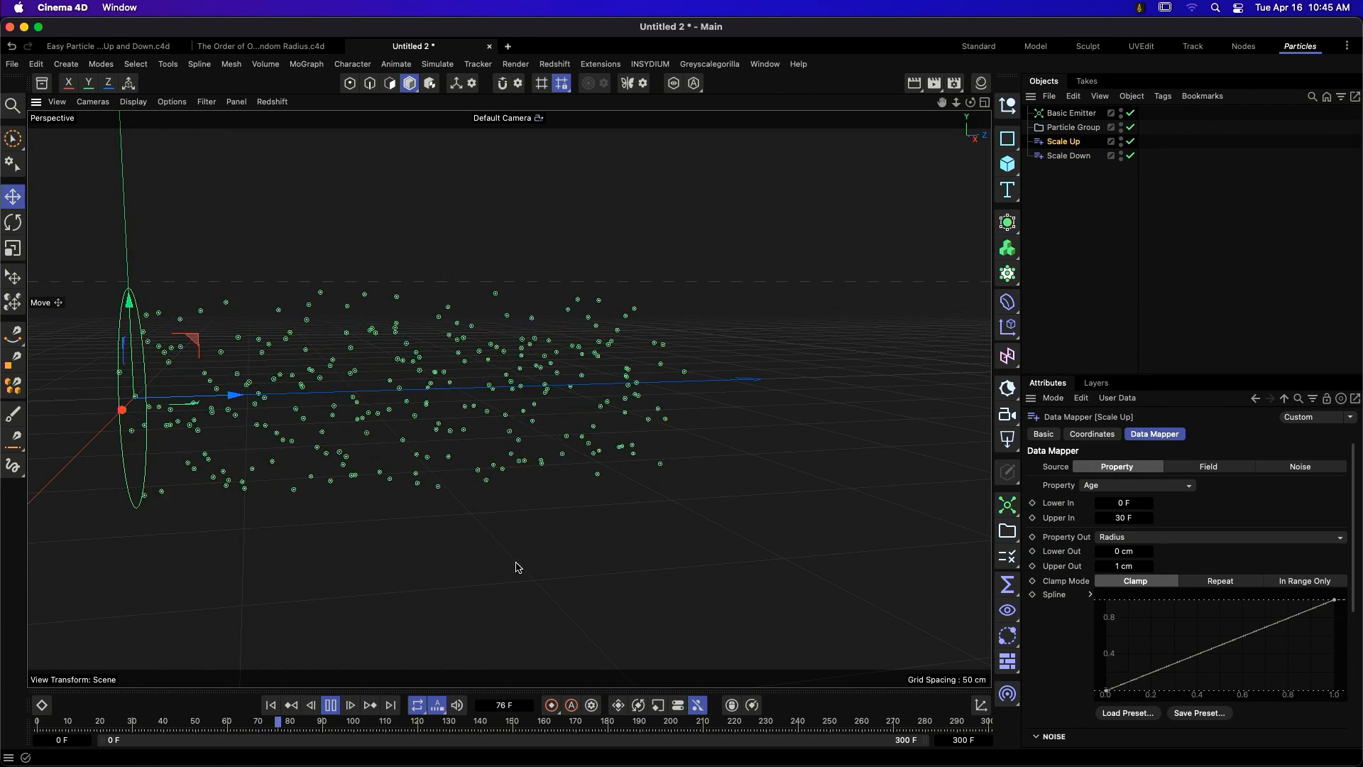
key("F8")
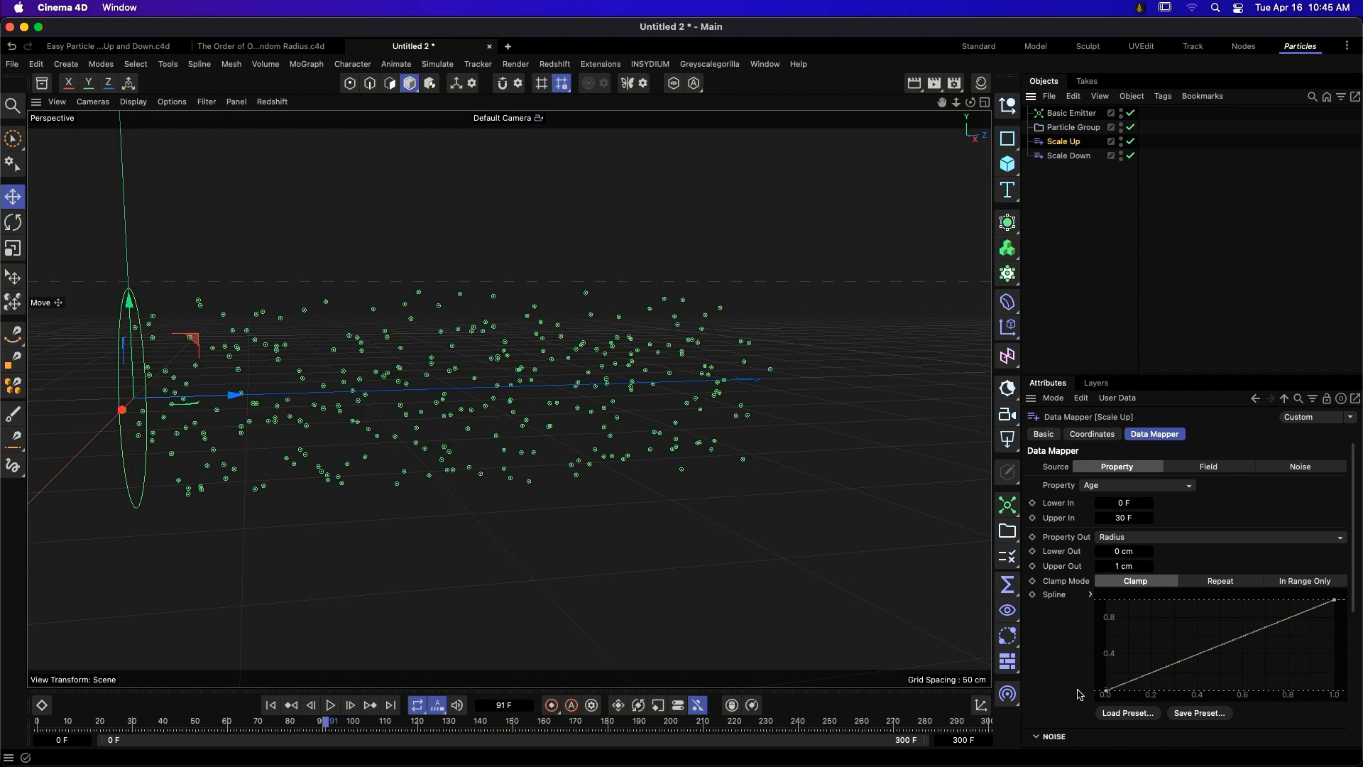
- Review the Scale Down settings, resume playback to frame 150, and examine the oldest particles' radius
left_click(1080, 157)
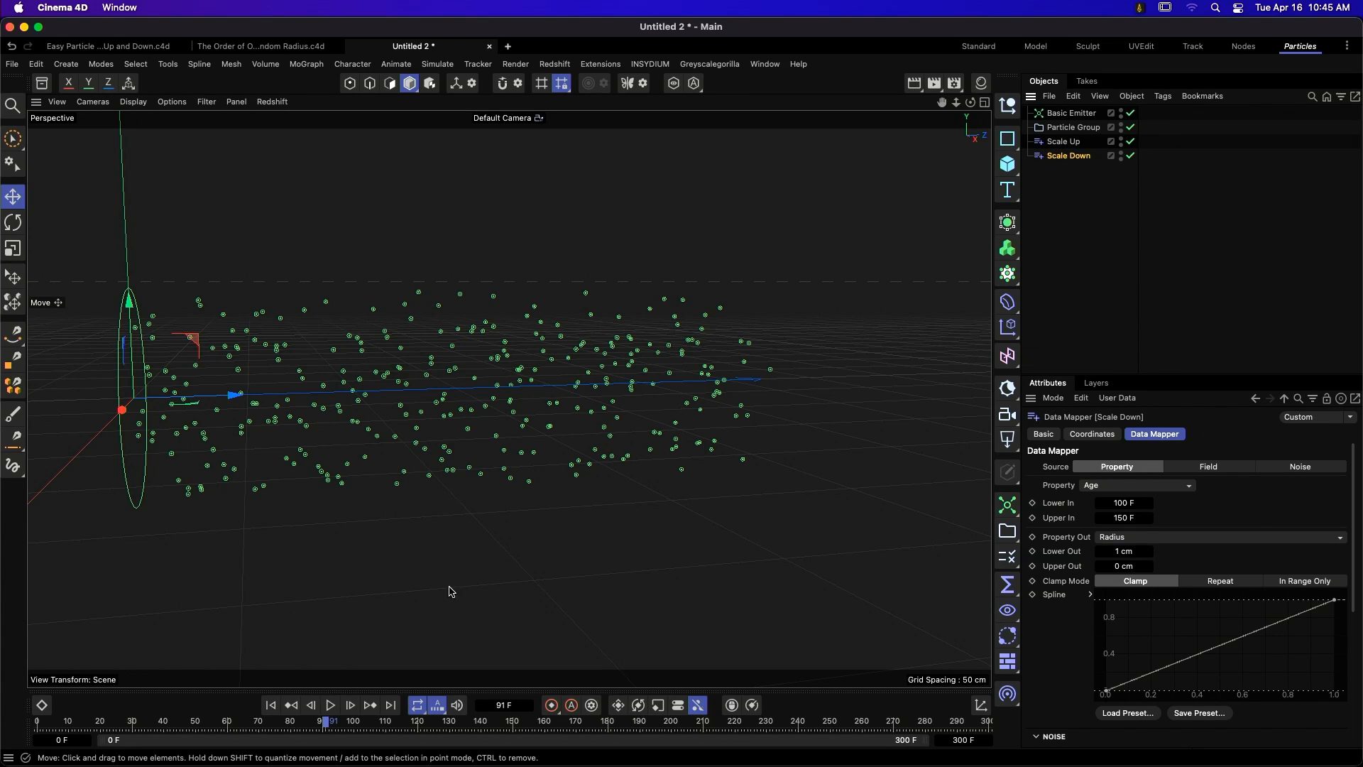
left_click(332, 706)
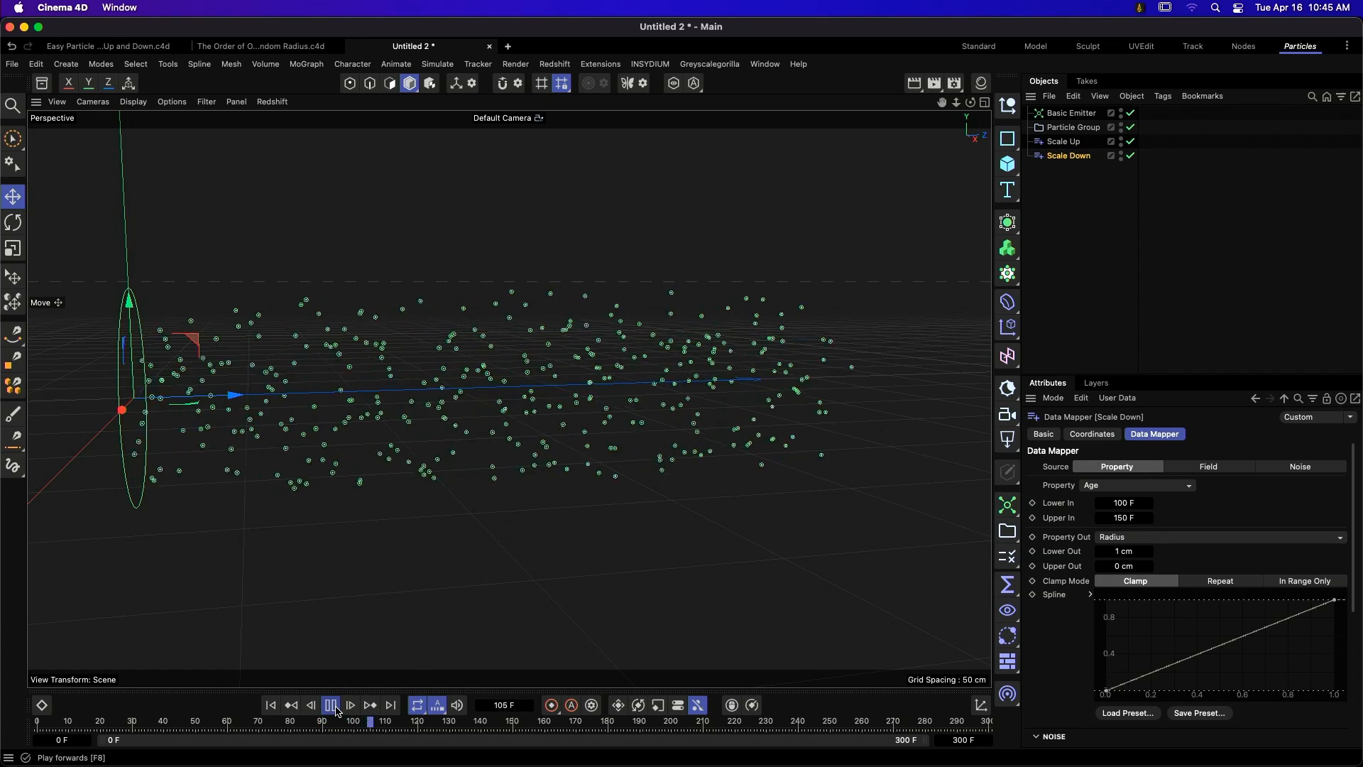
left_click(336, 708)
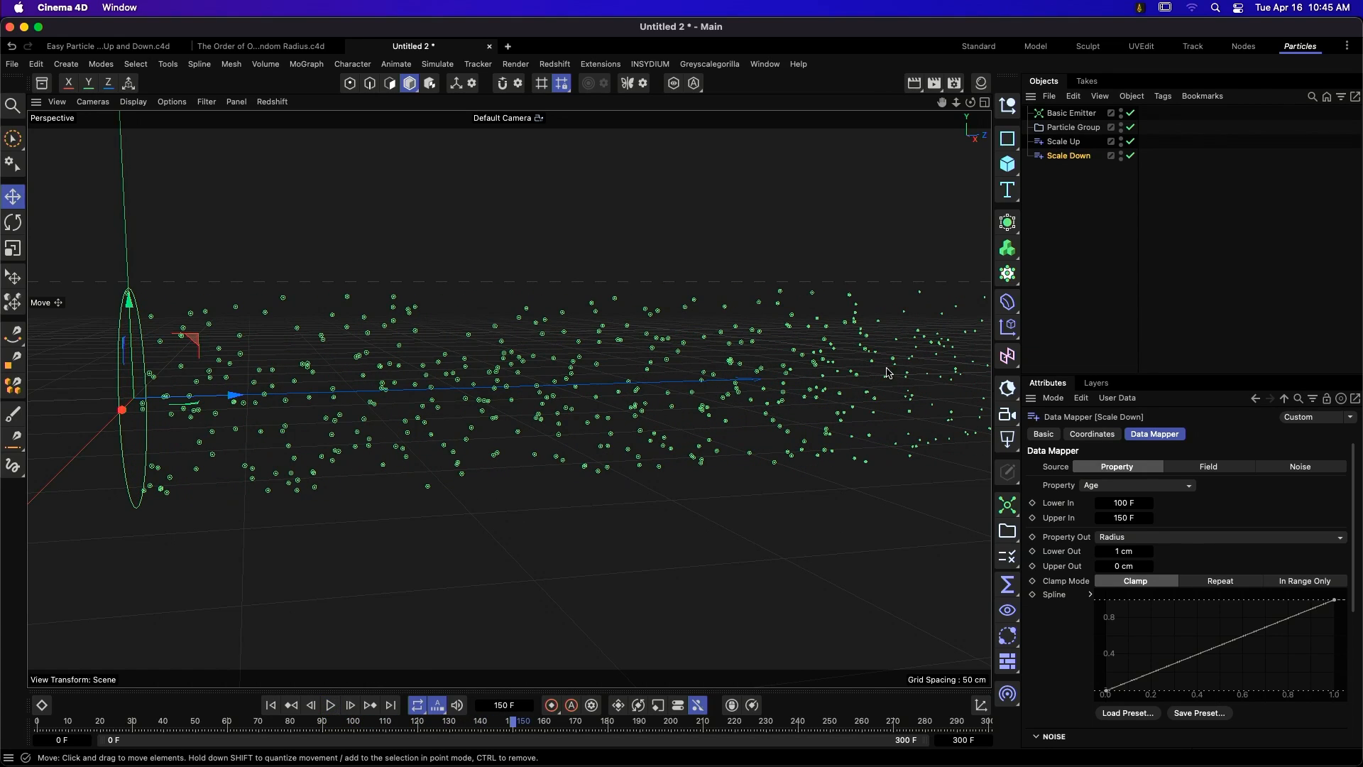
left_click_drag(876, 391, 816, 421, "alt")
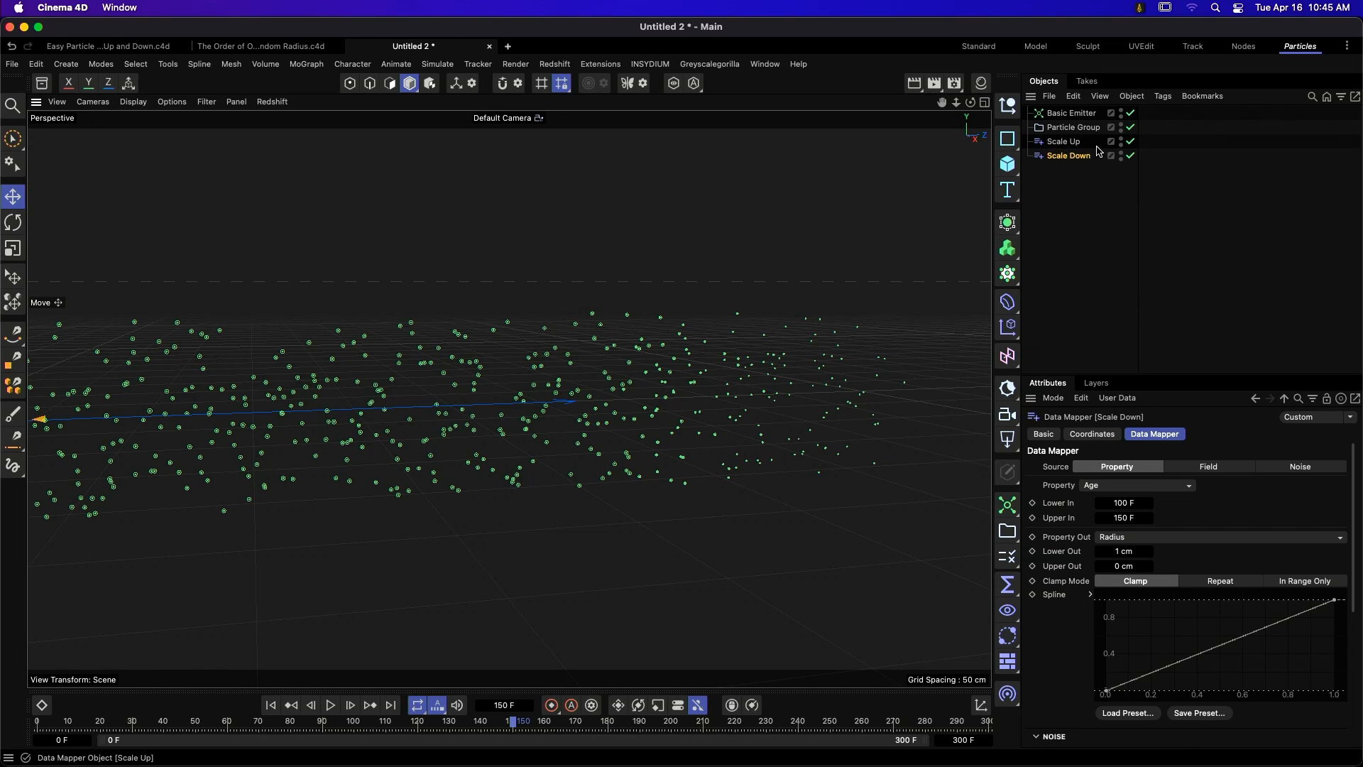
- Set the Scale Up modifier's Clamp Mode to In Range Only and replay the simulation from the start to frame 35
left_click(1073, 142)
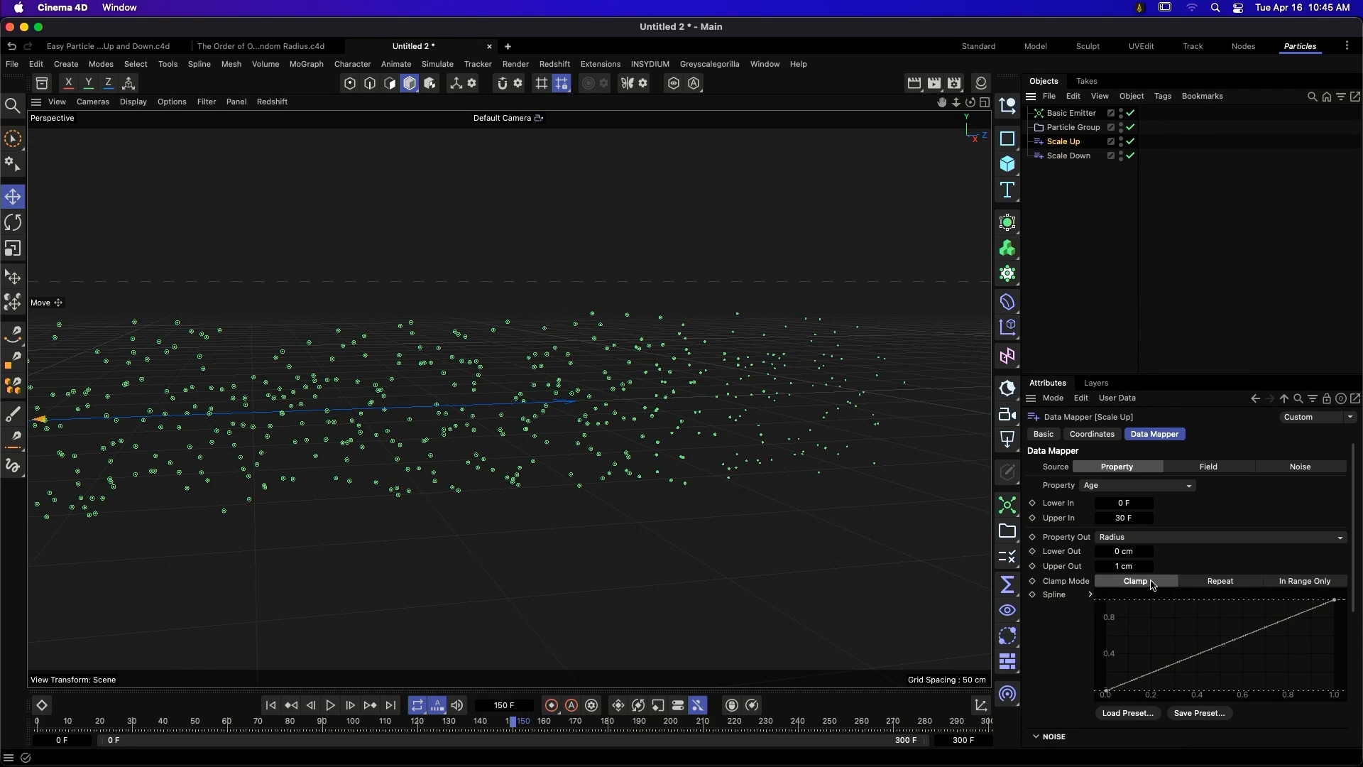
left_click(1296, 581)
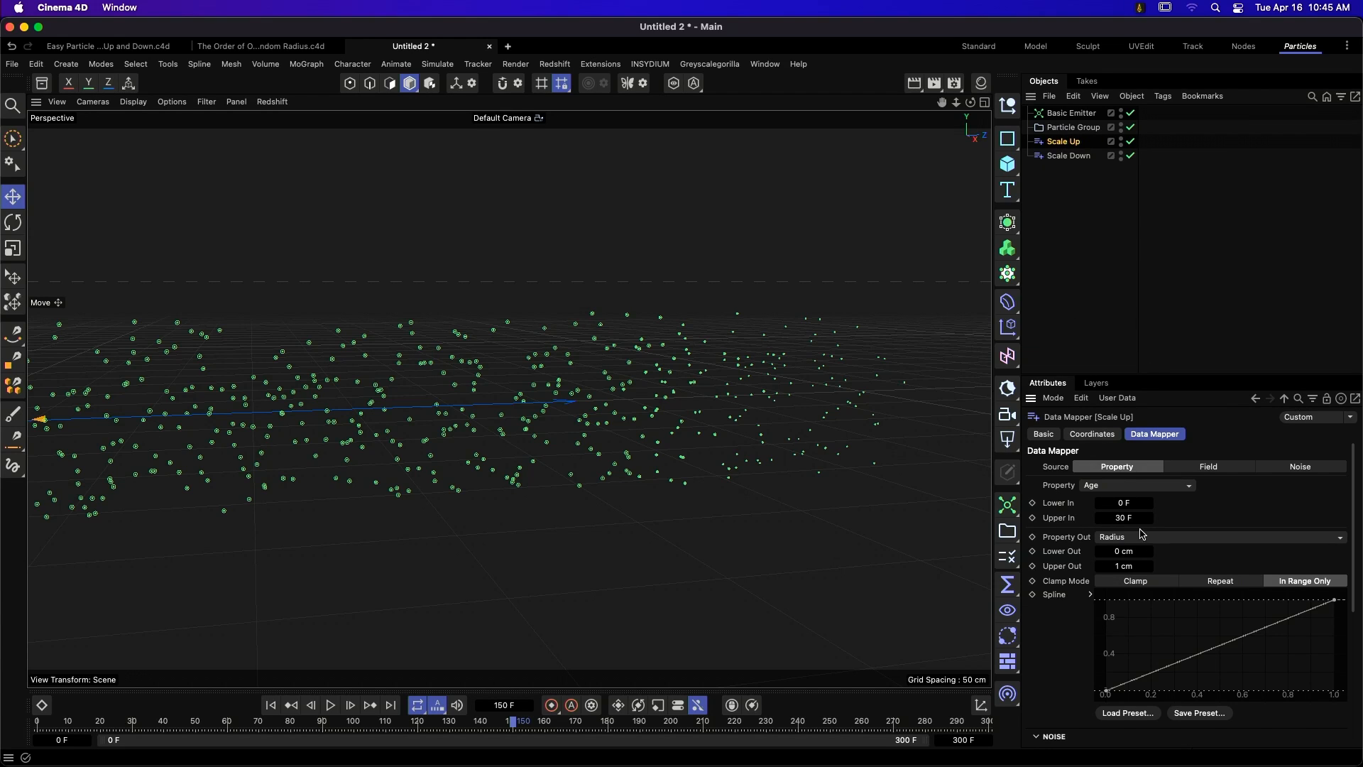
left_click(1069, 156)
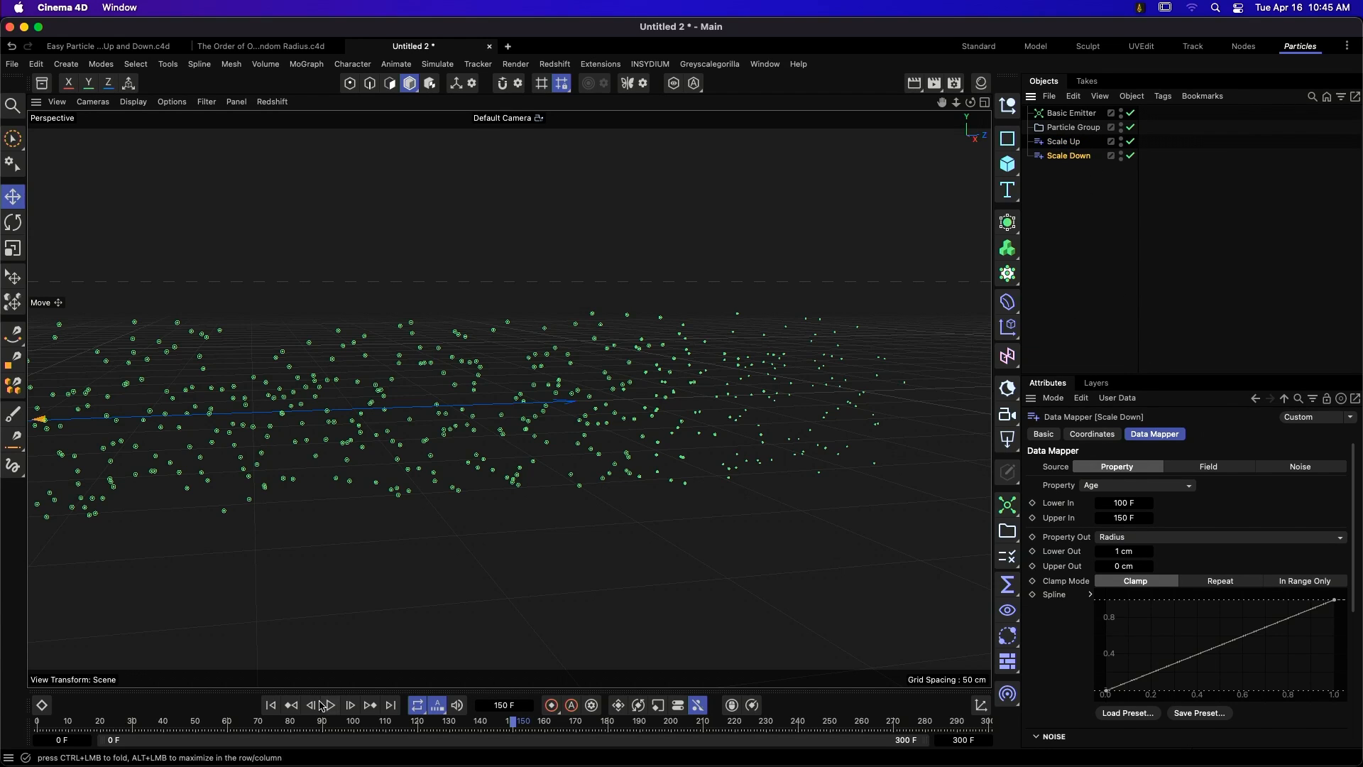
left_click(272, 705)
left_click(331, 705)
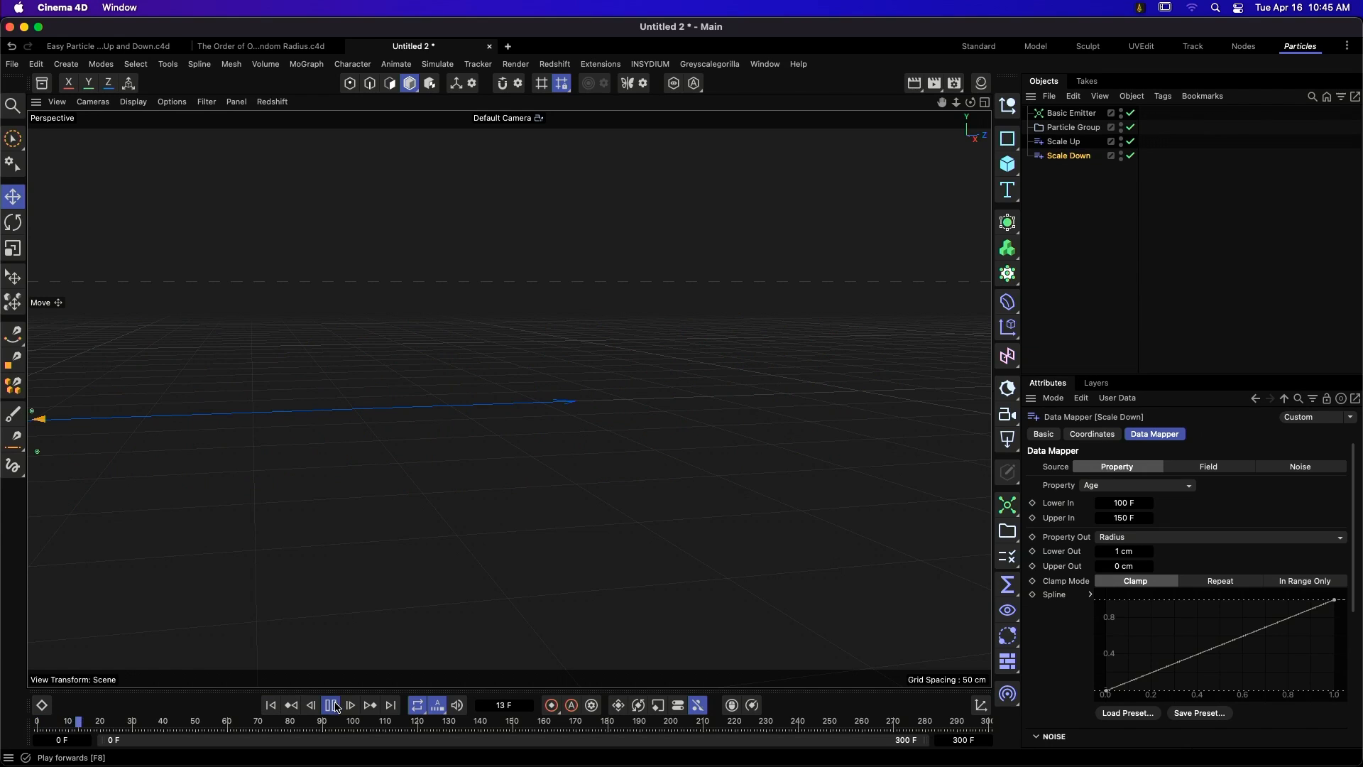
key("9")
left_click(332, 705)
middle_click_drag(457, 431, 692, 398, "alt")
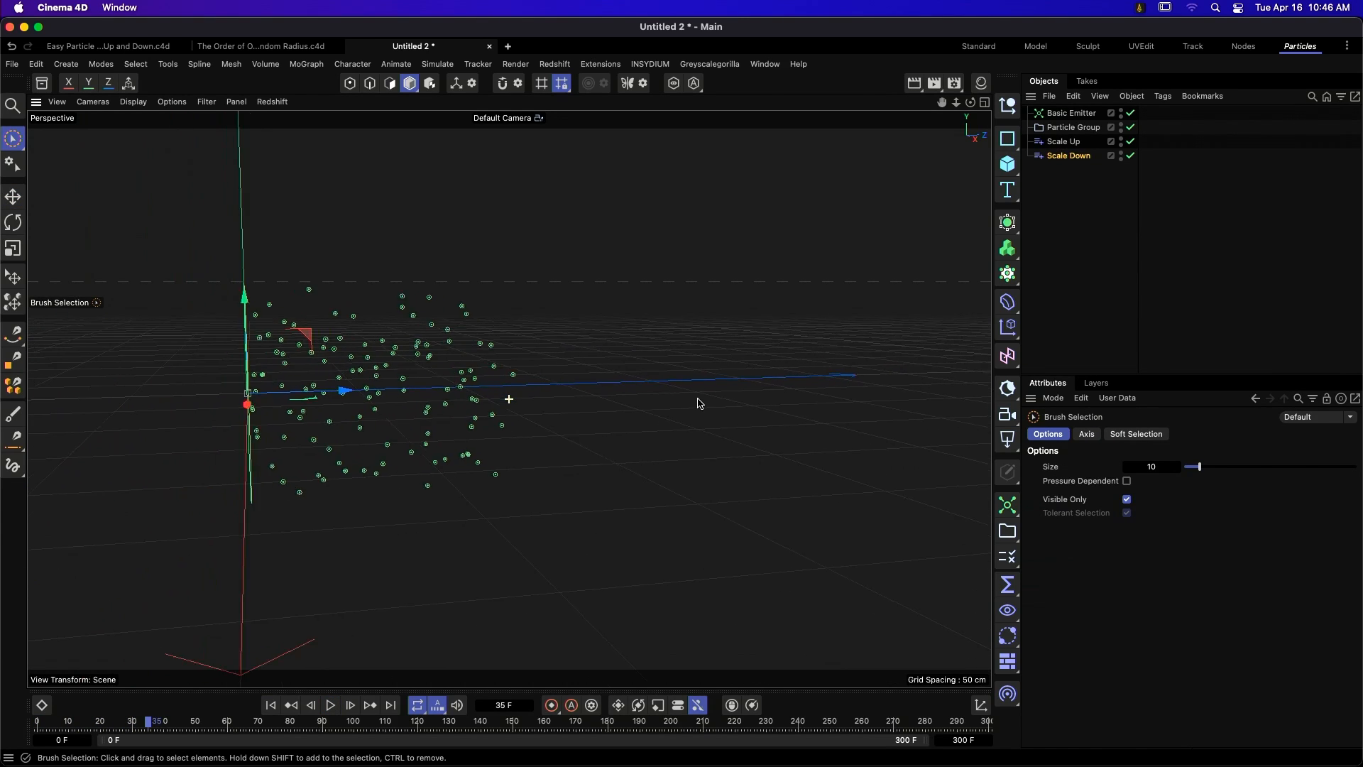
- Replay the particle simulation from the start, pausing at frame 43
left_click(272, 704)
left_click(330, 705)
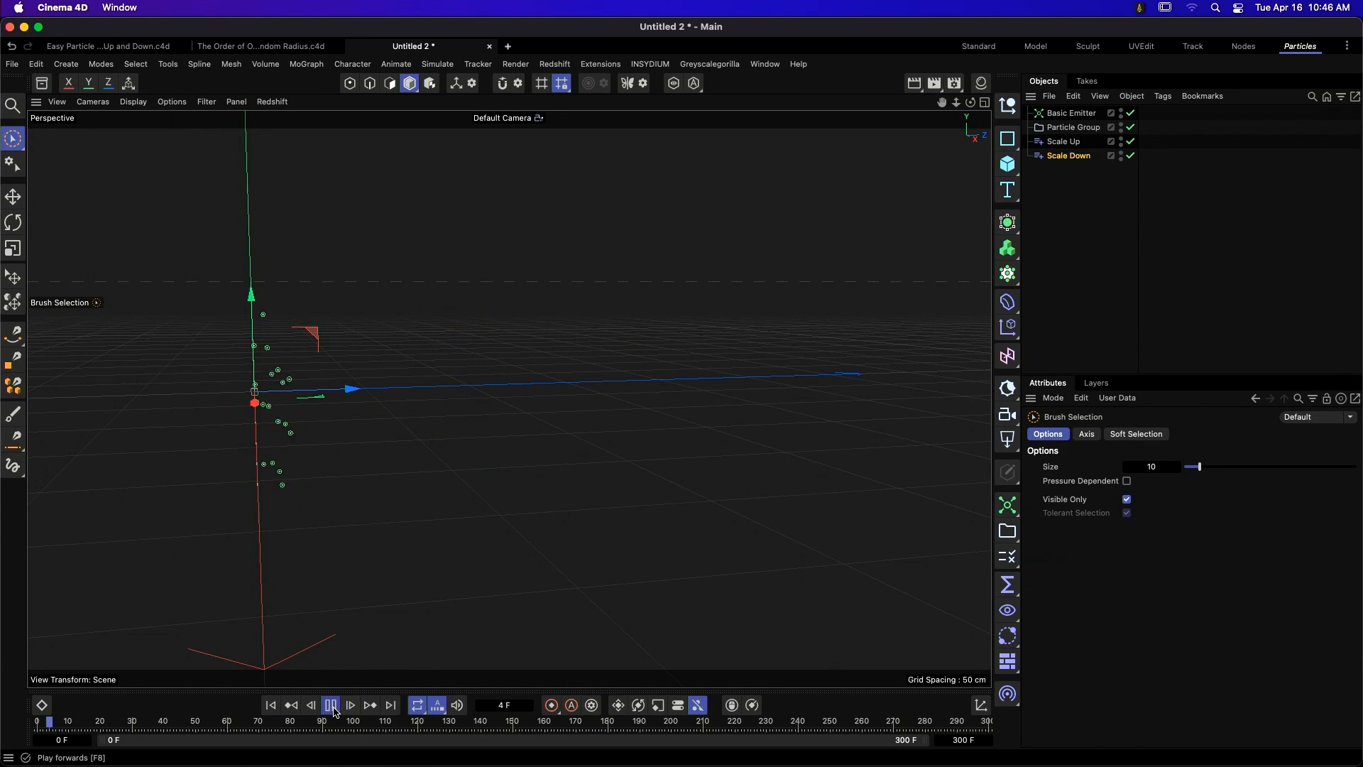
left_click(332, 705)
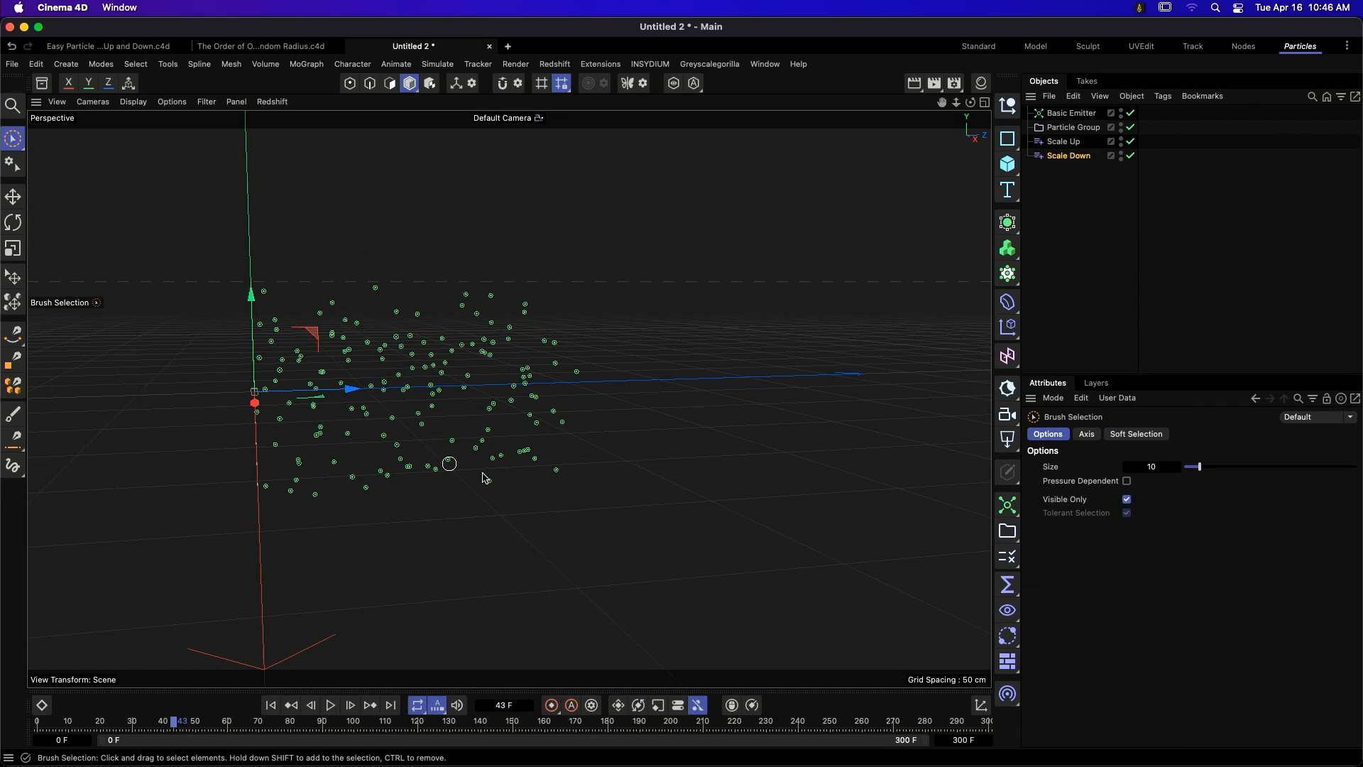
- Move the Scale Down modifier above Scale Up in the object hierarchy and review both modifiers' Data Mapper settings
left_click_drag(1072, 144, 1072, 170)
left_click(1069, 142)
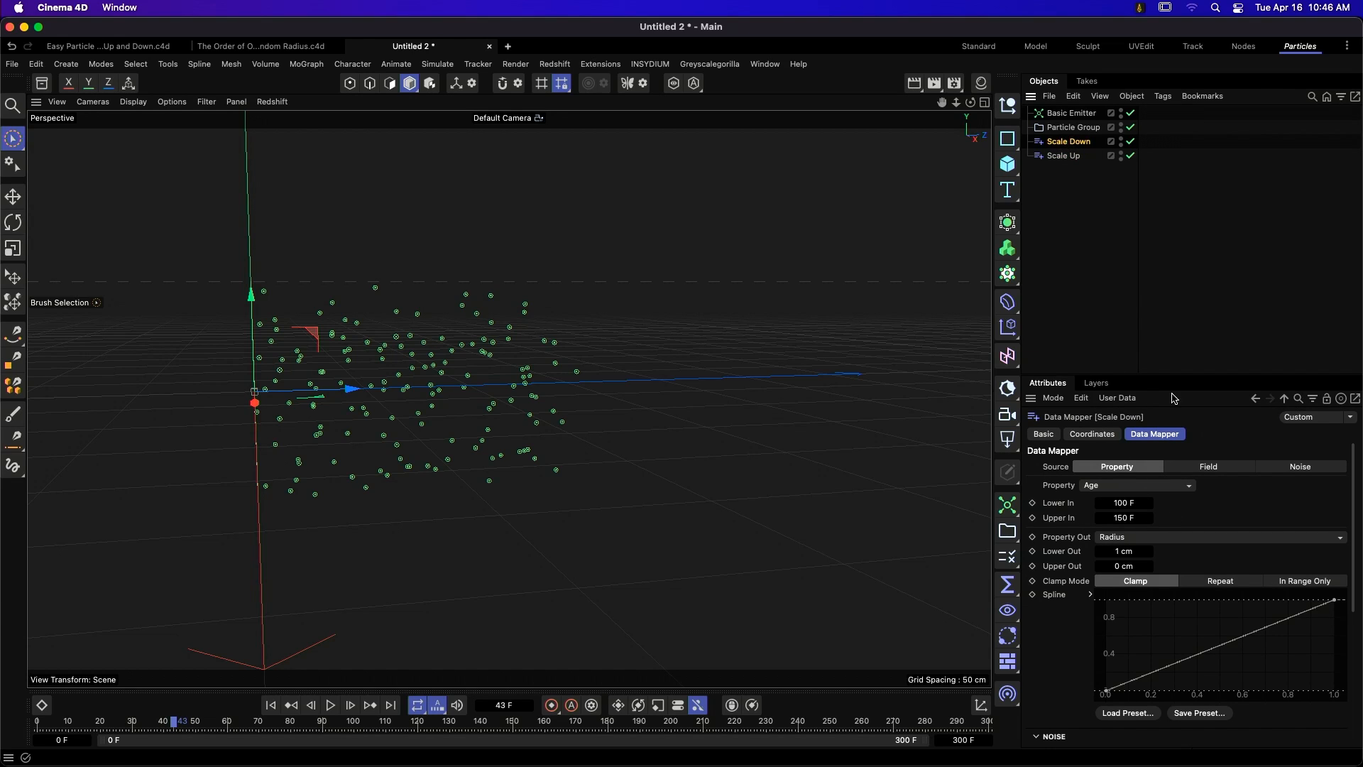
left_click(1062, 154)
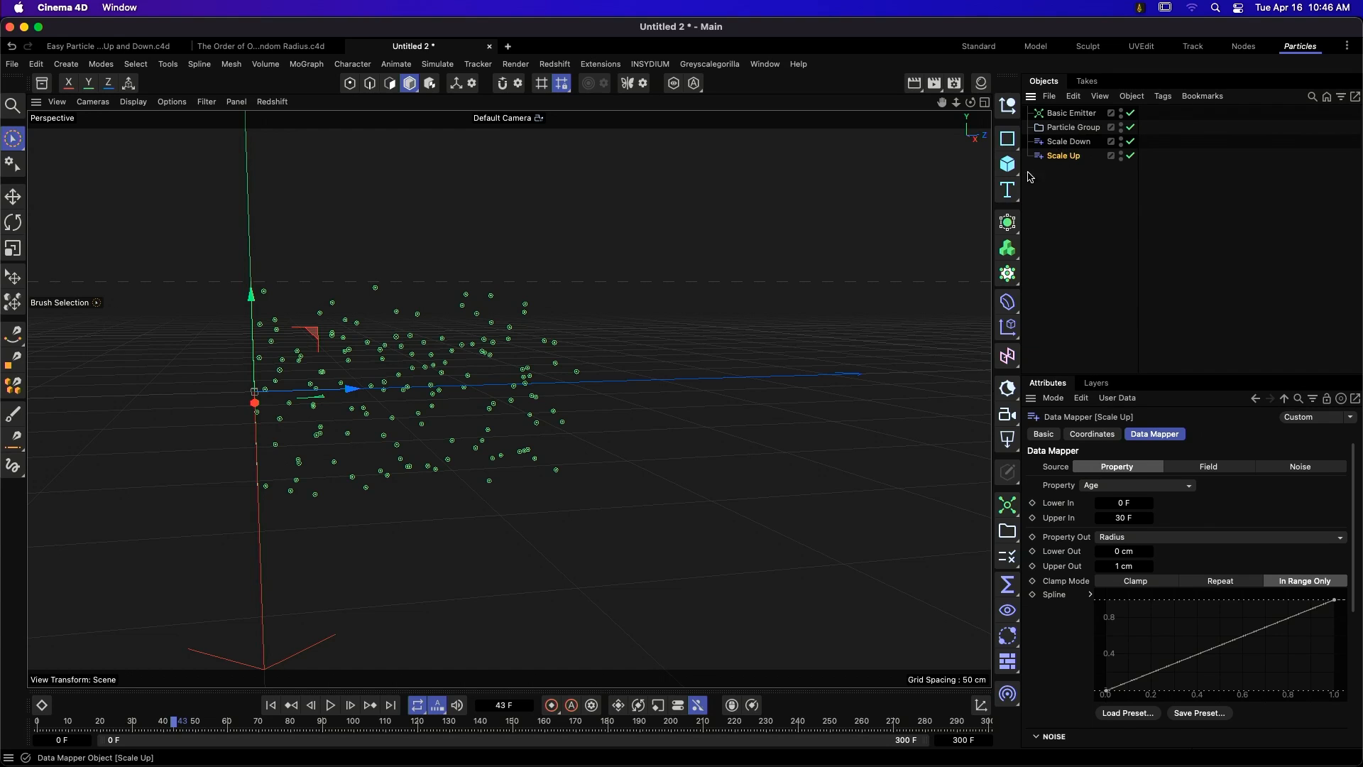
- Replay the simulation from the start with the reordered modifiers, pausing at frame 115 and again at frame 170
left_click(271, 705)
left_click(330, 705)
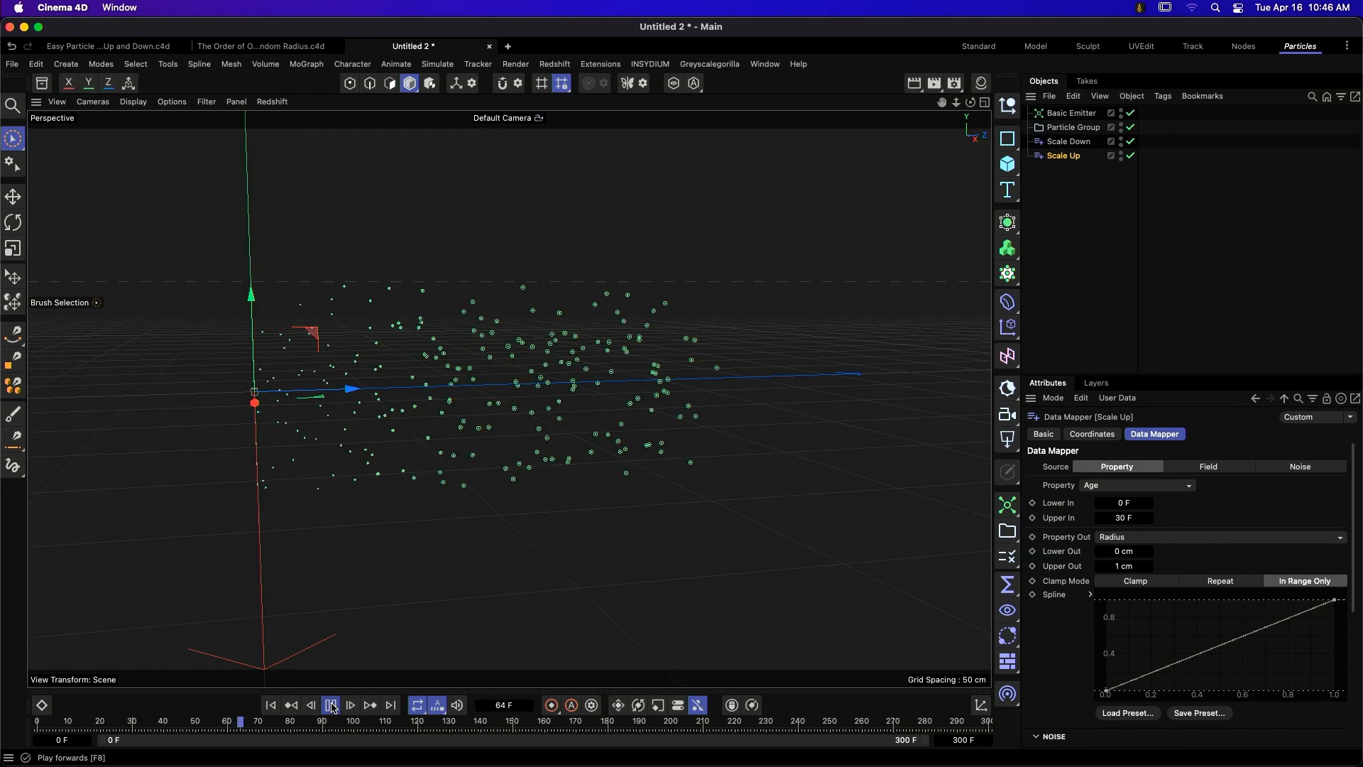
left_click(332, 705)
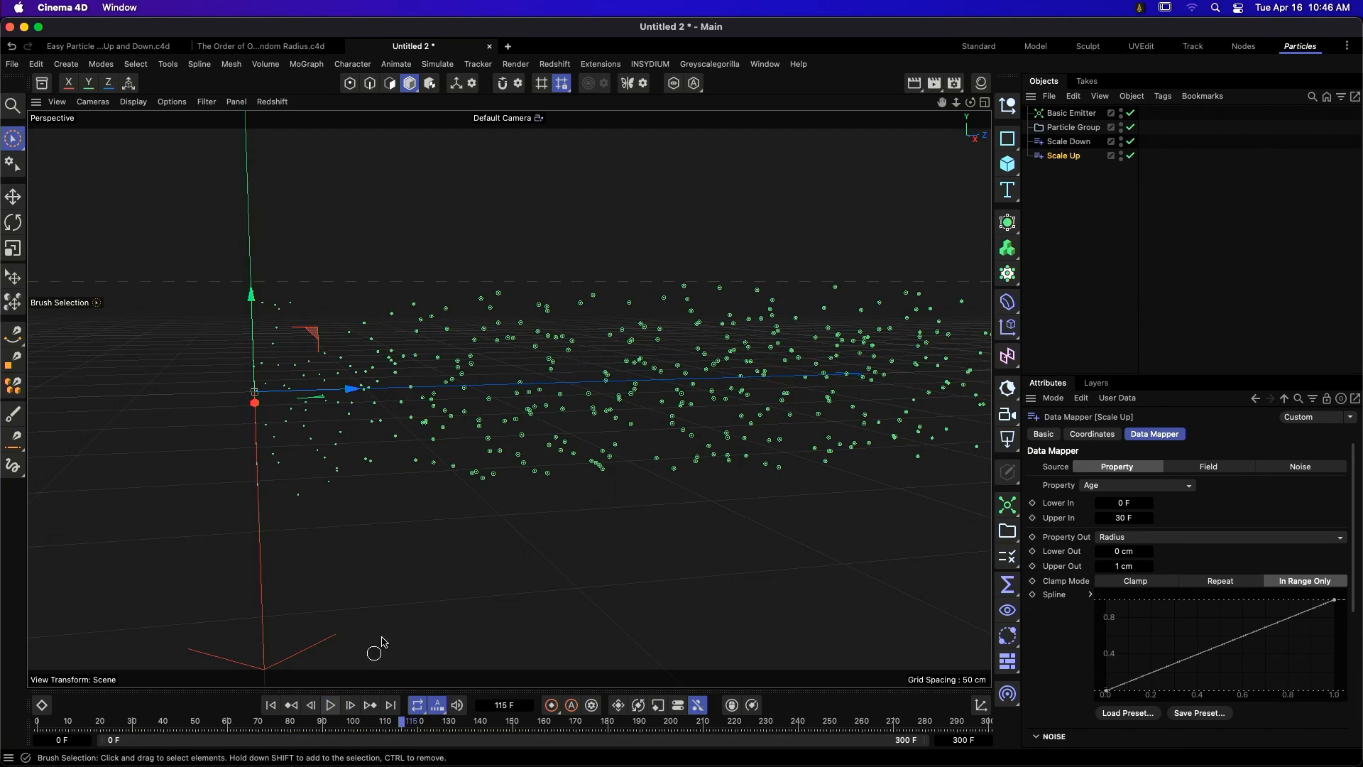
left_click_drag(692, 457, 586, 458, "alt")
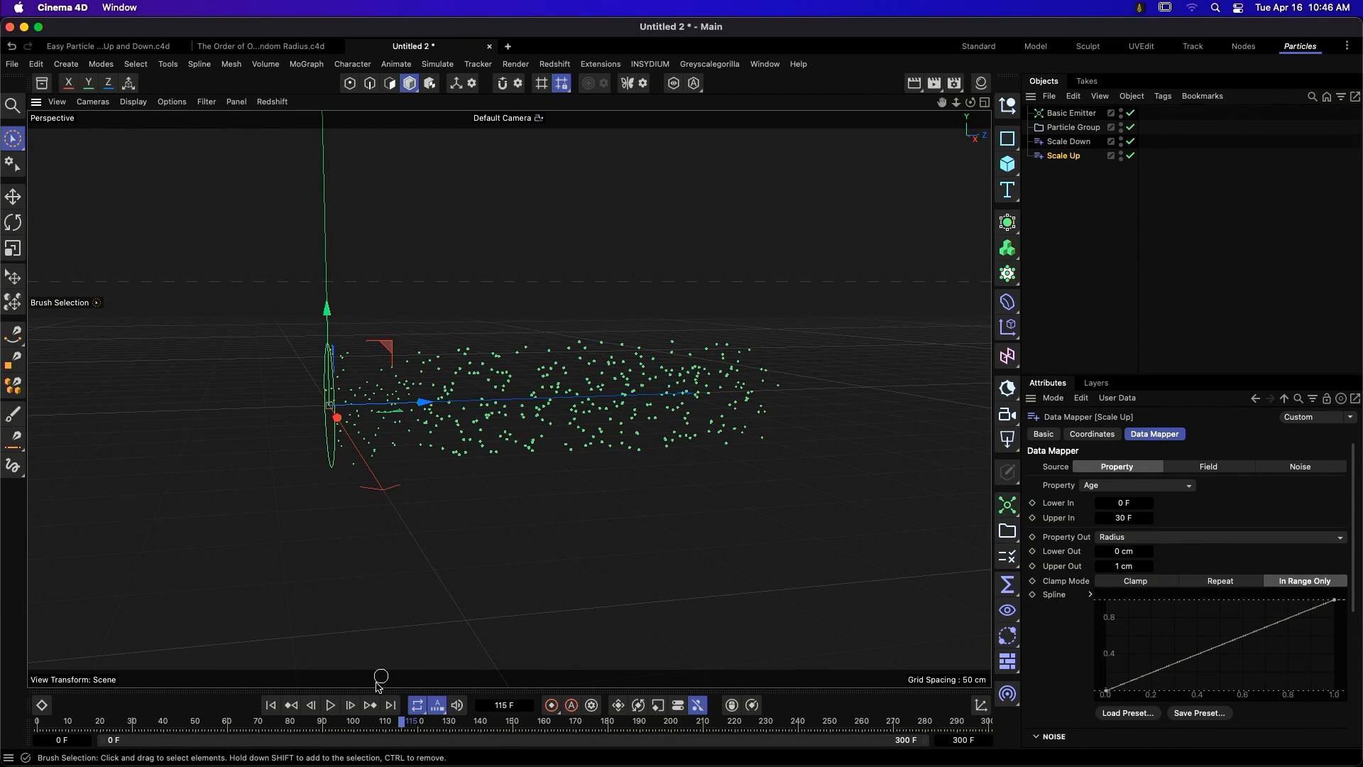
left_click(331, 704)
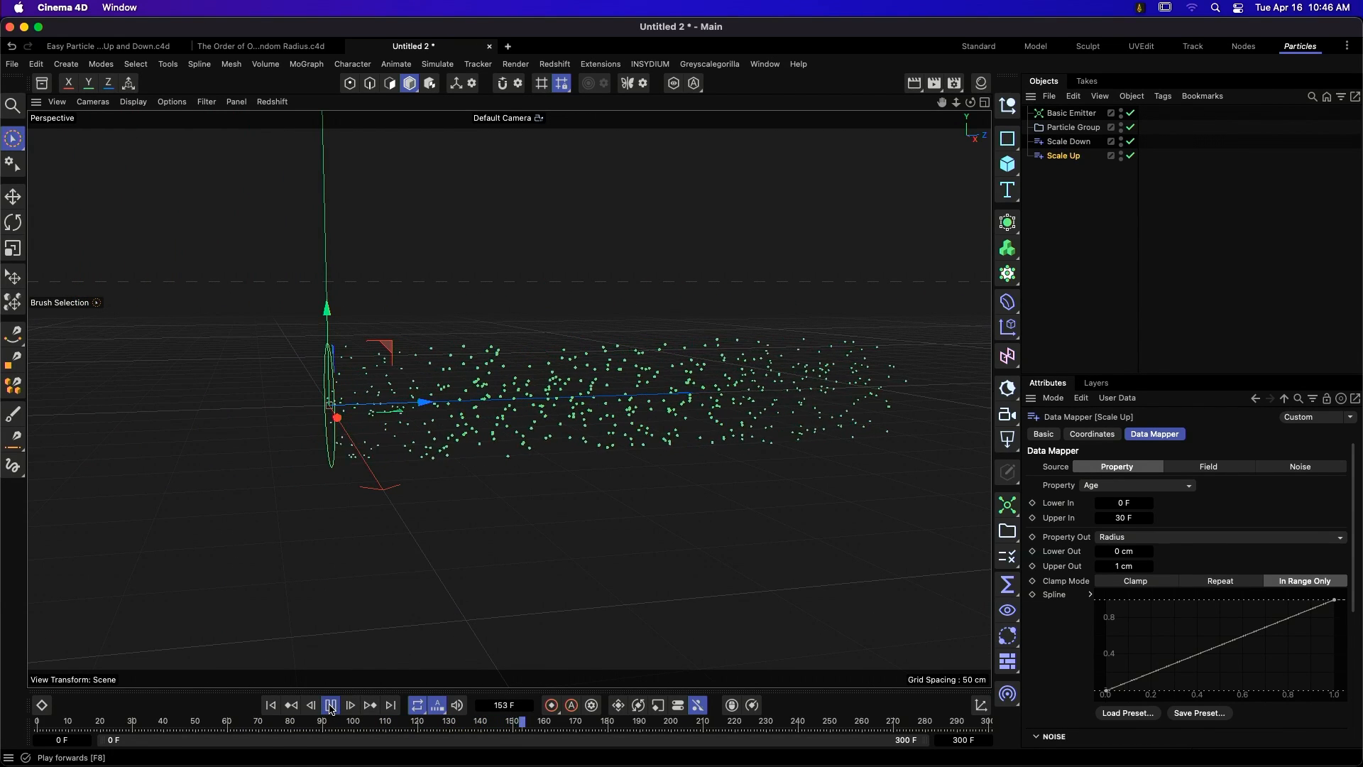
left_click(331, 704)
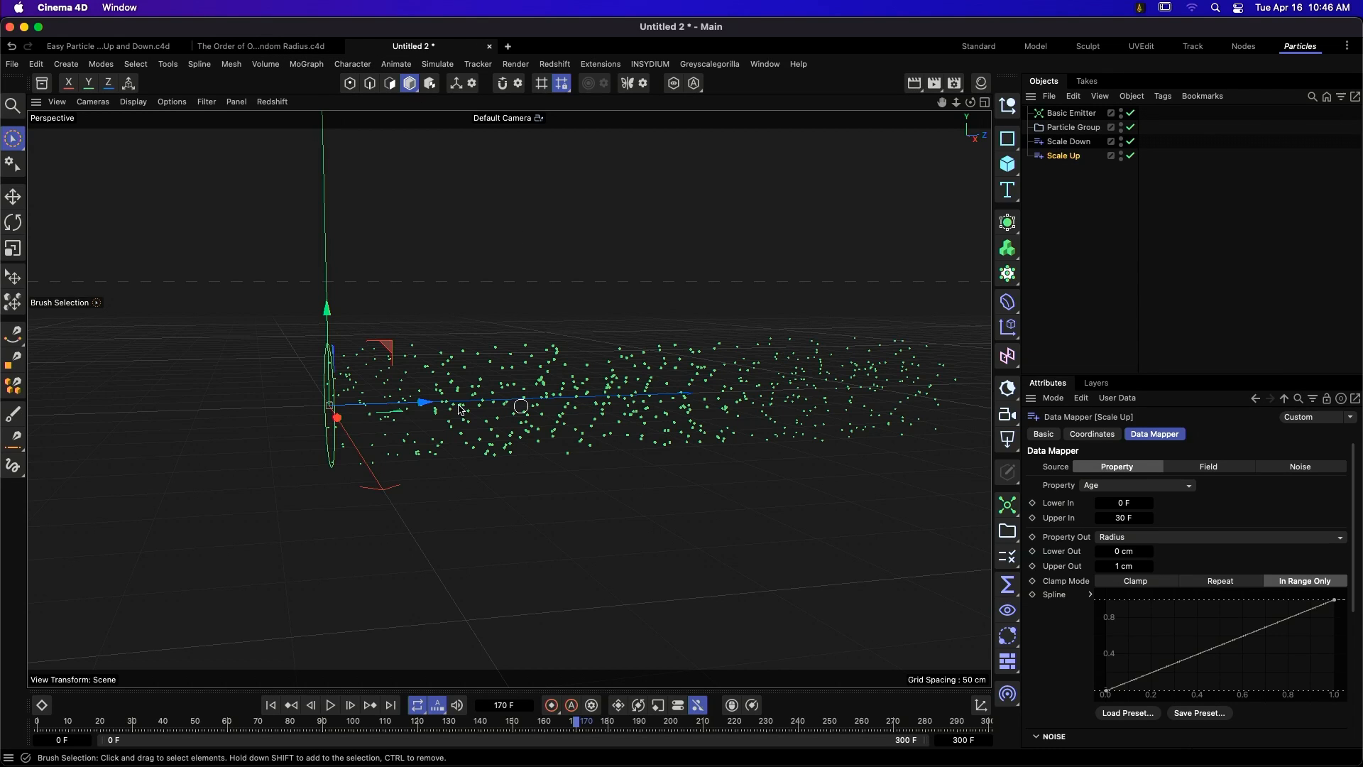
- Preview the frame 170 particles in Redshift RenderView, then close the render window
left_click(595, 65)
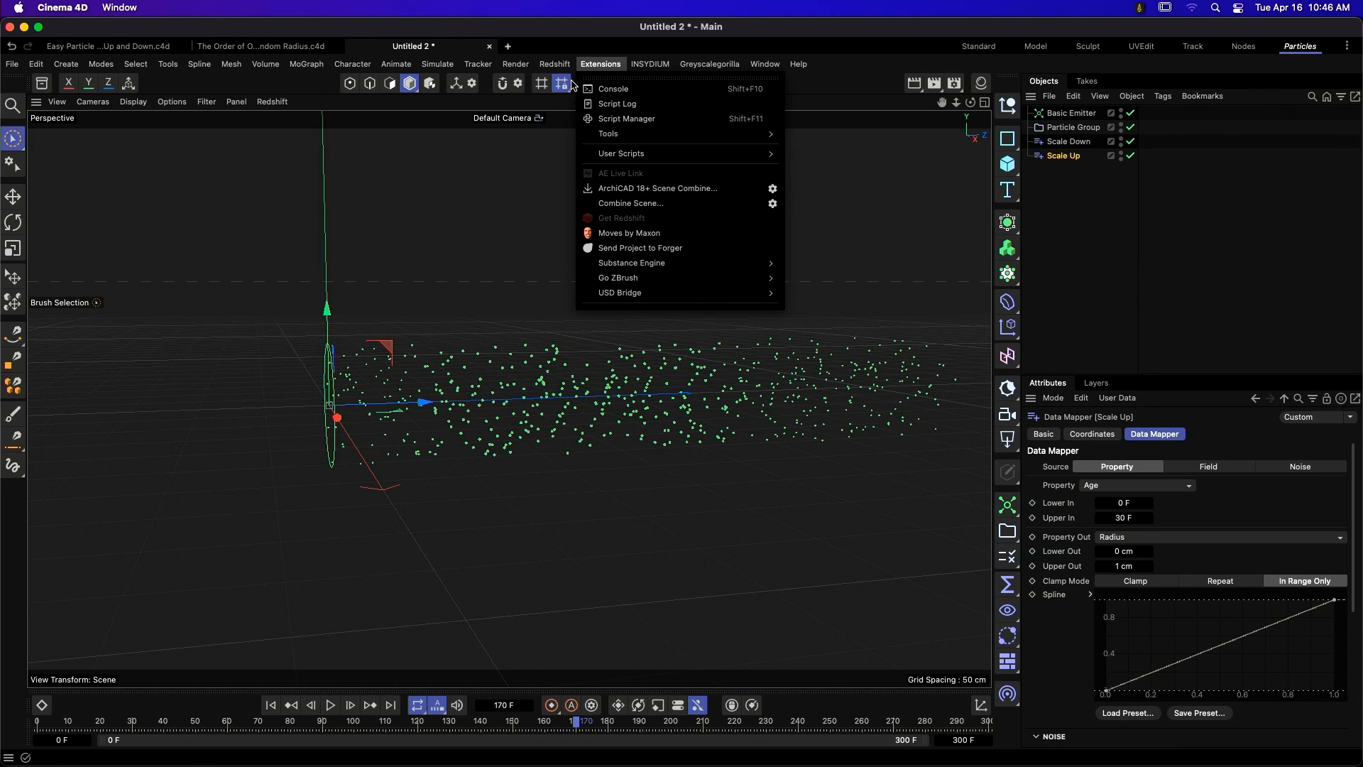
mouse_move(563, 64)
left_click(600, 171)
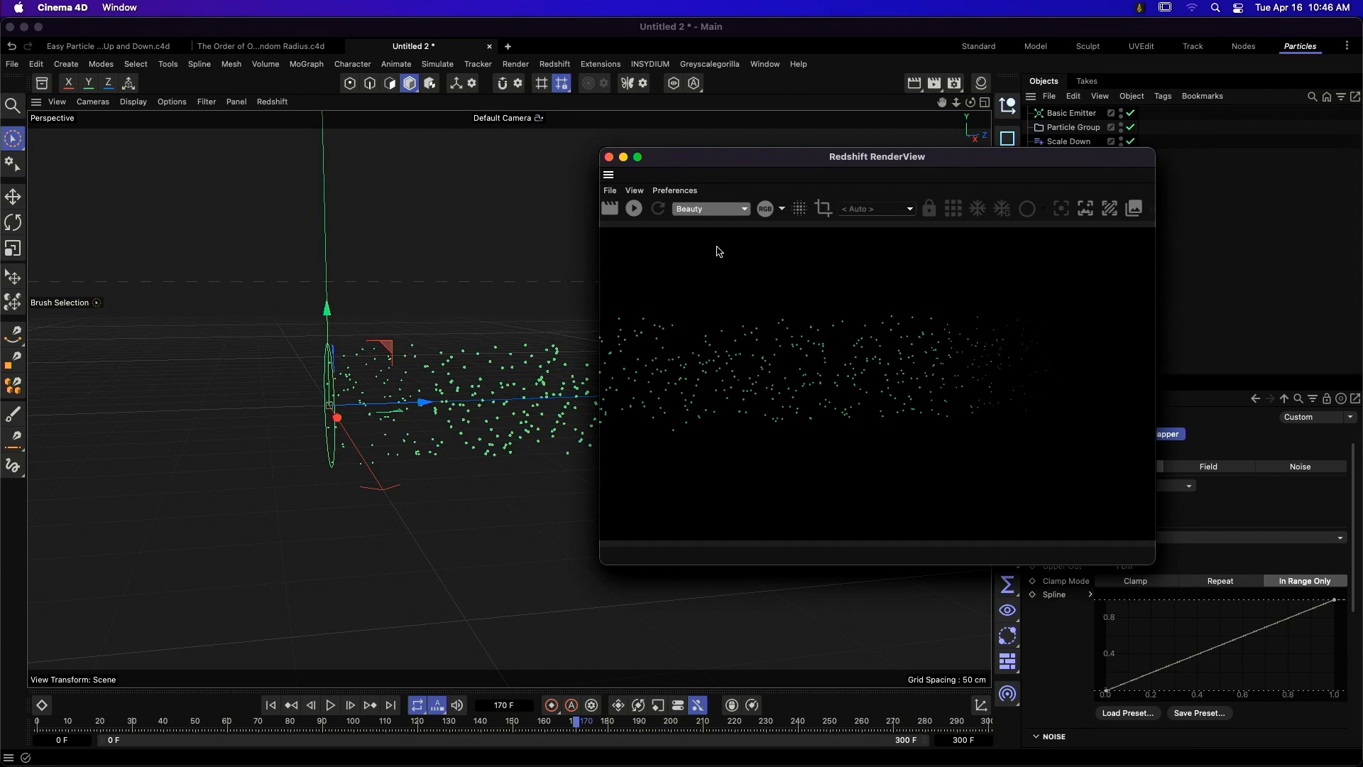
left_click(633, 208)
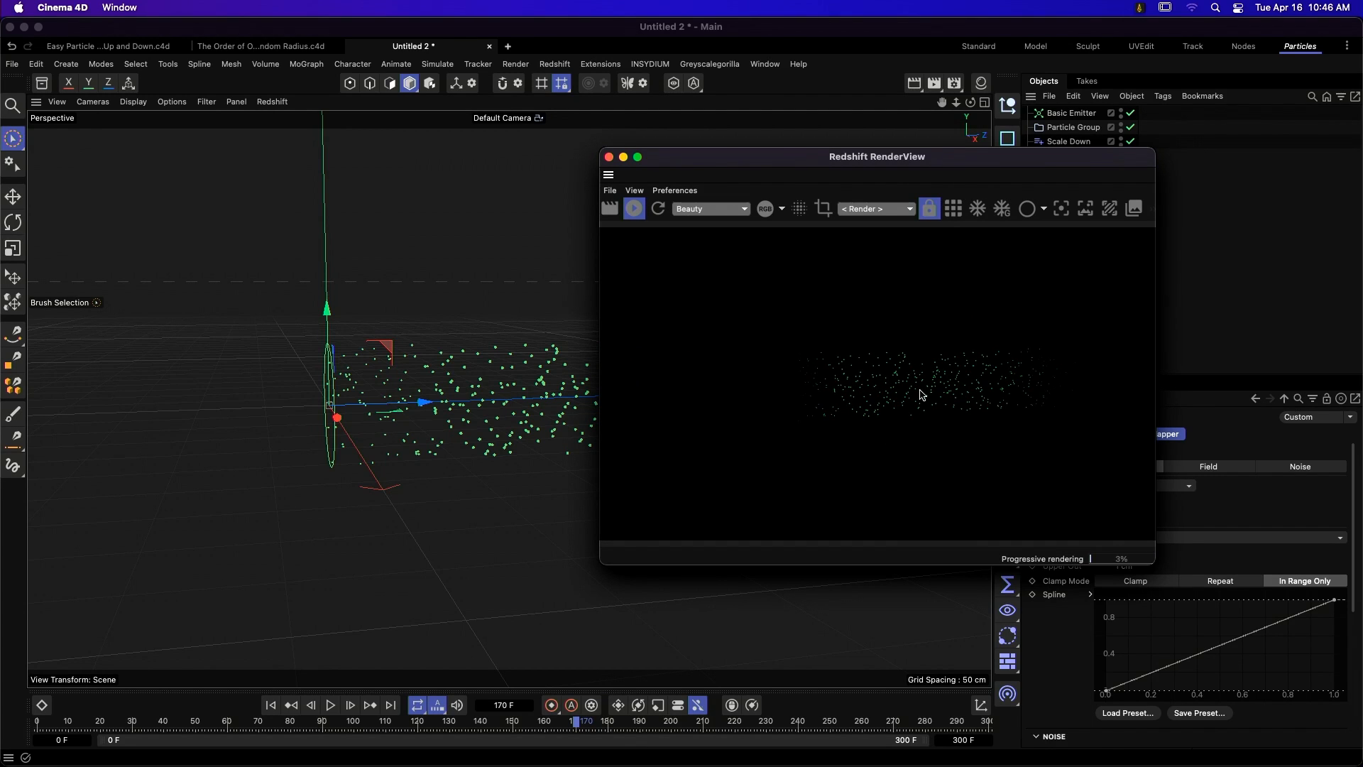
left_click(608, 156)
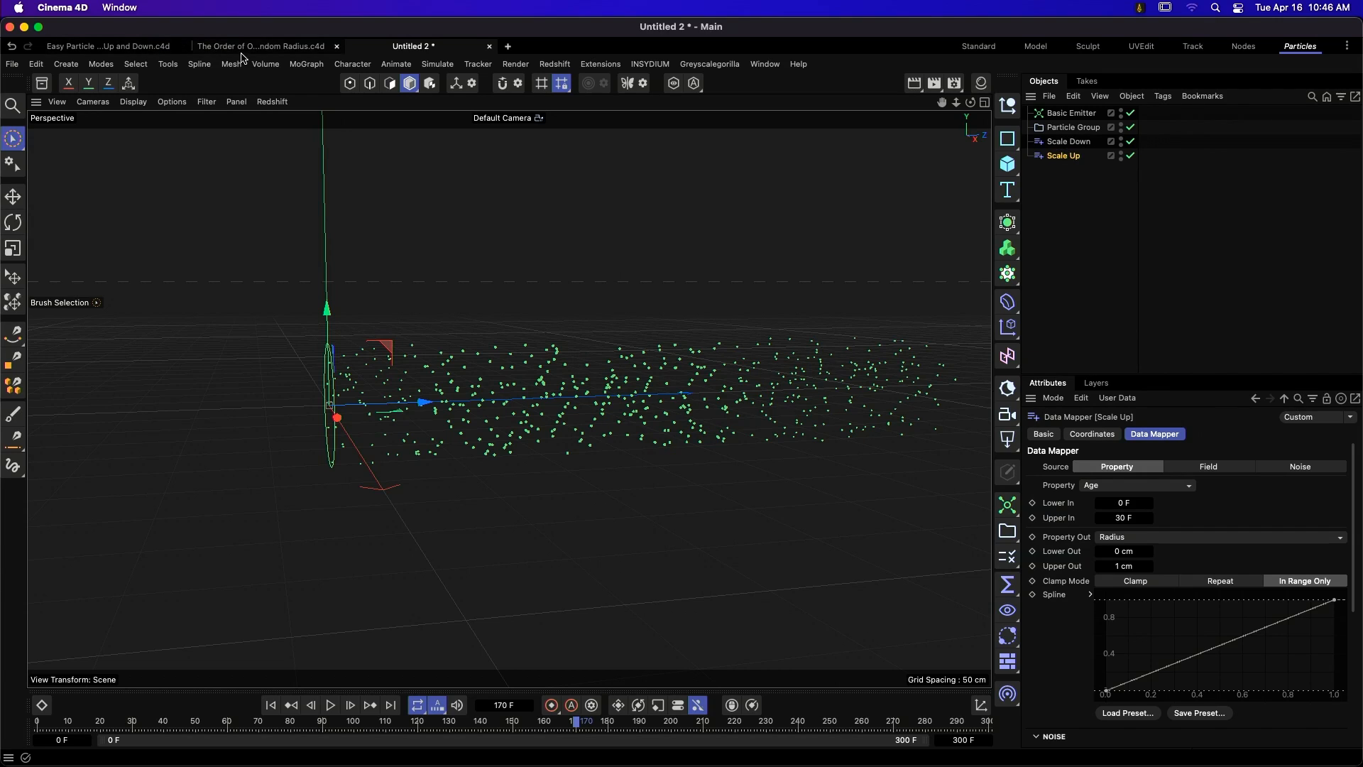
- In the Easy Particle Scale Up and Down project, enable the Scale Down and Scale Up modifiers and expand the Extra group
left_click(135, 49)
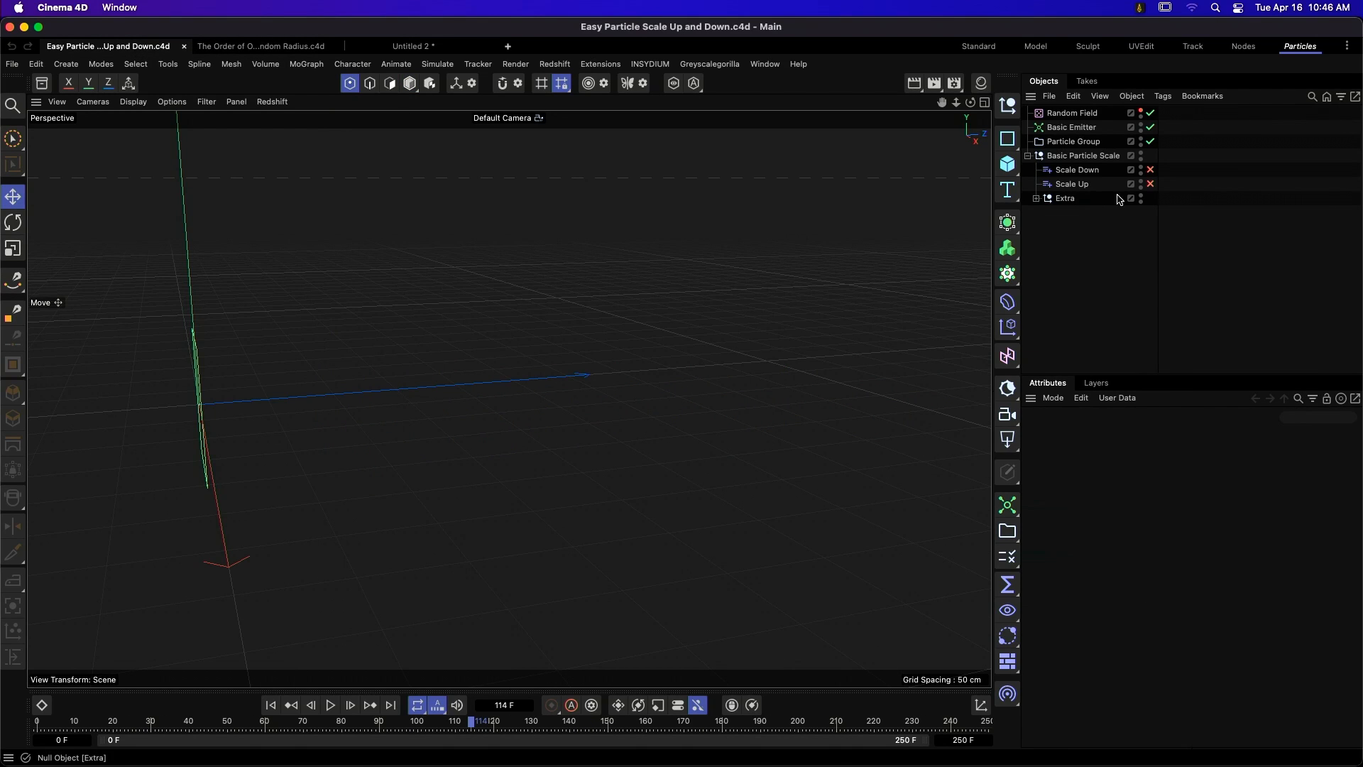
left_click_drag(1150, 170, 1150, 184)
left_click(1035, 199)
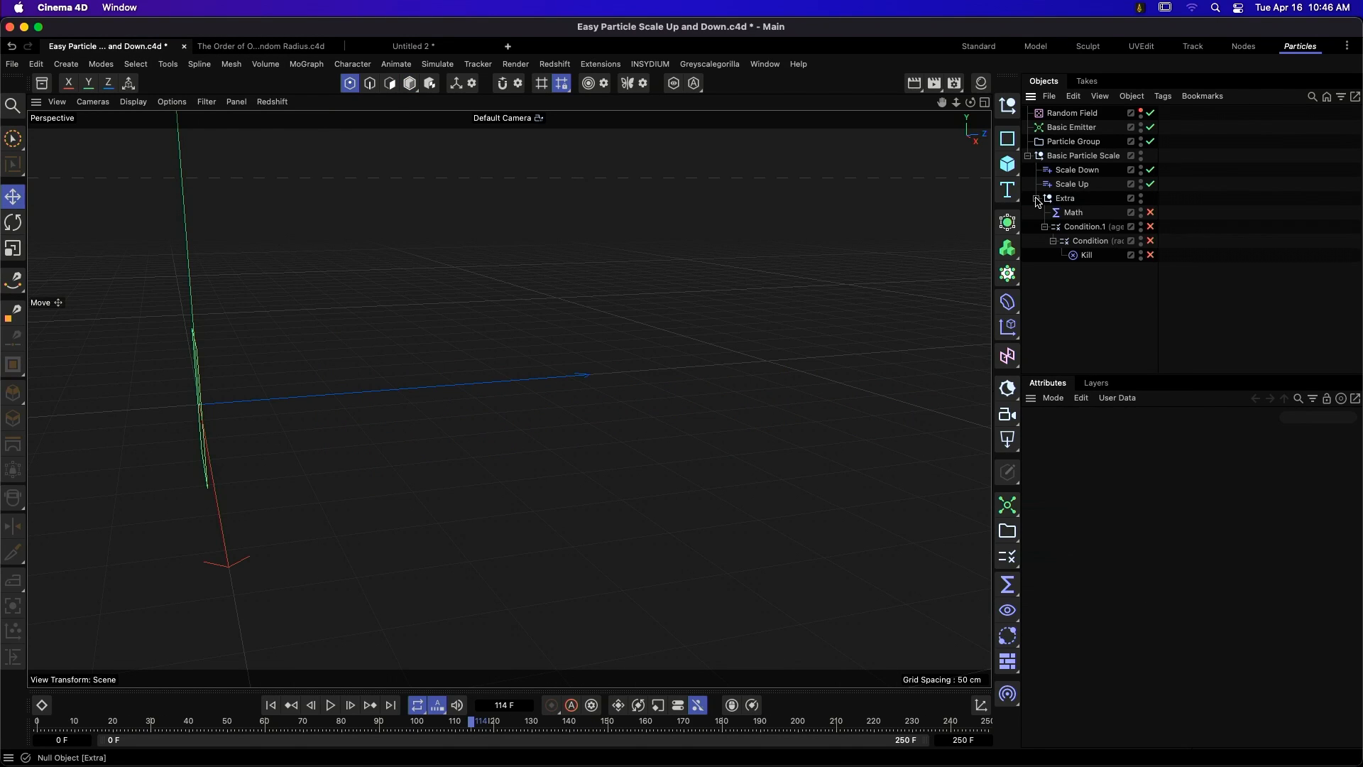
- Enable the Math modifier that multiplies radius by the Random Field and play the simulation from the start to frame 144
left_click(1077, 213)
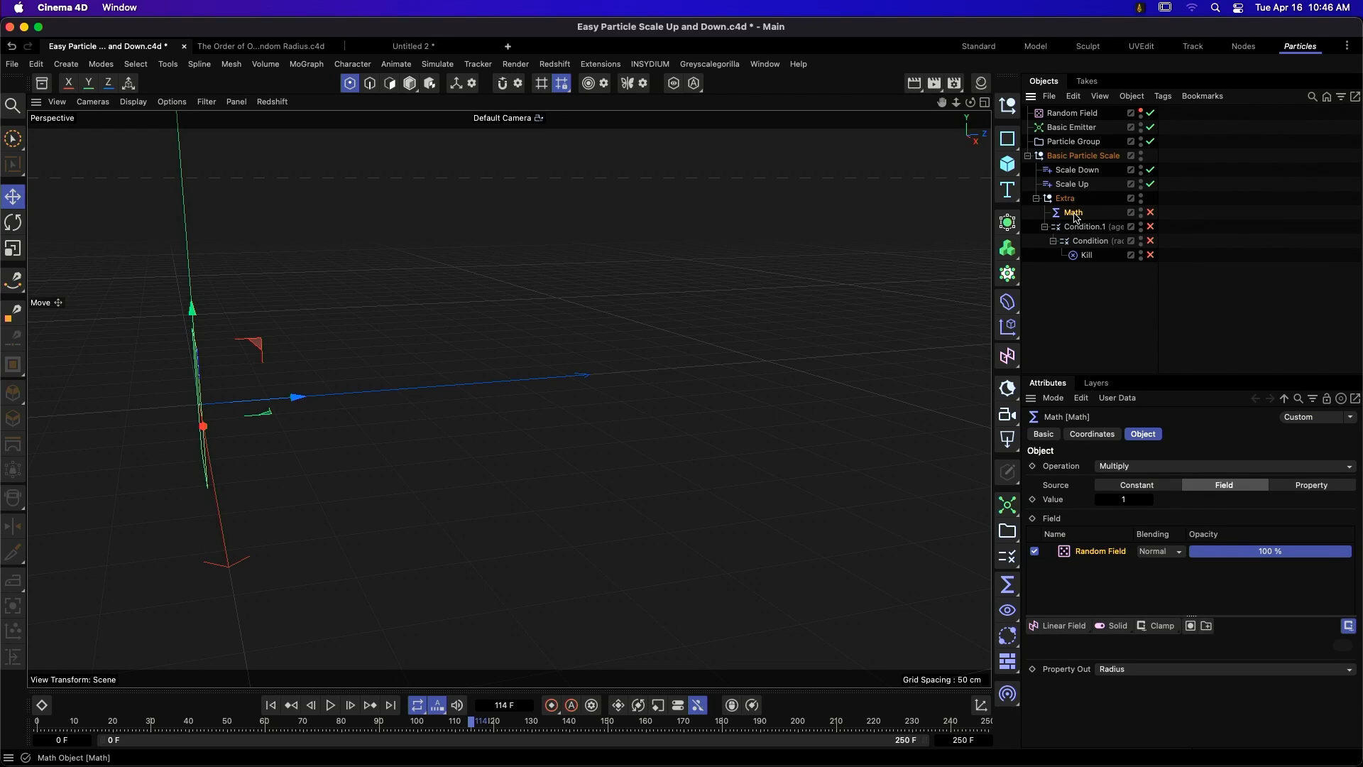
left_click(1011, 581)
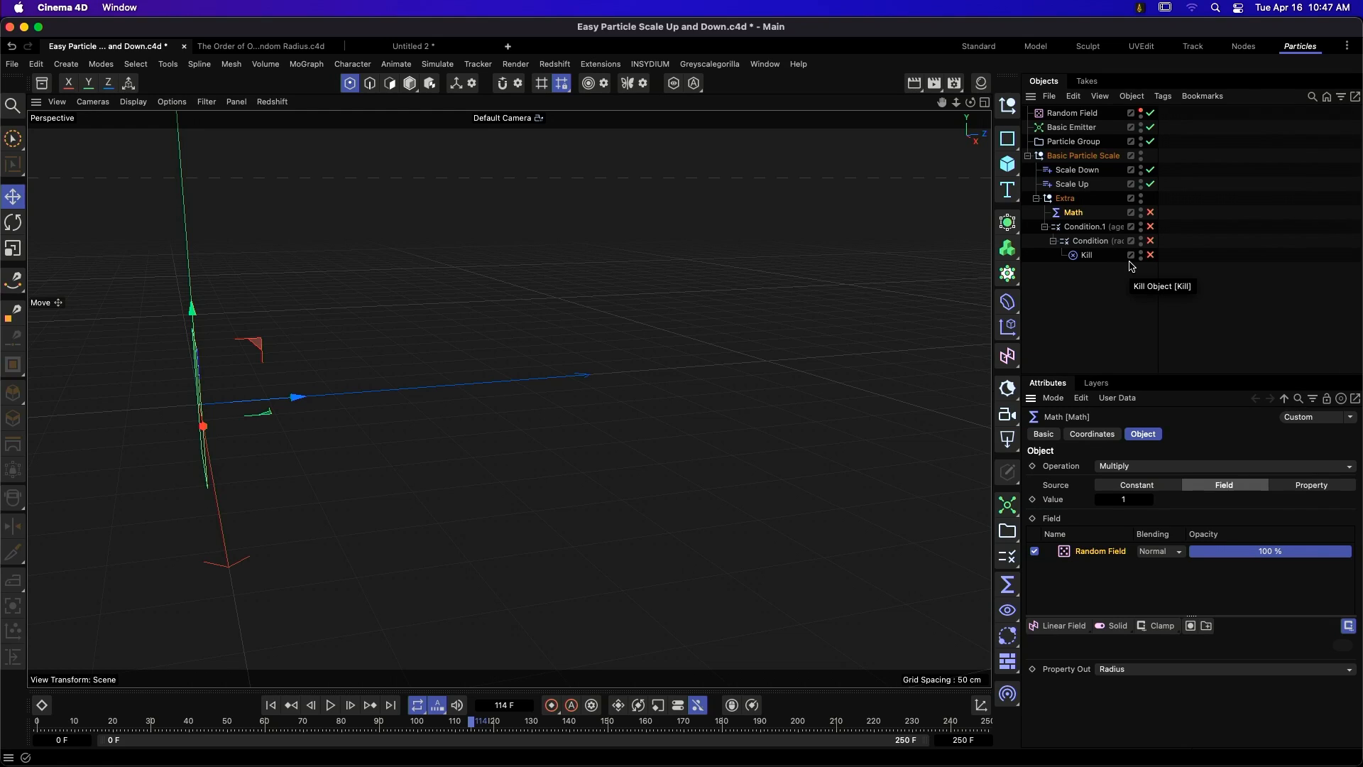
left_click(1150, 212)
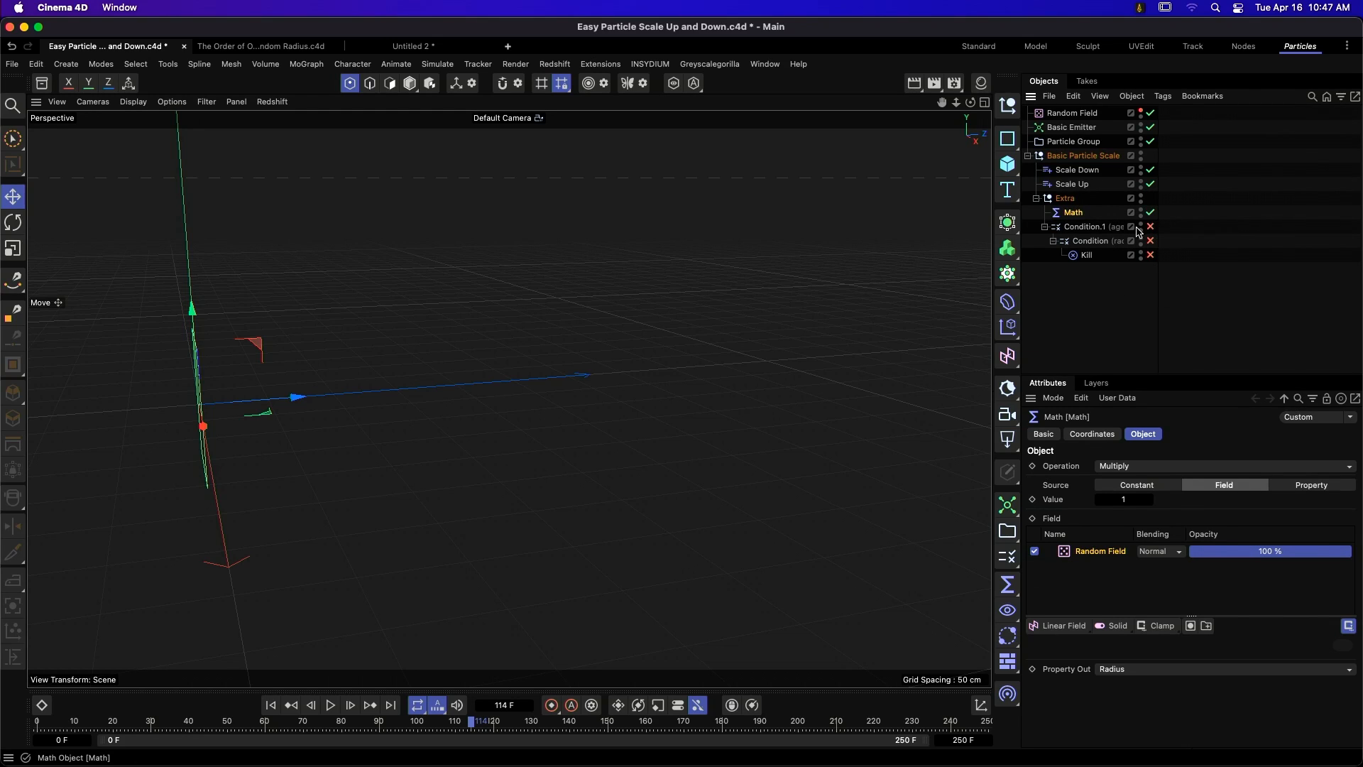
left_click(271, 705)
left_click(331, 705)
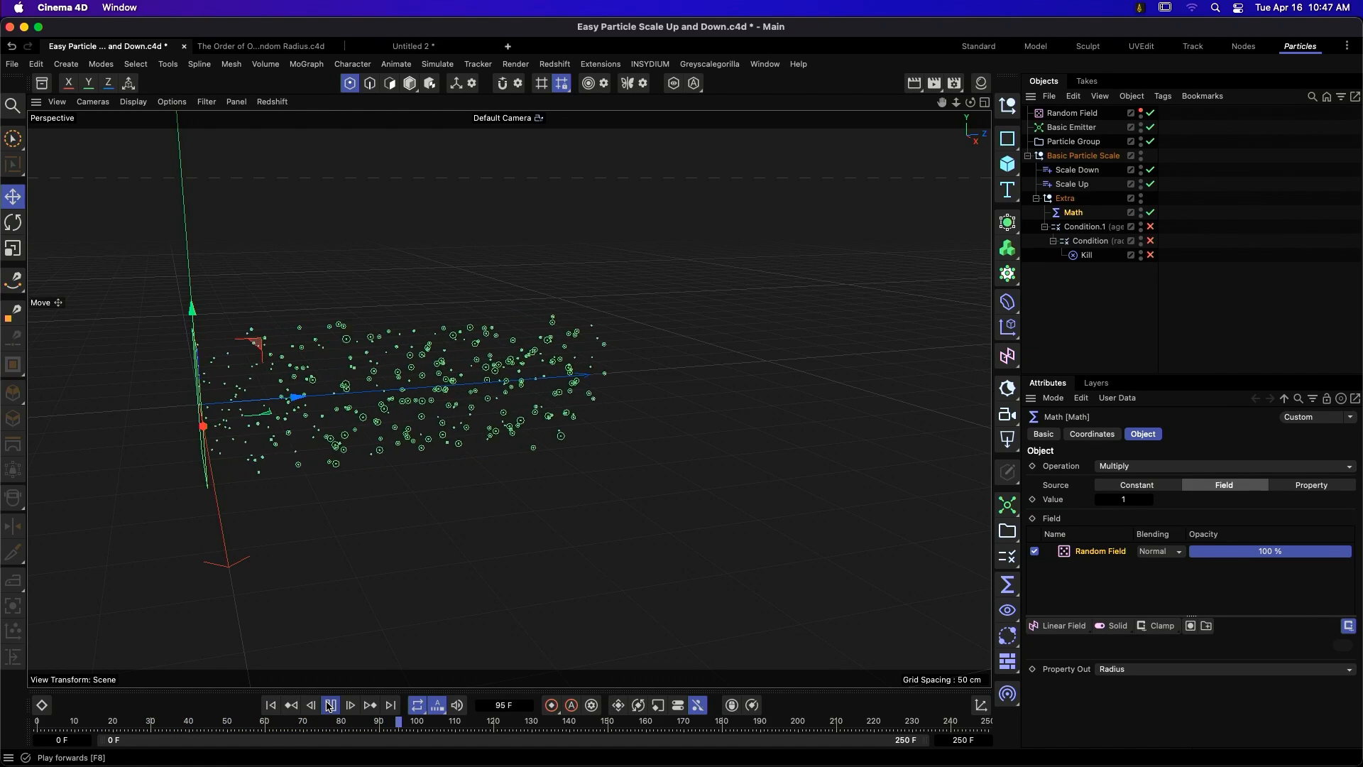
left_click(331, 705)
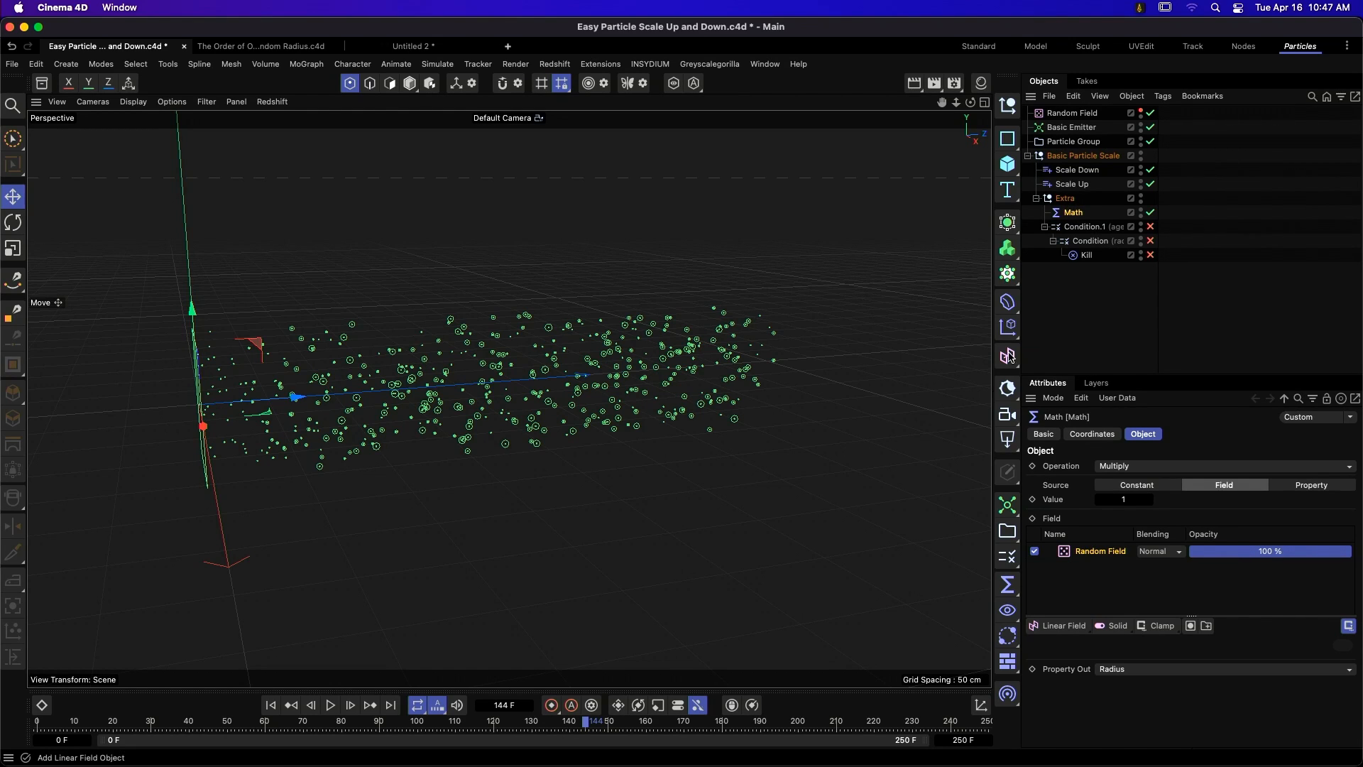
- Select the Particle Group to show its point count and replay the simulation from the start, stopping at frame 53
left_click(1089, 228)
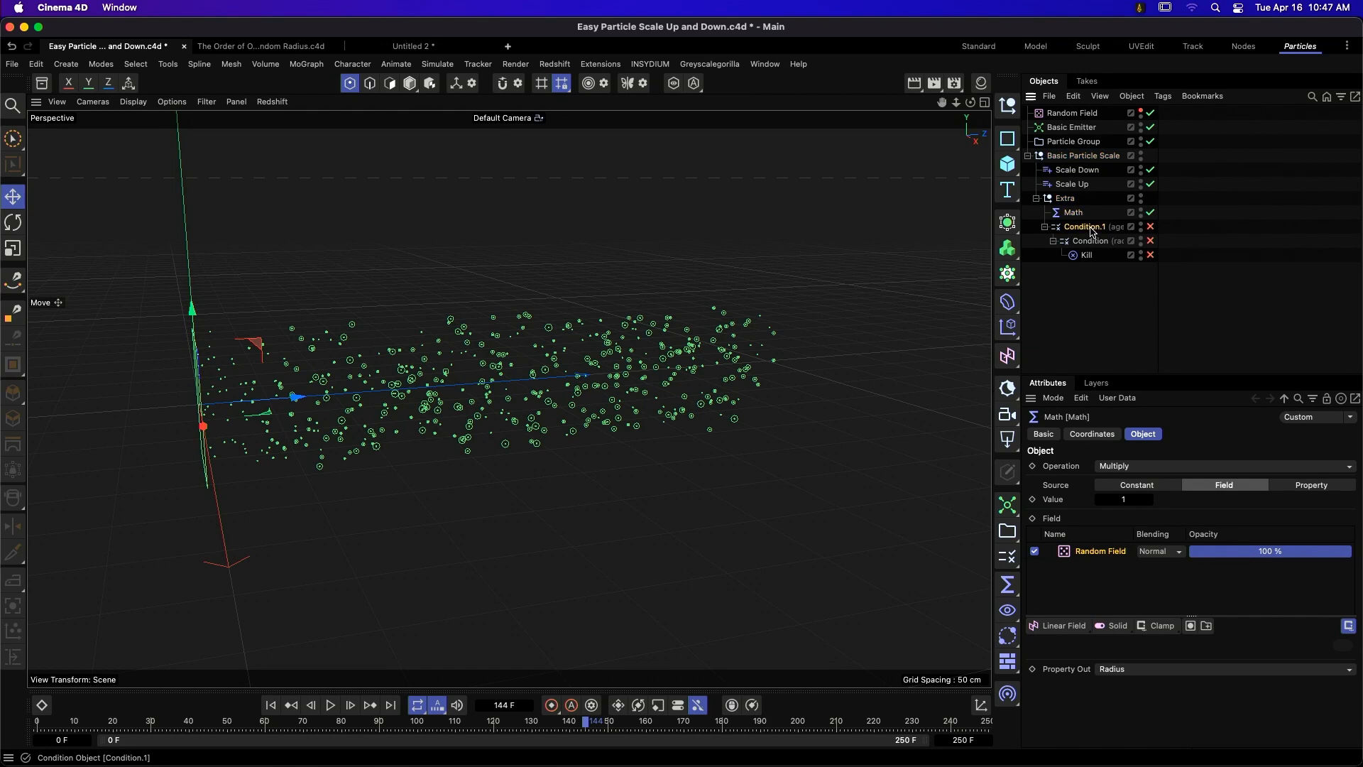
left_click(1079, 142)
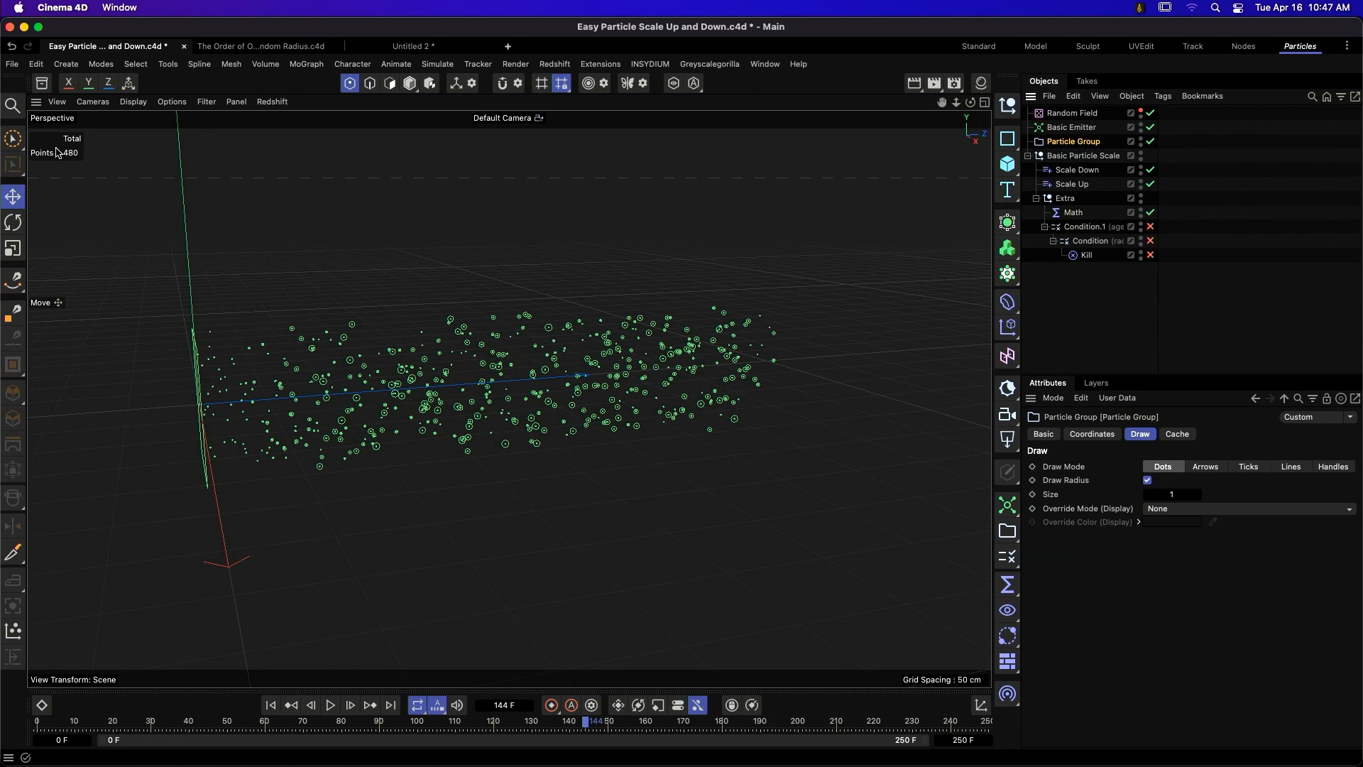
left_click(330, 705)
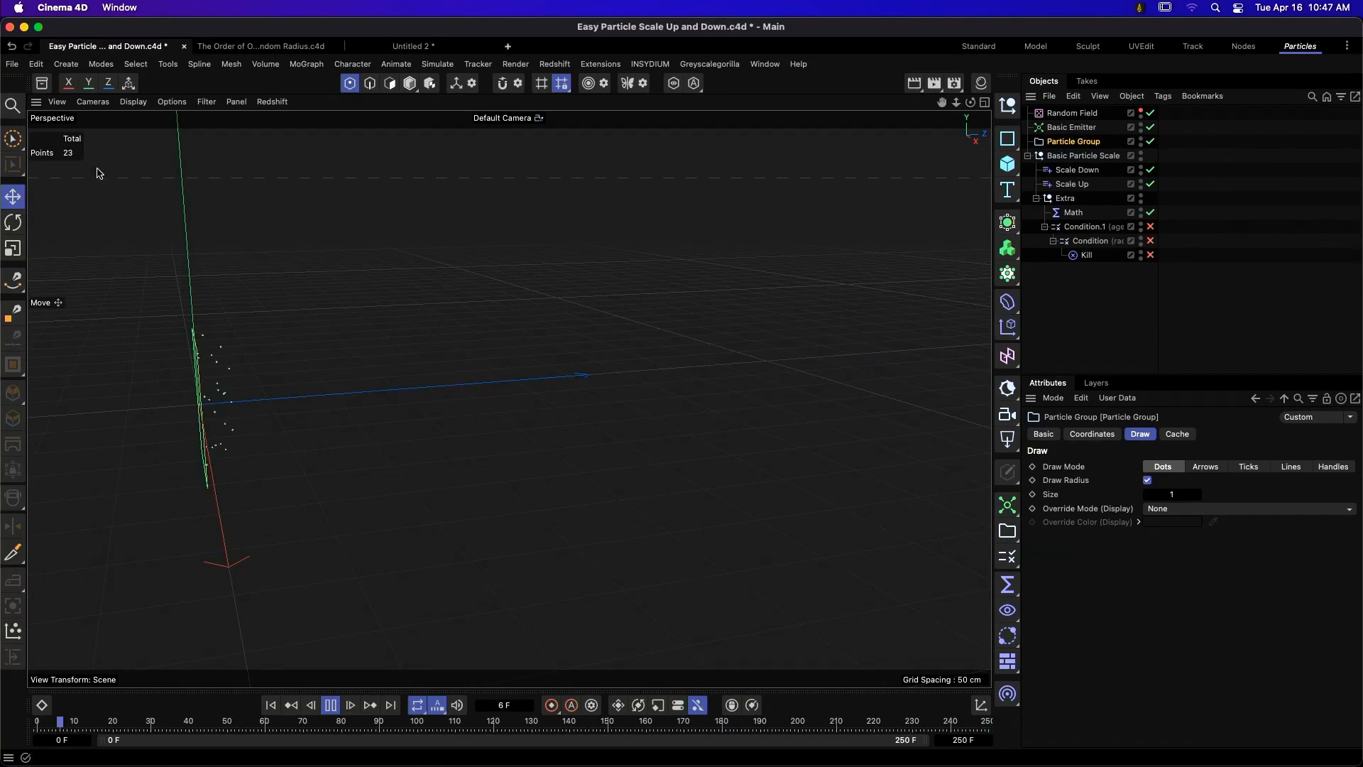
key("F8")
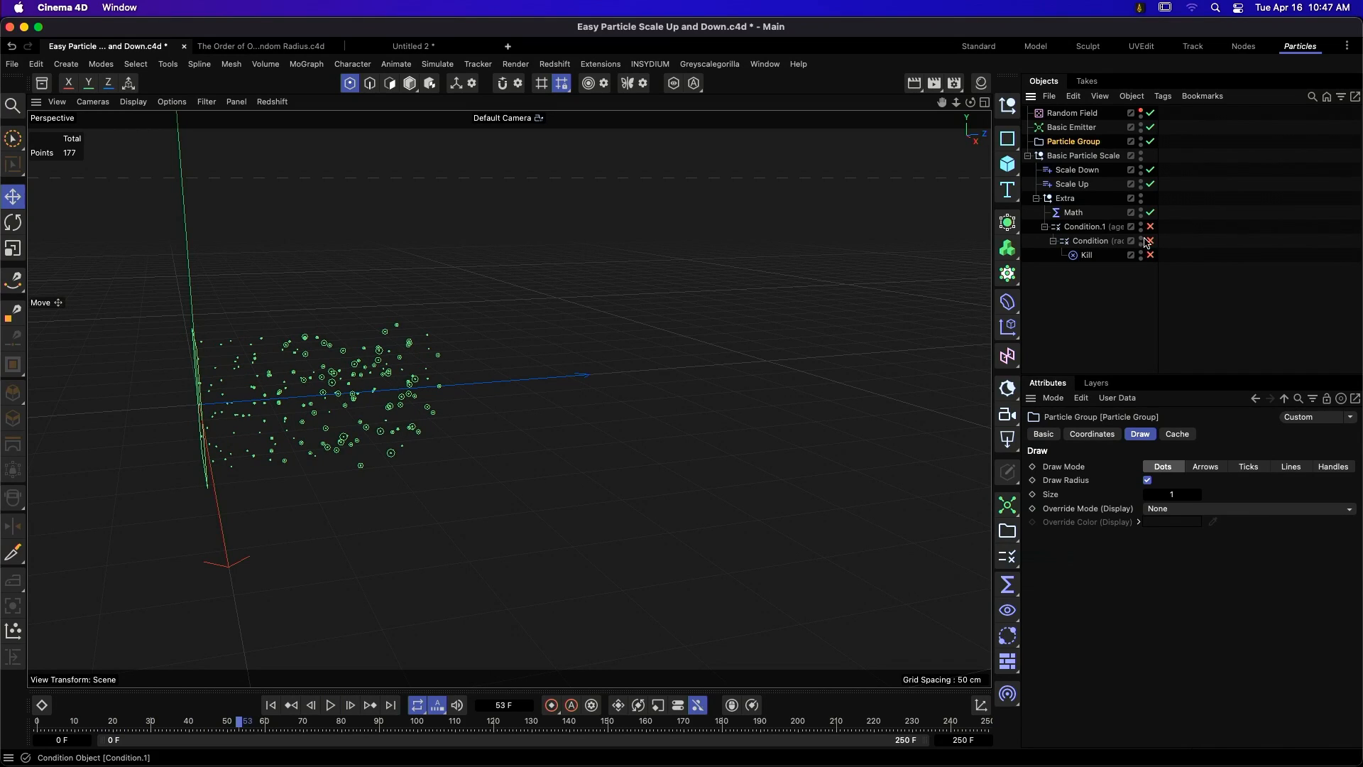
- Review the age and radius condition settings, and enable Condition.1, its nested Condition and the Kill modifier
left_click(1091, 227)
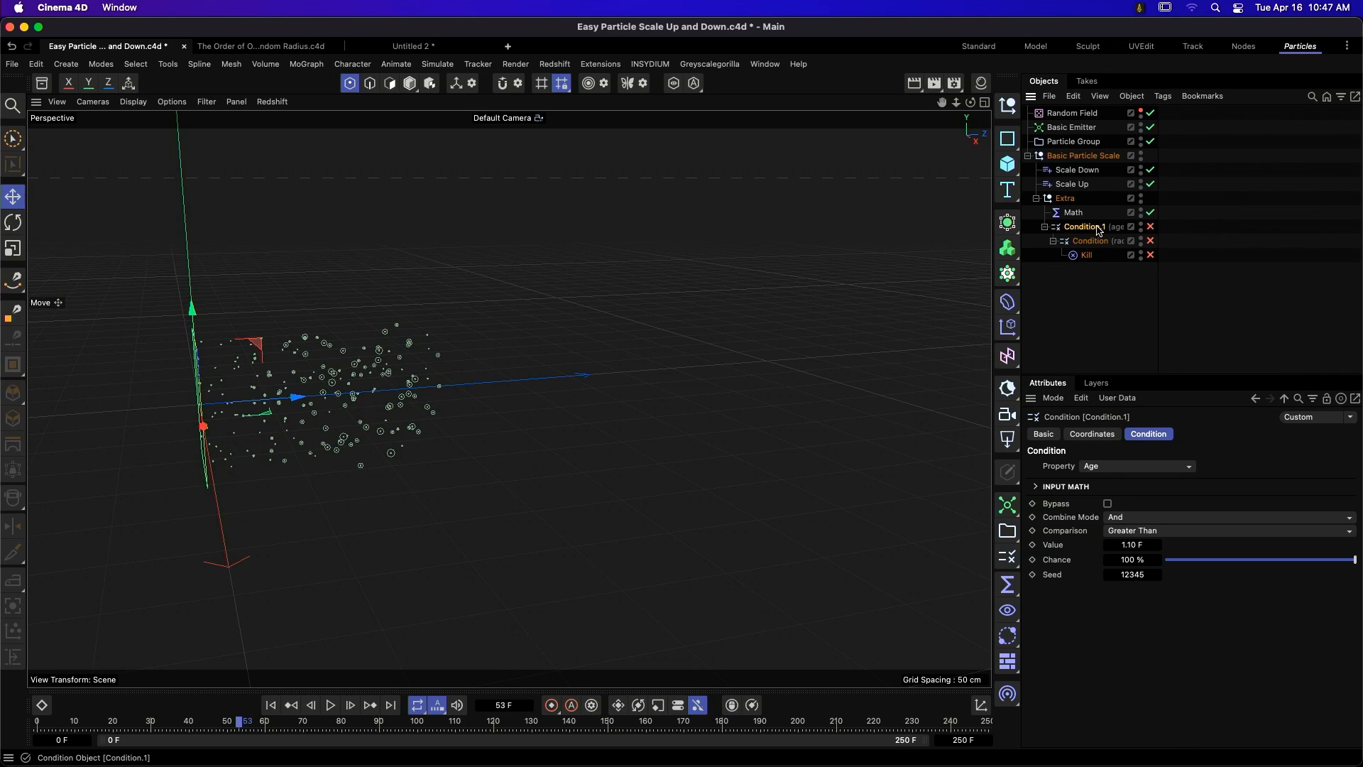
left_click_drag(1091, 234, 1230, 219)
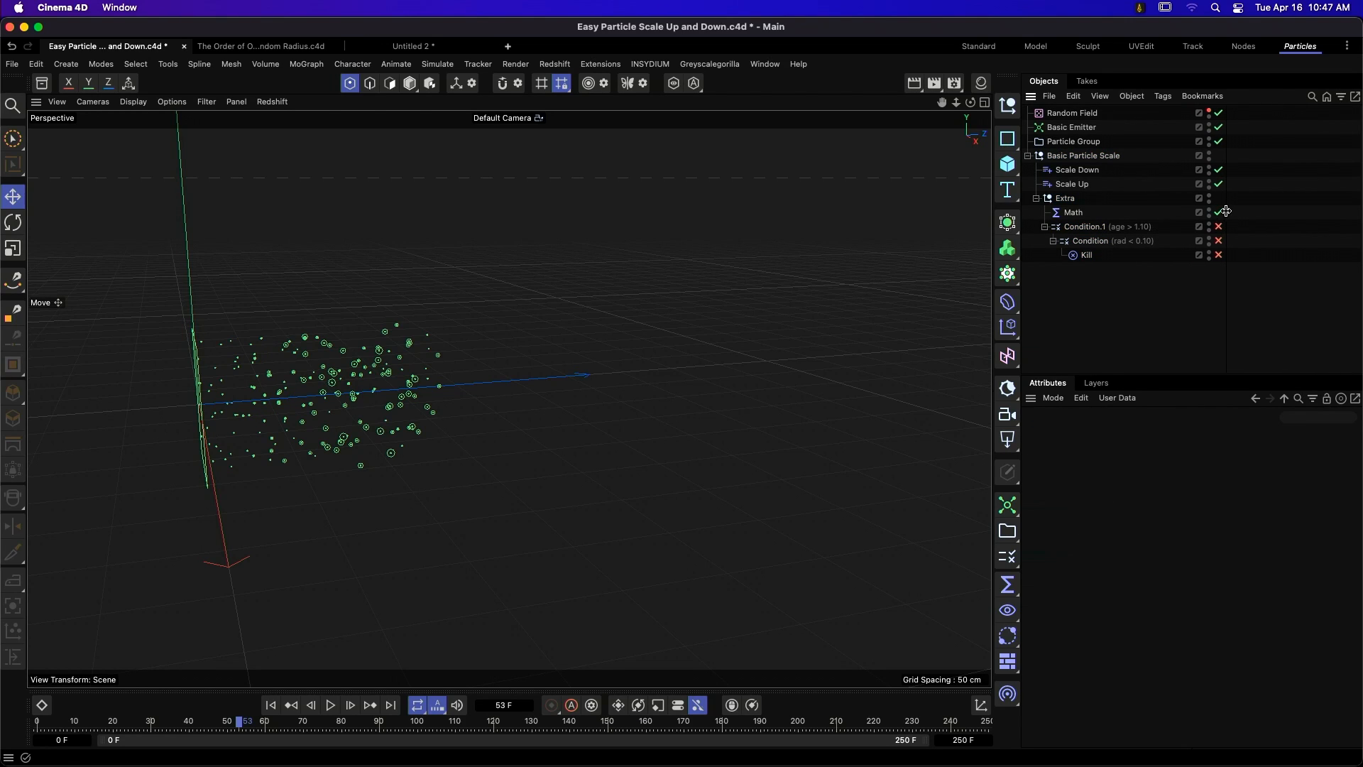
left_click(1110, 227)
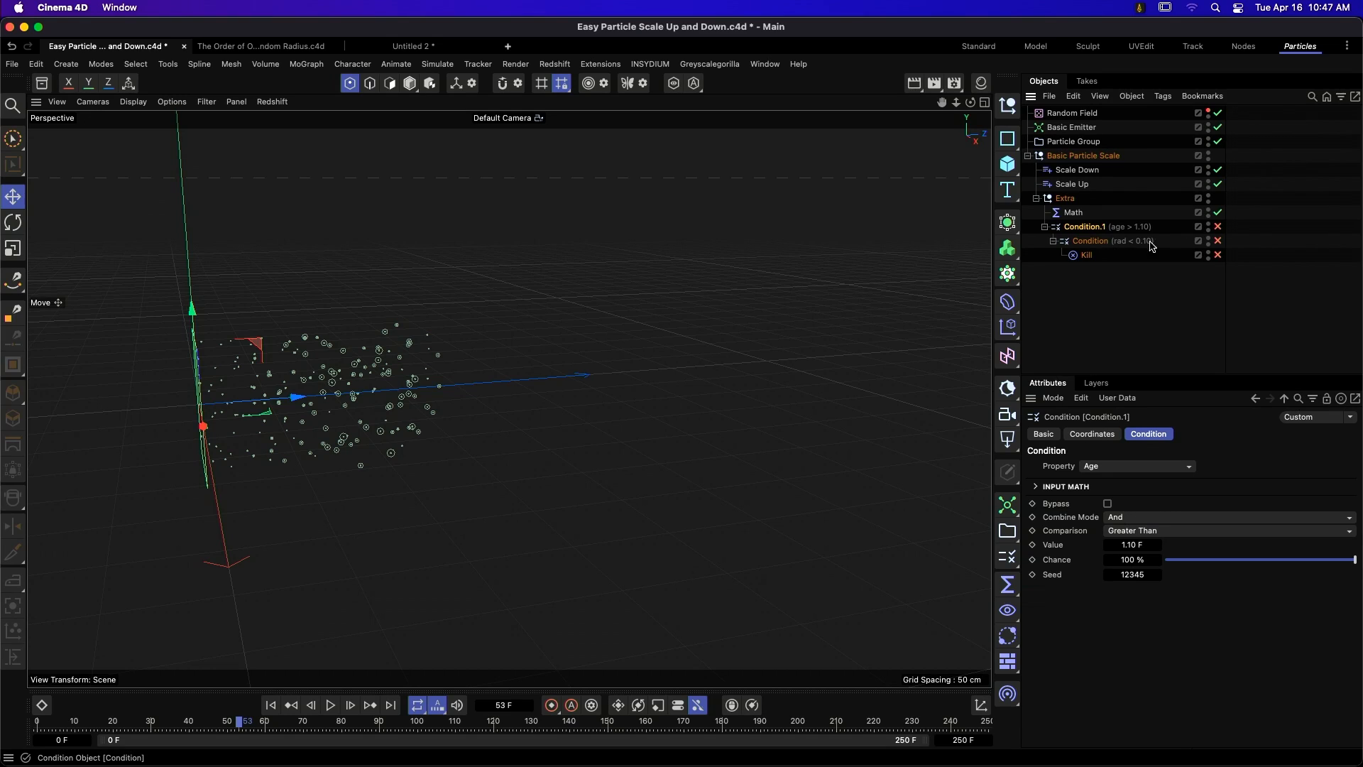
left_click(1093, 241)
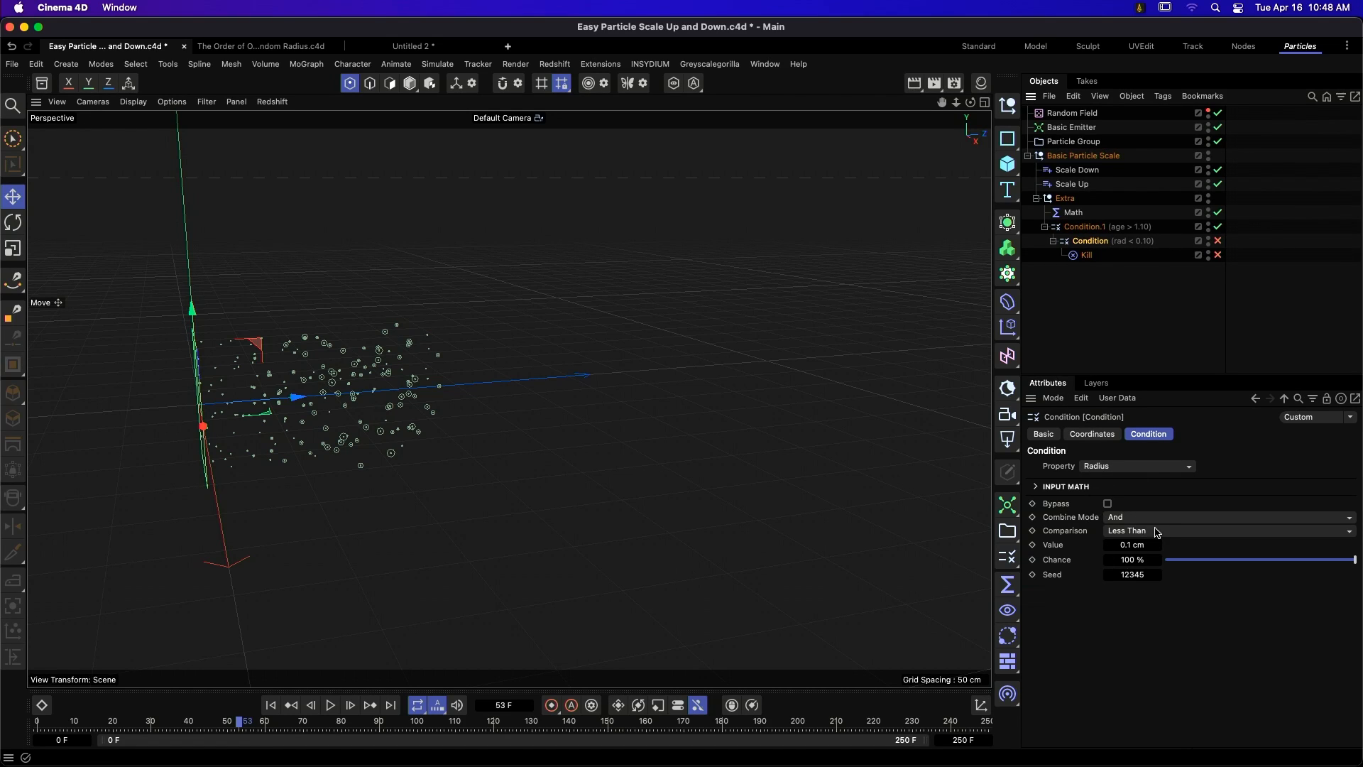
left_click(1218, 241)
left_click(1087, 255)
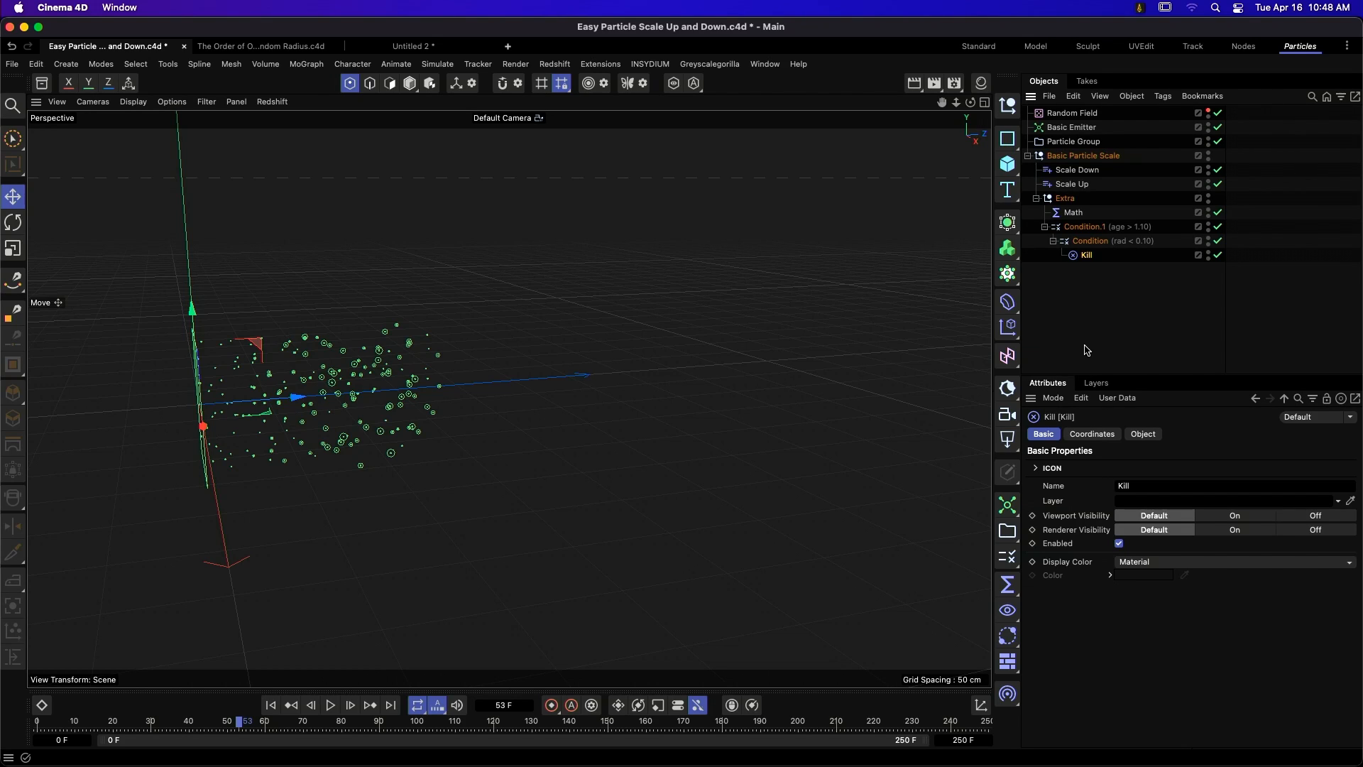
- Replay the simulation from the start with the kill conditions active, pausing at frame 47 and again at frame 111
left_click(270, 705)
left_click(331, 705)
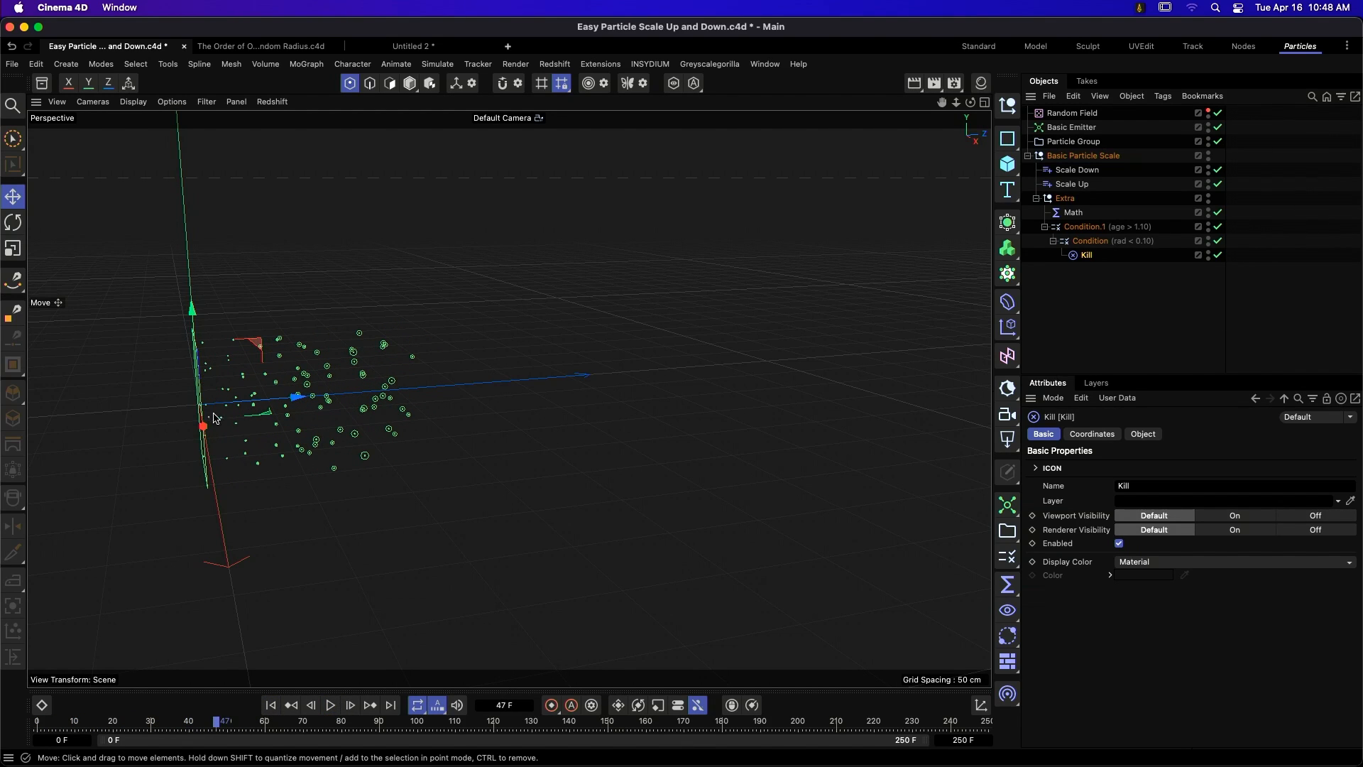
left_click(332, 705)
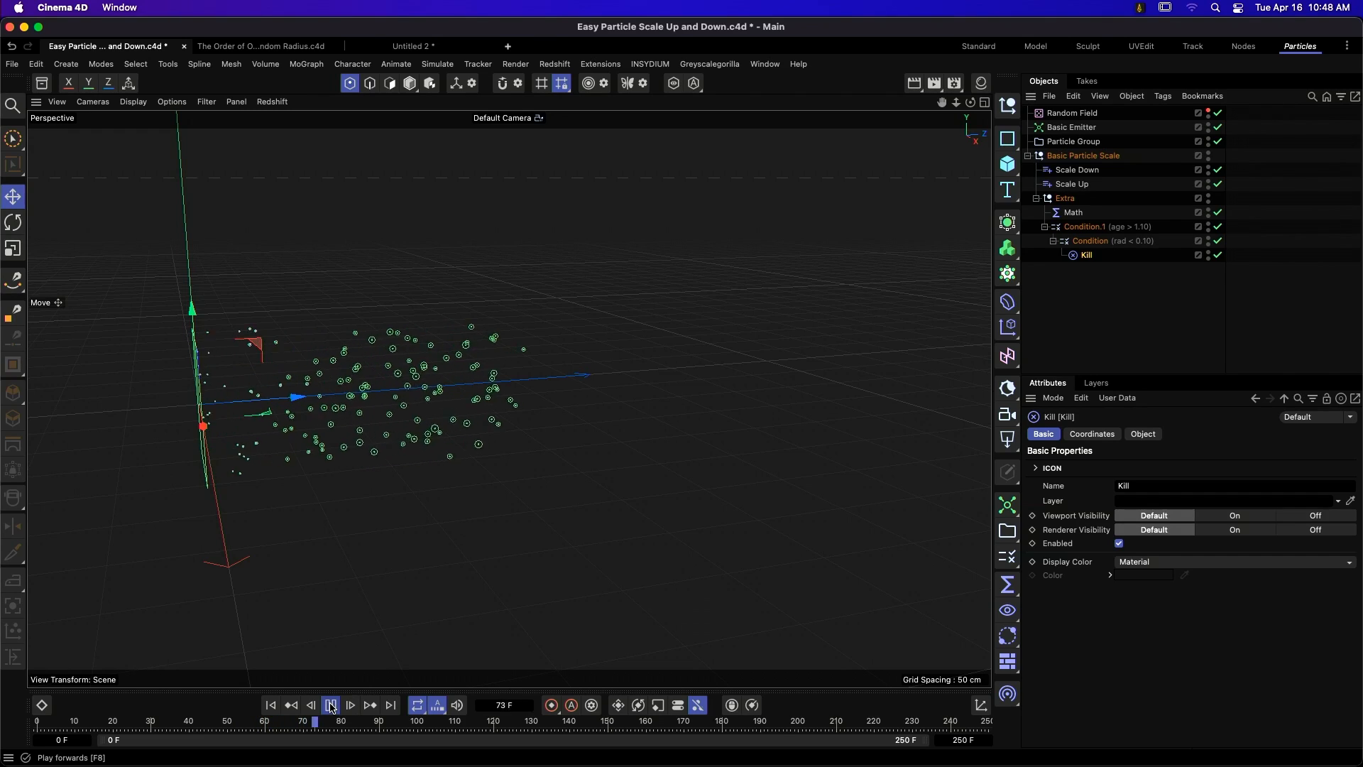
left_click(331, 705)
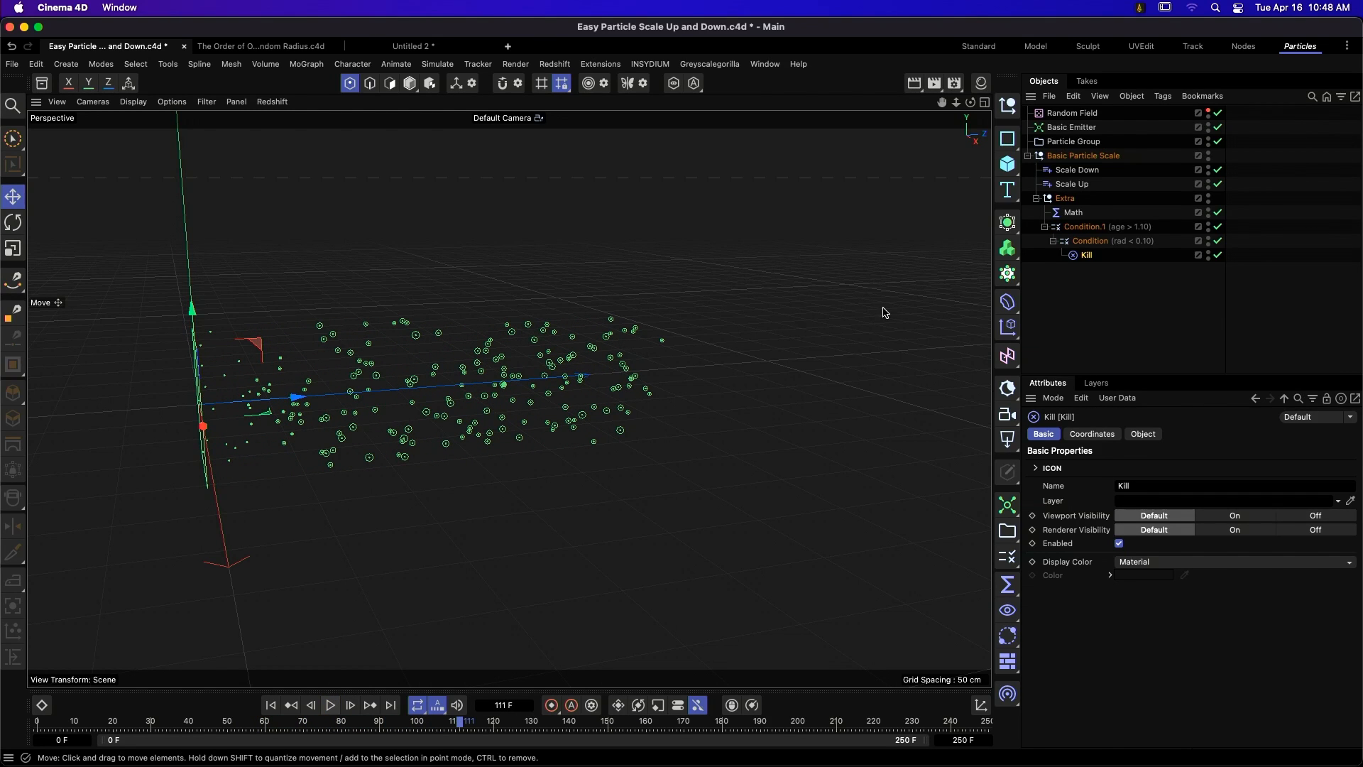
- Set the Condition.1 age threshold to 30 F and review the Scale Up modifier's input range
left_click(1083, 226)
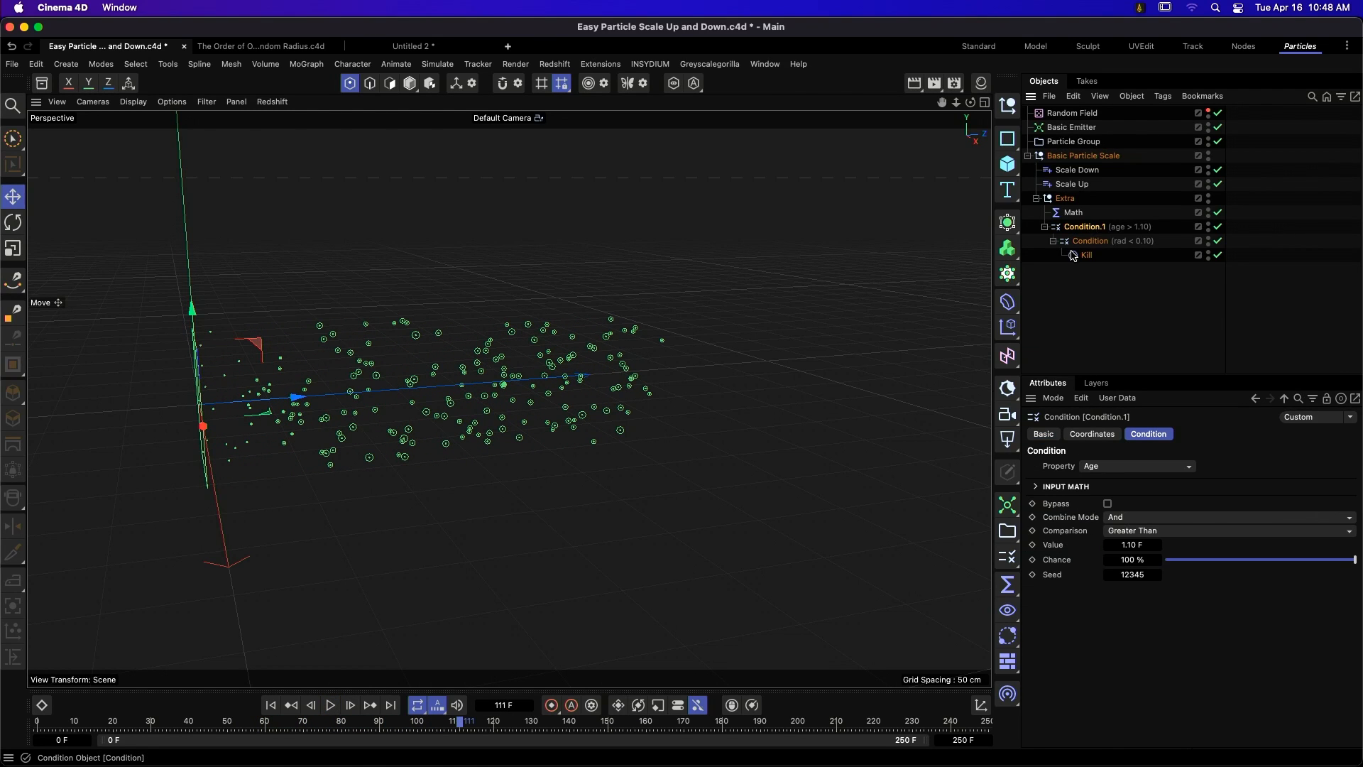
left_click(1150, 546)
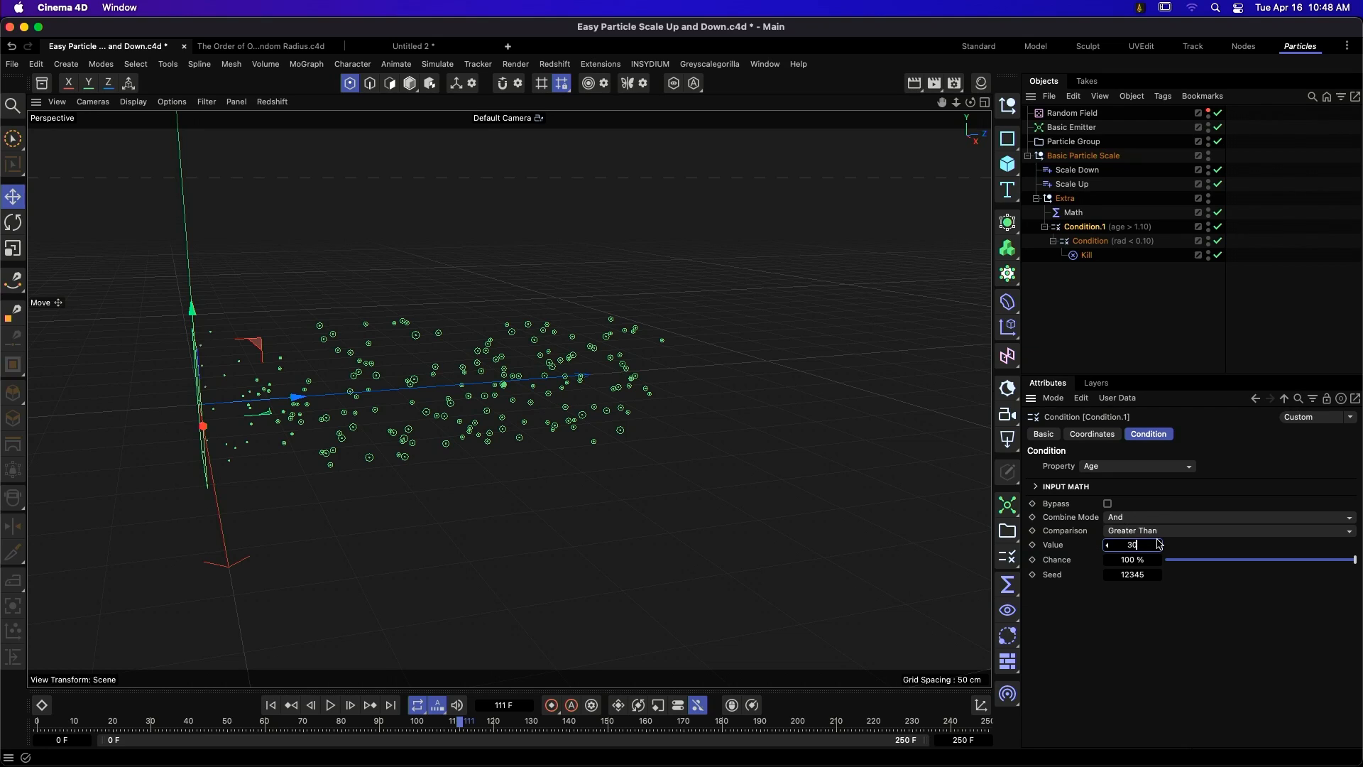
left_click(1094, 186)
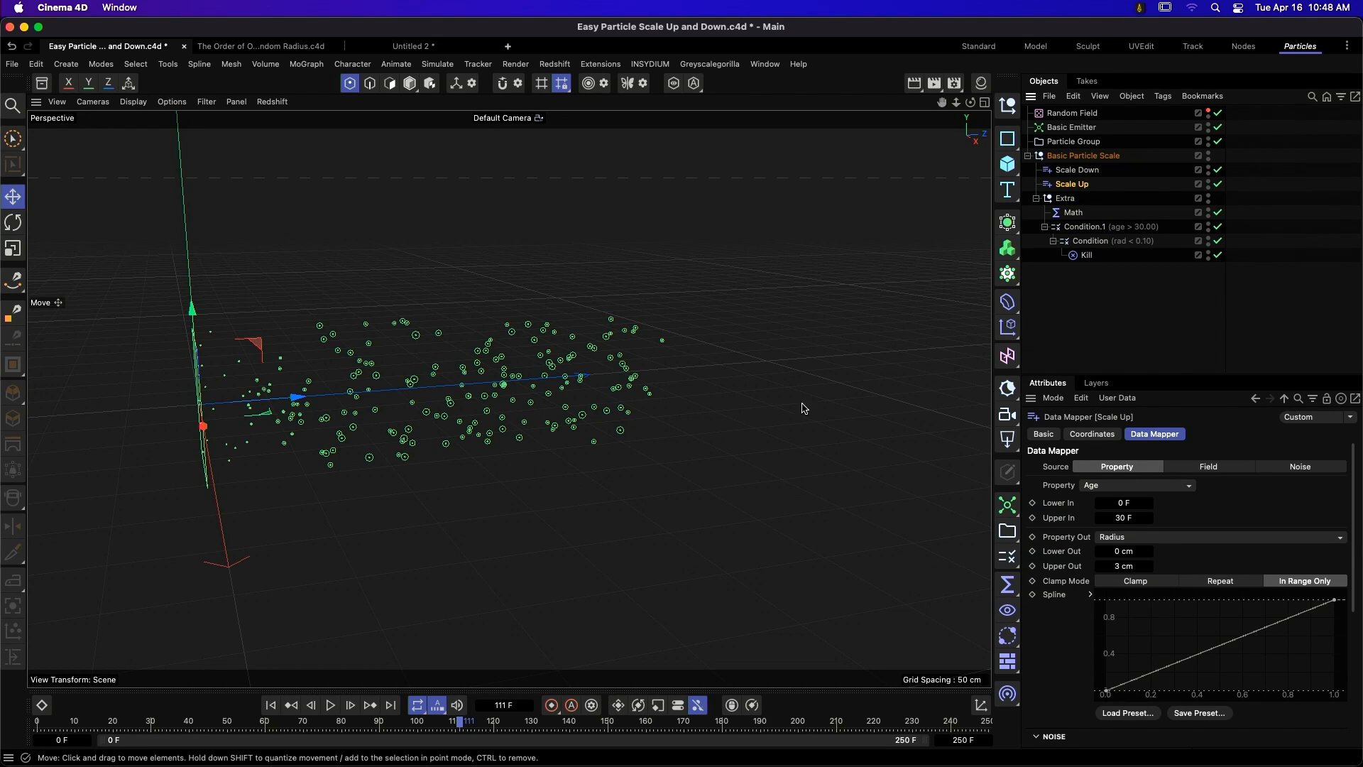
- Replay the particle simulation from the start, select the Particle Group to view its point count, and stop at frame 135
left_click(270, 705)
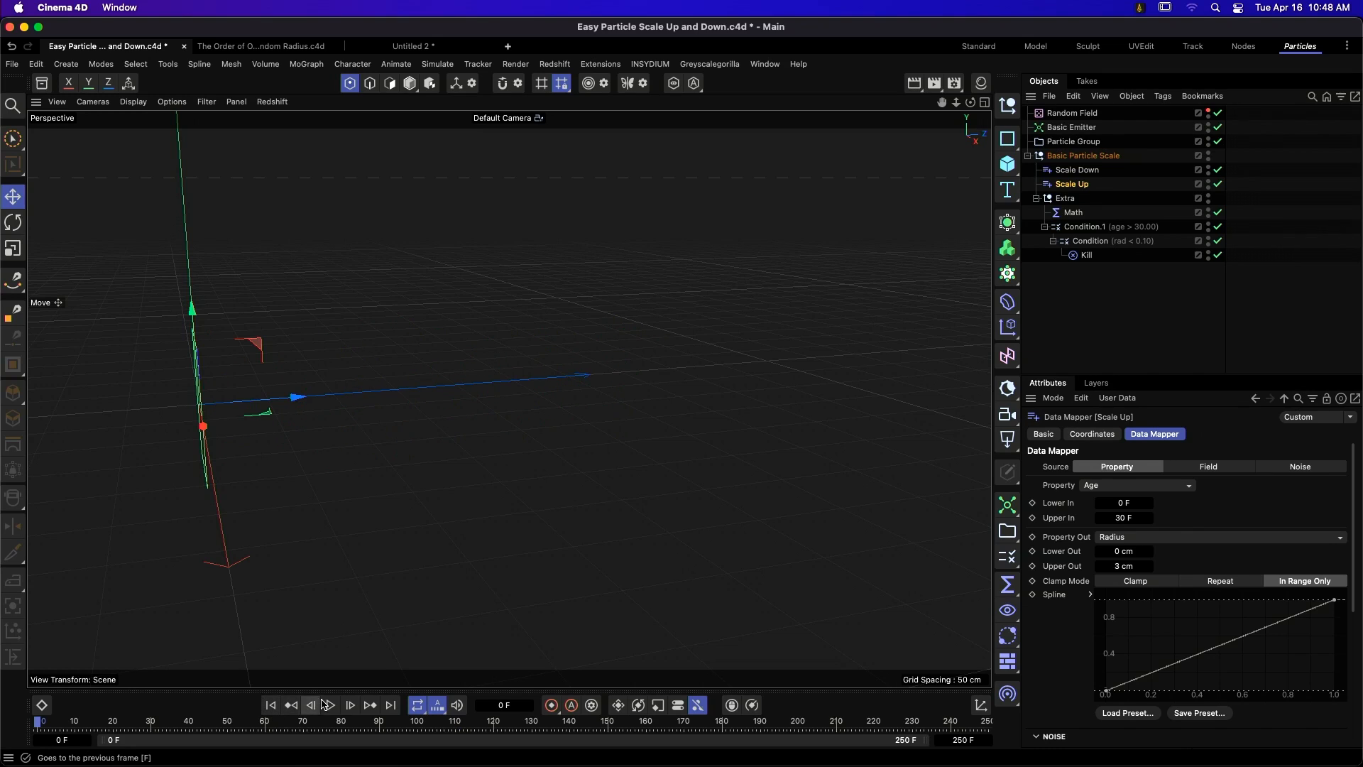
left_click(331, 705)
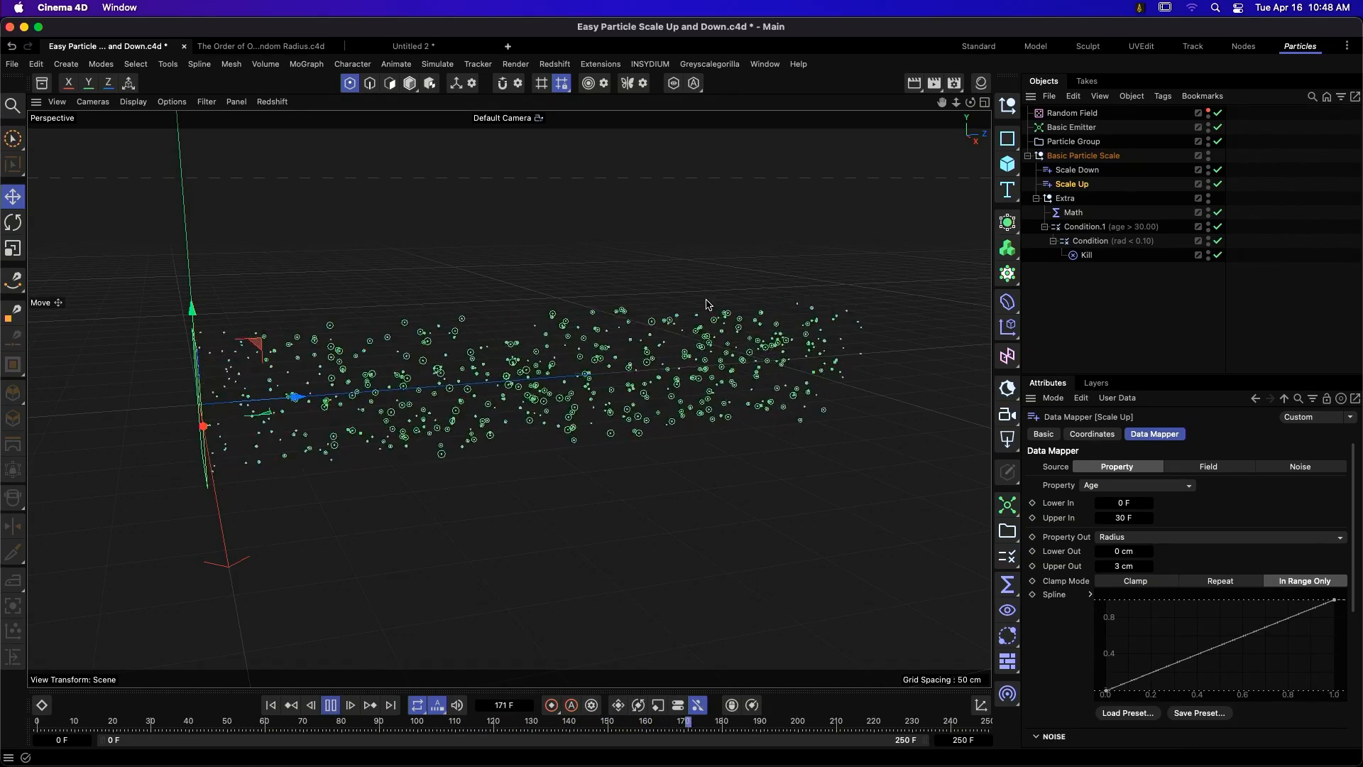
left_click(1086, 141)
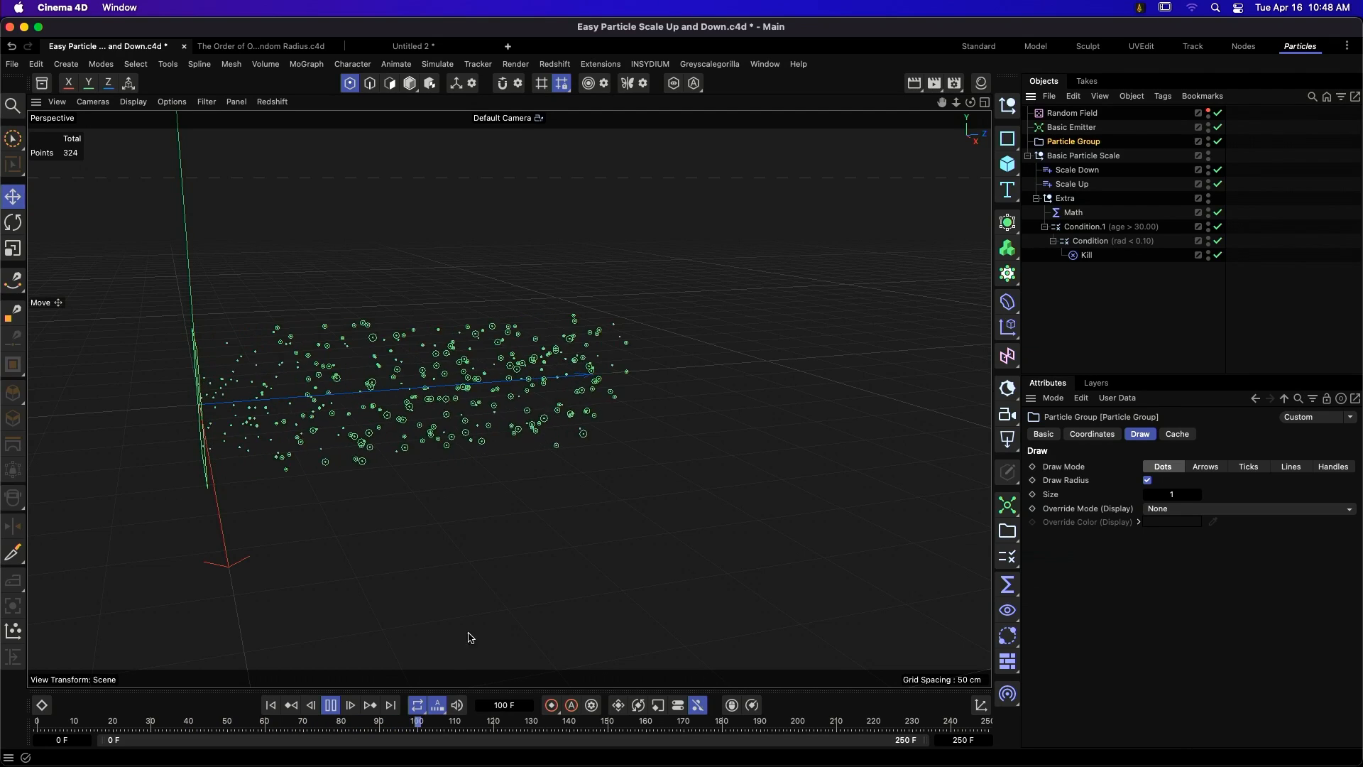
left_click(332, 705)
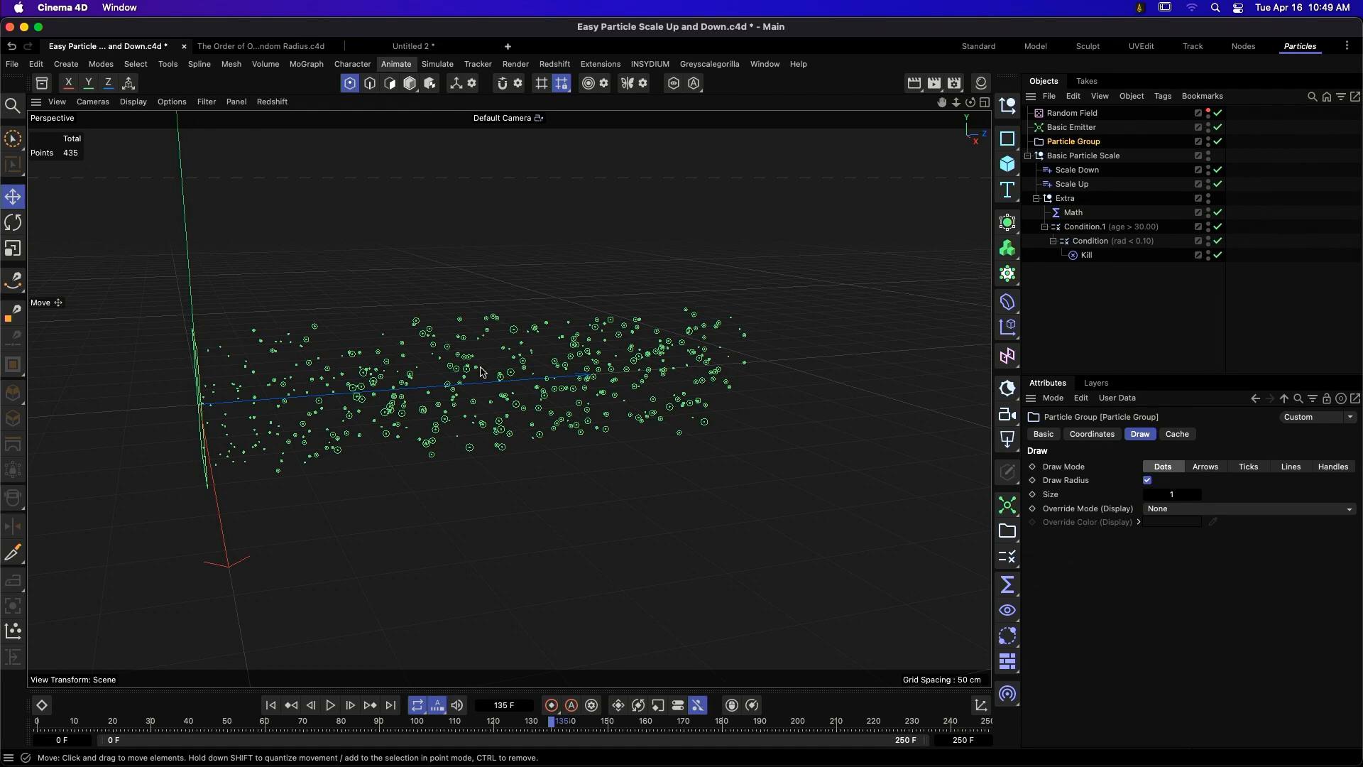
key("super+Tab")
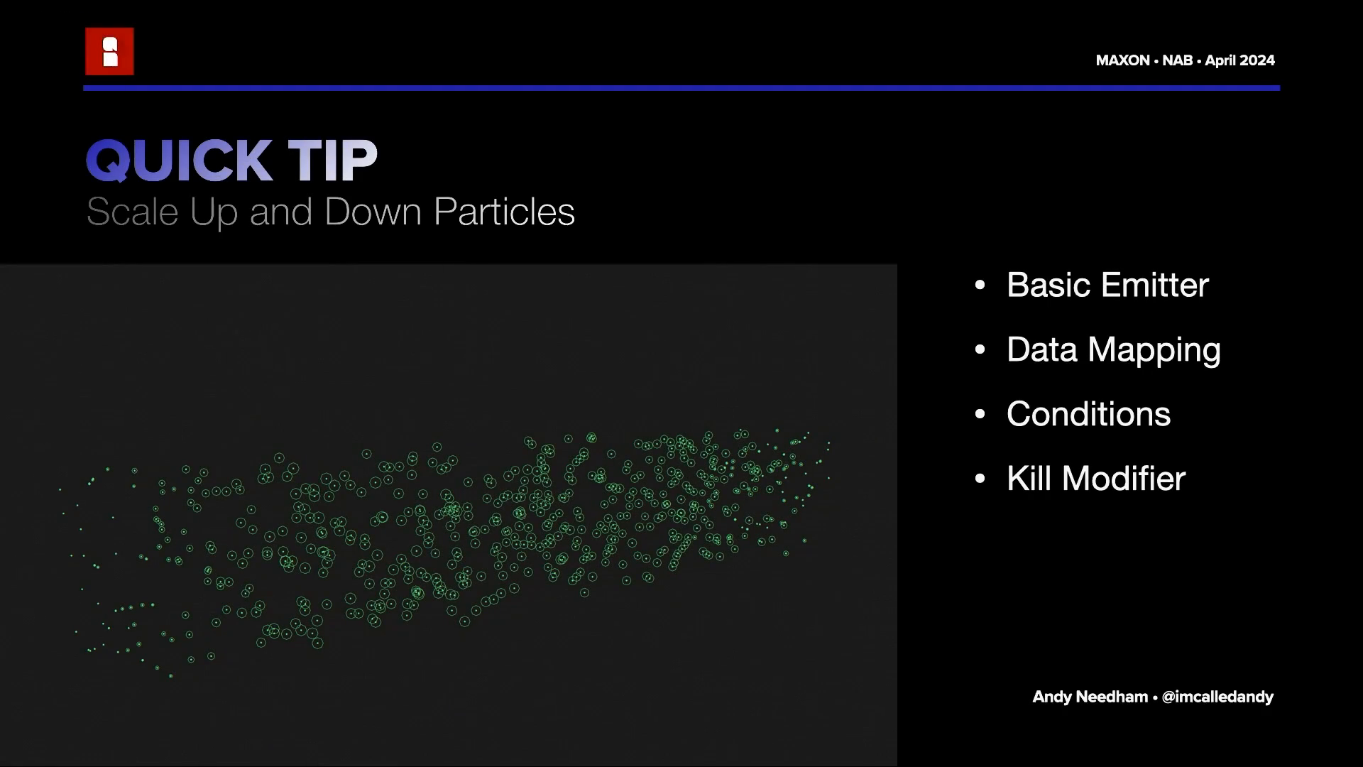
key("Right")
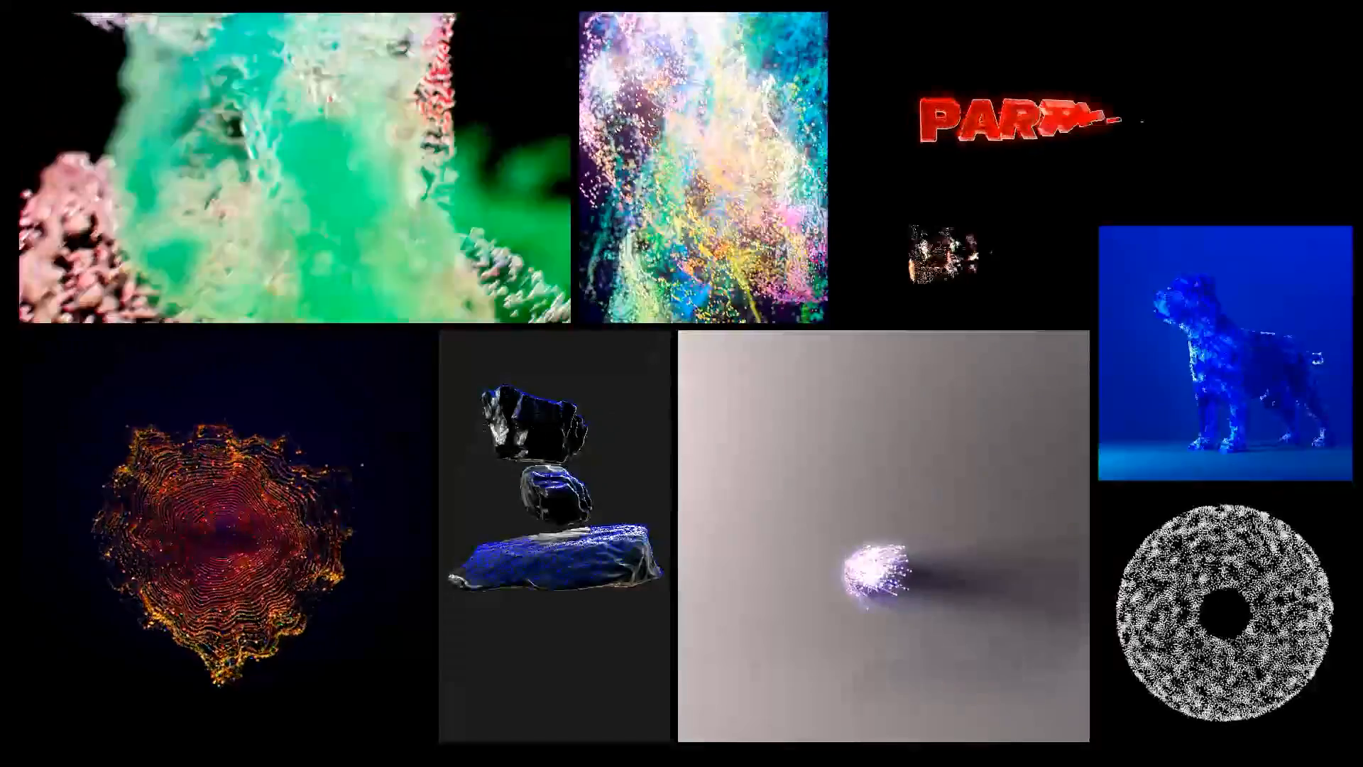
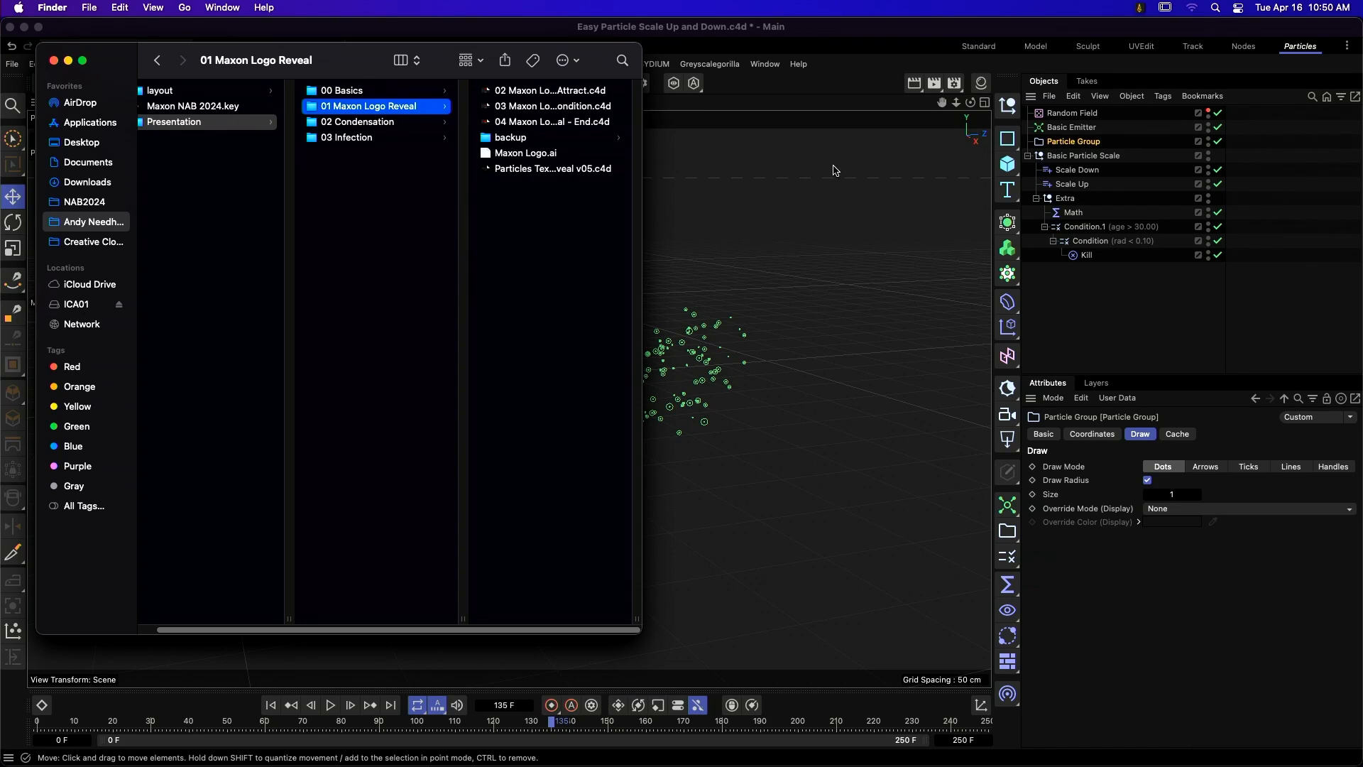
- Create a new scene and import Maxon Logo.ai from the 01 Maxon Logo Reveal folder with the default Illustrator import settings
left_click(792, 82)
left_click(508, 47)
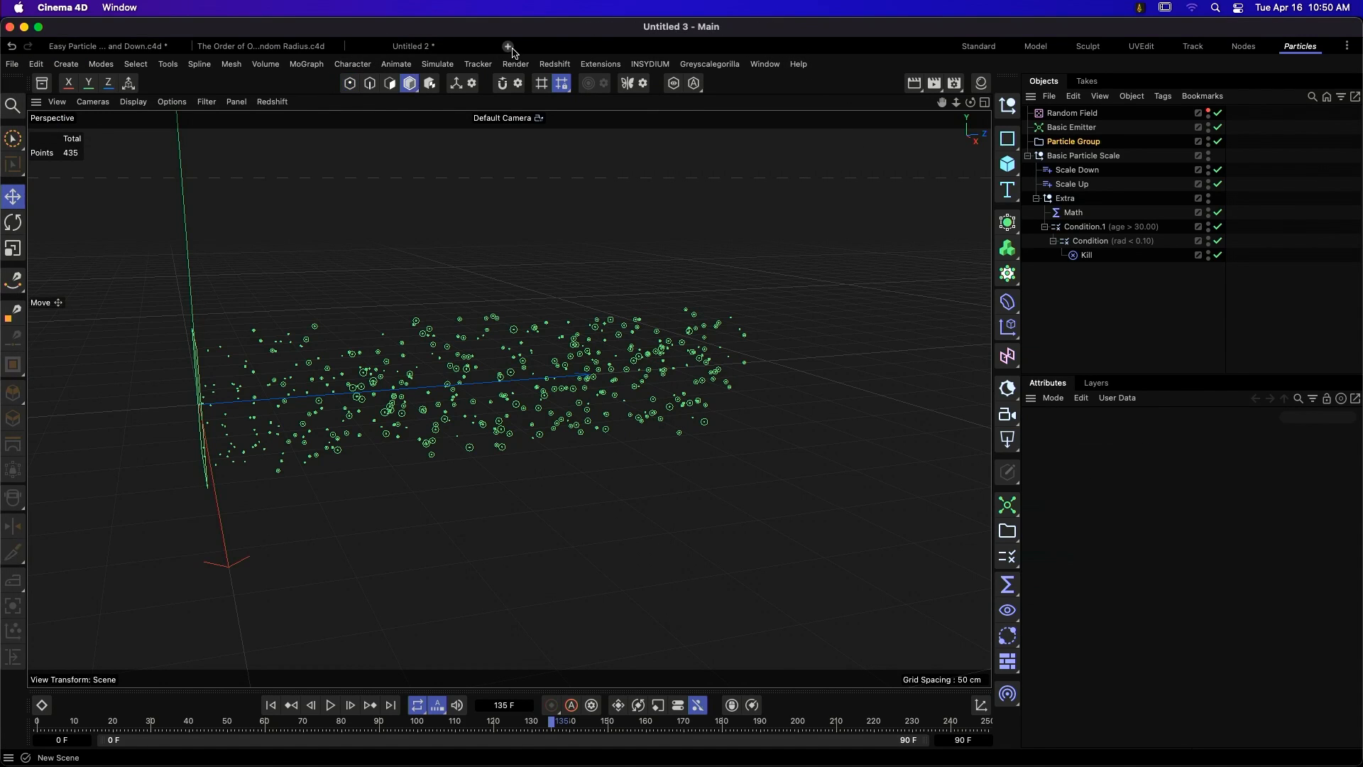
key("super+Tab")
left_click(566, 157)
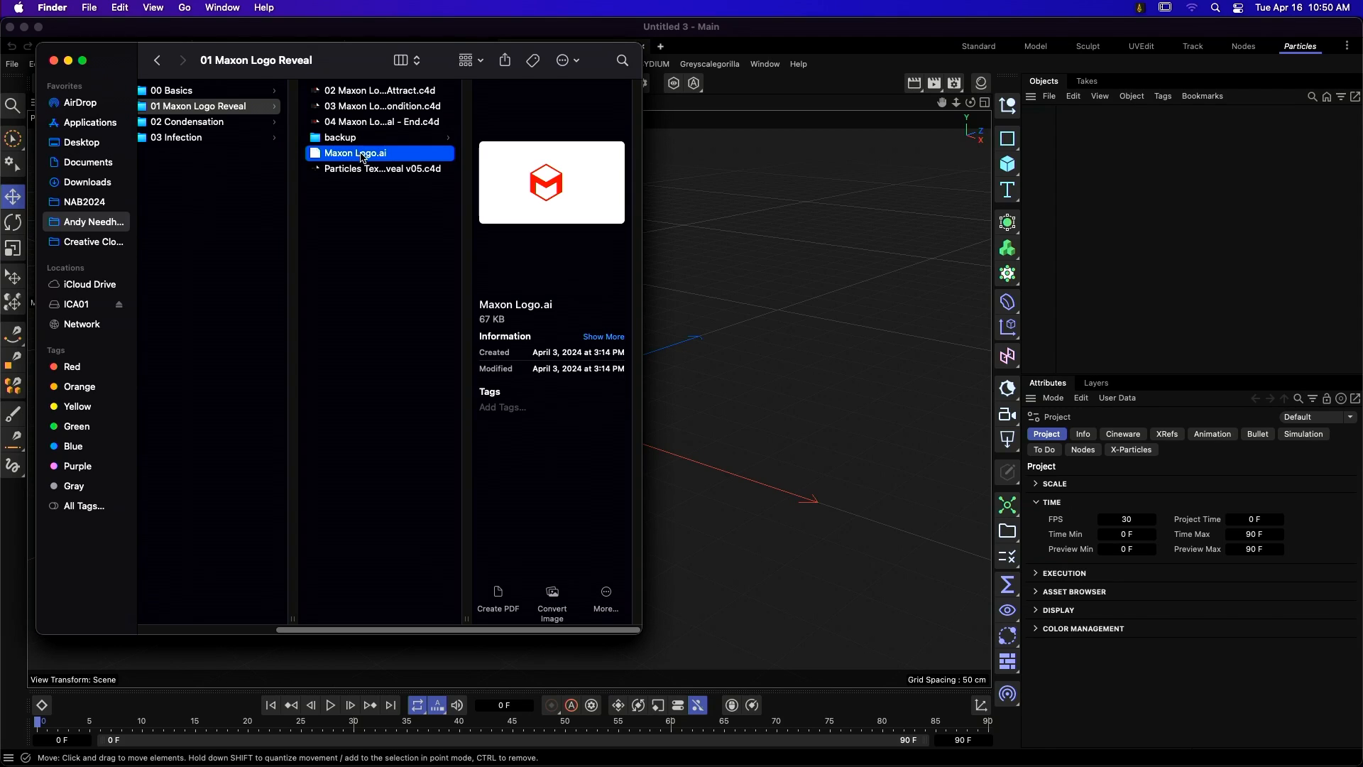
left_click_drag(364, 157, 746, 220)
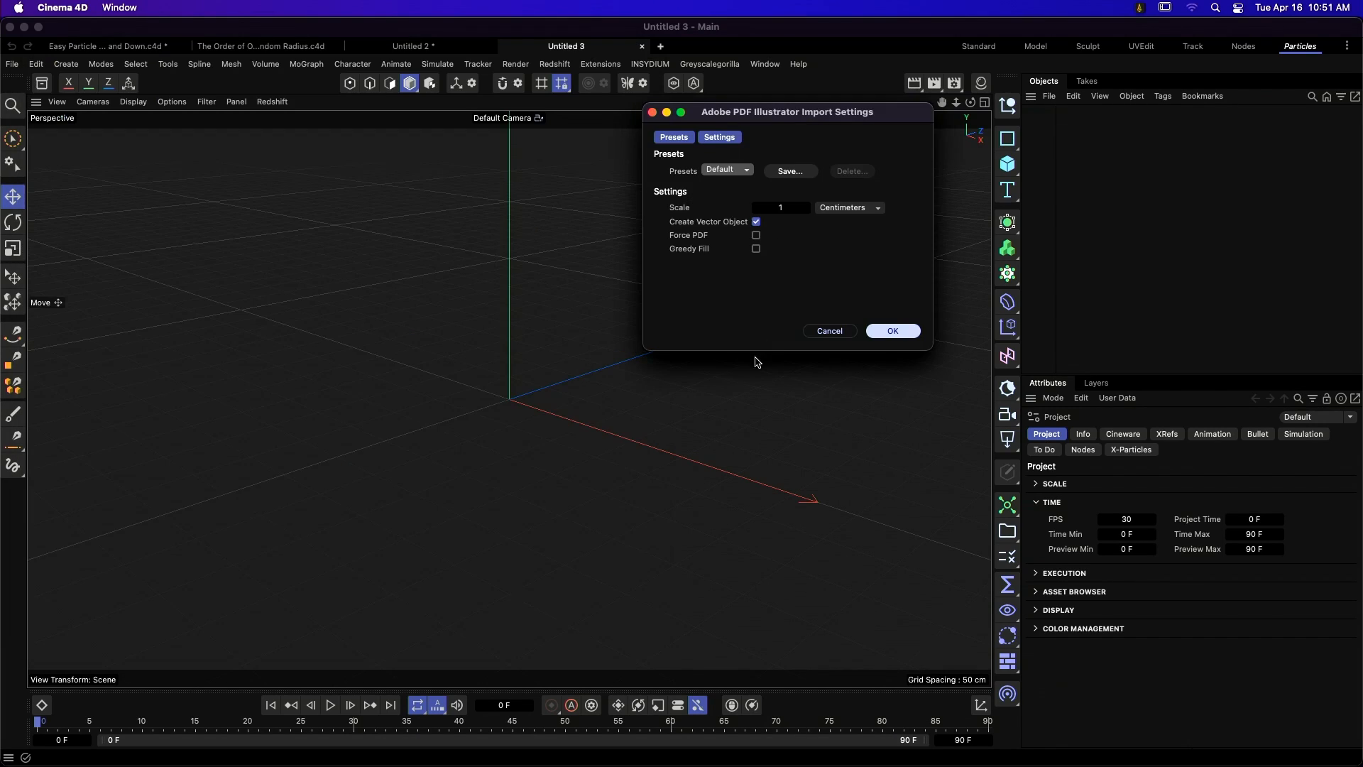
left_click_drag(837, 113, 764, 130)
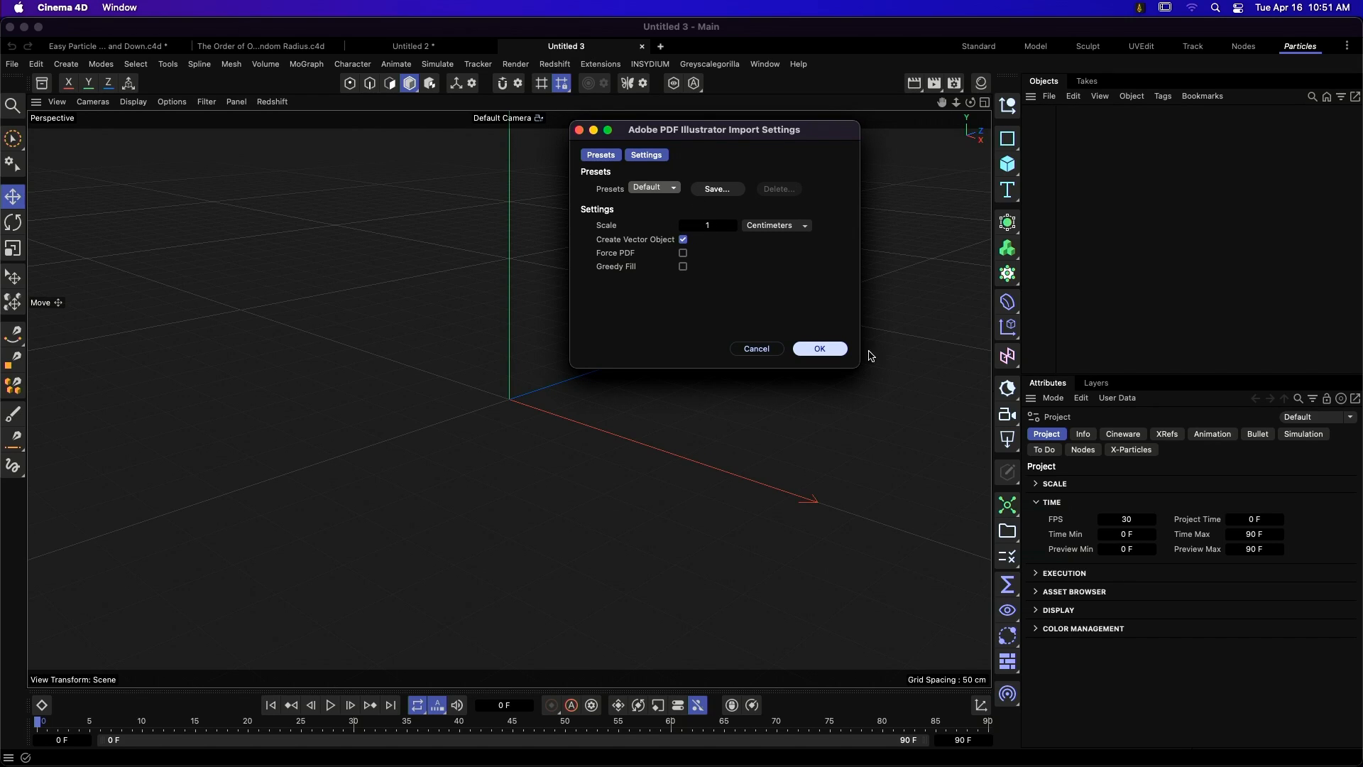
left_click(838, 347)
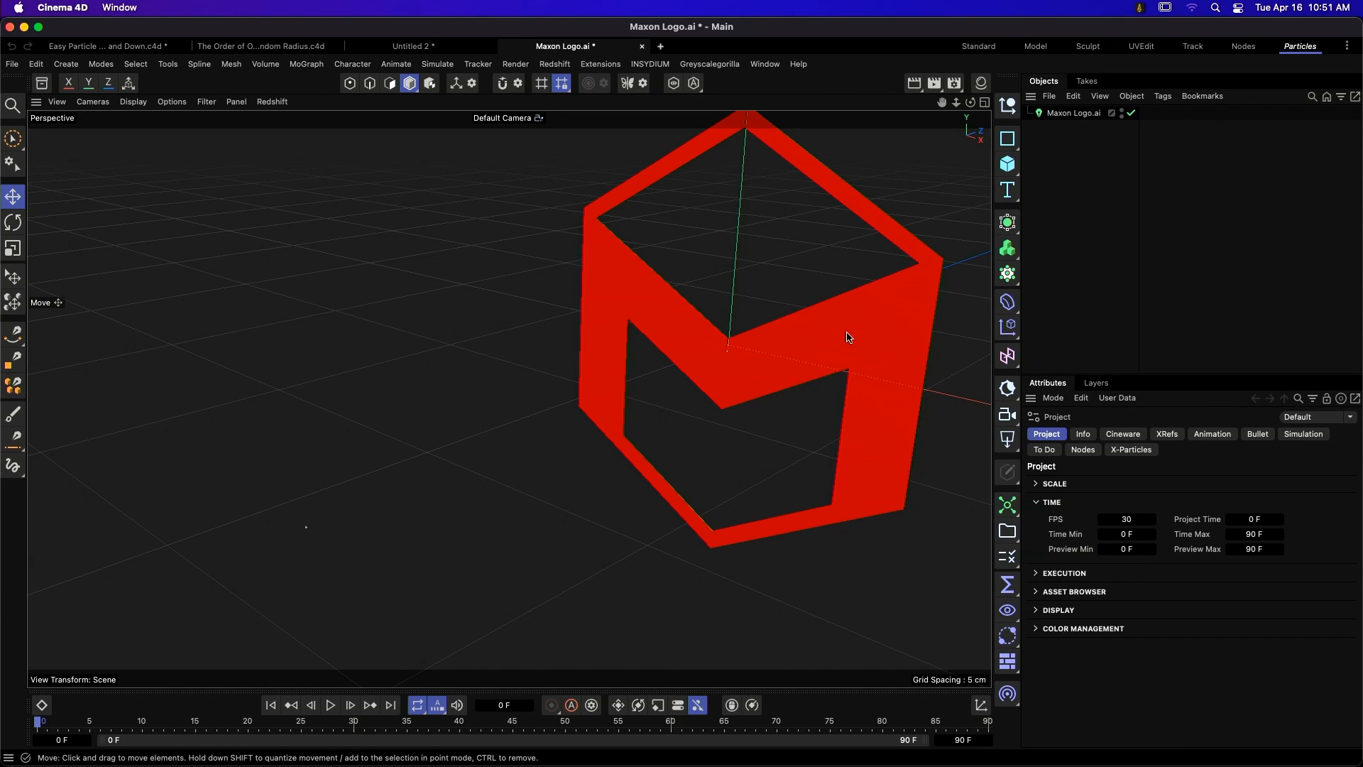
- Add a default 200 cm cube as a size reference and move it along the X axis beside the logo
scroll(846, 334, "down", 10)
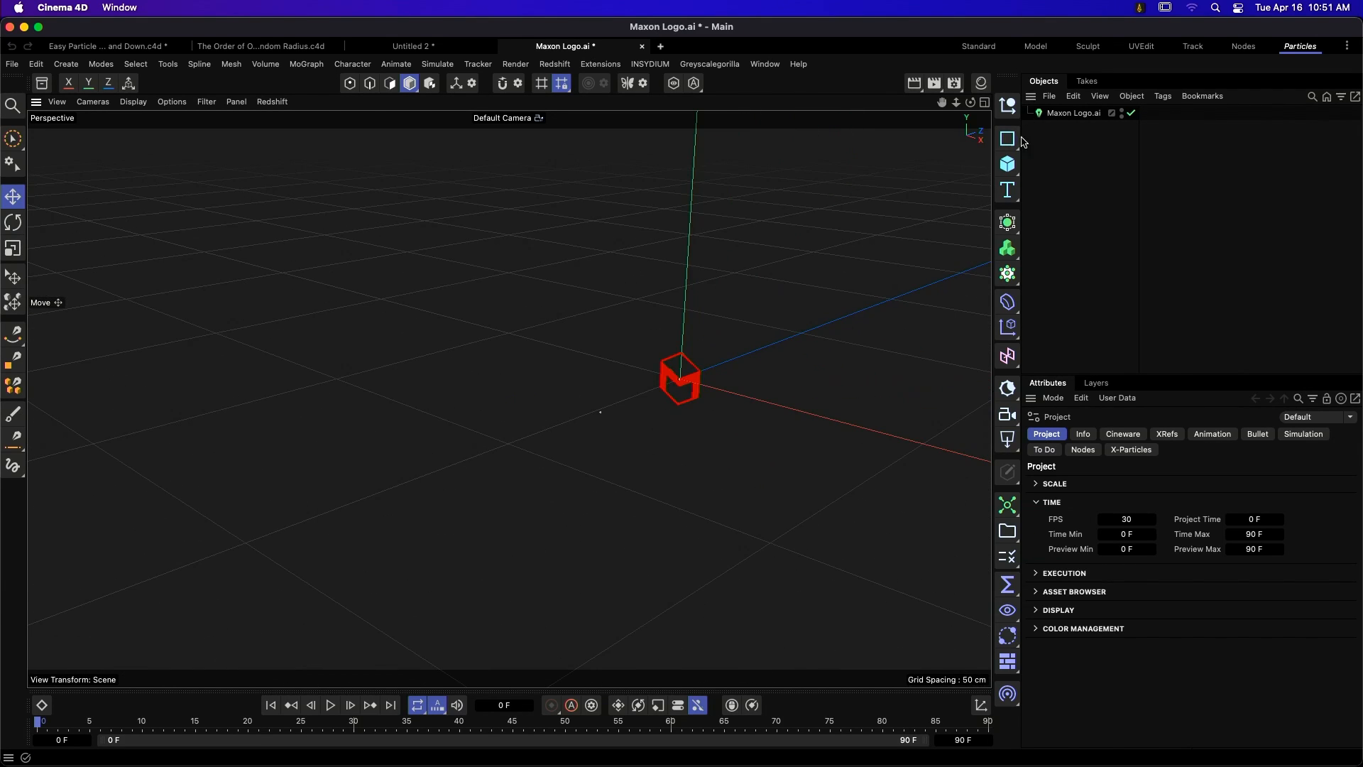
left_click(1008, 164)
scroll(684, 409, "down", 5)
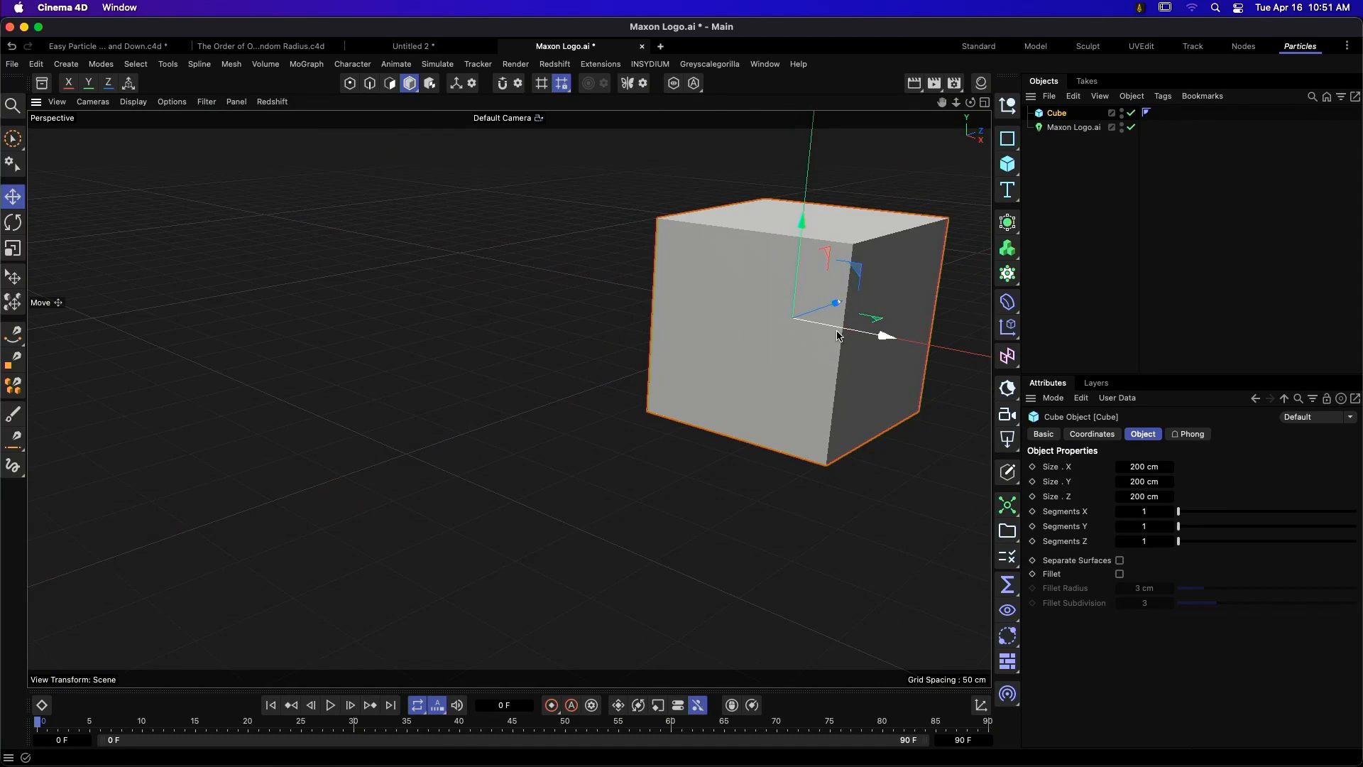
left_click_drag(838, 336, 697, 309)
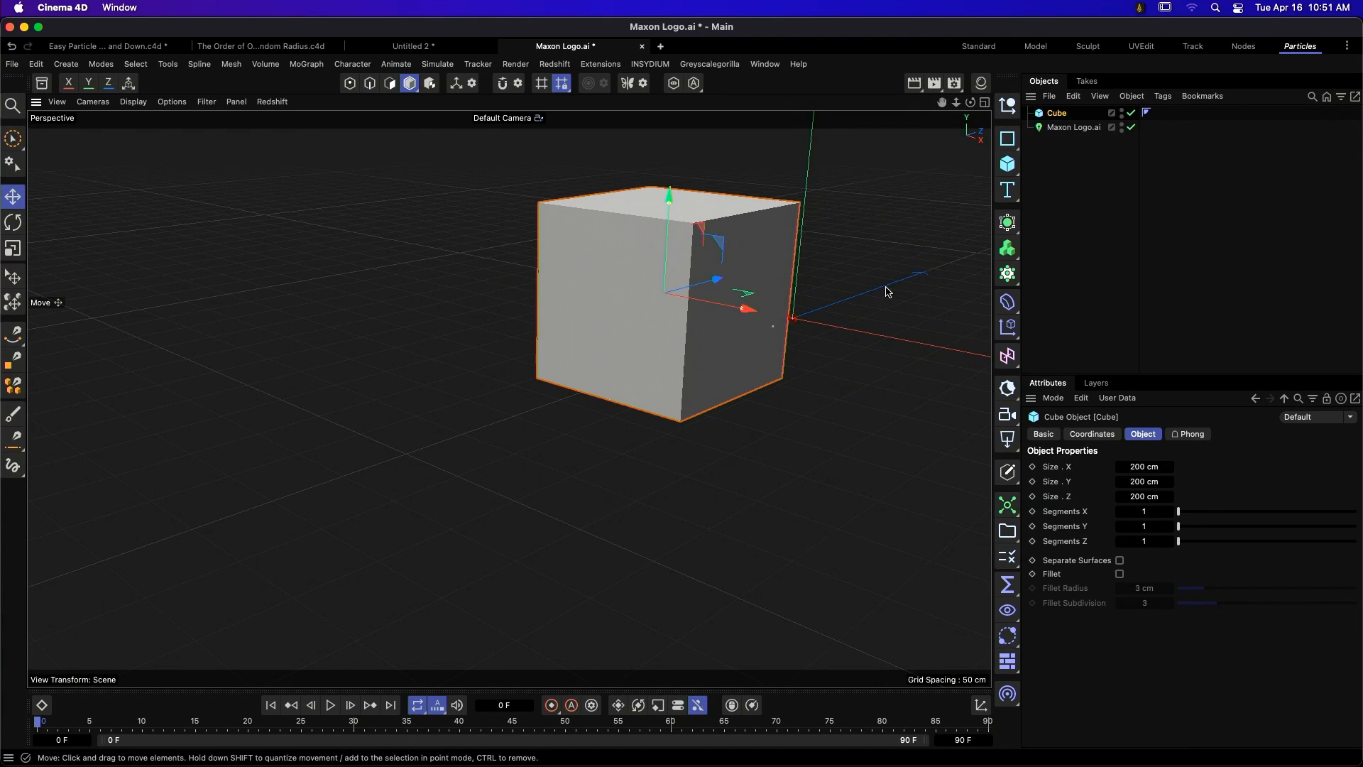
- Set the Maxon Logo.ai vector object's height to 300 cm and its extrude depth to 1 cm
left_click(1067, 128)
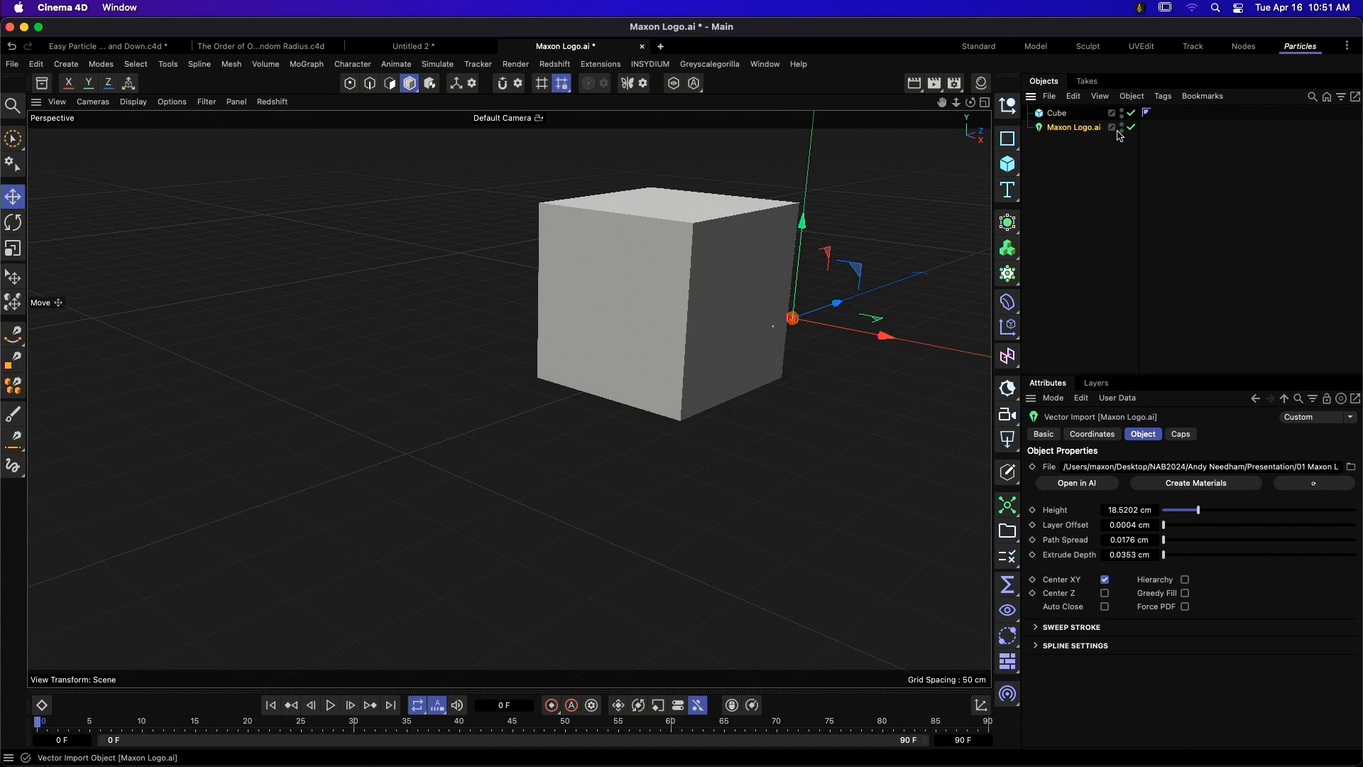
left_click(1139, 511)
type("300")
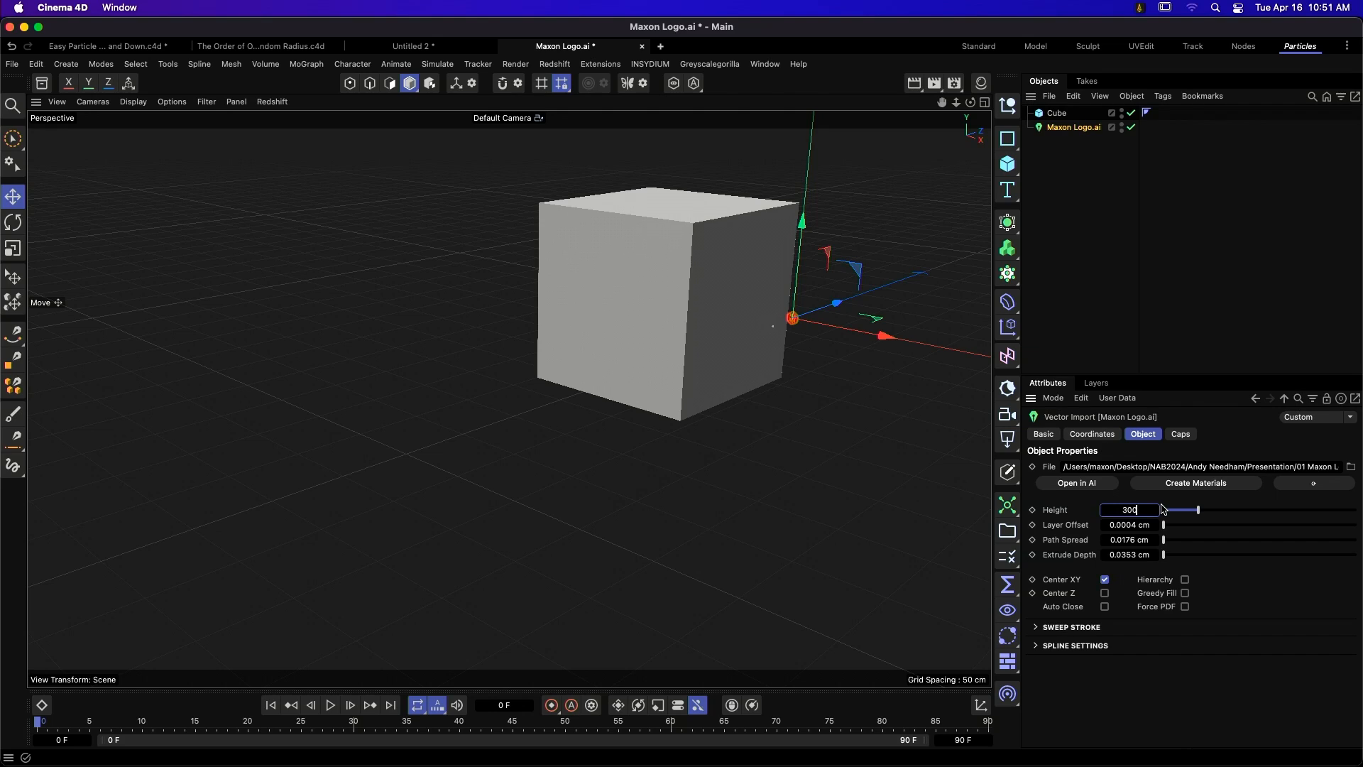
key("Tab")
key("Tab")
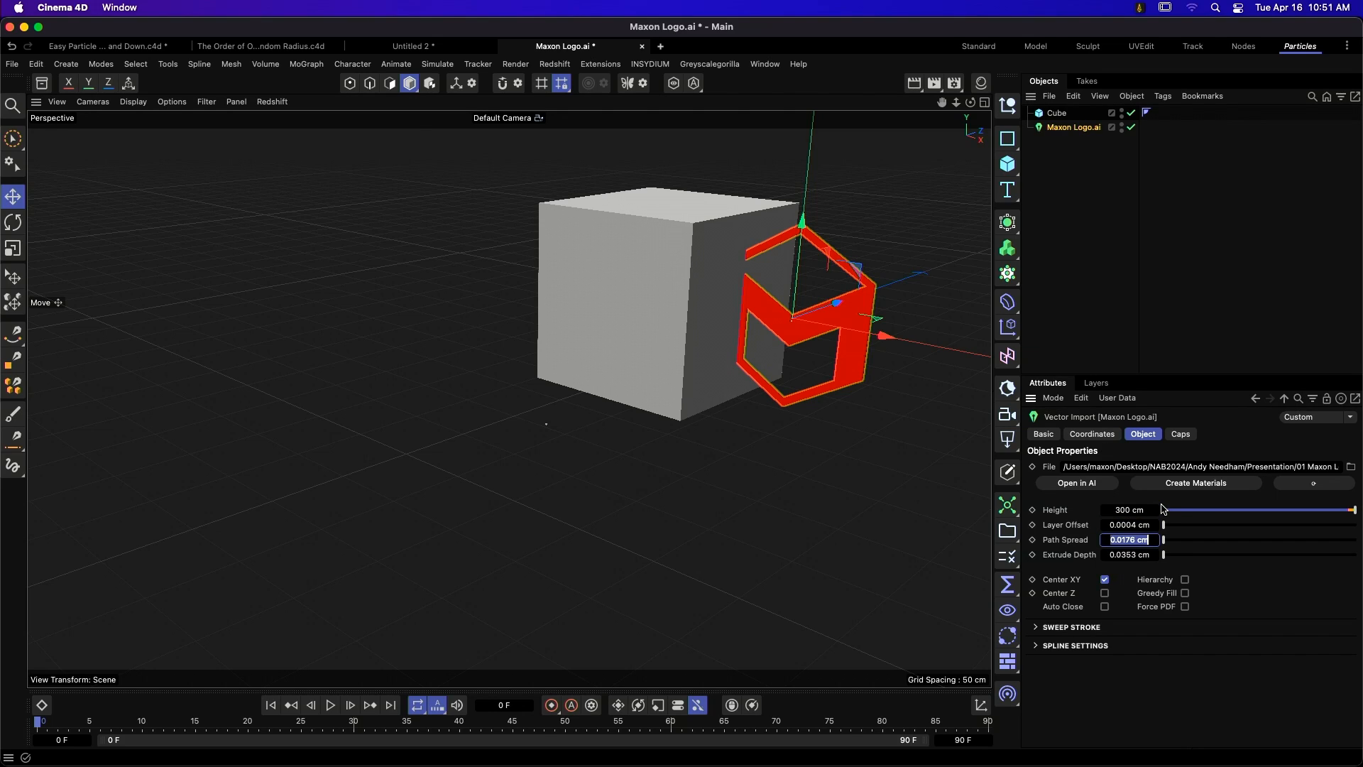
left_click(1148, 555)
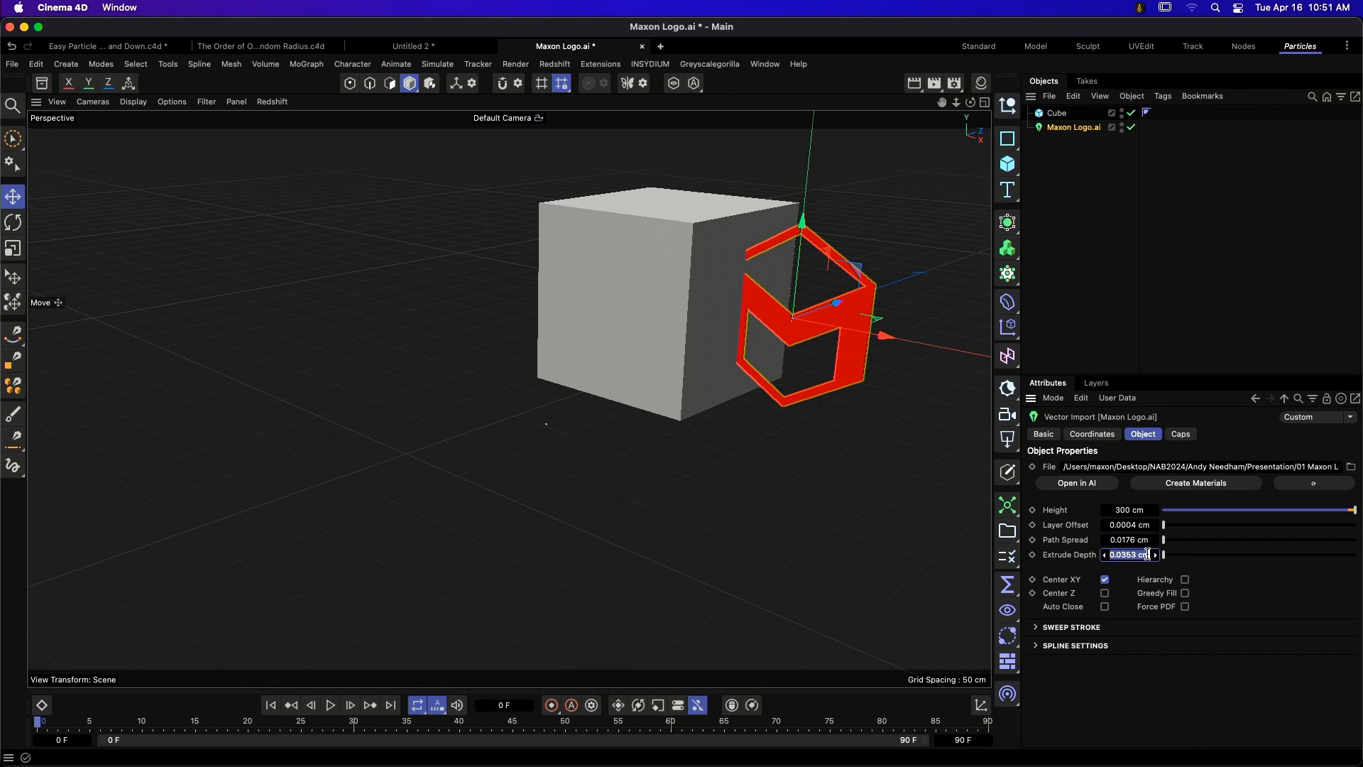
type("10")
key("Return")
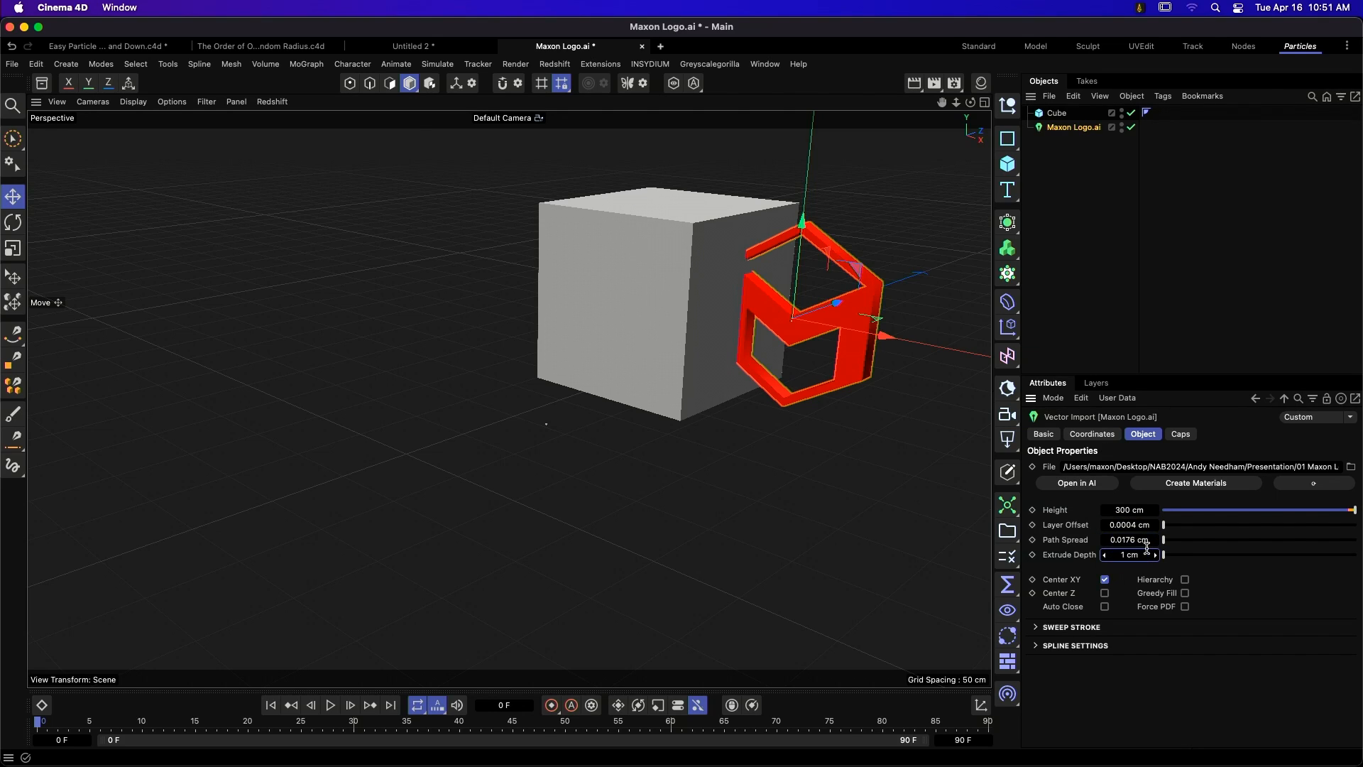
- Delete the reference cube, then make the Maxon Logo.ai vector object editable and expand its full hierarchy
left_click(1057, 114)
key("Delete")
left_click(1068, 114)
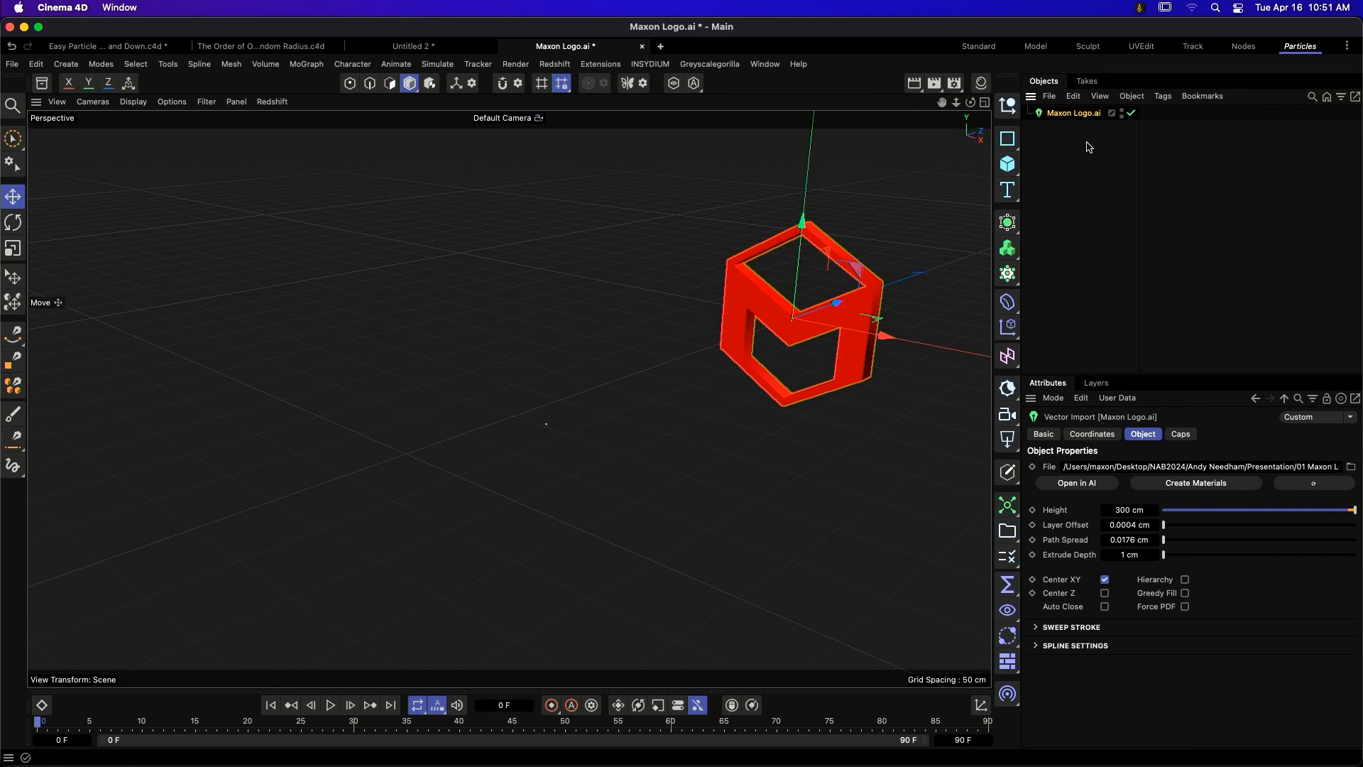
key("c")
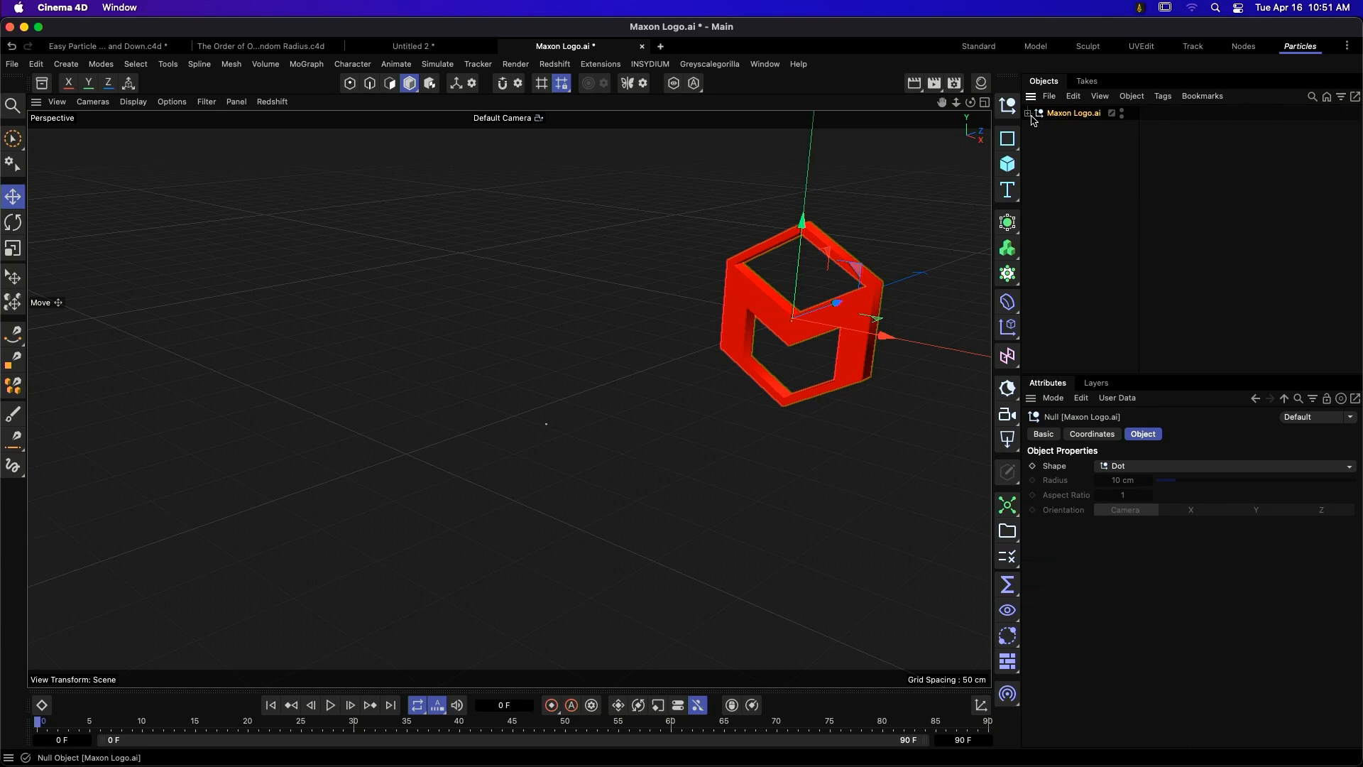
left_click(1030, 114)
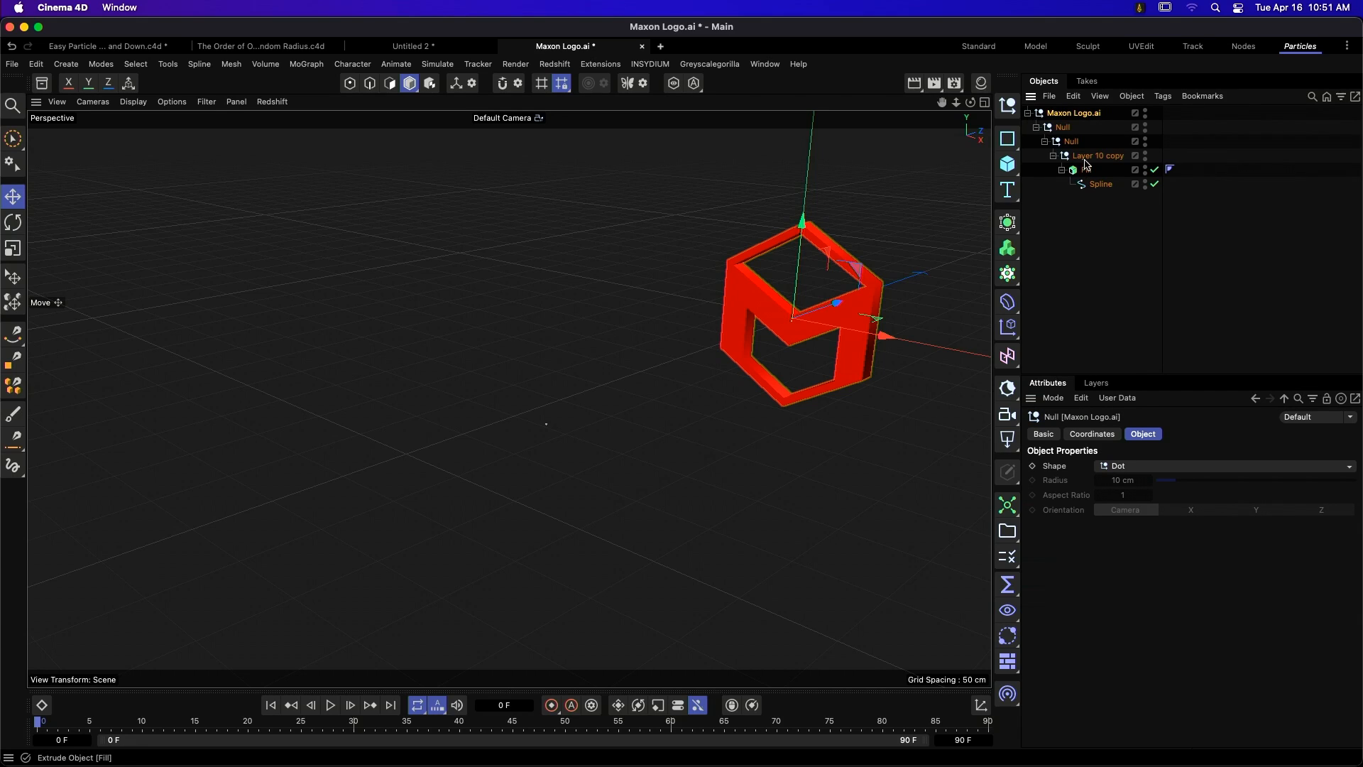
- Inspect the logo's underlying Spline by temporarily disabling the Fill extrude and enabling it again
left_click(1125, 184)
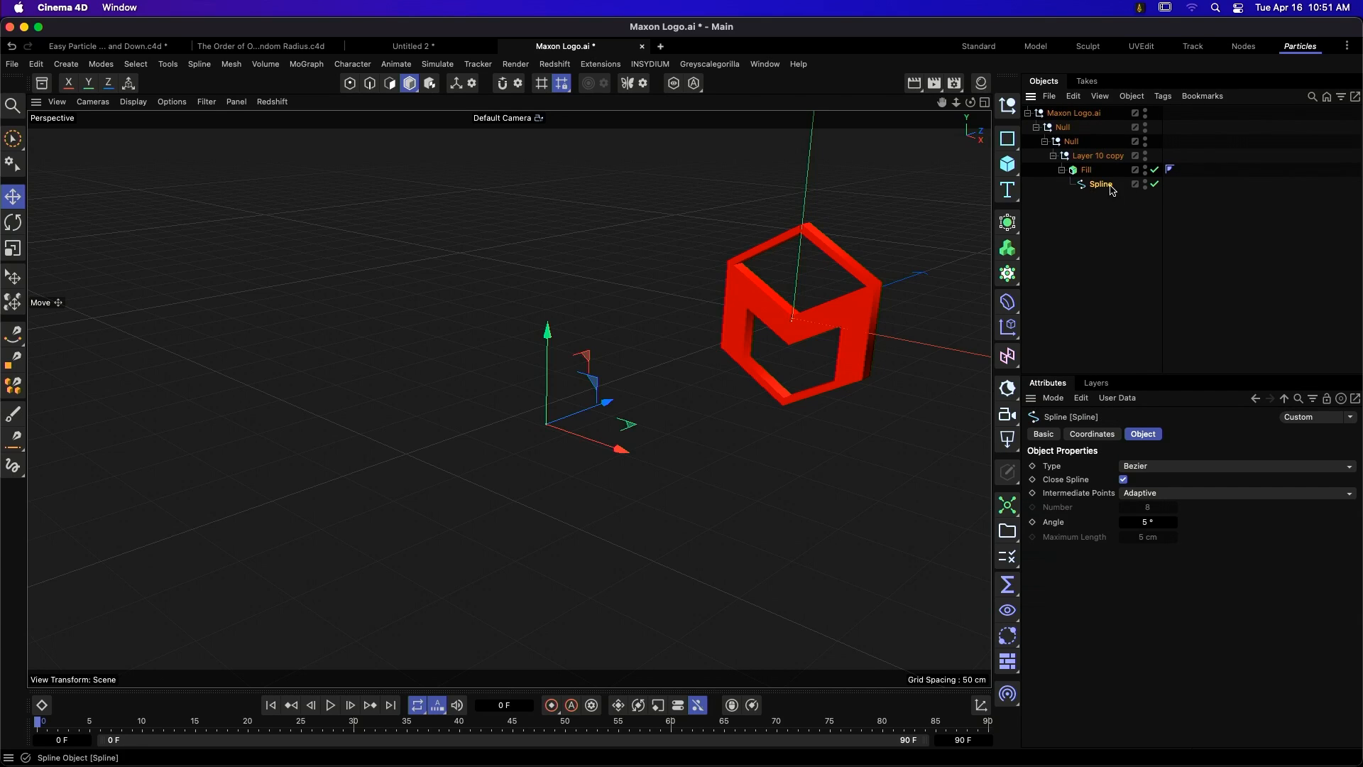
left_click(1155, 169)
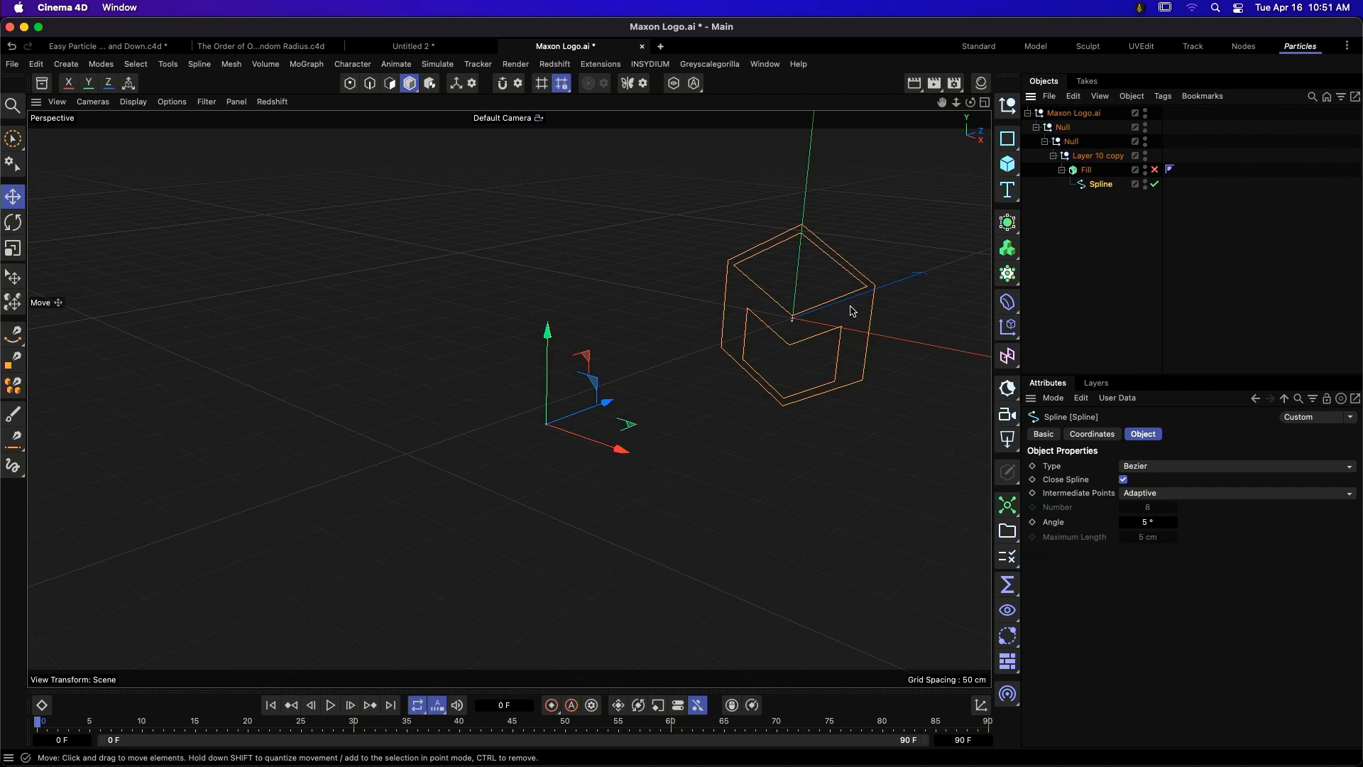
left_click(1155, 170)
- Move the Fill extrude with its Spline out to the top level and delete the leftover Maxon Logo.ai null hierarchy
left_click(1093, 171)
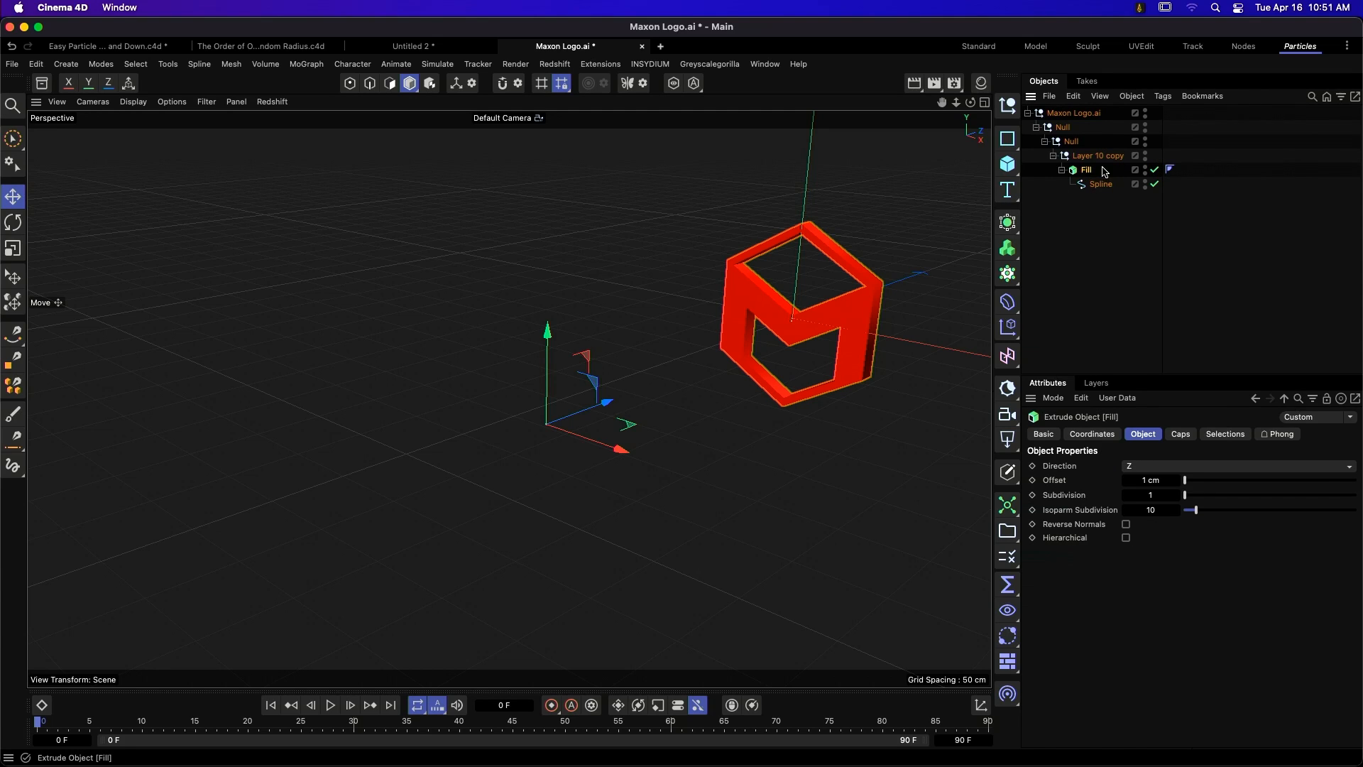
left_click(1100, 184, "shift")
left_click_drag(1088, 171, 1050, 218)
left_click(1073, 113)
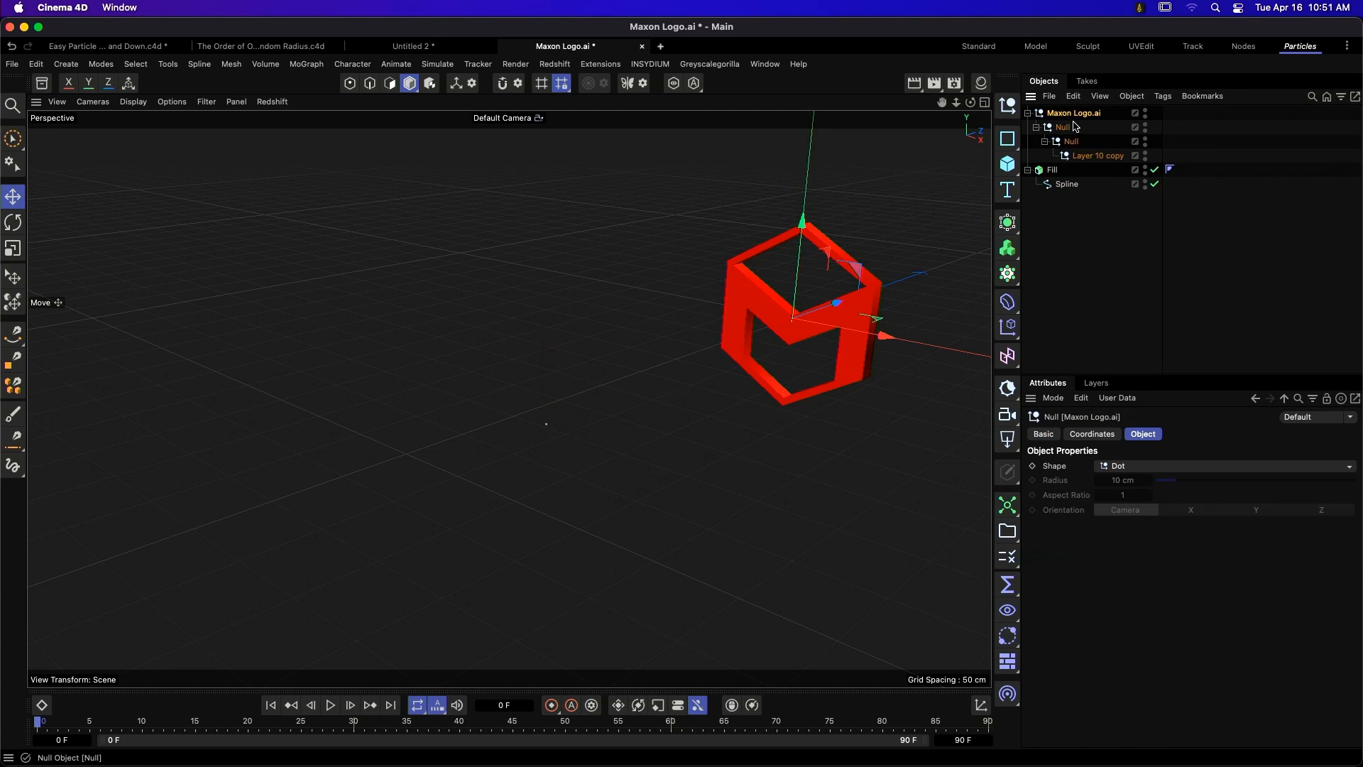
key("Delete")
- Add a Geometry Axis modifier as a child of the Spline to center the logo geometry on its axis
left_click(1063, 131)
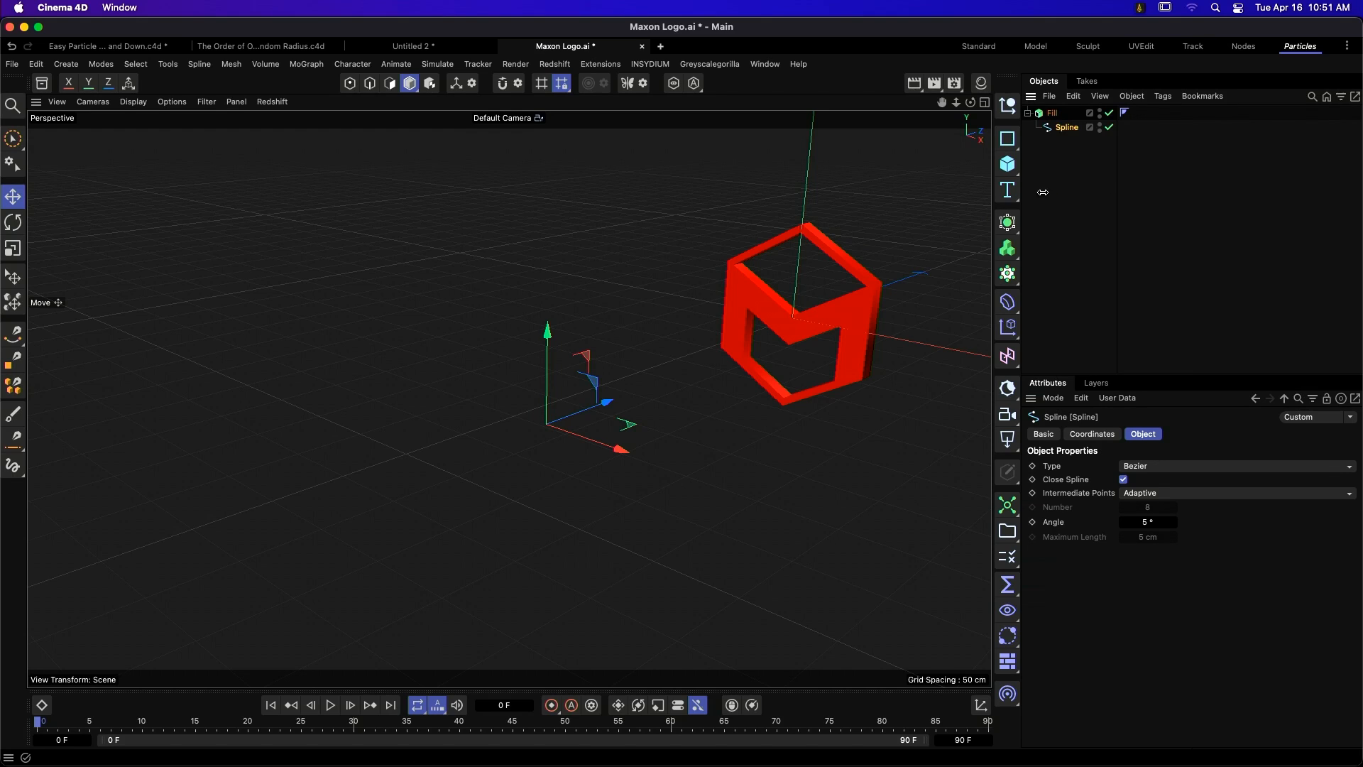
key("shift+c")
type("geom")
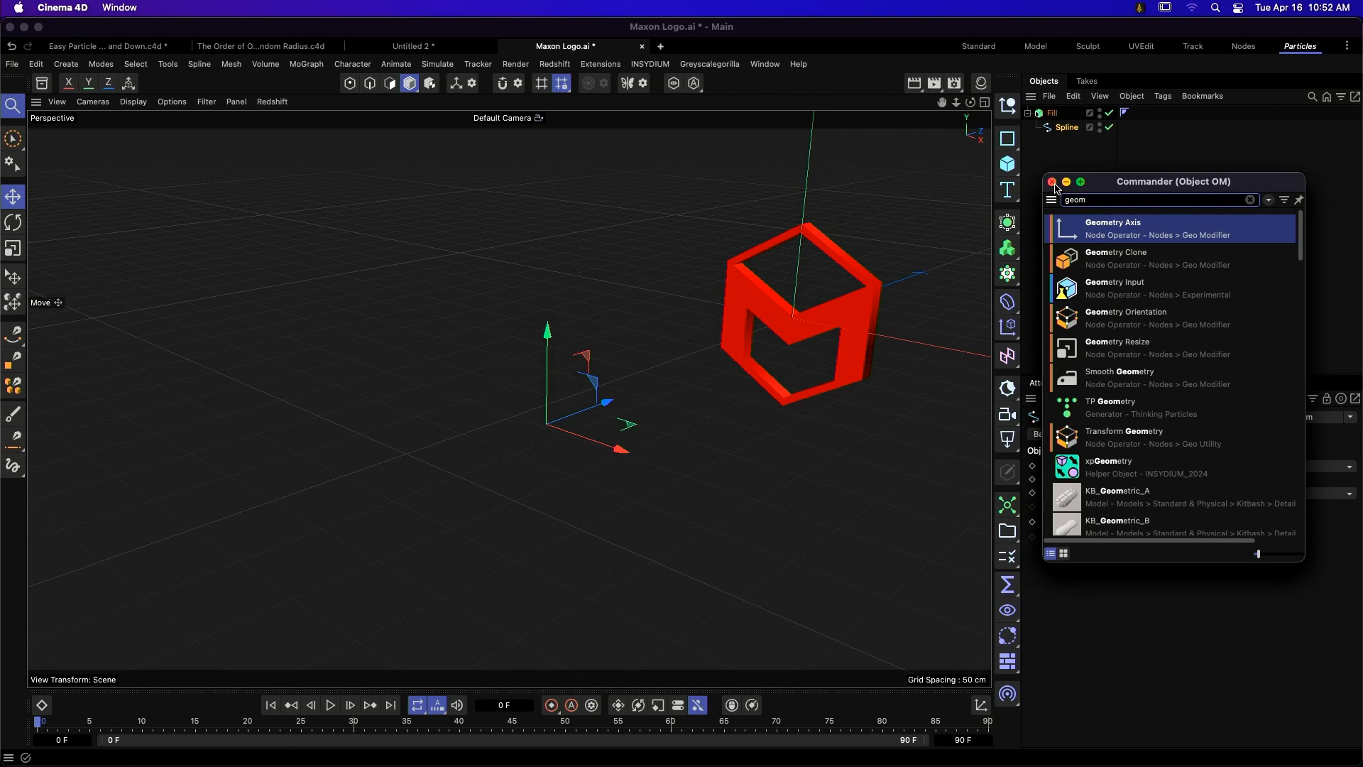
key("Return")
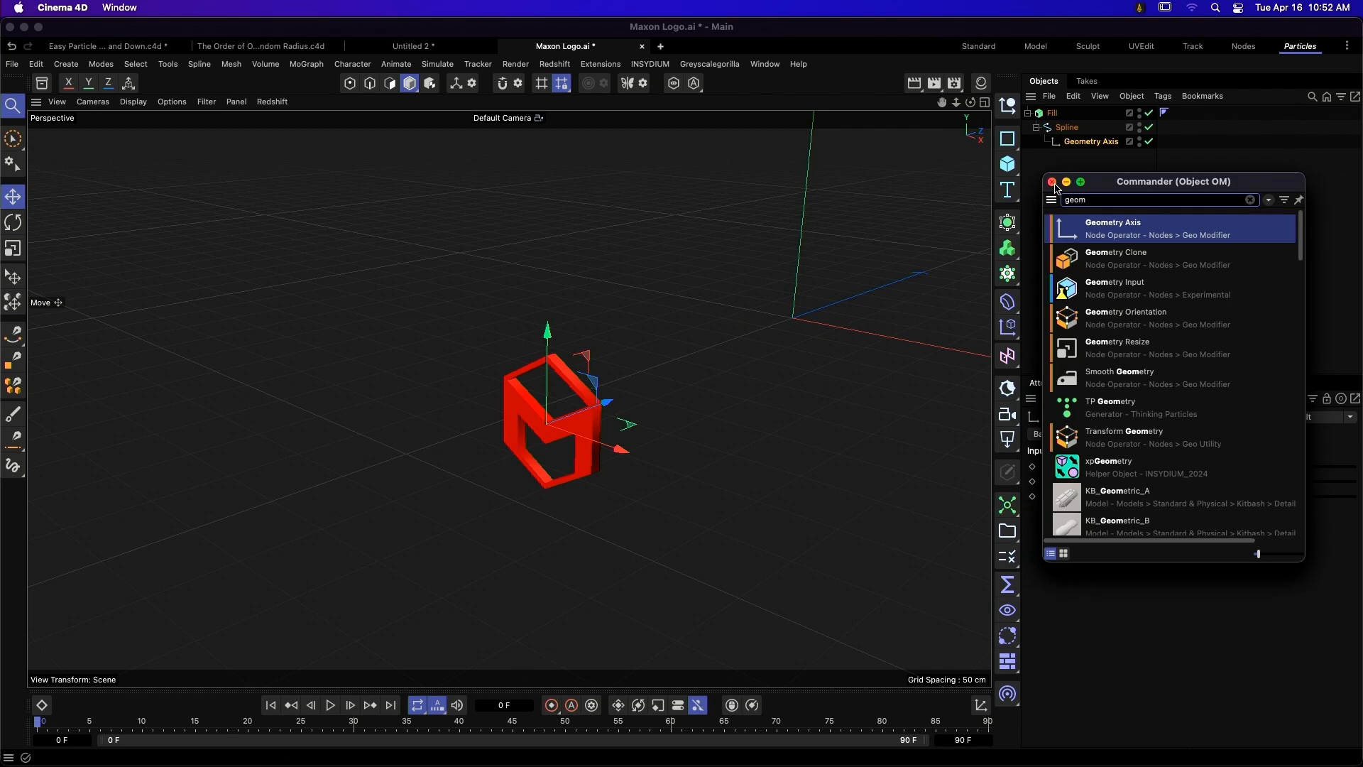
left_click(1052, 182)
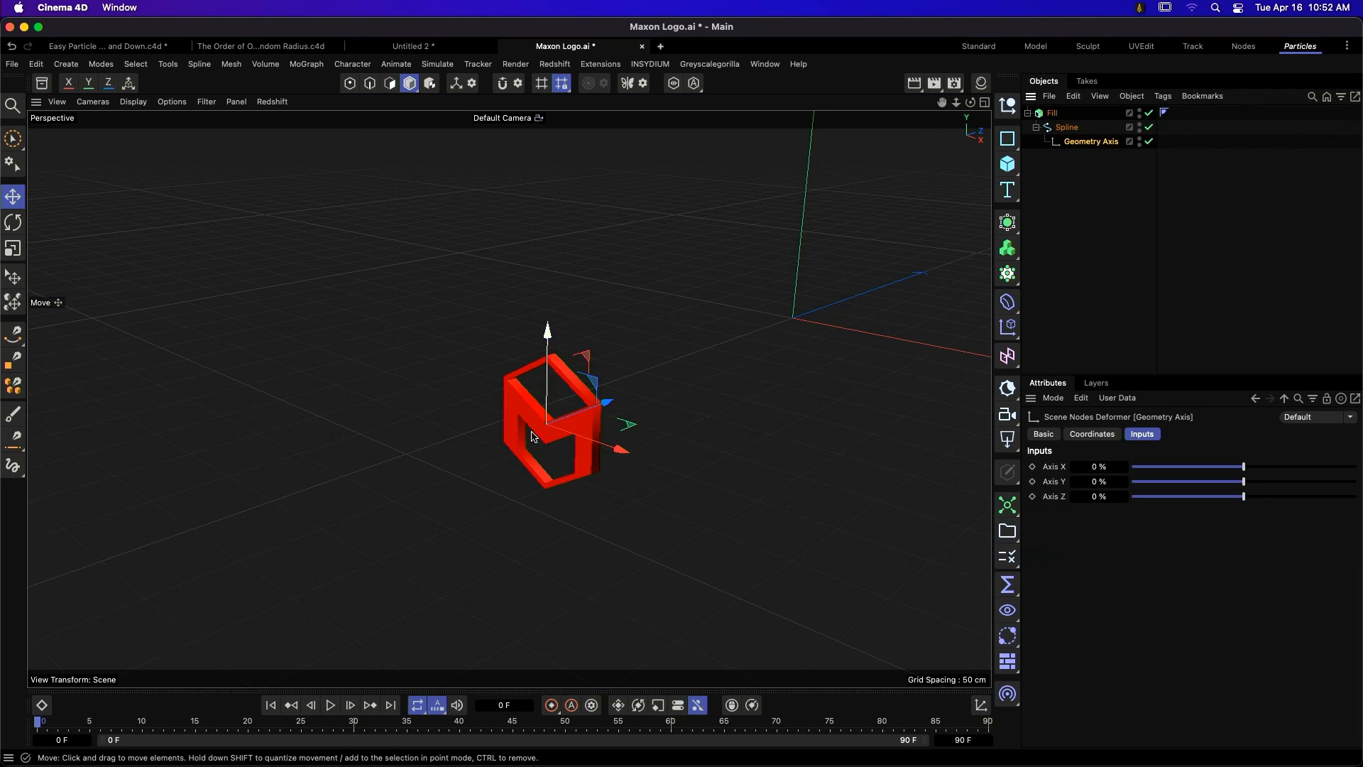
- Freeze the scale of the Fill extrude in its transform coordinates
left_click(1054, 115)
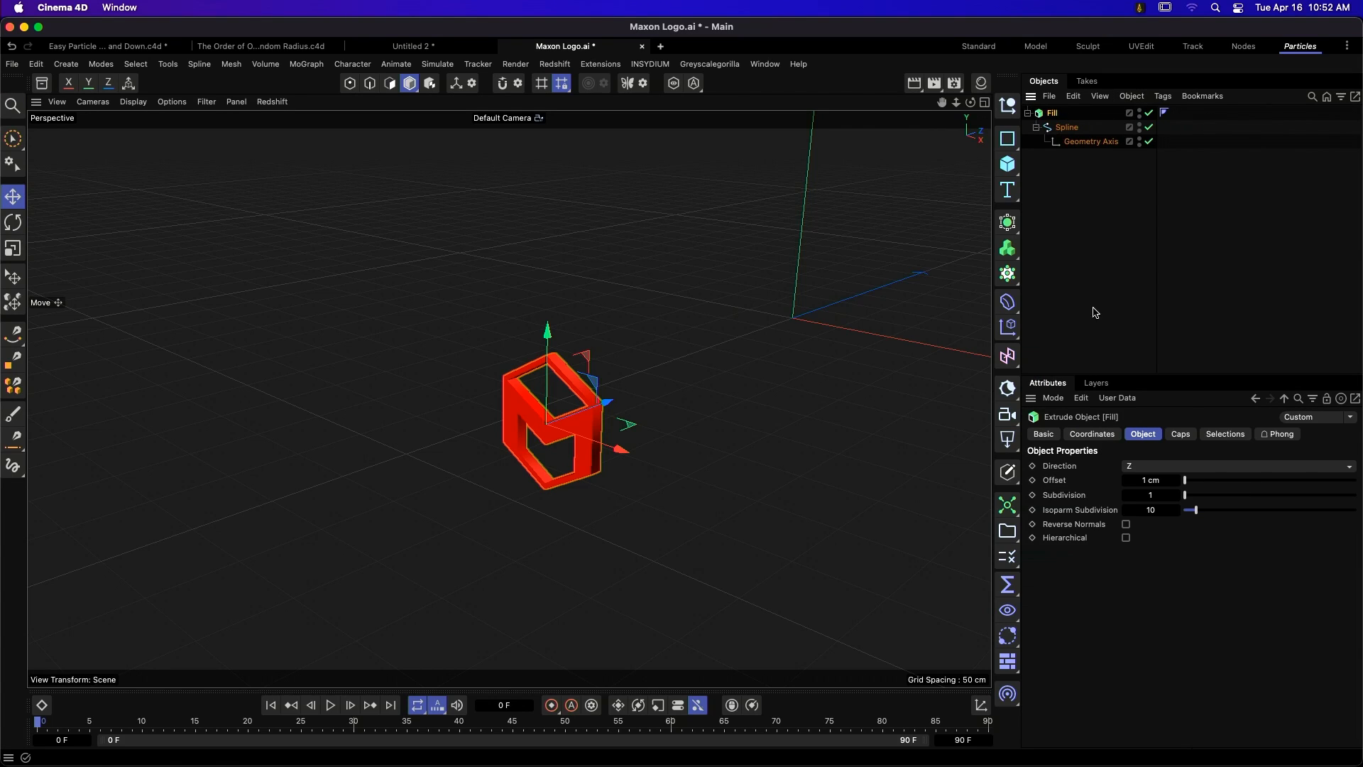
left_click(1100, 437)
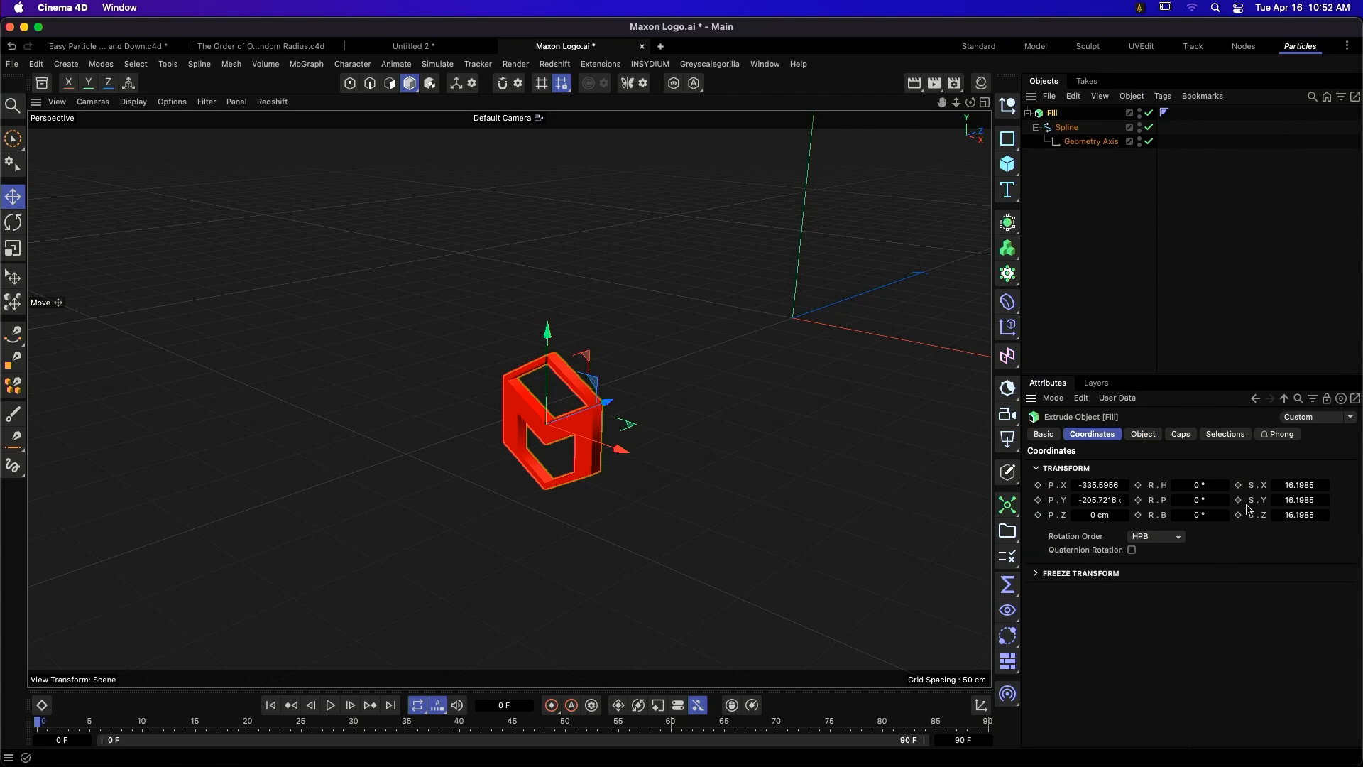
left_click(1067, 573)
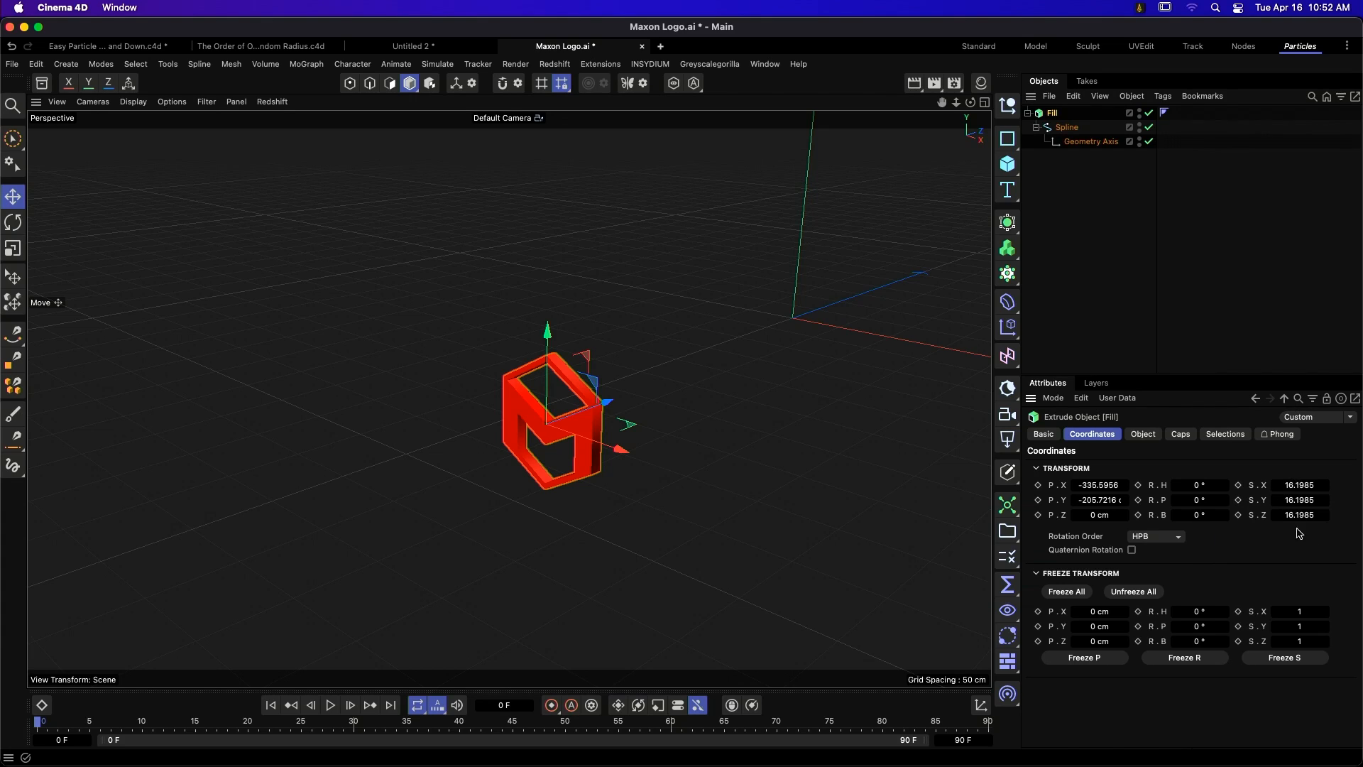
left_click(1306, 660)
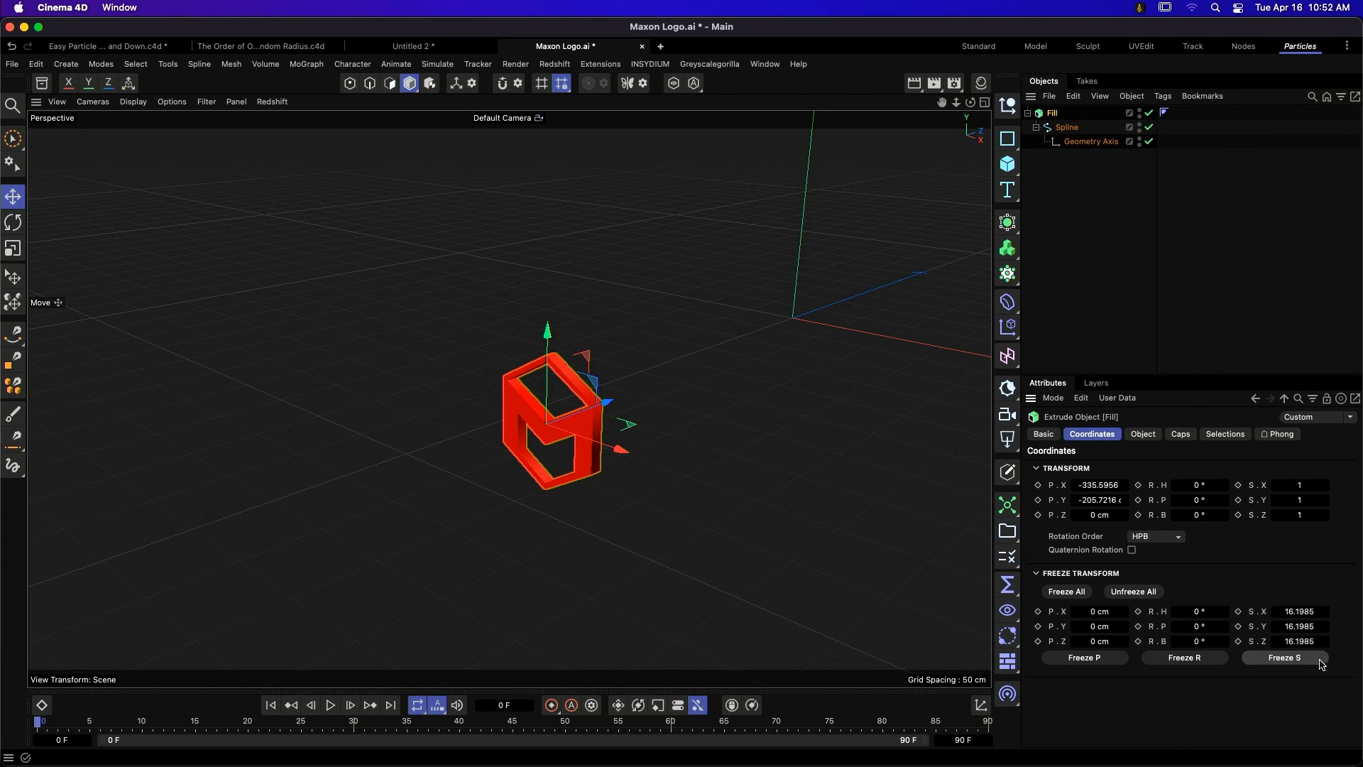
- Set the Fill extrude's X, Y and Z positions to 0 cm so the logo sits at the world origin
left_click(1054, 488)
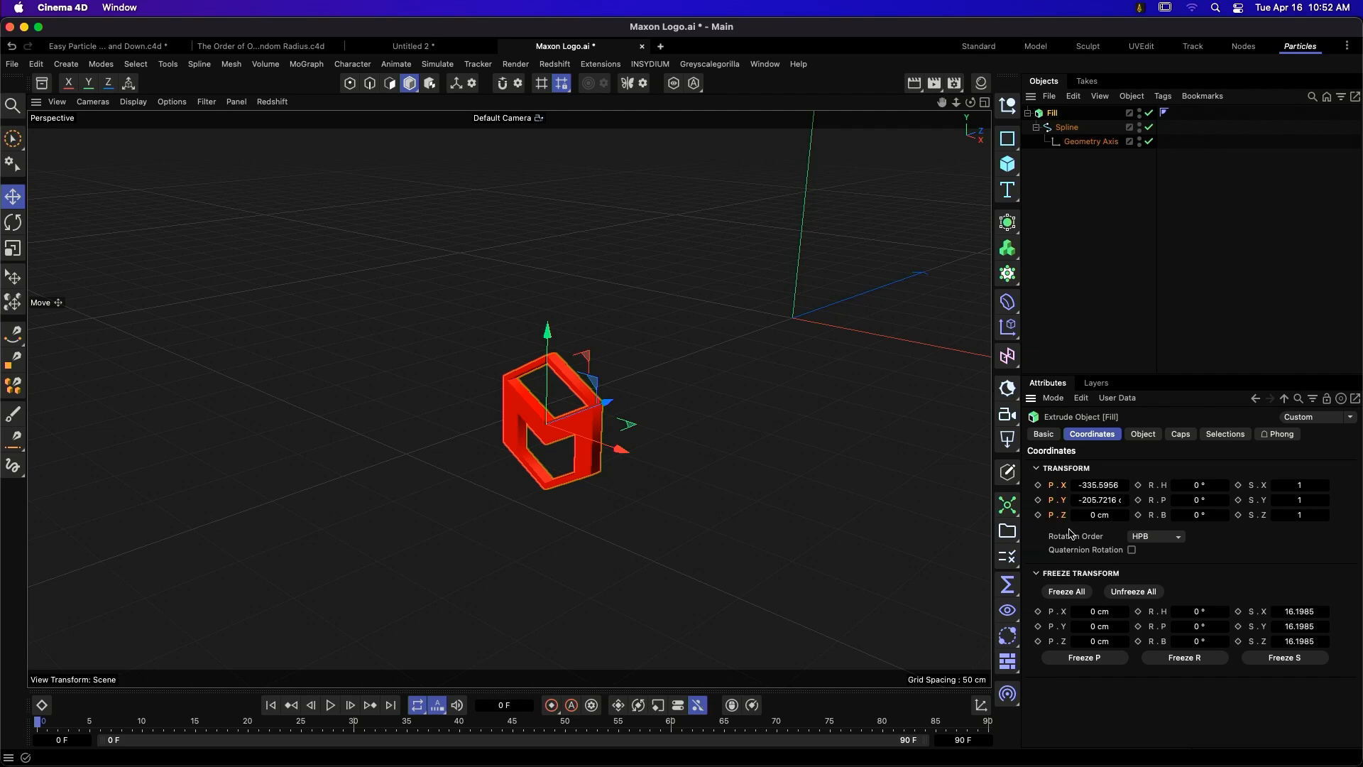
left_click(1111, 484)
type("0")
key("Return")
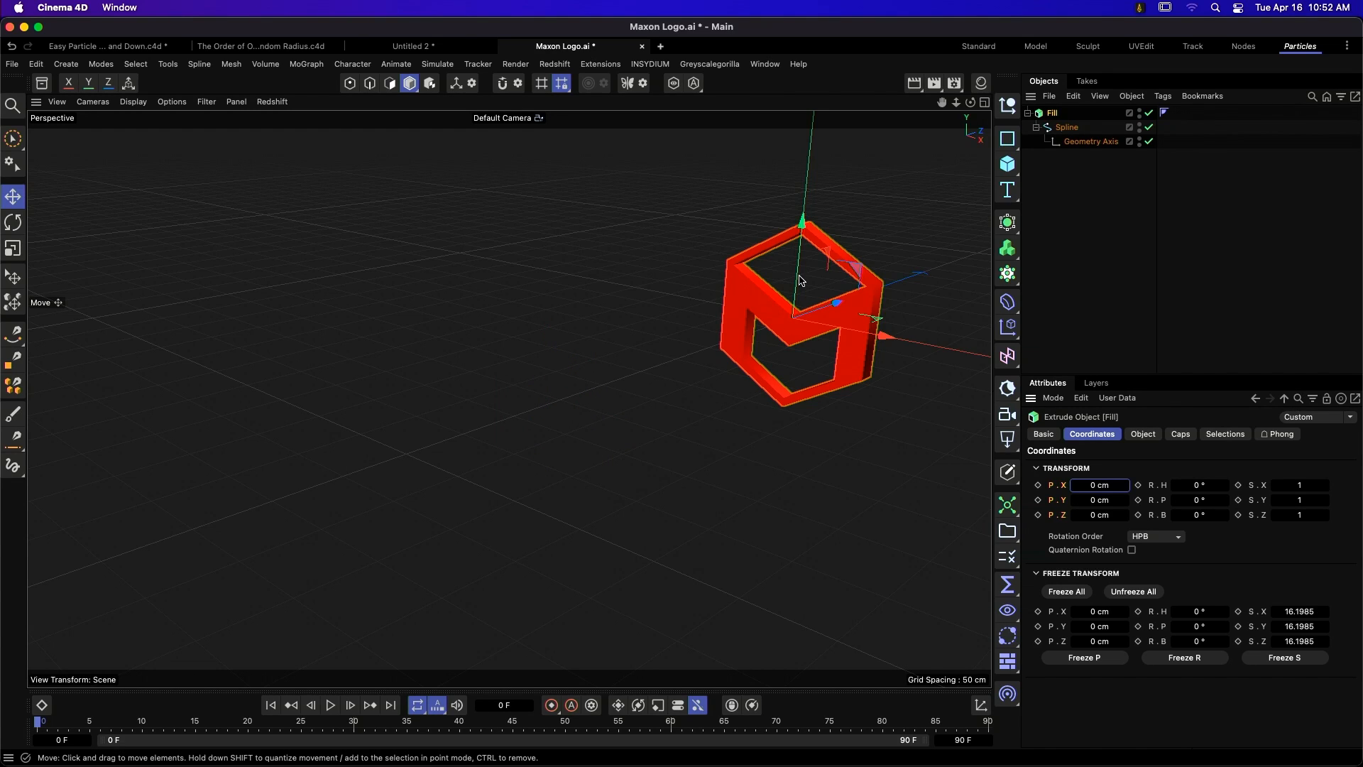
left_click(930, 231)
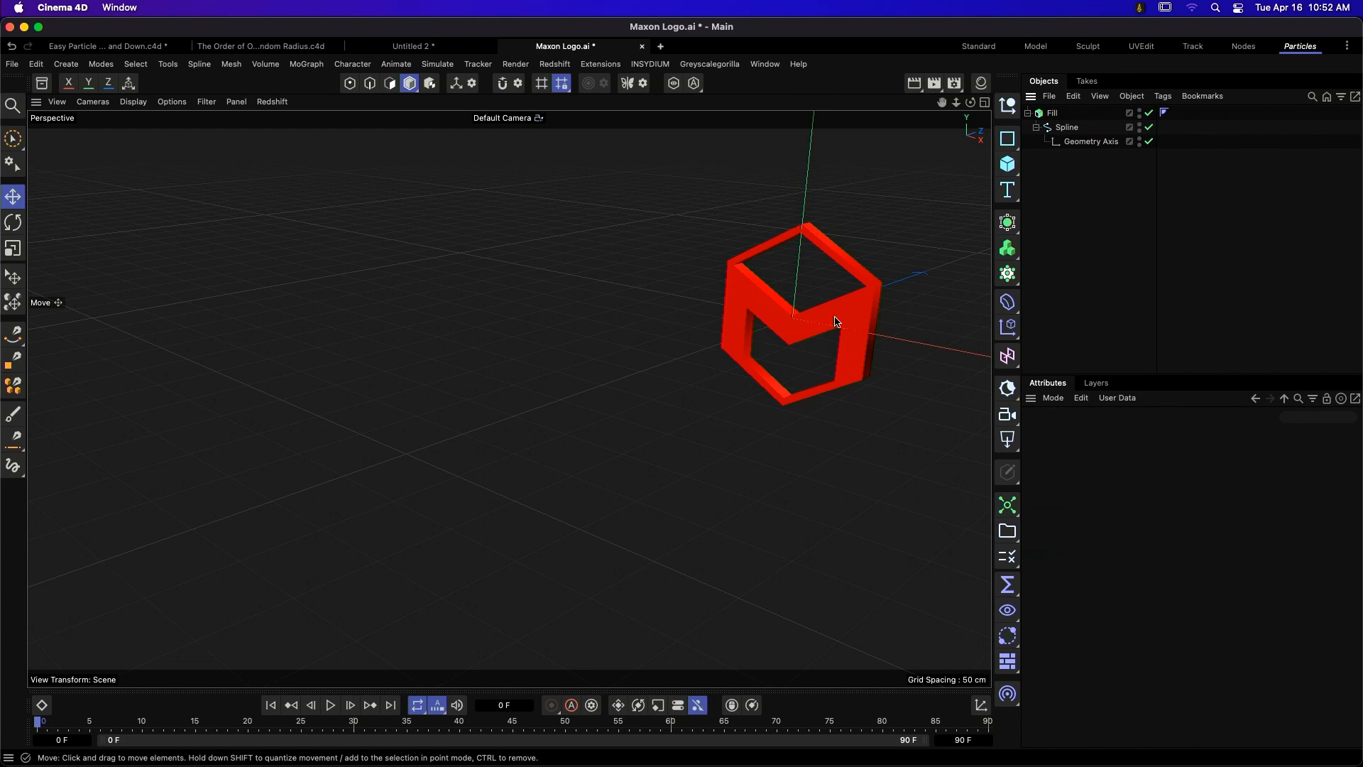
middle_click_drag(846, 296, 731, 347, "alt")
mouse_move(702, 354)
left_mouse_down("alt")
mouse_move(765, 331)
mouse_move(675, 377)
mouse_move(714, 339)
mouse_move(696, 326)
mouse_move(706, 343)
mouse_move(793, 287)
mouse_move(834, 291)
mouse_move(722, 330)
left_mouse_up("alt")
- Add a Mesh Emitter that uses the selected Fill extrude as its emission geometry, and show its emission settings
left_click(1043, 117)
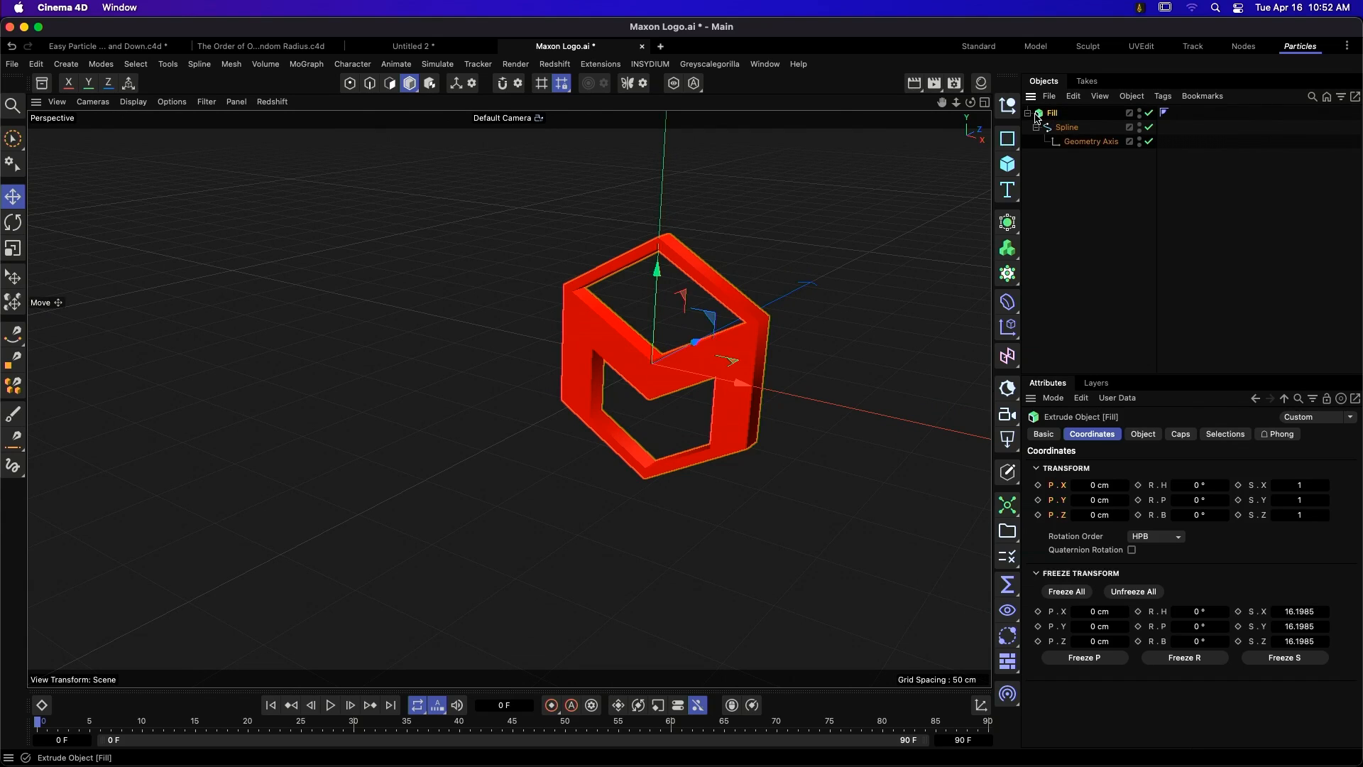
left_click(1028, 113)
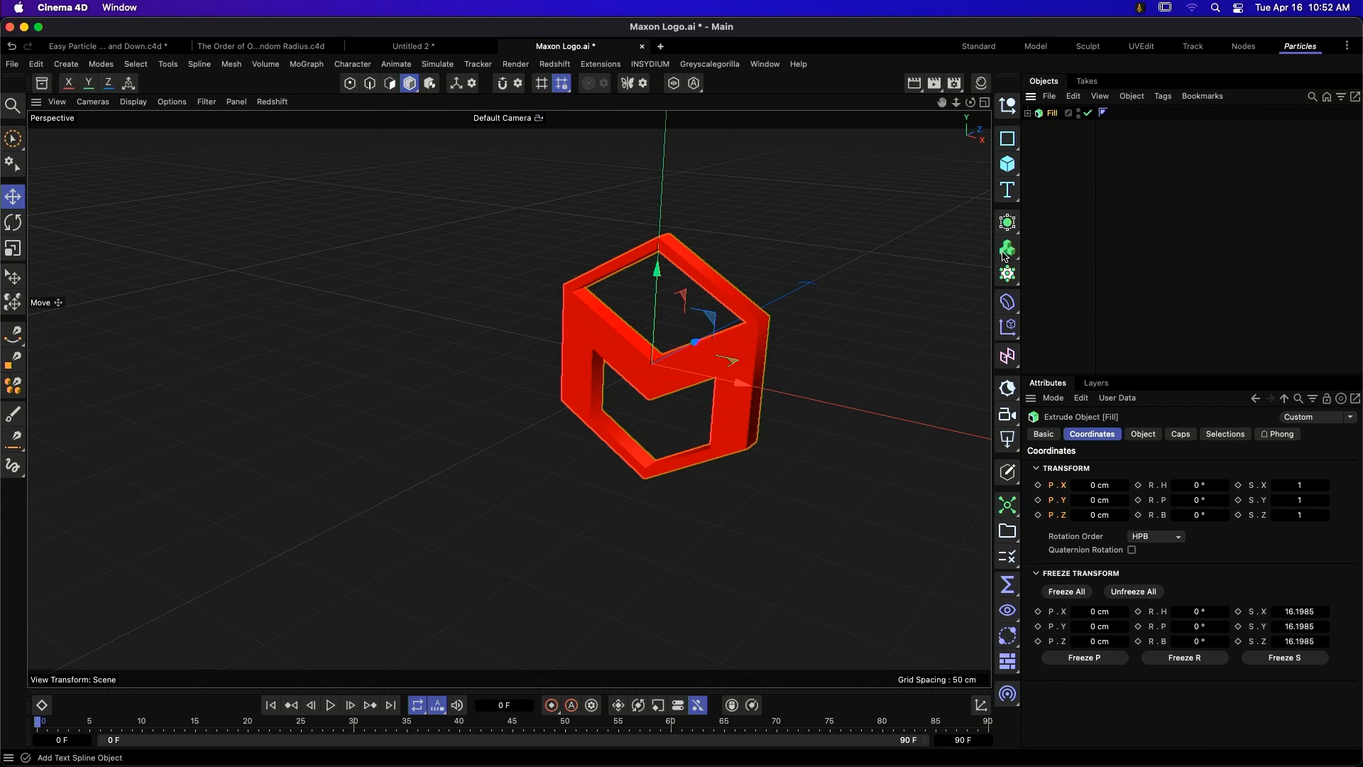
left_click(438, 65)
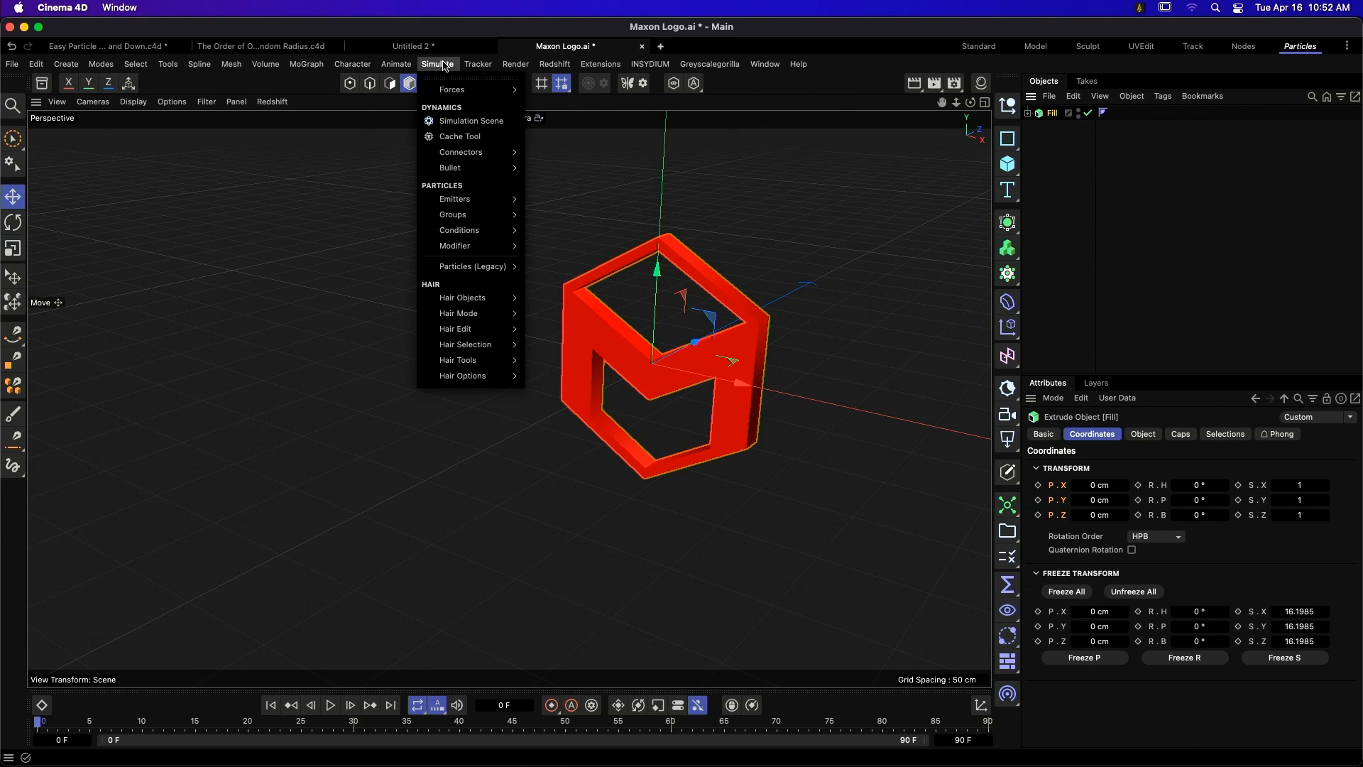
mouse_move(468, 200)
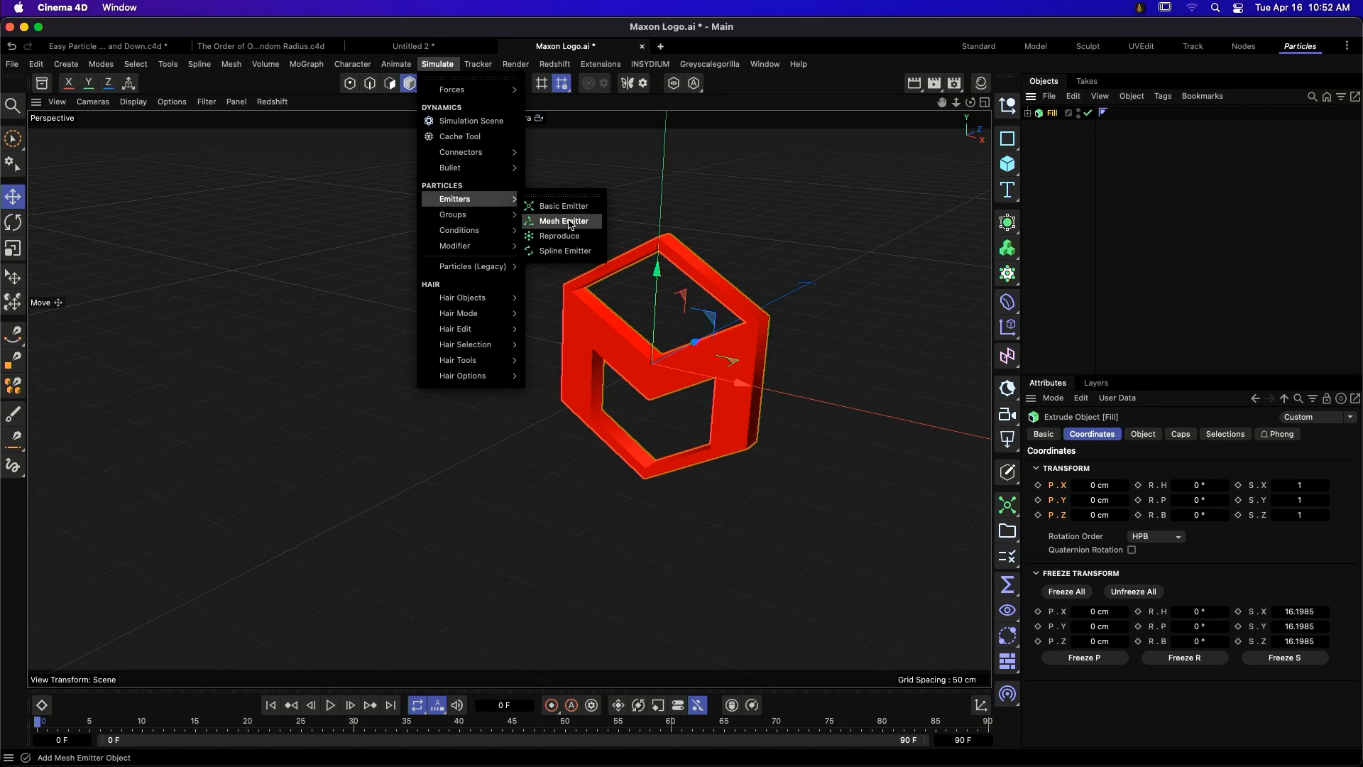
left_click(829, 257)
left_click(1005, 509)
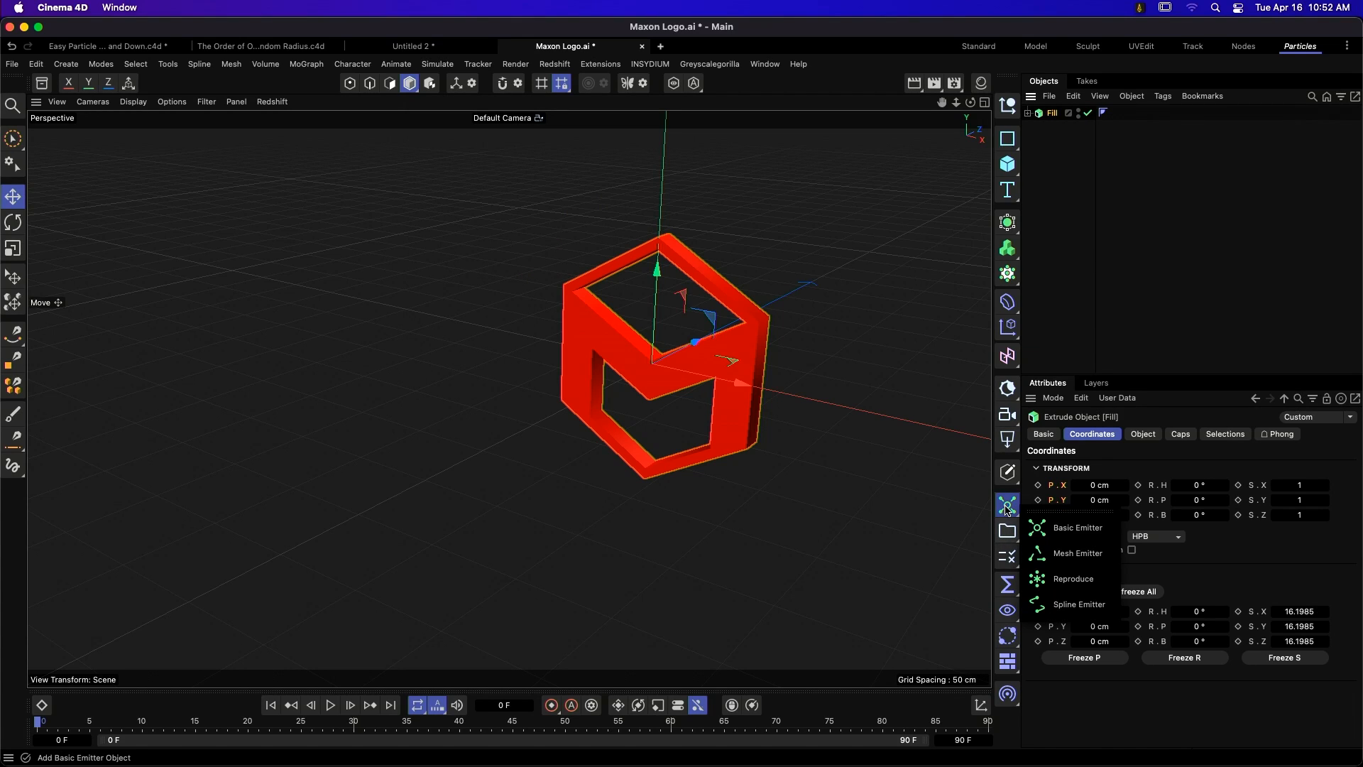
left_click(1085, 560)
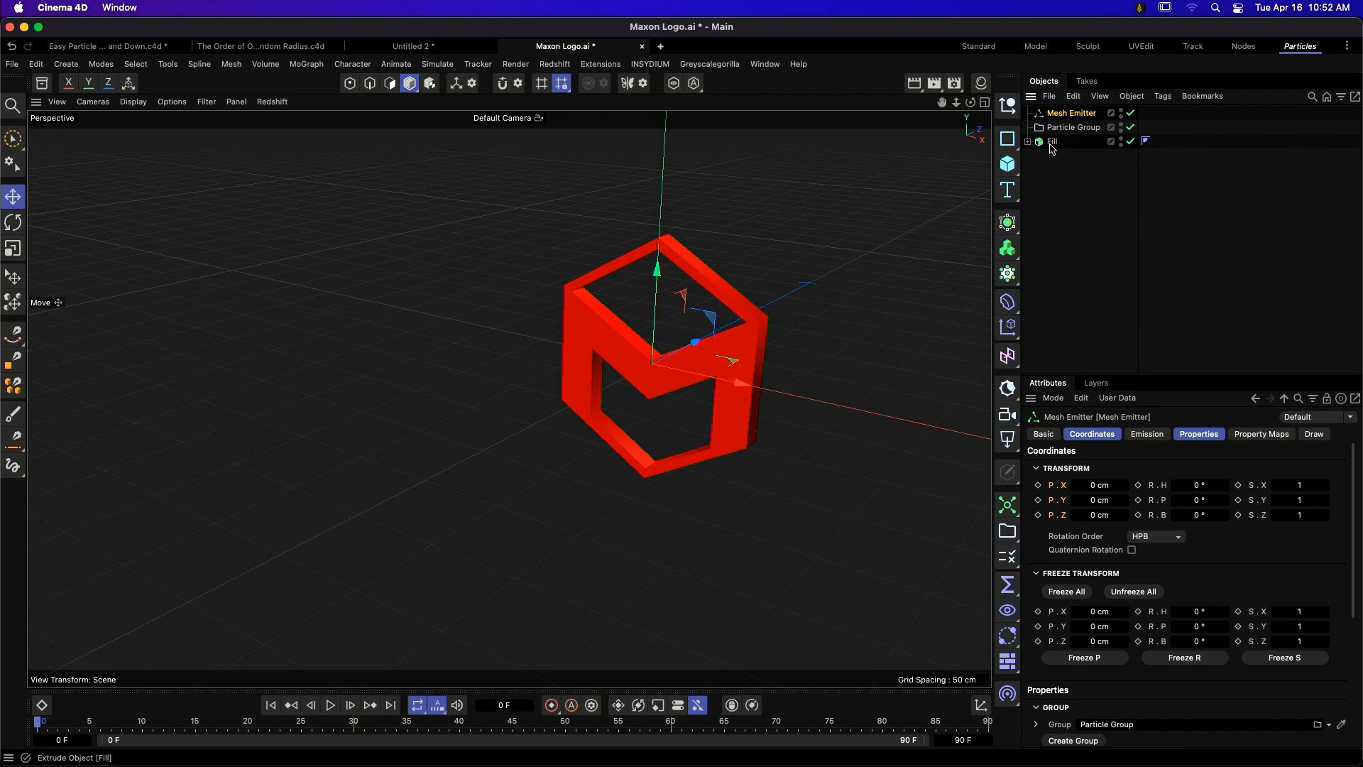
left_click(1149, 435)
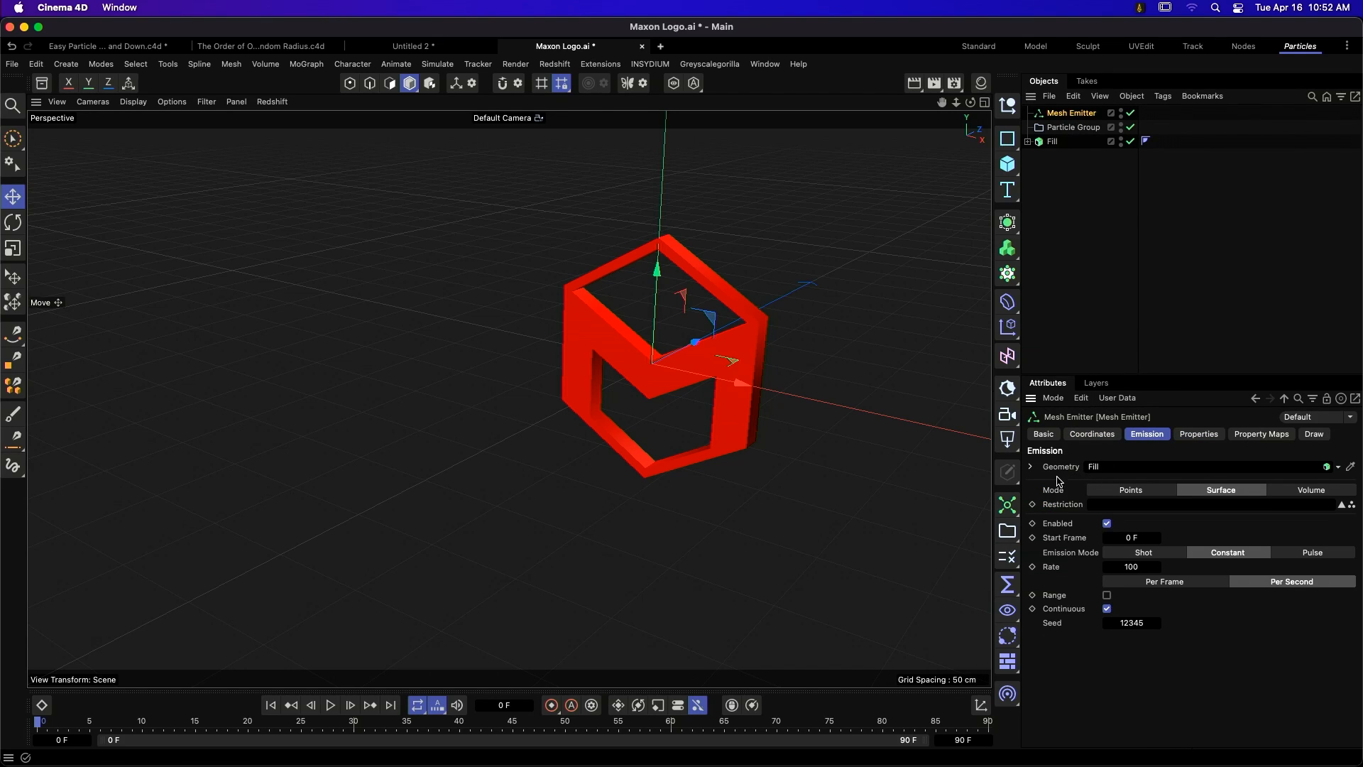
- Rename the Fill extrude as Maxon Logo and place it above the Mesh Emitter and Particle Group in the hierarchy
double_click(1055, 141)
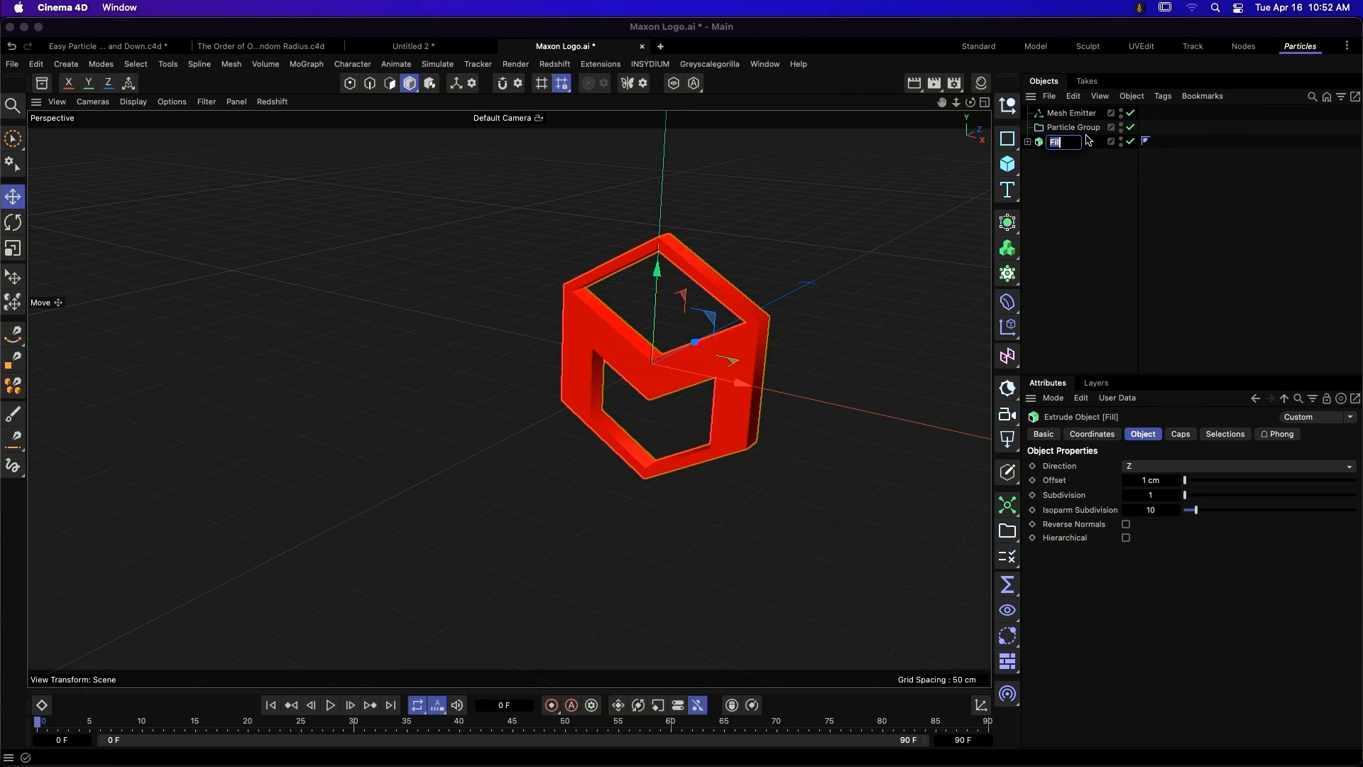
type("Maxo")
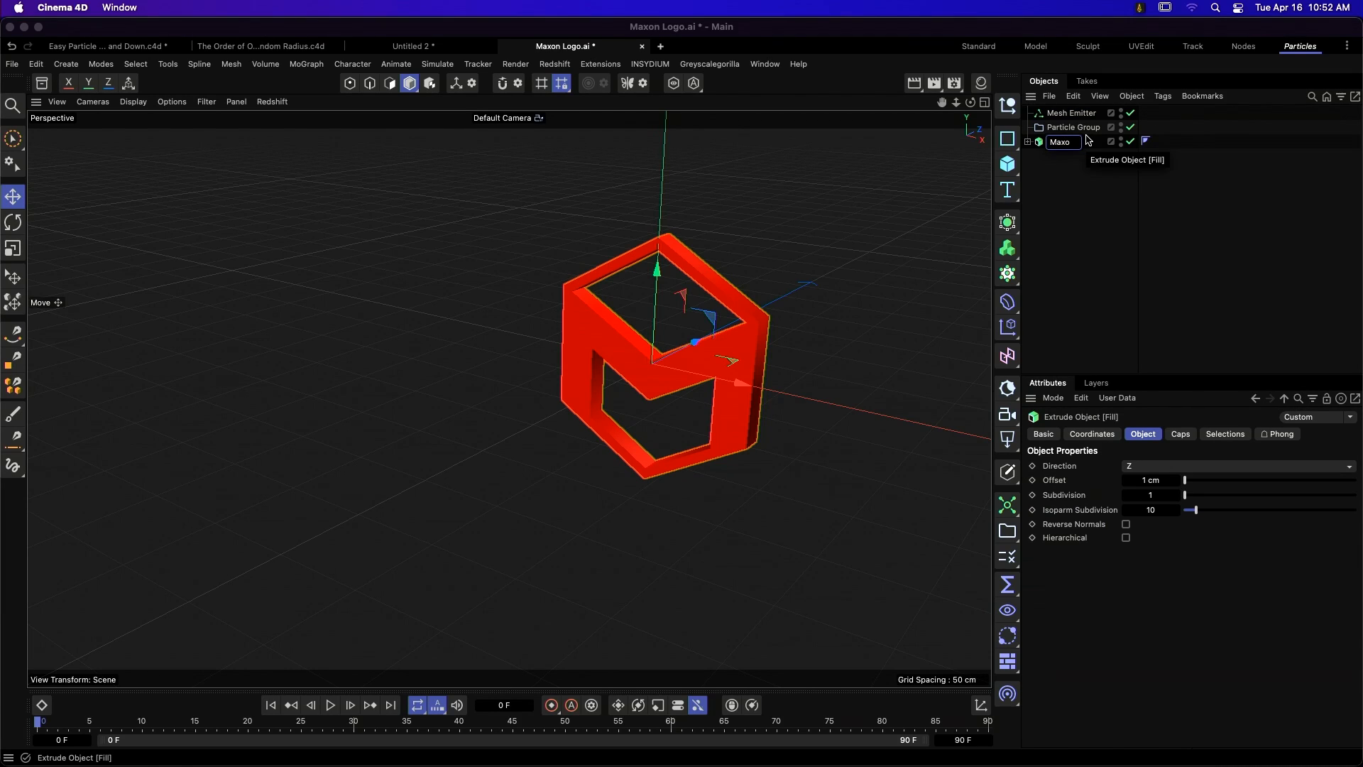
type("n Lo")
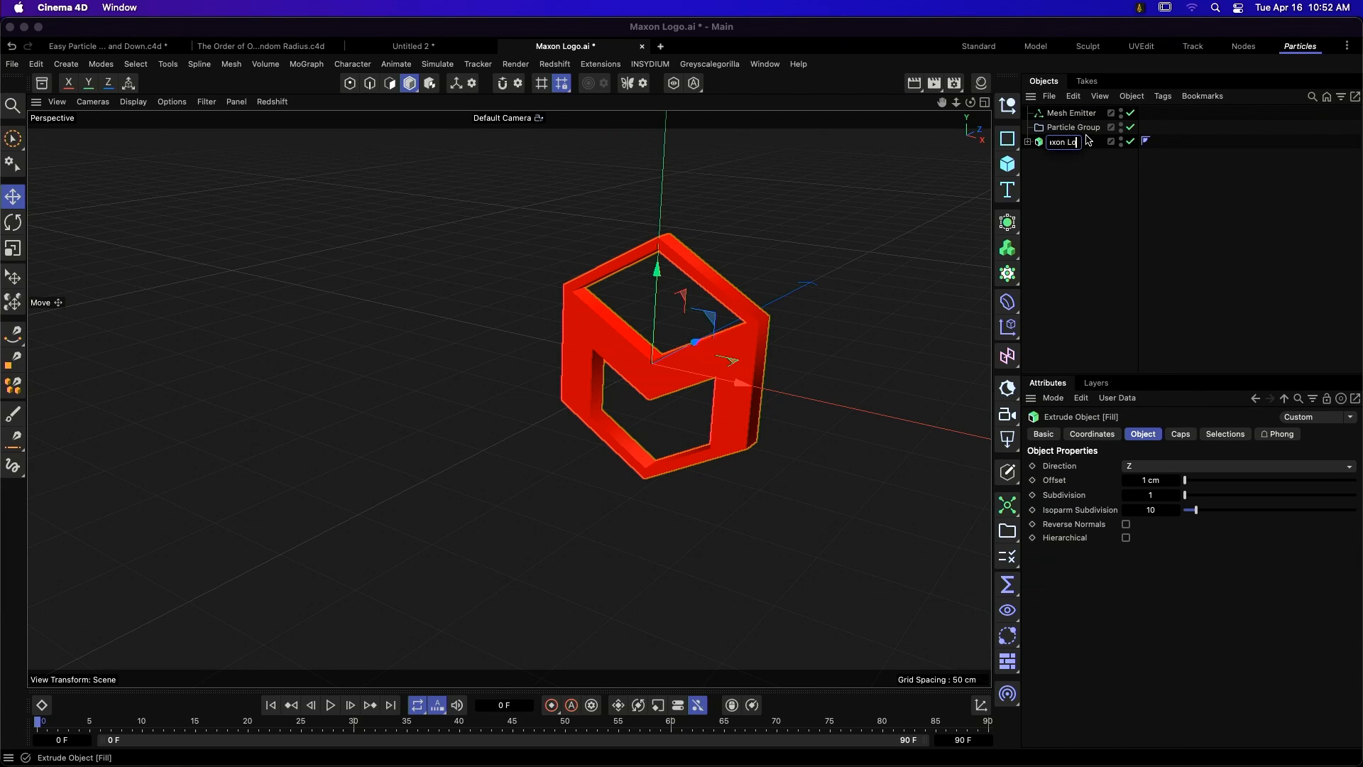
key("BackSpace")
key("BackSpace")
type("go")
key("Return")
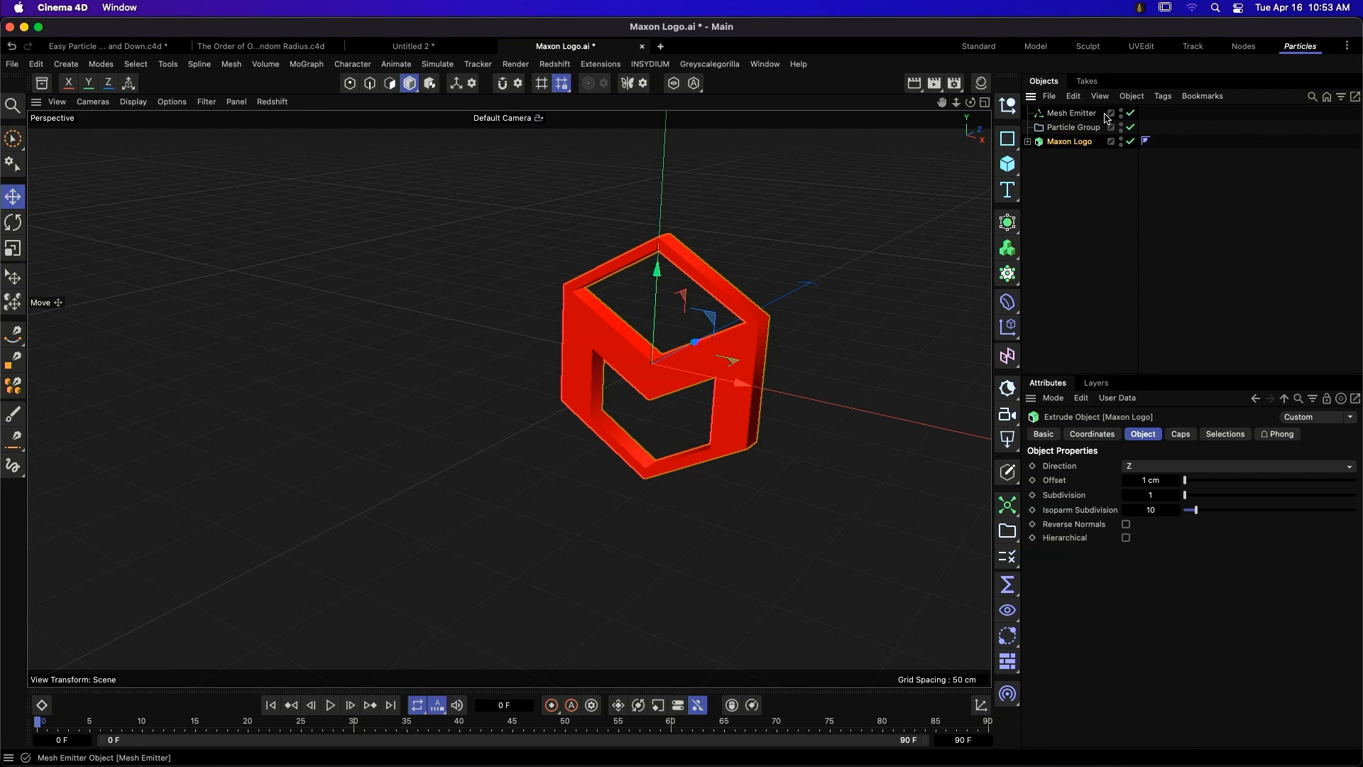
left_click_drag(1096, 112, 1079, 194)
left_click(1077, 176)
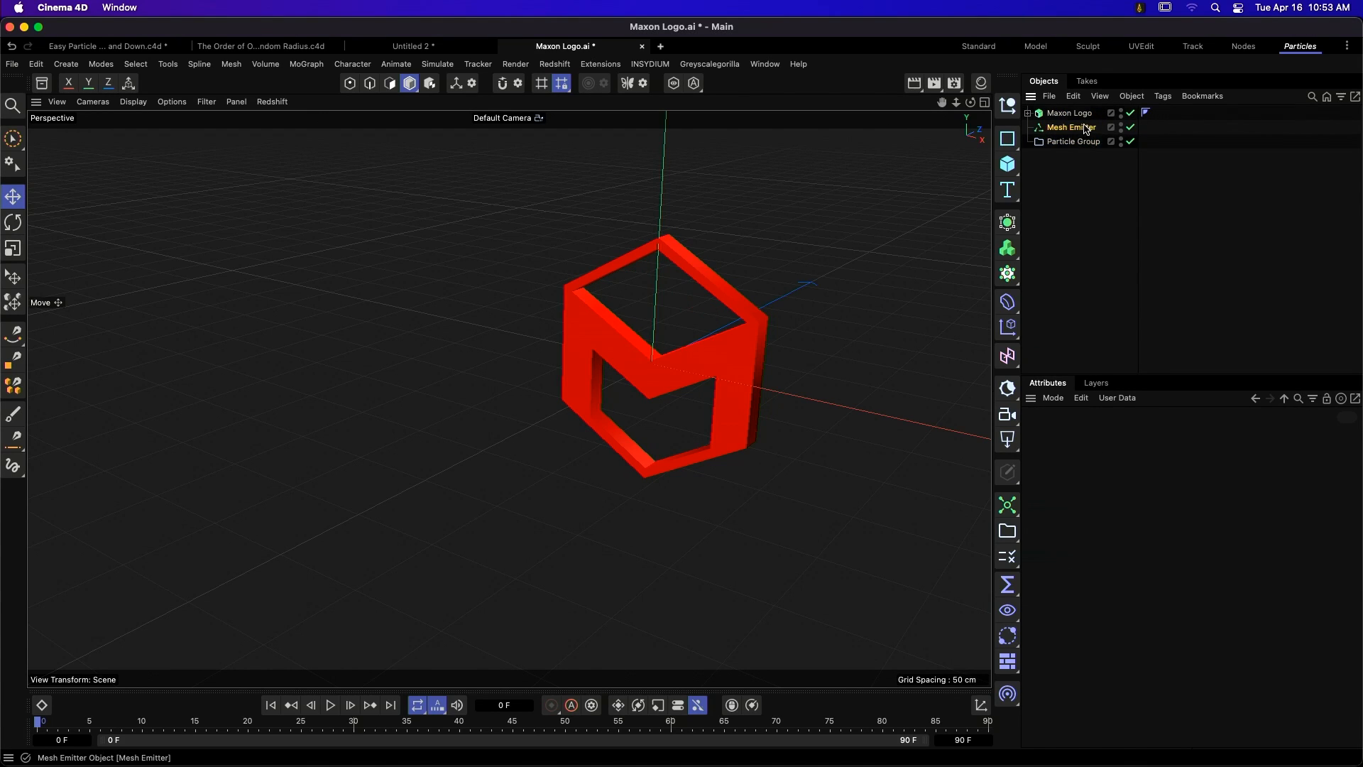
- Set the Mesh Emitter's emission mode to Shot with a count of 10000
left_click(1089, 127)
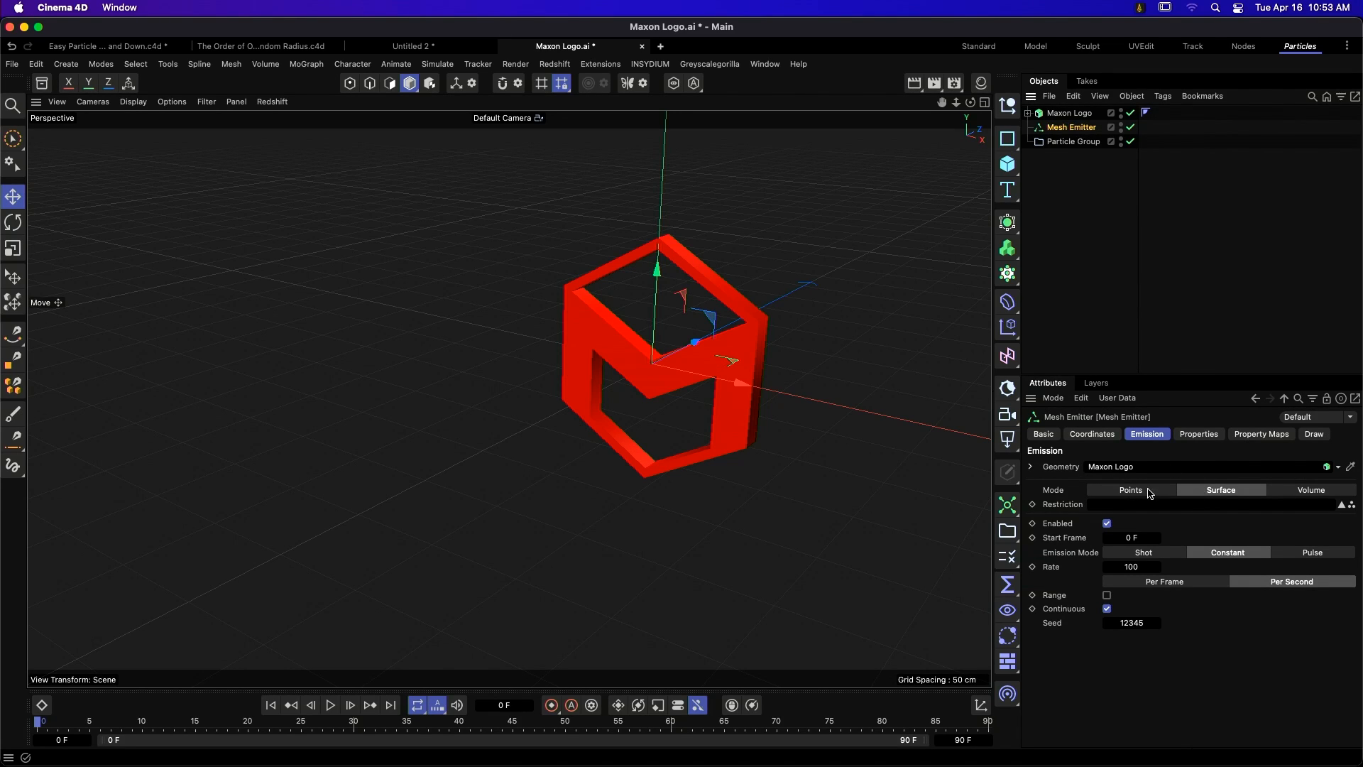
left_click(1157, 554)
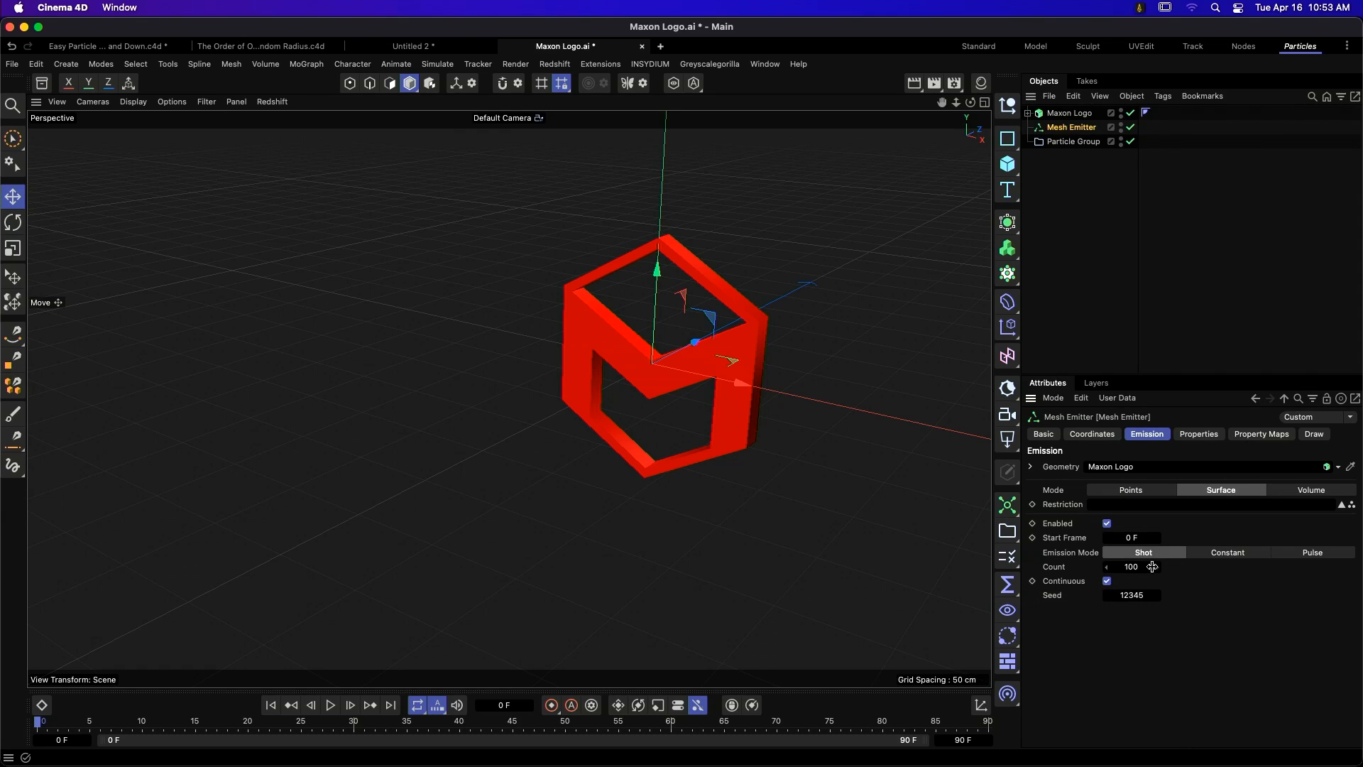
left_click(1143, 567)
type("00")
- Set the Mesh Emitter's particle speed to 0 cm and advance to frame 1 to emit the particles
left_click(1198, 433)
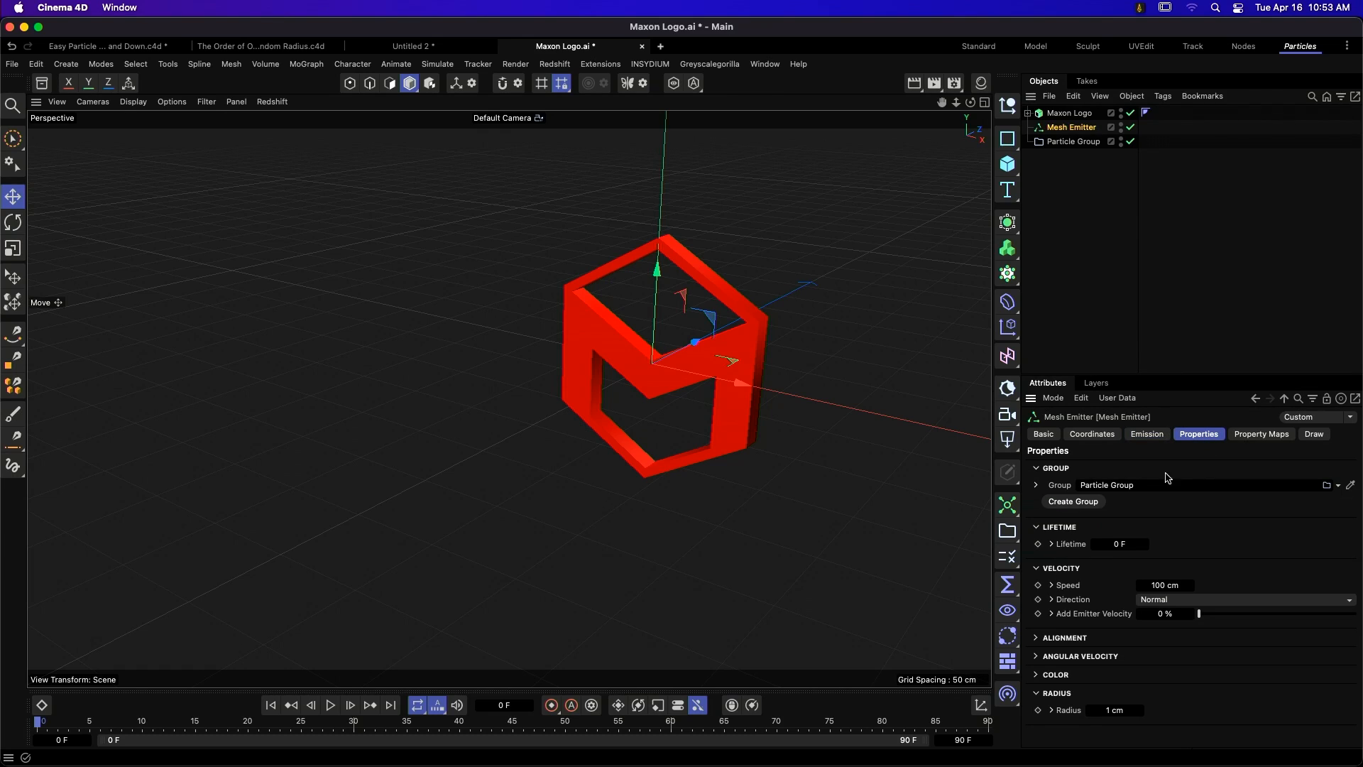
left_click(1172, 583)
type("0")
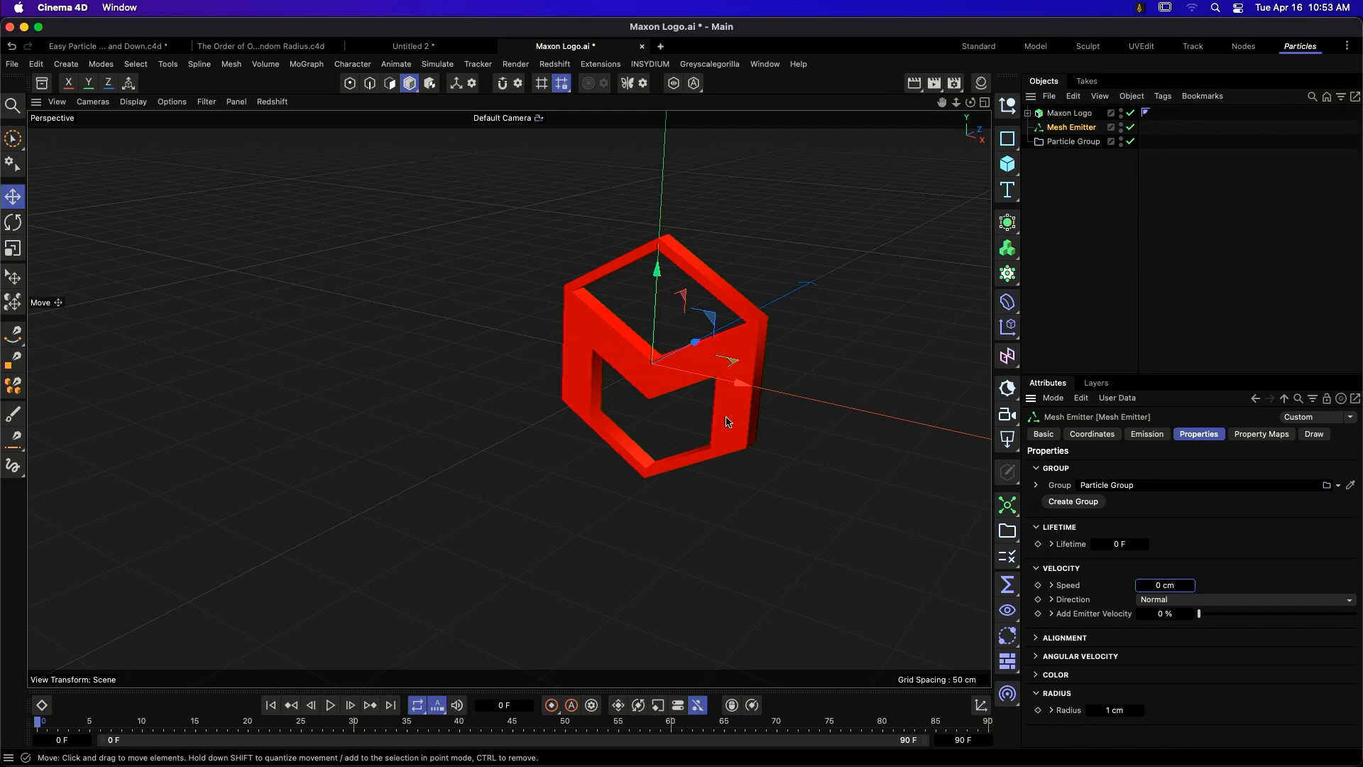
type("g")
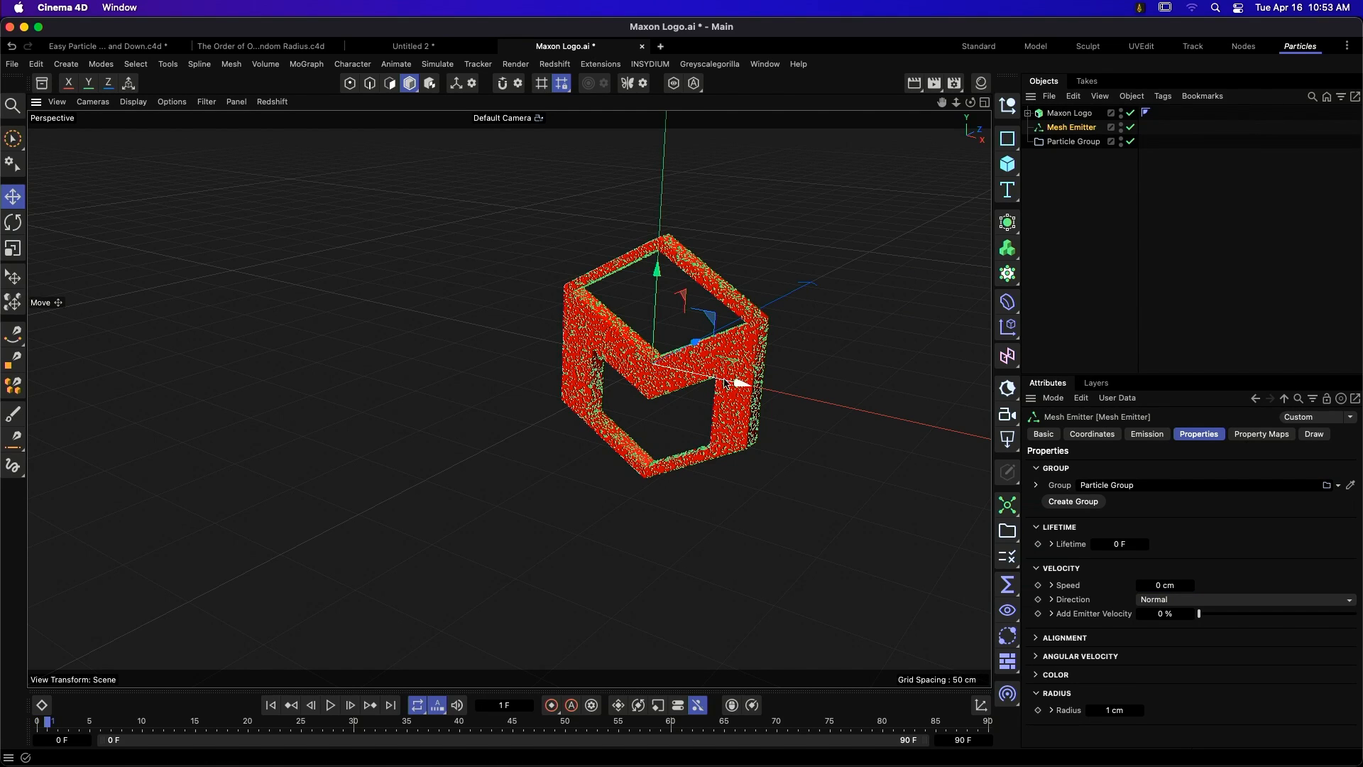
- Raise the Mesh Emitter's shot count to 100000
left_click(1147, 434)
left_click(1149, 566)
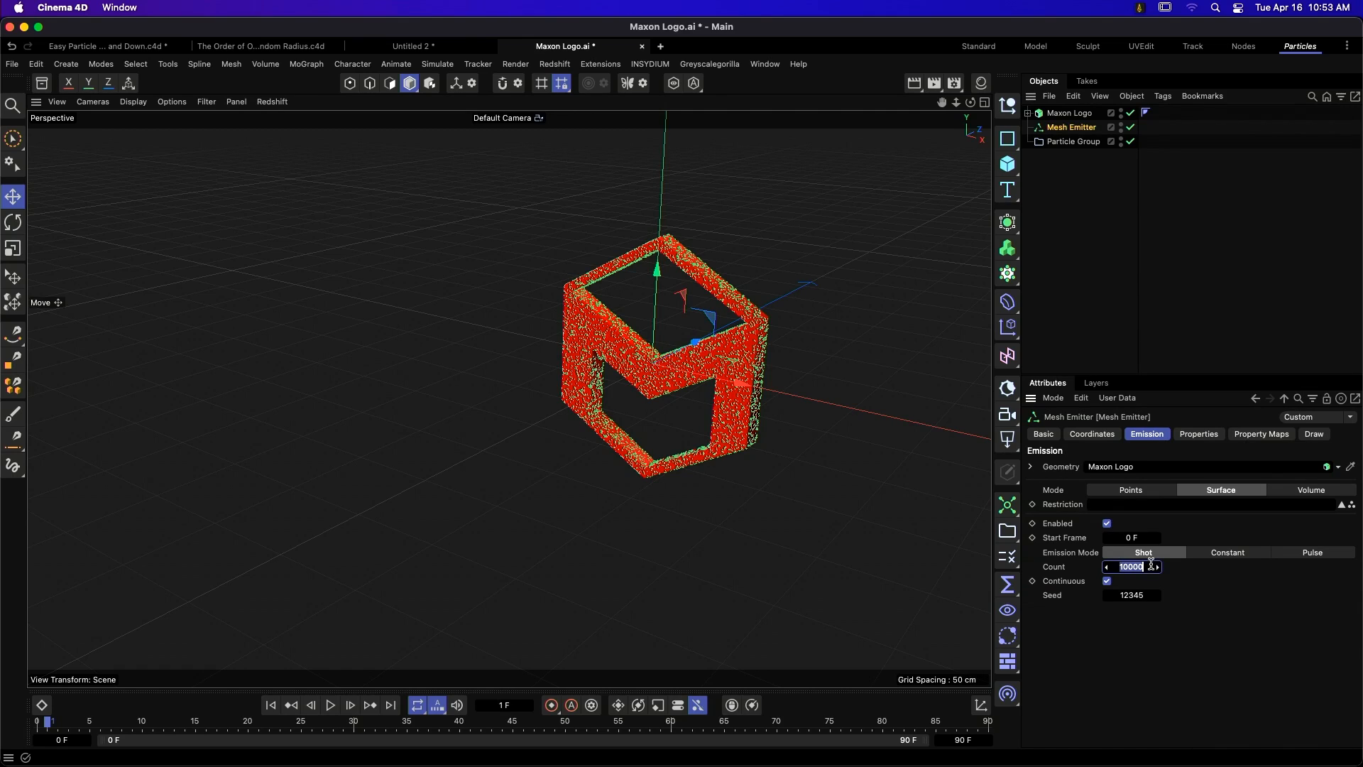
left_click(1151, 567)
type("0")
- Set the Mesh Emitter's constant particle color to pure red, RGB 255, 0, 0
left_click(1210, 438)
left_click(1053, 676)
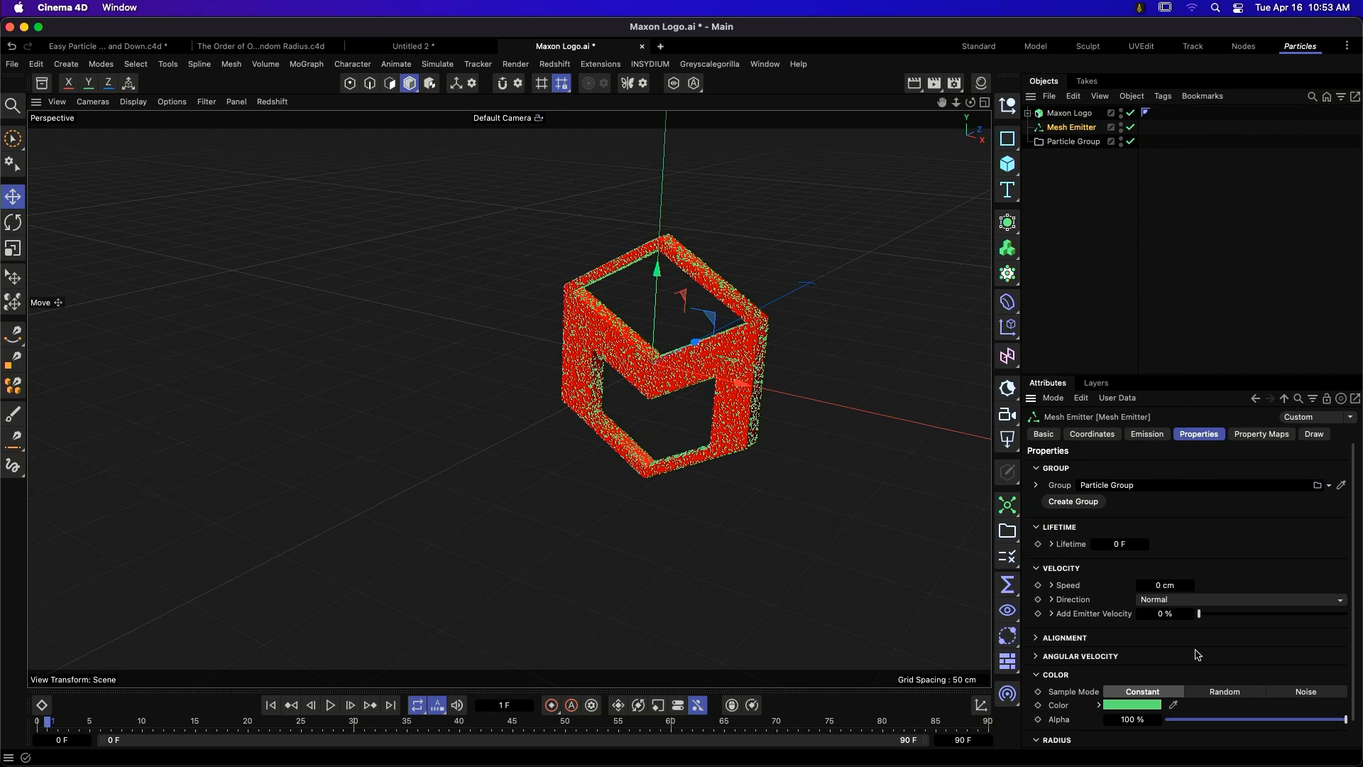
scroll(1108, 687, "down", 1)
left_click(1129, 678)
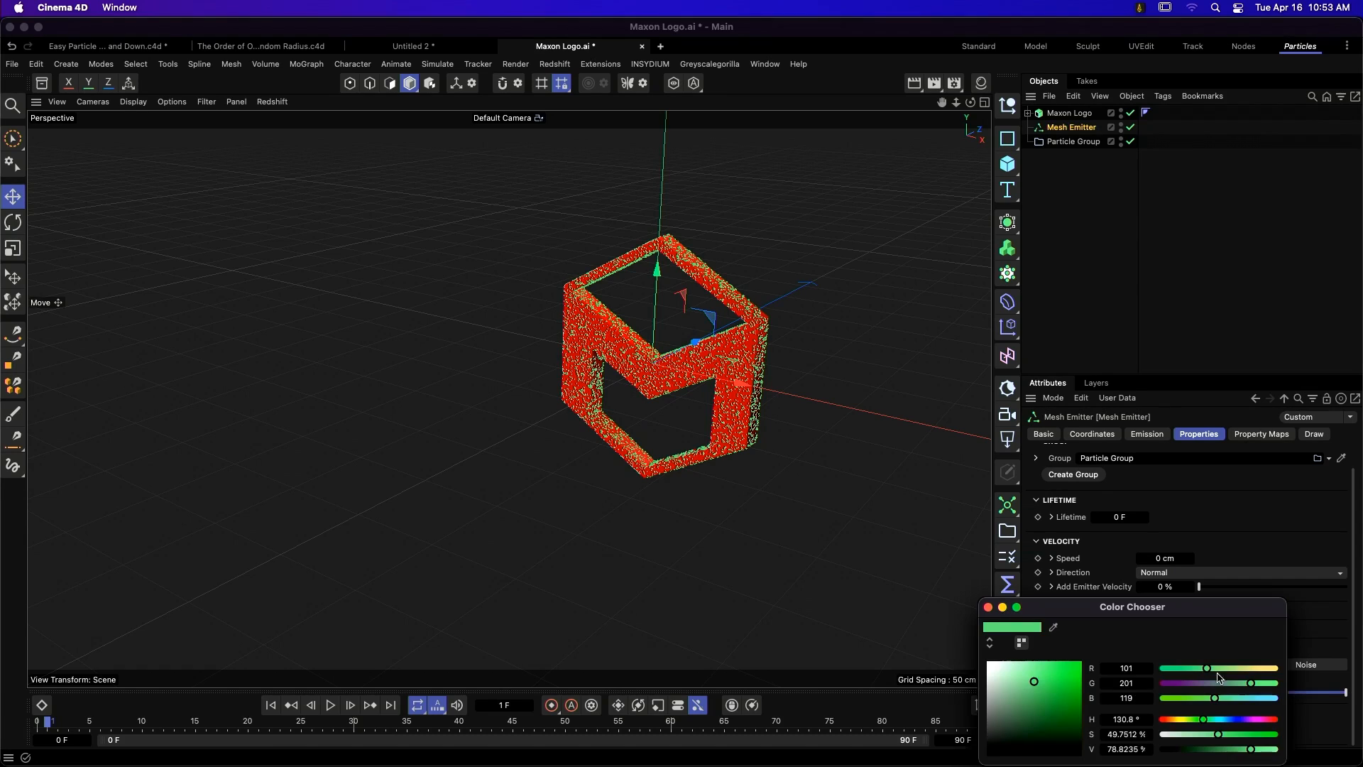
mouse_move(1258, 720)
left_mouse_down()
mouse_move(1279, 720)
mouse_move(1279, 734)
left_mouse_up()
left_click_drag(1263, 749, 1279, 749)
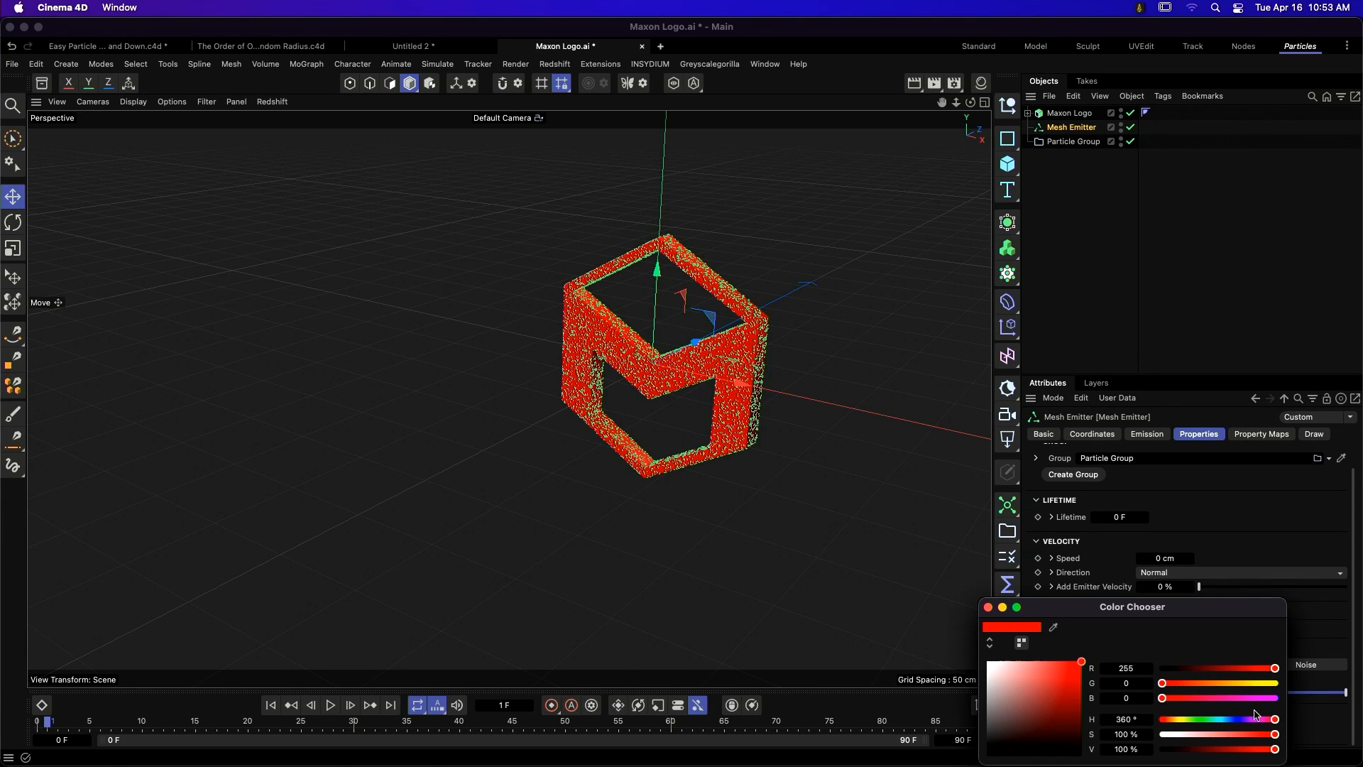
left_click(987, 606)
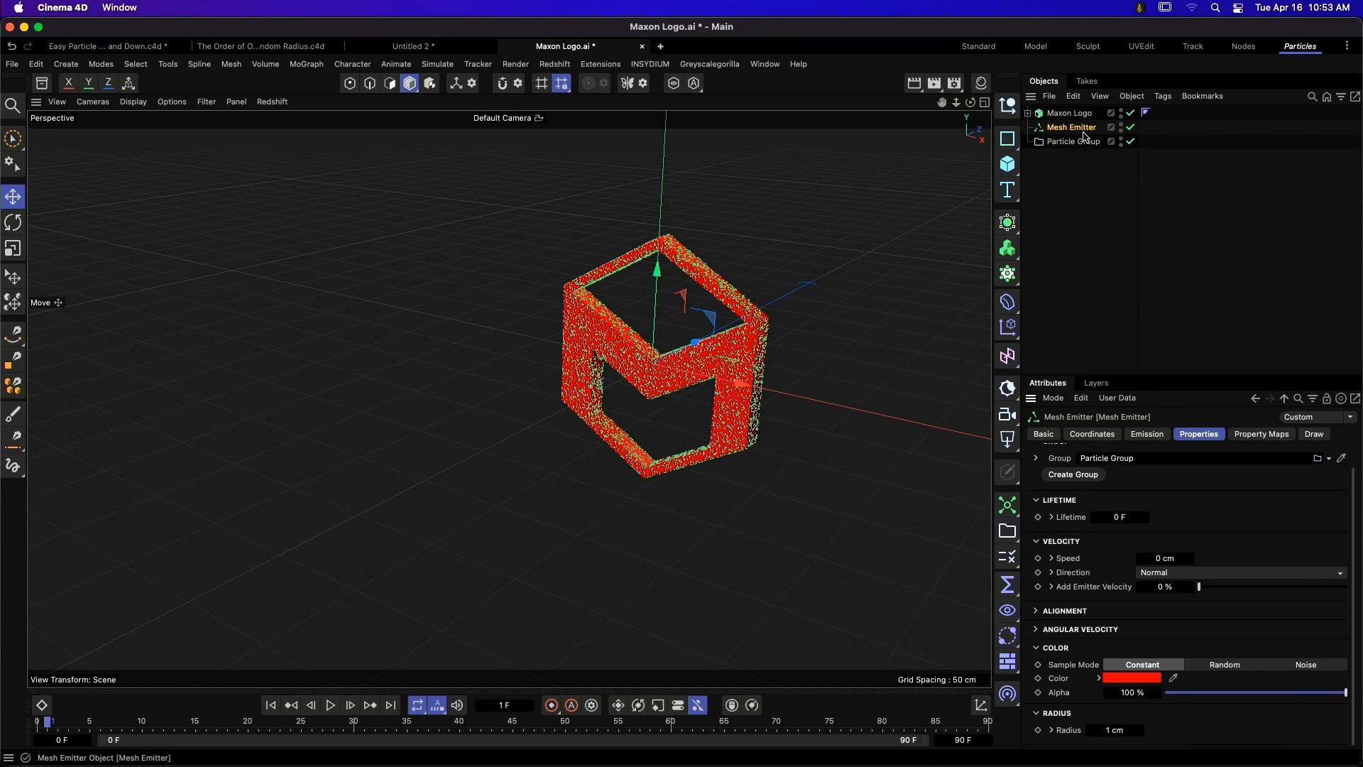
- Hide the Maxon Logo extrude and restart the simulation, advancing to frame 1 to view the red particles alone
double_click(1121, 115, "alt")
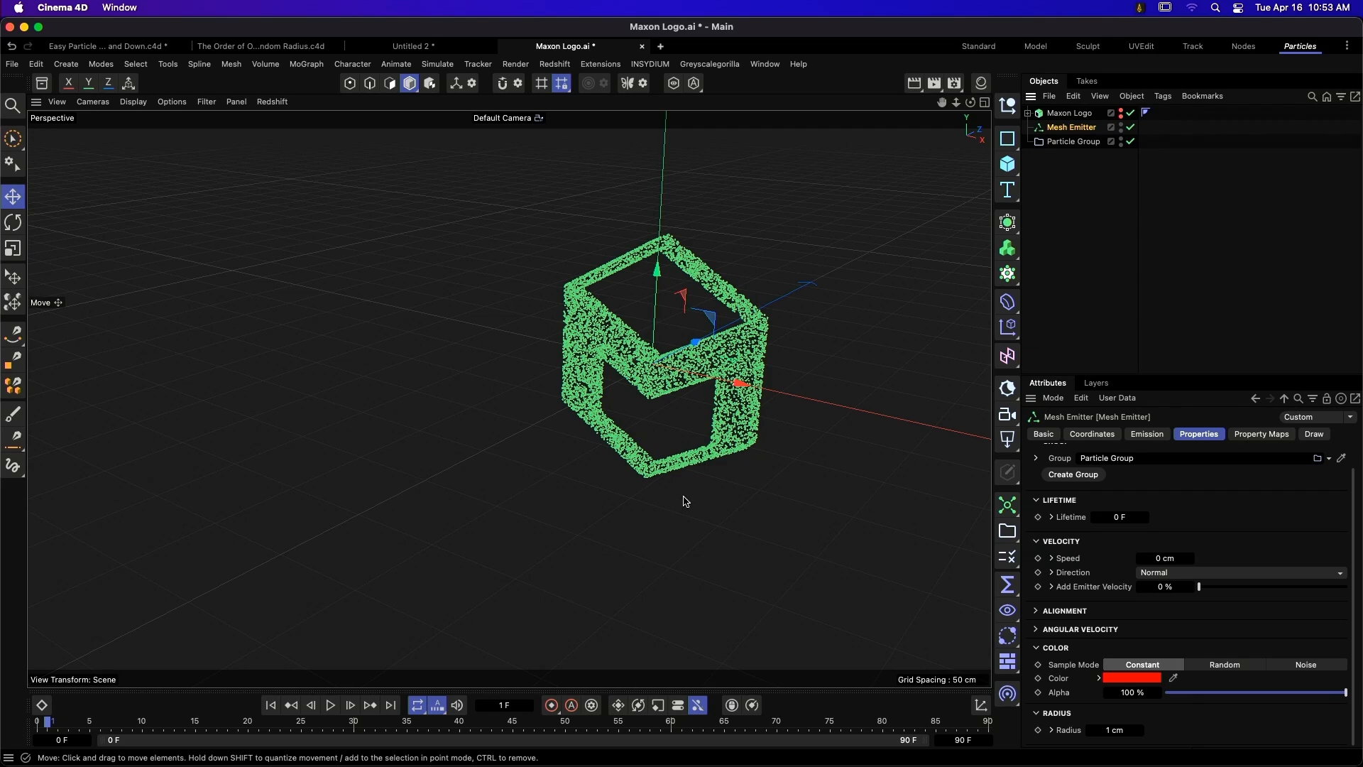
key("shift+f")
key("g")
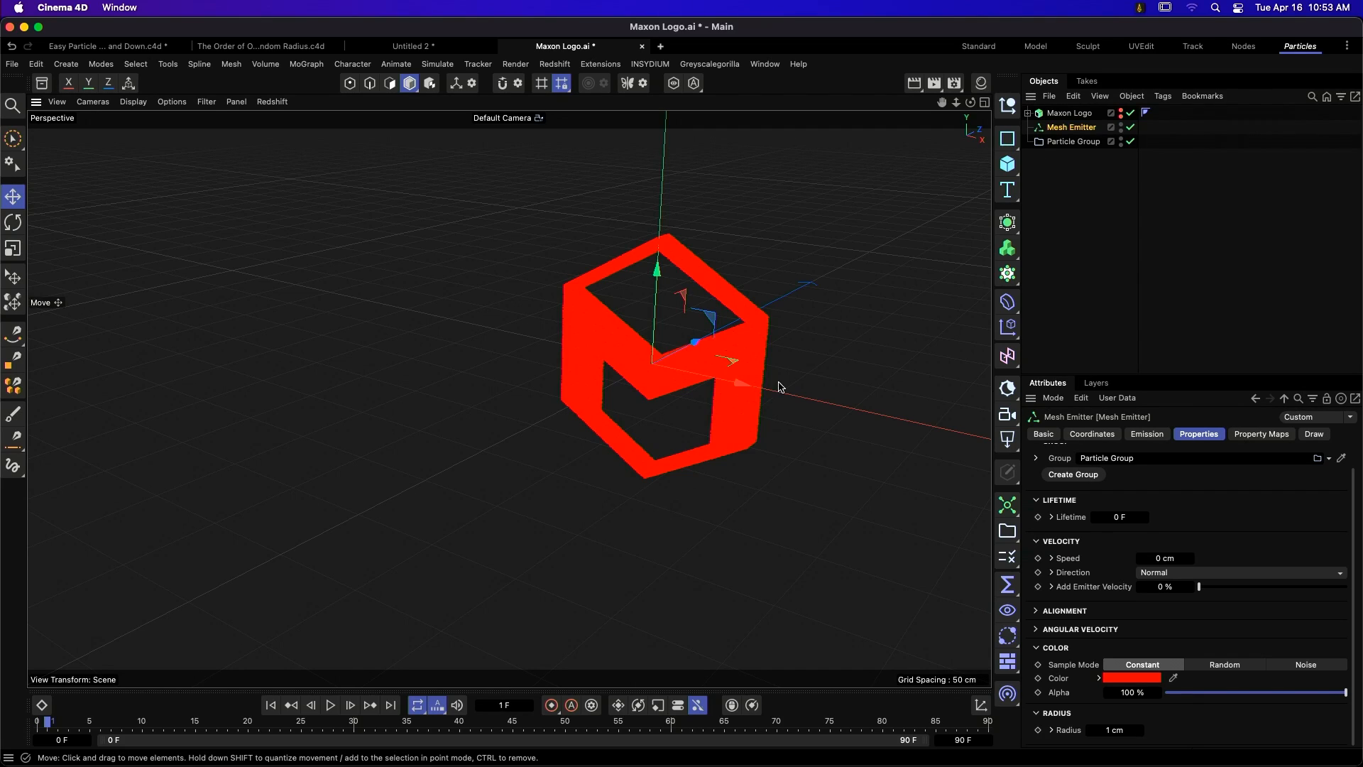
mouse_move(752, 339)
left_mouse_down("alt")
mouse_move(849, 298)
mouse_move(742, 325)
left_mouse_up("alt")
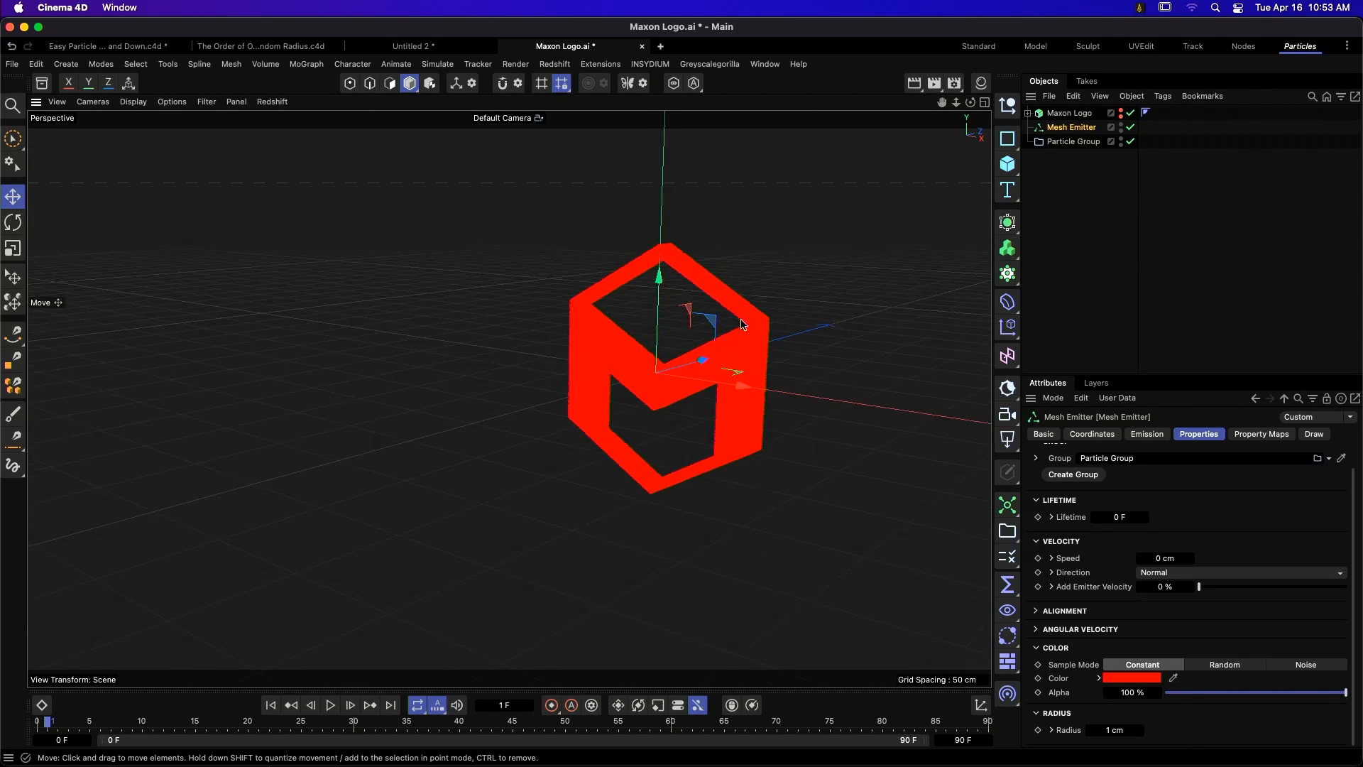
mouse_move(731, 320)
right_mouse_down("alt")
mouse_move(840, 256)
mouse_move(803, 291)
mouse_move(821, 285)
mouse_move(738, 321)
right_mouse_up("alt")
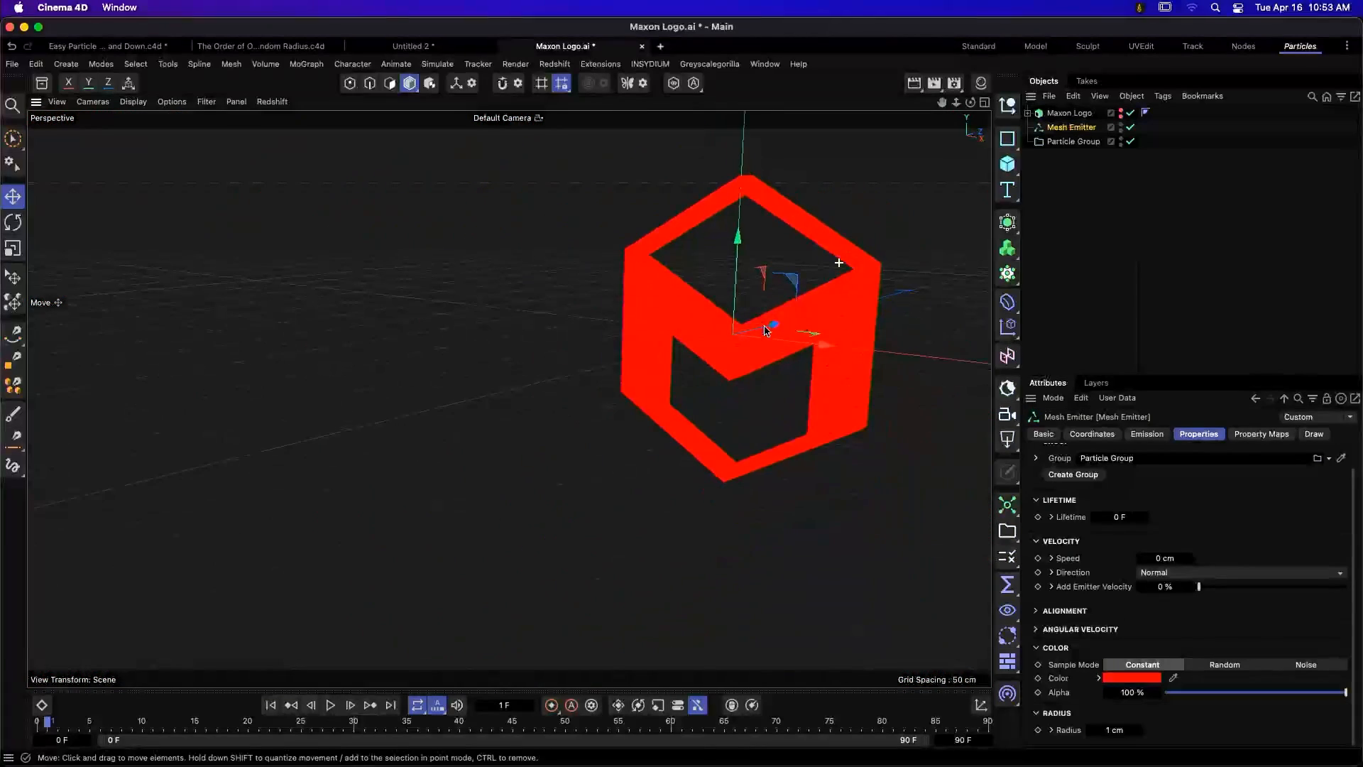
middle_click_drag(802, 327, 660, 352, "alt")
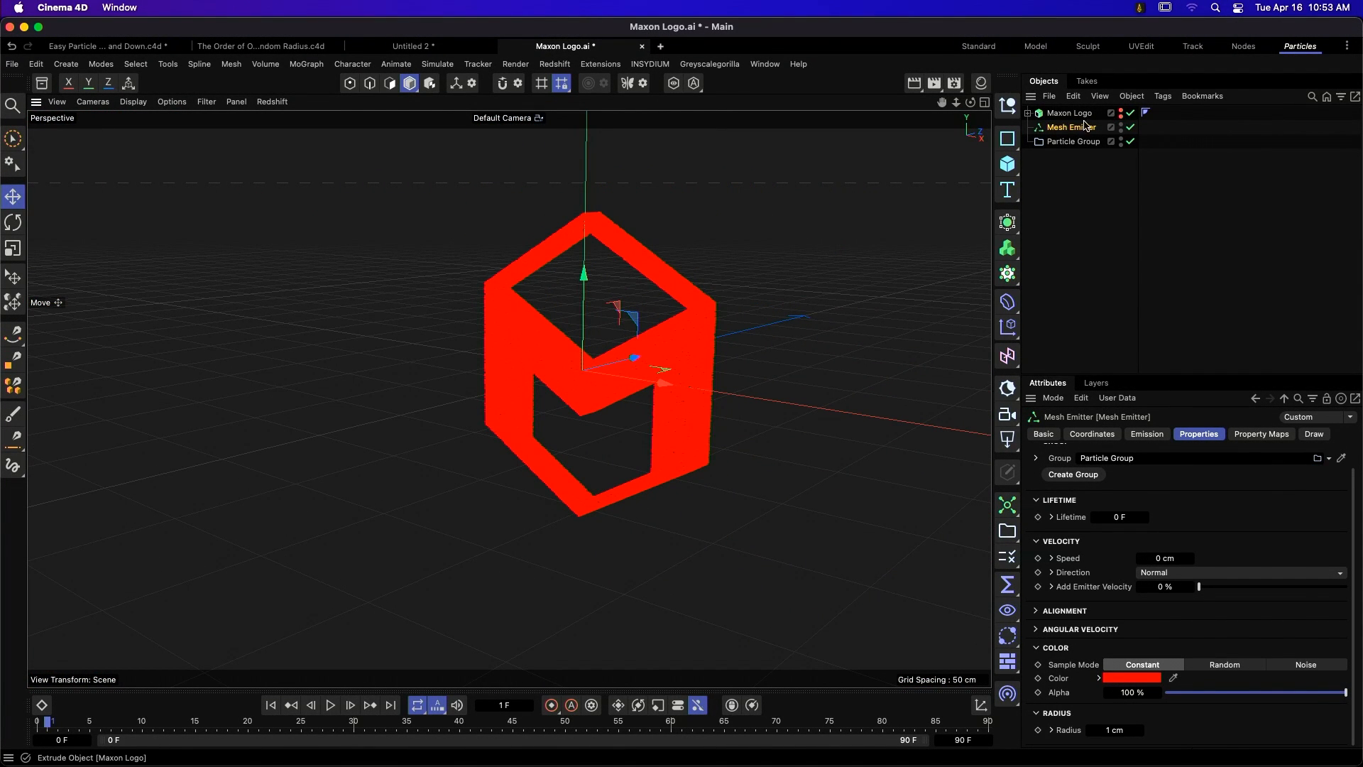
- Disable the Mesh Emitter and Particle Group, and make the Maxon Logo extrude visible again
left_click(1121, 140)
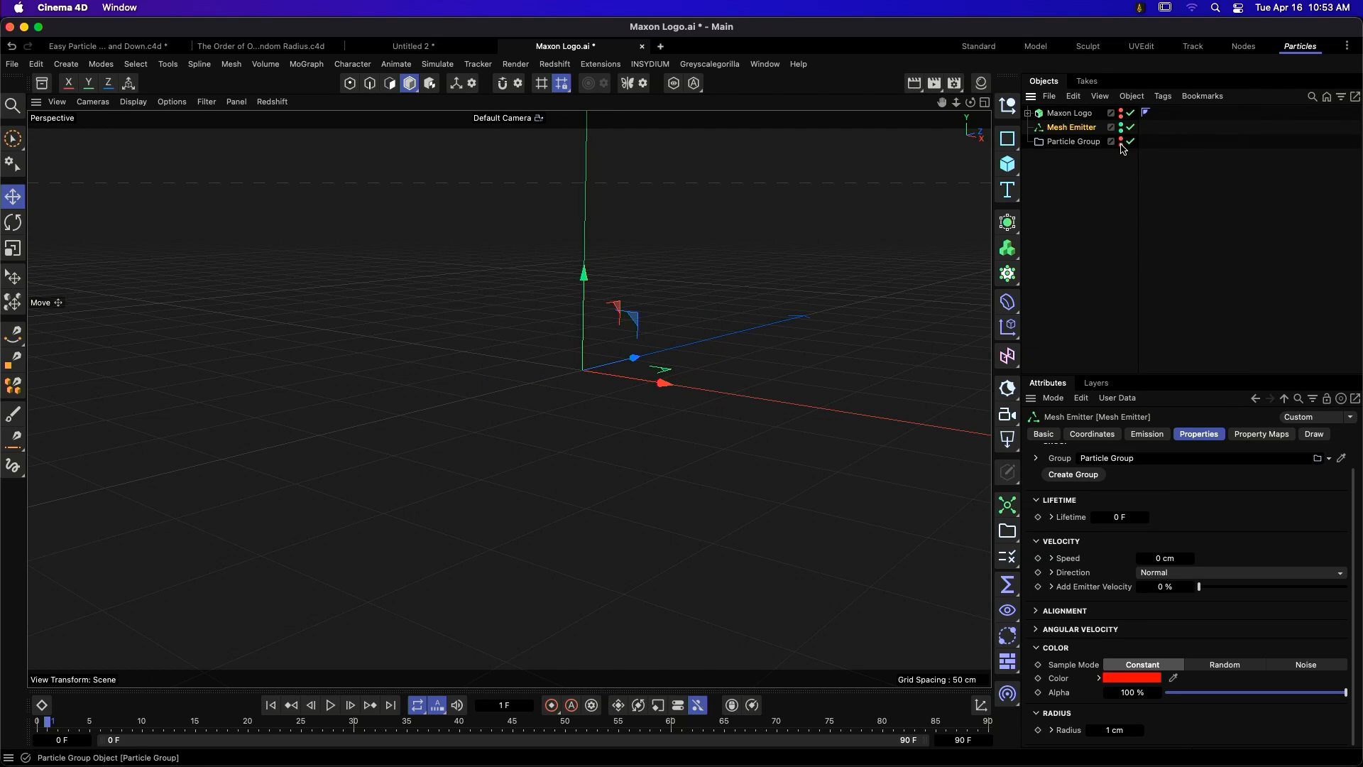
left_click(1121, 142, "alt")
left_click_drag(1130, 127, 1130, 141)
left_click(1121, 114, "alt")
- Try rotating the Maxon Logo extrude's heading to -3° and undo the rotation
left_click(1069, 114)
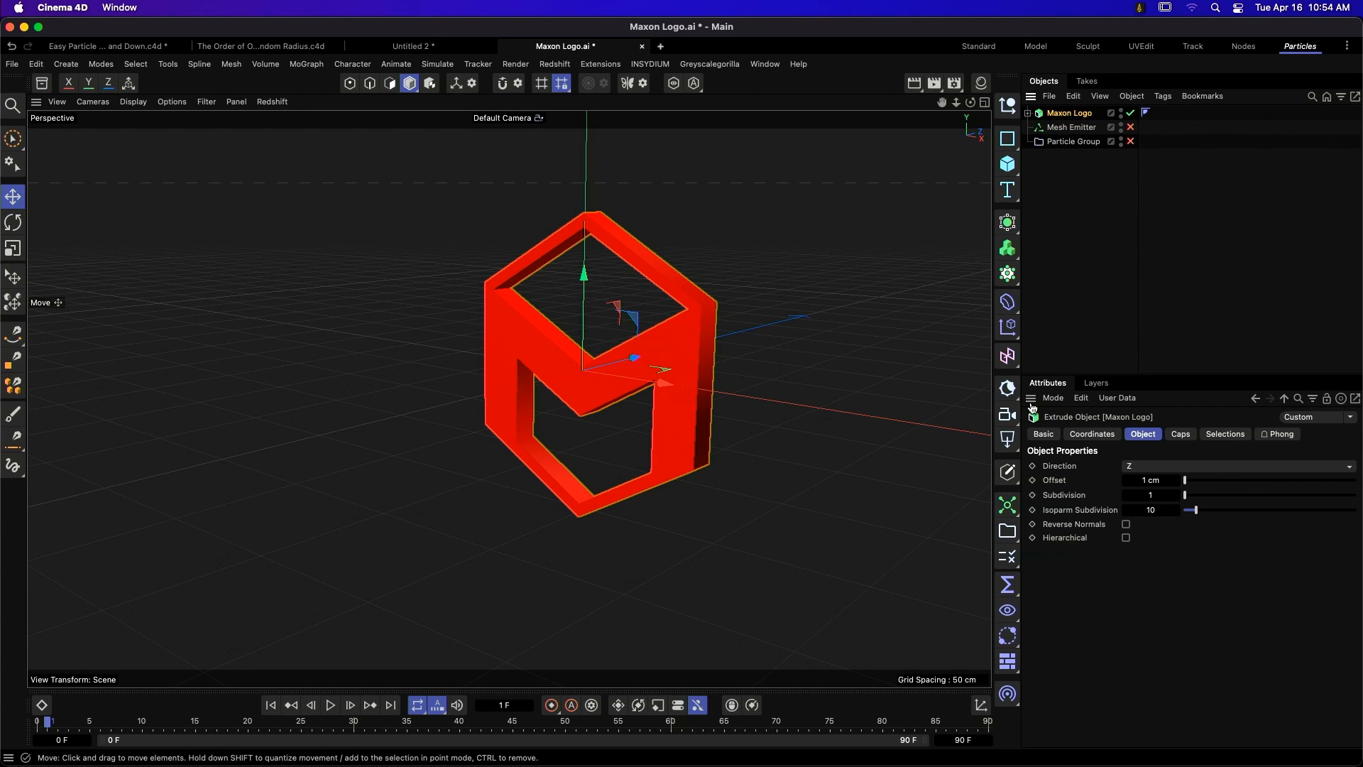
left_click(1112, 433)
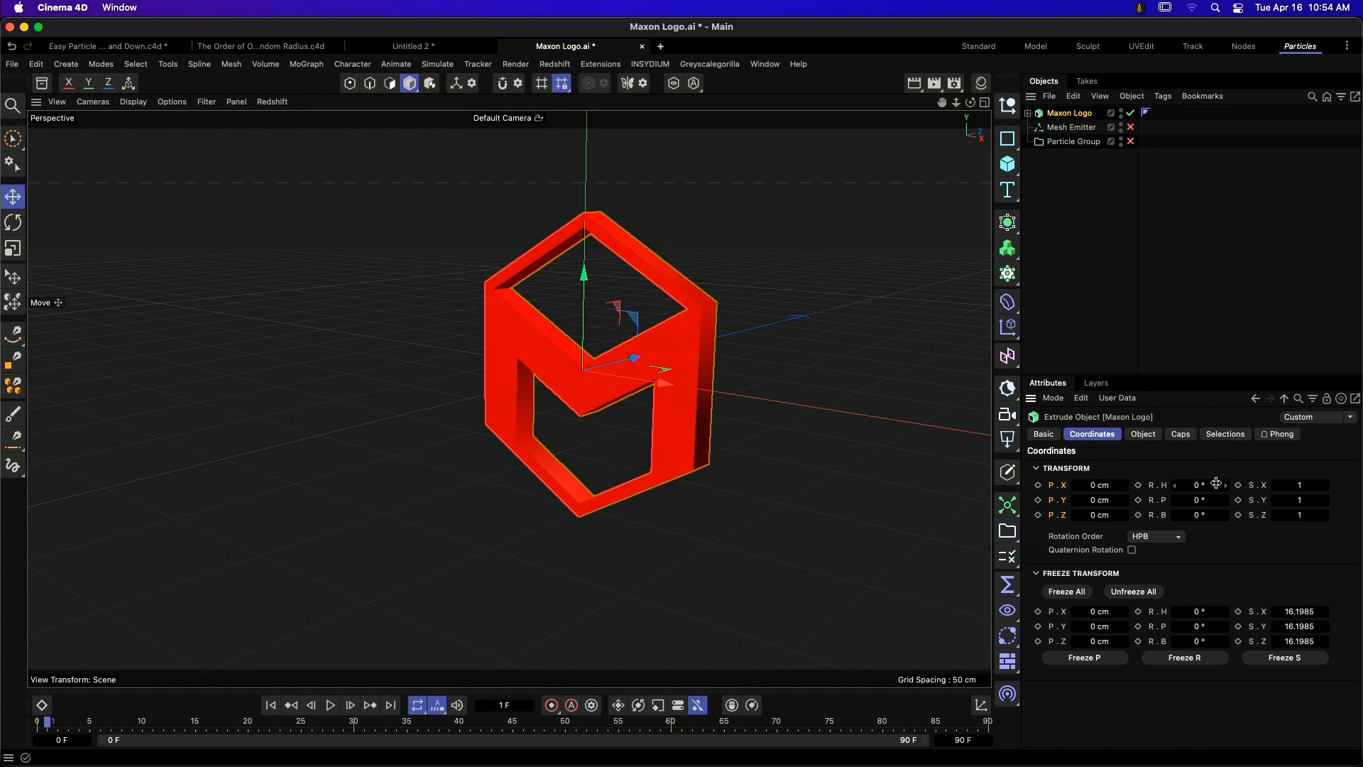
mouse_move(1209, 482)
left_mouse_down()
mouse_move(1178, 482)
mouse_move(1207, 482)
left_mouse_up()
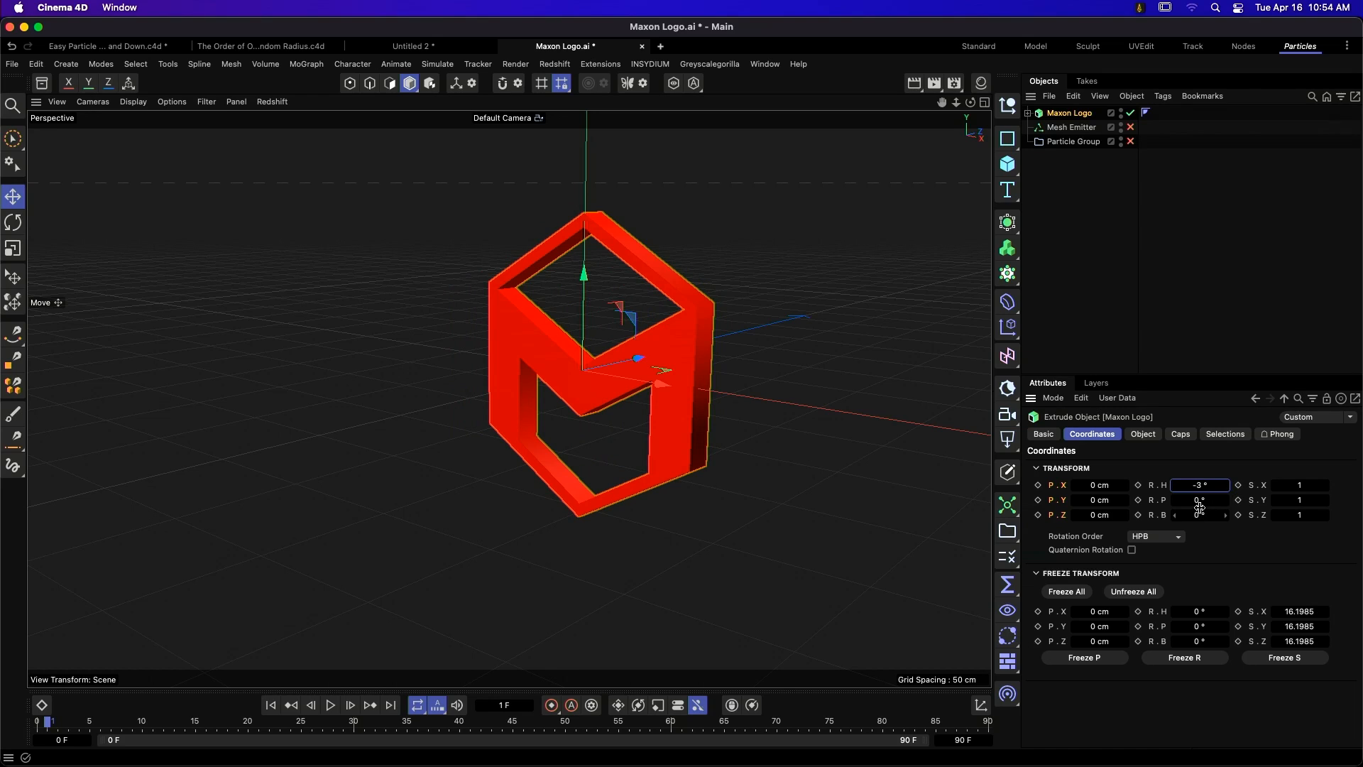
key("super+z")
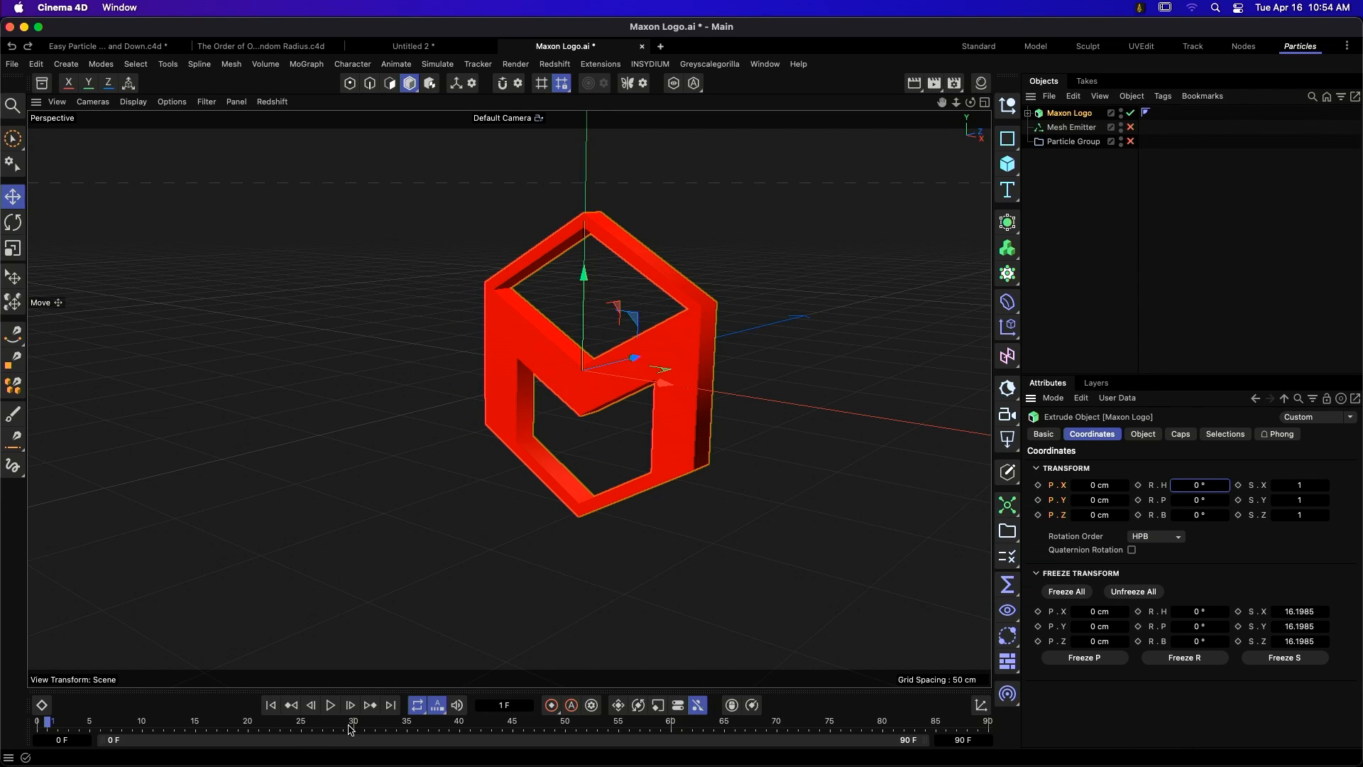
- Keyframe the Maxon Logo extrude's heading rotation at 0° on frame 20 and 90° on frame 0
left_click(248, 725)
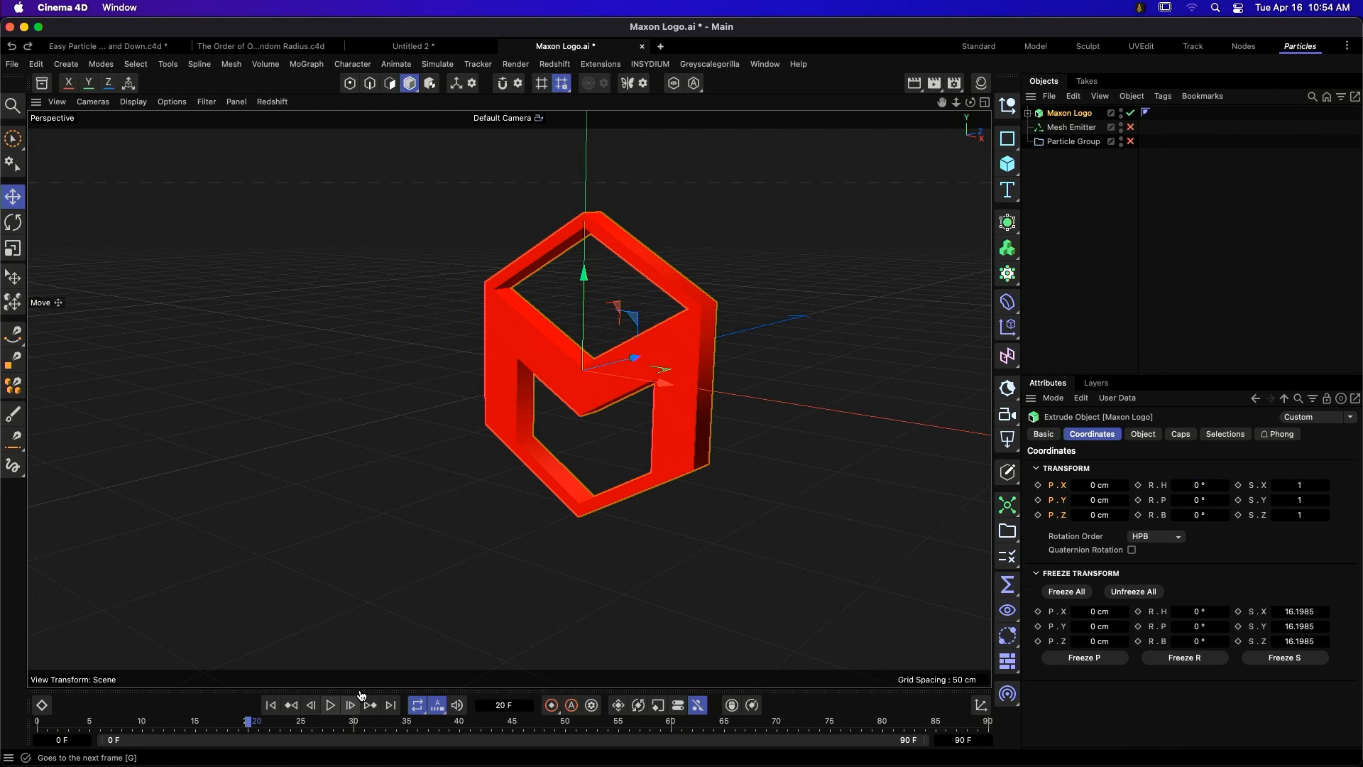
left_click(1138, 485)
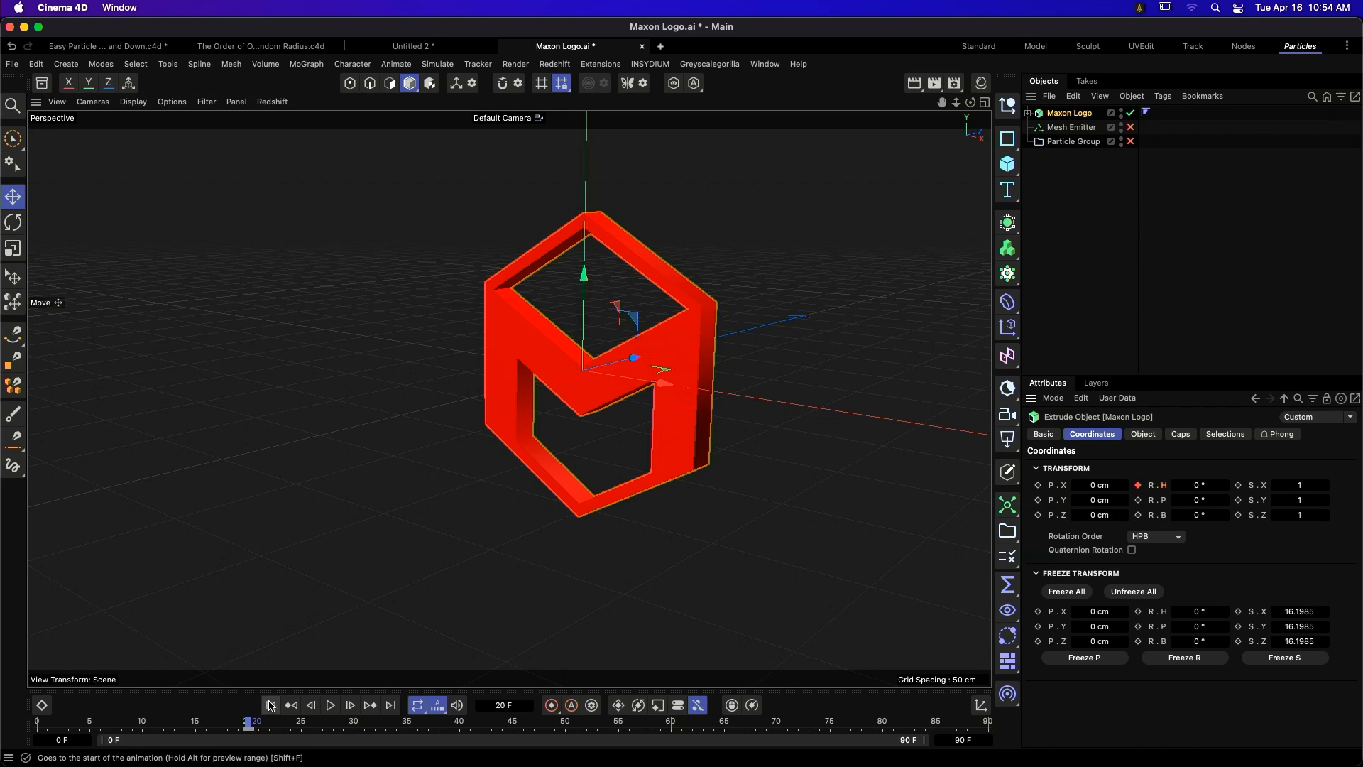
left_click(270, 706)
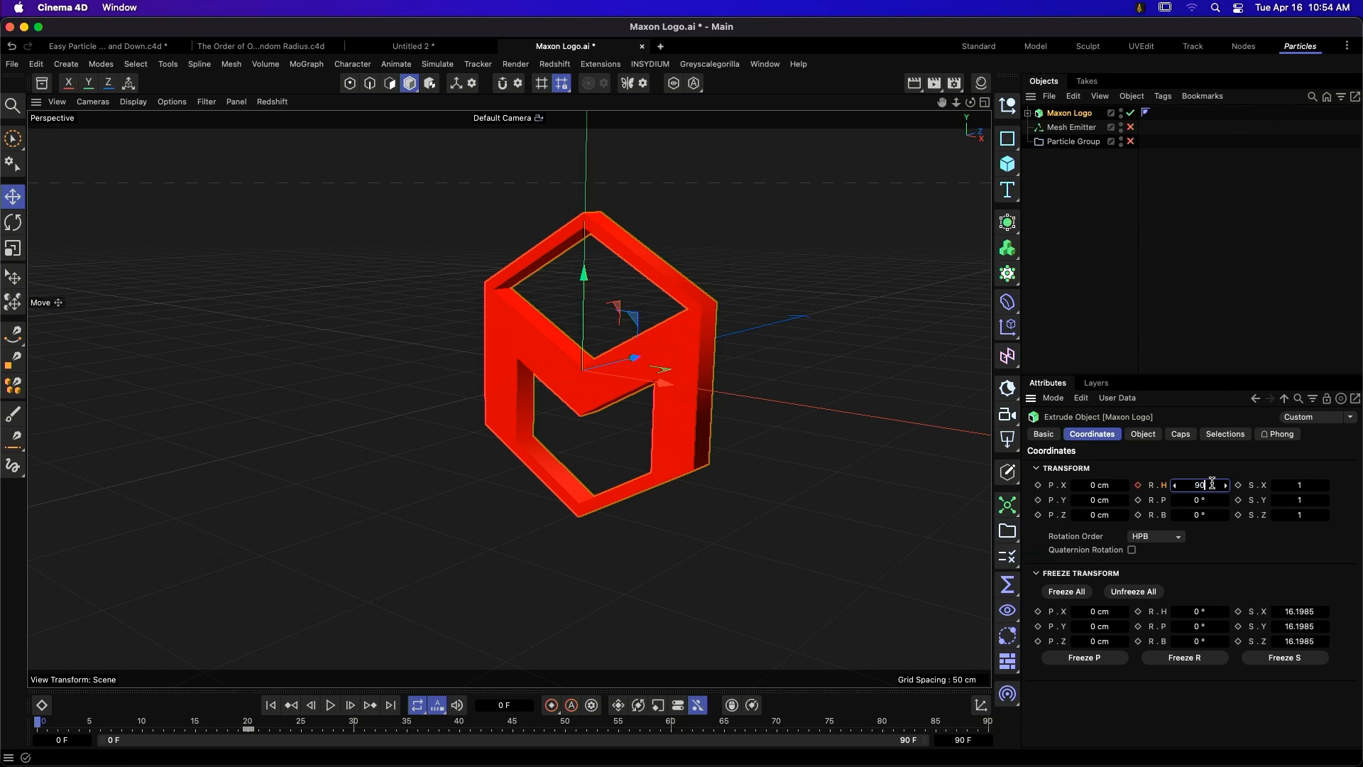
key("Return")
left_click(1138, 485)
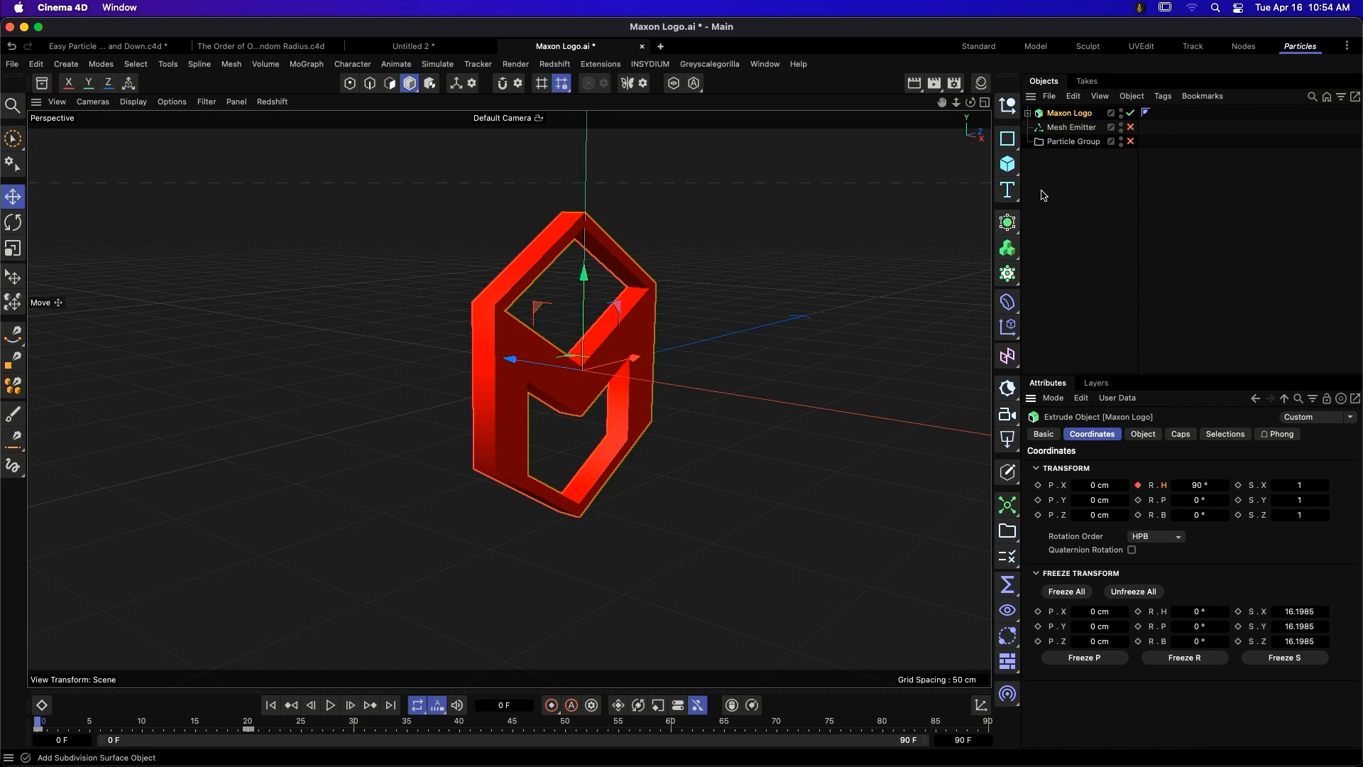
- Re-enable the Mesh Emitter and Particle Group, and play the rotation to frame 23 to check how the particles behave
left_click_drag(1131, 127, 1131, 141)
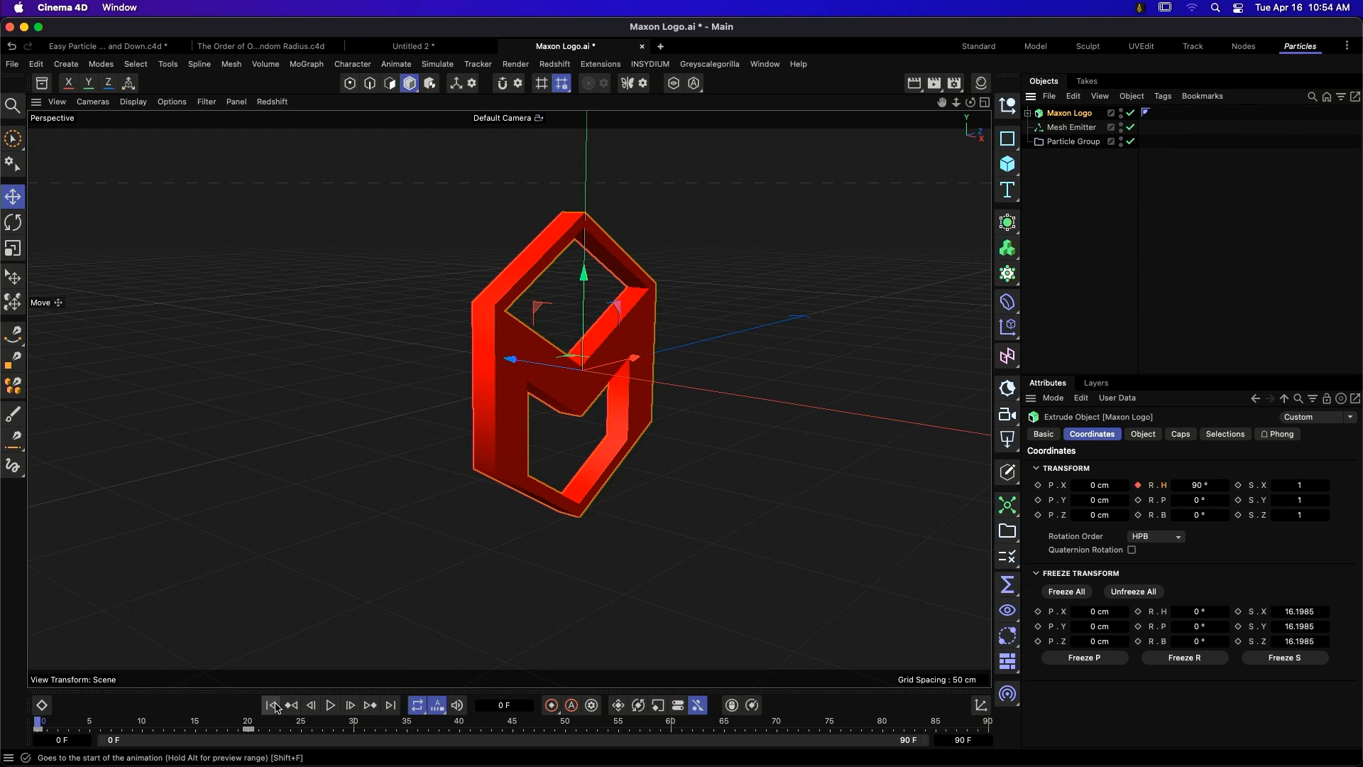
left_click(332, 705)
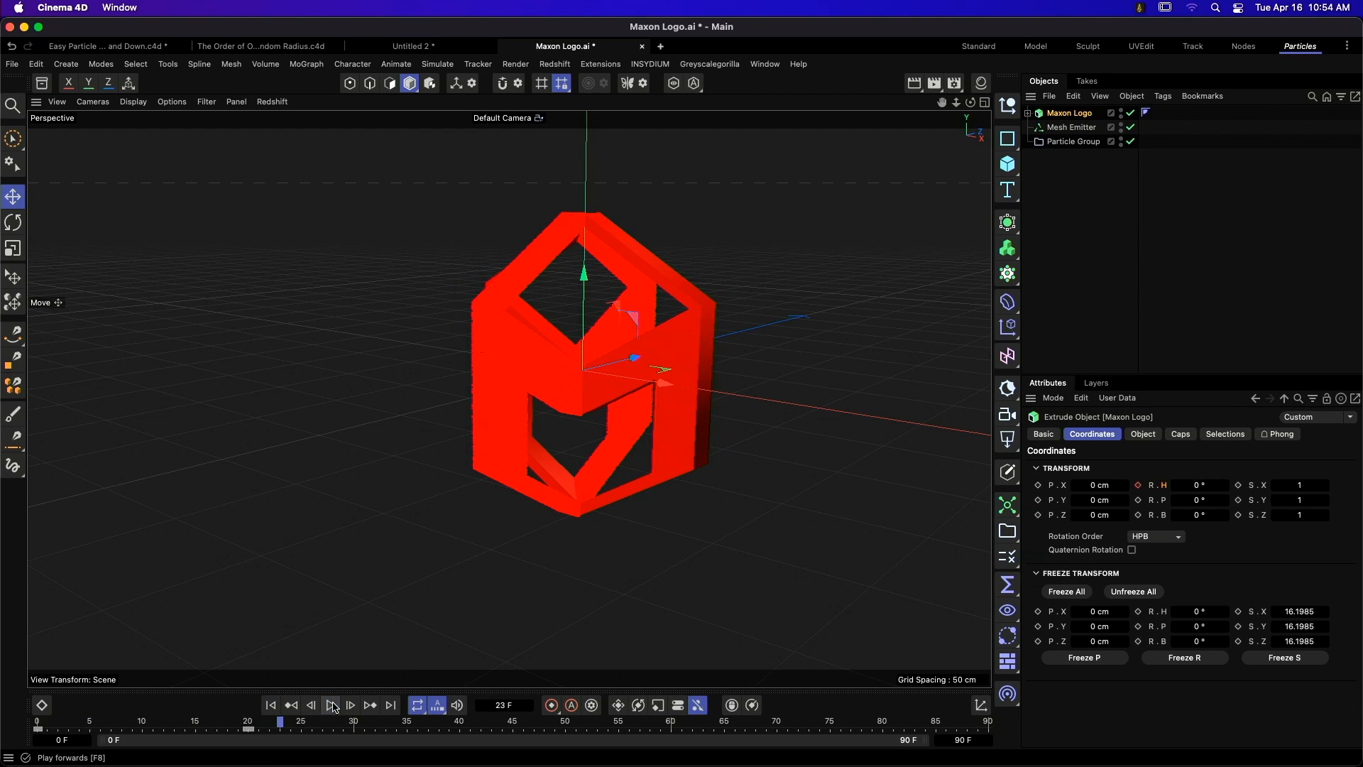
key("F8")
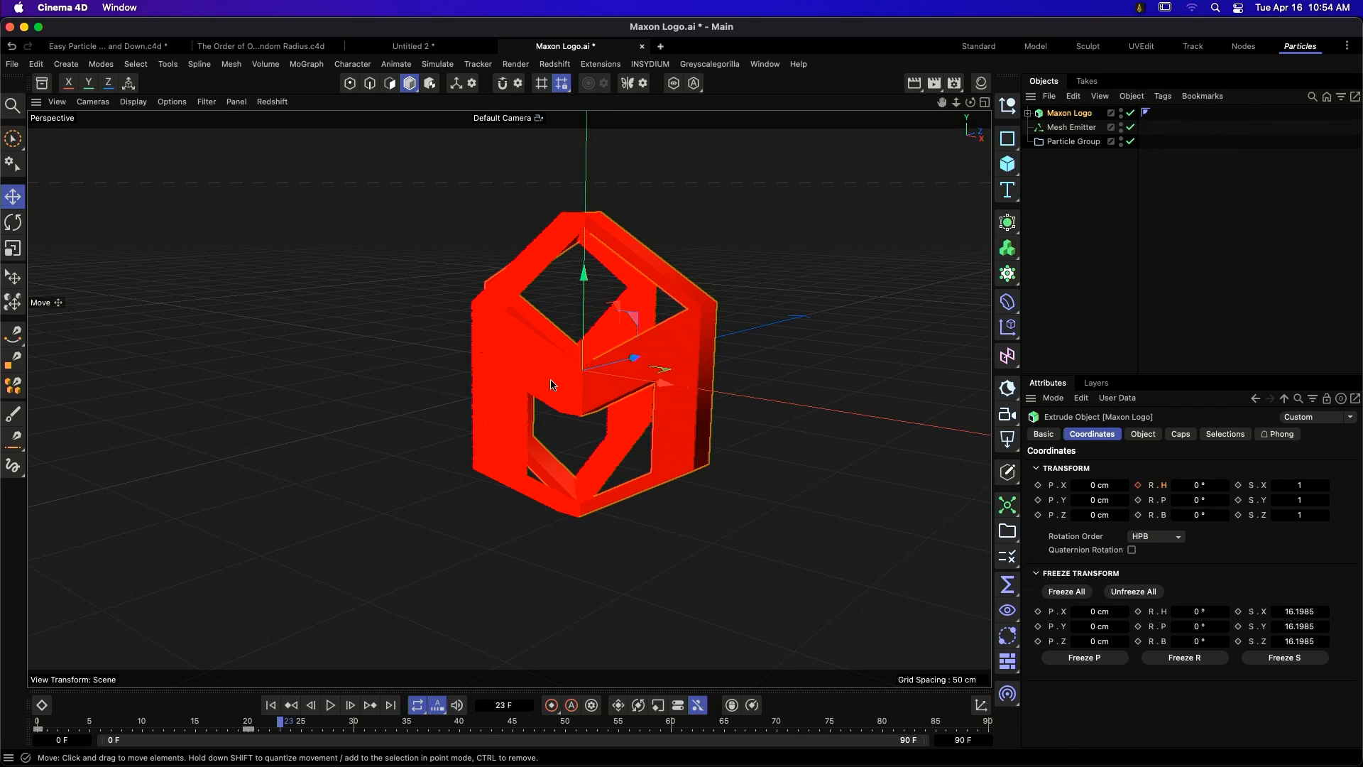
left_click_drag(605, 323, 639, 369, "alt")
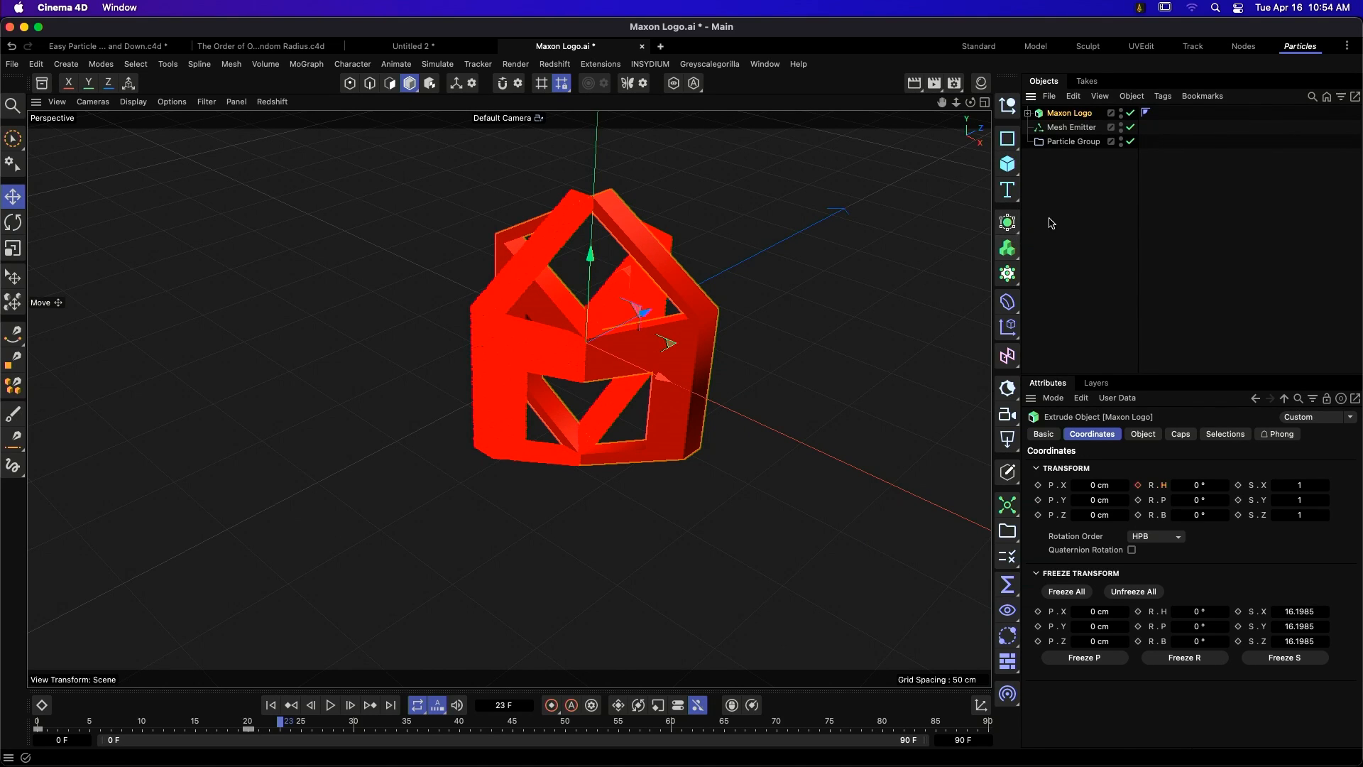
- Add a Collider simulation tag to the Maxon Logo extrude and a Surface Attract modifier below the Particle Group
left_click(1162, 96)
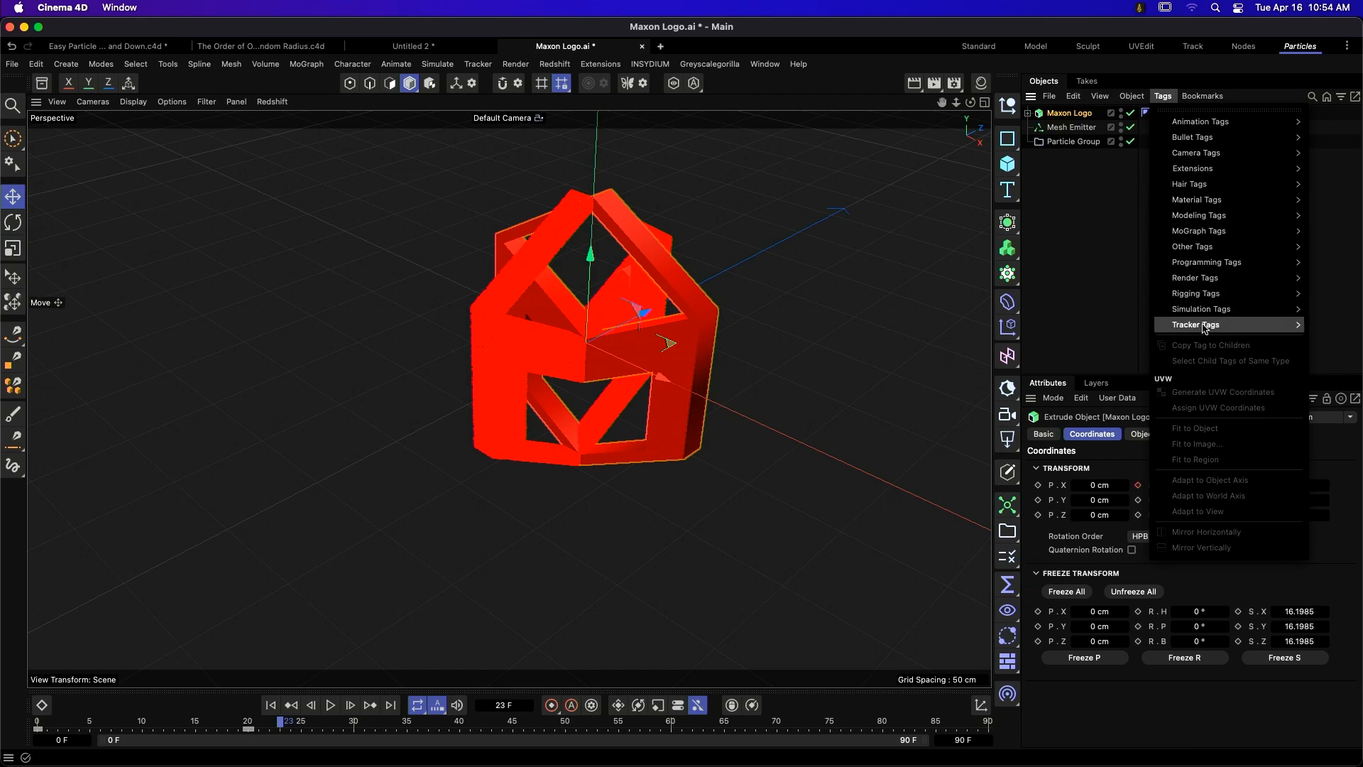
mouse_move(1203, 312)
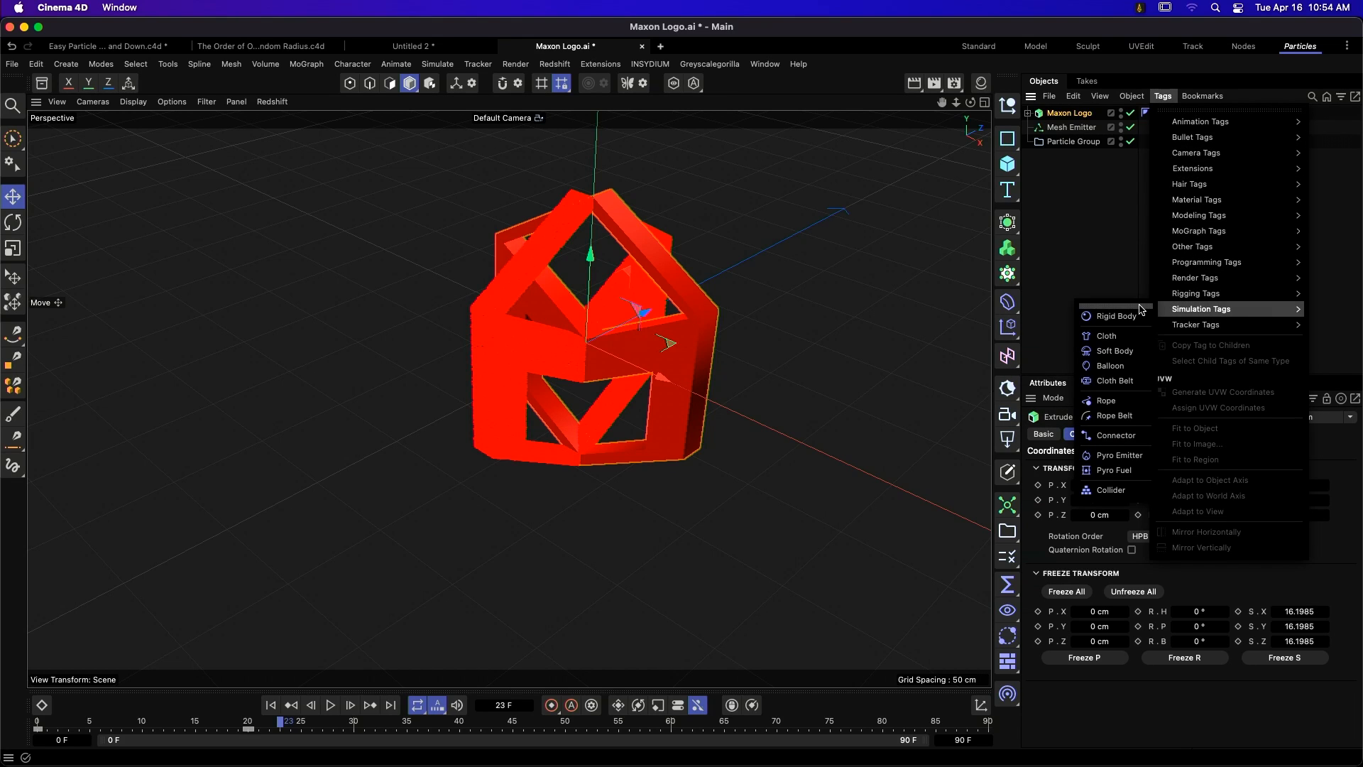
left_click(1128, 490)
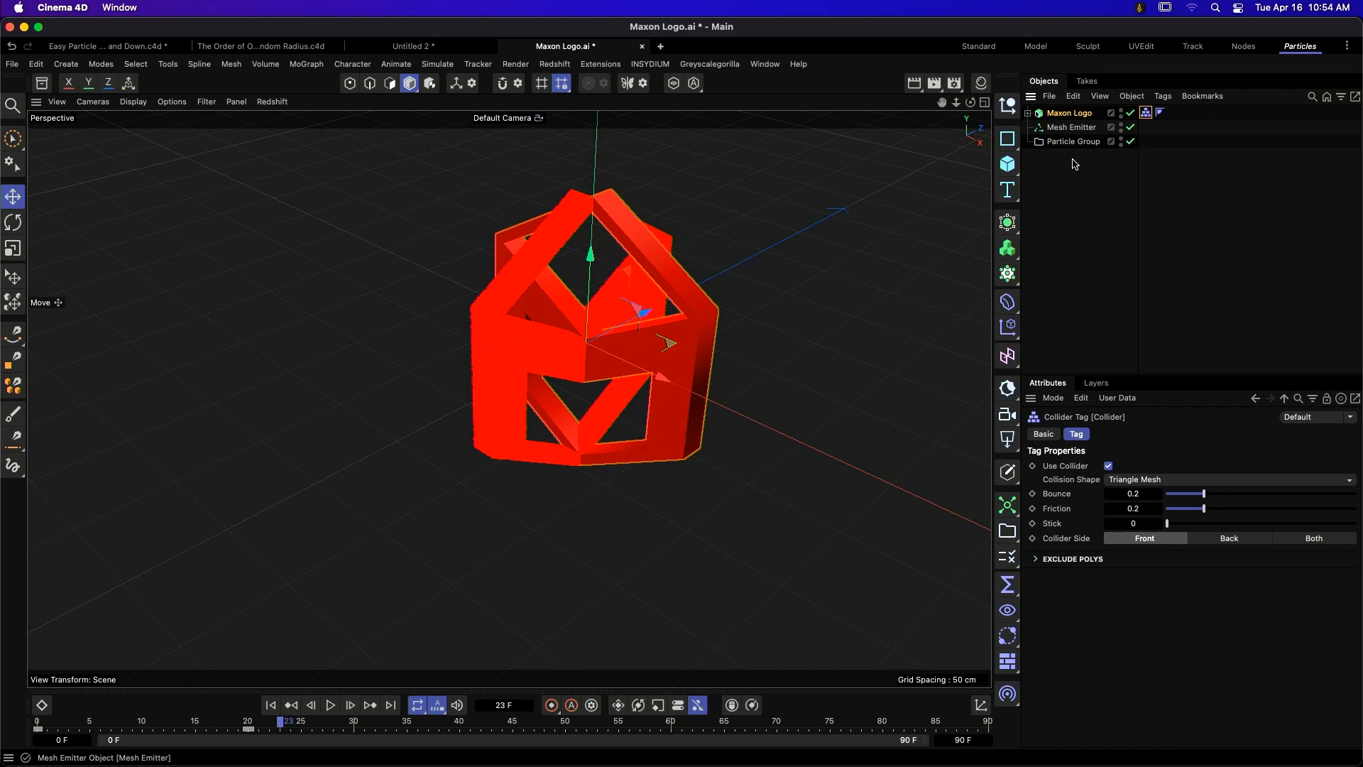
left_click(1007, 661)
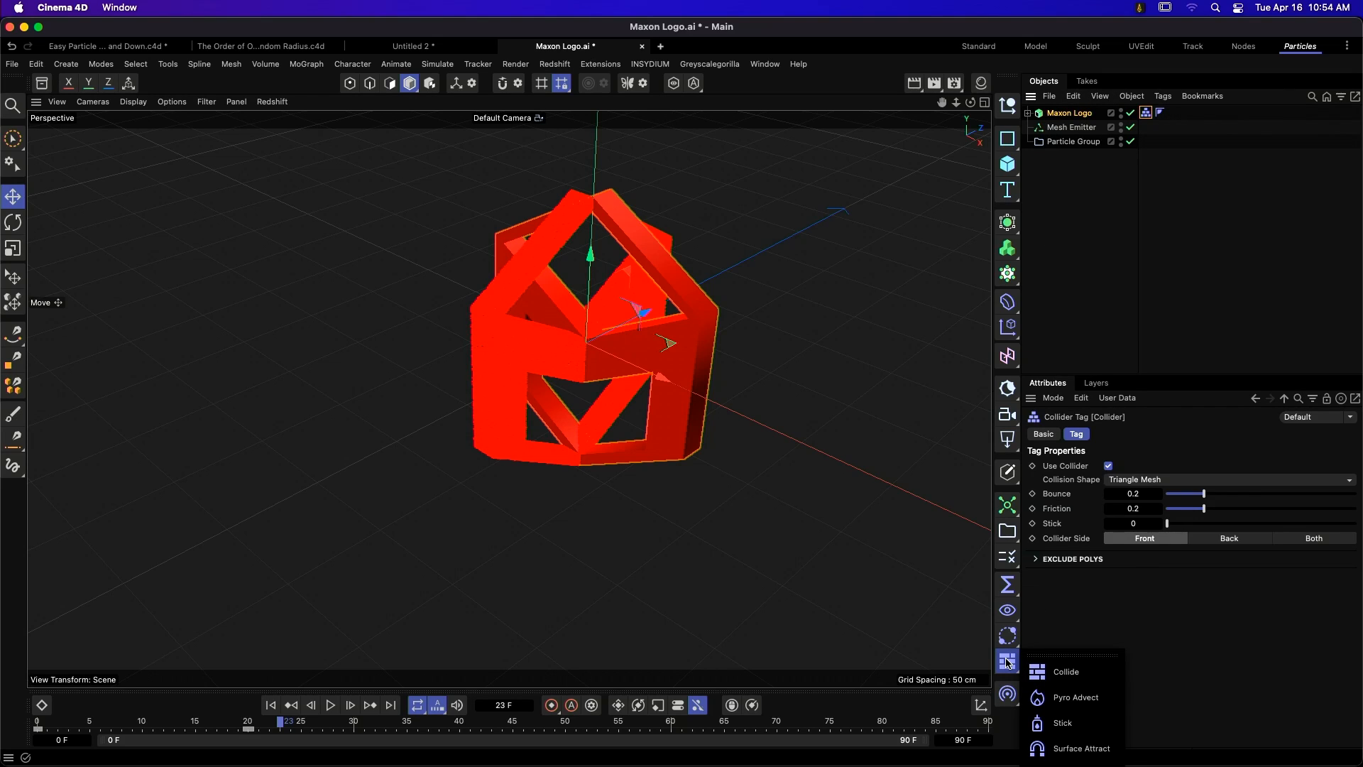
left_click(1109, 749)
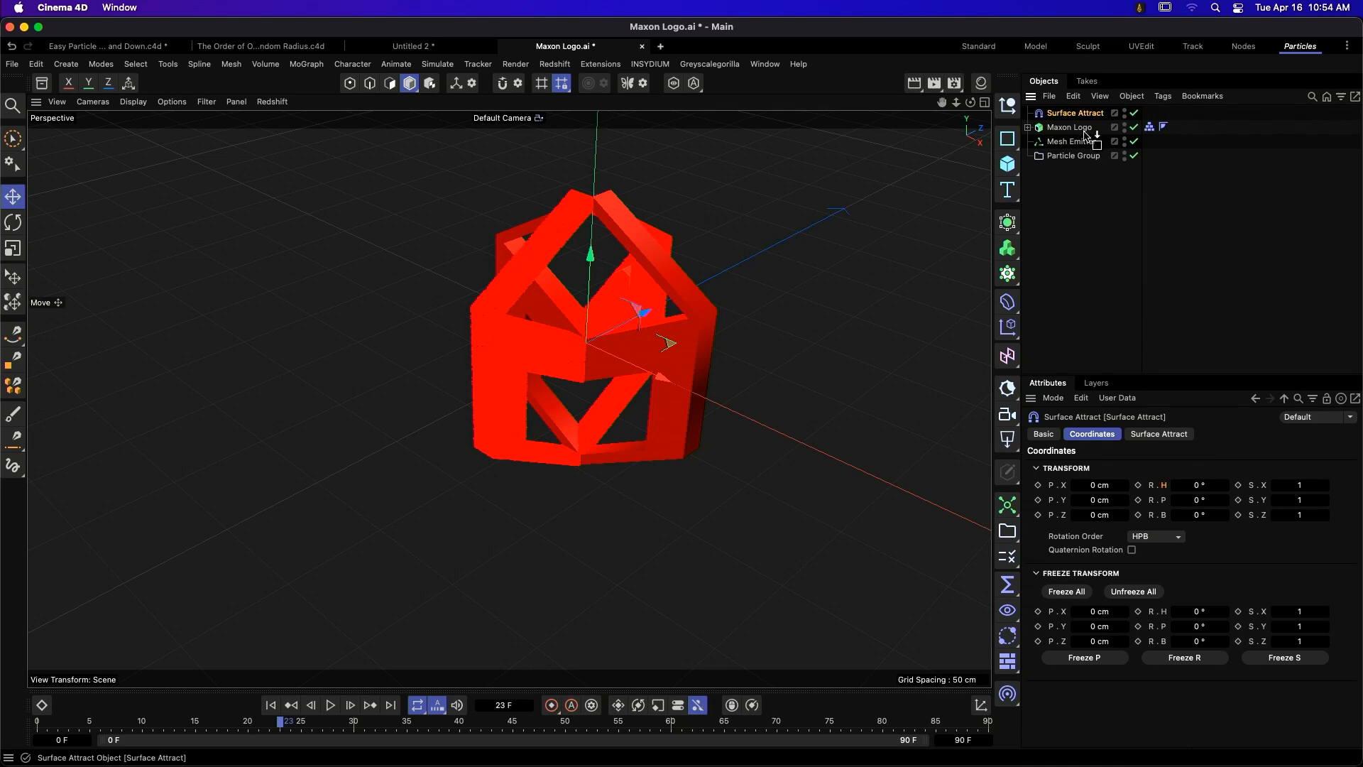
- Play the simulation from the start to frame 30 and open the Surface Attract modifier's settings
left_click(271, 705)
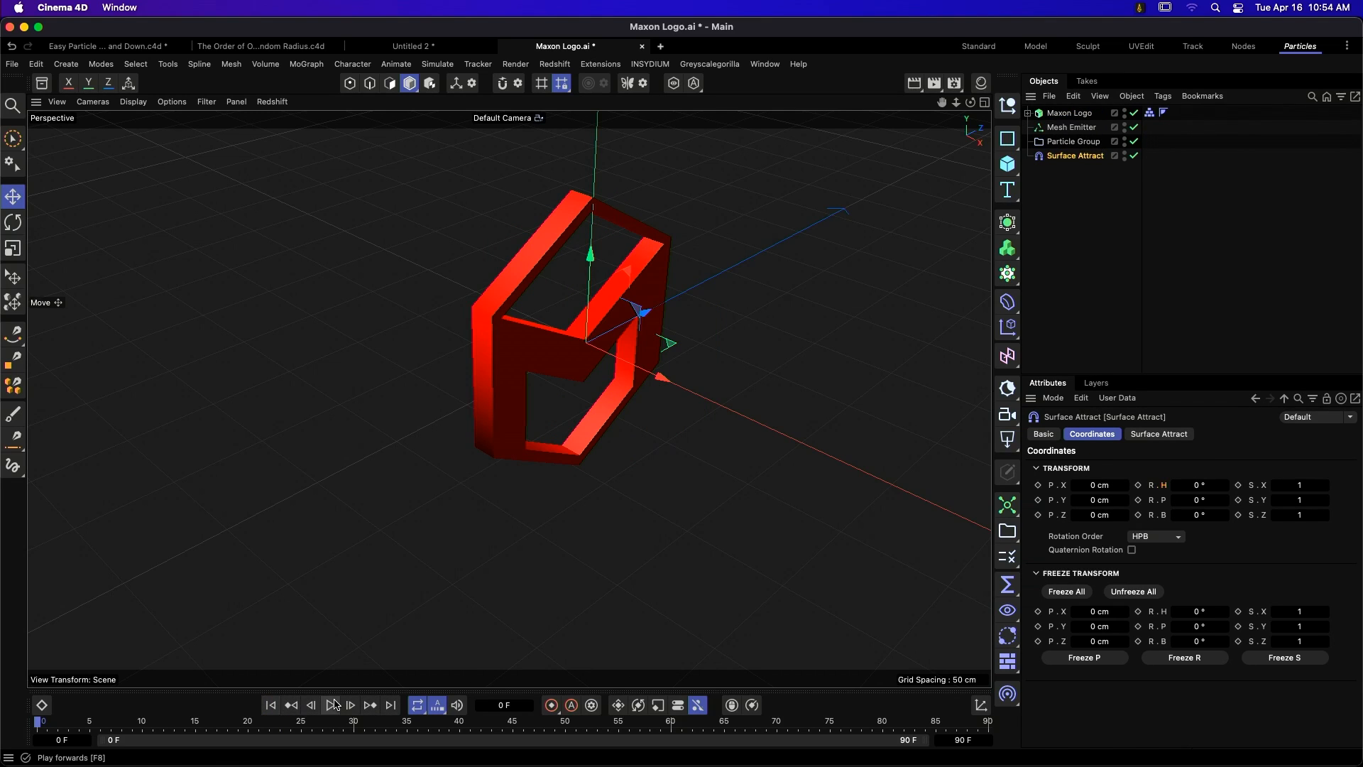
left_click(331, 705)
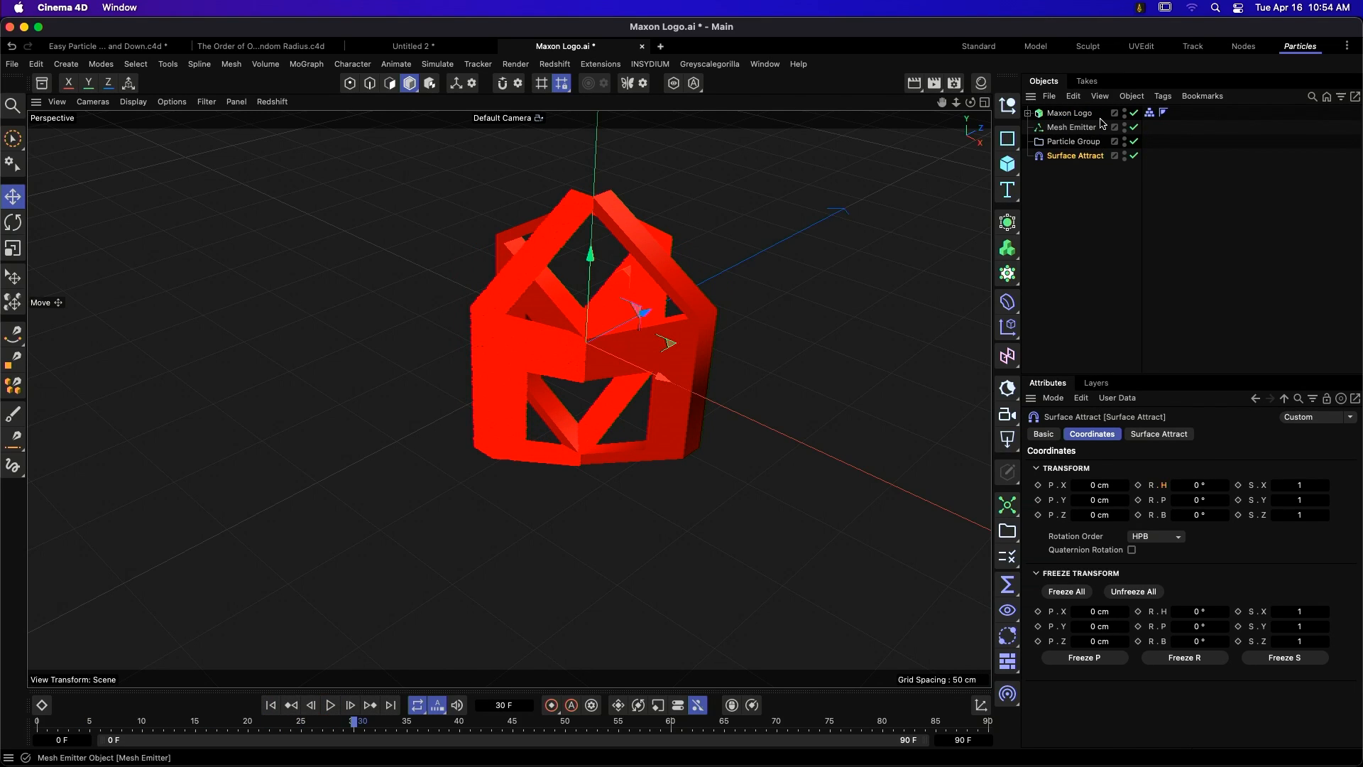
left_click(1162, 434)
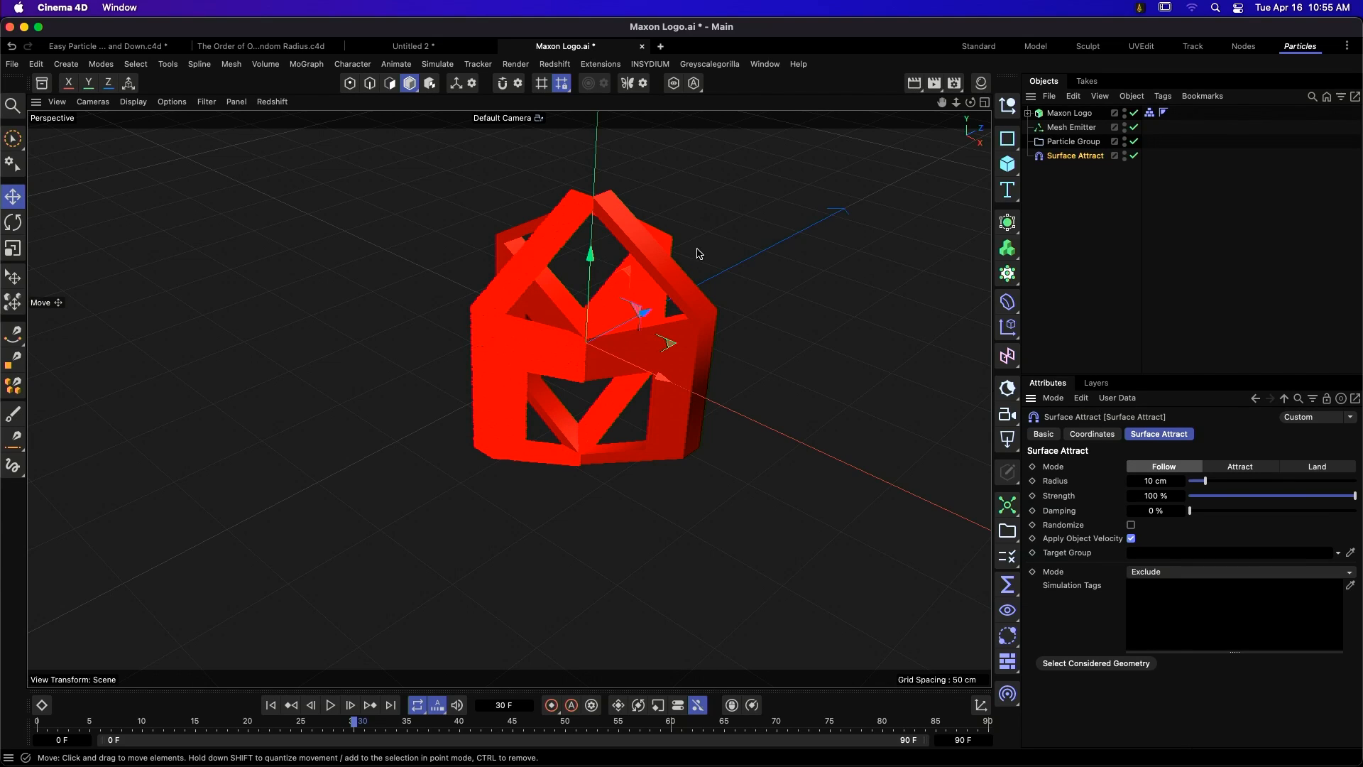
- Hide the Maxon Logo extrude and replay the simulation from frame 0 to watch the particles alone
left_click(271, 704)
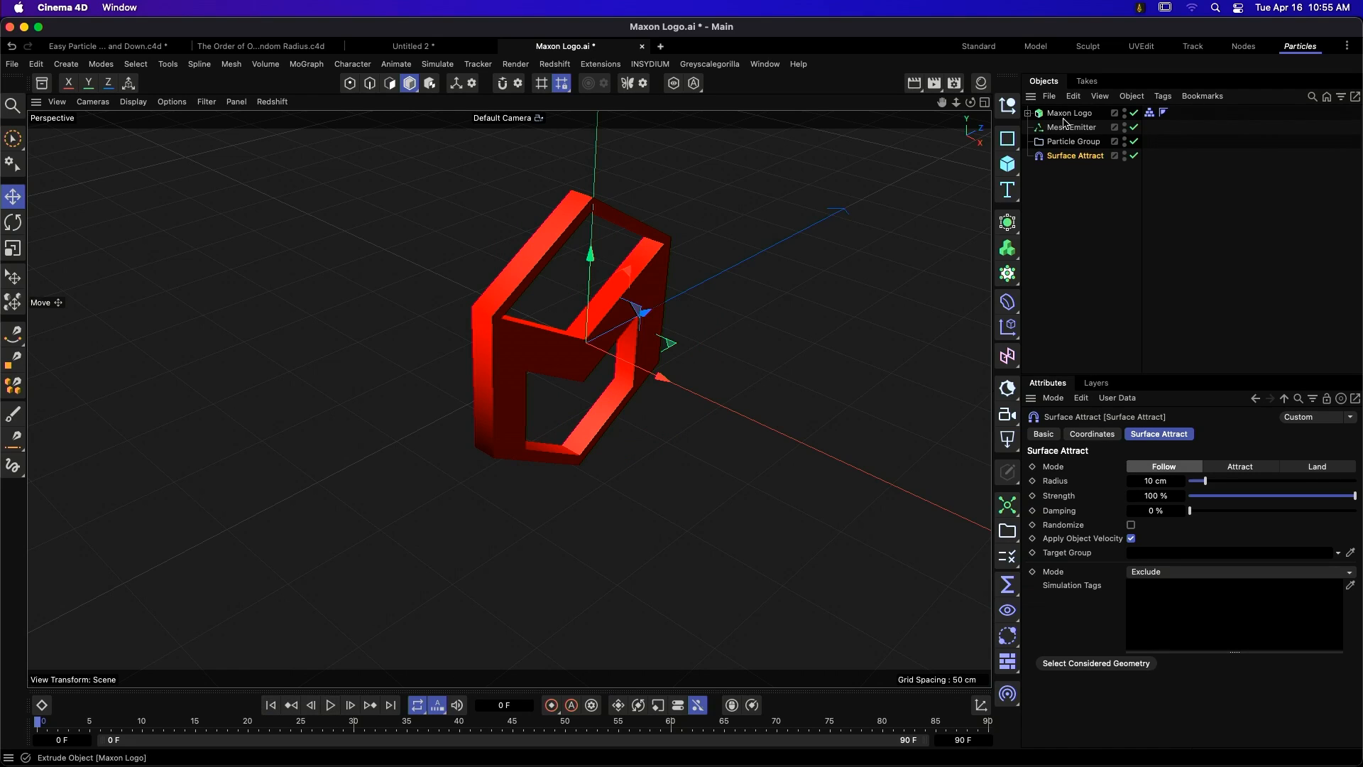
left_click(1125, 114)
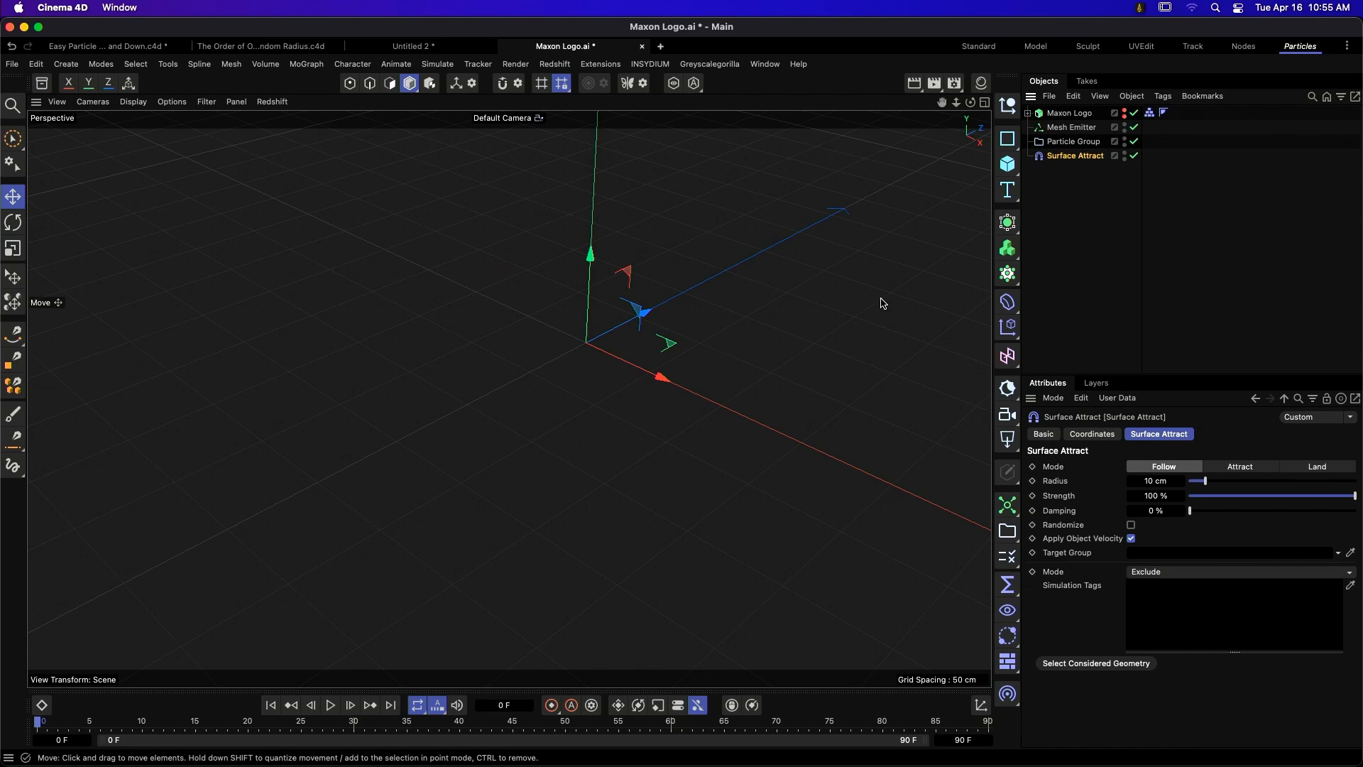
left_click(331, 705)
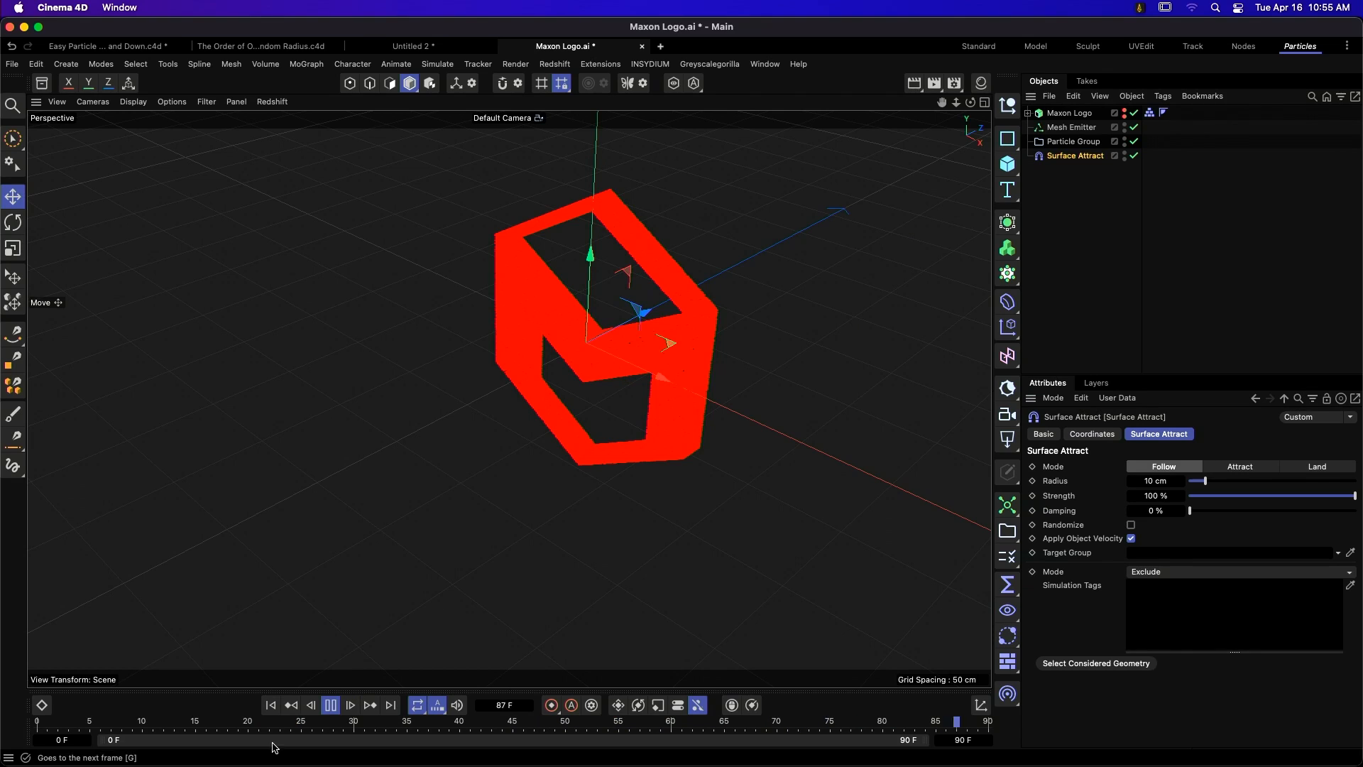
left_click(331, 704)
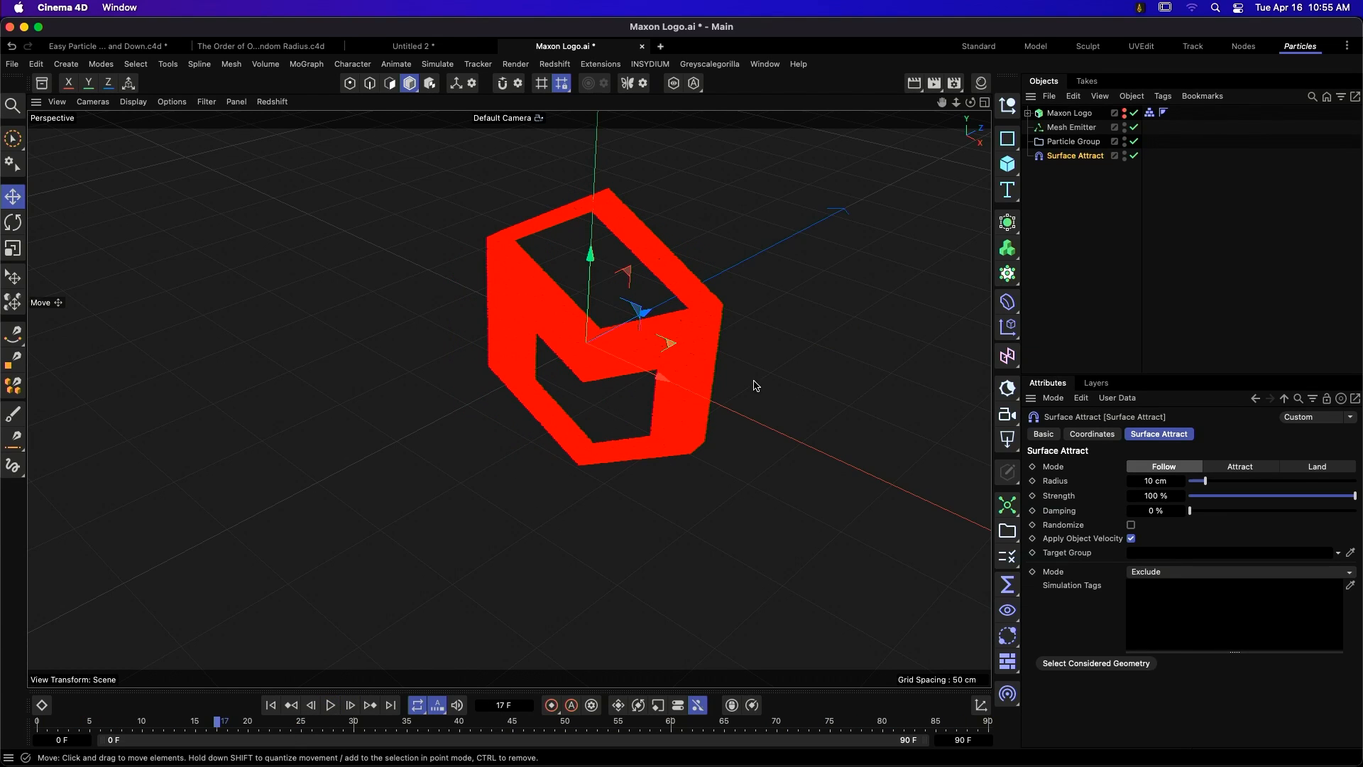
- Open the Particles Text Reveal v05.c4d project from the 01 Maxon Logo Reveal folder and return to frame 0
key("super+Tab")
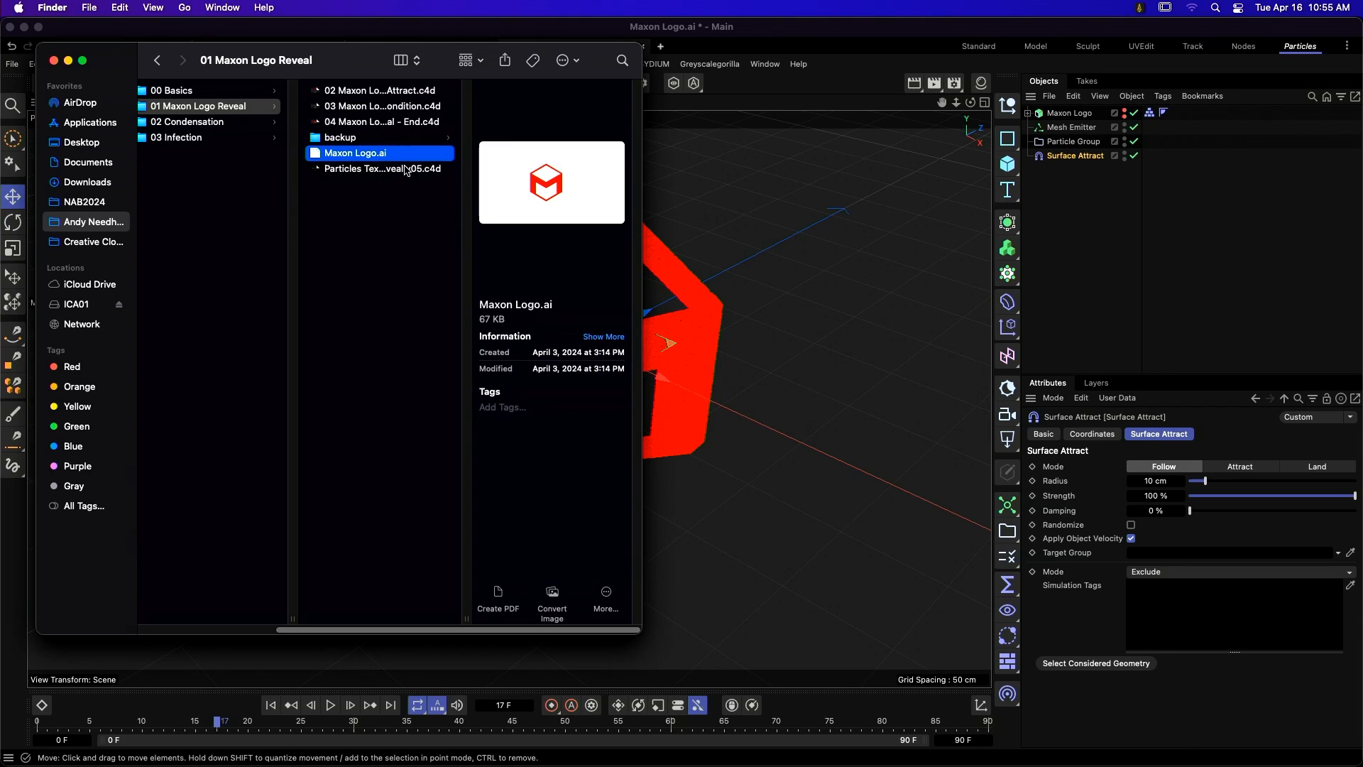
left_click(397, 170)
double_click(393, 170)
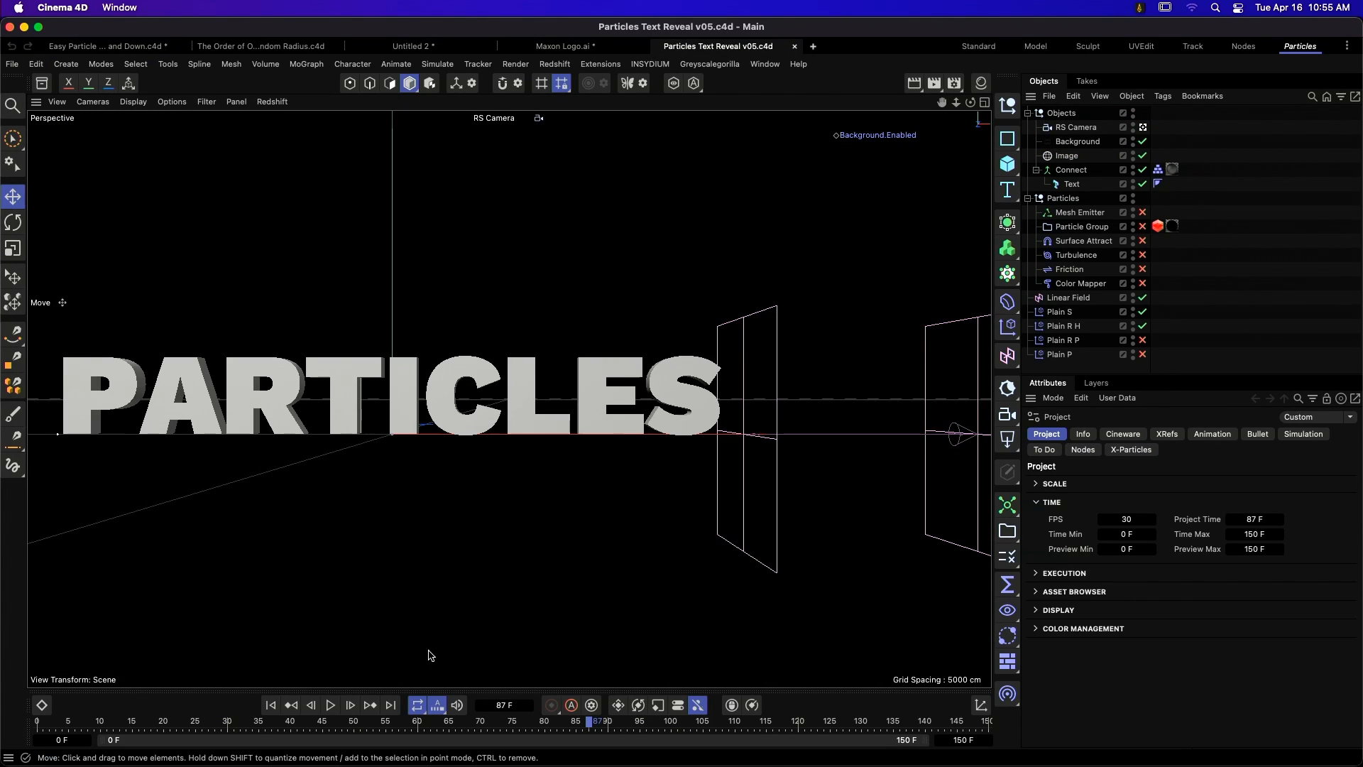
left_click(270, 705)
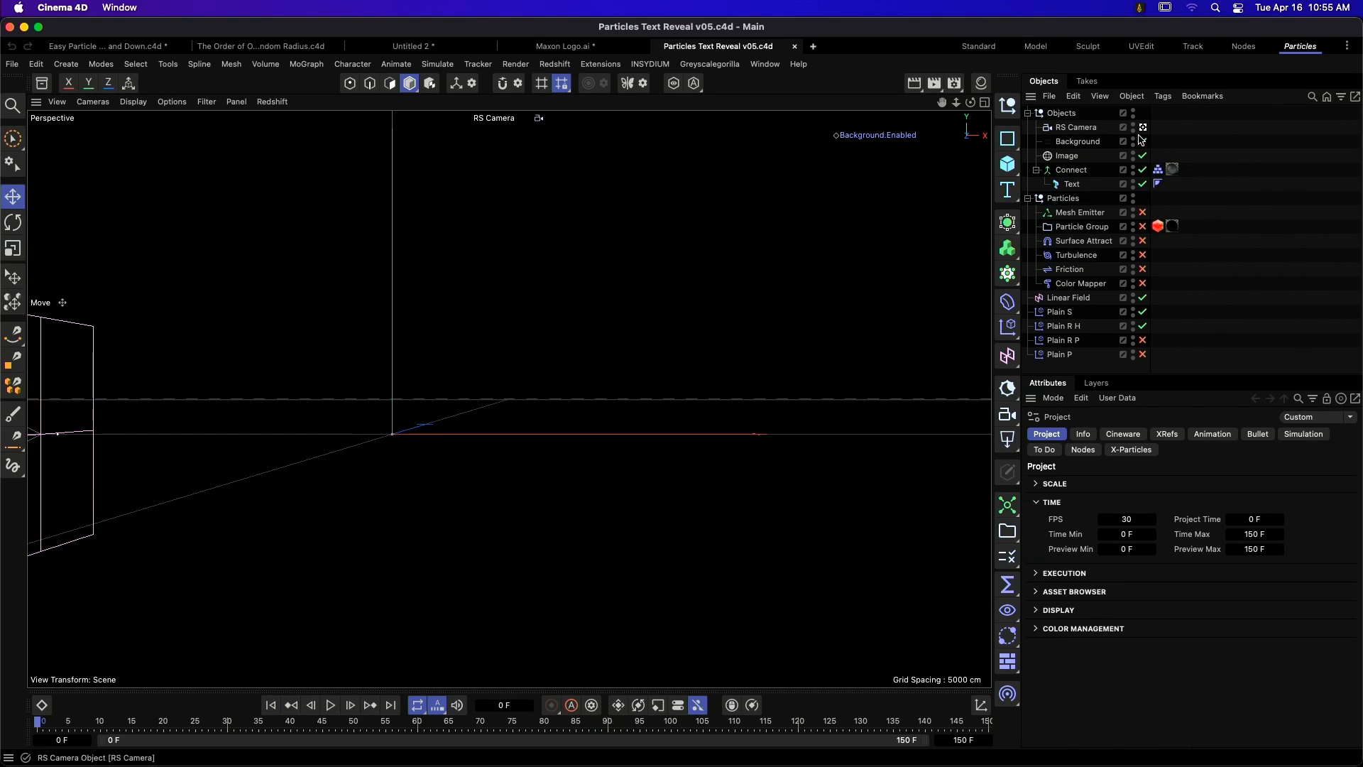
- Examine the settings of the Connect object and its Text child
left_click(1080, 171)
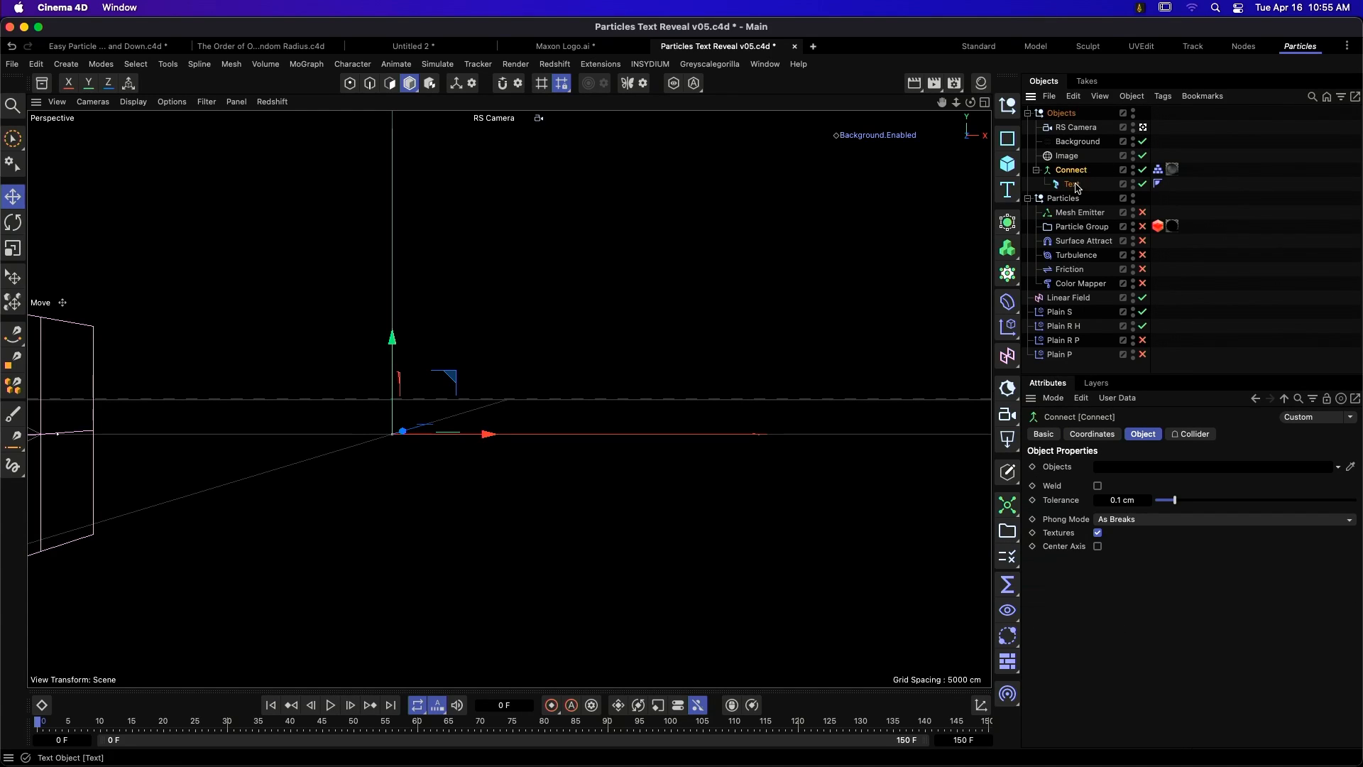
left_click(1076, 186)
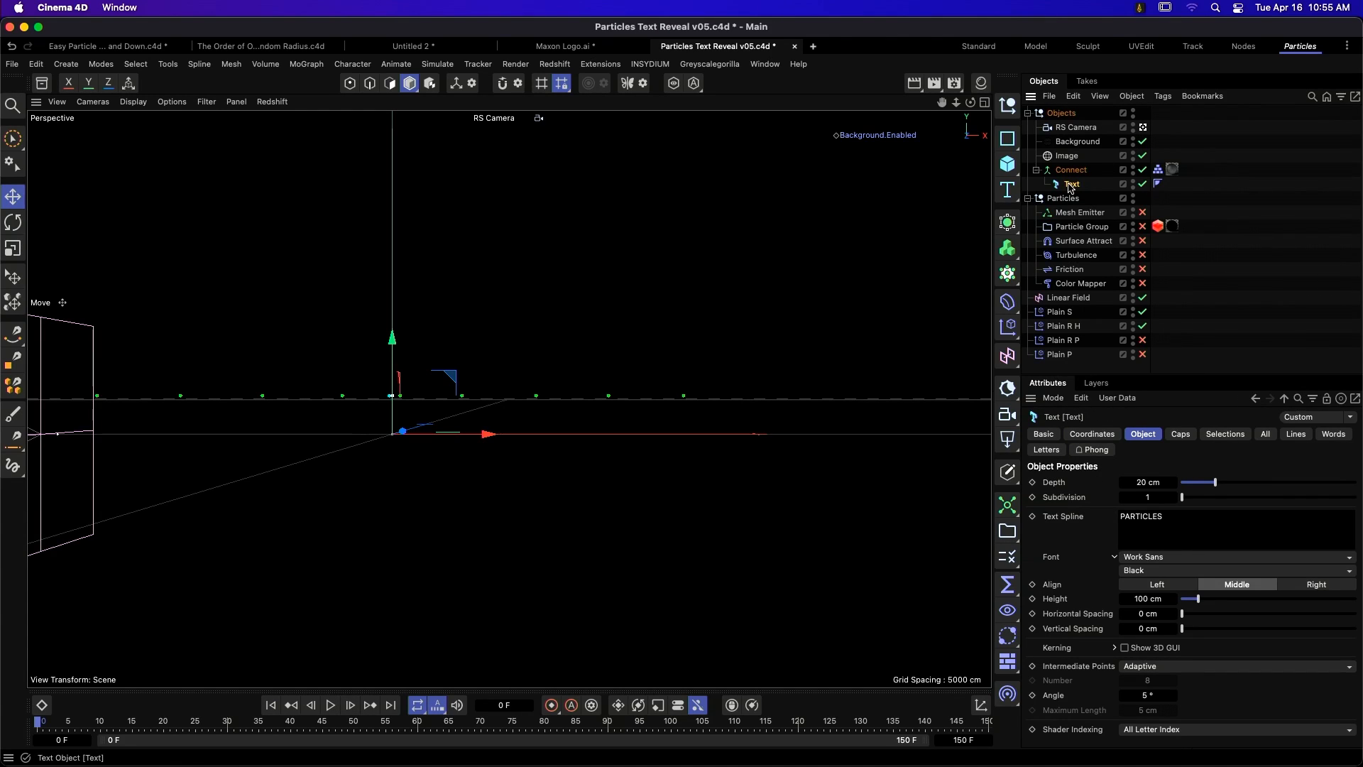
left_click(1073, 171)
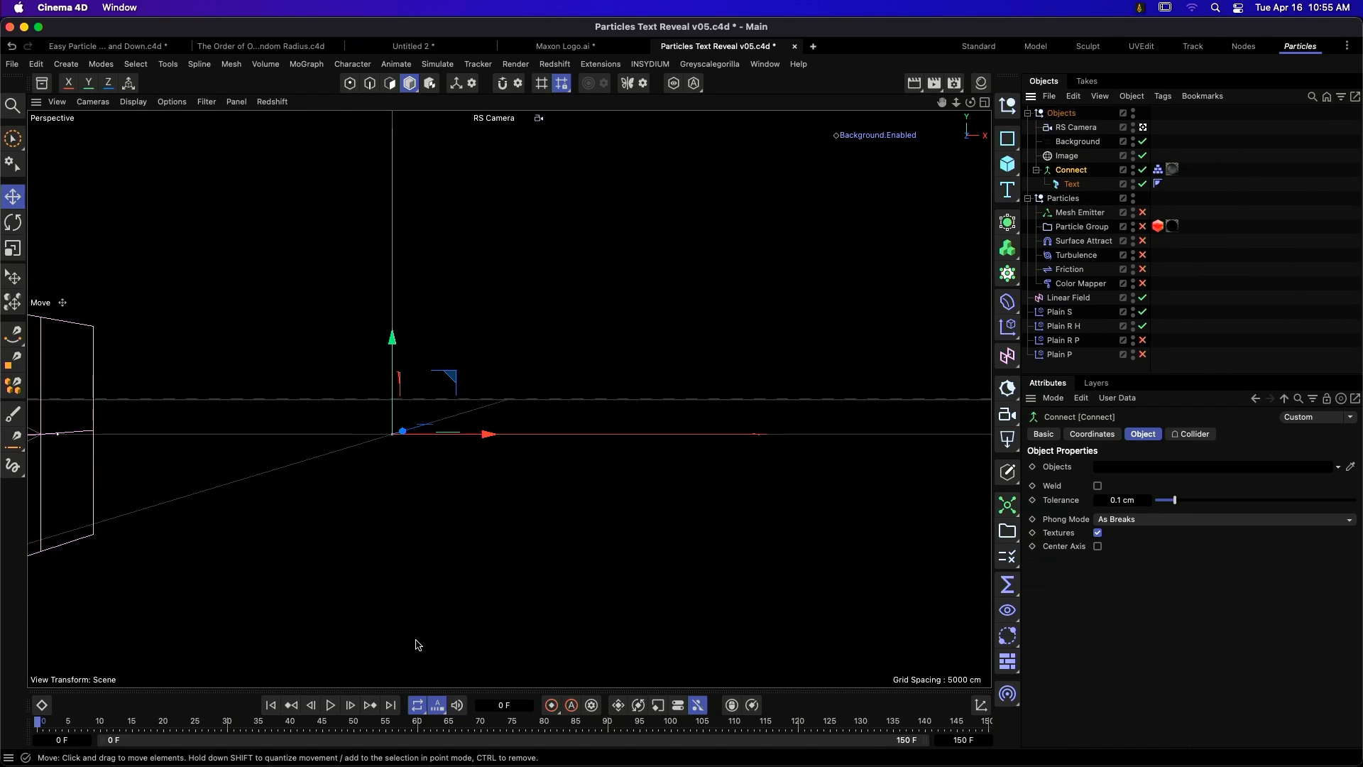
- Play the text animation and enable the Plain R P and Plain P effectors
left_click(330, 706)
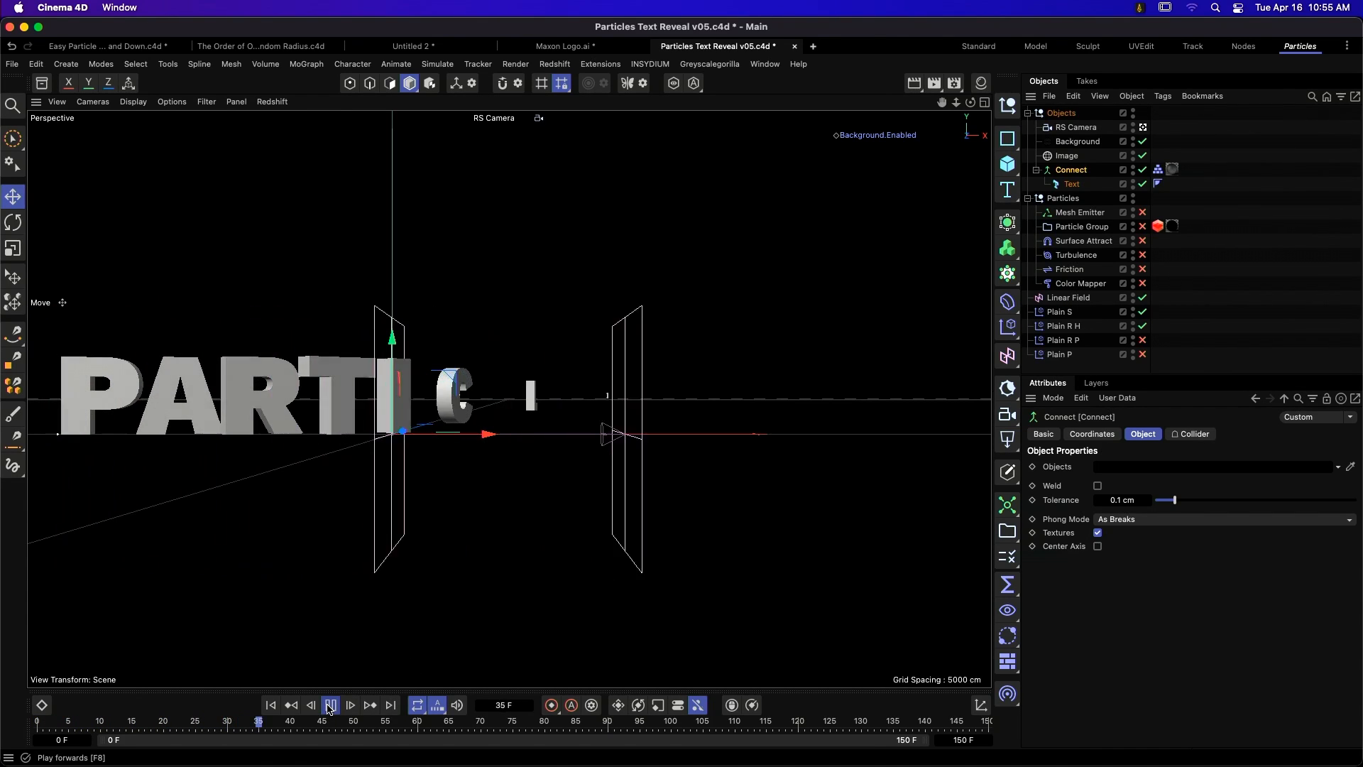
left_click(1142, 340)
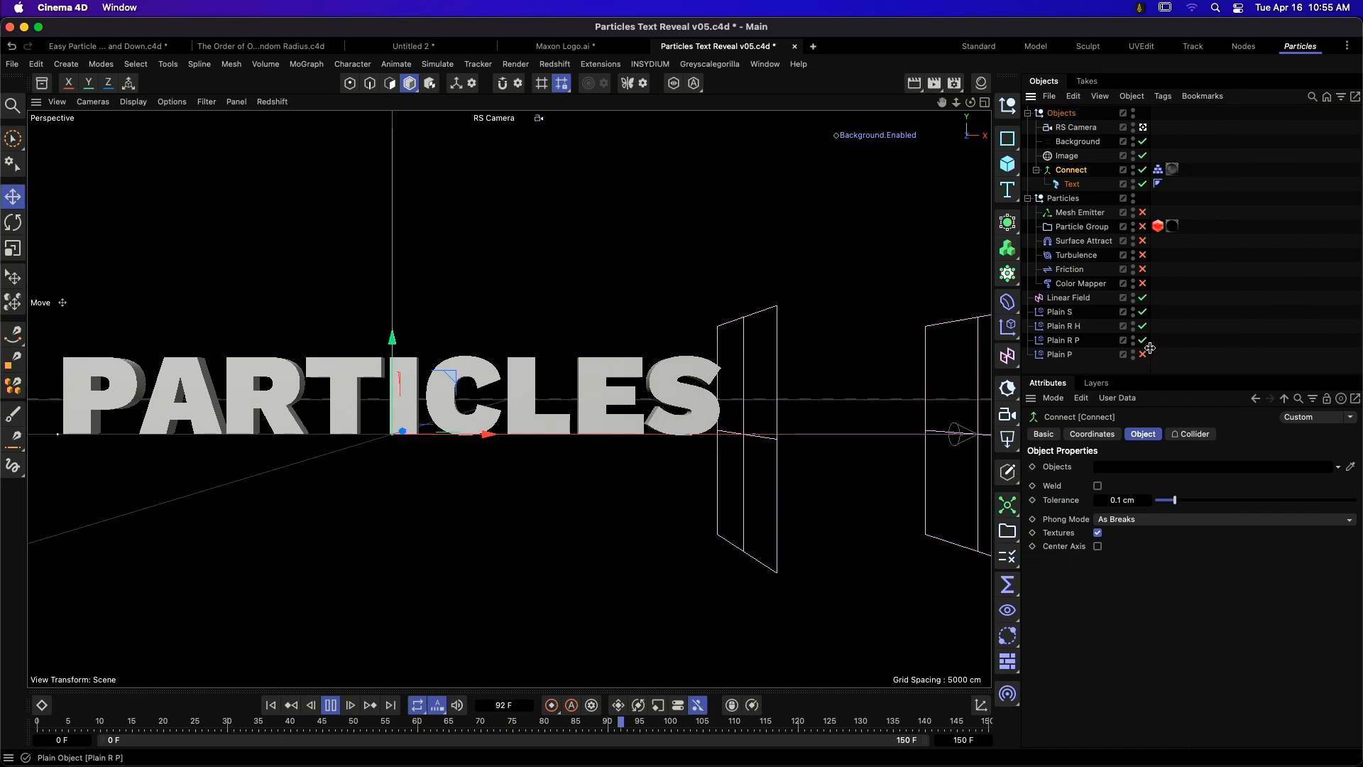
left_click(1143, 355)
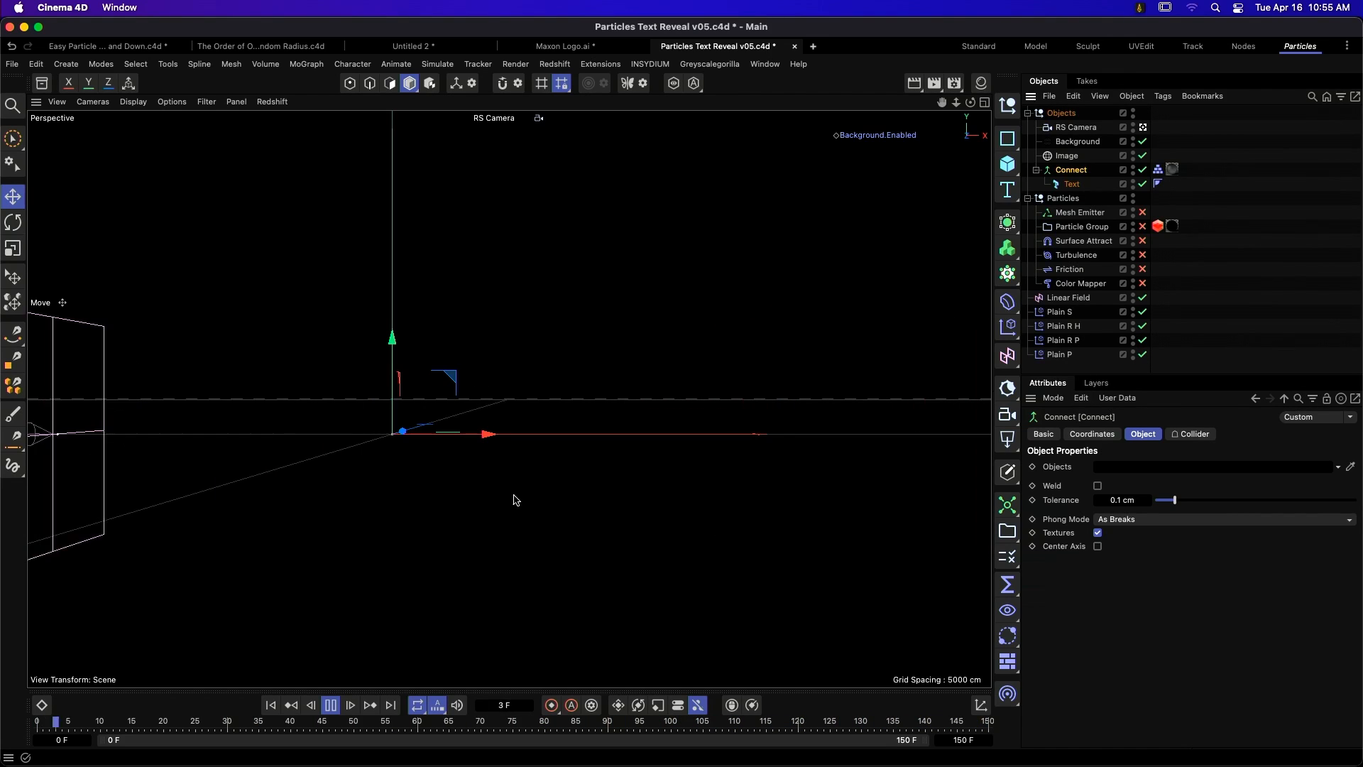
key("space")
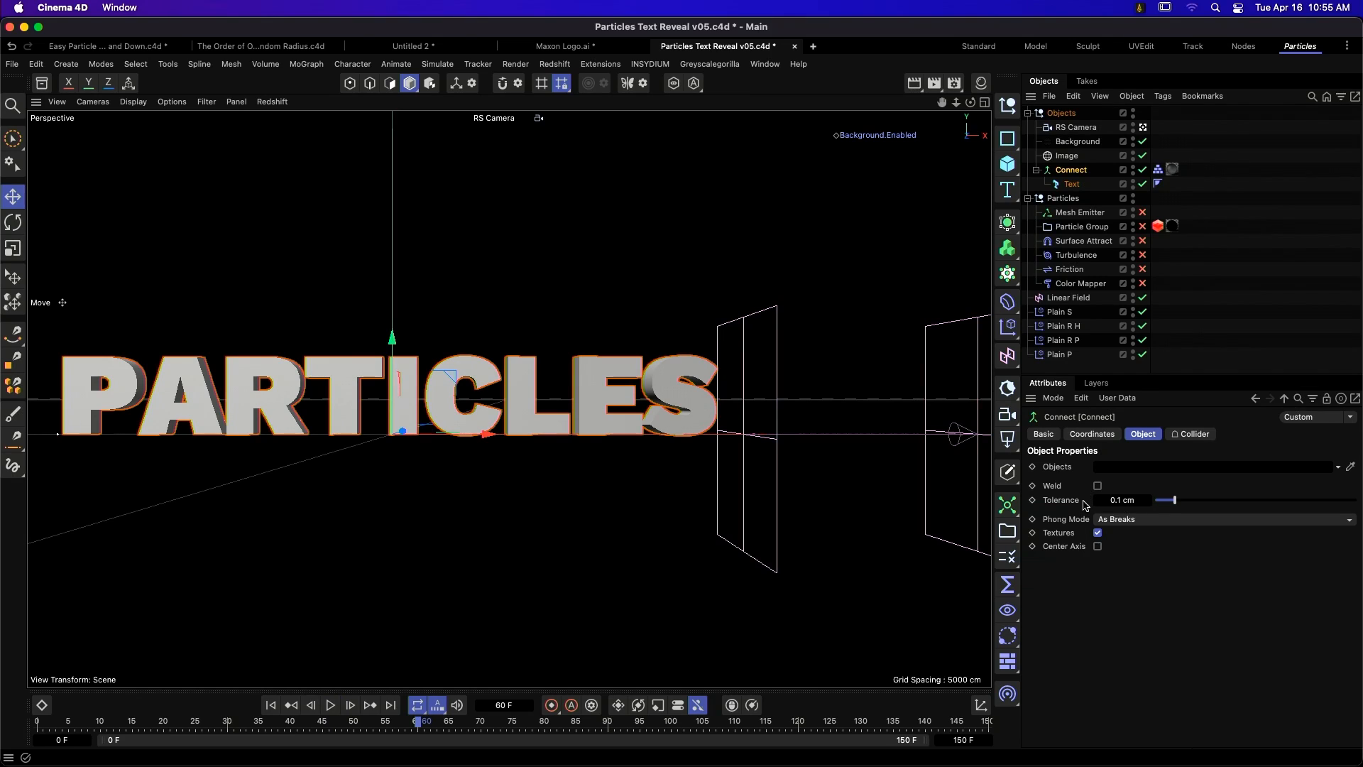
- Enable Simulate Before Generators in the project's simulation scene settings, and preview the text animation before returning to frame 0
key("super+d")
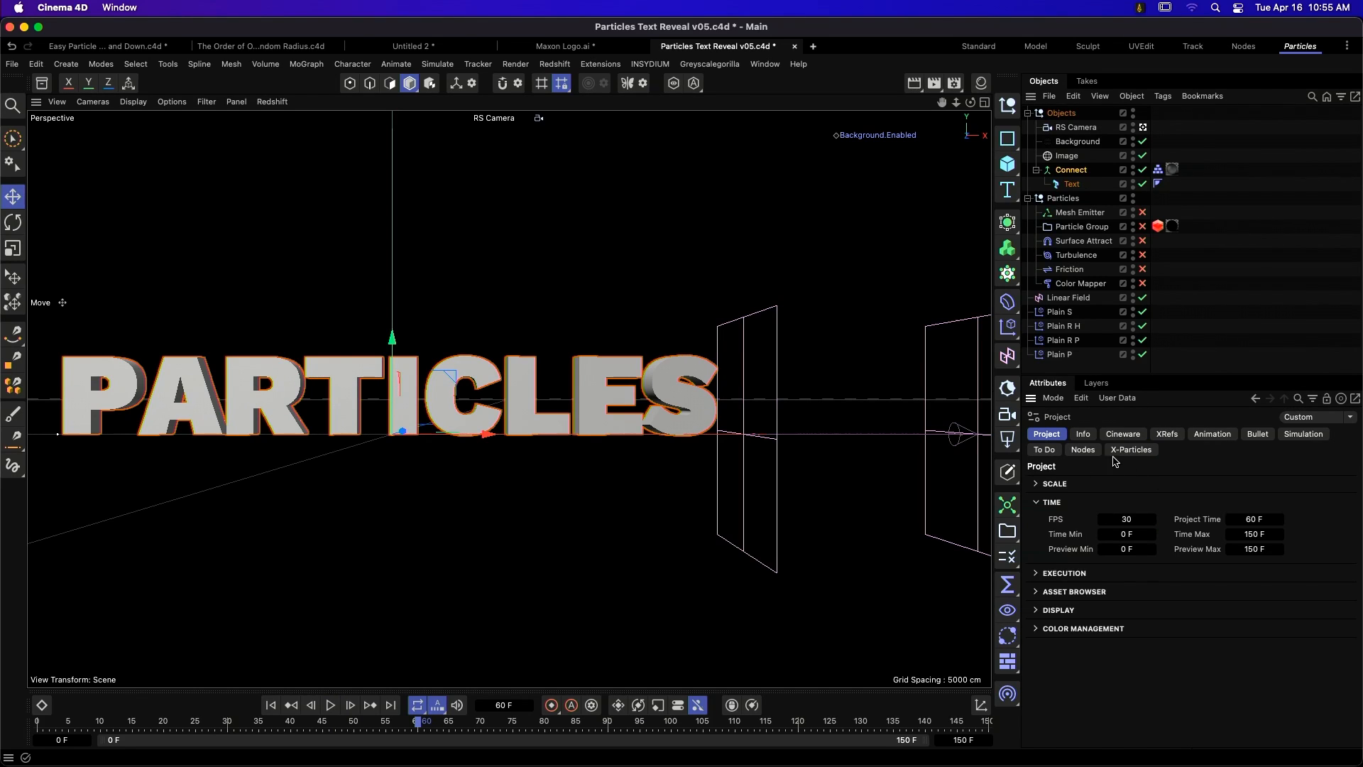
left_click(1303, 434)
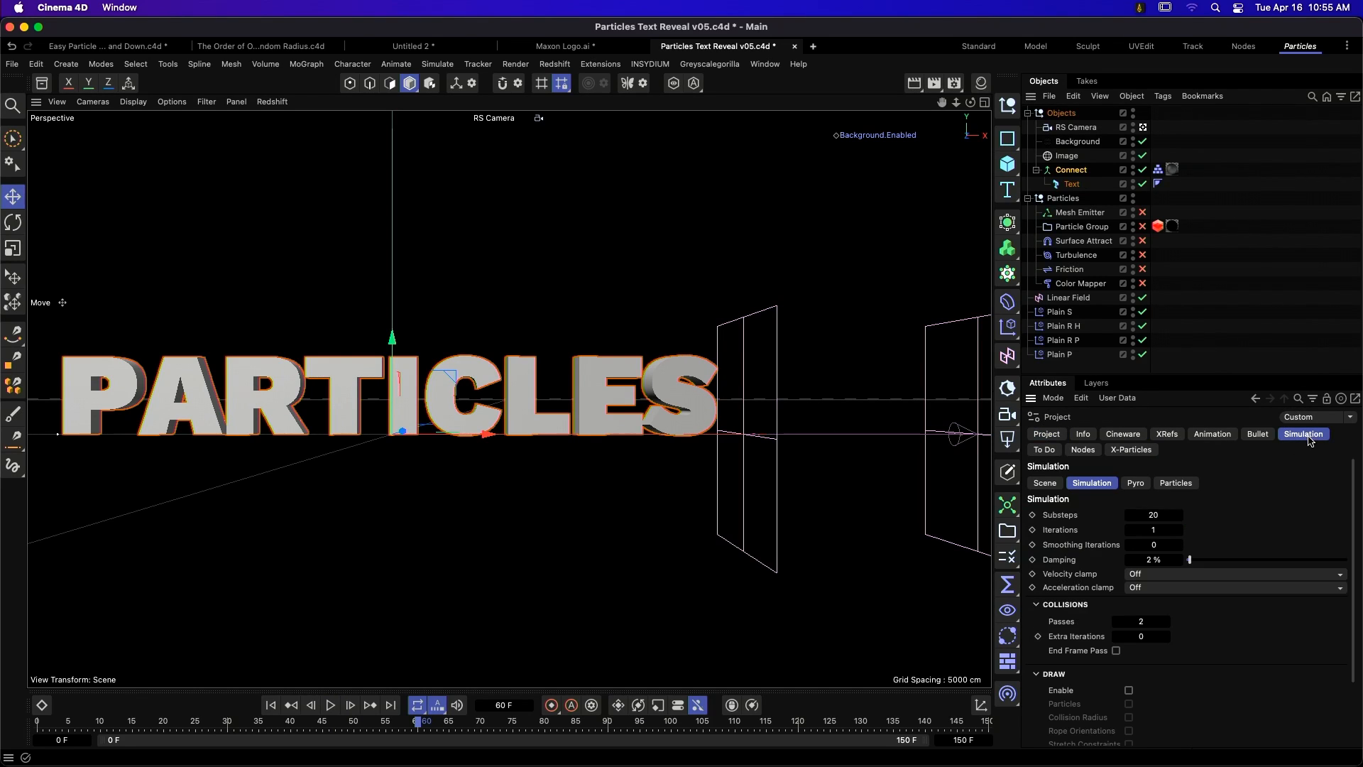
left_click(1045, 482)
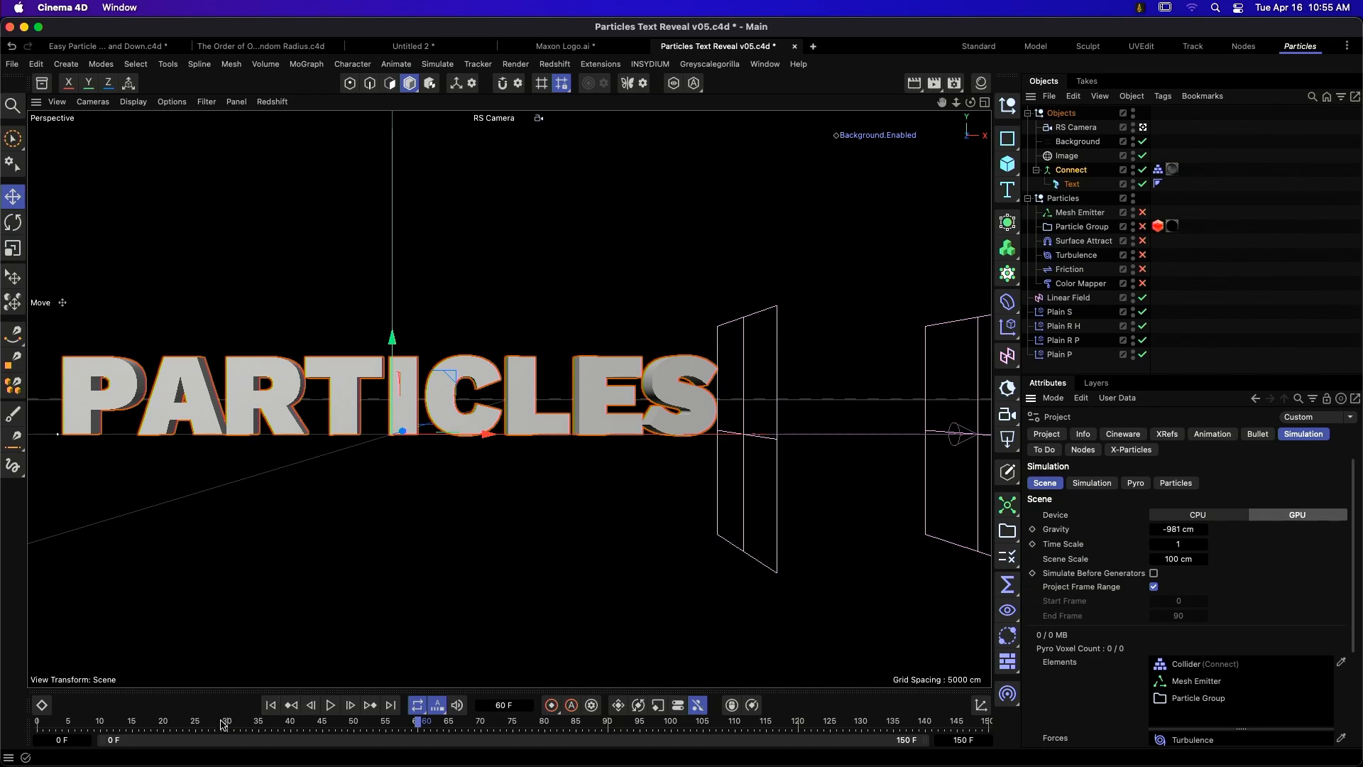
left_click(270, 705)
left_click(330, 705)
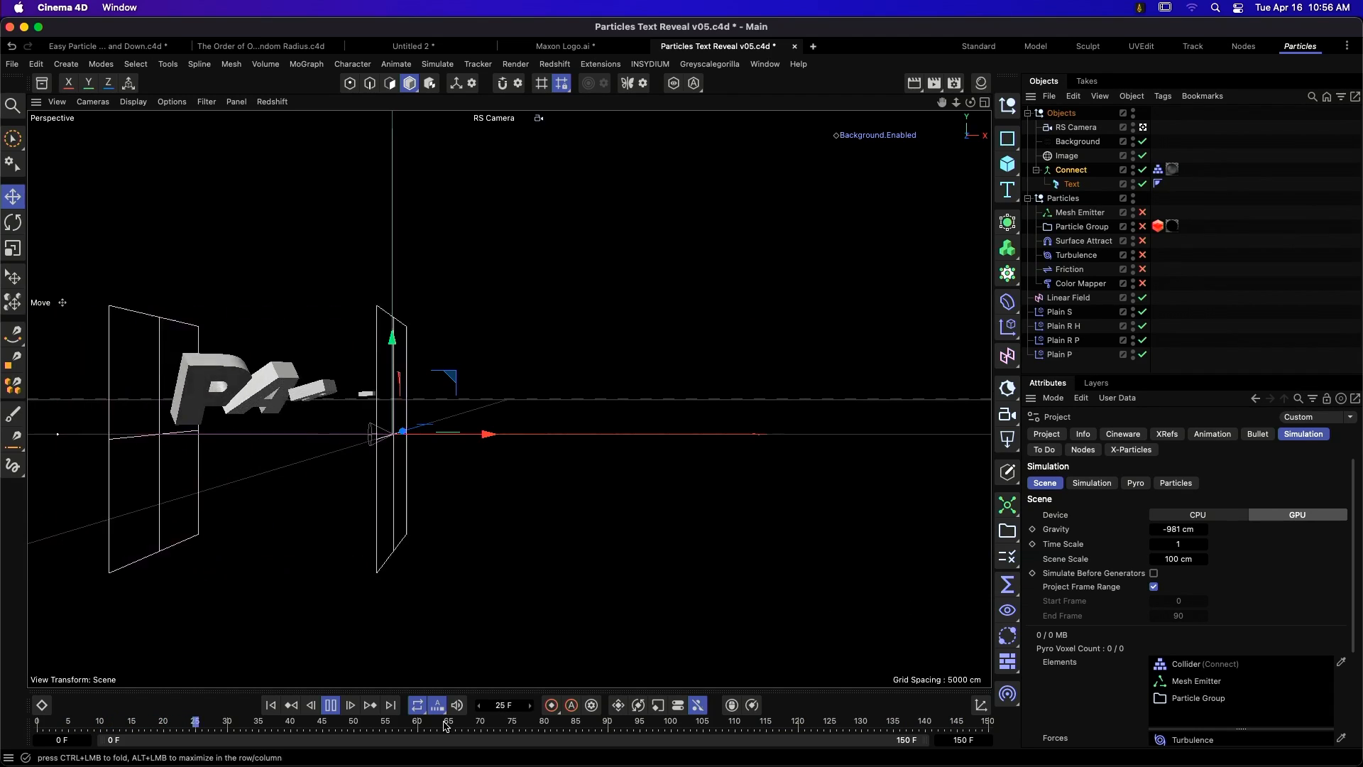
left_click(331, 707)
left_click(271, 706)
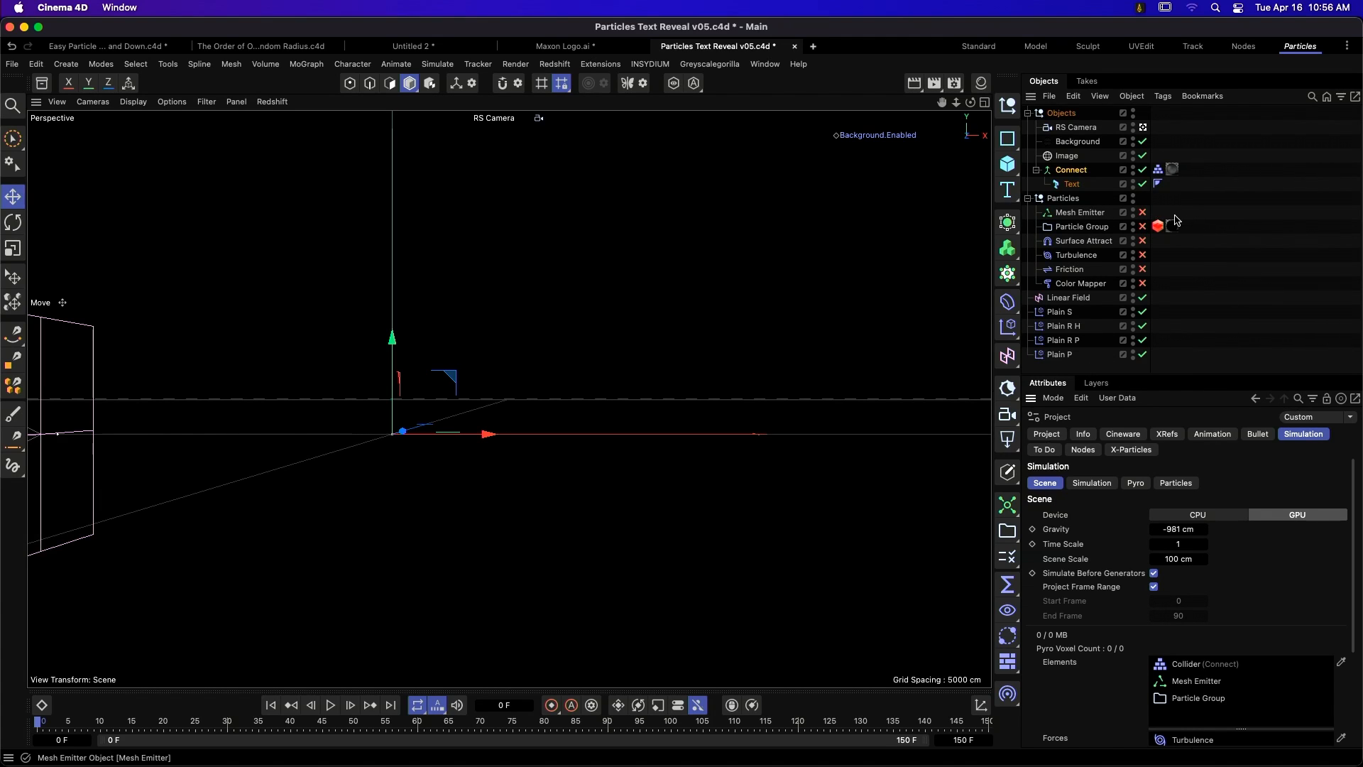
- Enable the Mesh Emitter, Particle Group and Surface Attract, and hide the Connect object in the viewport and renderer
left_click(1143, 225)
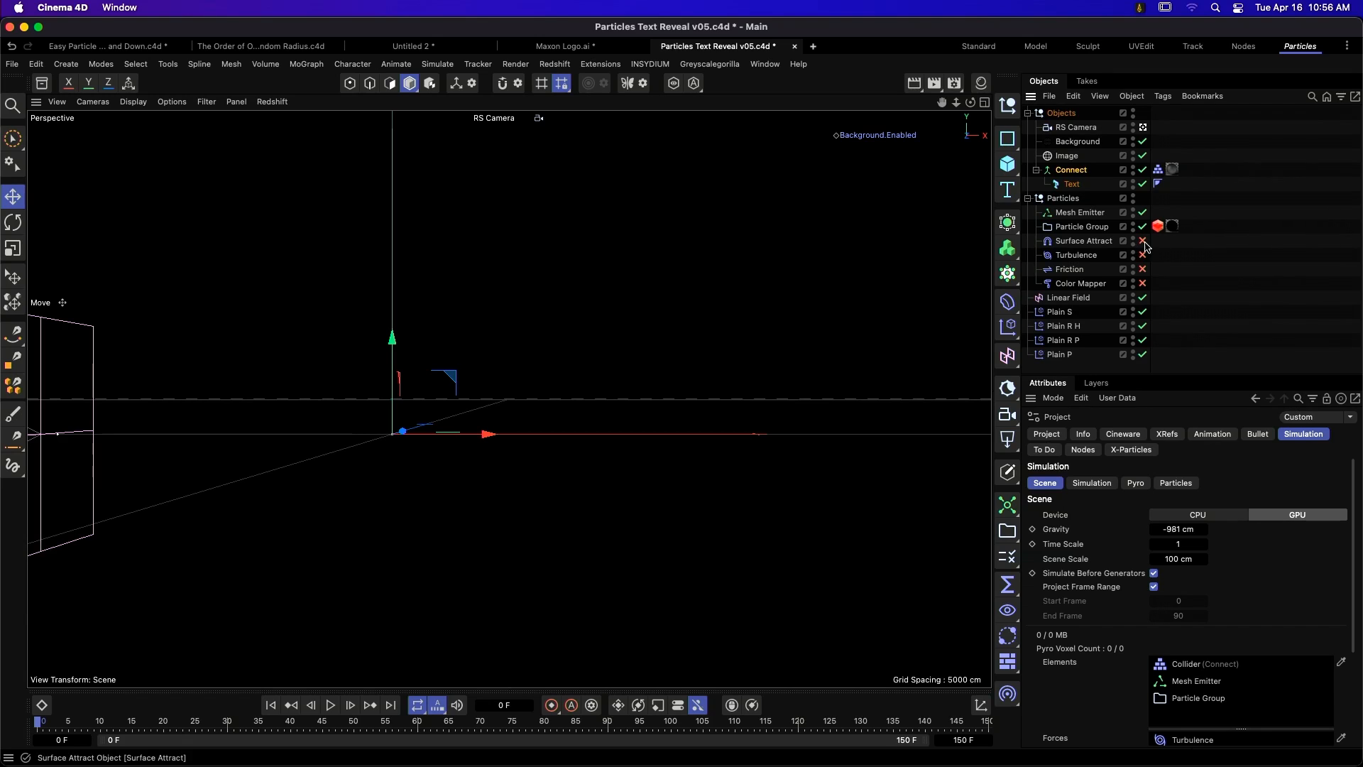
left_click(1089, 244)
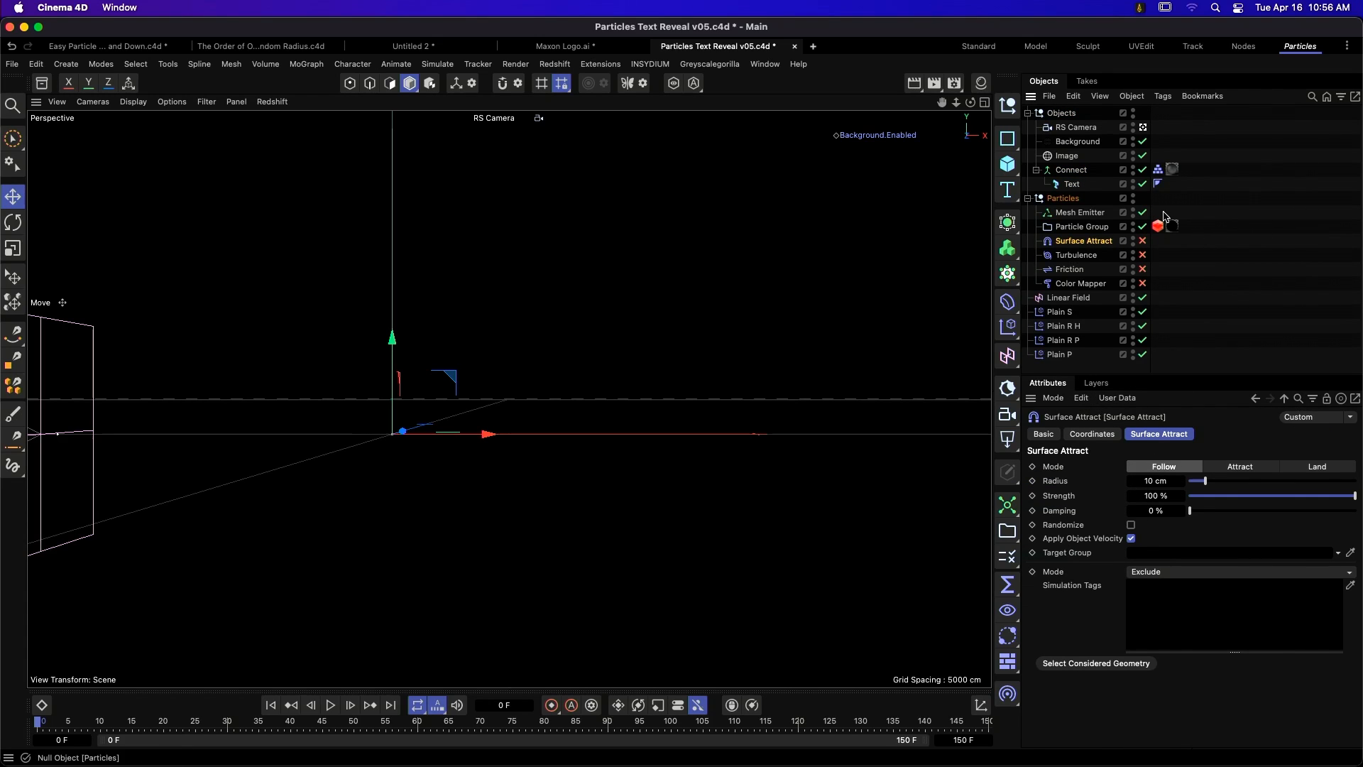
left_click(1143, 241)
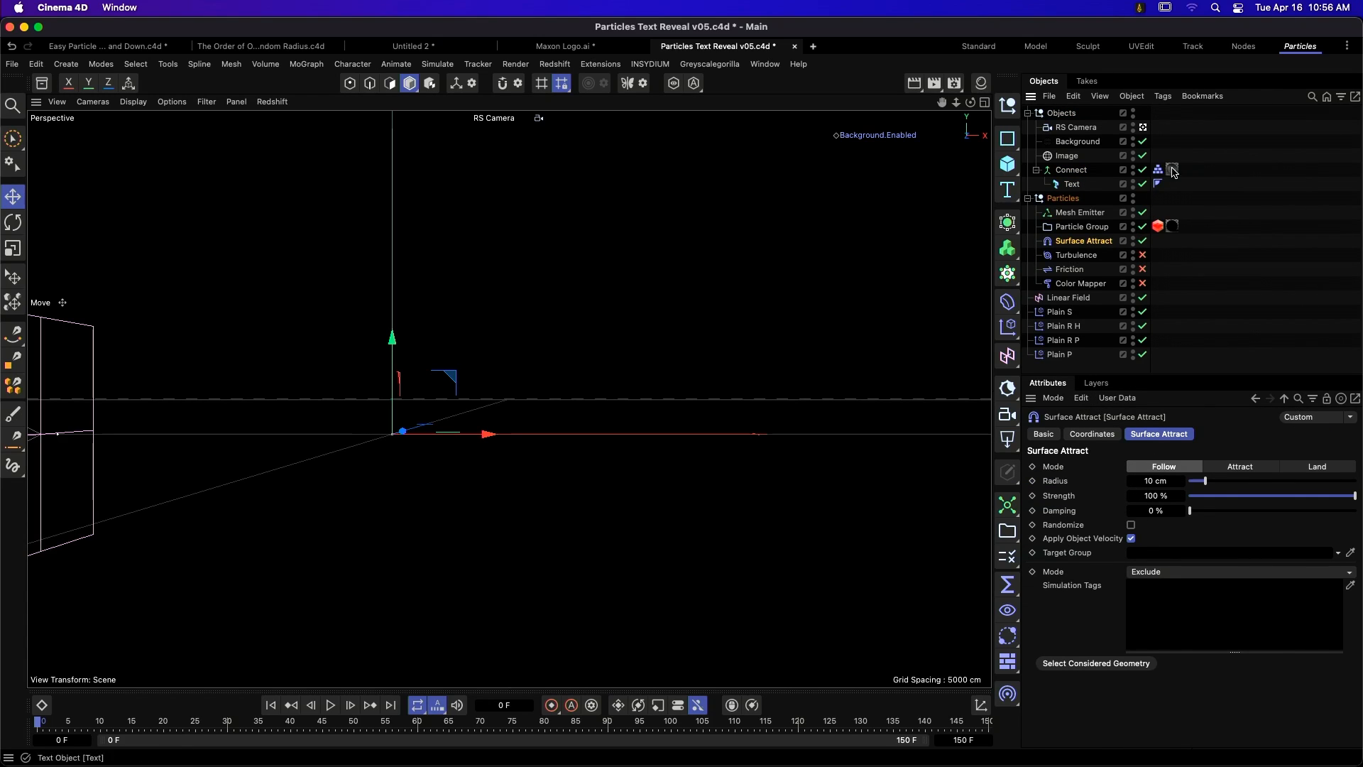
double_click(1133, 169, "alt")
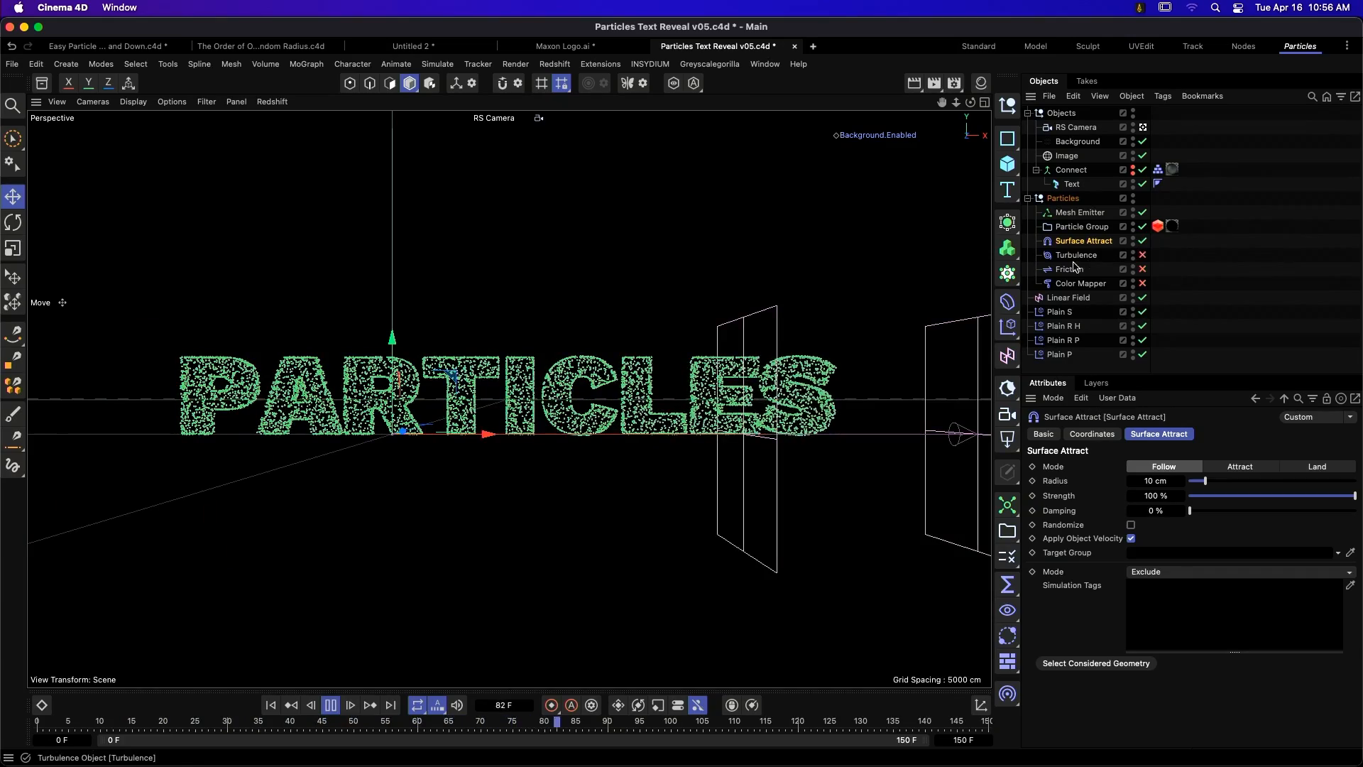
- Enable the Turbulence modifier and check the Invert and Linear Field layers that control it
left_click(1142, 255)
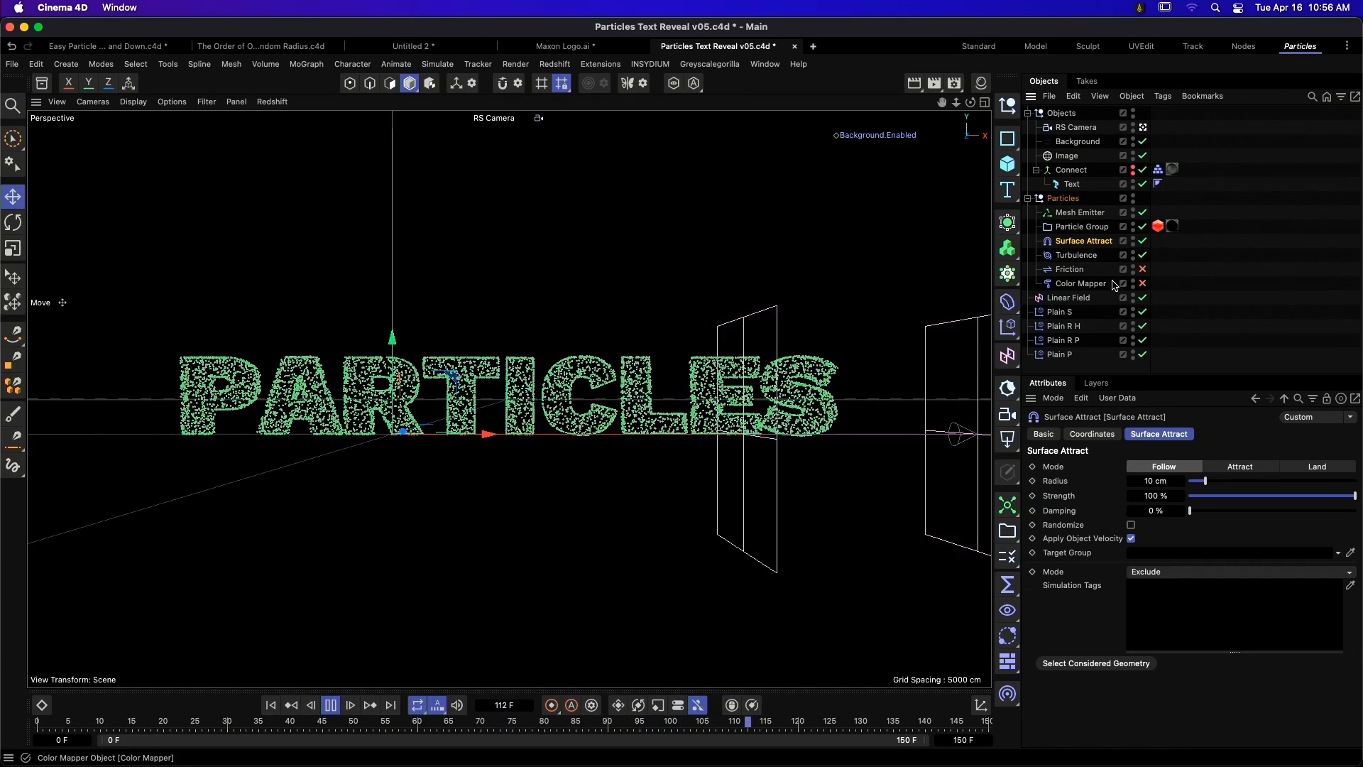
left_click(1077, 256)
left_click(1182, 434)
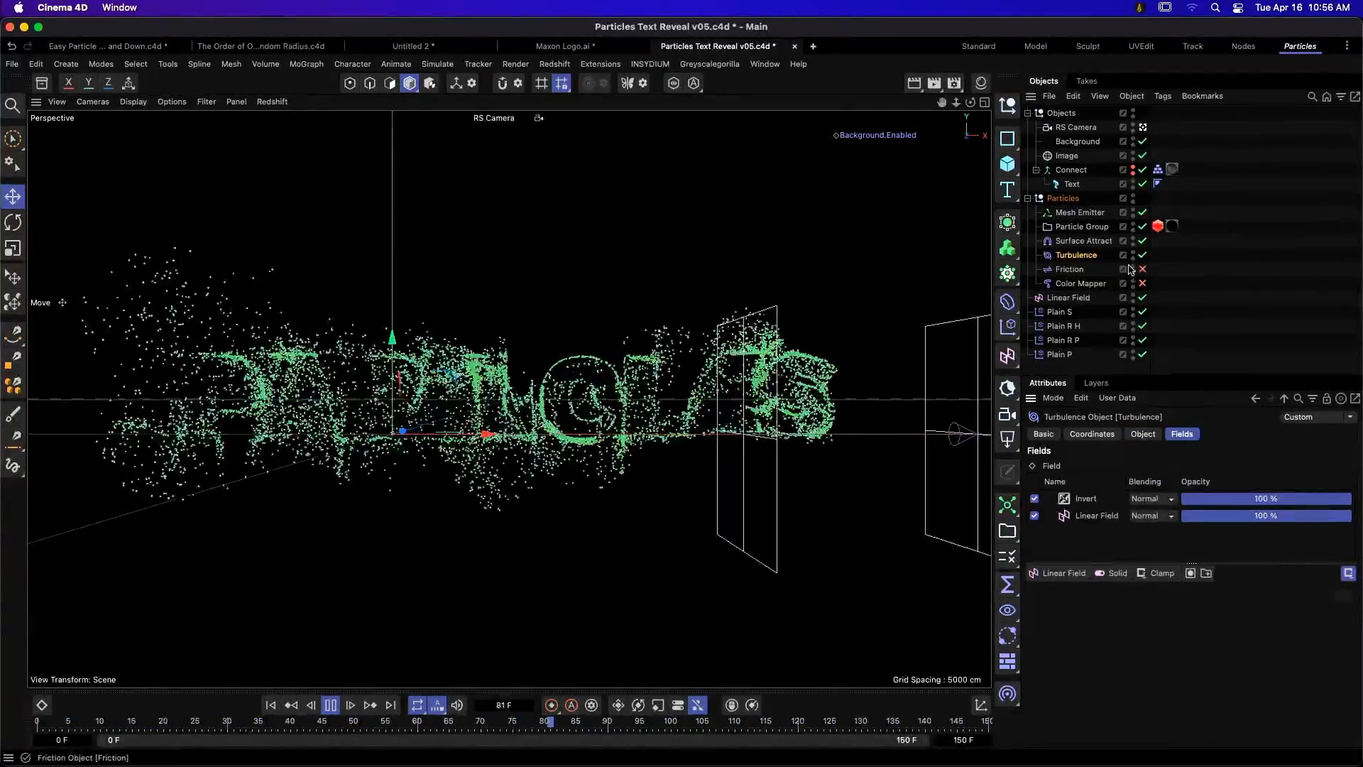
- Check the Friction modifier's object properties and enable it
left_click(1073, 269)
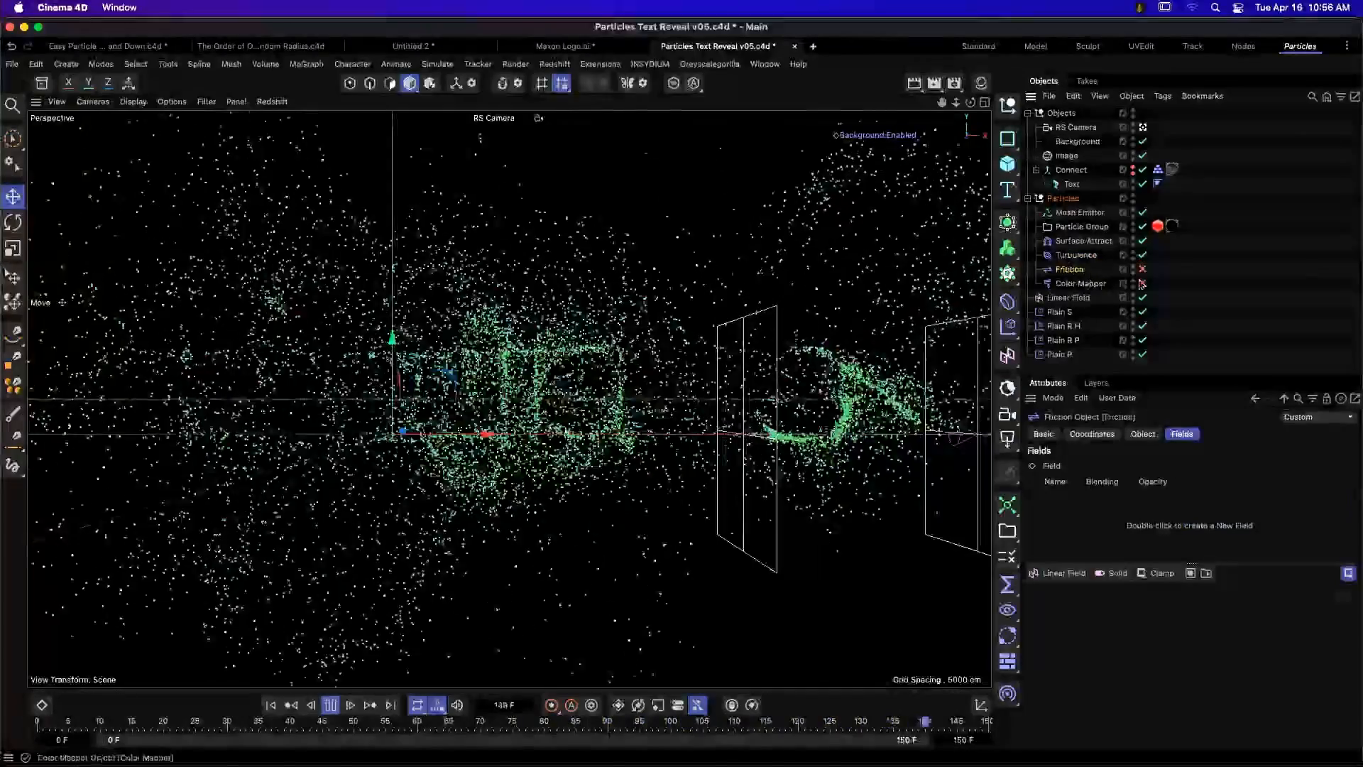
left_click(1142, 433)
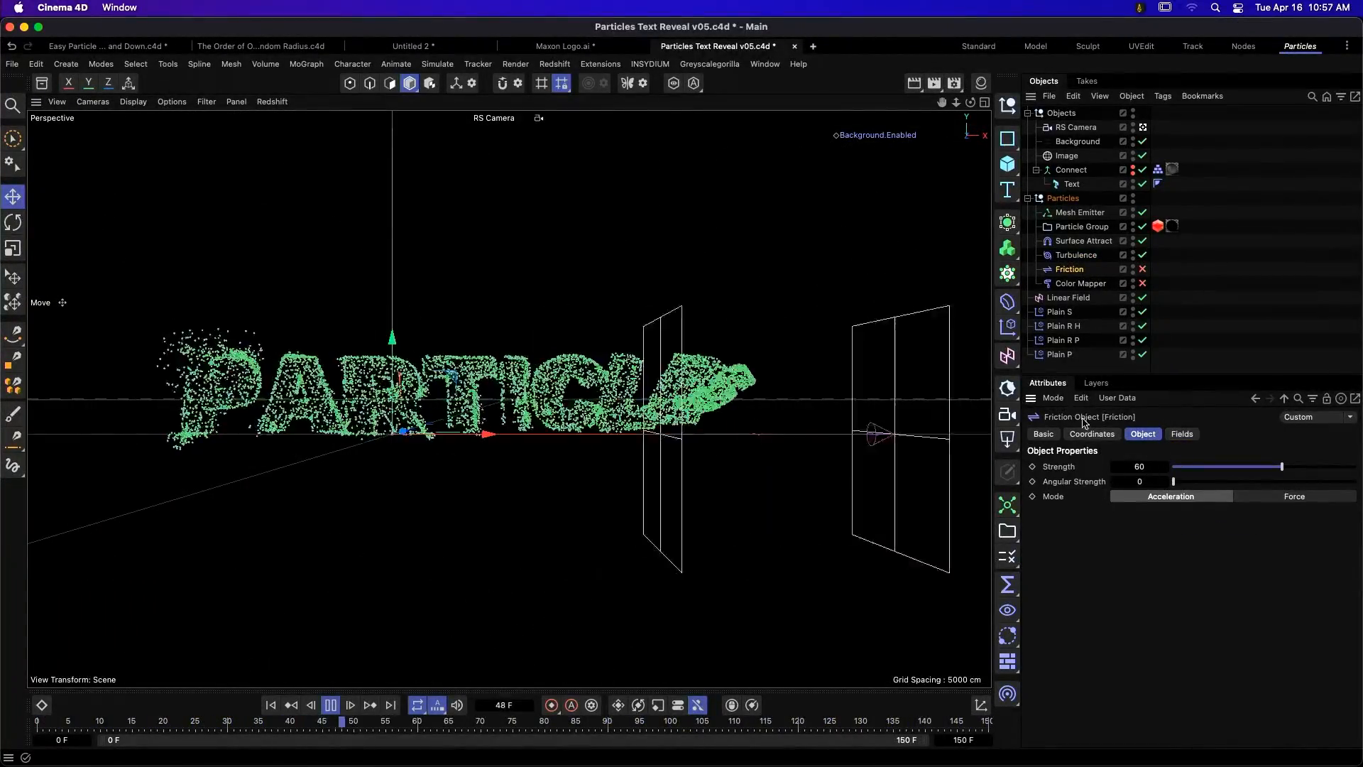
left_click(1142, 269)
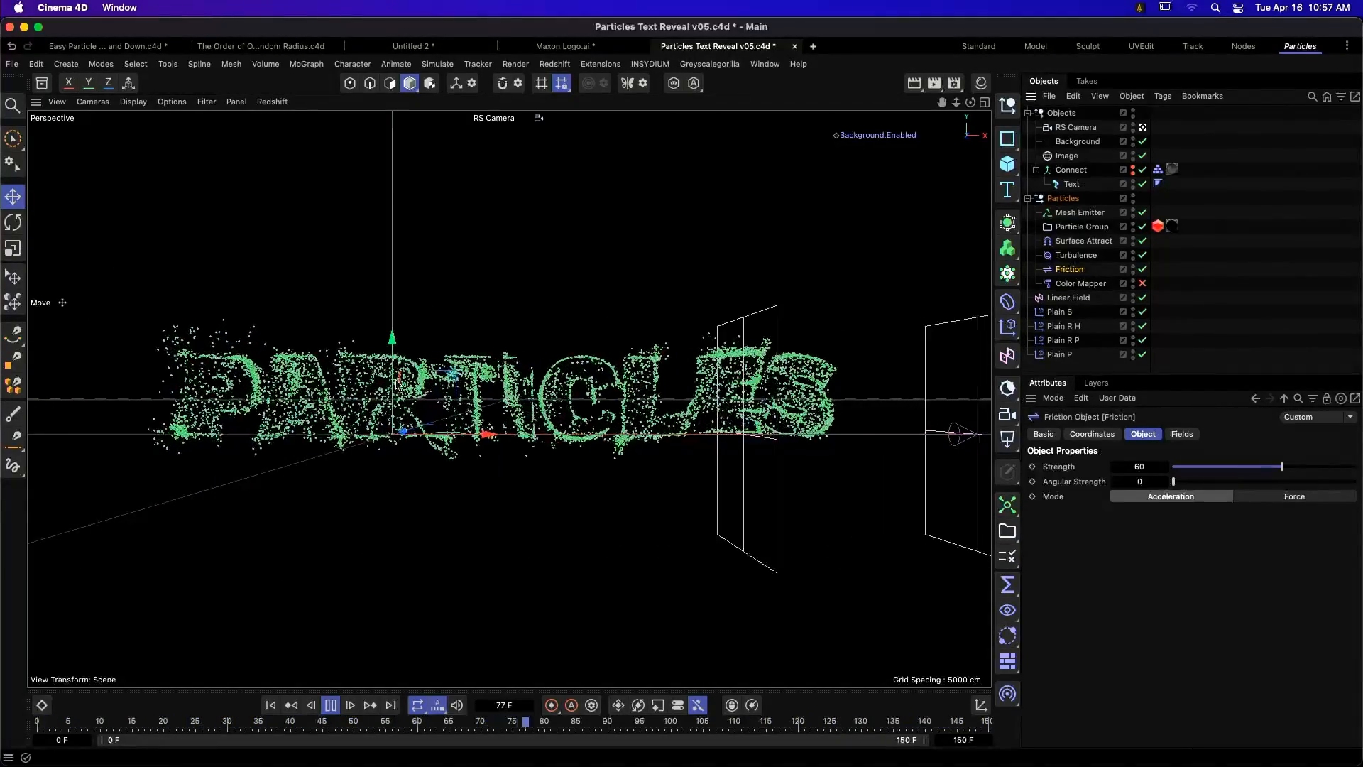
- Enable the Color Mapper, show its settings and stop the playback
left_click(1142, 284)
left_click(1083, 284)
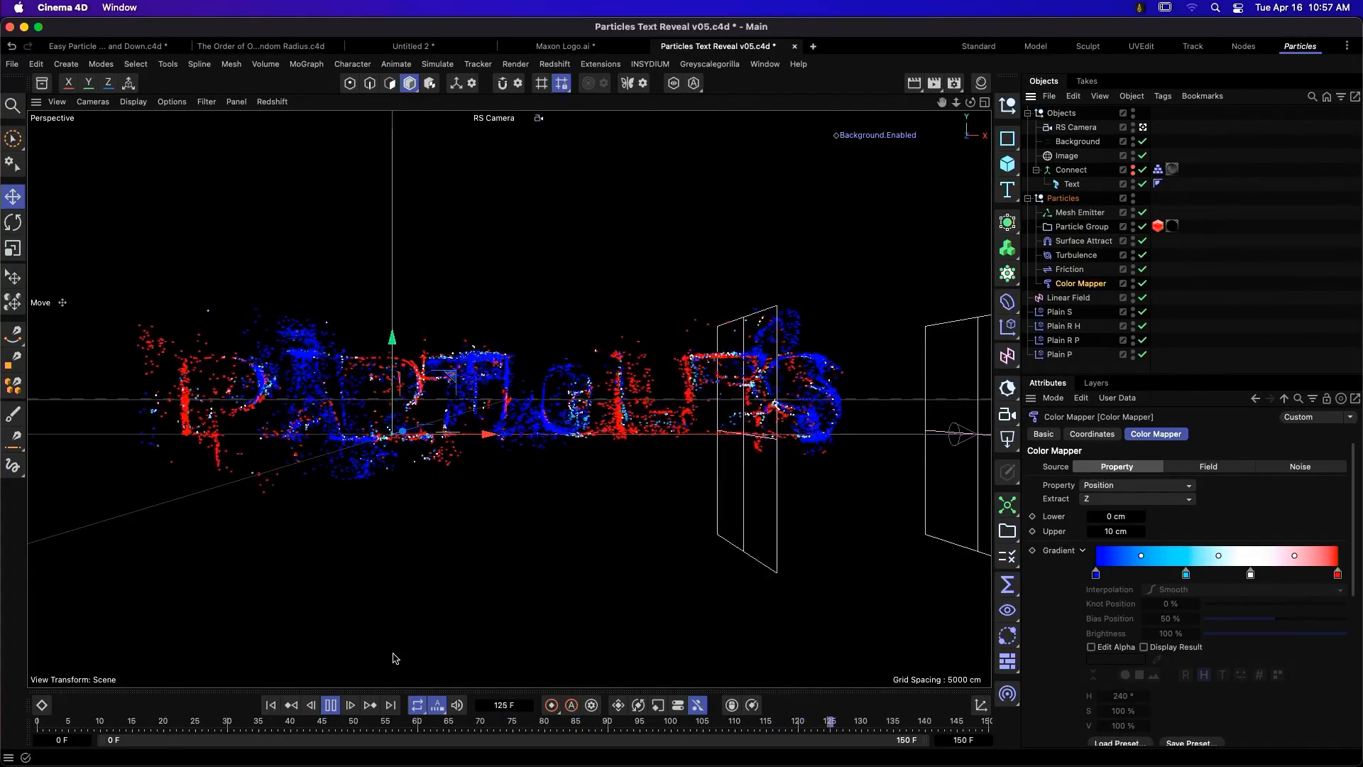
left_click(332, 706)
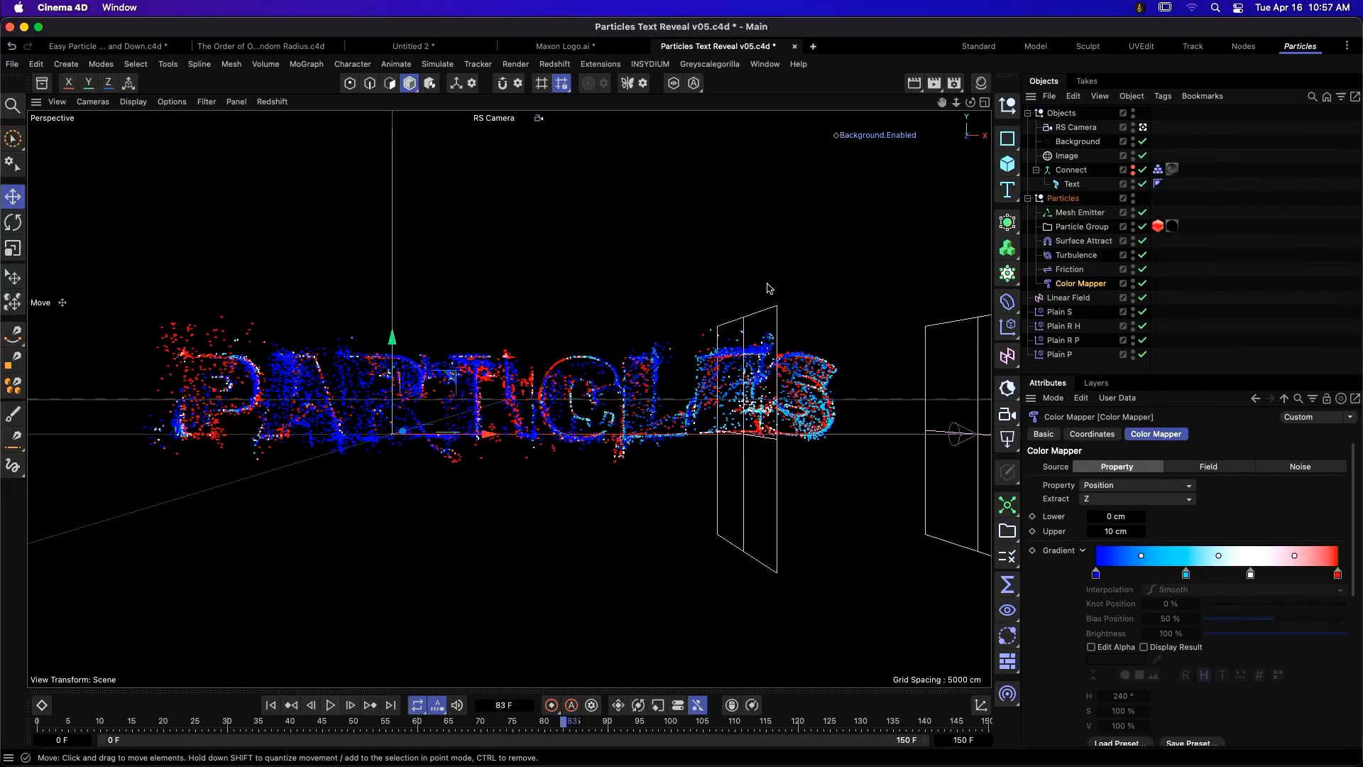
- Open 03 Maxon Logo Reveal - Field Condition.c4d from the 01 Maxon Logo Reveal folder in Finder and play it from frame 0
key("super+Tab")
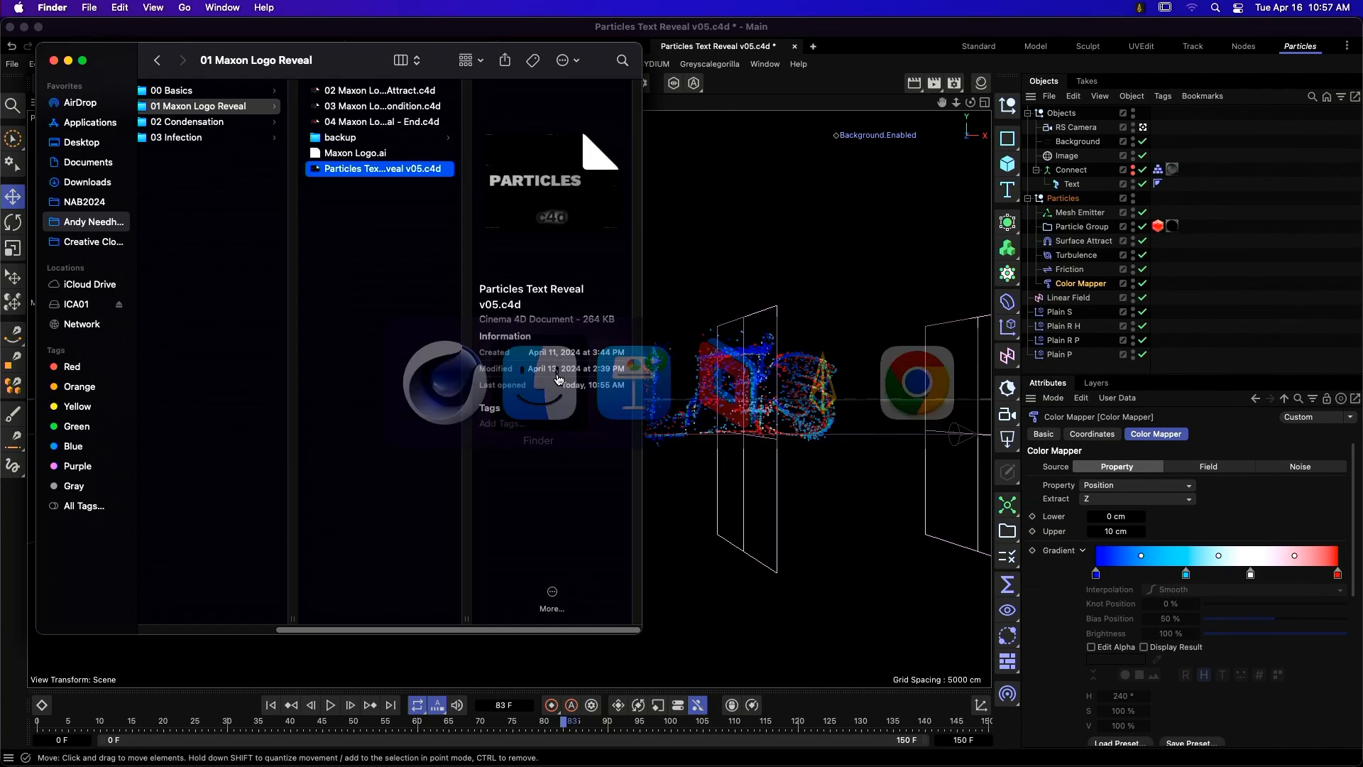
left_click(424, 108)
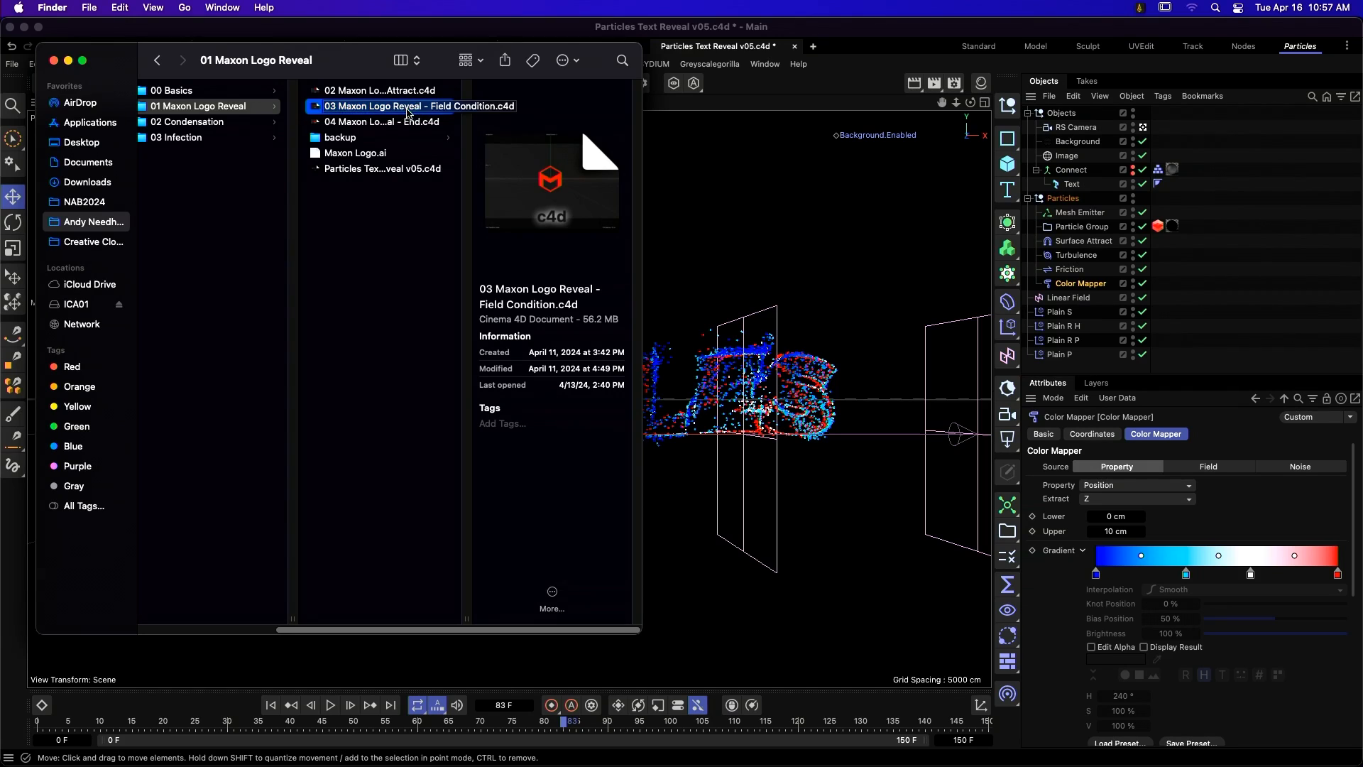
double_click(407, 108)
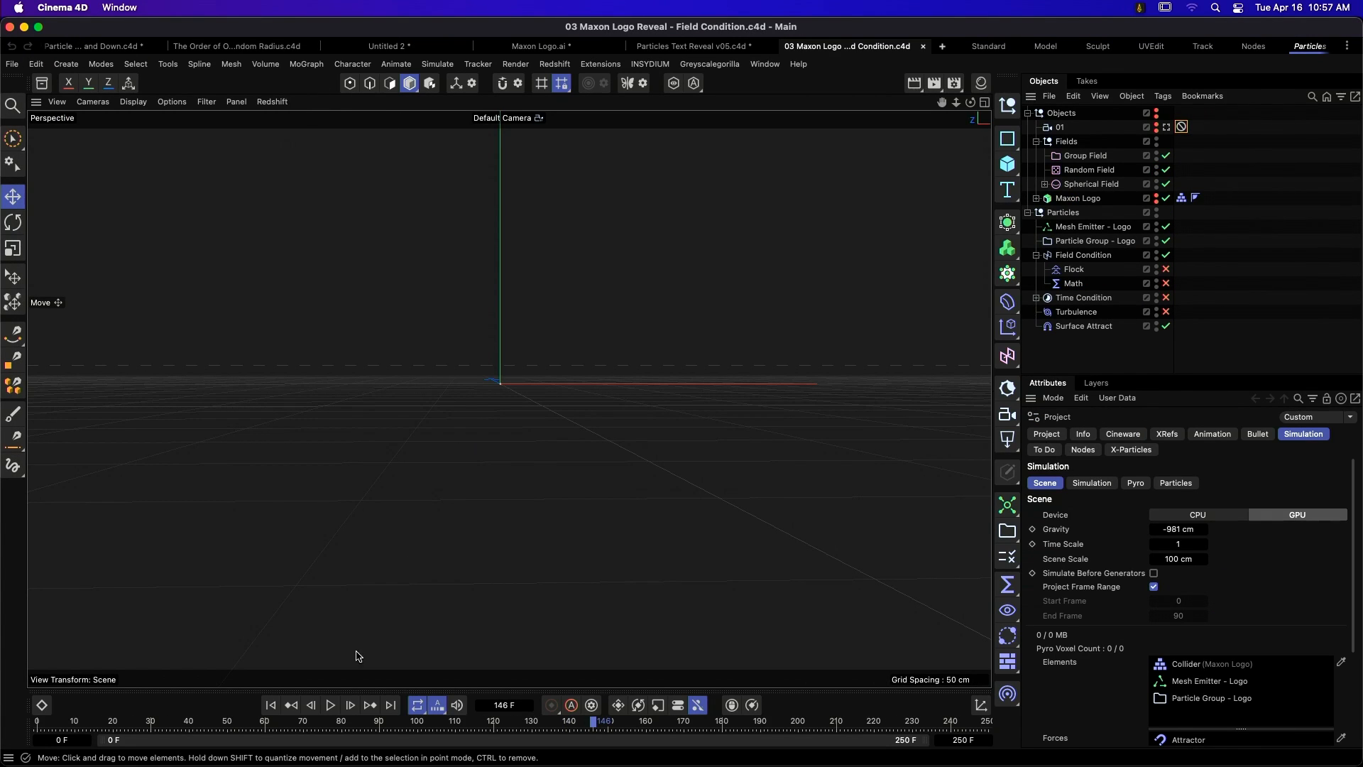
left_click(271, 705)
left_click(330, 705)
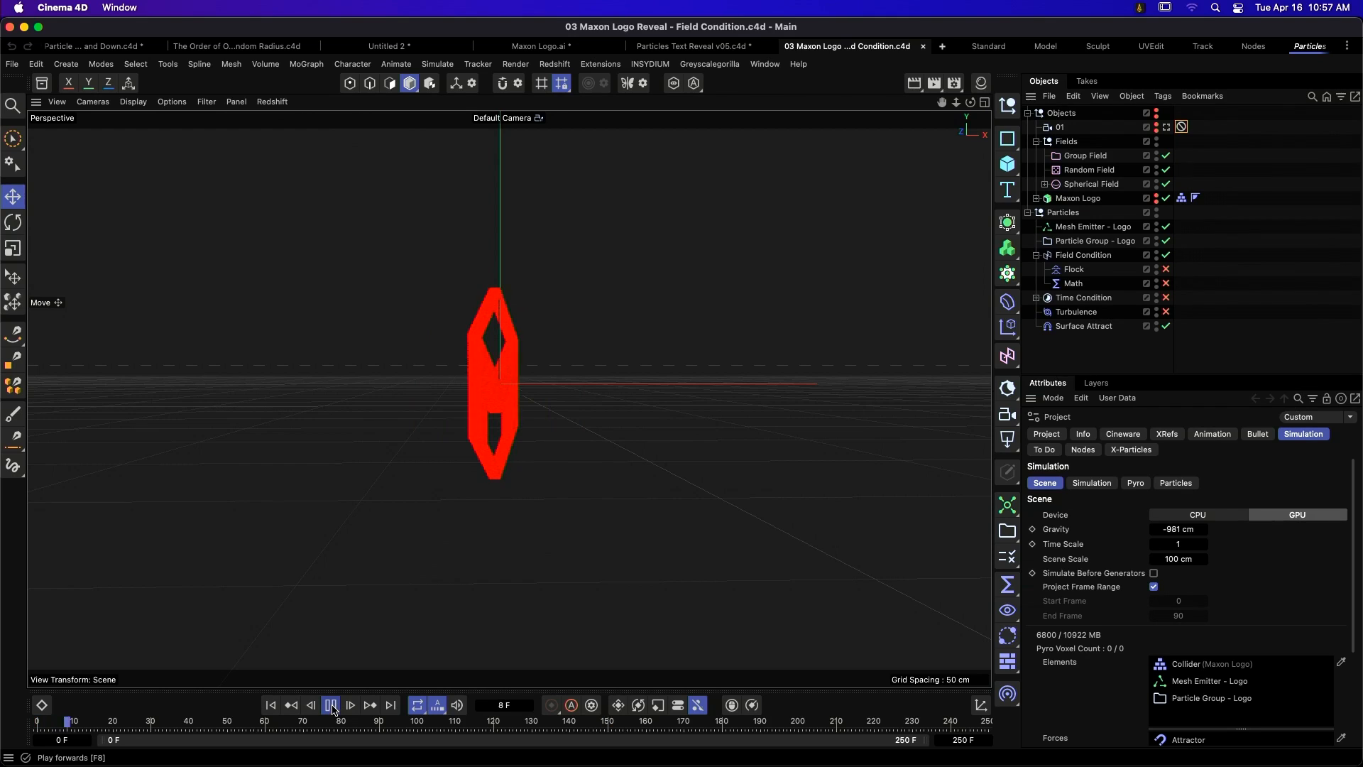
- Examine the Field Condition's field list and the Spherical Field and Random Field that drive it
left_click(1092, 256)
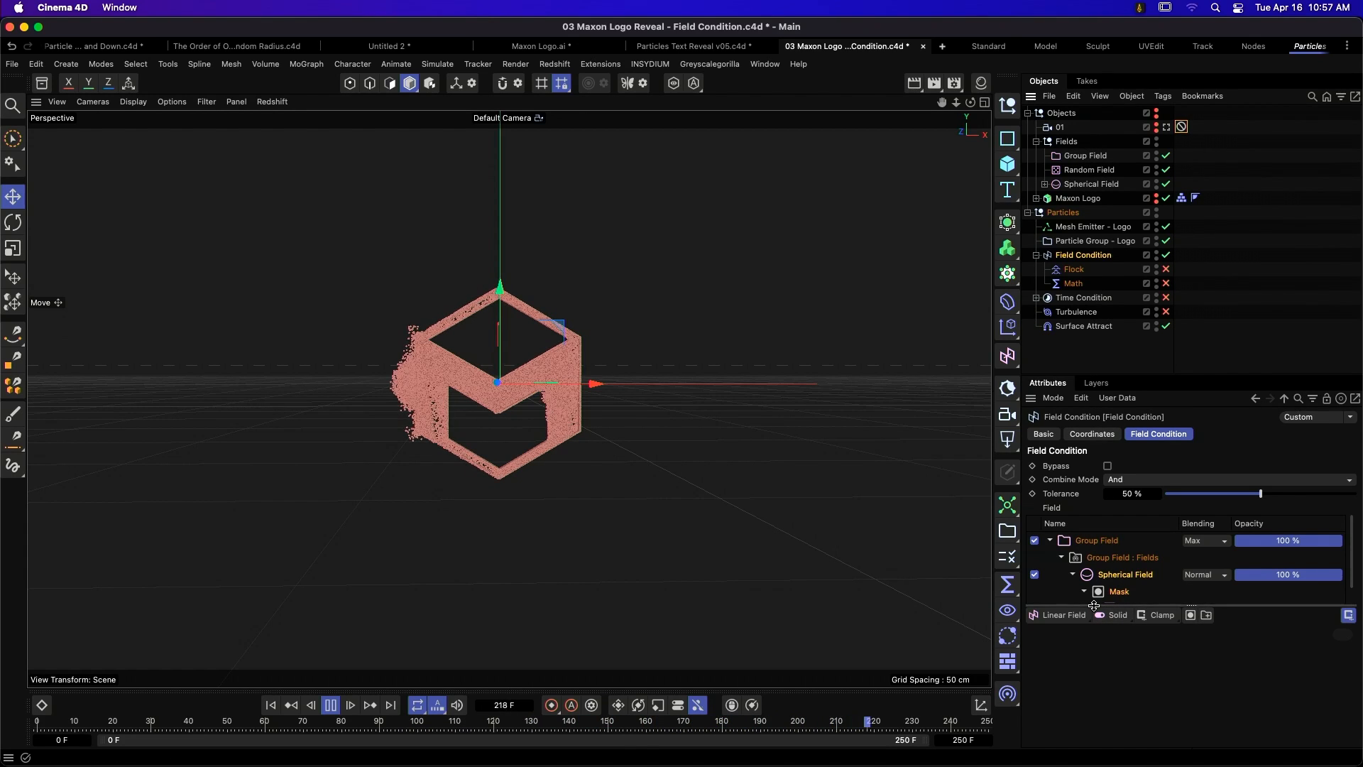
left_click_drag(1099, 608, 1099, 689)
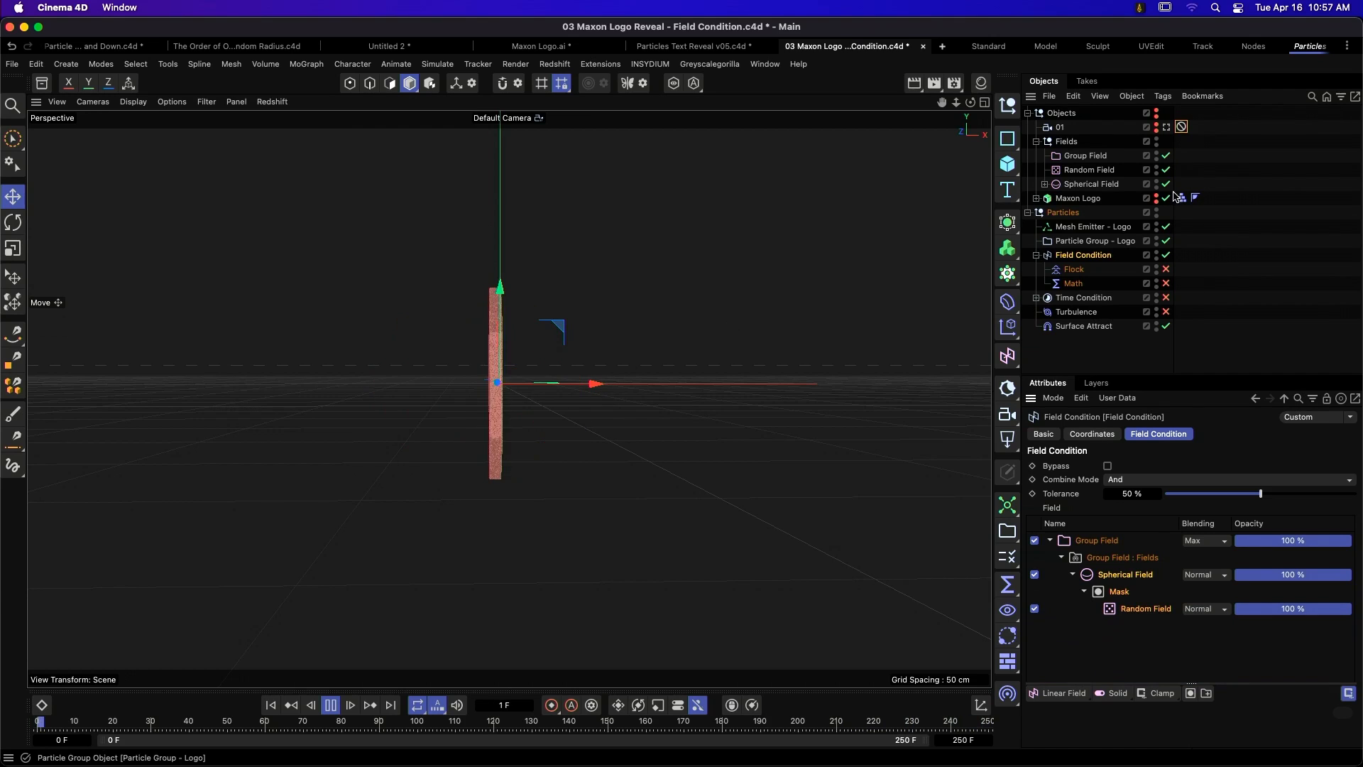
left_click(1118, 186)
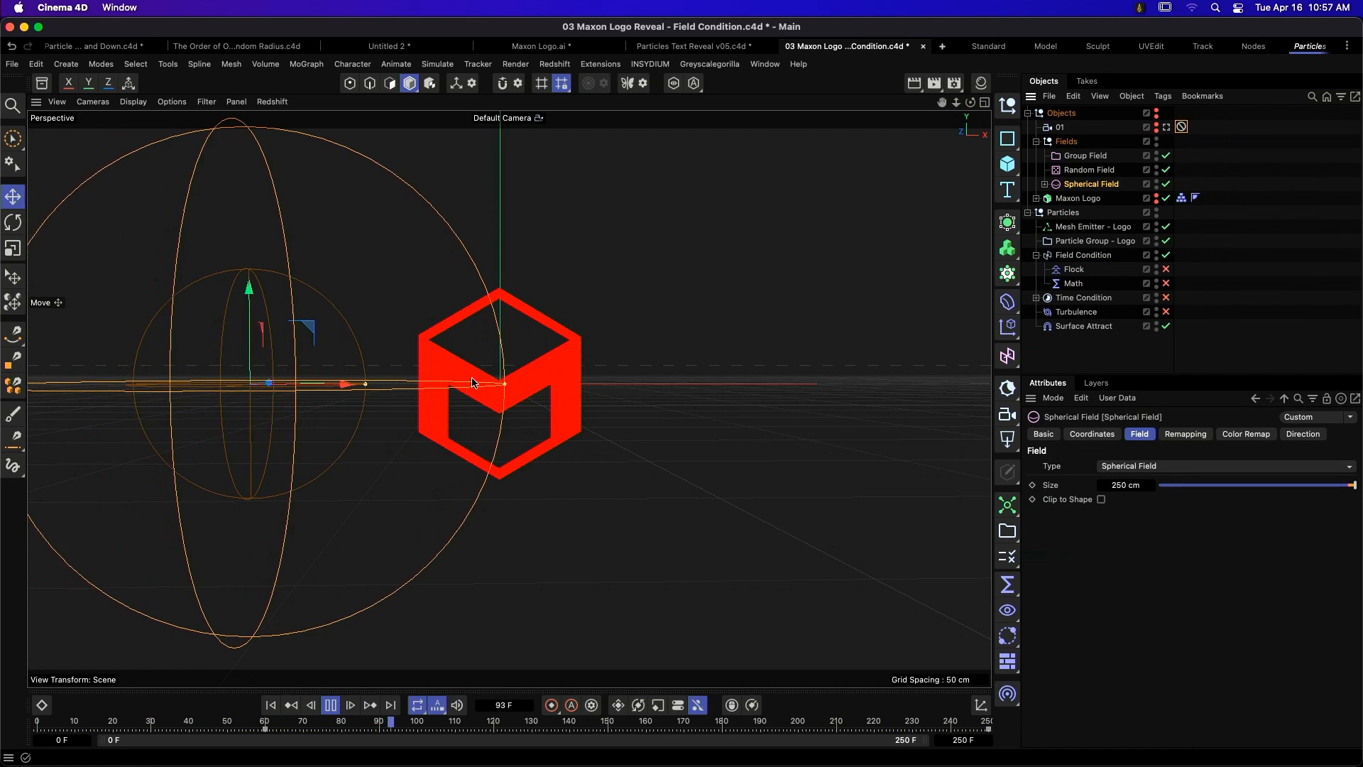
left_click(1088, 171)
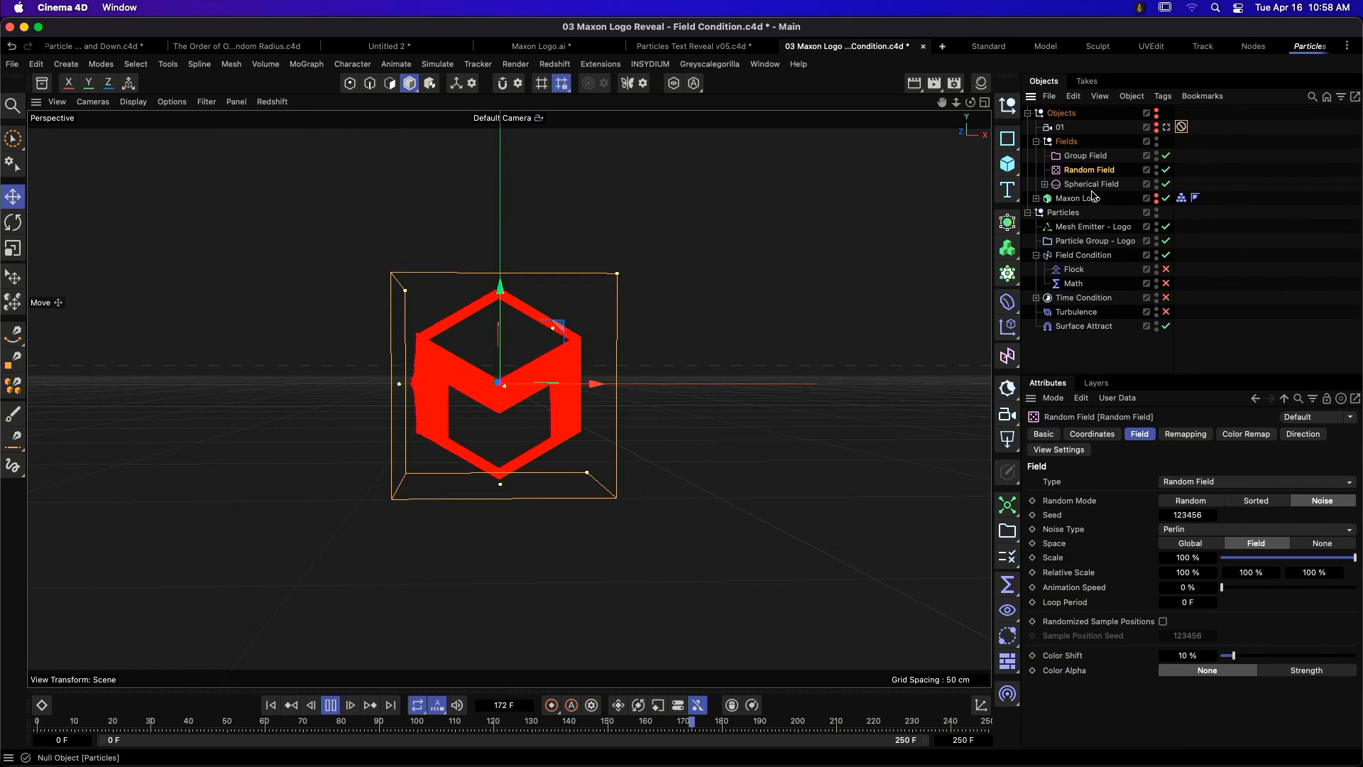
- Examine the Attractor nested under the Spherical Field, including its object properties and its Linear Field
left_click(1045, 185)
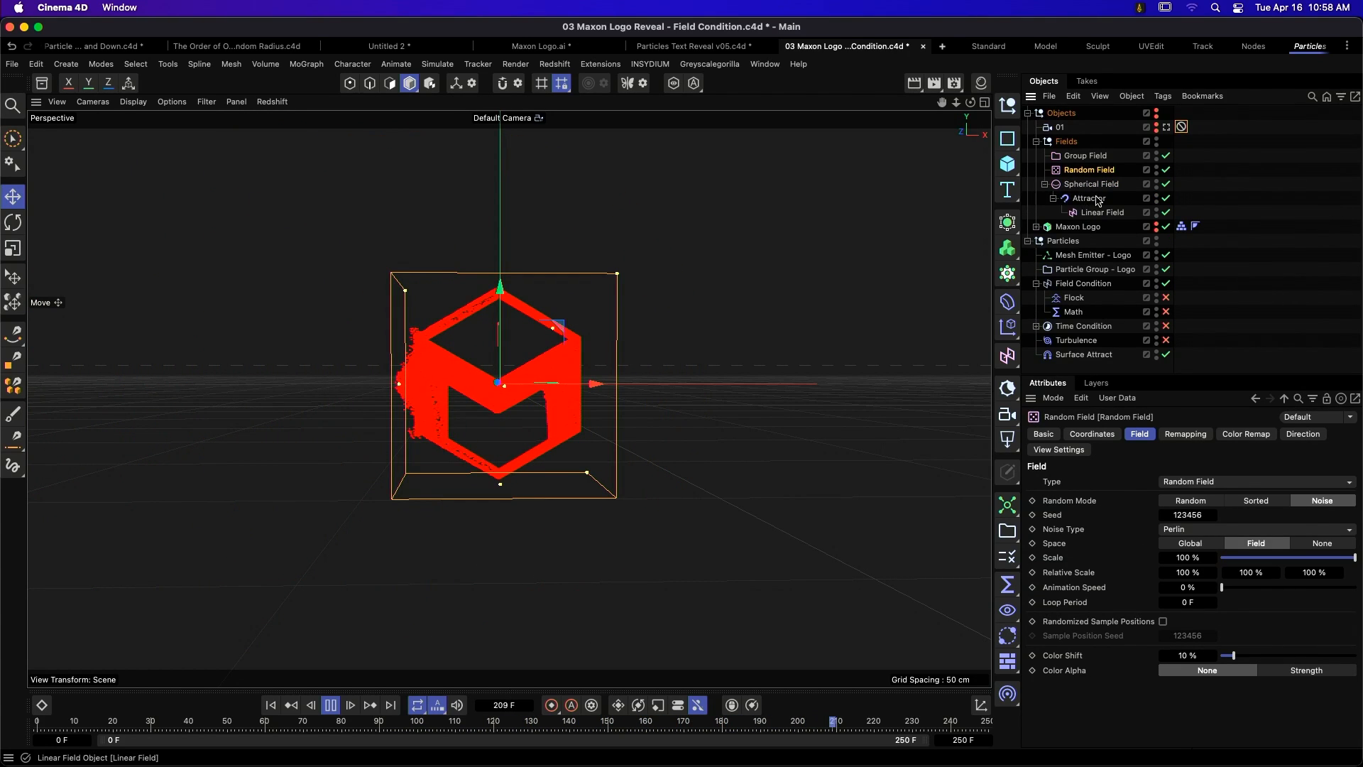
left_click(1093, 184)
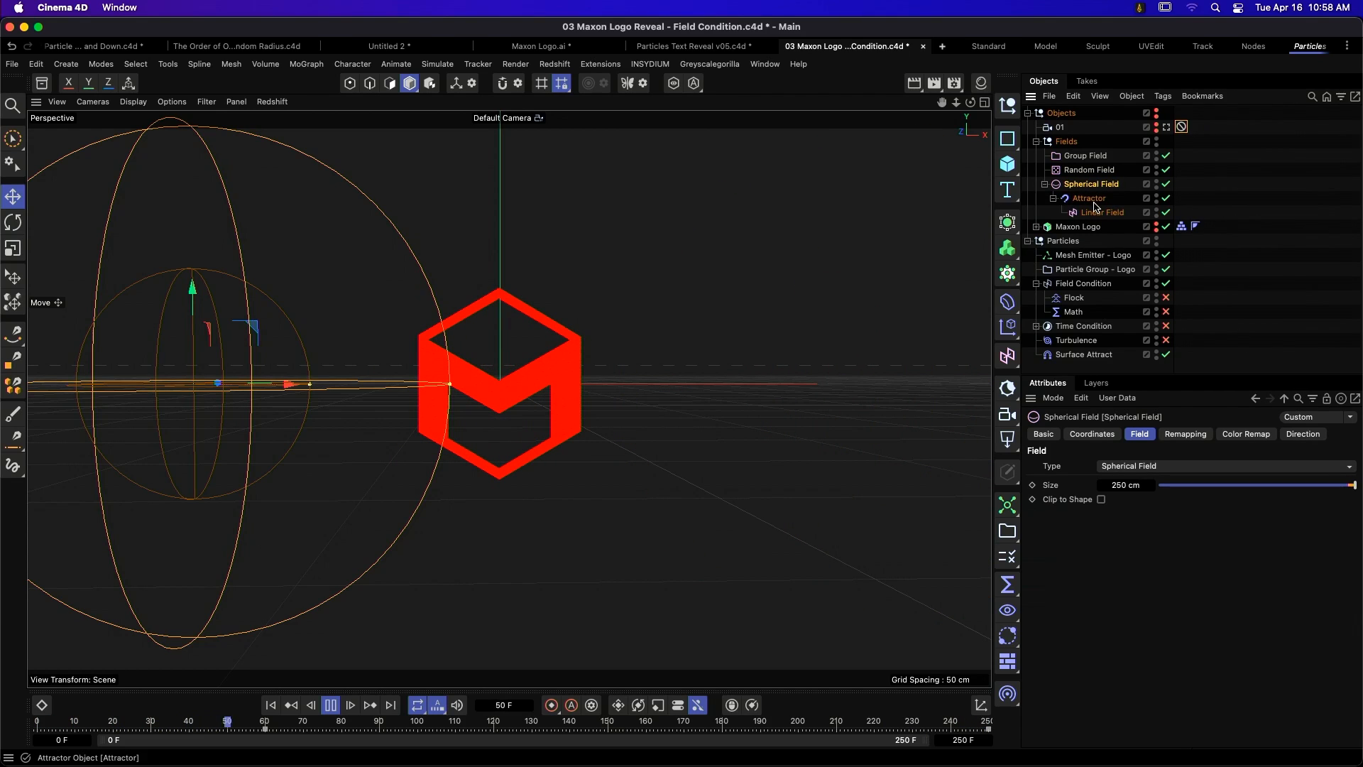
left_click(1099, 212)
left_click(1089, 198)
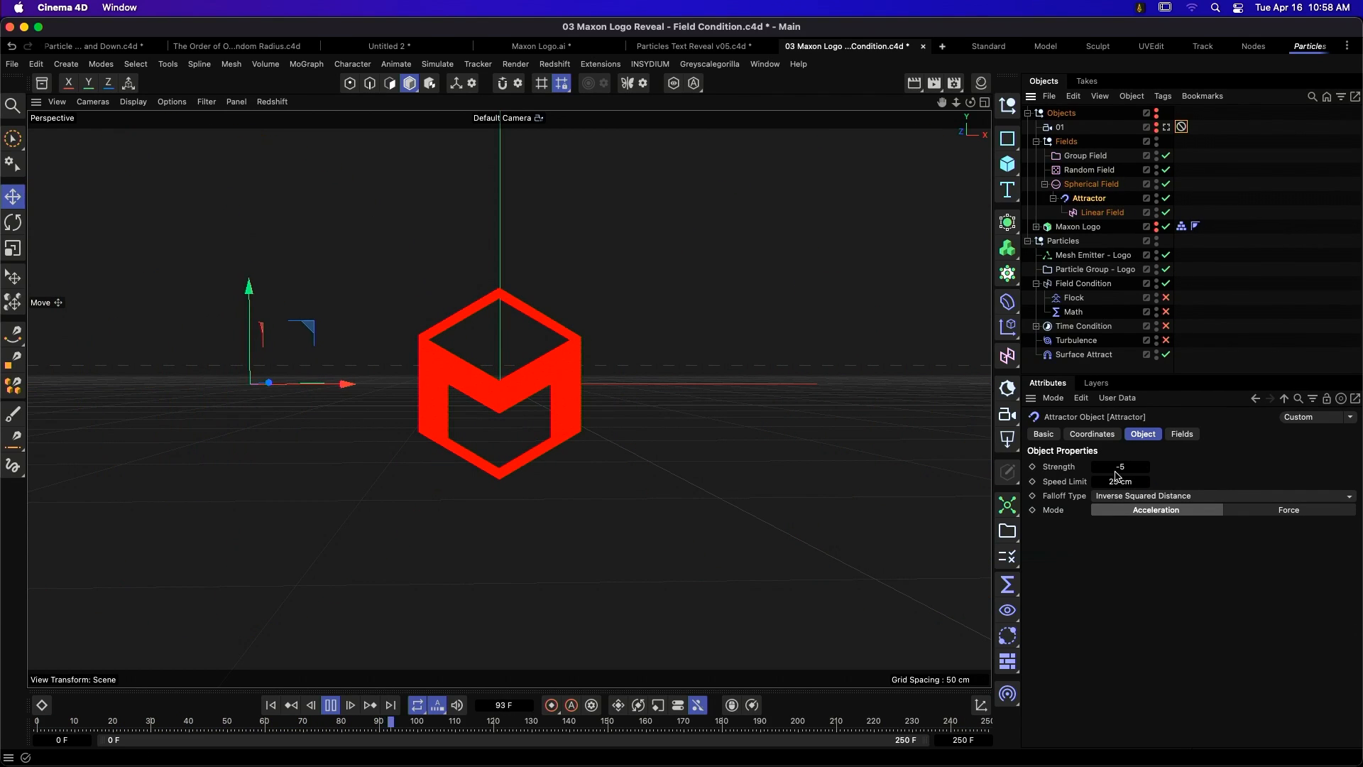
left_click(1182, 434)
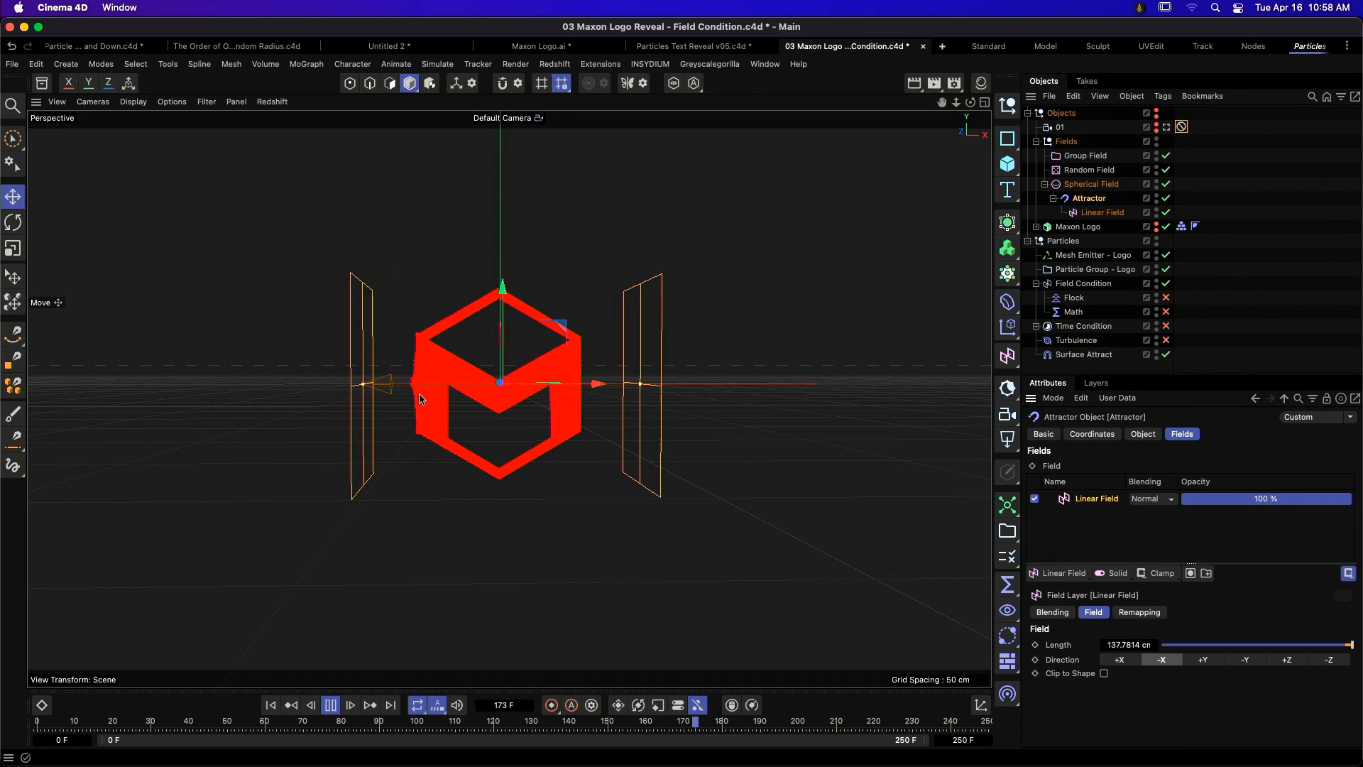
scroll(458, 359, "up", 2)
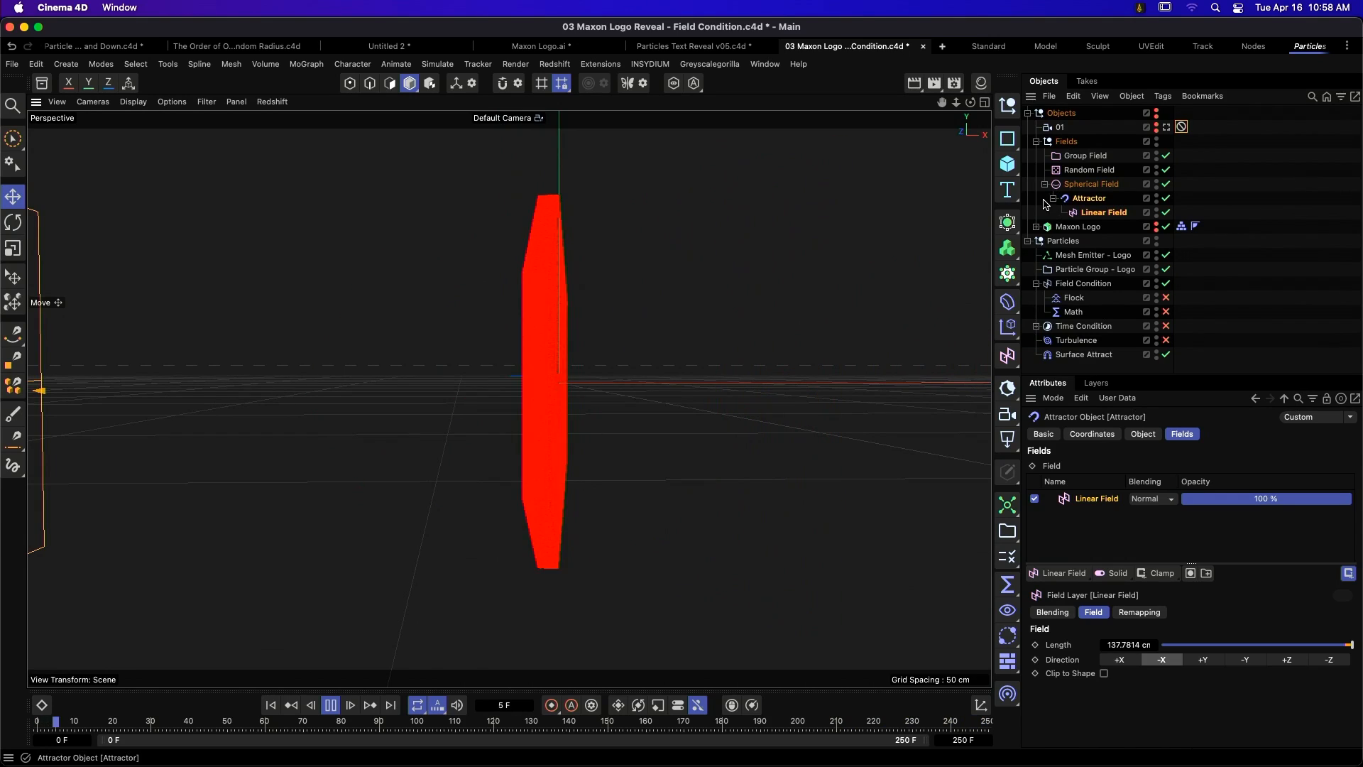
- Check the Particle Group - Logo settings, then watch the Field Condition select logo particles and pause the playback
left_click(1081, 243)
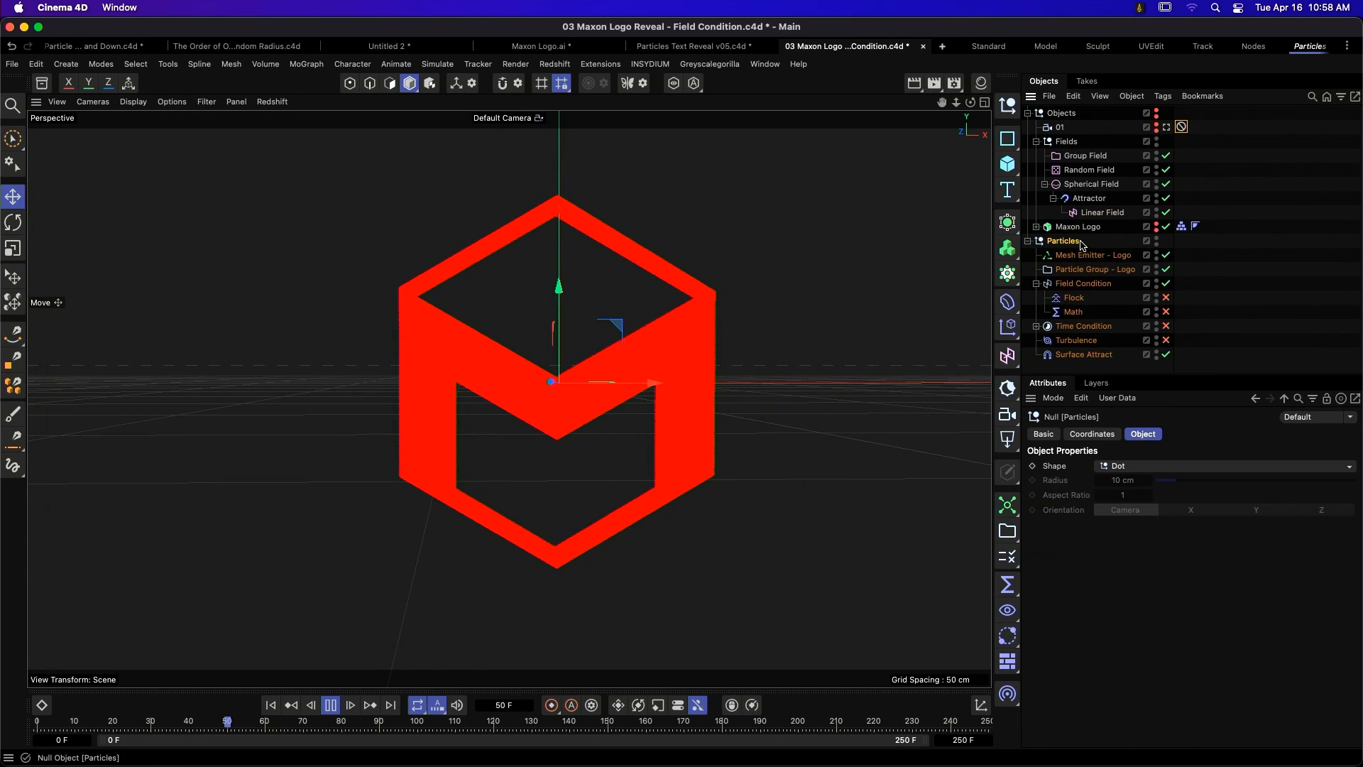
left_click(1108, 271)
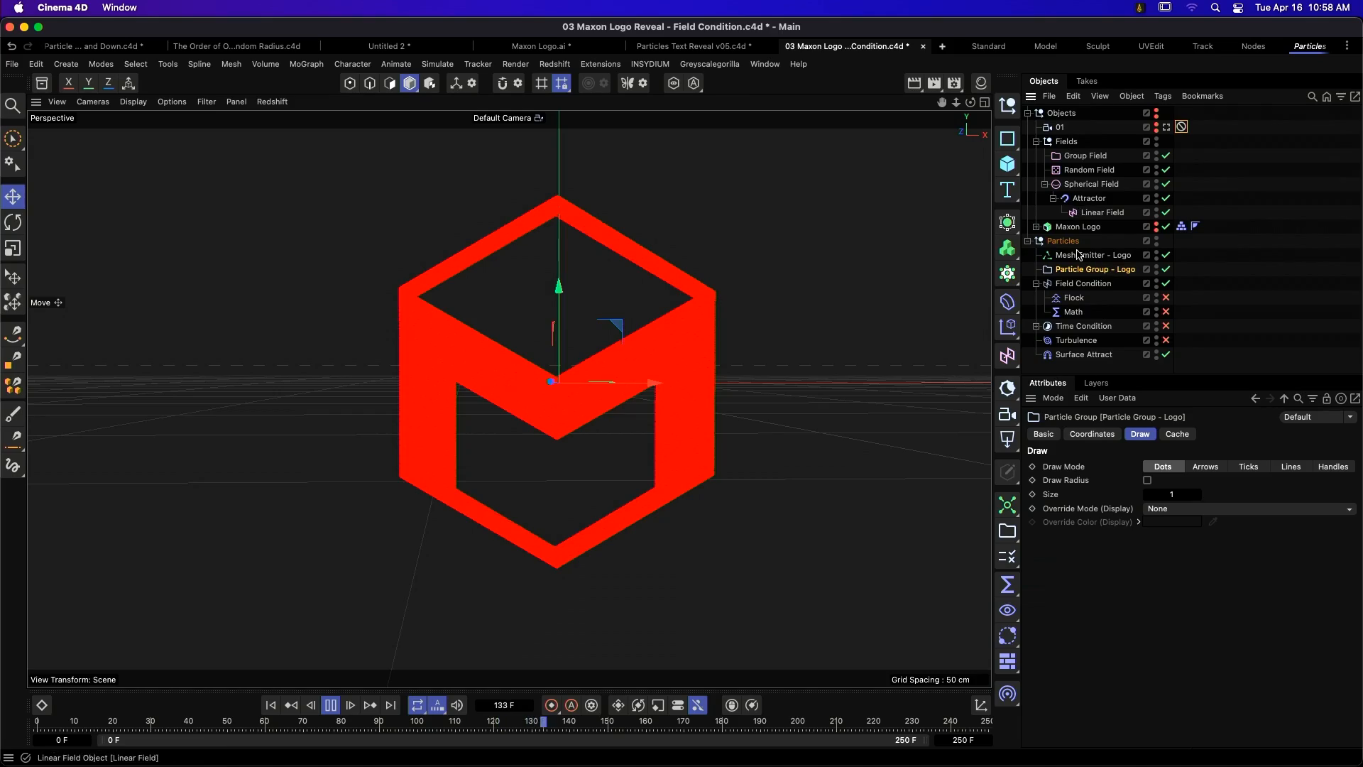
left_click(1079, 283)
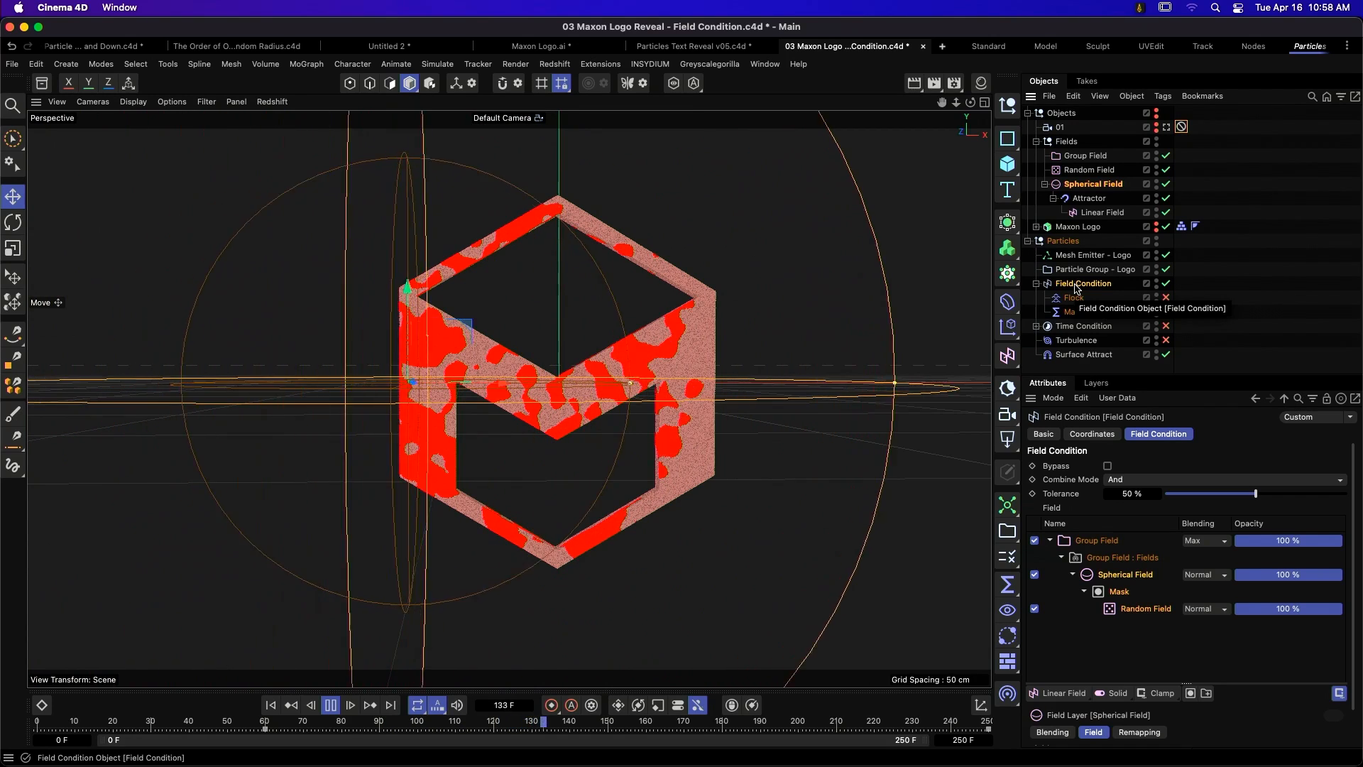
key("space")
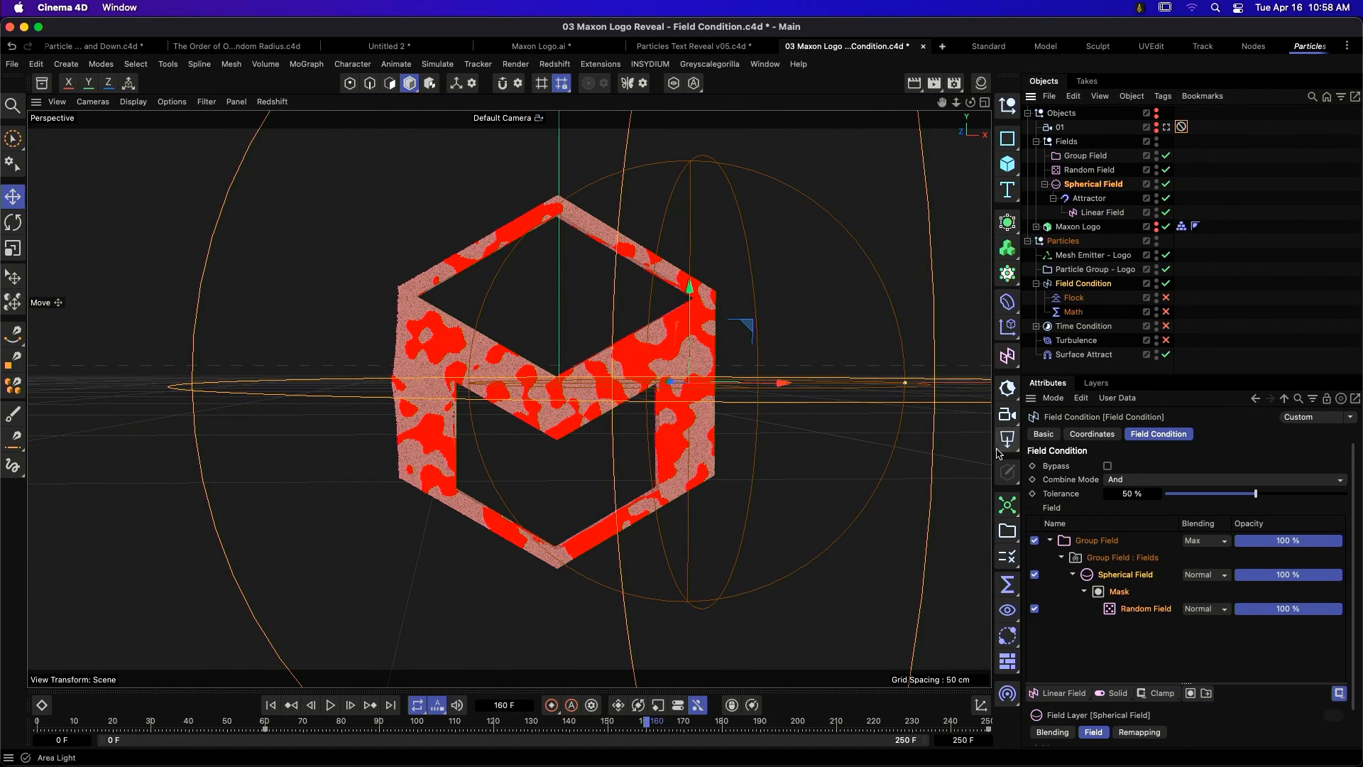
- Toggle Selection Highlighting off and back on in the project's particle simulation settings
key("super+d")
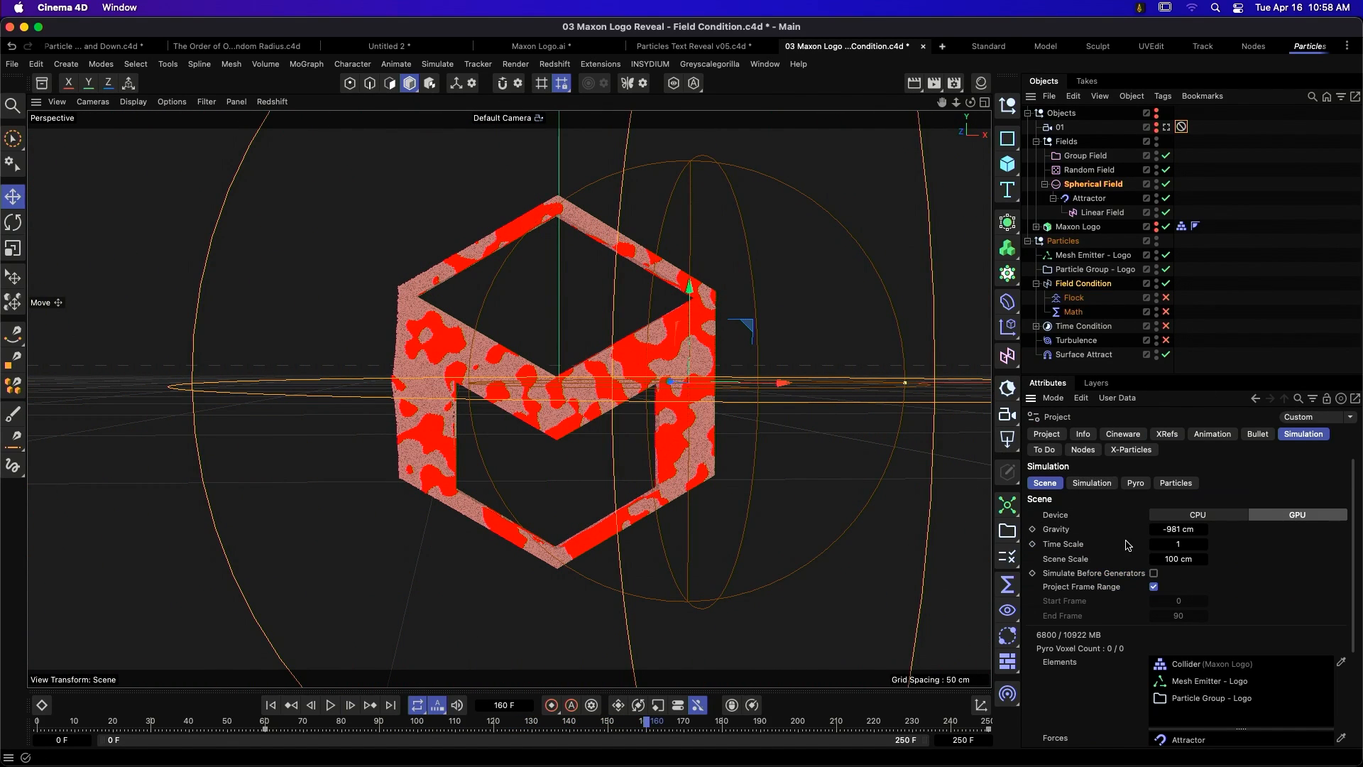
left_click(1176, 483)
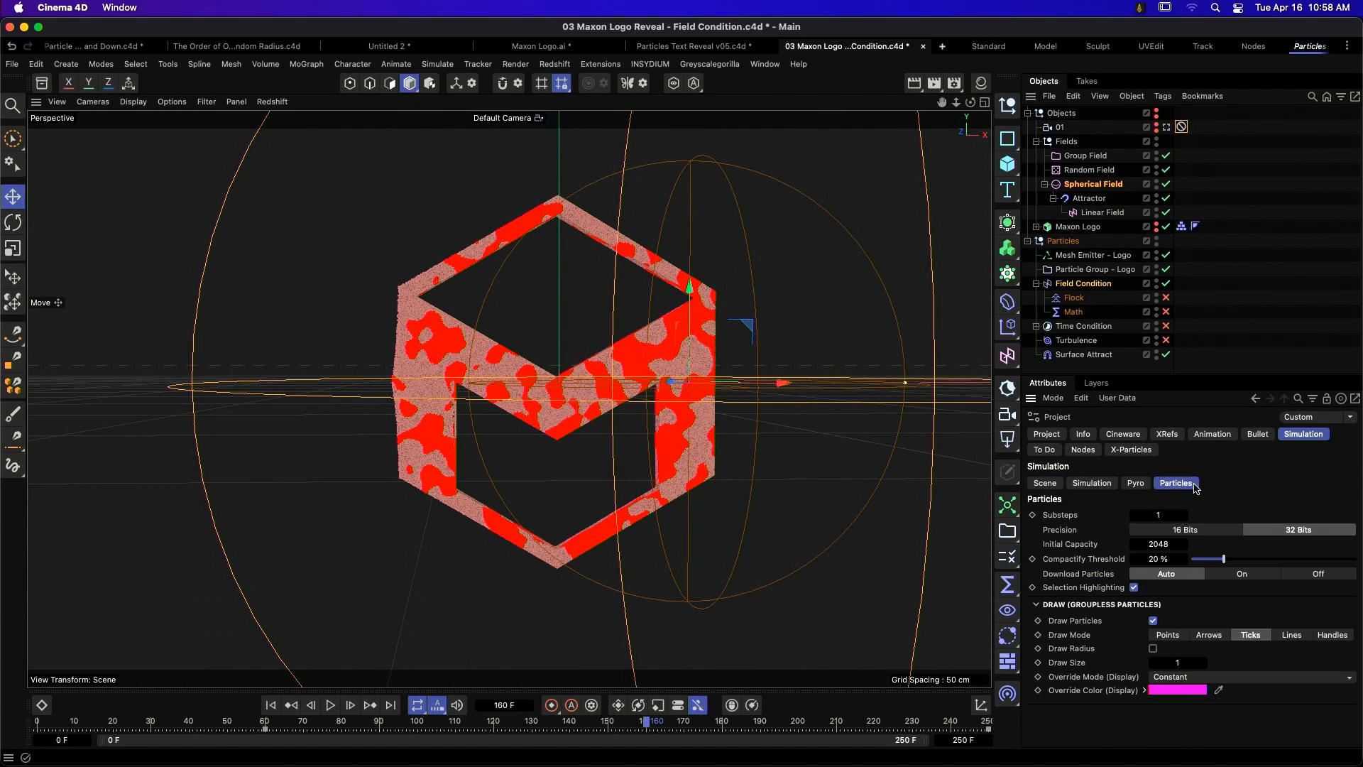
left_click(1134, 588)
left_click(1135, 589)
left_click(1134, 589)
left_click(1134, 589)
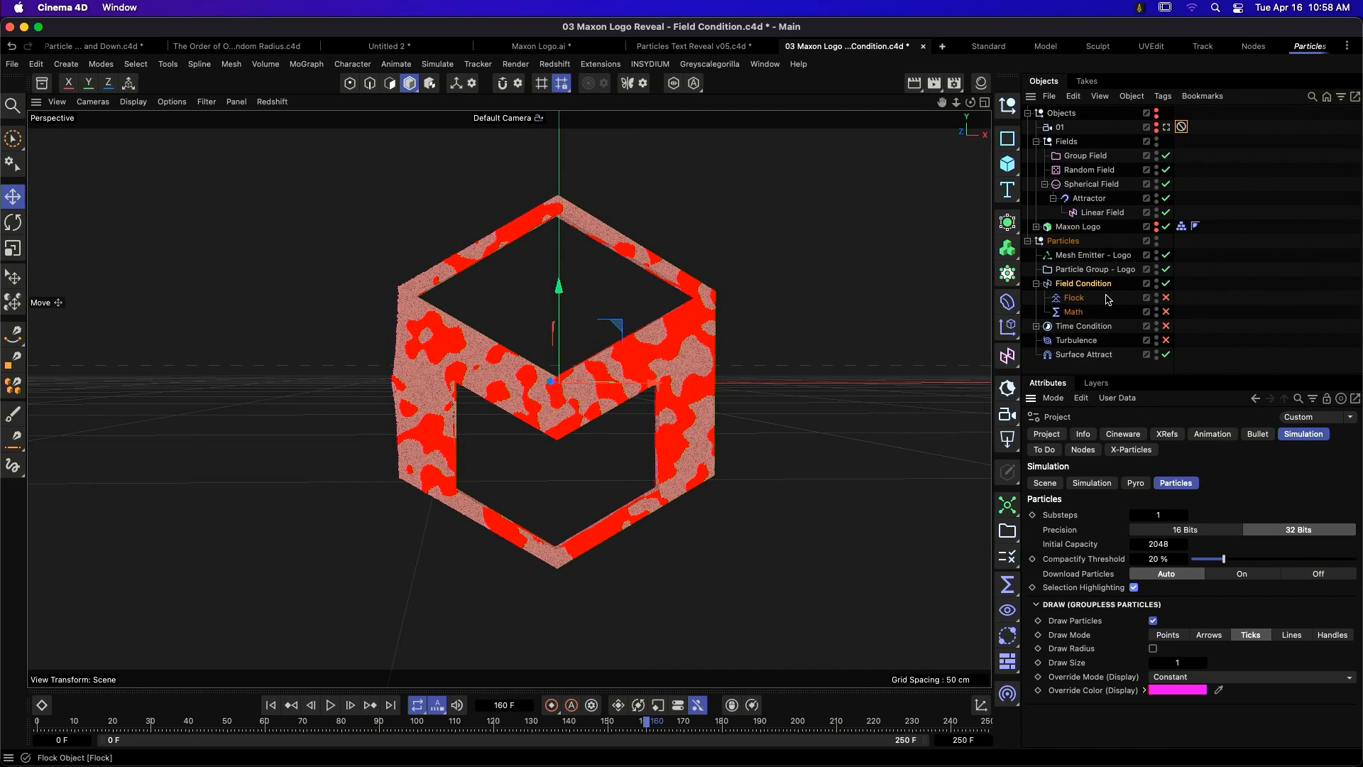
- Enable the Flock modifier under the Field Condition and preview the particles from frame 0
left_click(1079, 300)
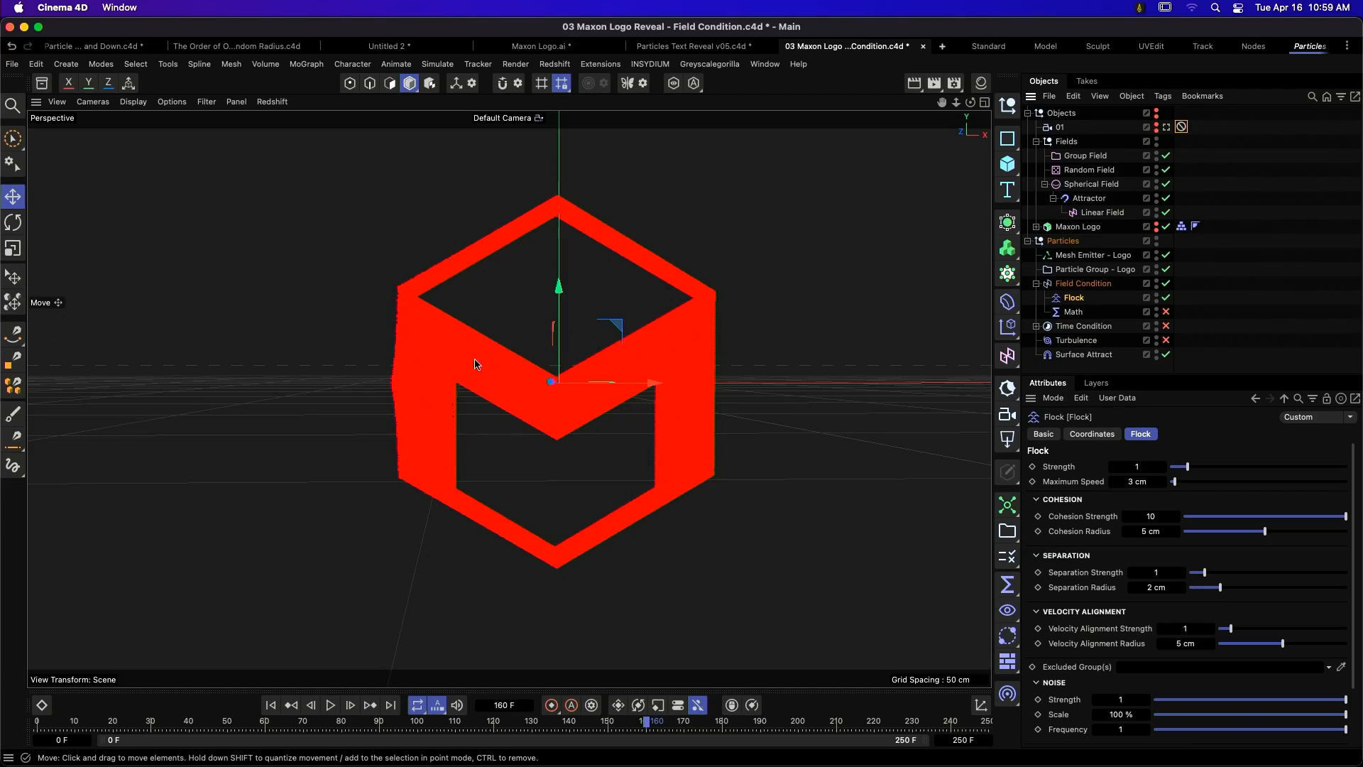
scroll(475, 364, "up", 10)
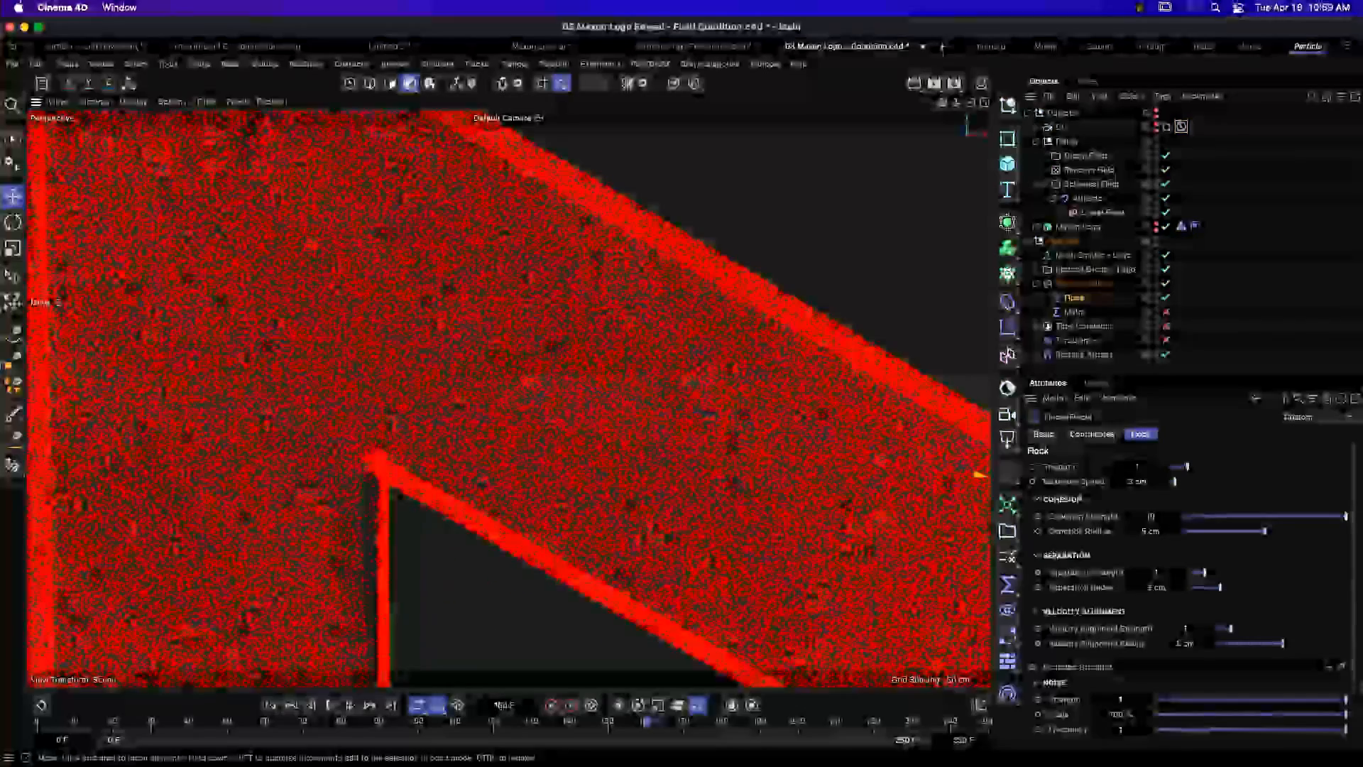
left_click(271, 705)
left_click(331, 705)
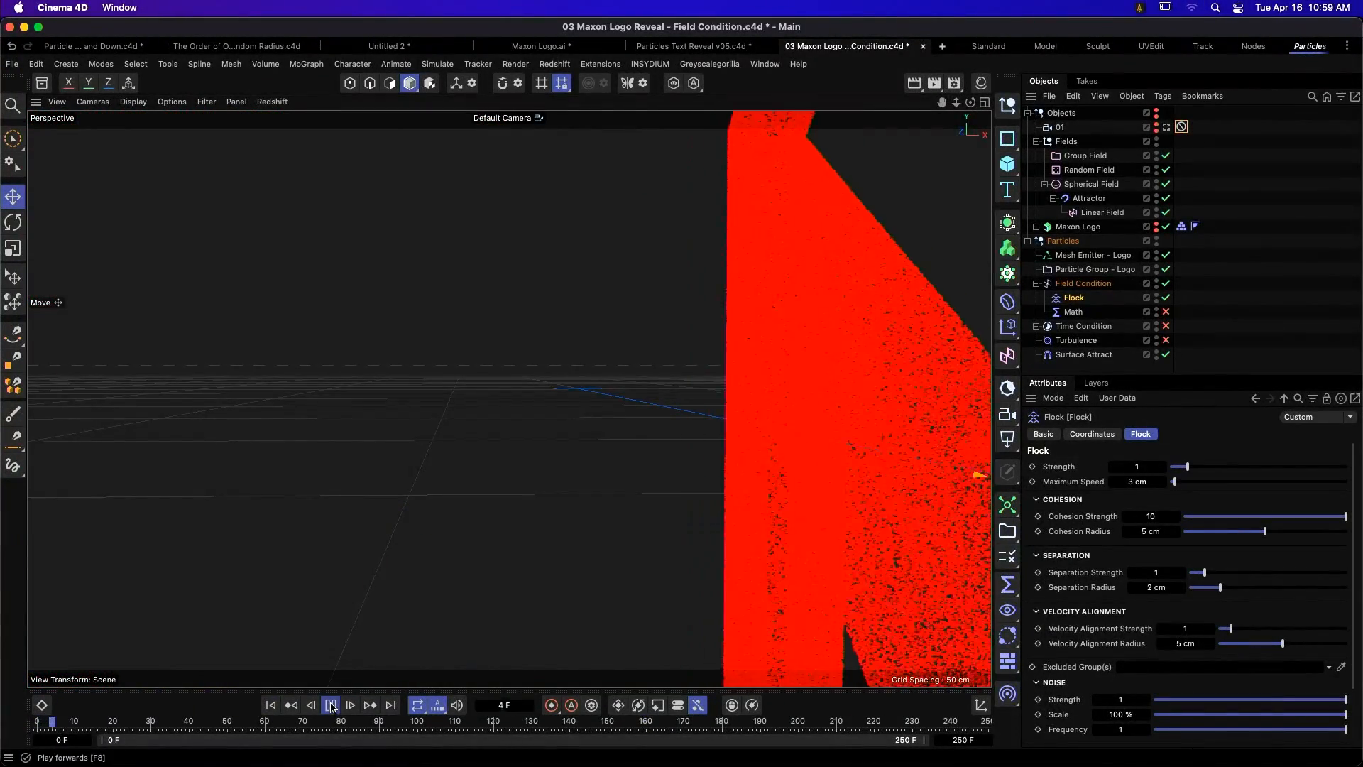
left_click(330, 705)
scroll(640, 281, "down", 10)
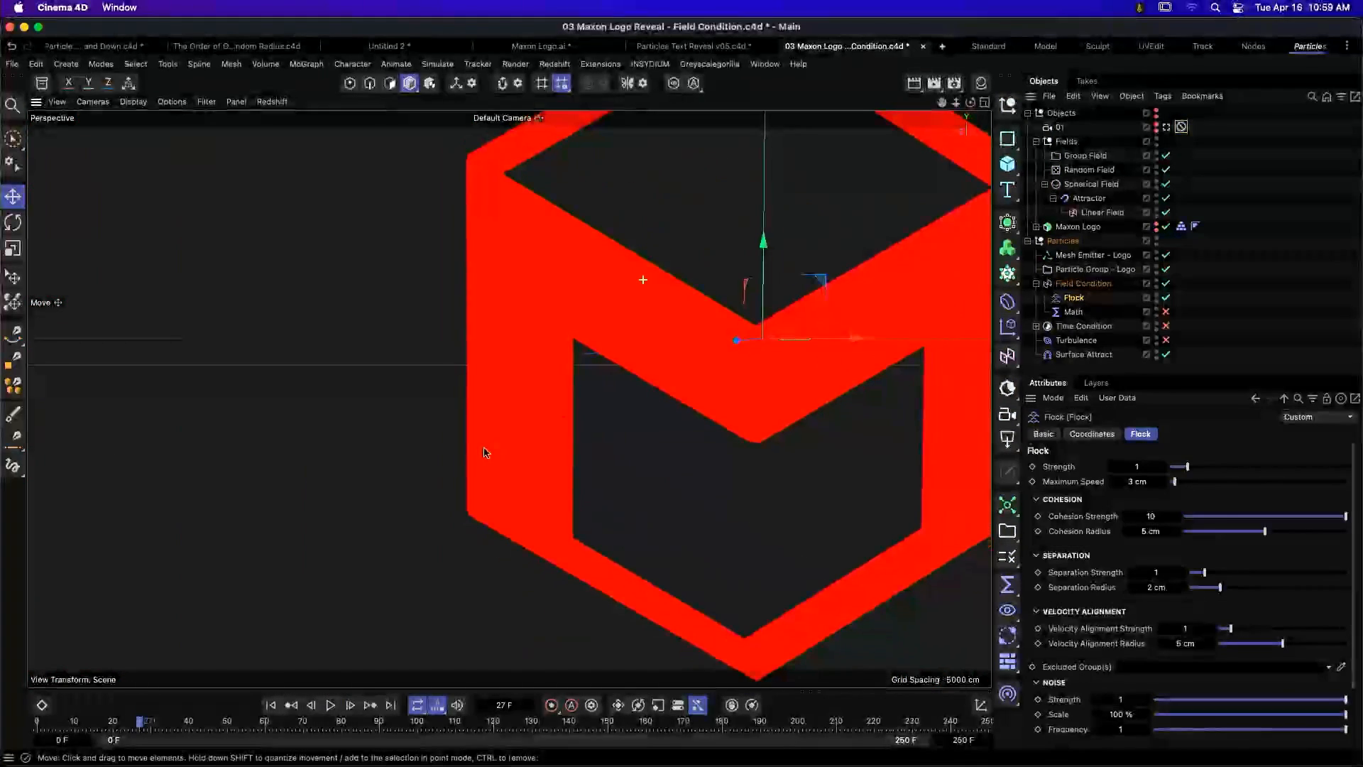
- Preview the flocking, then set the shot emission count of Mesh Emitter - Logo to 100000 and replay the simulation
left_click(331, 705)
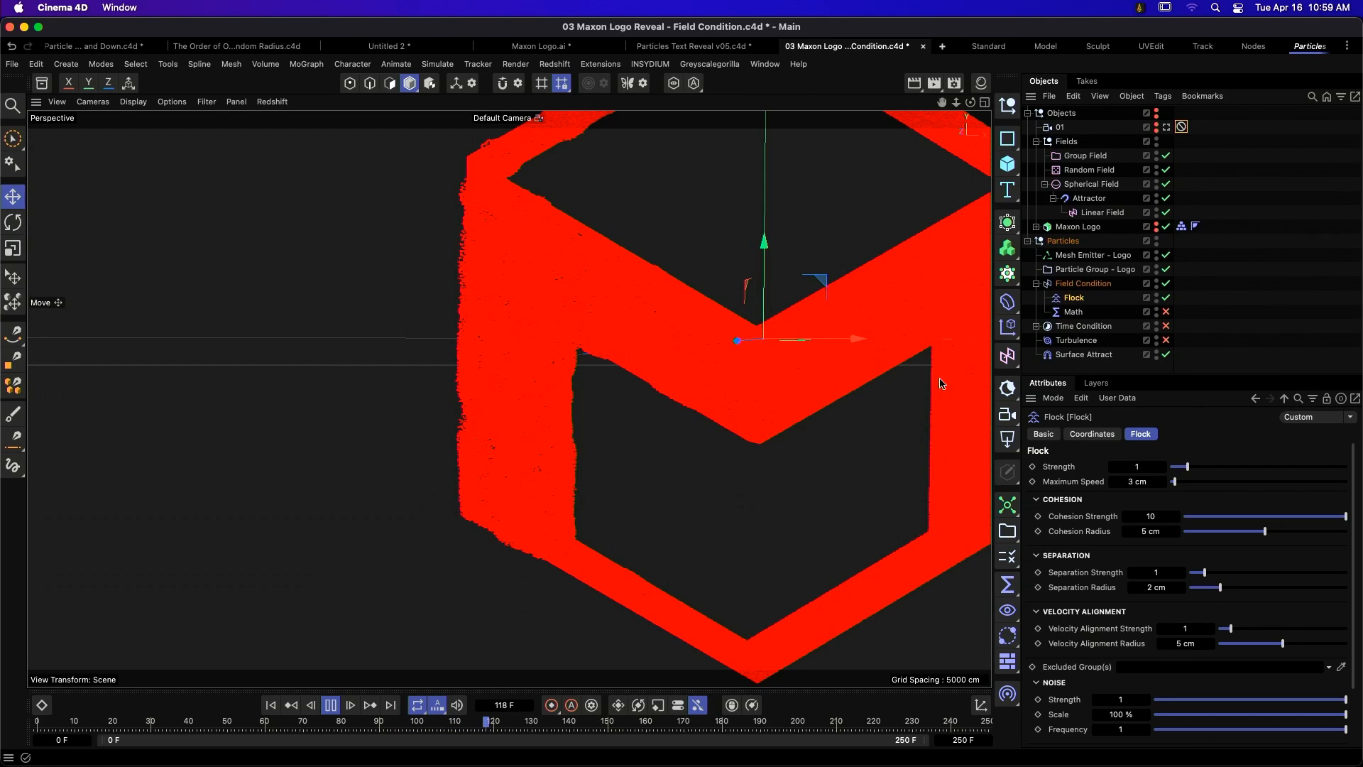
key("F8")
left_click(1069, 310)
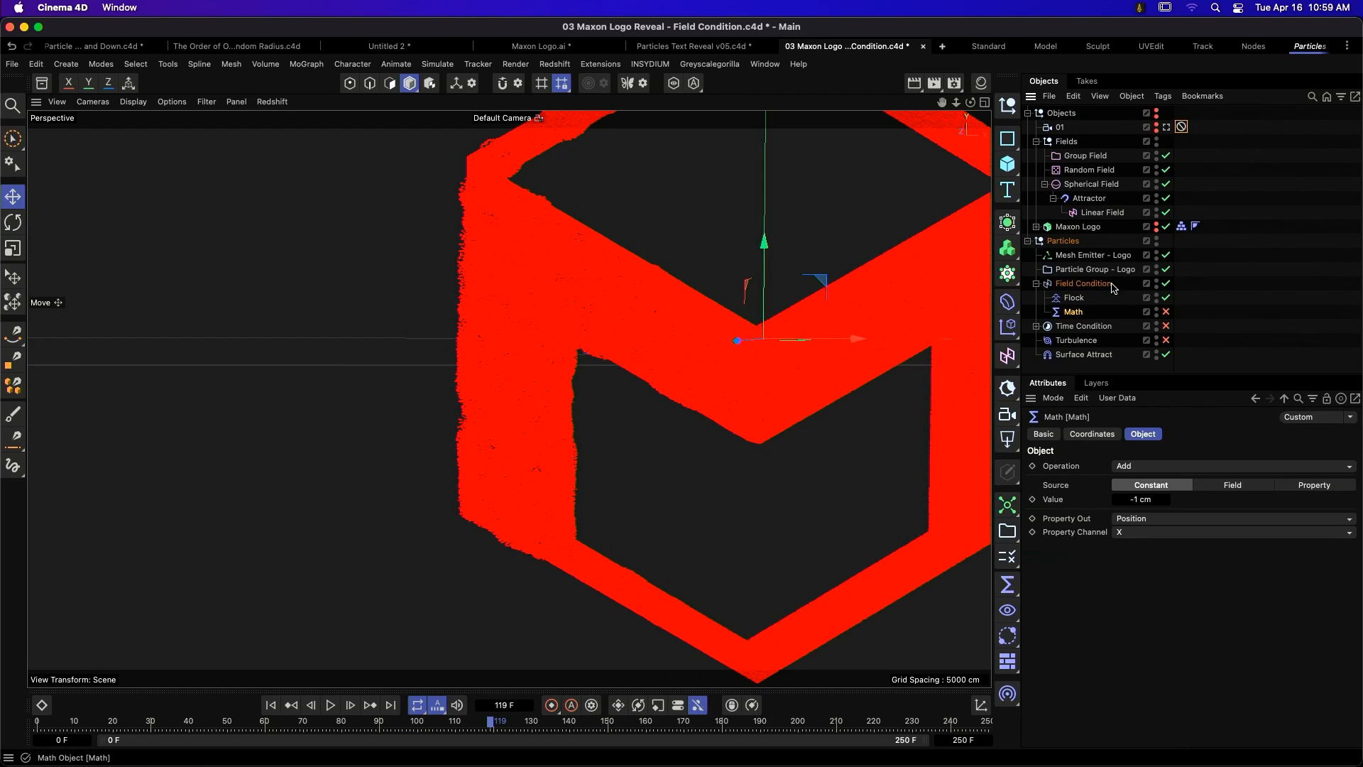
left_click(1083, 229)
left_click(1072, 254)
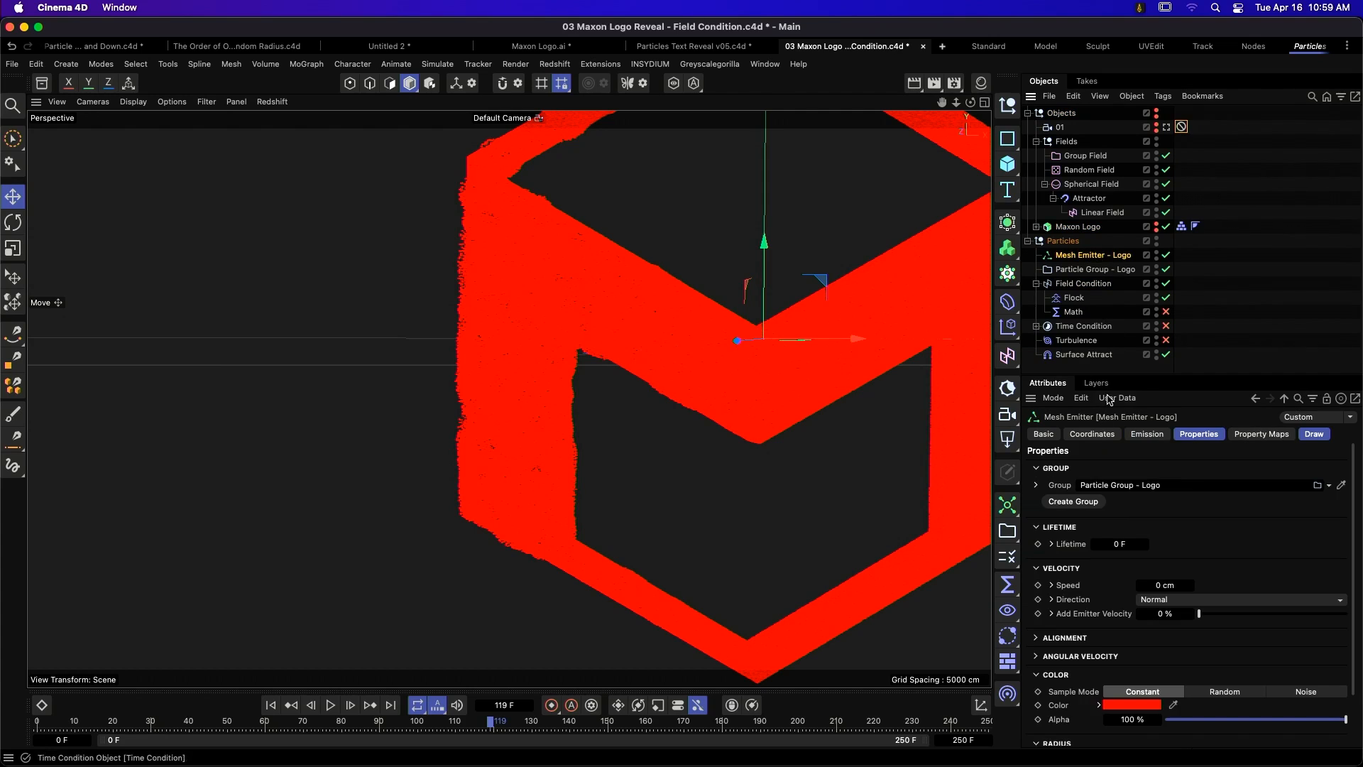
left_click(1147, 434)
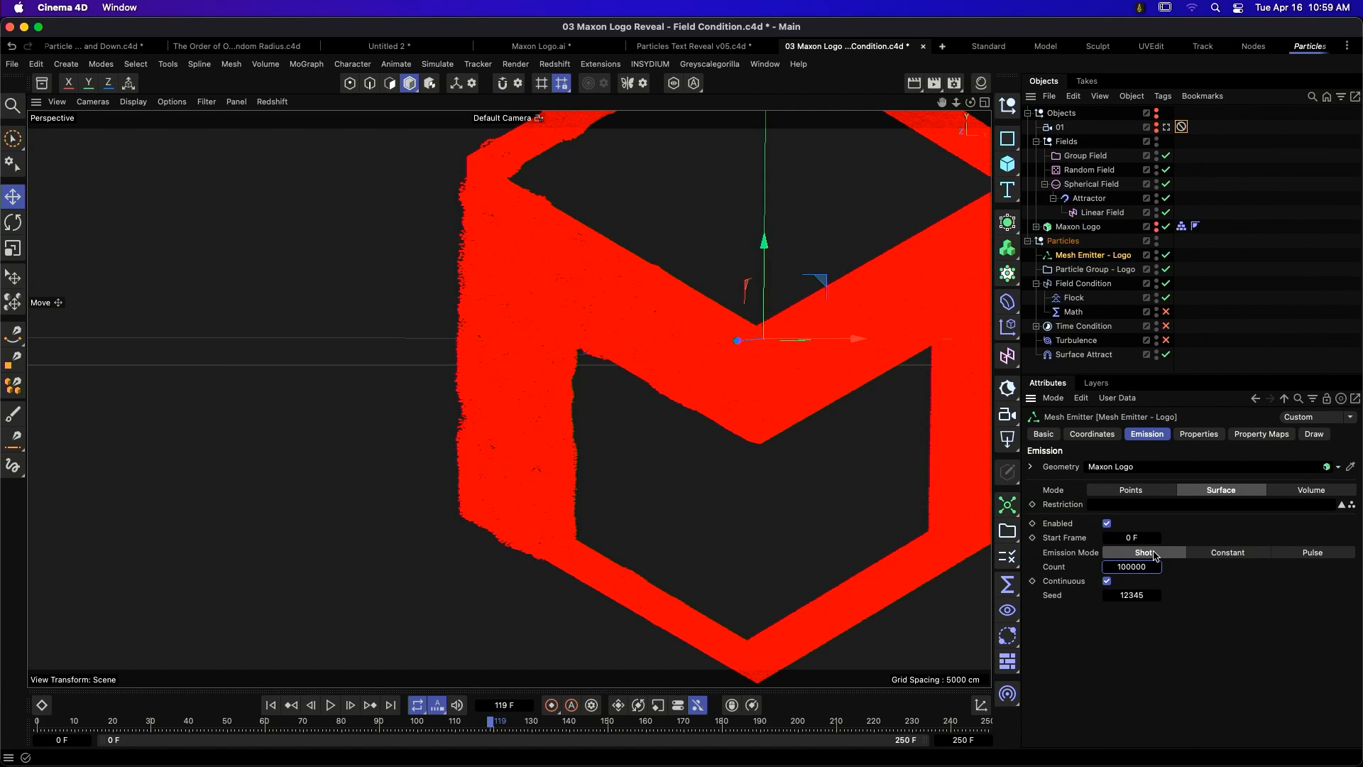
left_click(271, 705)
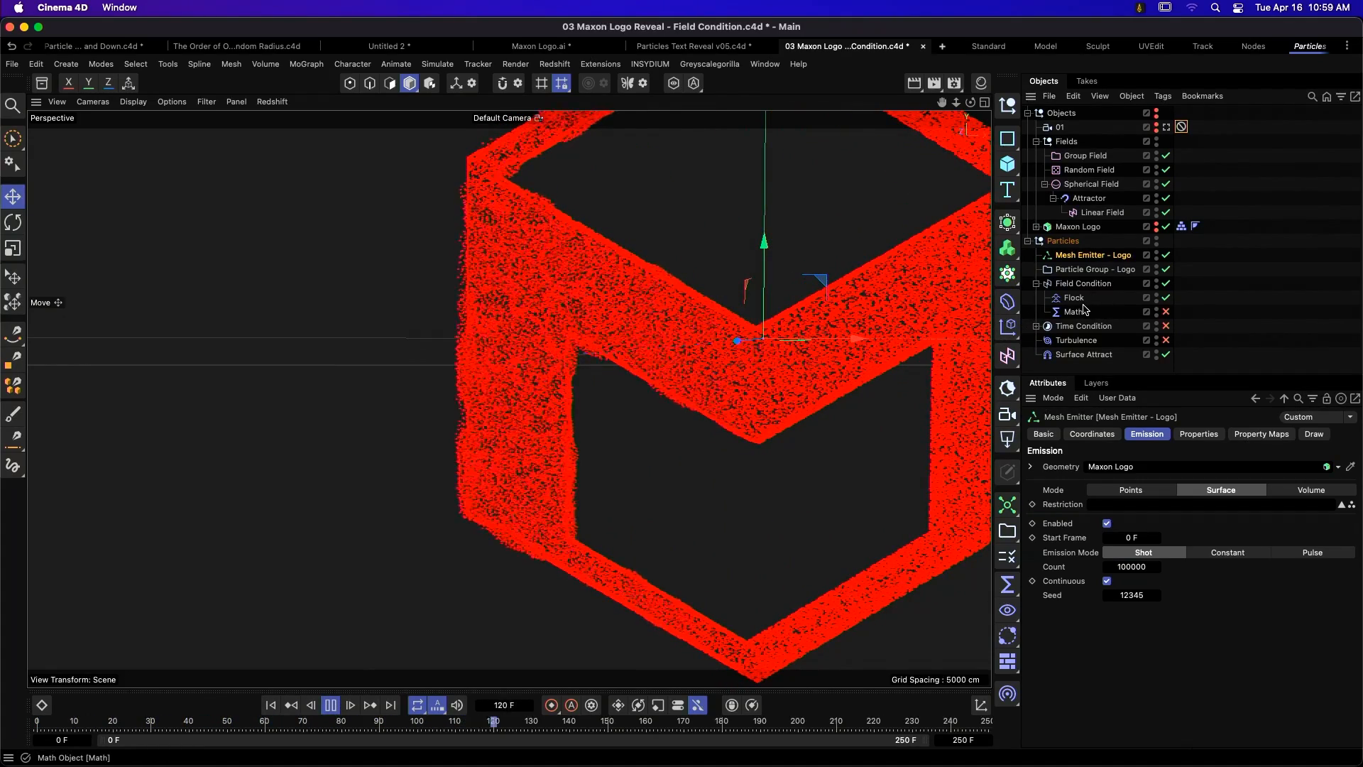
key("F8")
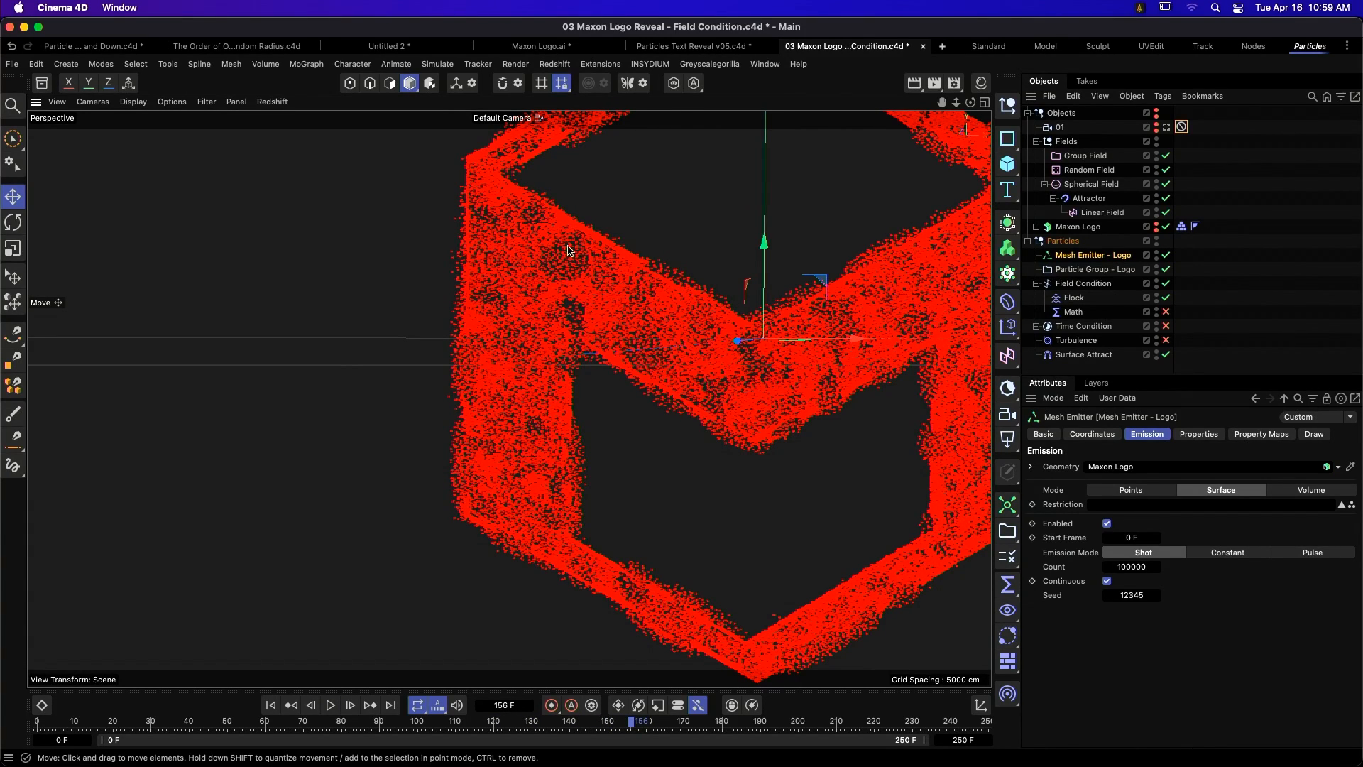
- Enable the Math modifier under the Field Condition and preview the particles from frame 0
left_click(1073, 313)
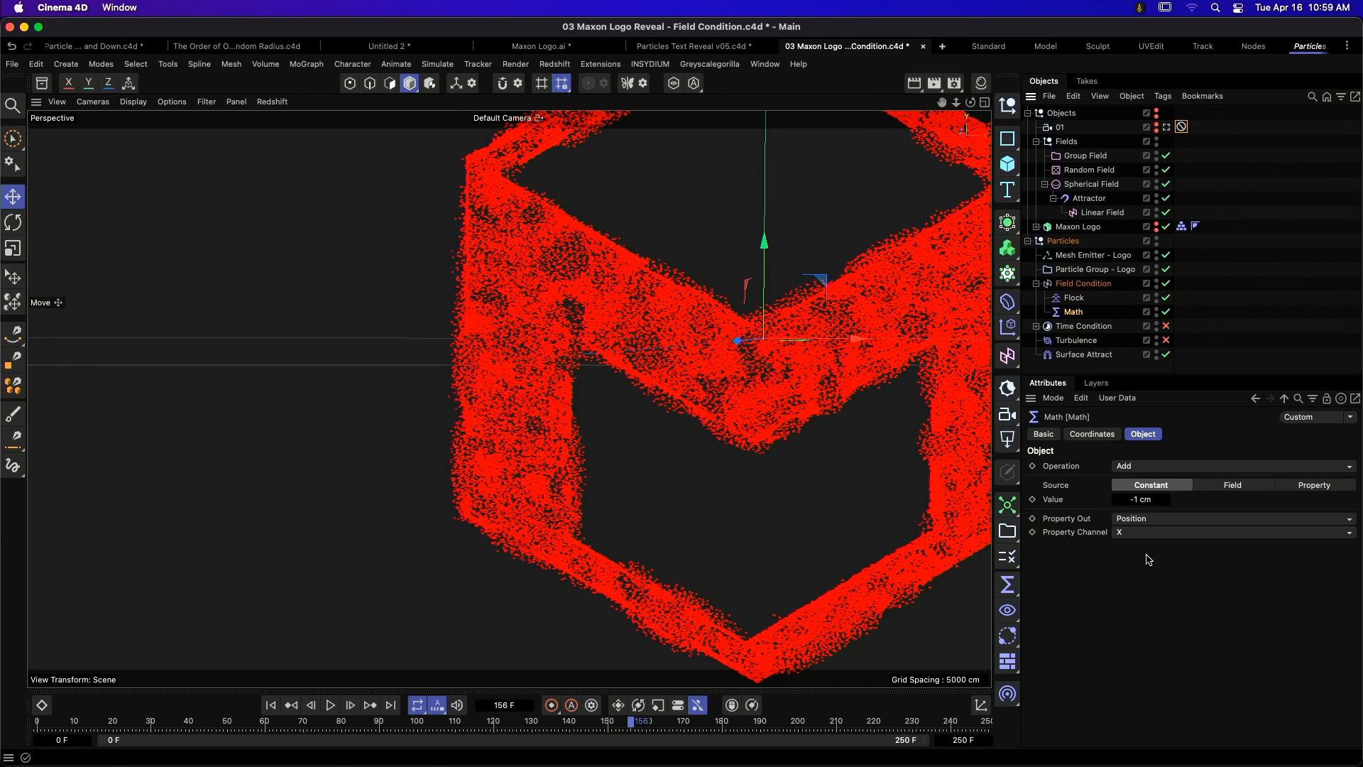
left_click(270, 705)
left_click(331, 705)
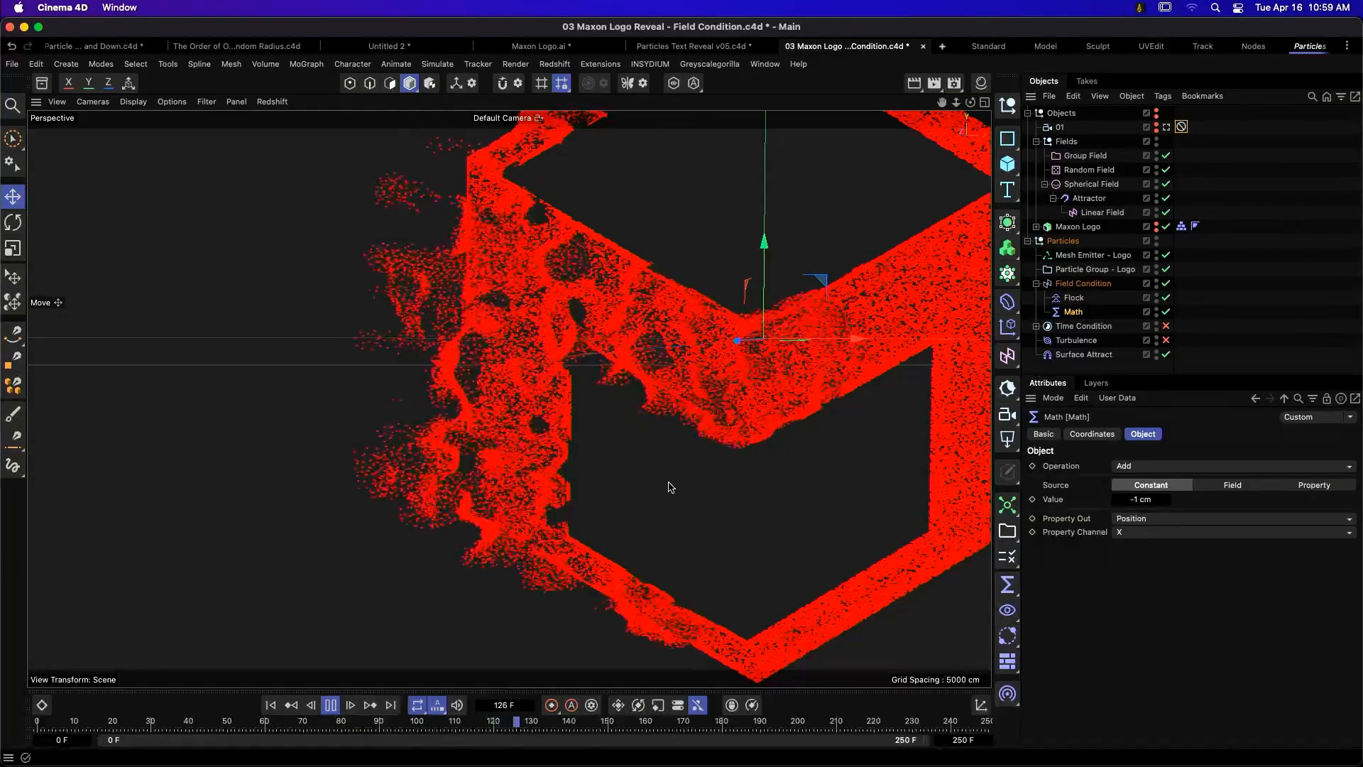
scroll(668, 485, "down", 5)
scroll(669, 491, "down", 5)
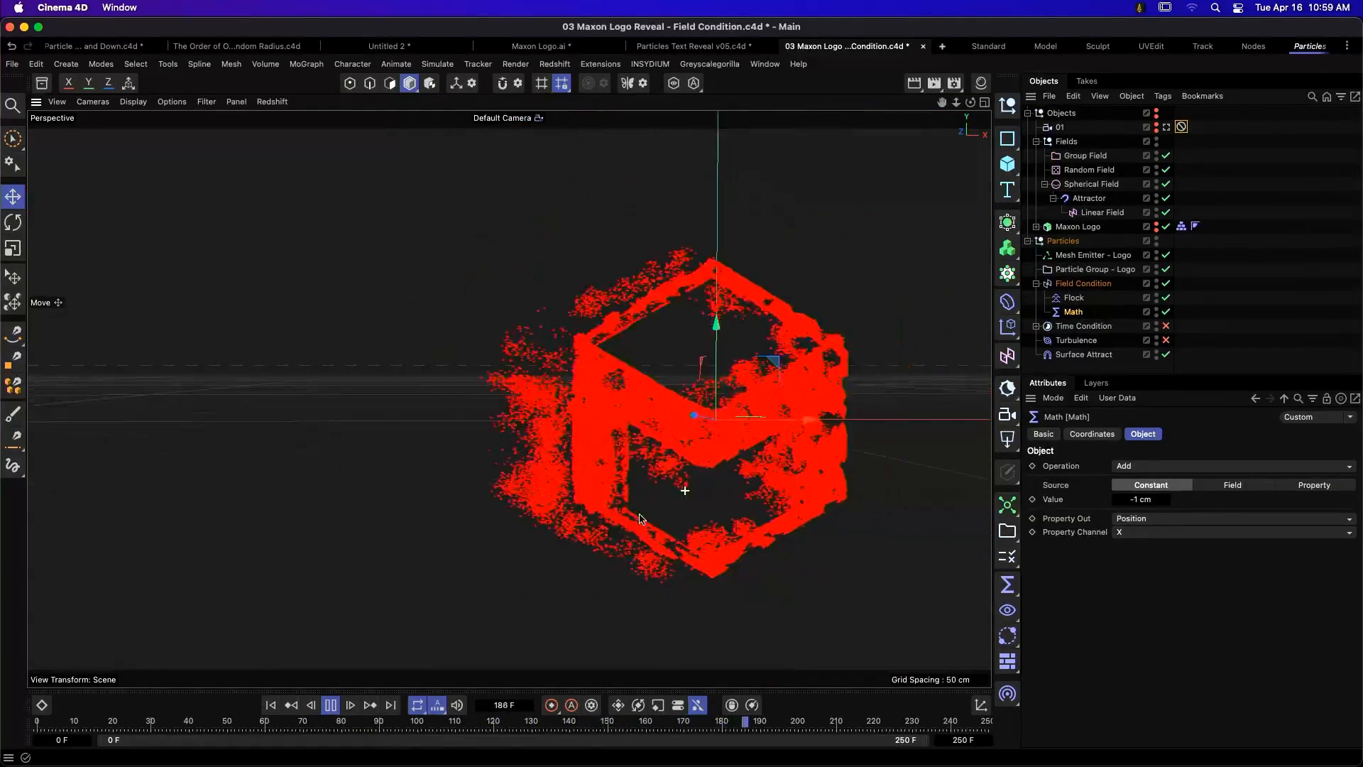
scroll(668, 493, "up", 6)
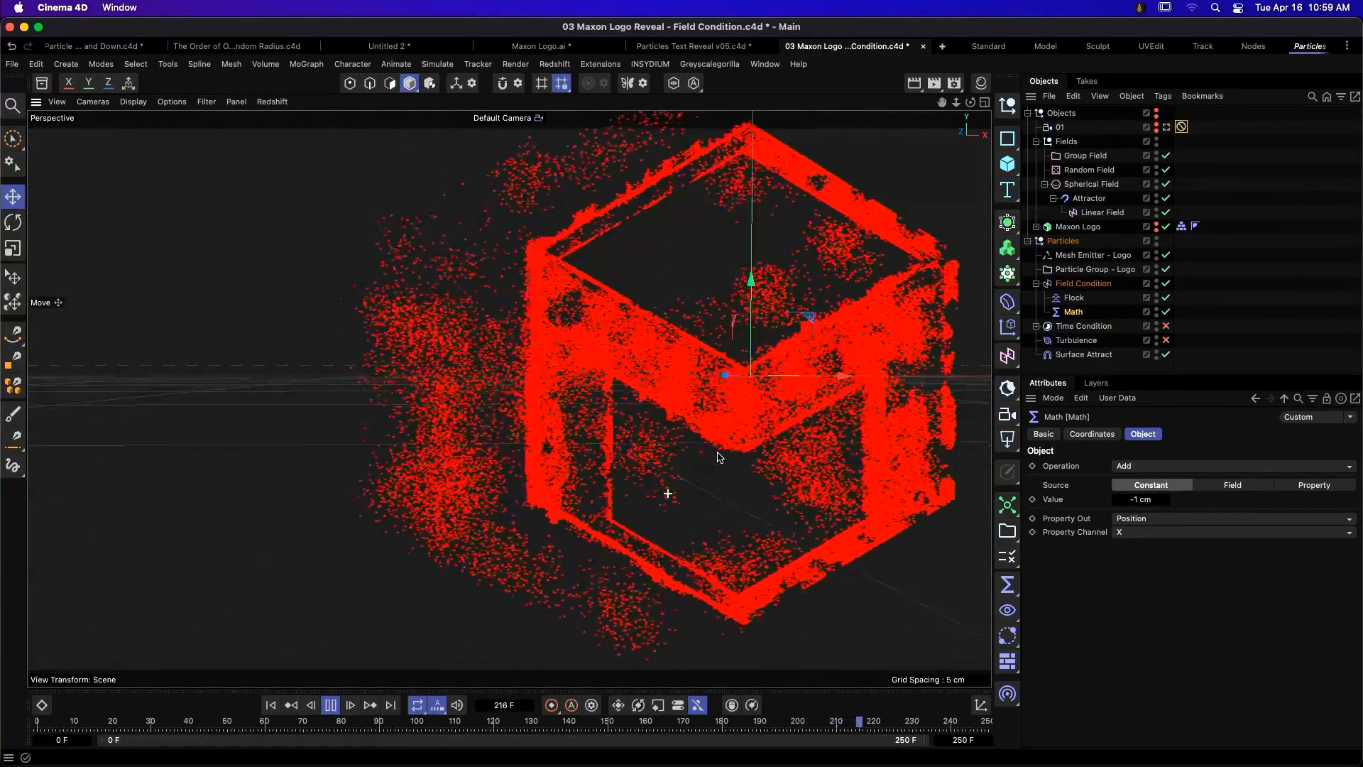
- Enable the Time Condition and examine the Linear Field settings of its nested Math modifier
left_click(1083, 326)
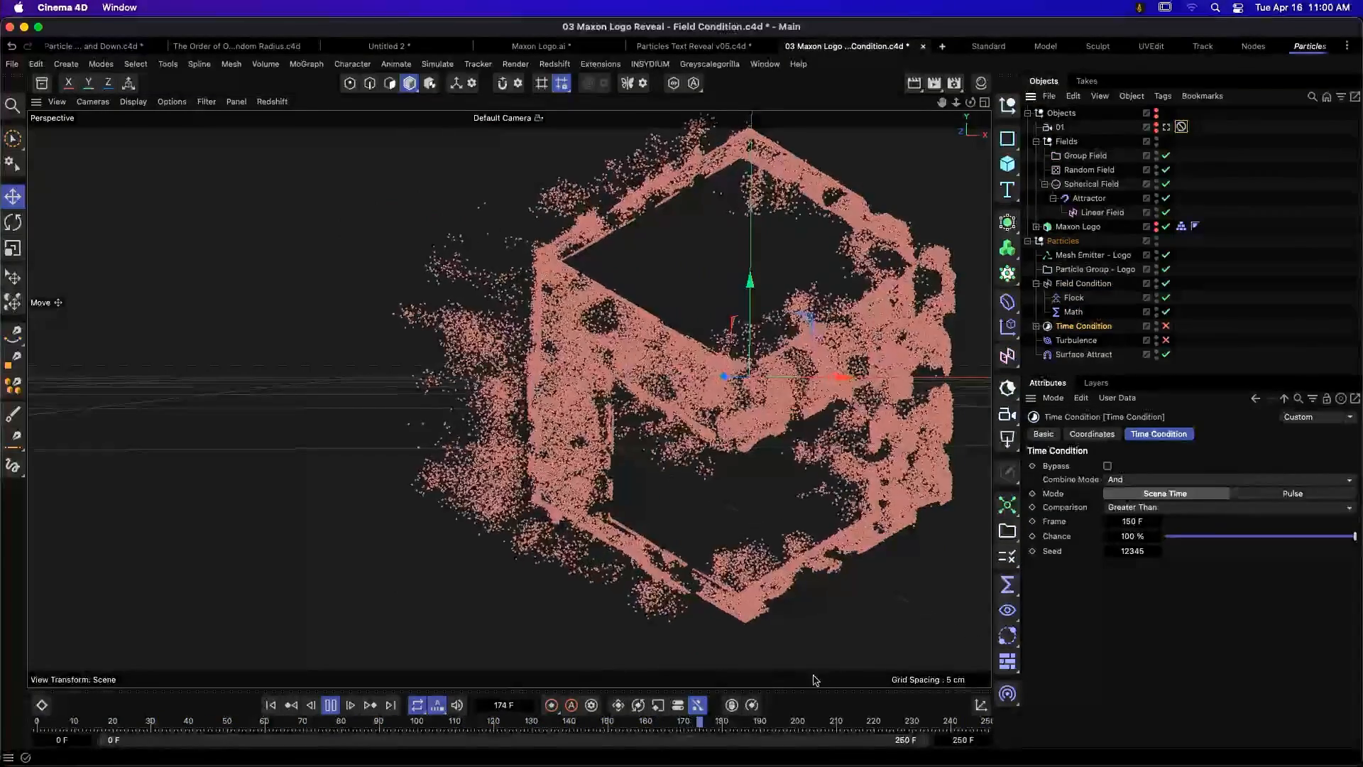
key("F8")
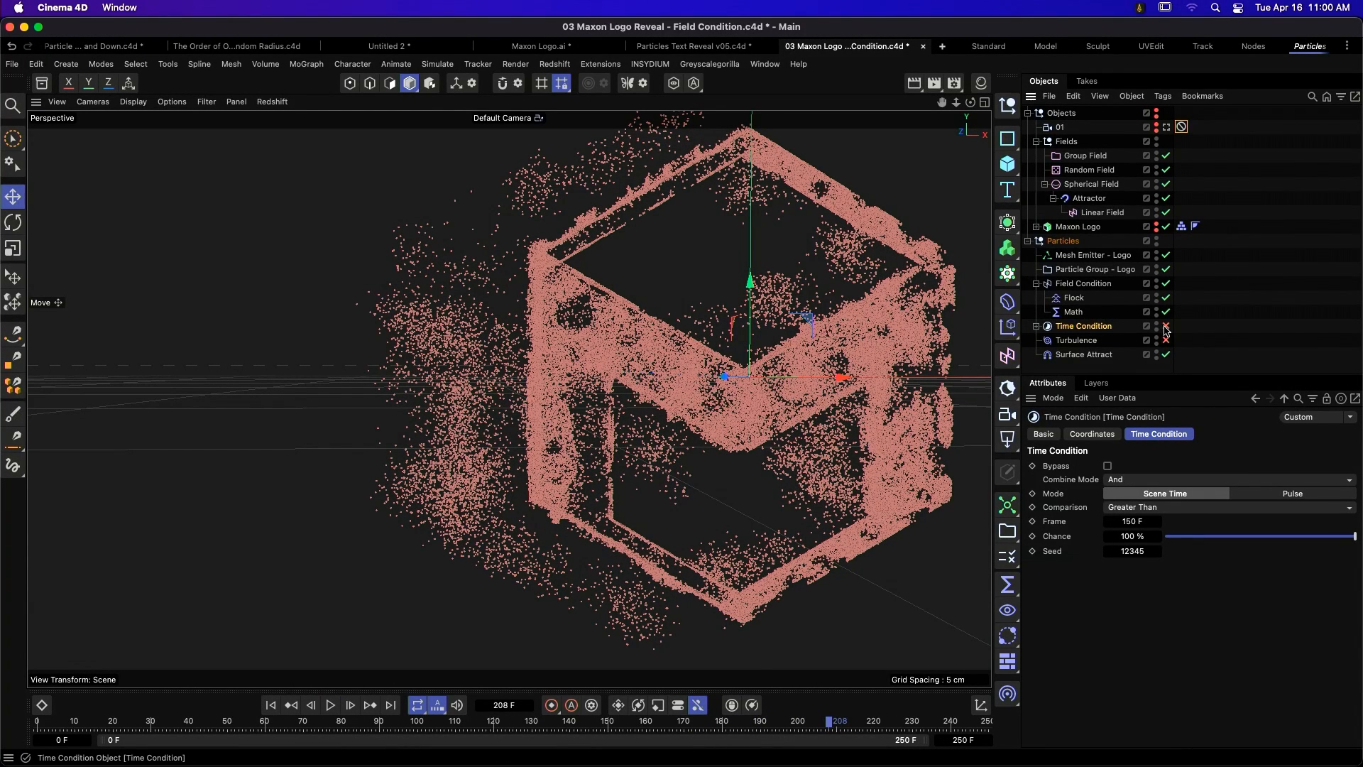
left_click(1036, 326)
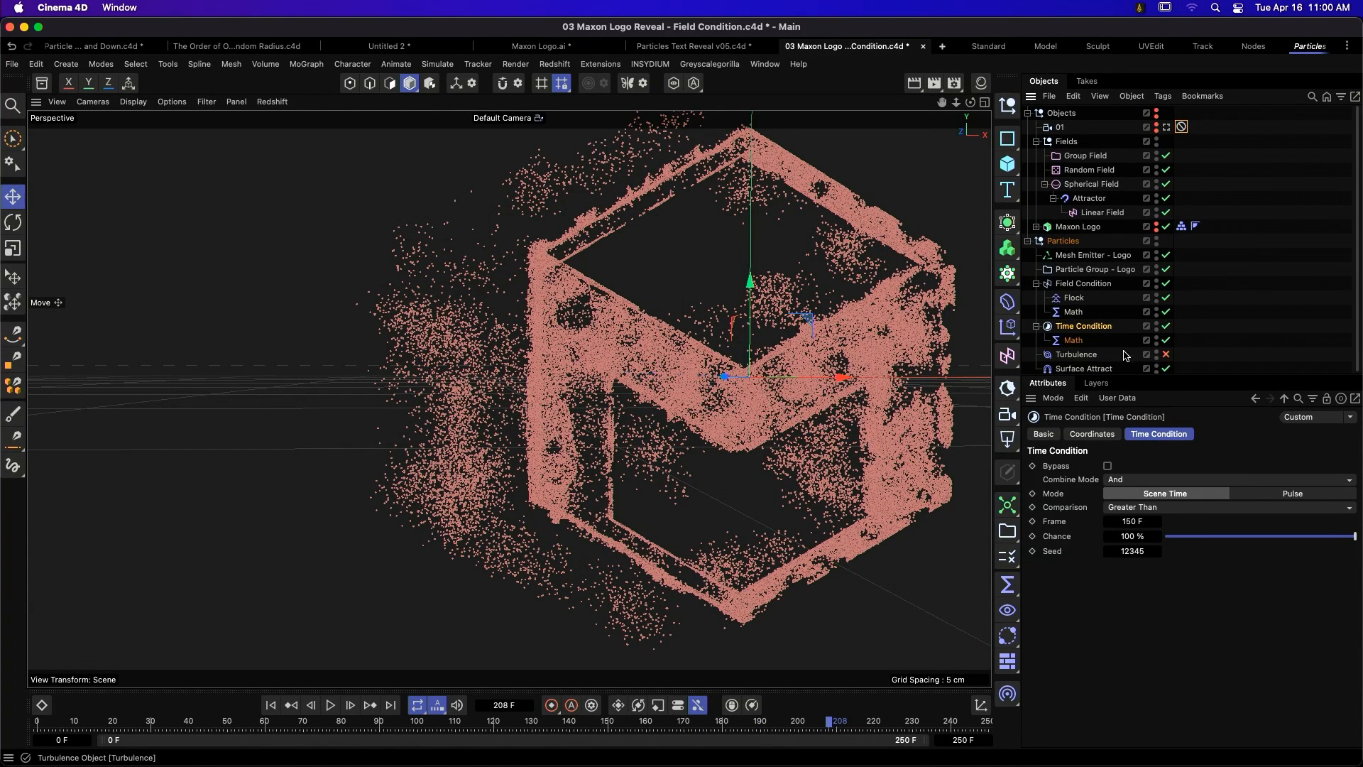
left_click(1073, 341)
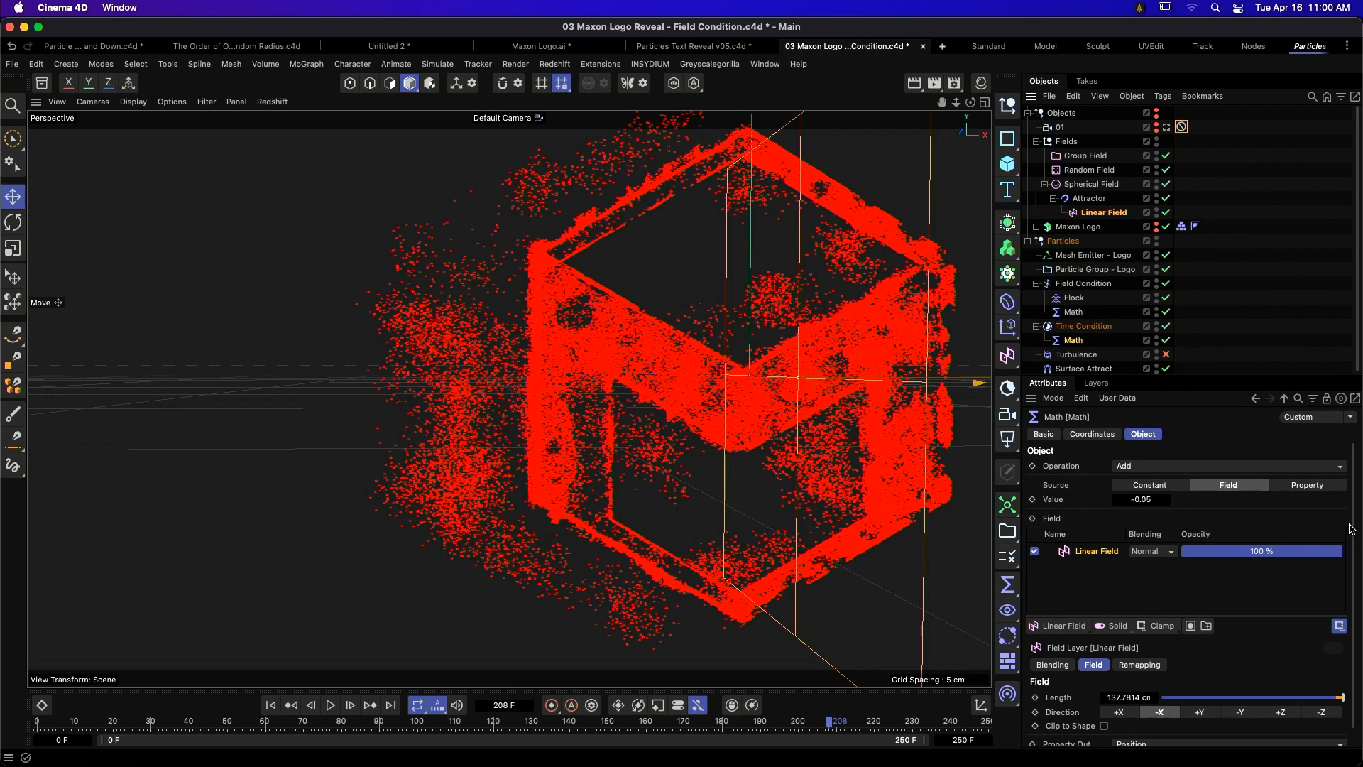
scroll(1351, 529, "down", 1)
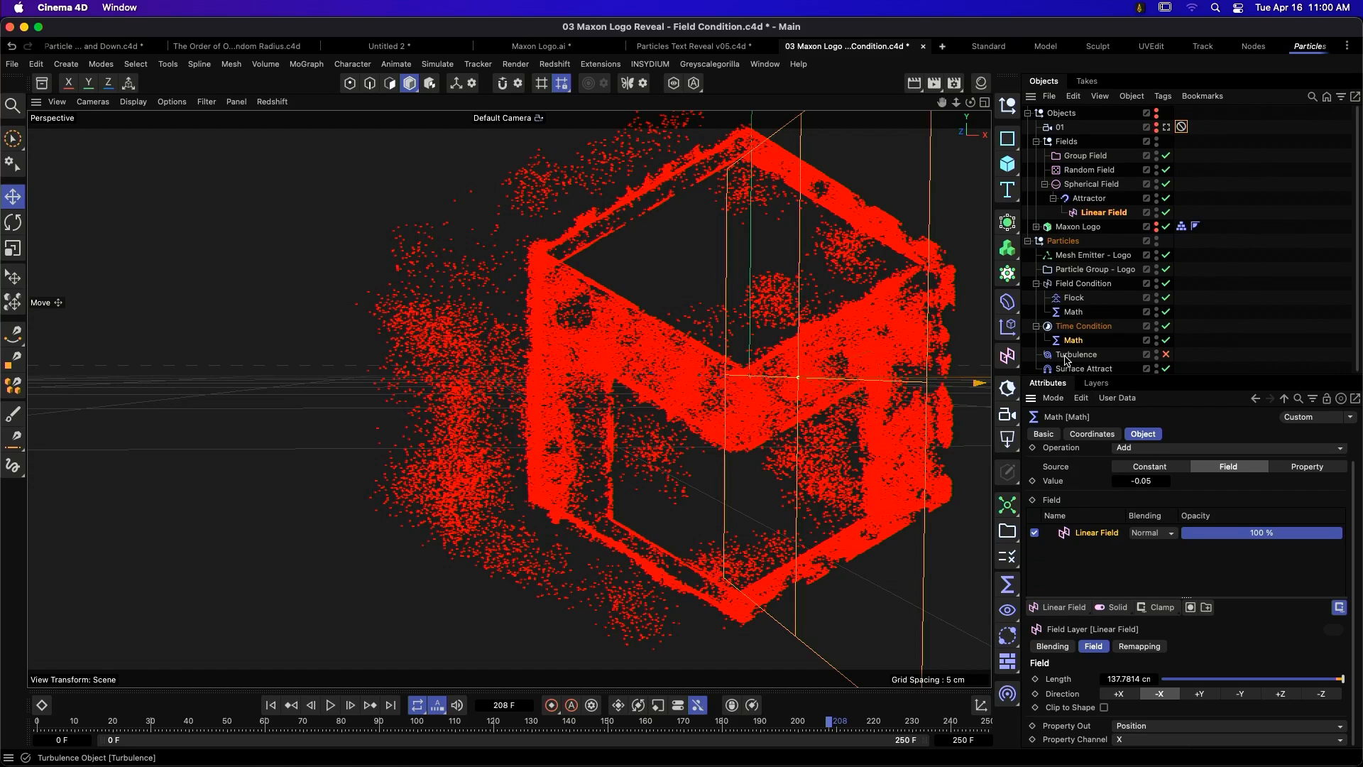
- Enable the Turbulence modifier, check its fields and preview the particles from frame 0
left_click(1093, 356)
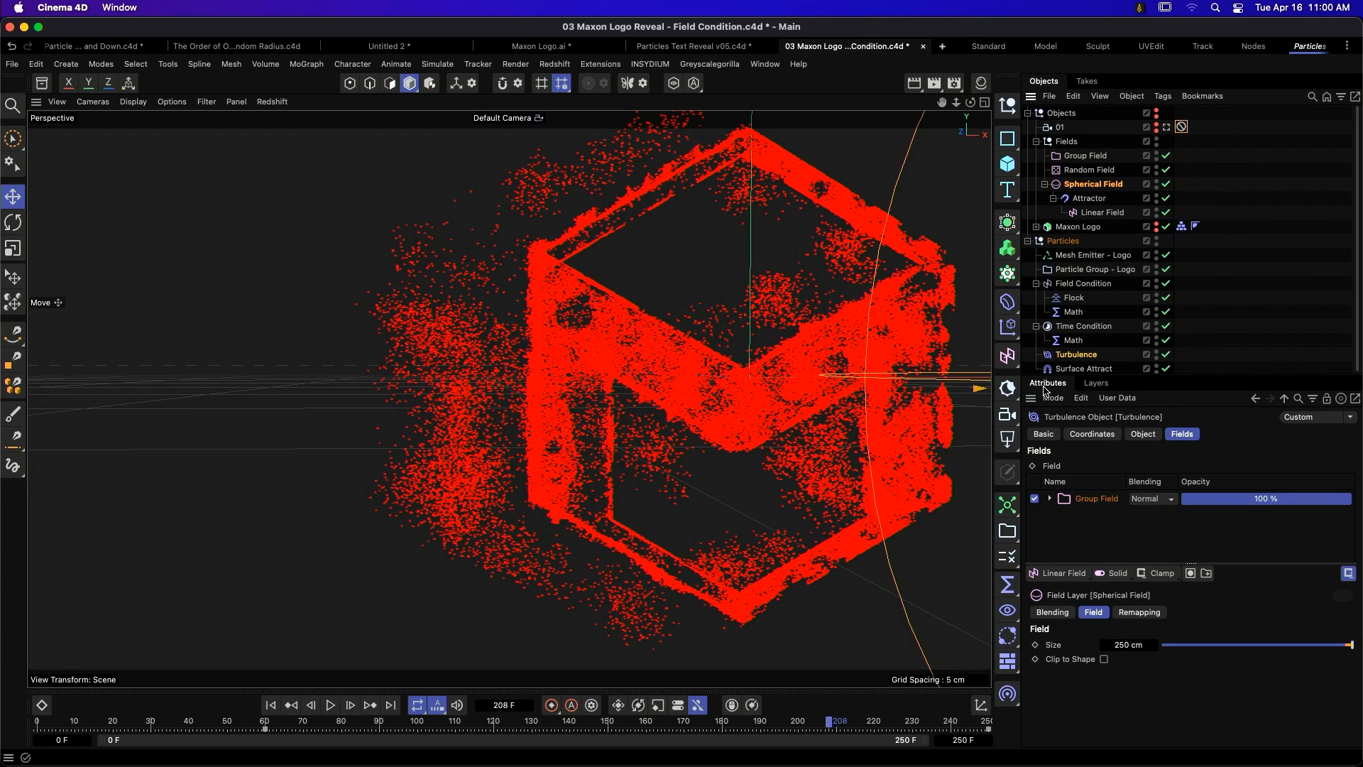
left_click(271, 705)
left_click(331, 705)
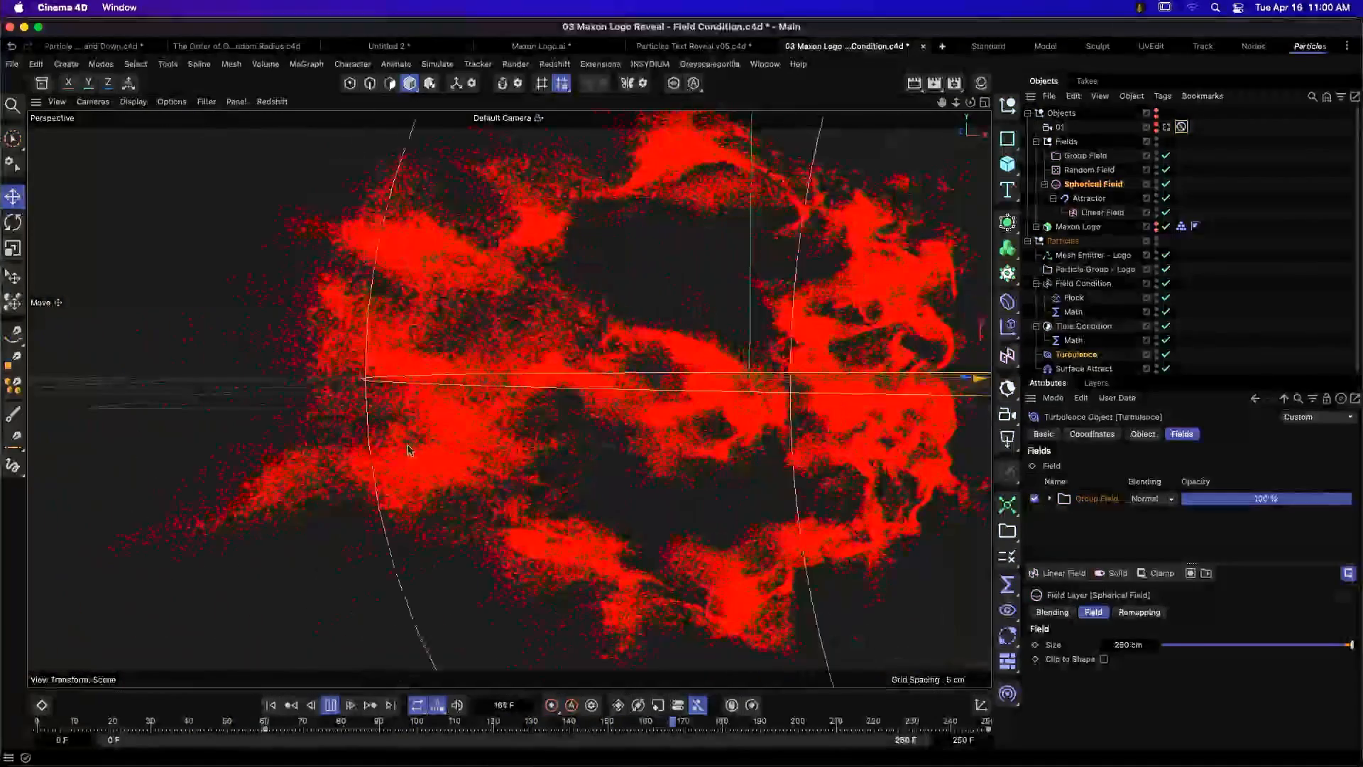
key("space")
- Review the Time Condition settings, then watch the Field Condition's particle selection during playback from frame 0
left_click(1080, 326)
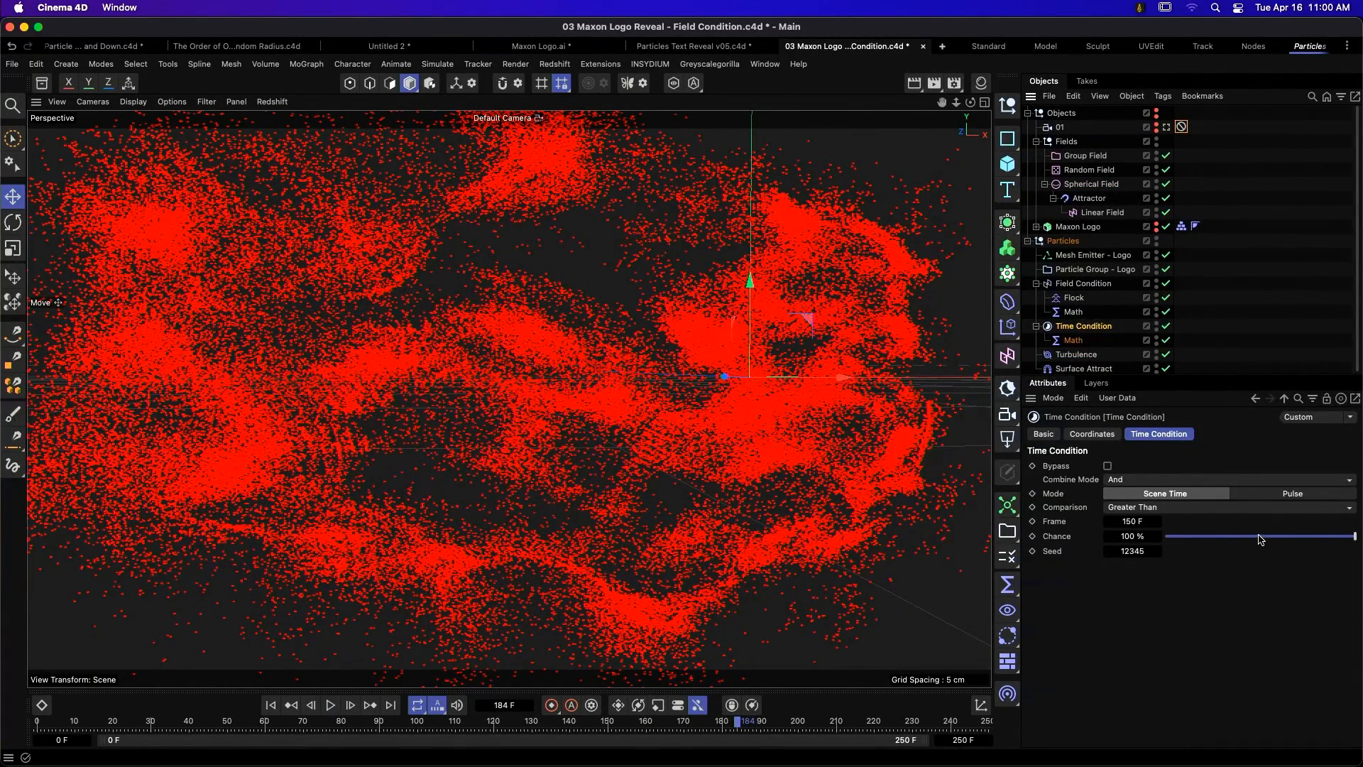
left_click(1091, 284)
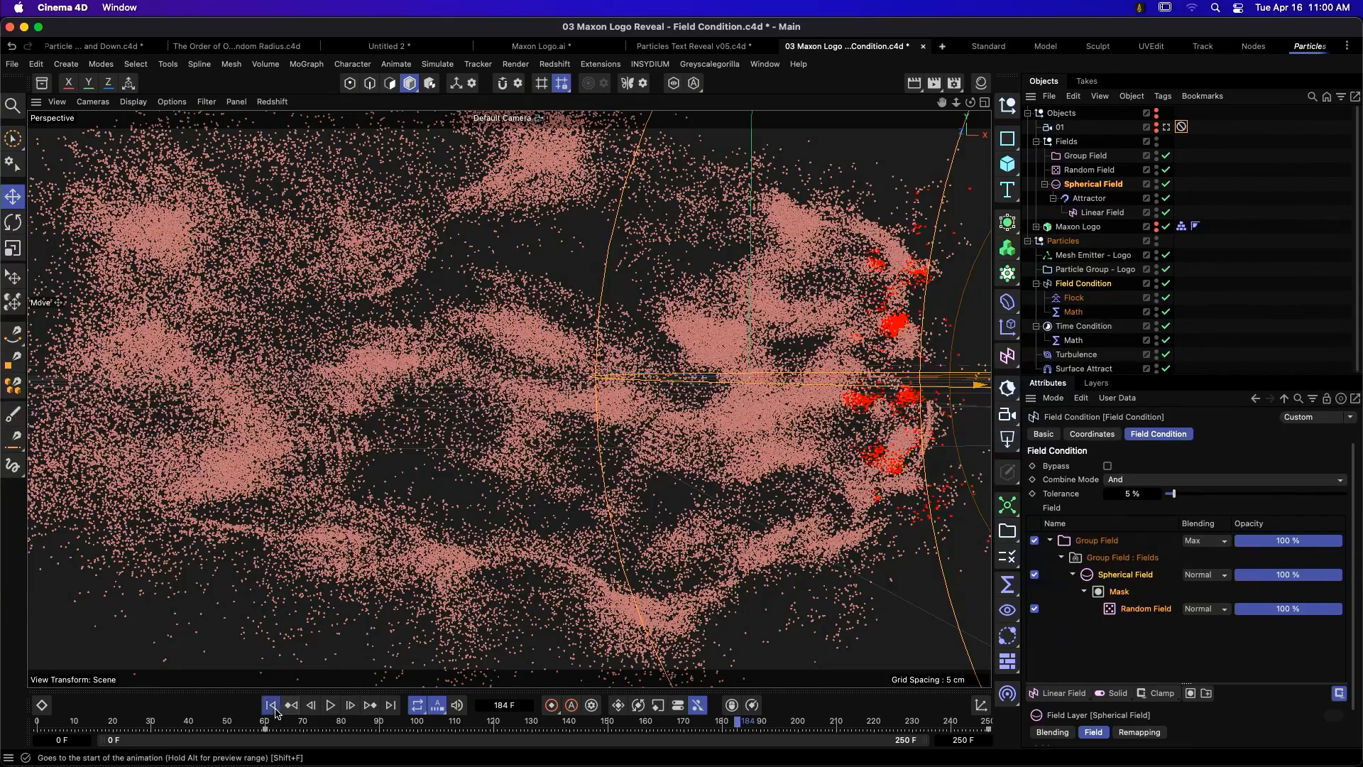
left_click(330, 705)
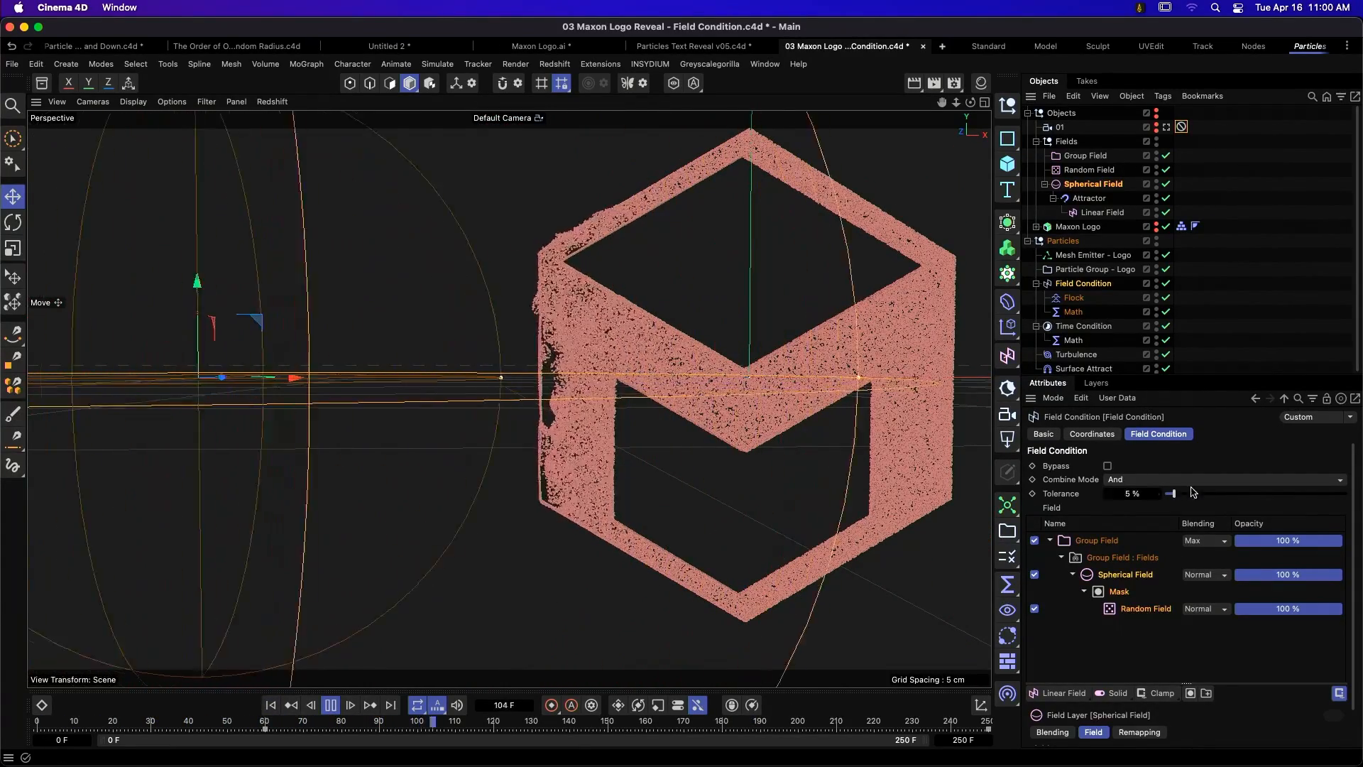
key("space")
- Raise the Field Condition's Tolerance to 87% and replay the simulation from frame 0 to check the particle selection
left_click_drag(1184, 494, 1336, 493)
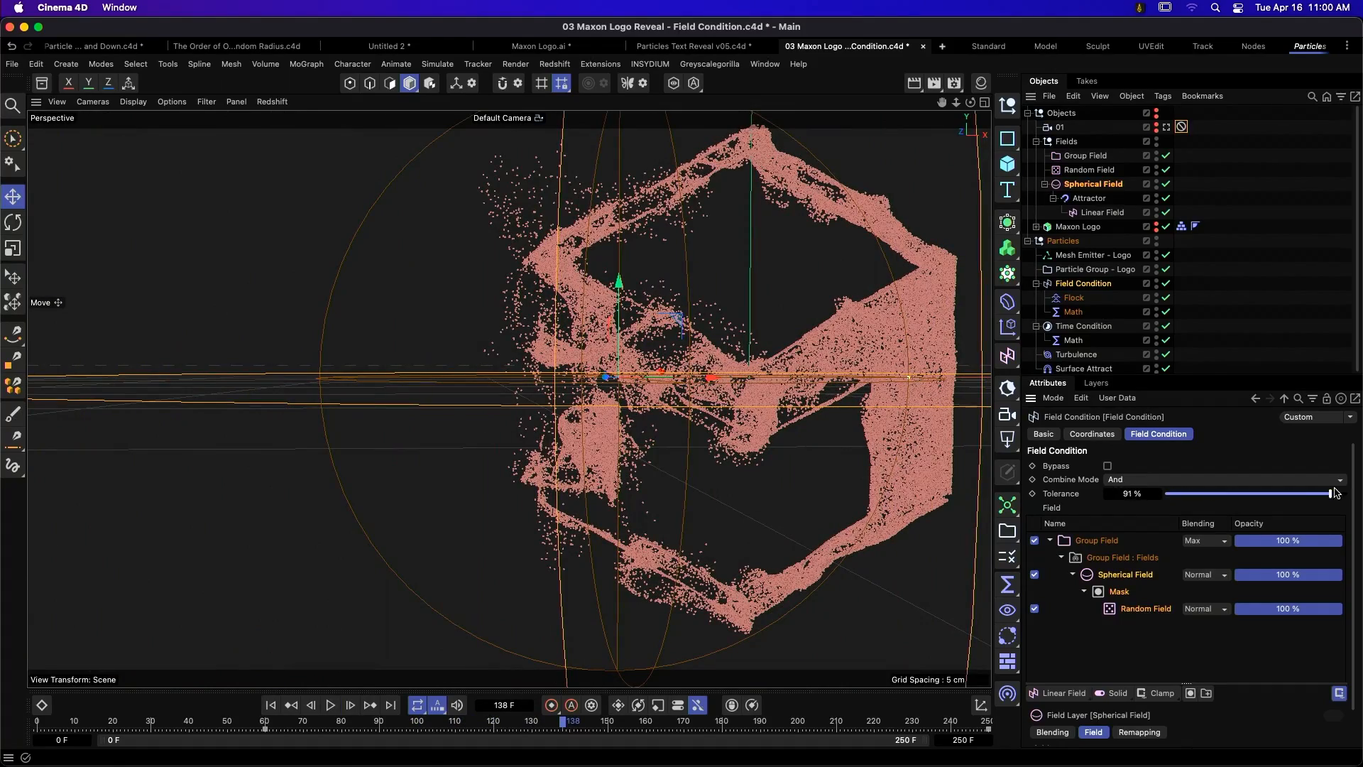
left_click(270, 705)
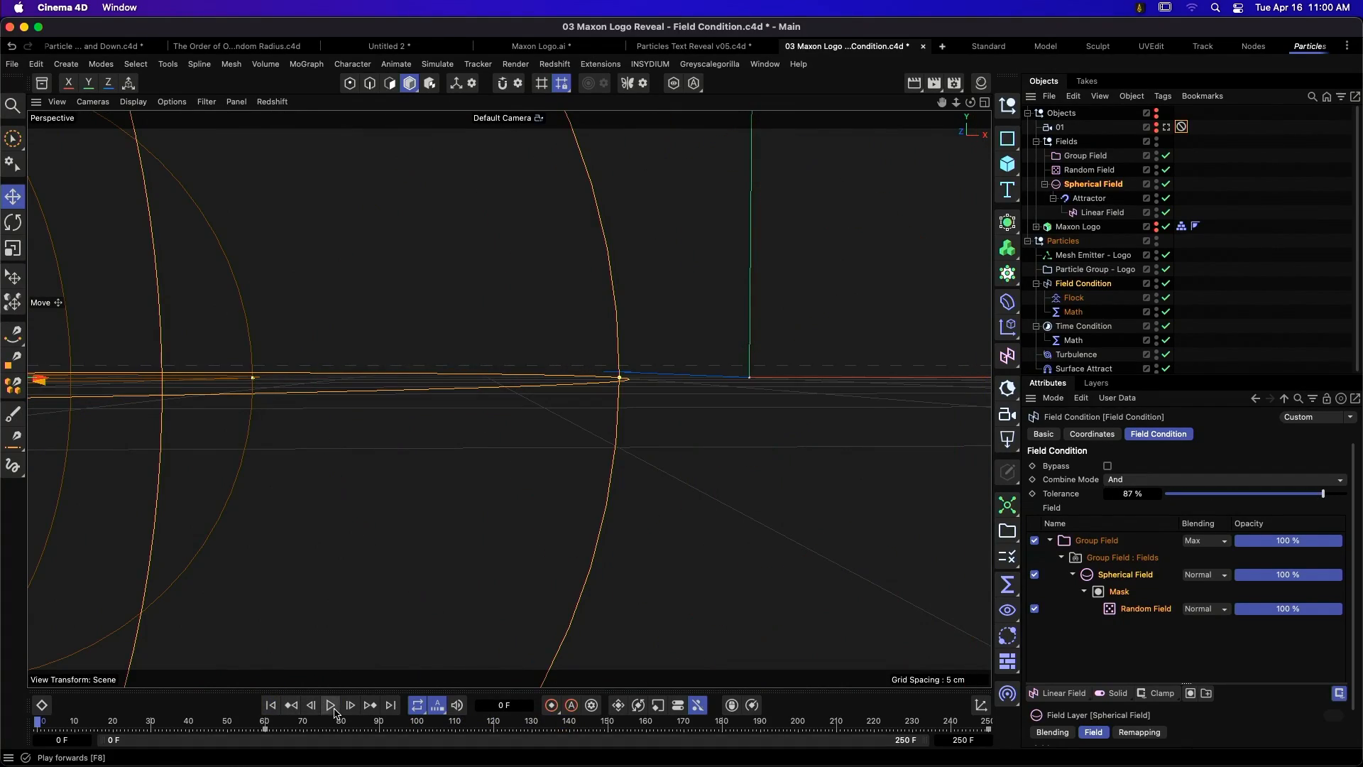
left_click(331, 704)
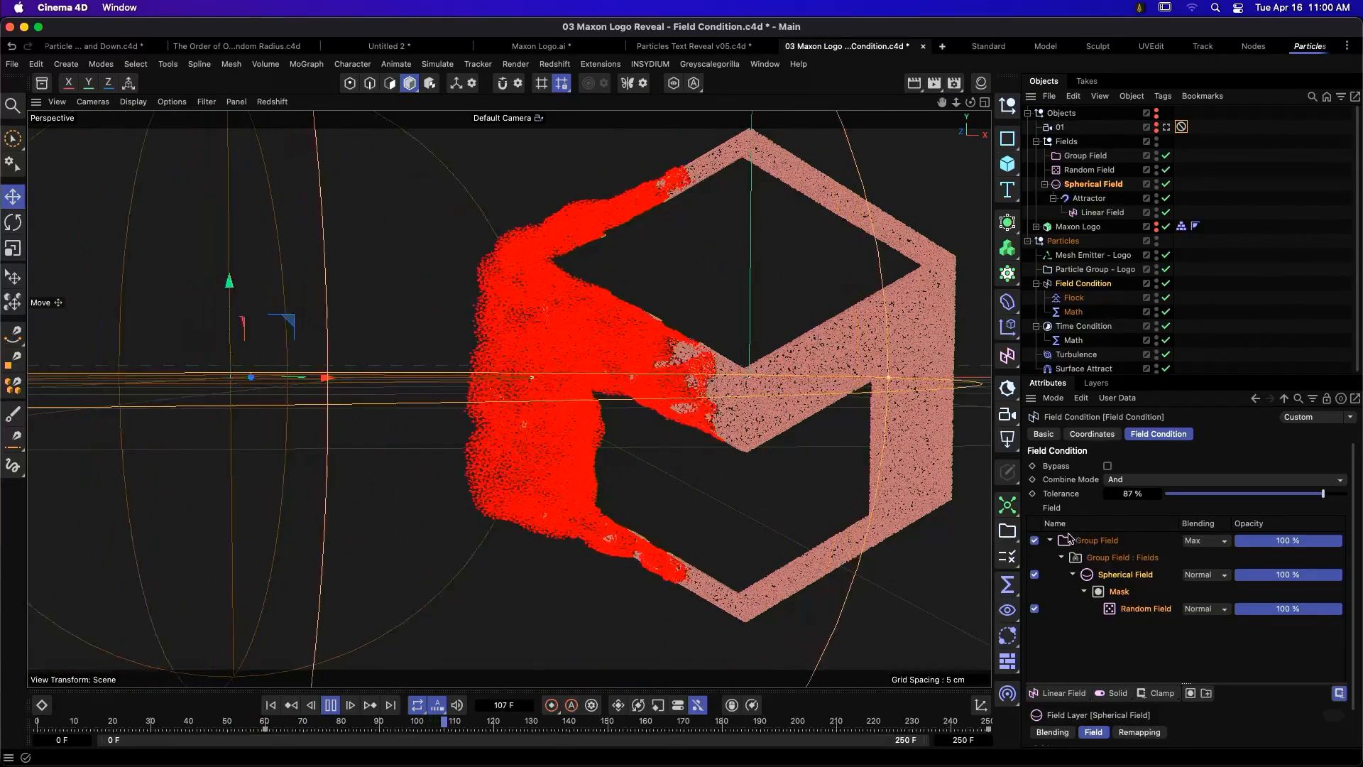
key("F8")
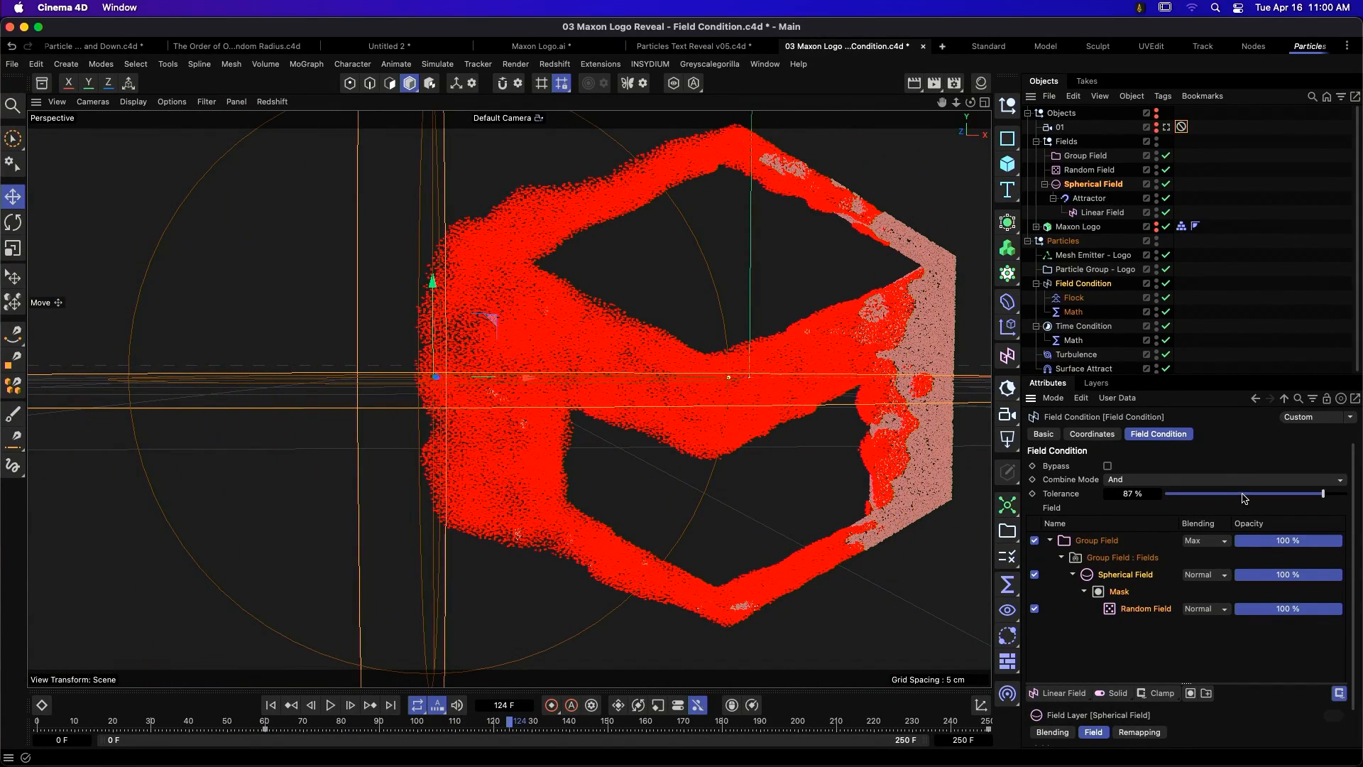
left_click_drag(1242, 493, 1236, 494)
- Try a Chance of 26% on the Time Condition in a playback from frame 0, then restore it to 100%
left_click(1086, 327)
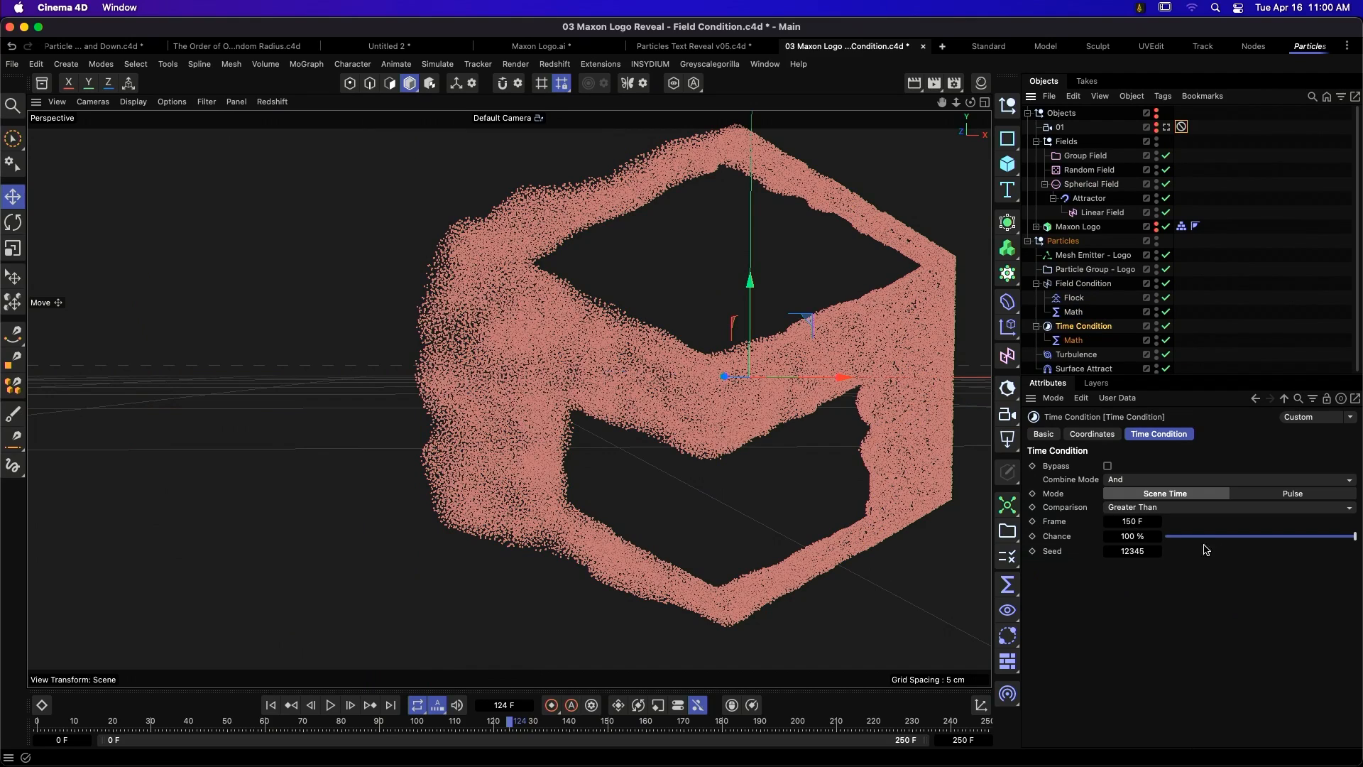
left_click_drag(1302, 542, 1215, 543)
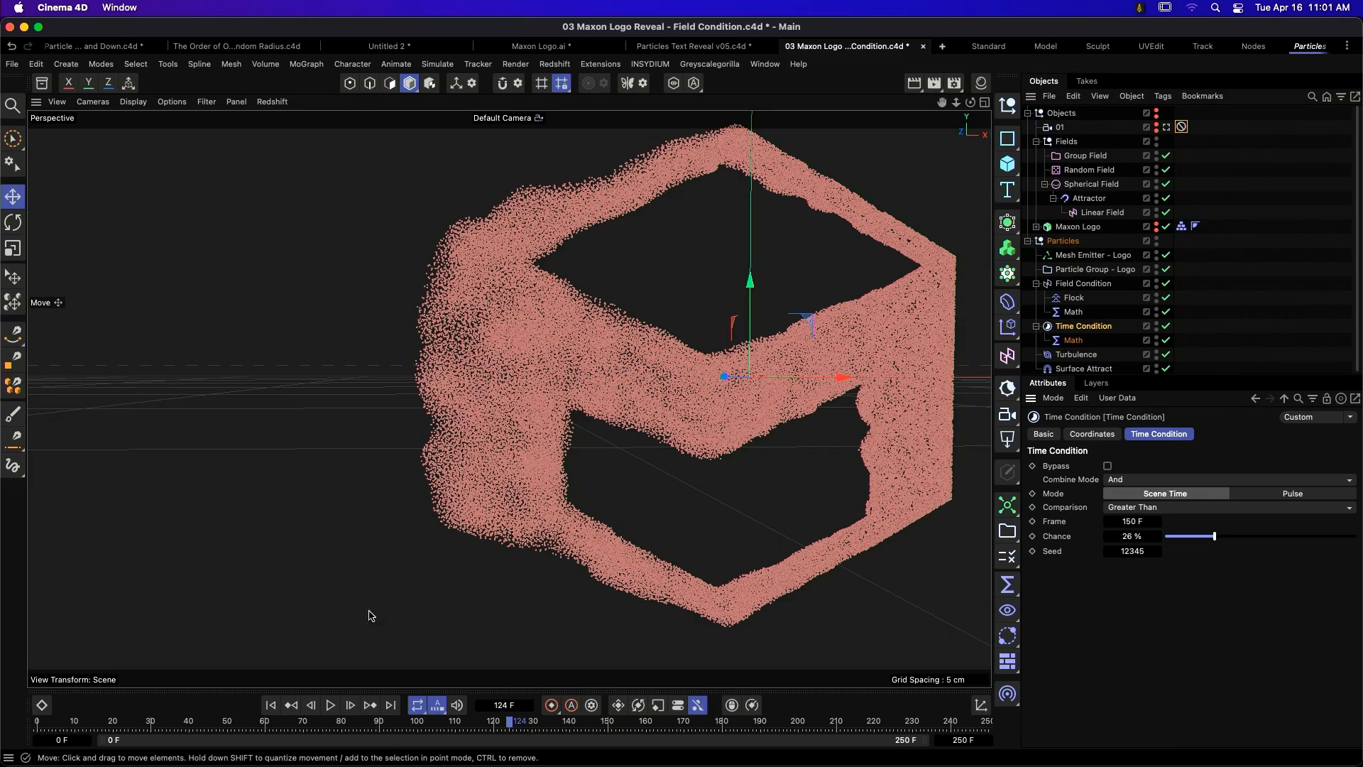
left_click(271, 705)
left_click(331, 705)
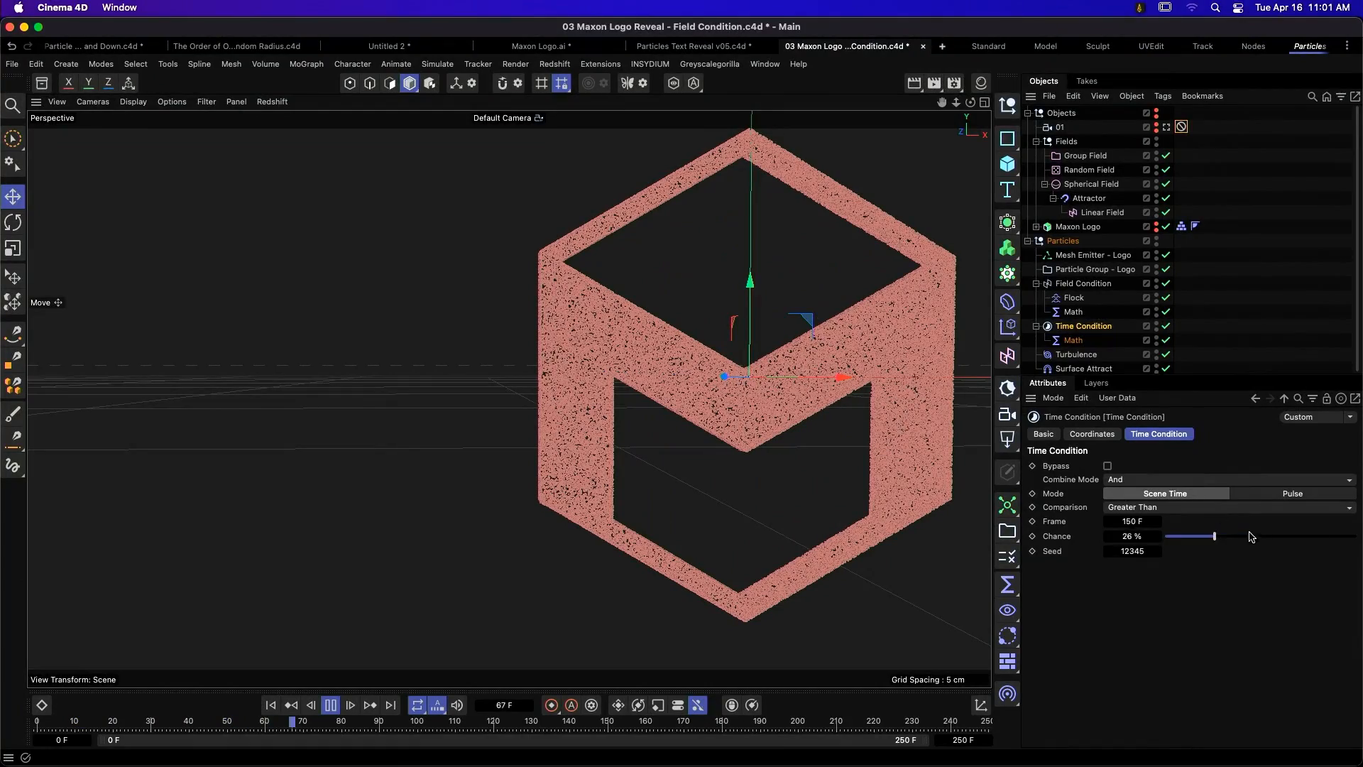
left_click_drag(1214, 536, 1359, 543)
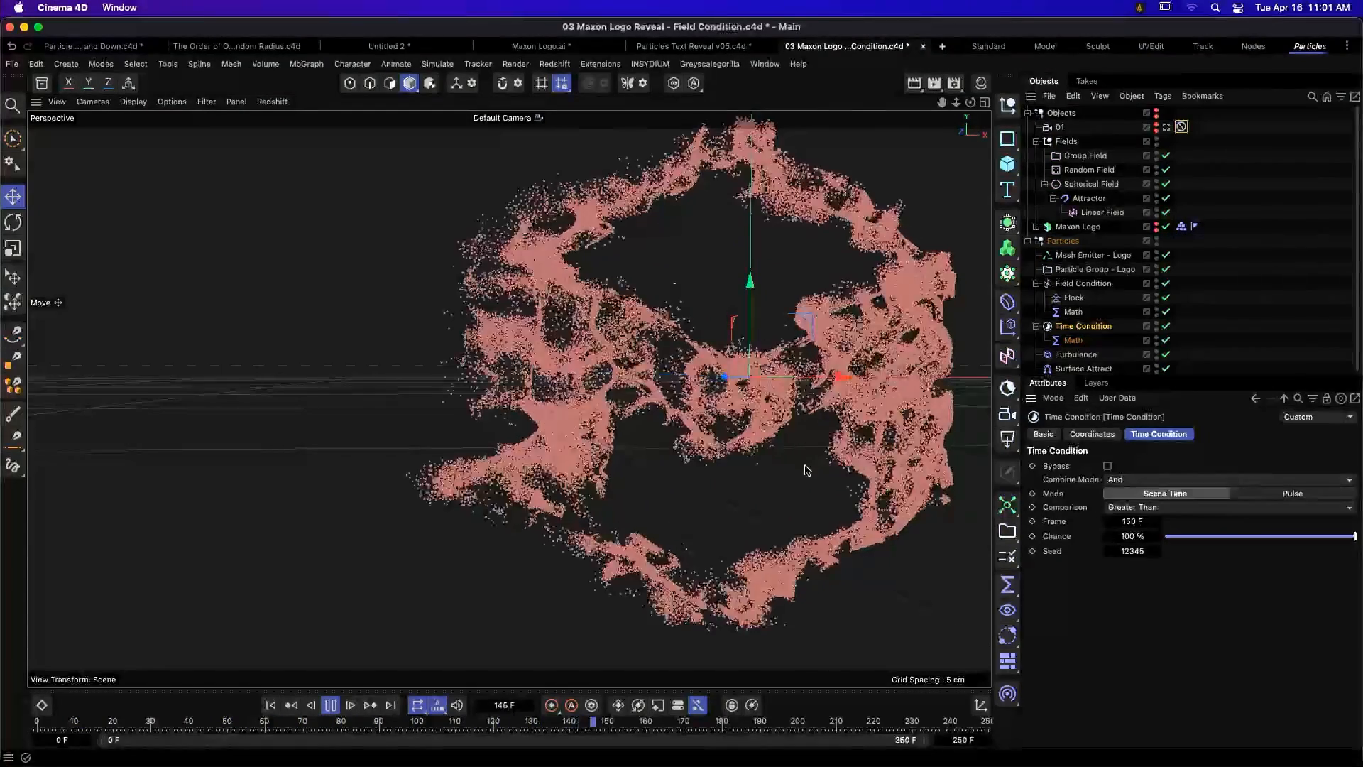
key("F8")
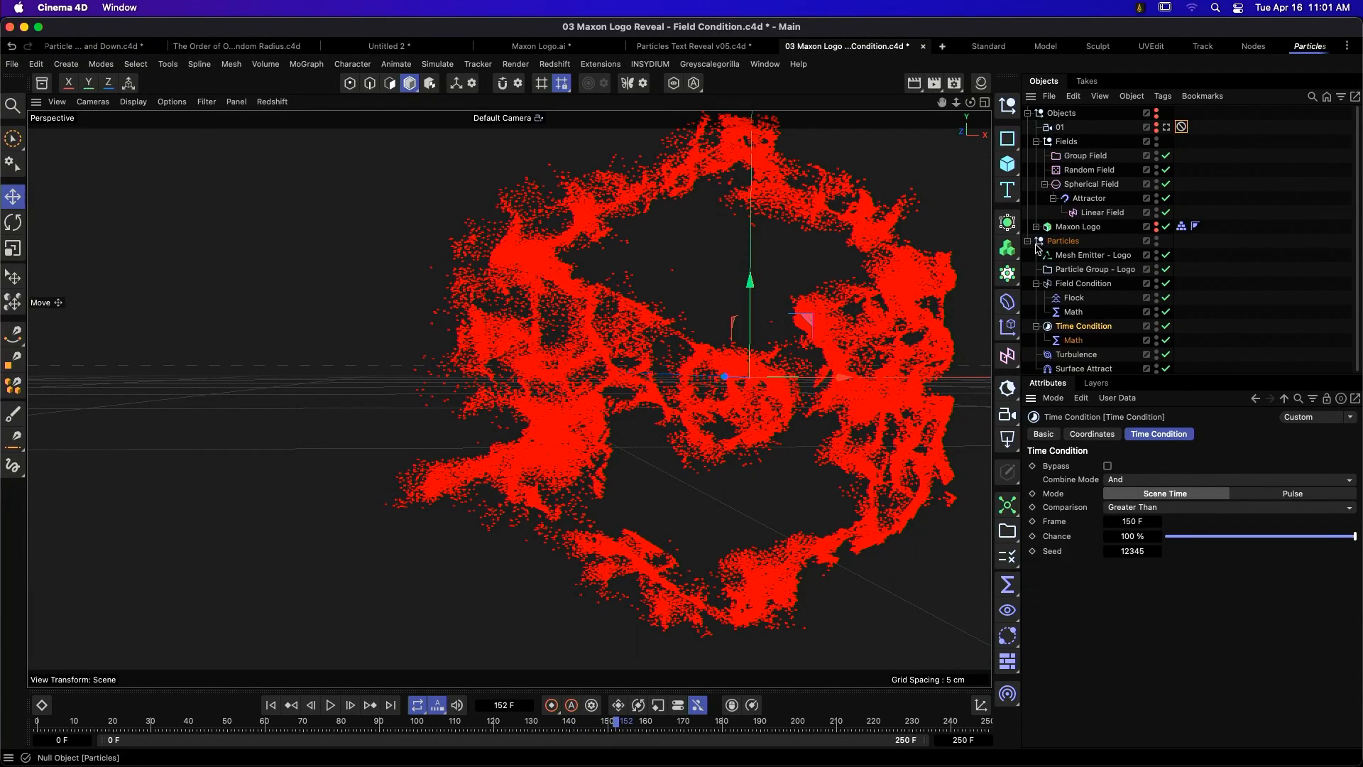
- Switch to the Keynote presentation and advance through the logo reveal render to the Condensation slide and its can render
left_click(1063, 240)
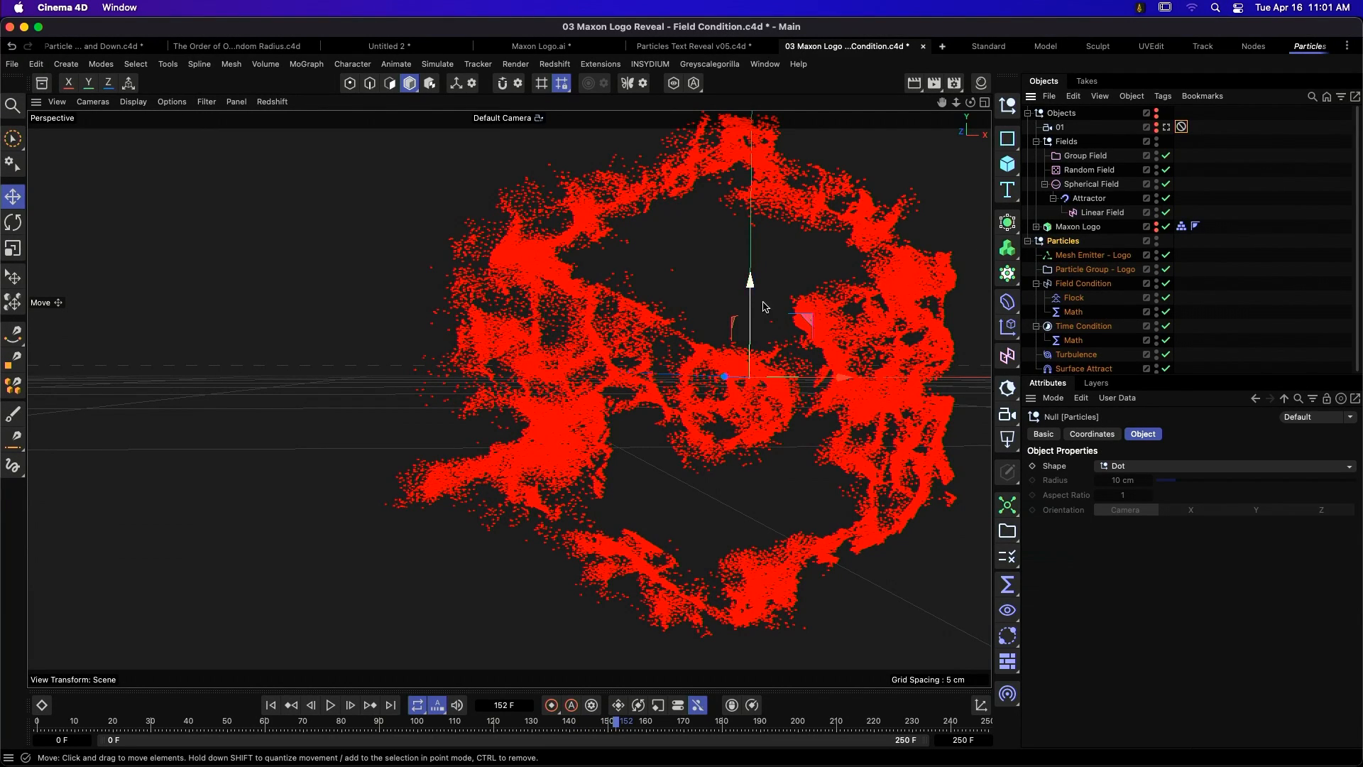
key("super+Tab")
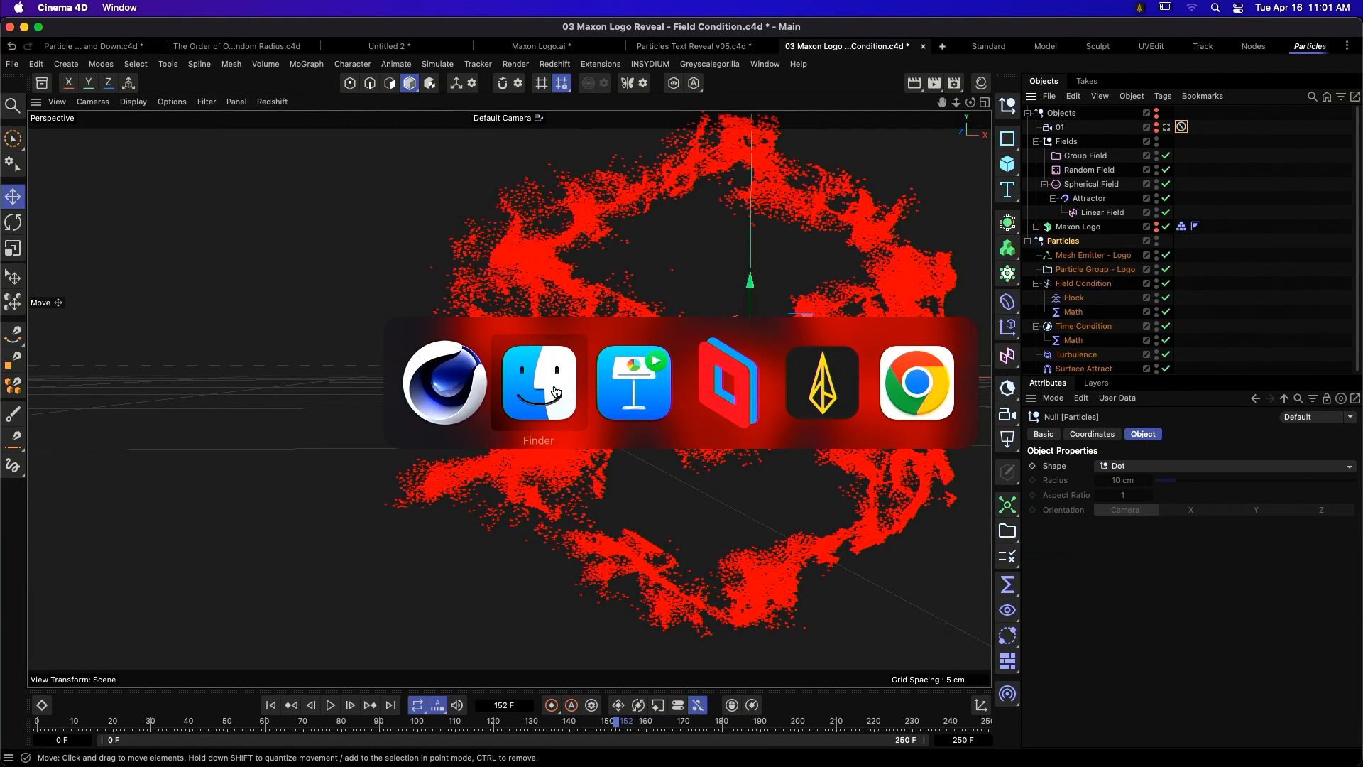
left_click(631, 393)
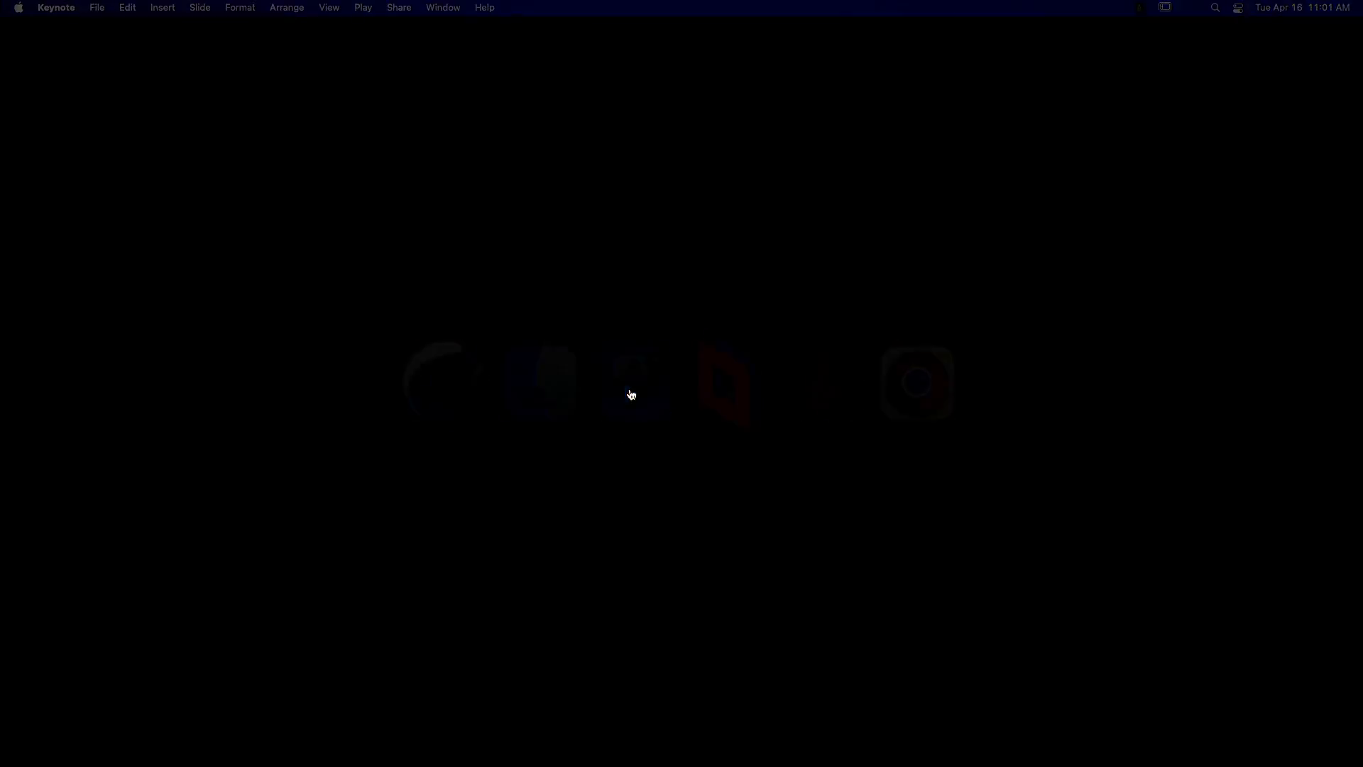
key("Right")
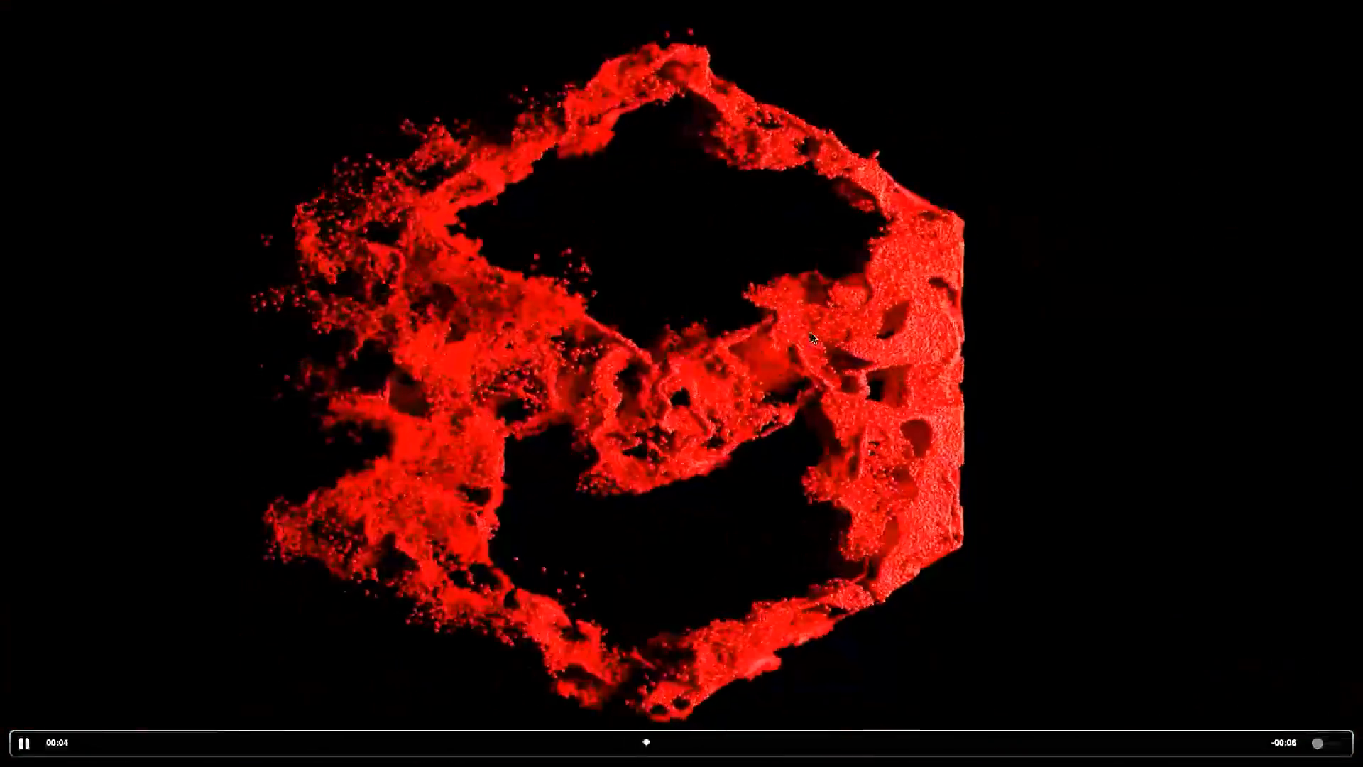
key("Right")
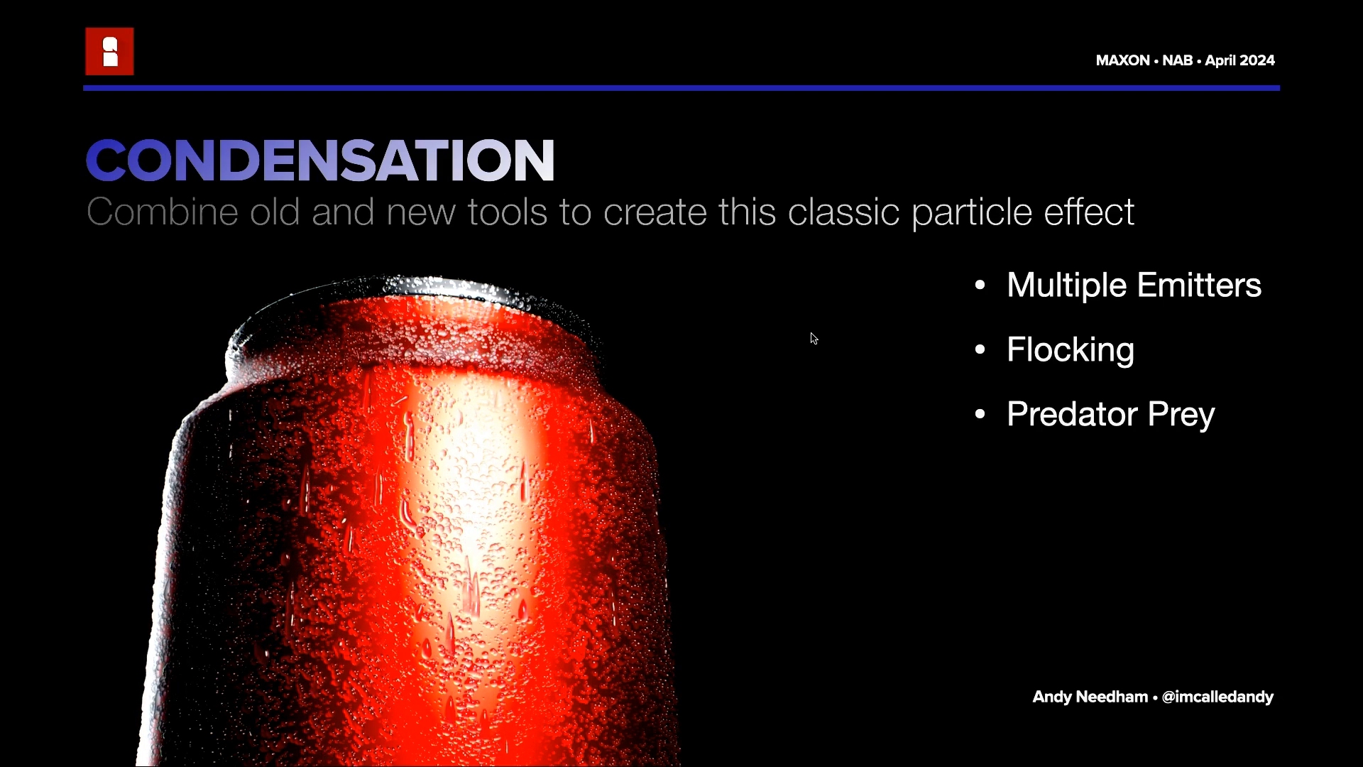
key("Right")
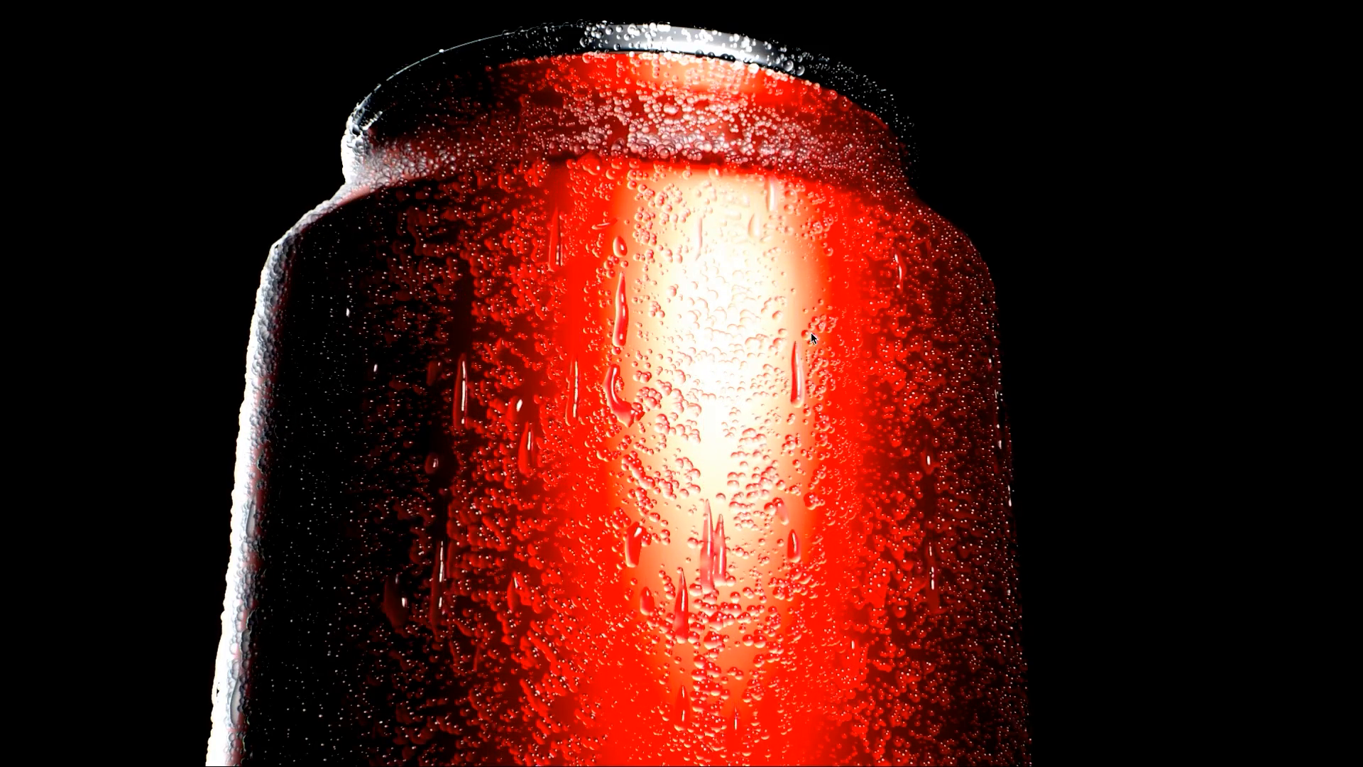
- Leave the can render, restart the slideshow and advance it to the Demo slide
key("Escape")
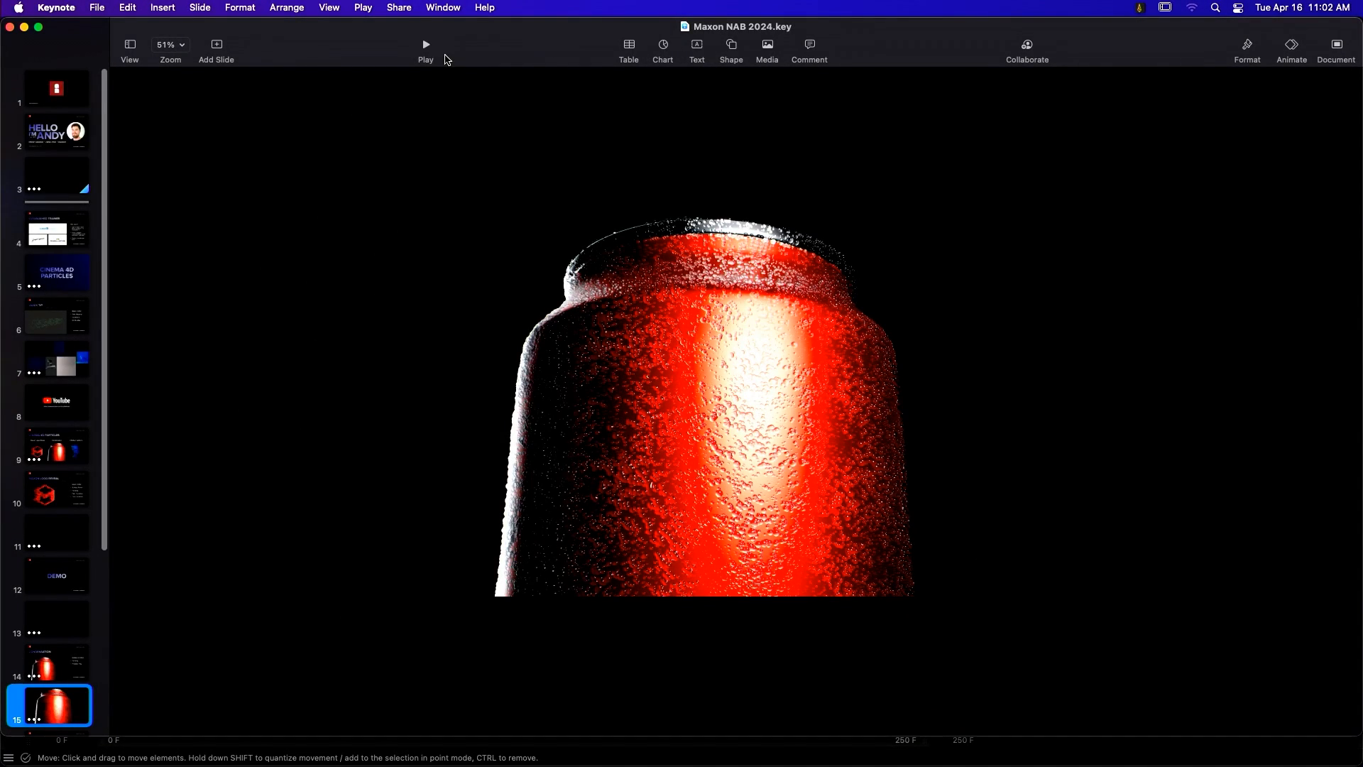
left_click(426, 46)
key("Right")
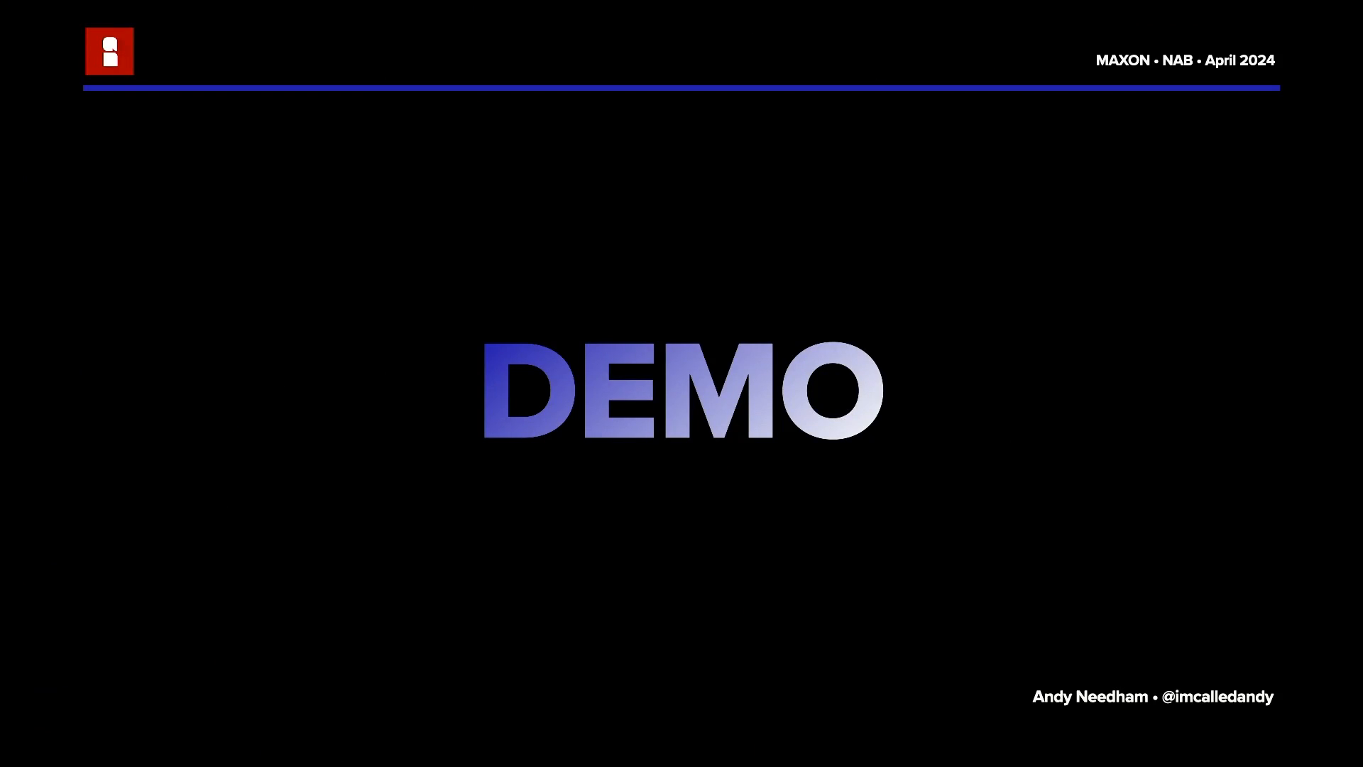
- Switch to Finder and open 01 Static Drops.c4d from the 02 Condensation folder in Cinema 4D
key("super+Tab")
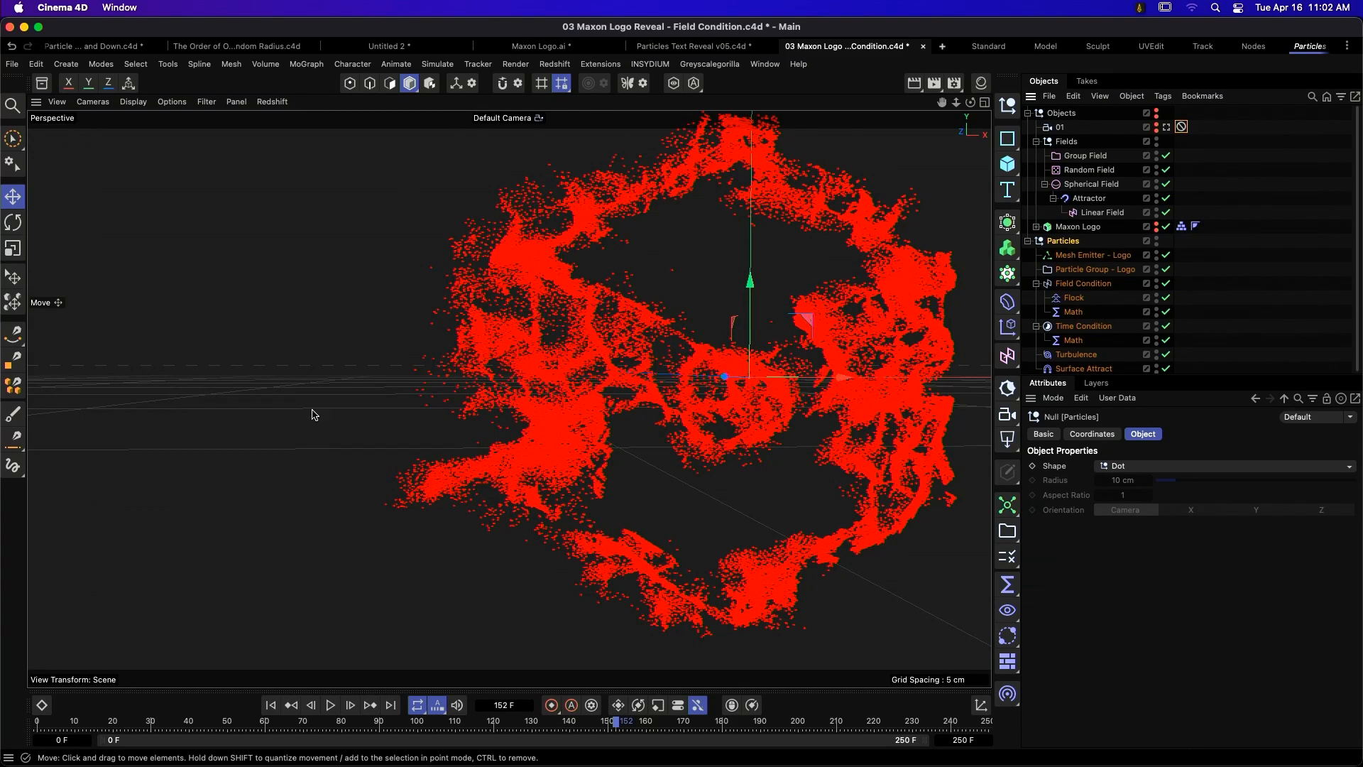
key("super+Tab")
key("super+Tab")
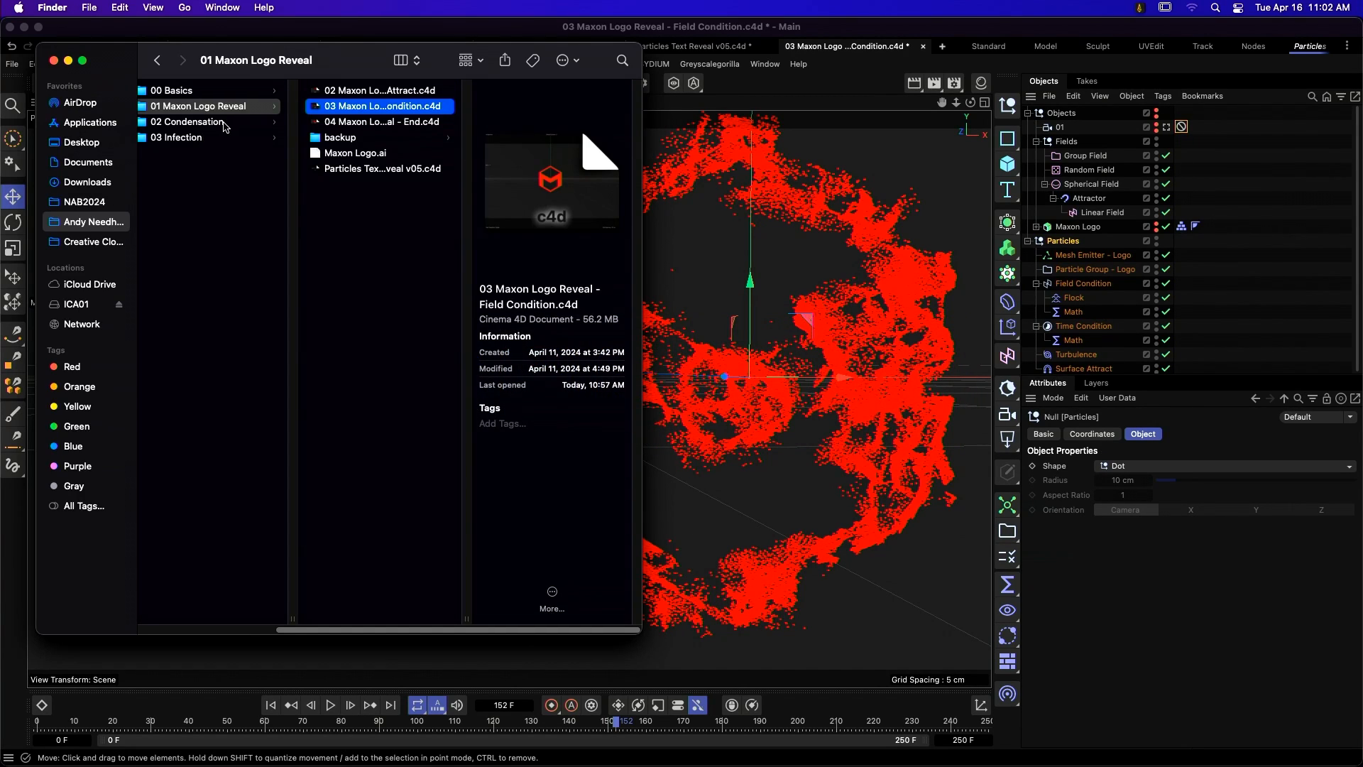
left_click(206, 122)
left_click(426, 91)
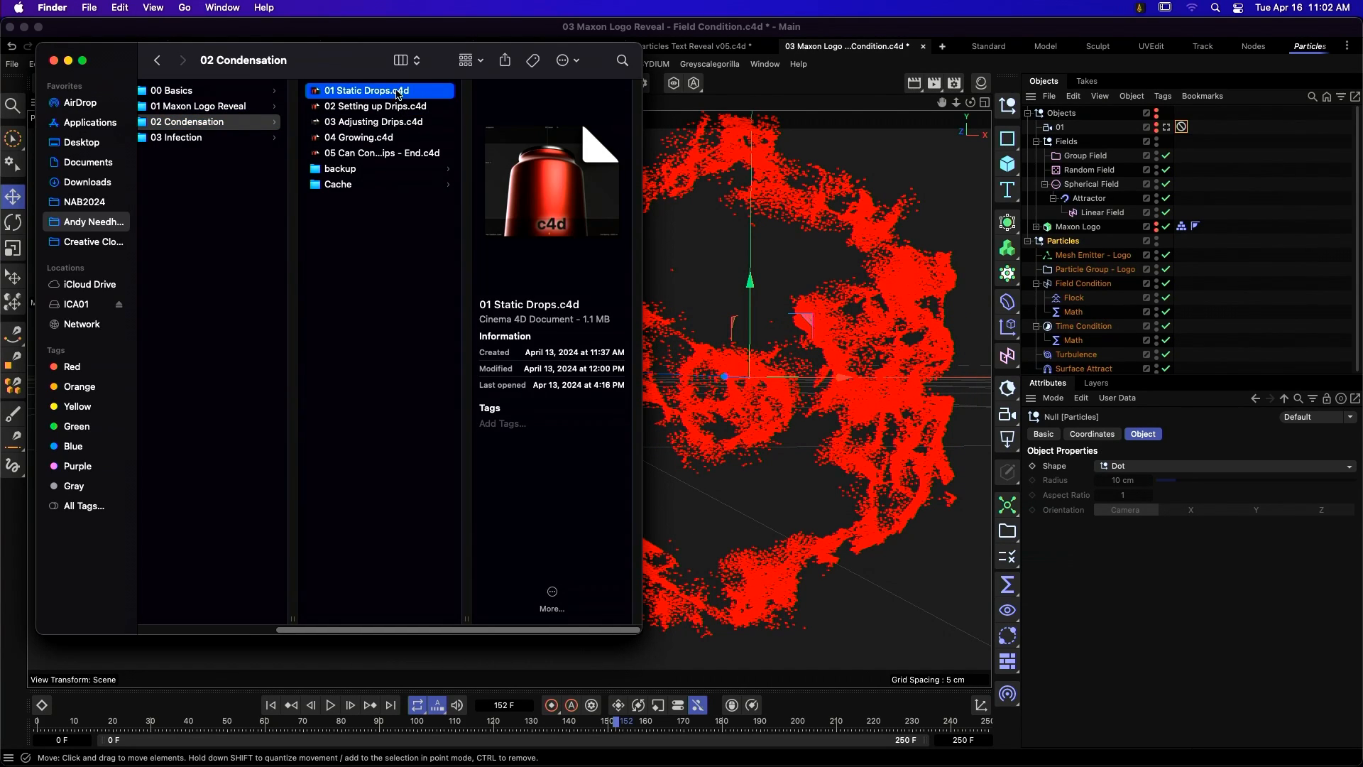
double_click(384, 91)
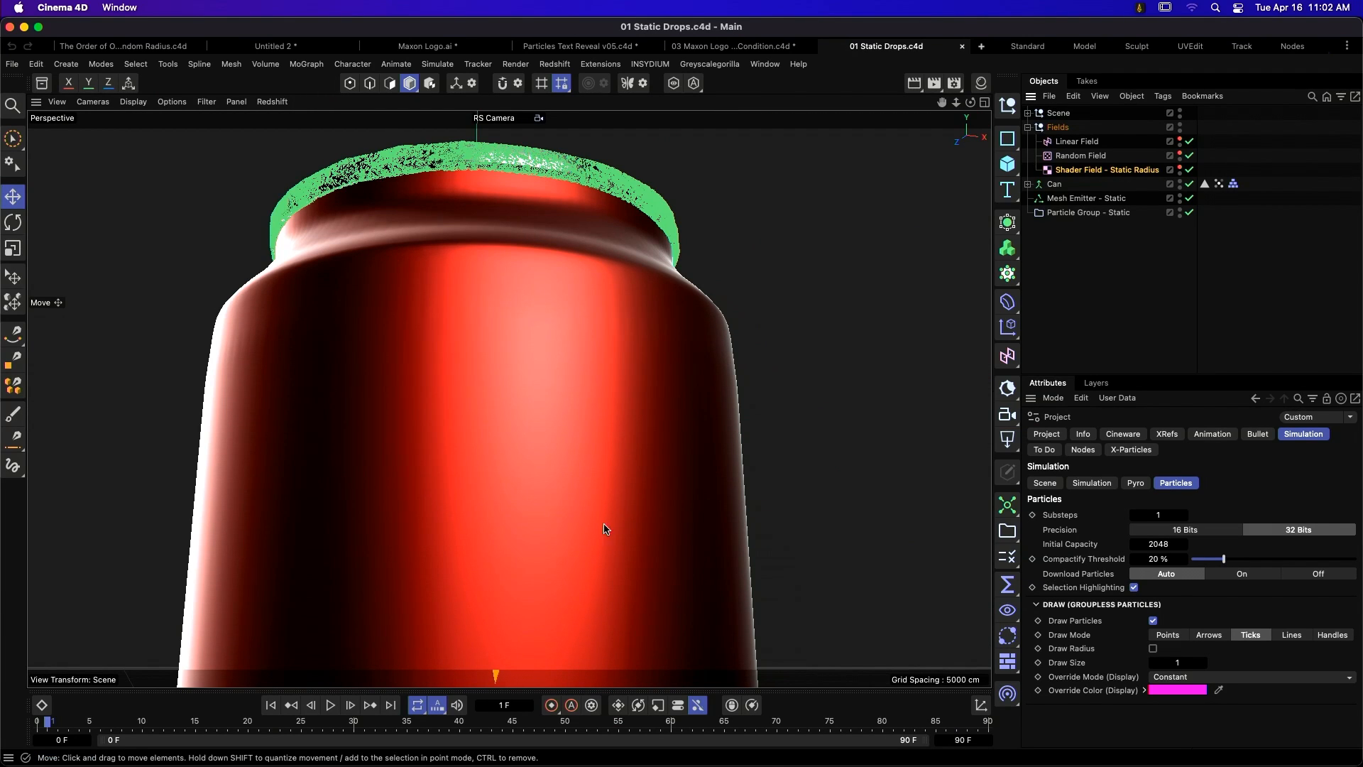
- Play the static drops simulation and review the Mesh Emitter's emission and property maps along with the can's Vertex Map fields
left_click(331, 705)
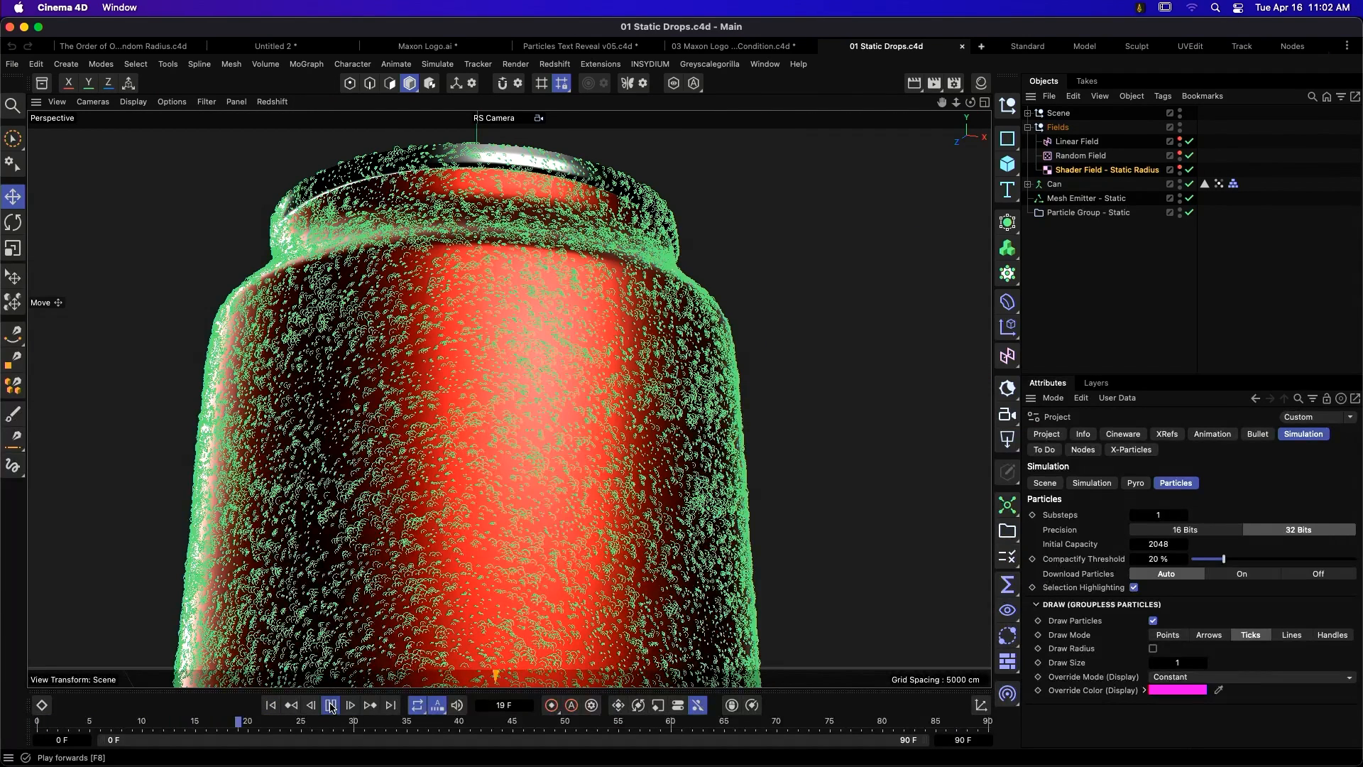
left_click(331, 705)
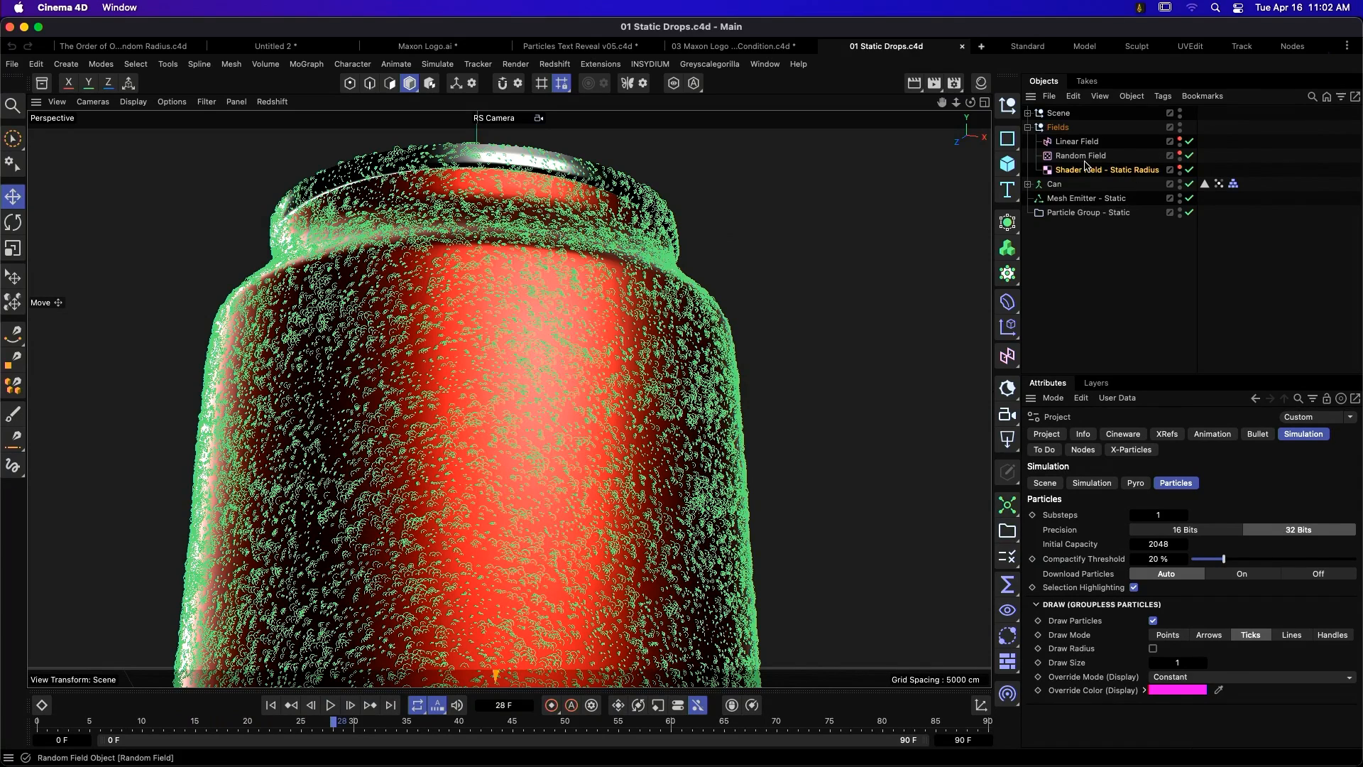
left_click(1097, 199)
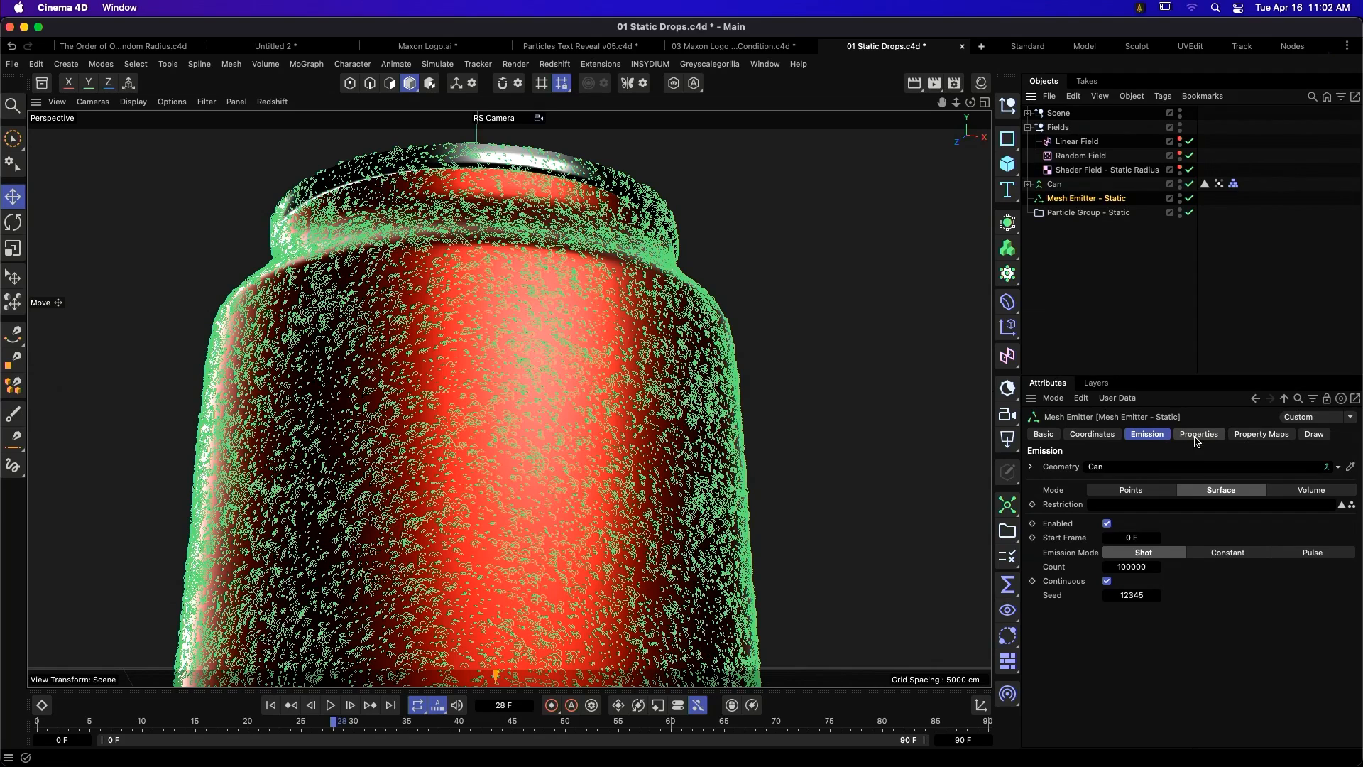
left_click(1258, 435)
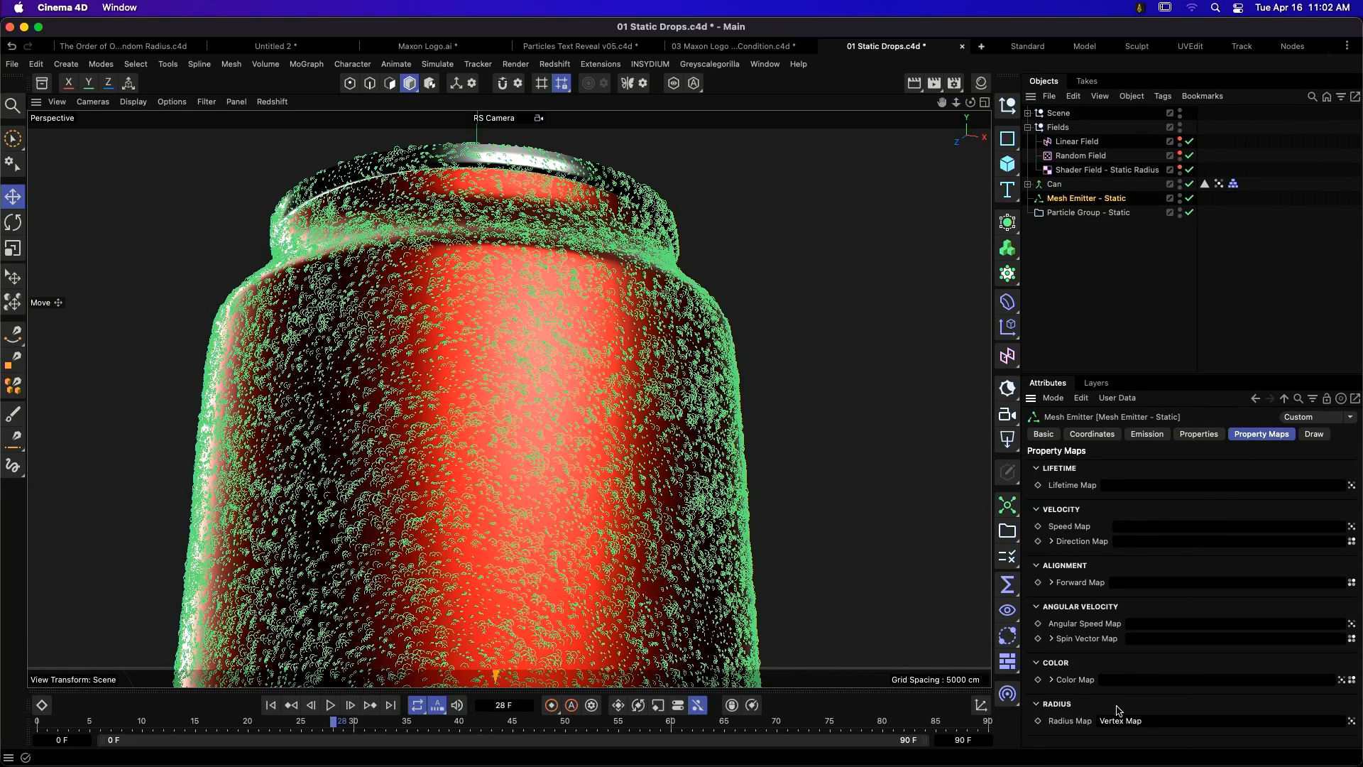
left_click(1219, 184)
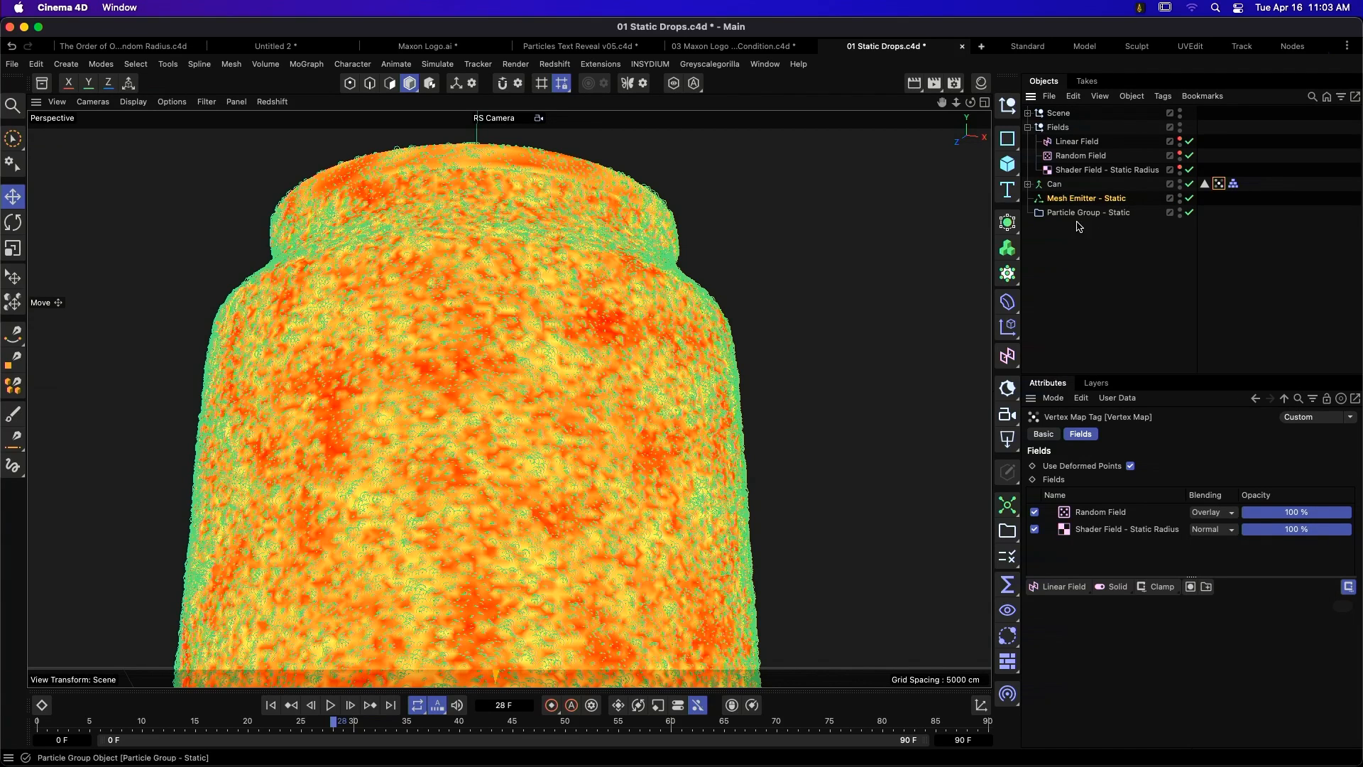
left_click(1090, 238)
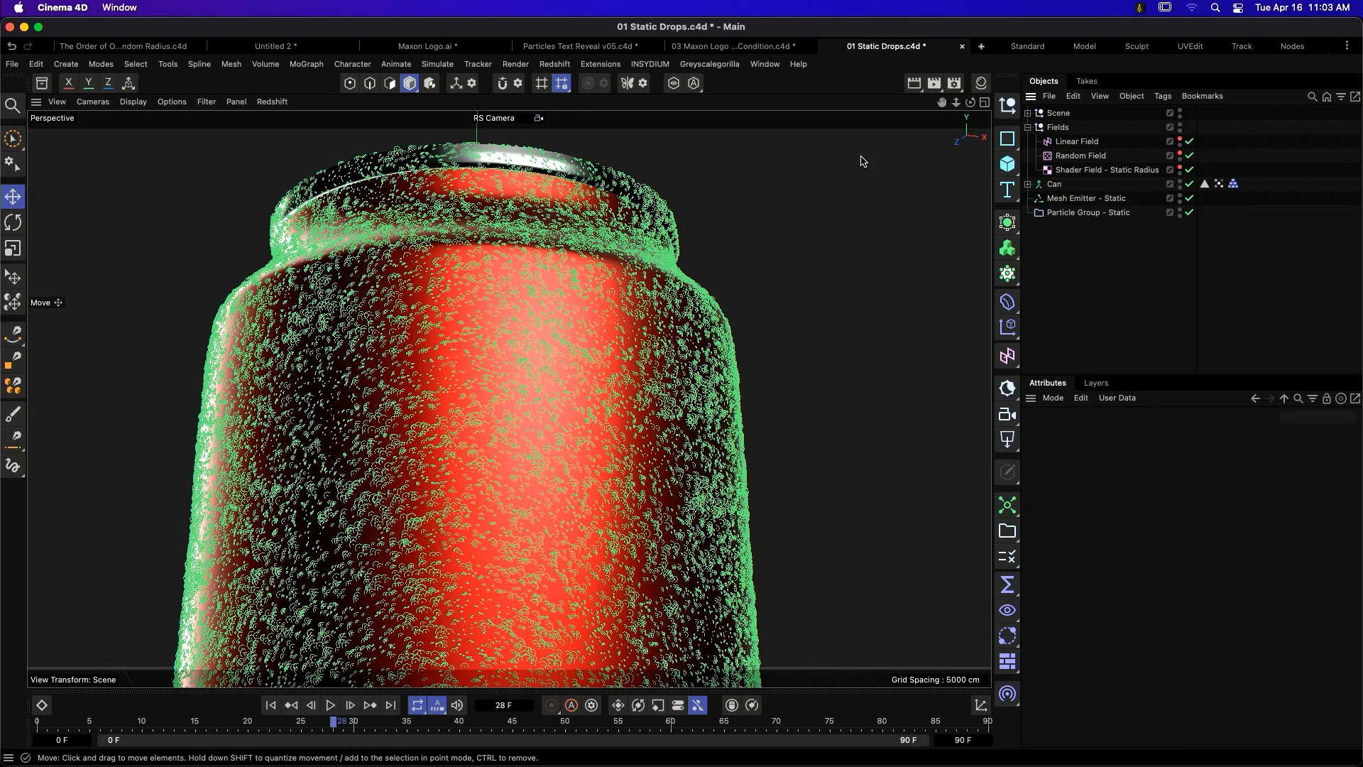
- Open 02 Setting up Drips.c4d from the Finder's 02 Condensation folder and enable its Mesh Emitter
key("super+Tab")
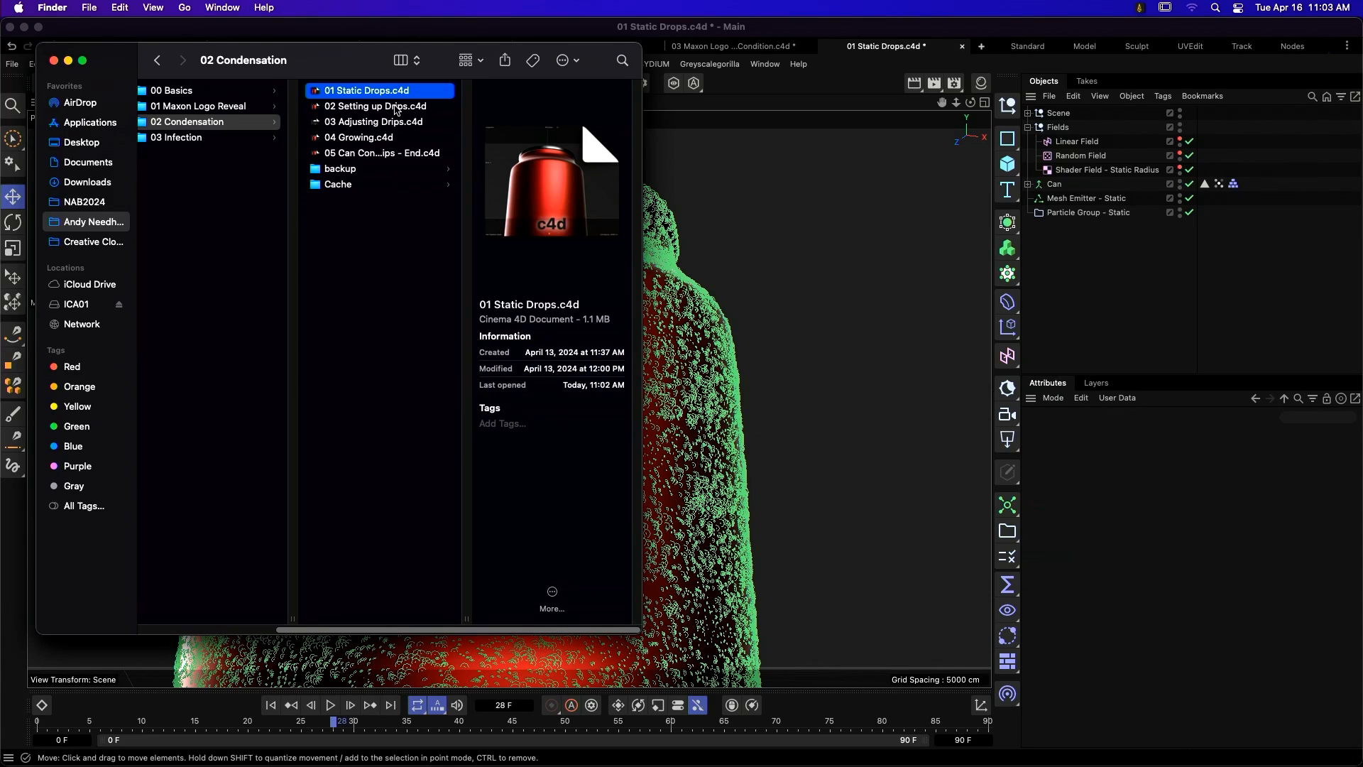
double_click(396, 106)
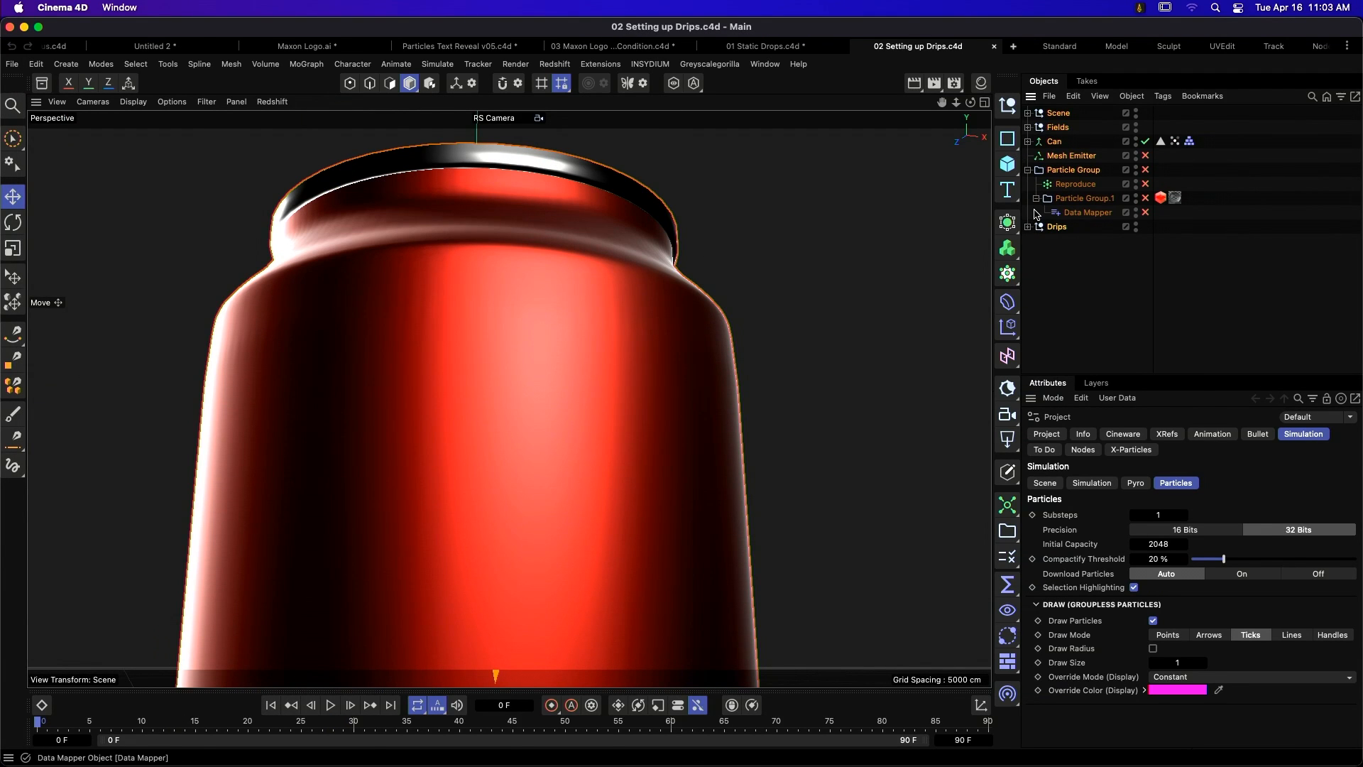
left_click(1089, 157)
left_click(1145, 155)
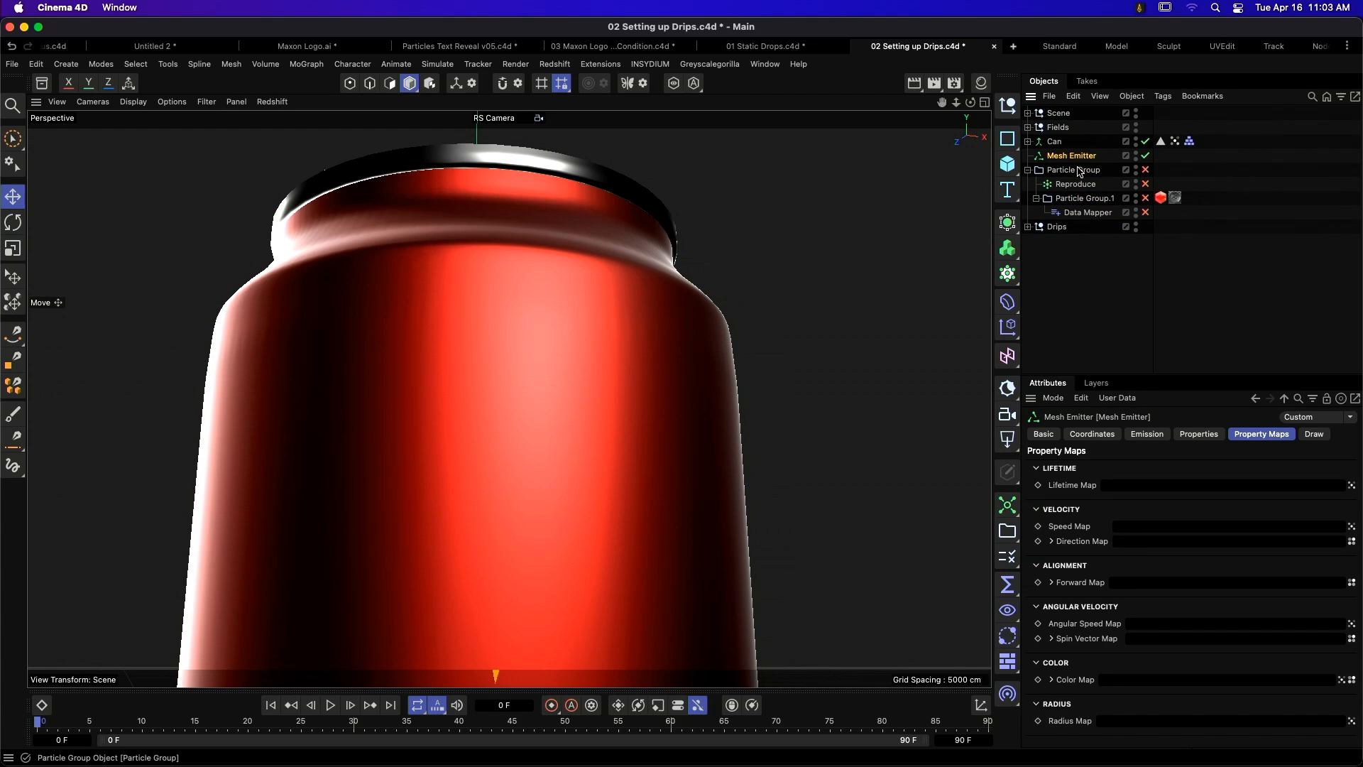
- Review the Mesh Emitter's emission settings and the can's Polygon Selection tag, and expand the Fields null
left_click(1166, 436)
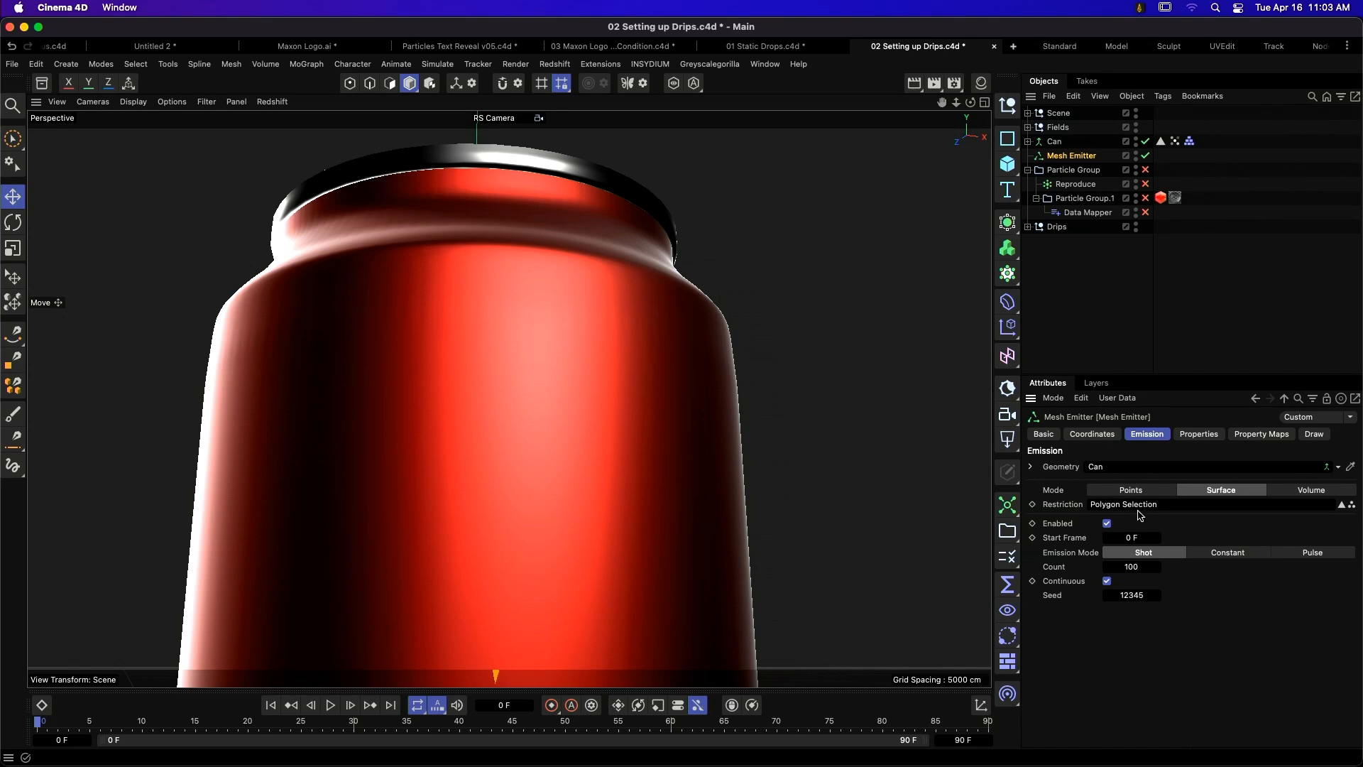
left_click(1161, 141)
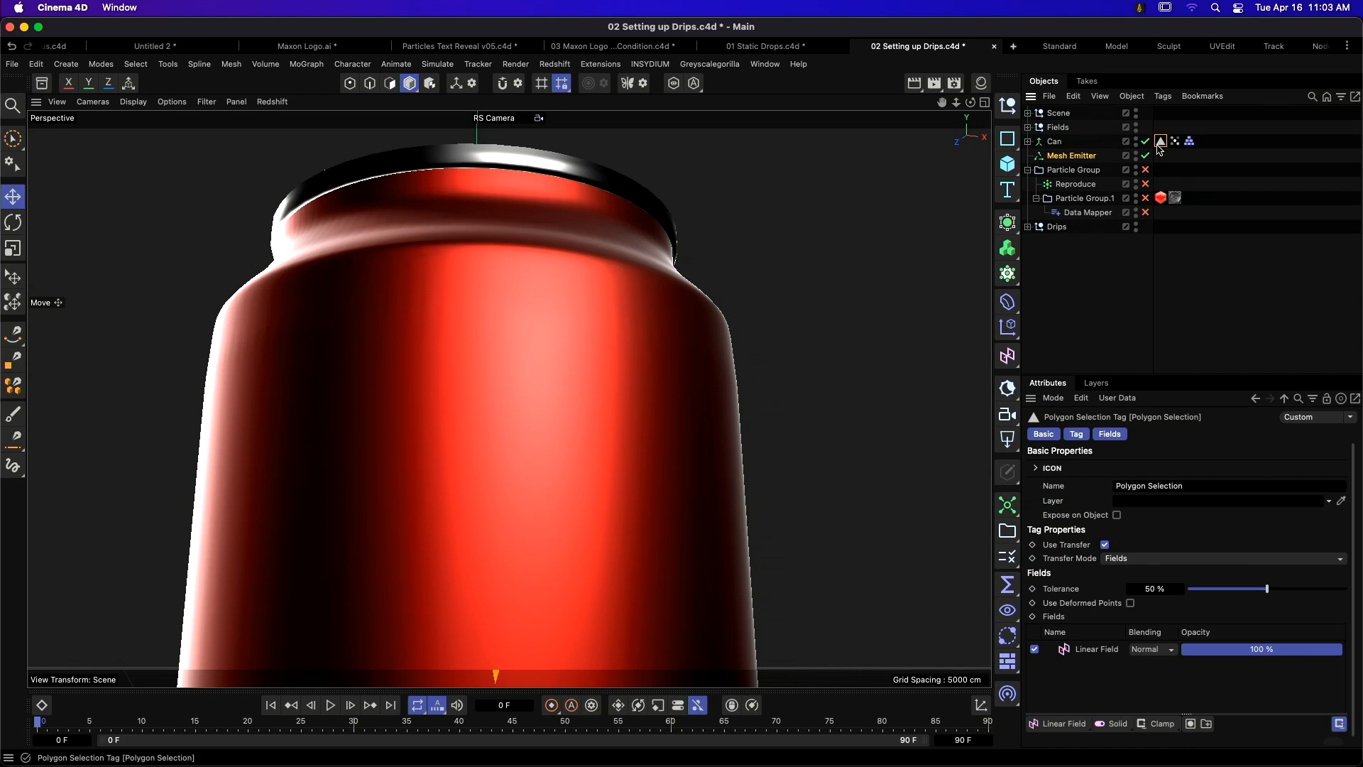
left_click(1028, 127)
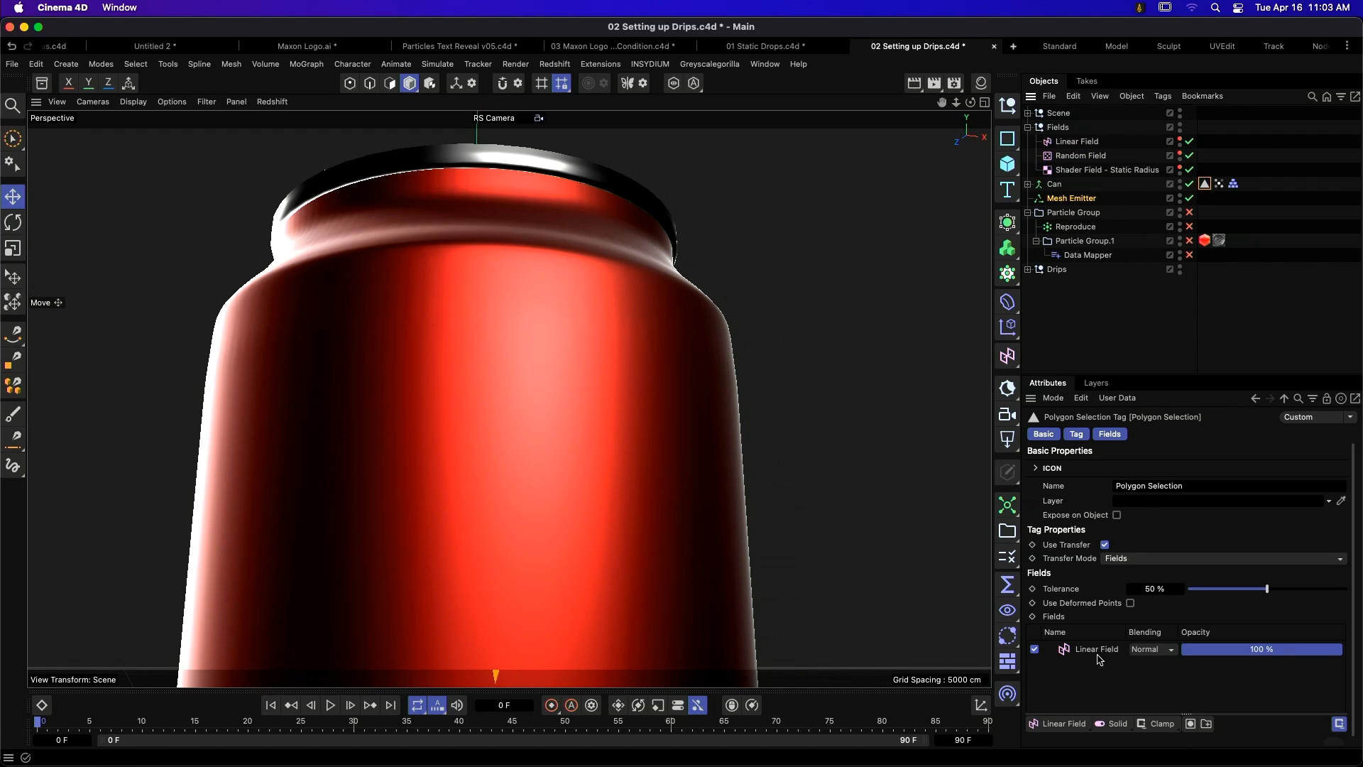
- Enable the Particle Group with the simulation running at frame 1, and view the whole can through the Default Camera
key("F8")
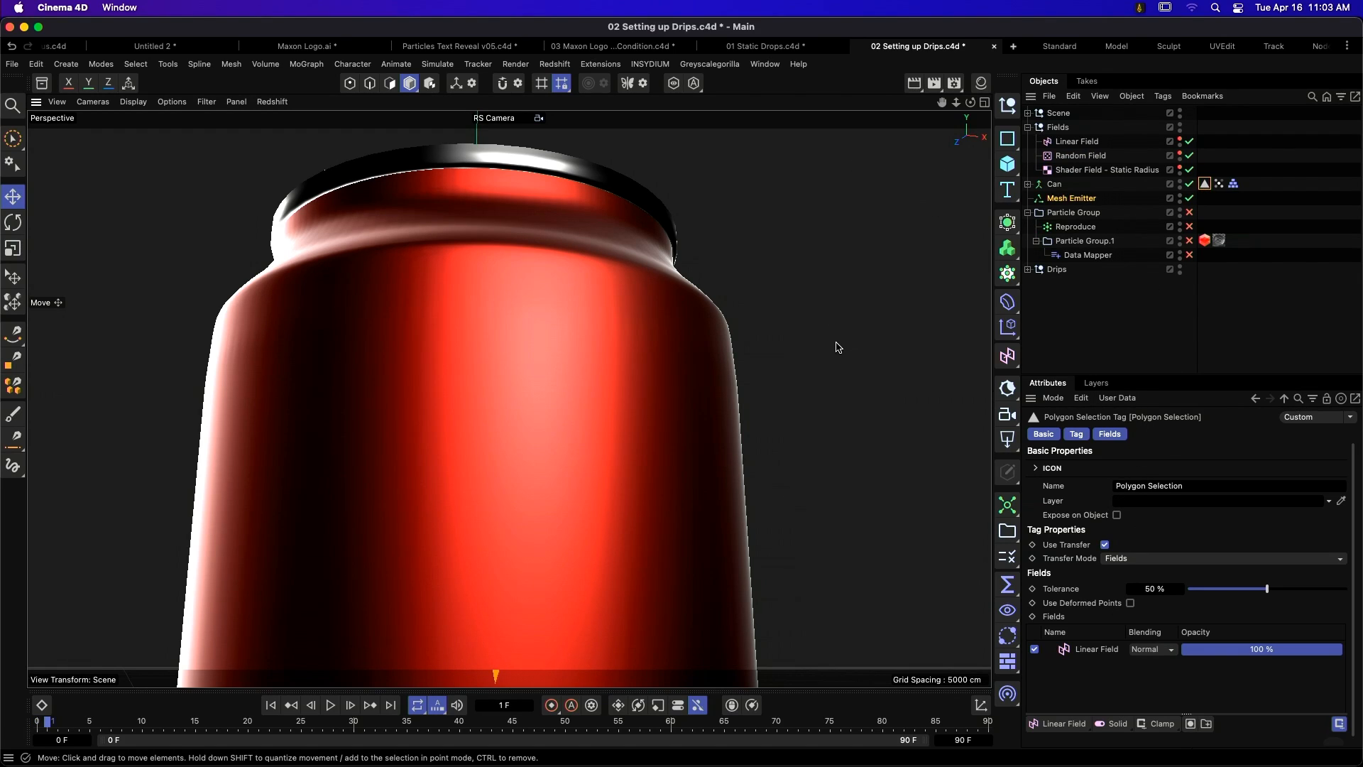
left_click(1189, 212)
left_click(539, 118)
scroll(717, 316, "down", 5)
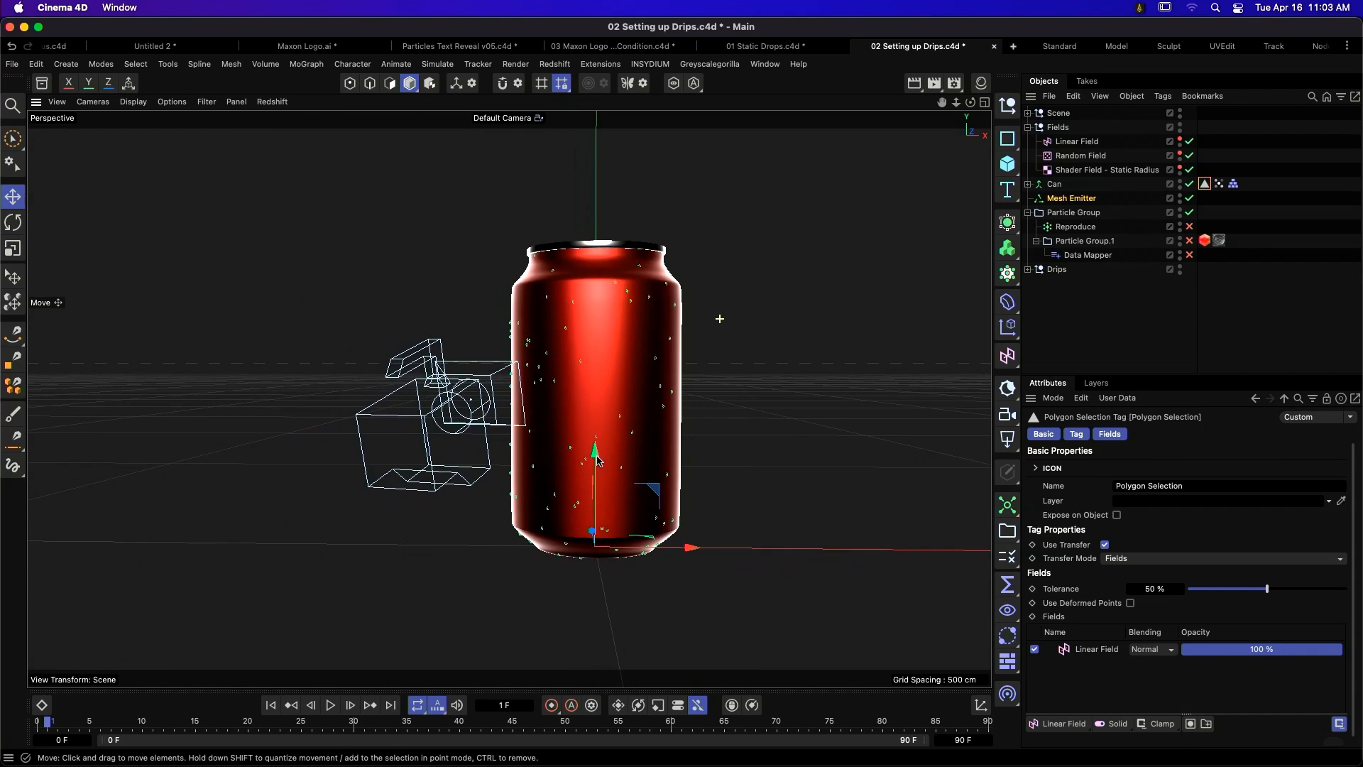
- Make the Linear Field visible in the viewport and examine its position relative to the emitted particles around the can
left_click(207, 102)
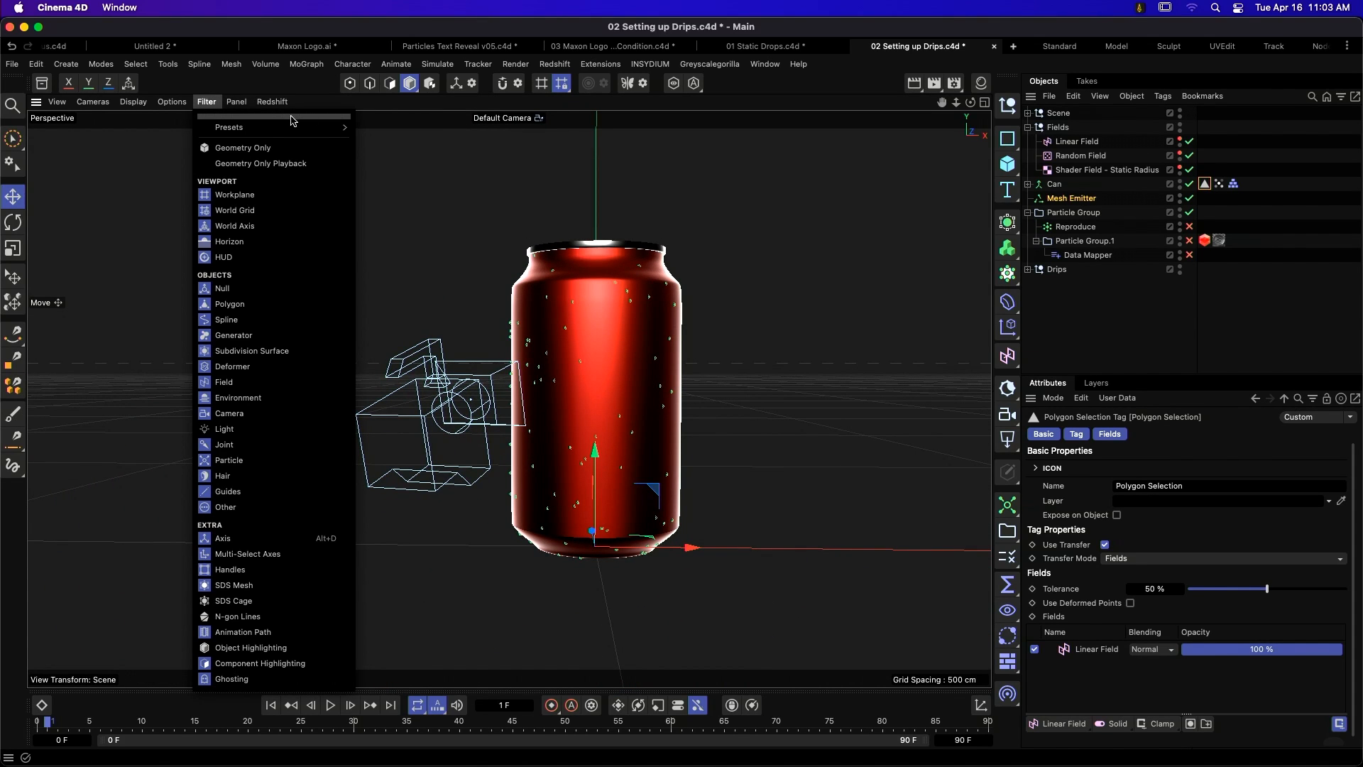
left_click(1179, 147)
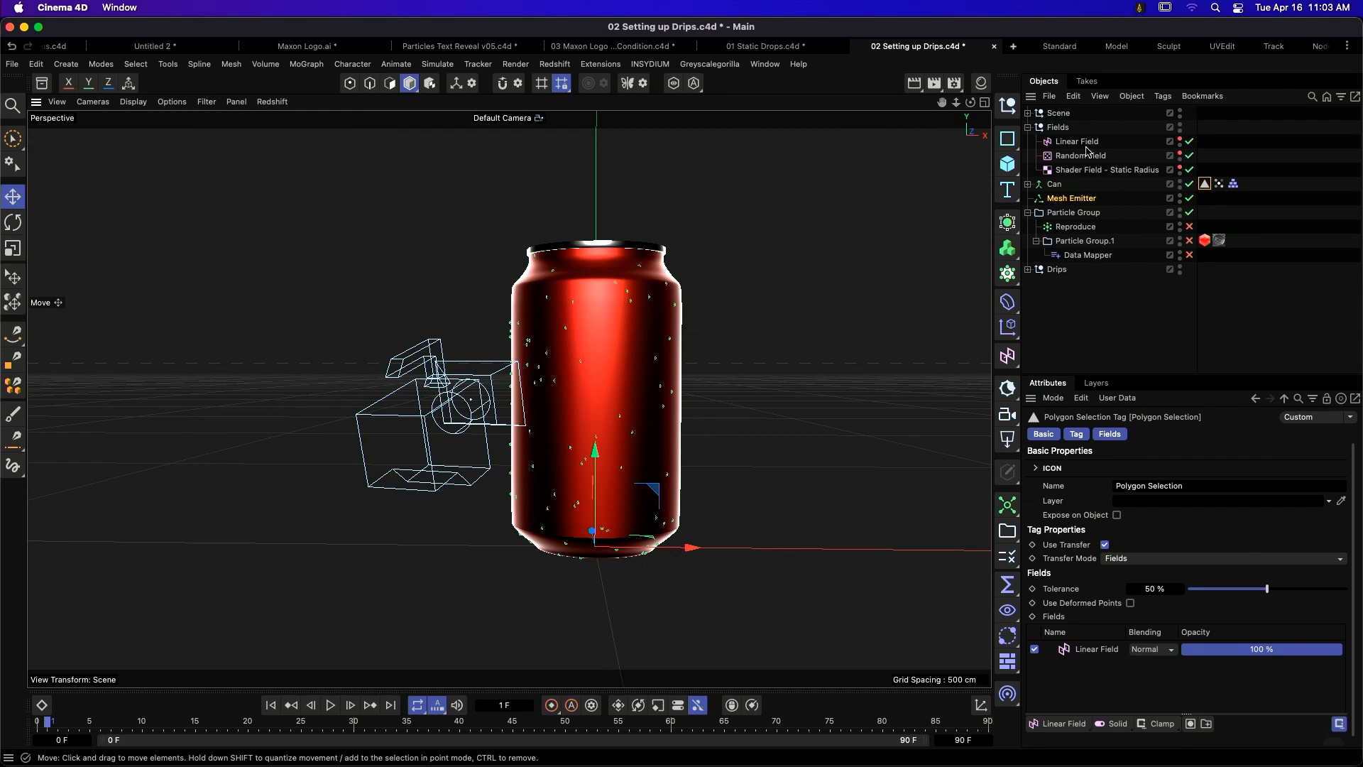
left_click(1179, 141)
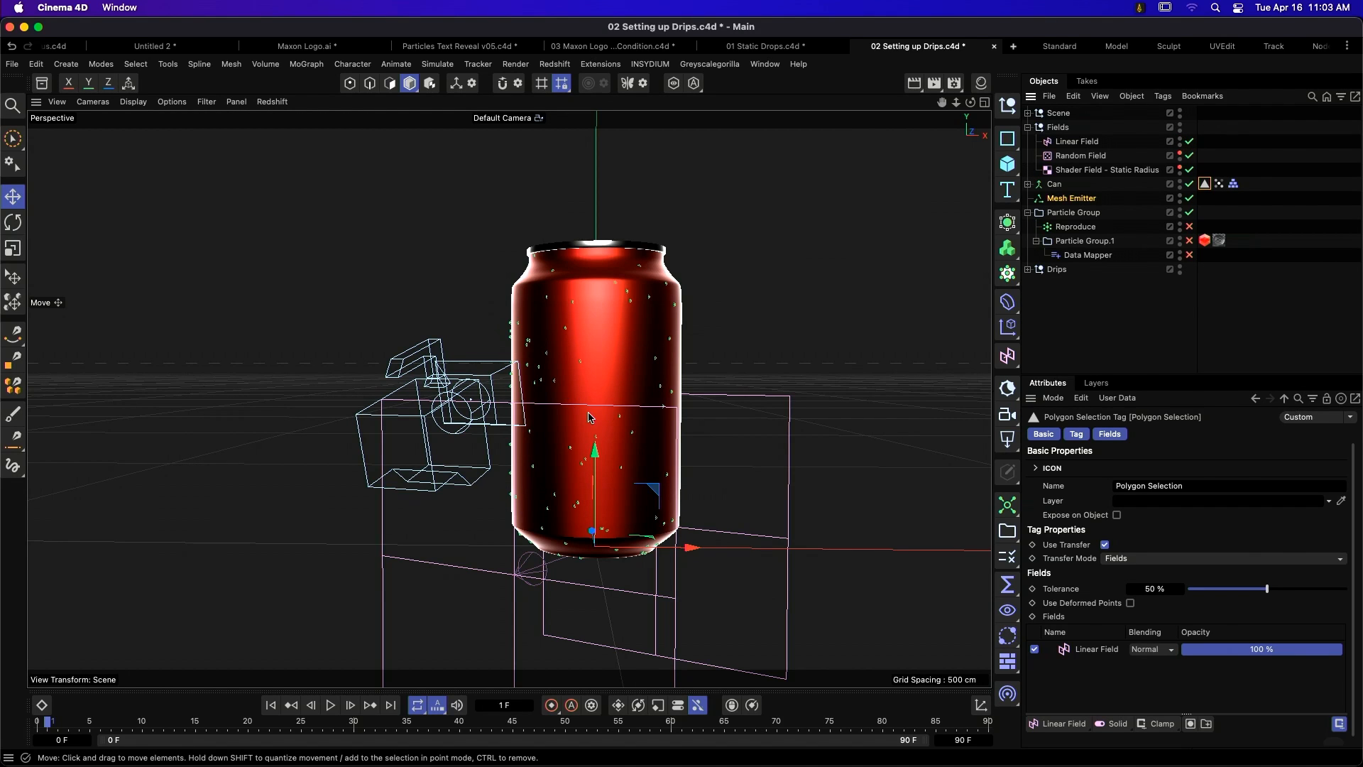
mouse_move(588, 417)
left_mouse_down("alt")
mouse_move(852, 398)
mouse_move(548, 533)
left_mouse_up("alt")
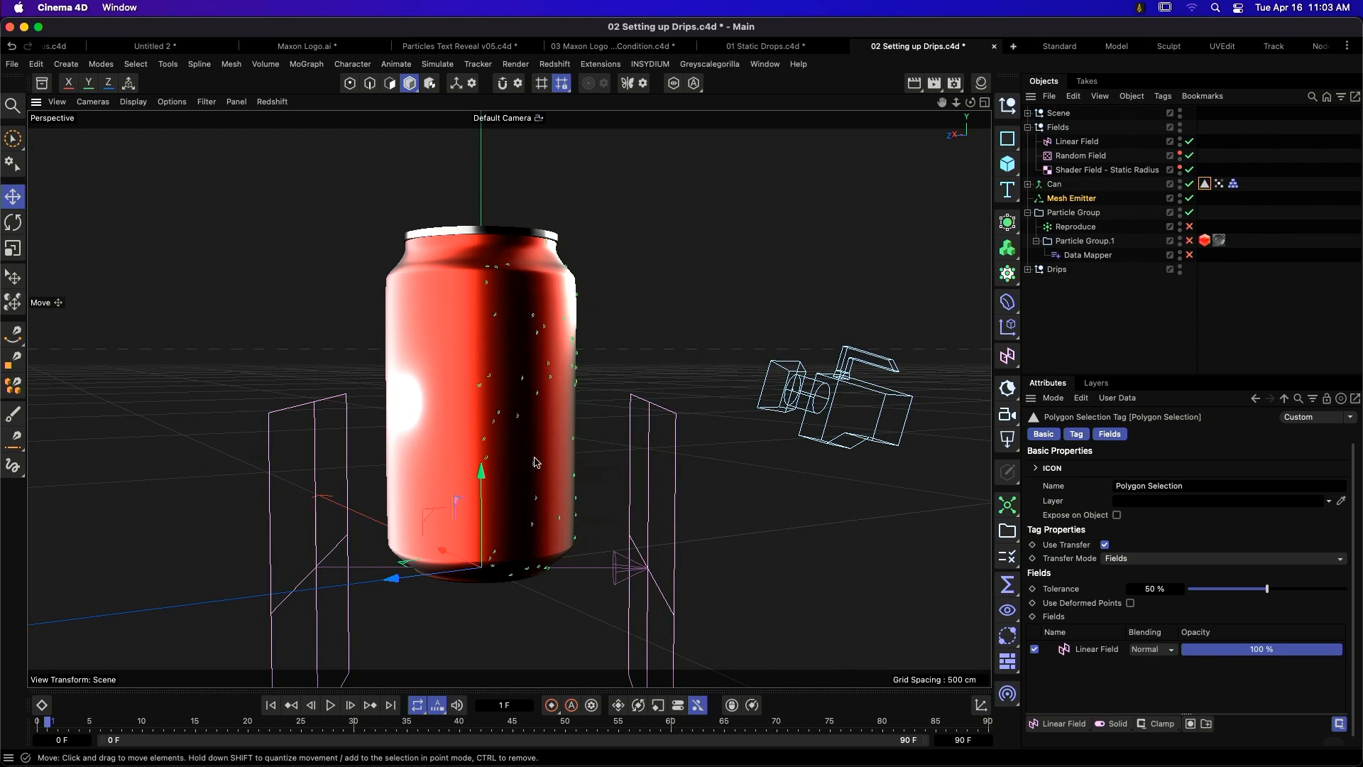
- Orbit around the can to inspect the emitted particles, and switch the viewport to the RS Camera
left_click_drag(505, 419, 372, 433, "alt")
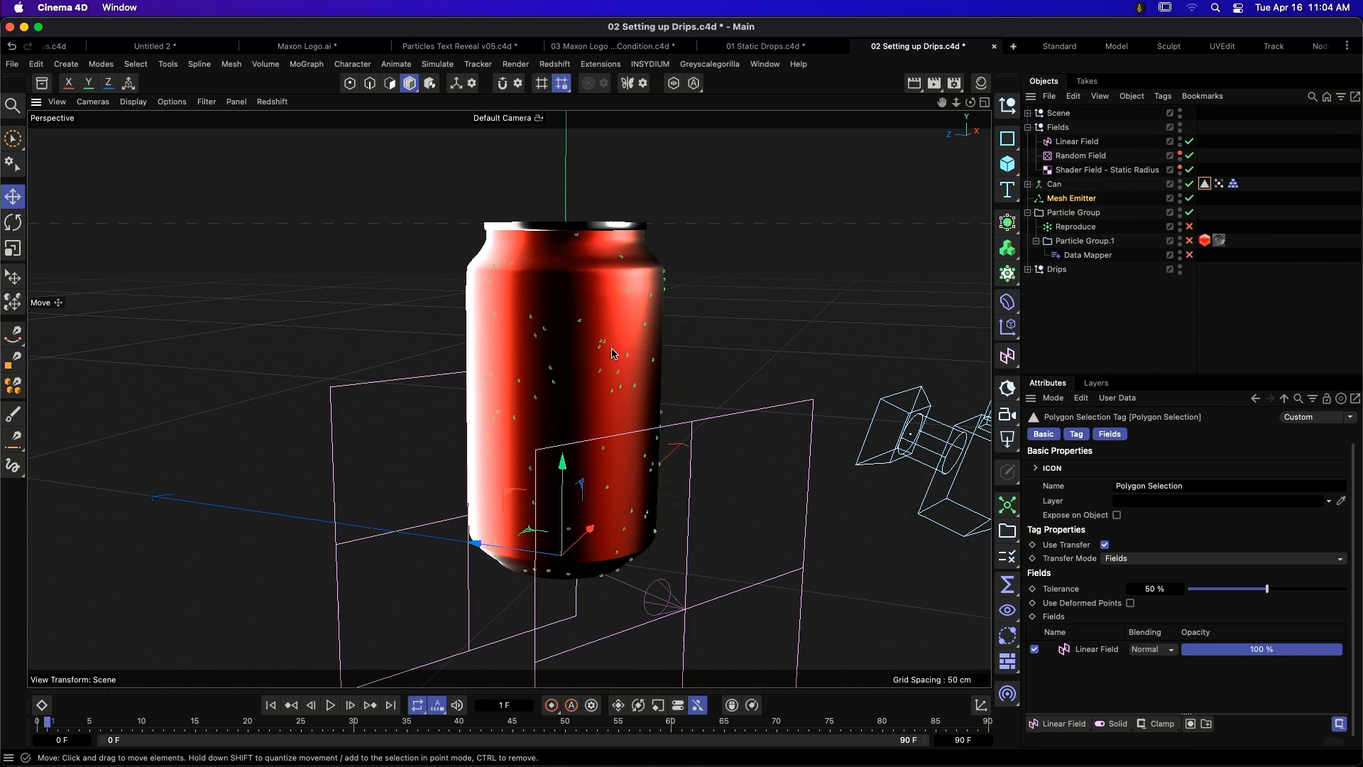
left_click(525, 118)
left_click(596, 147)
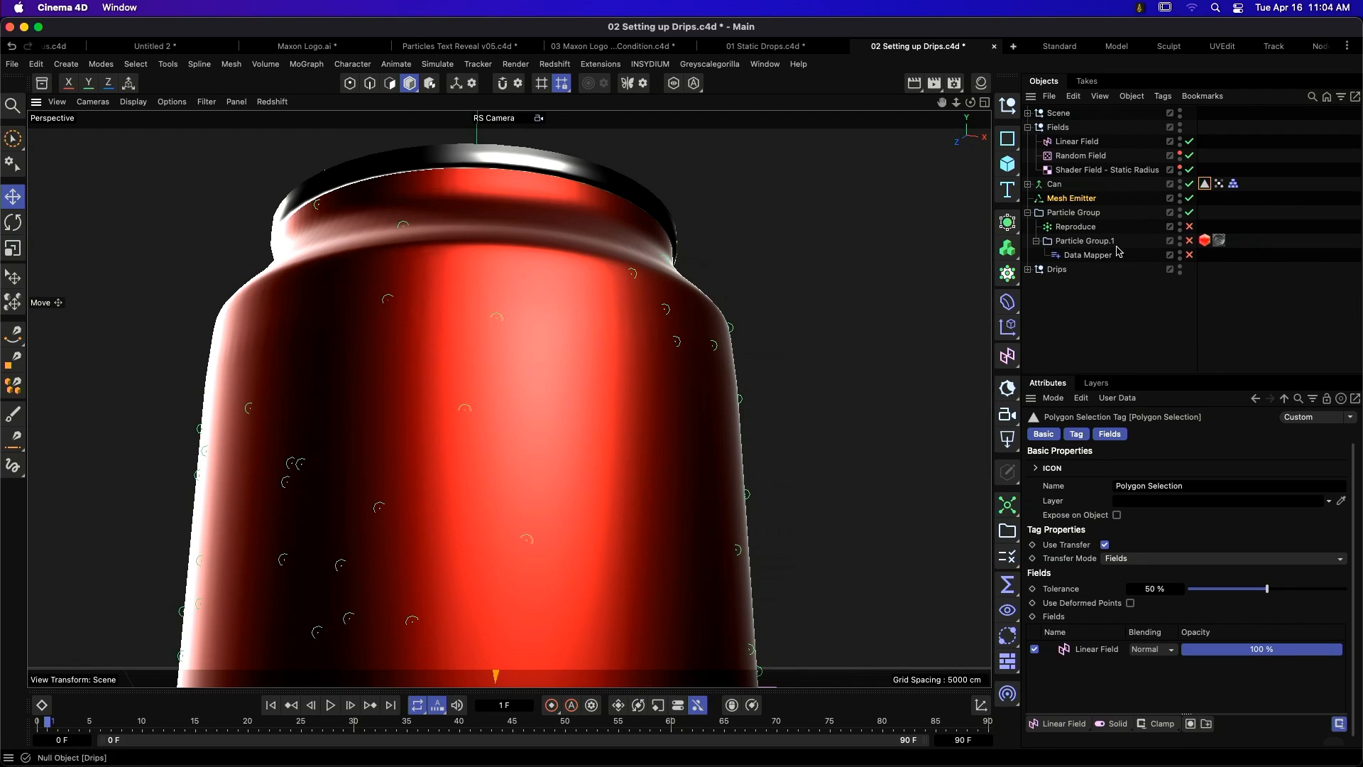
- Enable Reproduce and Particle Group.1, and play the particle simulation from frame 0 to preview the trails
left_click(1086, 215)
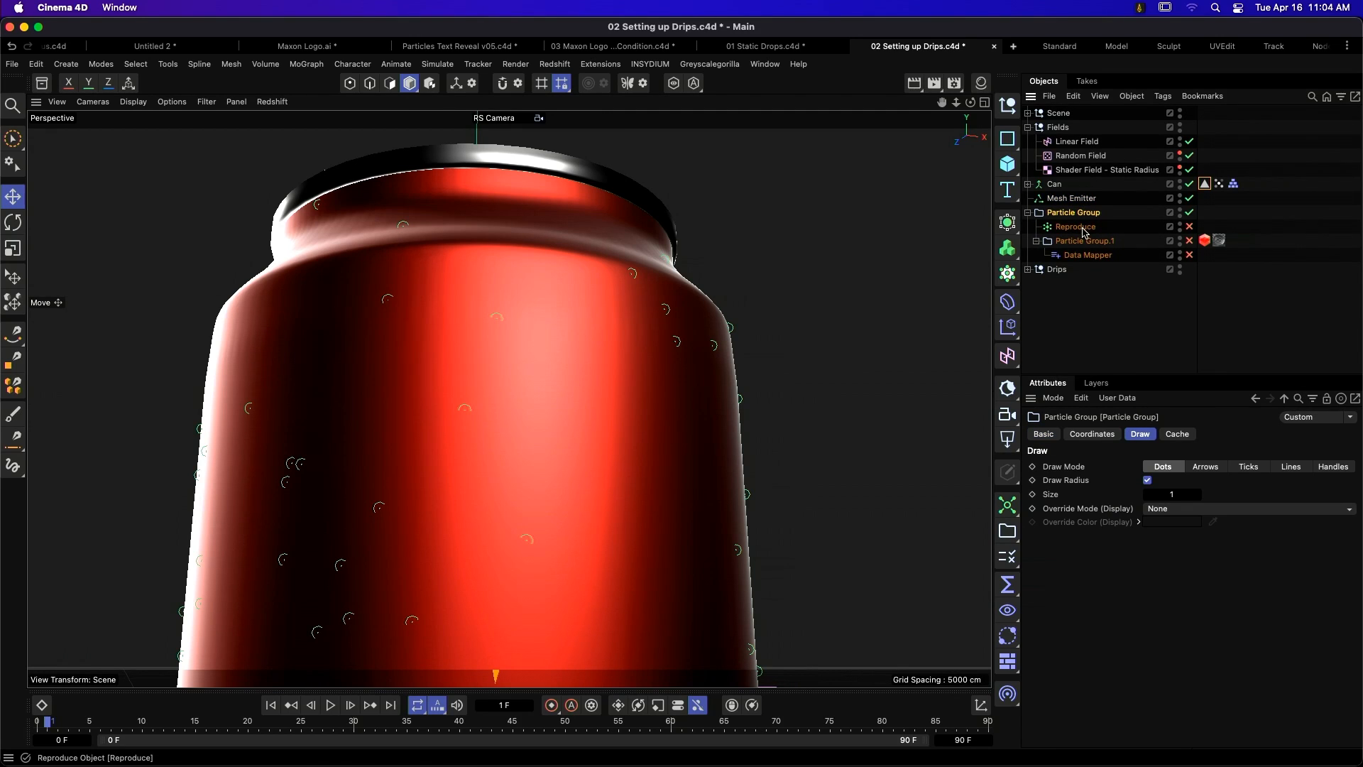
left_click(1086, 227)
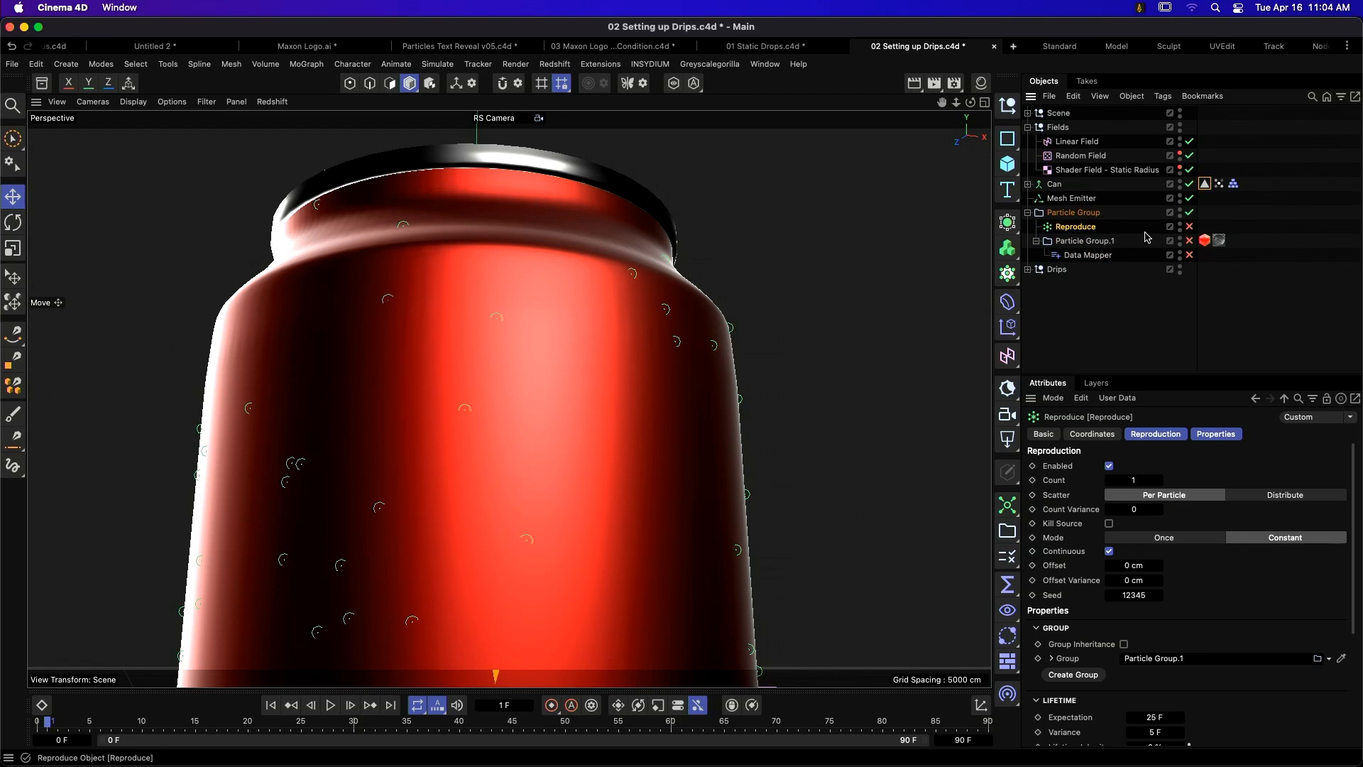
left_click(1189, 226)
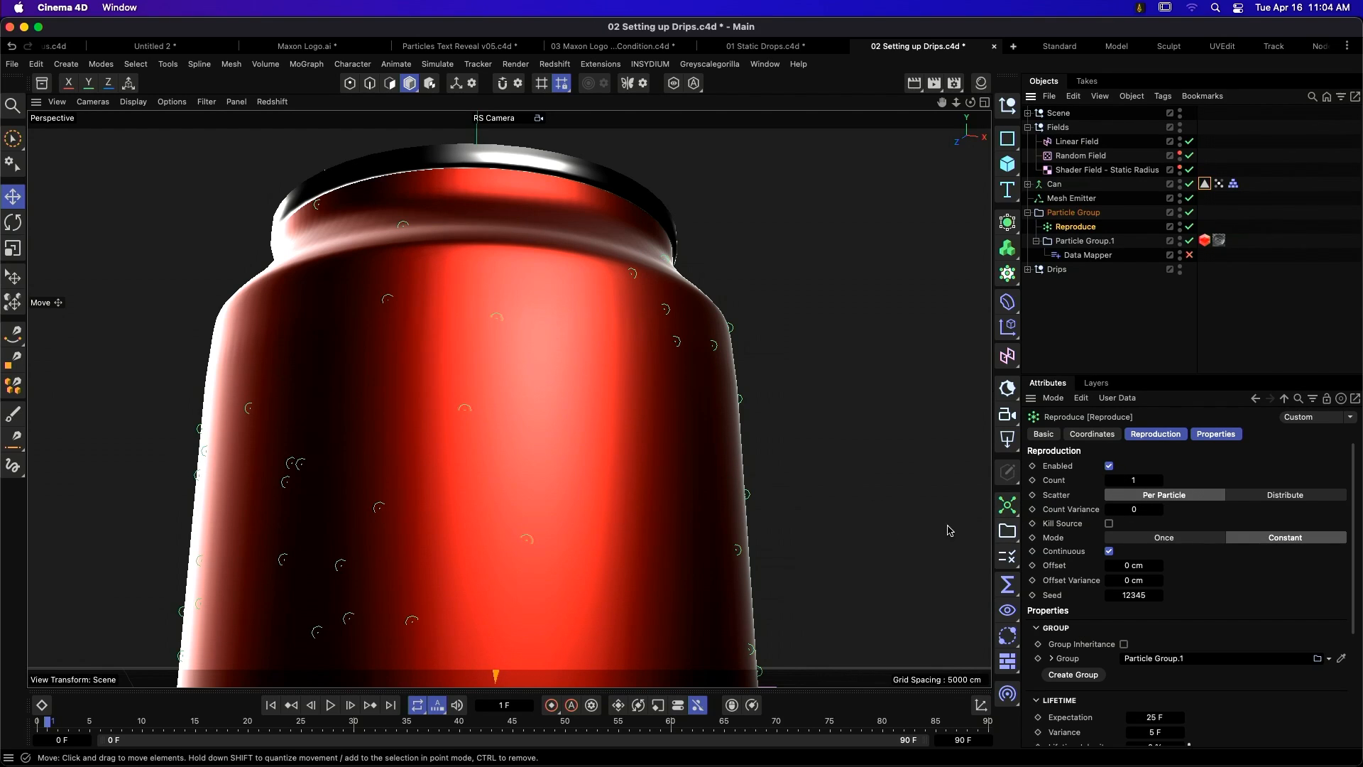
left_click(270, 705)
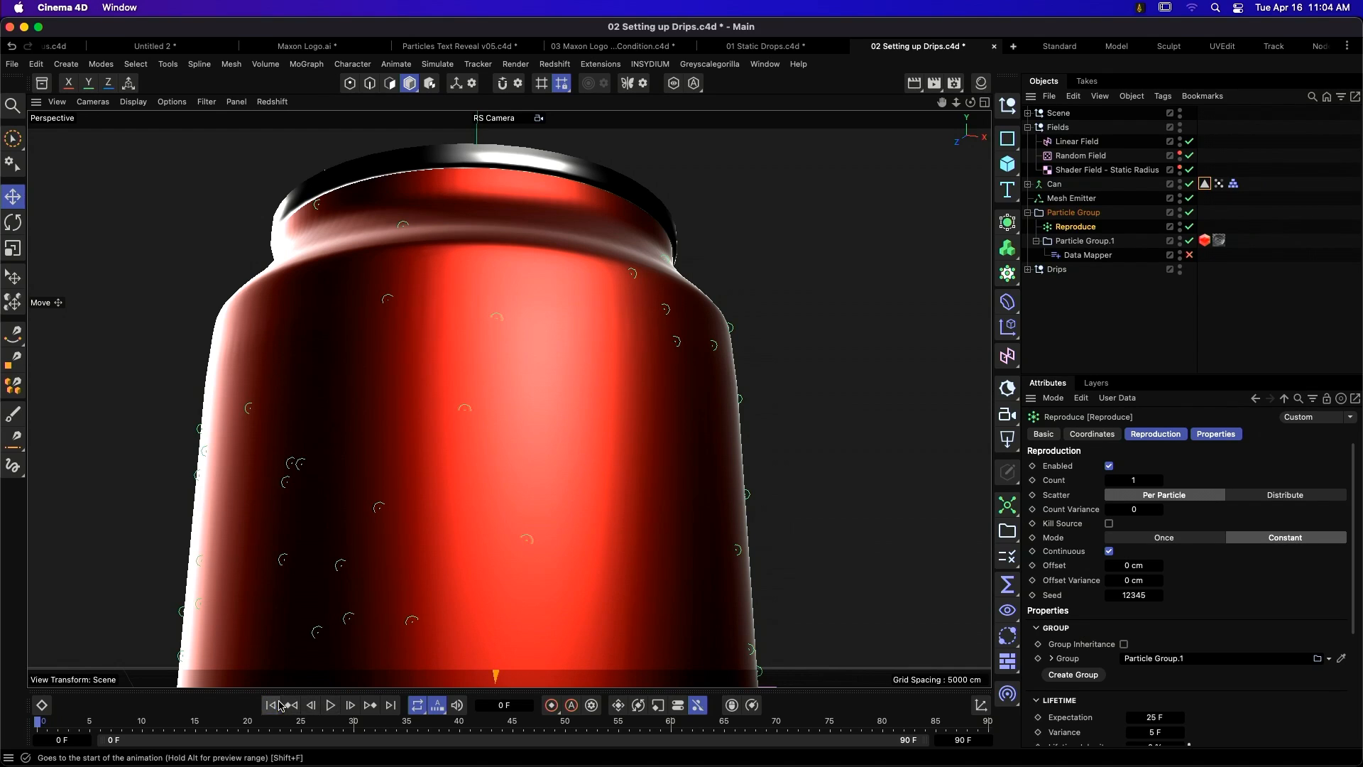
left_click(330, 706)
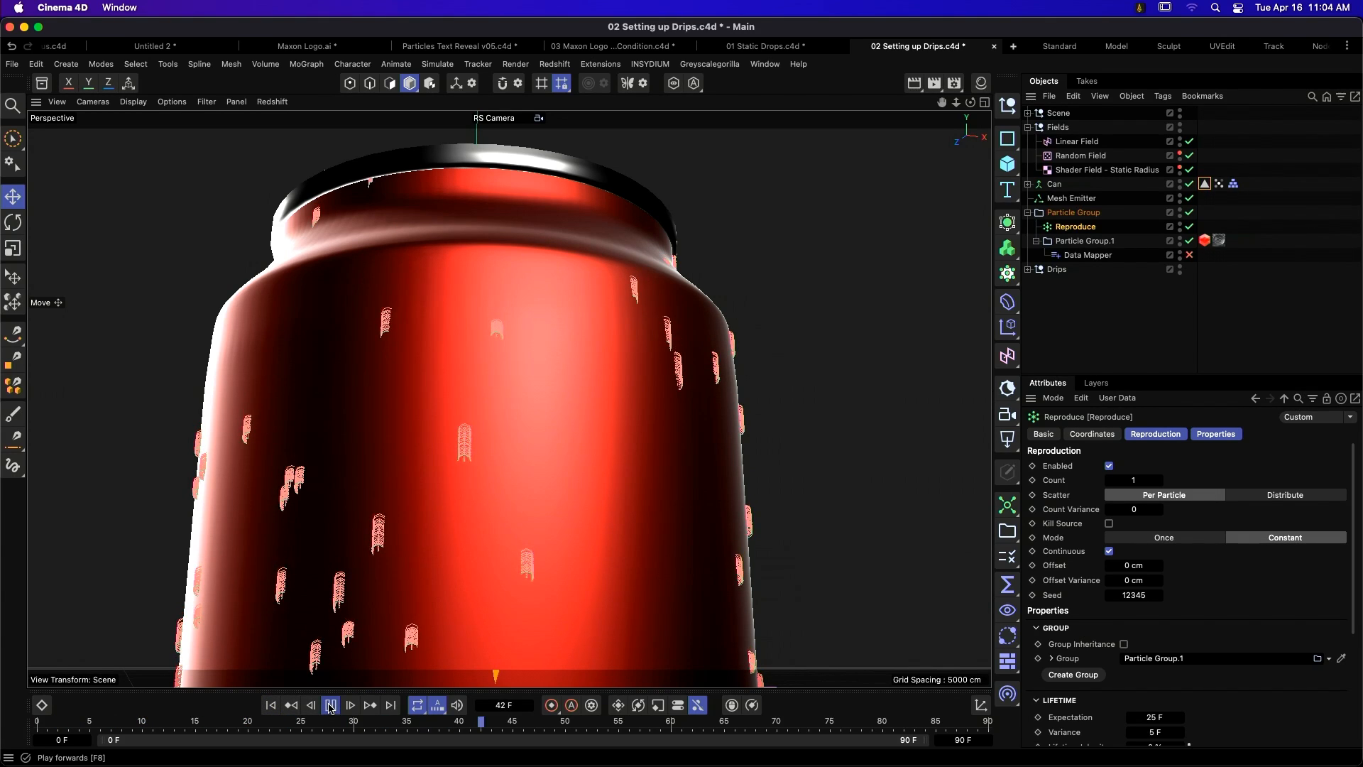
left_click(330, 705)
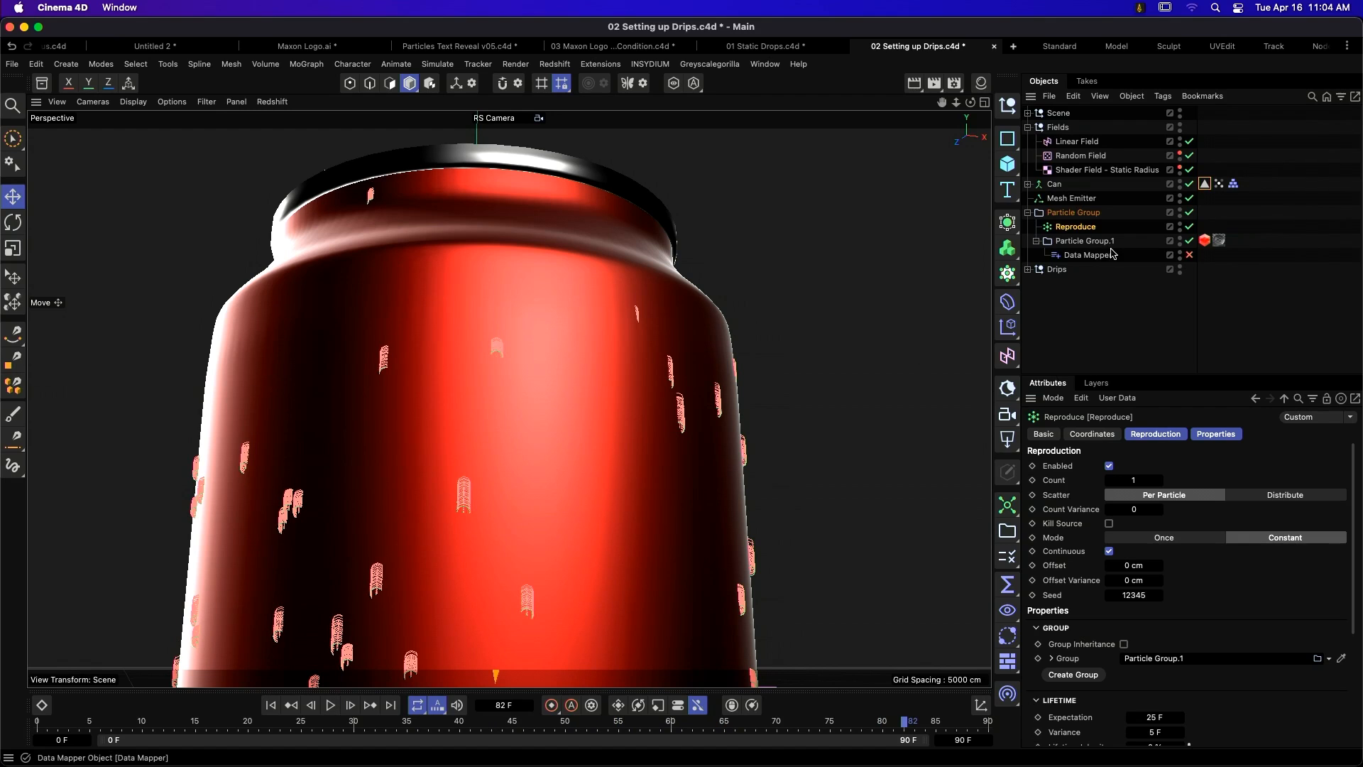
- Rename Particle Group.1 as Particle Group R
left_click(1105, 254)
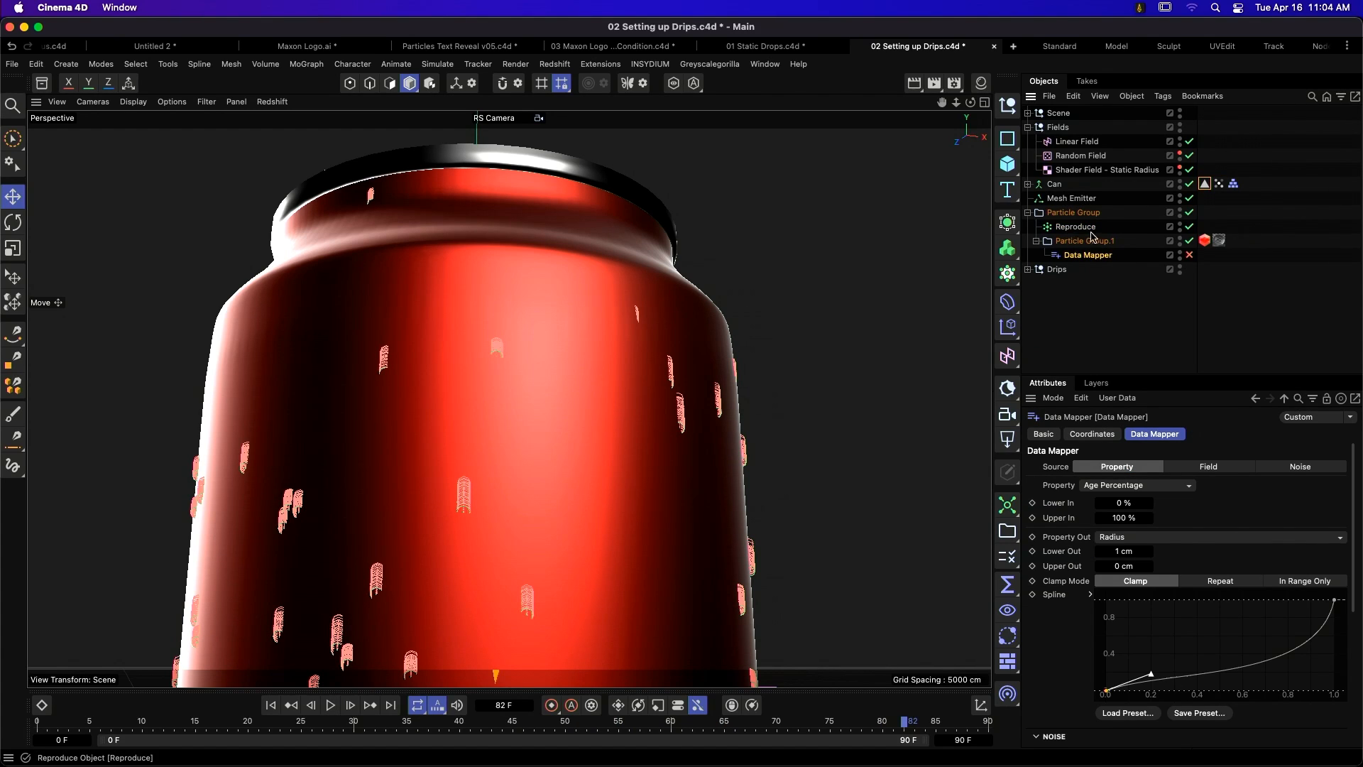
left_click(1086, 241)
double_click(1086, 240)
key("BackSpace")
key("BackSpace")
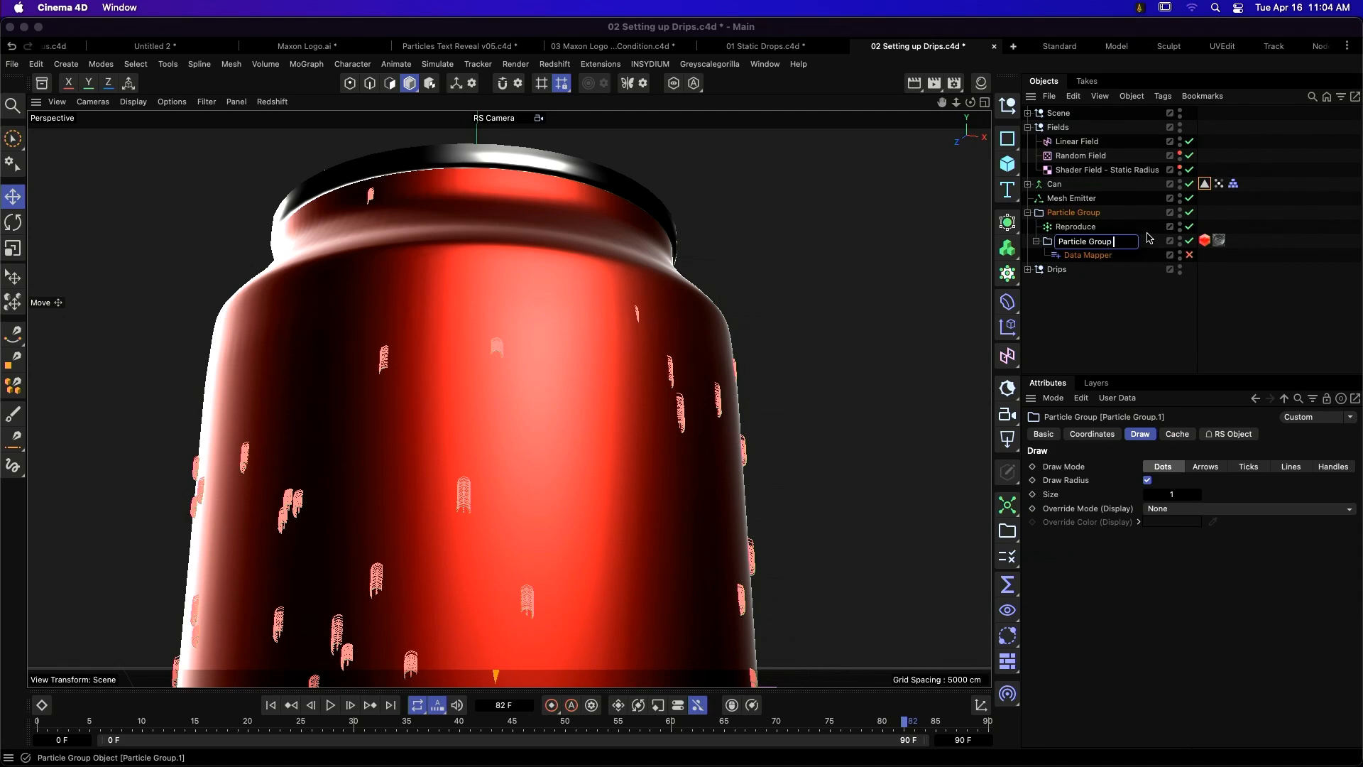
type("R")
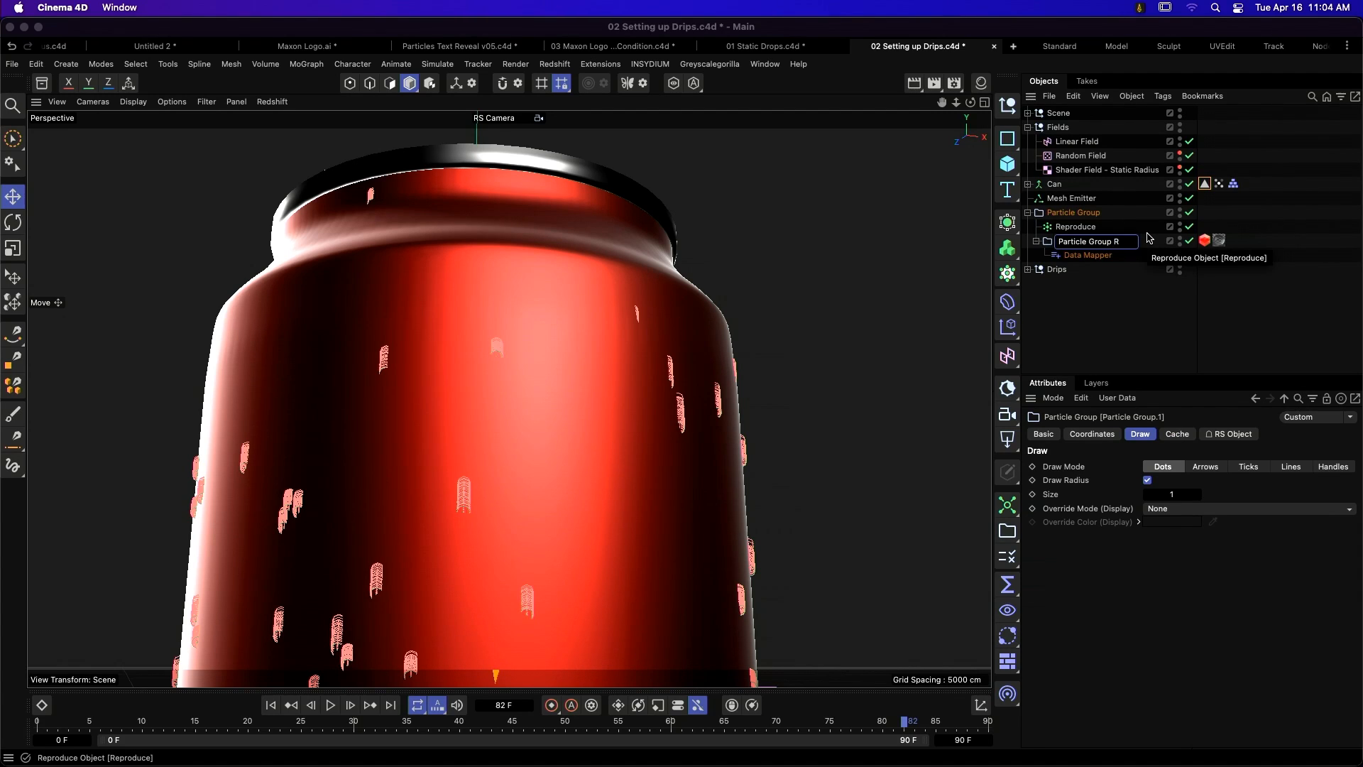
key("Return")
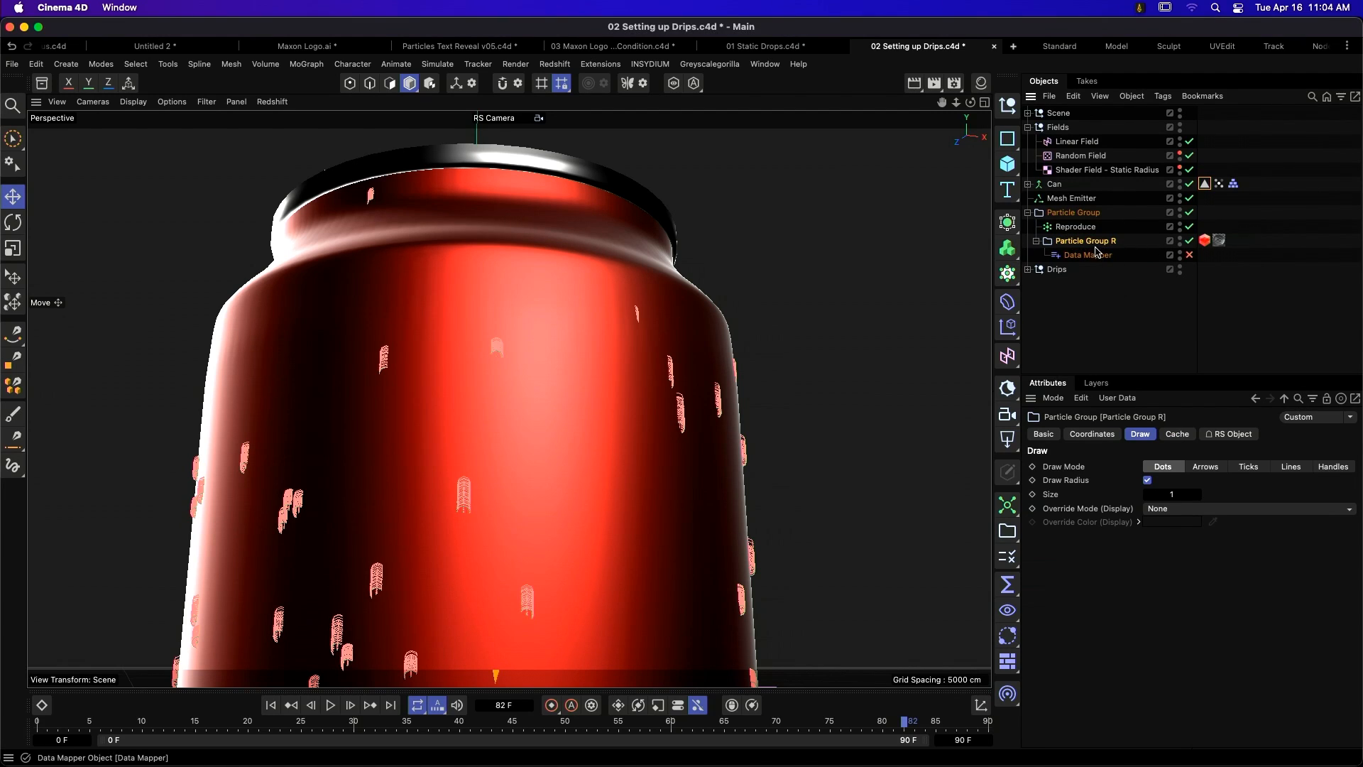
- Enable the Data Mapper under Particle Group R, and review the Reproduce object's lifetime properties alongside the mapper's settings
left_click(1093, 255)
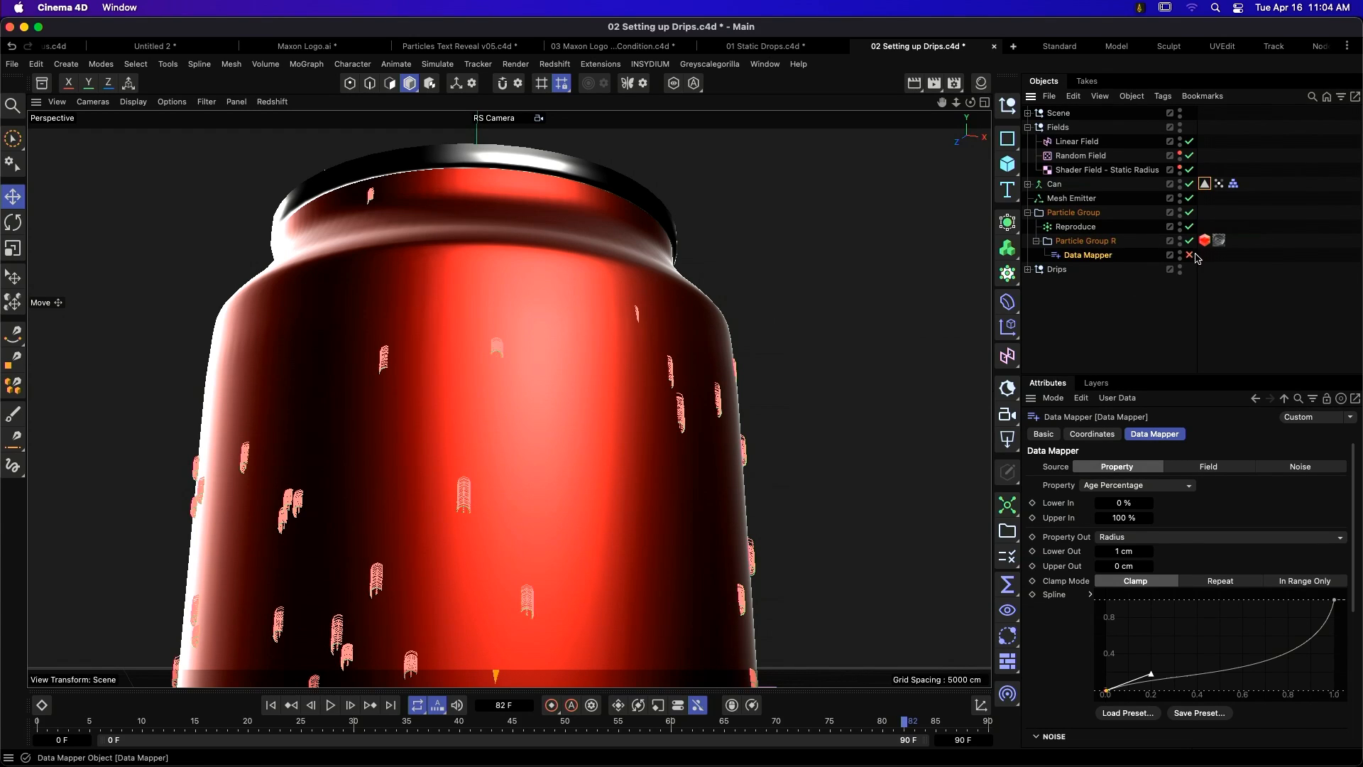
left_click(1190, 255)
left_click(1082, 226)
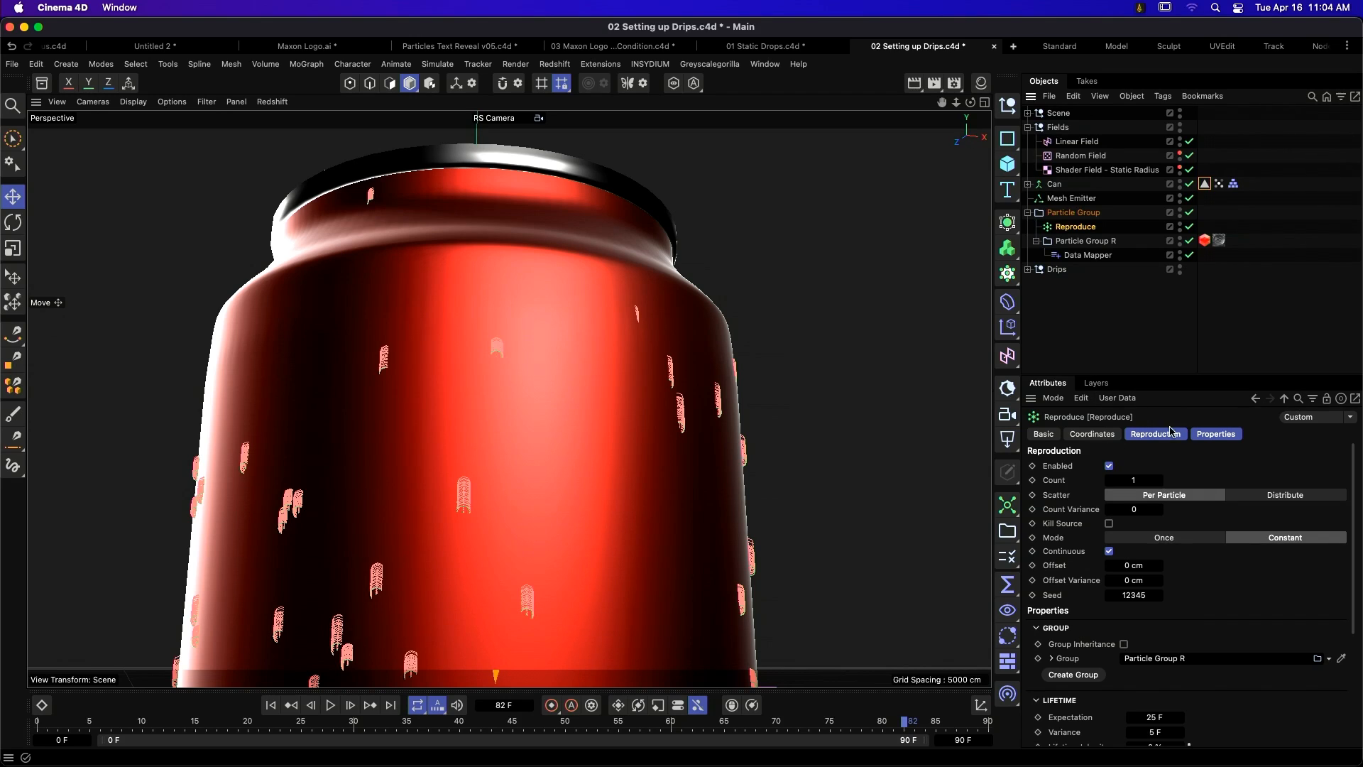
left_click(1214, 436)
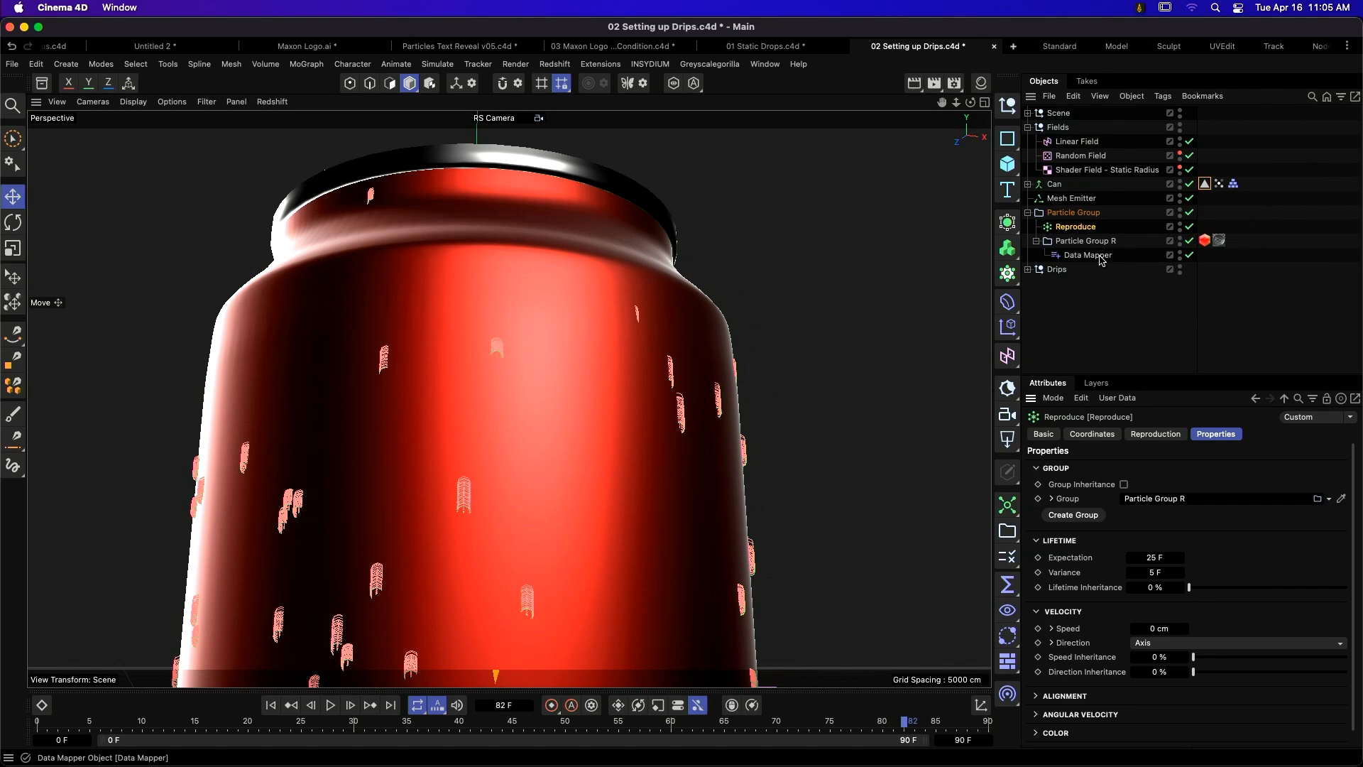
left_click(1087, 255)
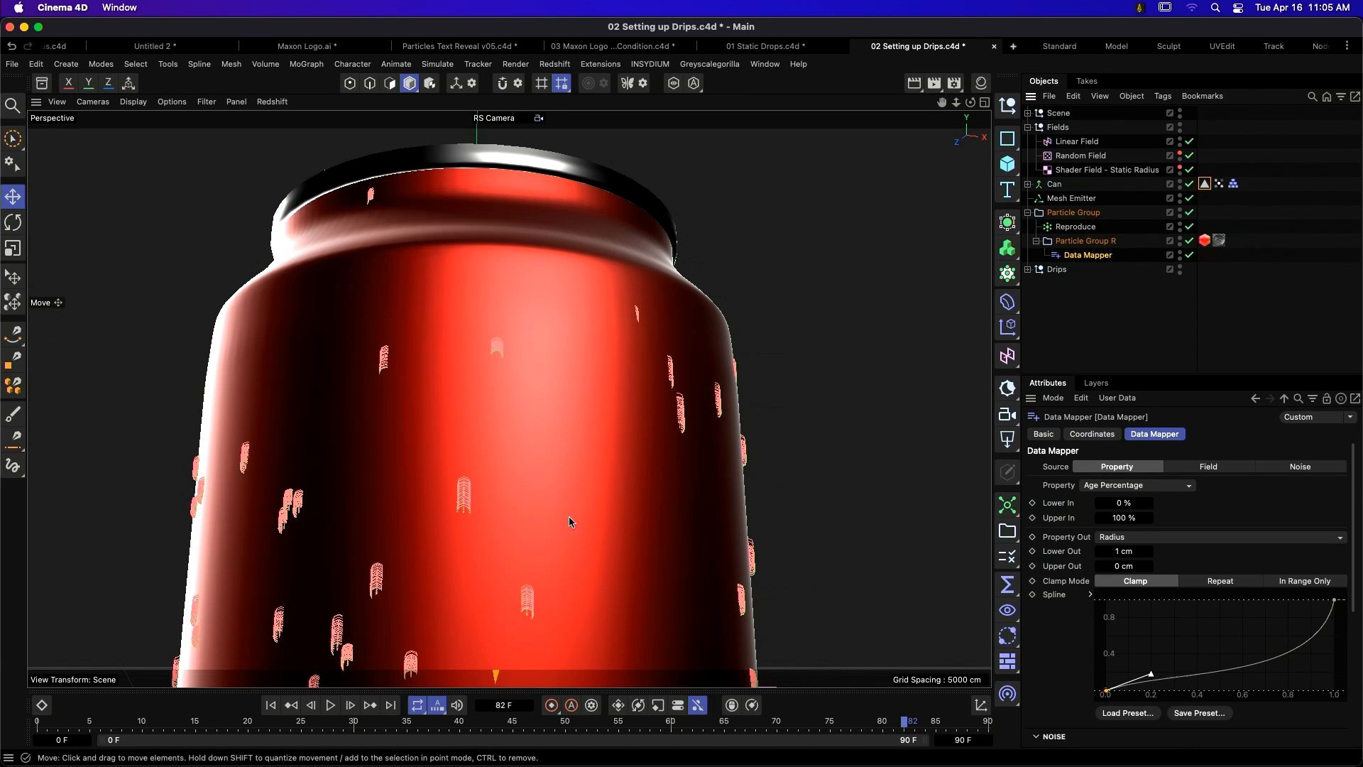
- Replay the simulation from frame 0 to check the tapering trails, and stop at frame 38
left_click(290, 705)
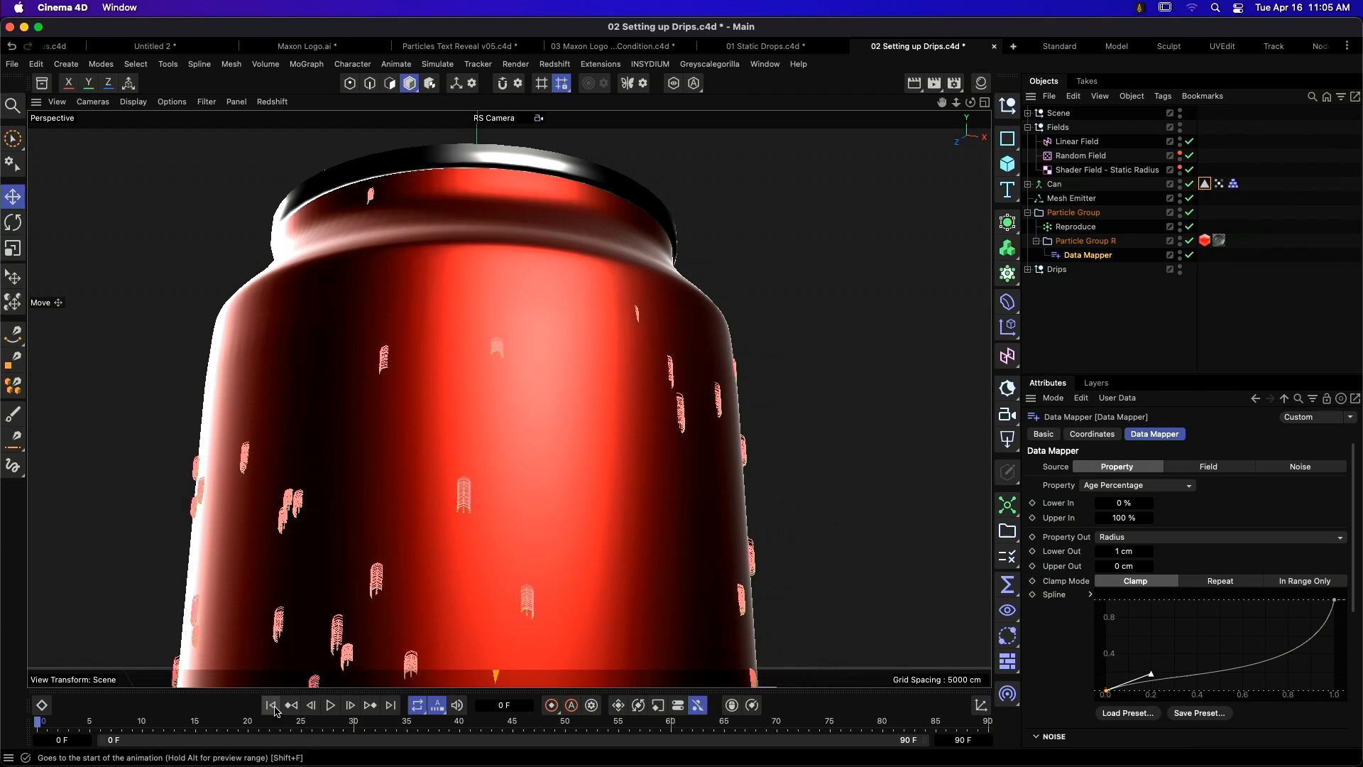
left_click(331, 705)
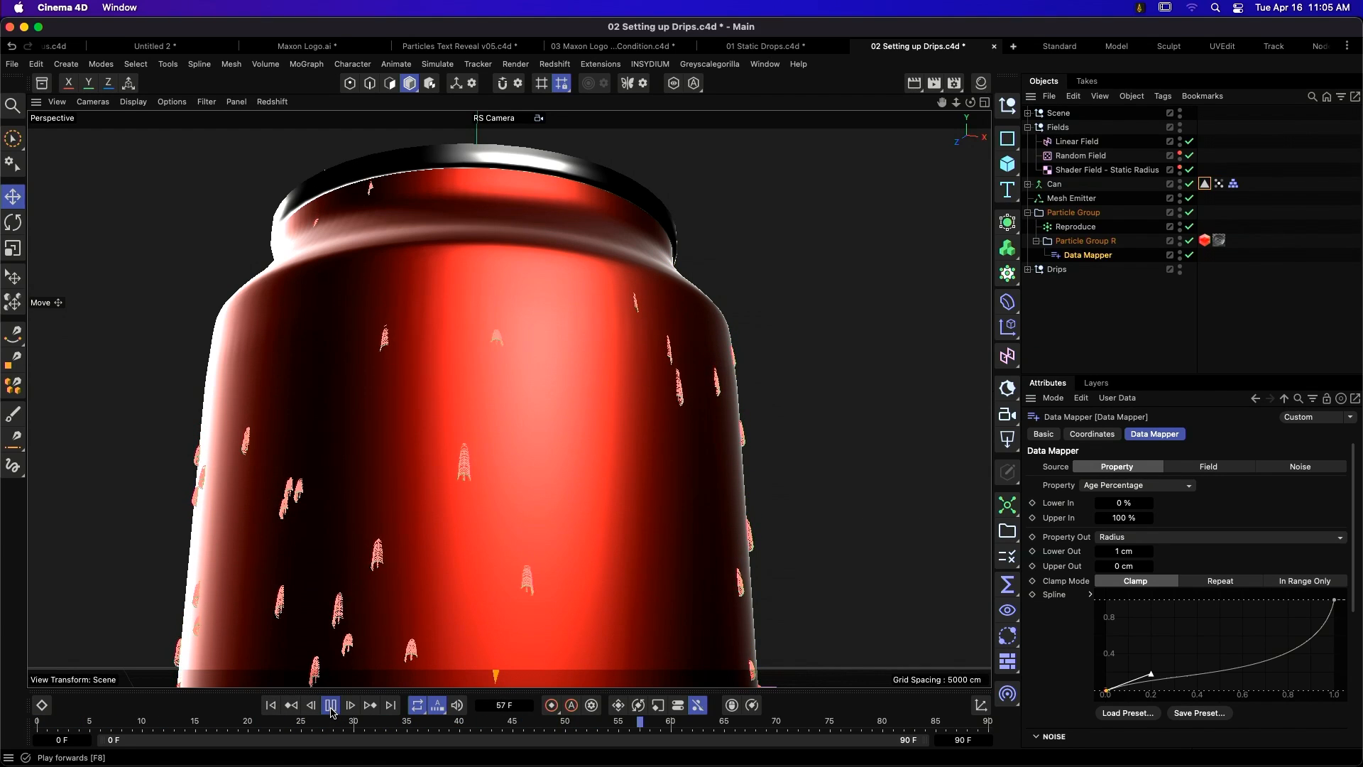
left_click(331, 705)
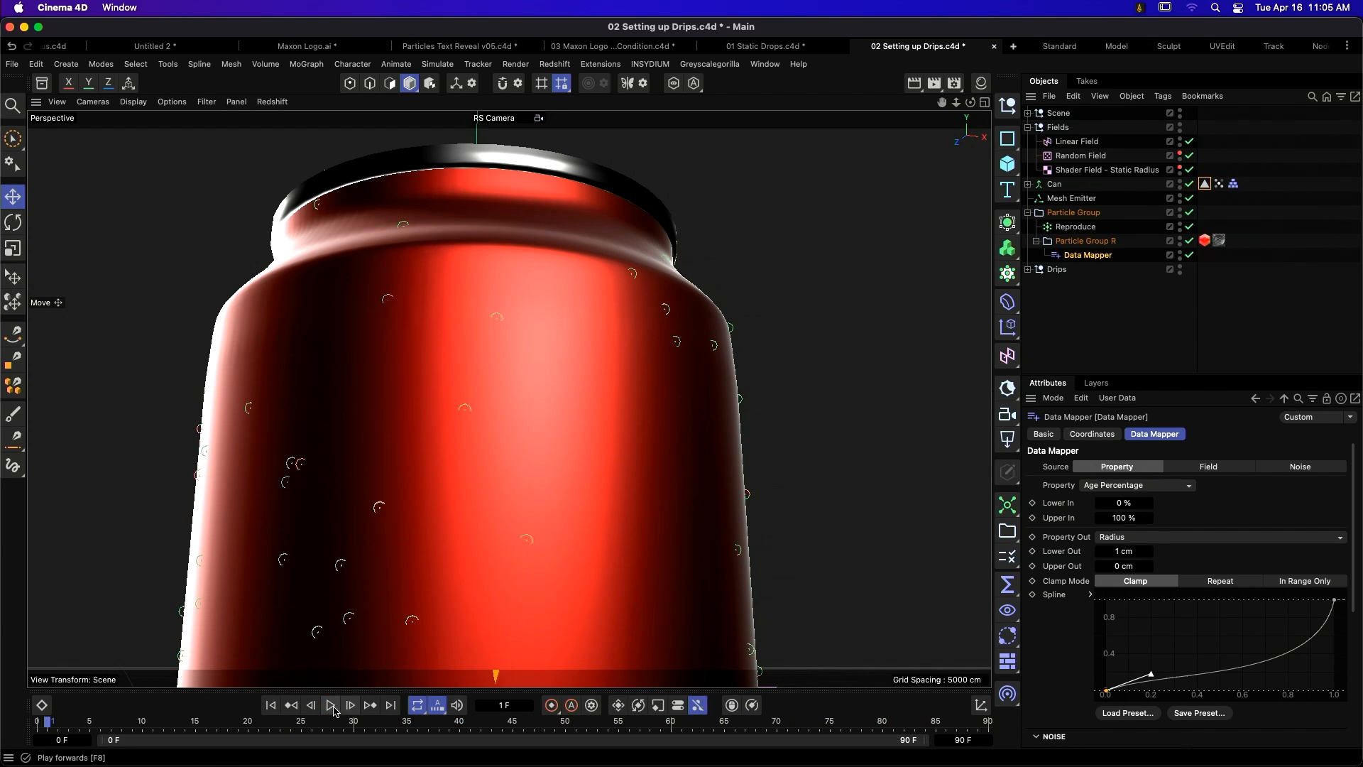
left_click(270, 705)
left_click(332, 706)
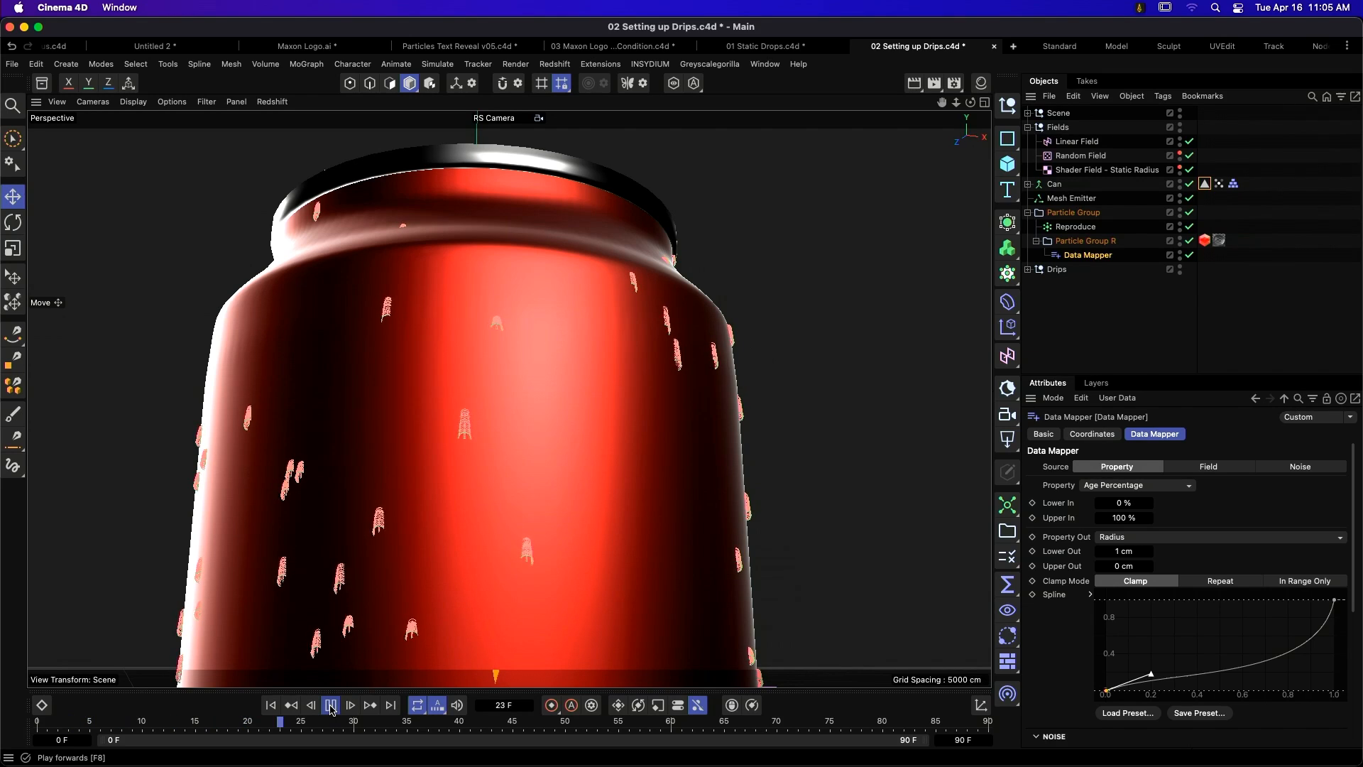
left_click(332, 707)
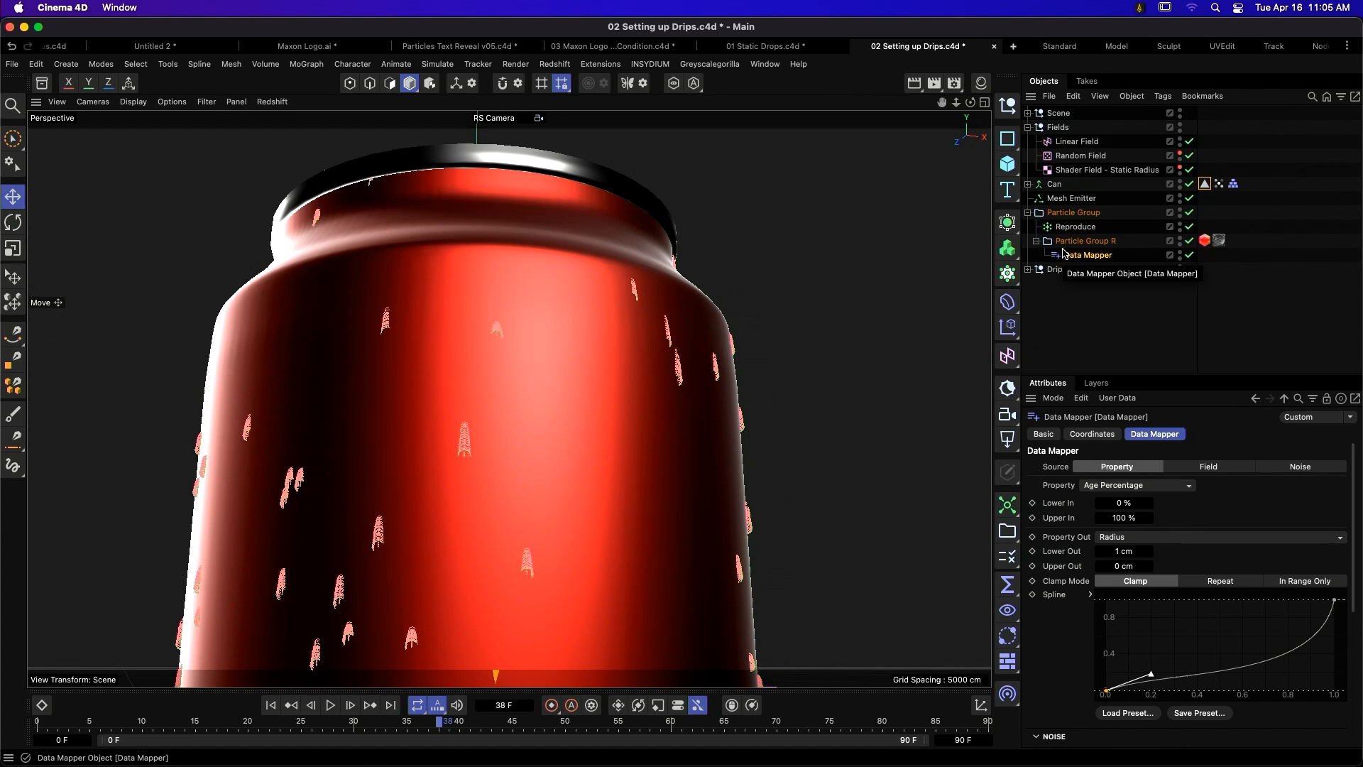
- Start an interactive render of the can in the Redshift RenderView with the camera locked to Render
left_click(555, 64)
mouse_move(598, 91)
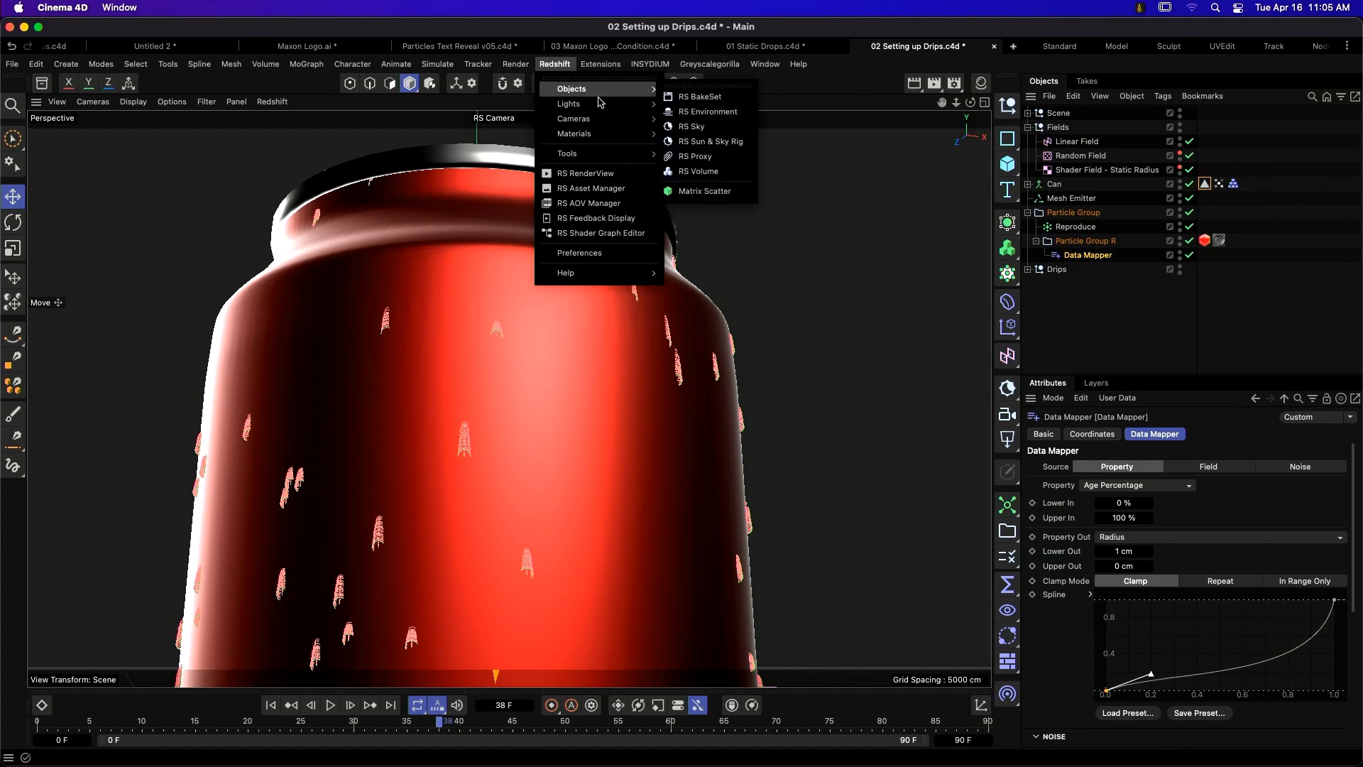
left_click(586, 173)
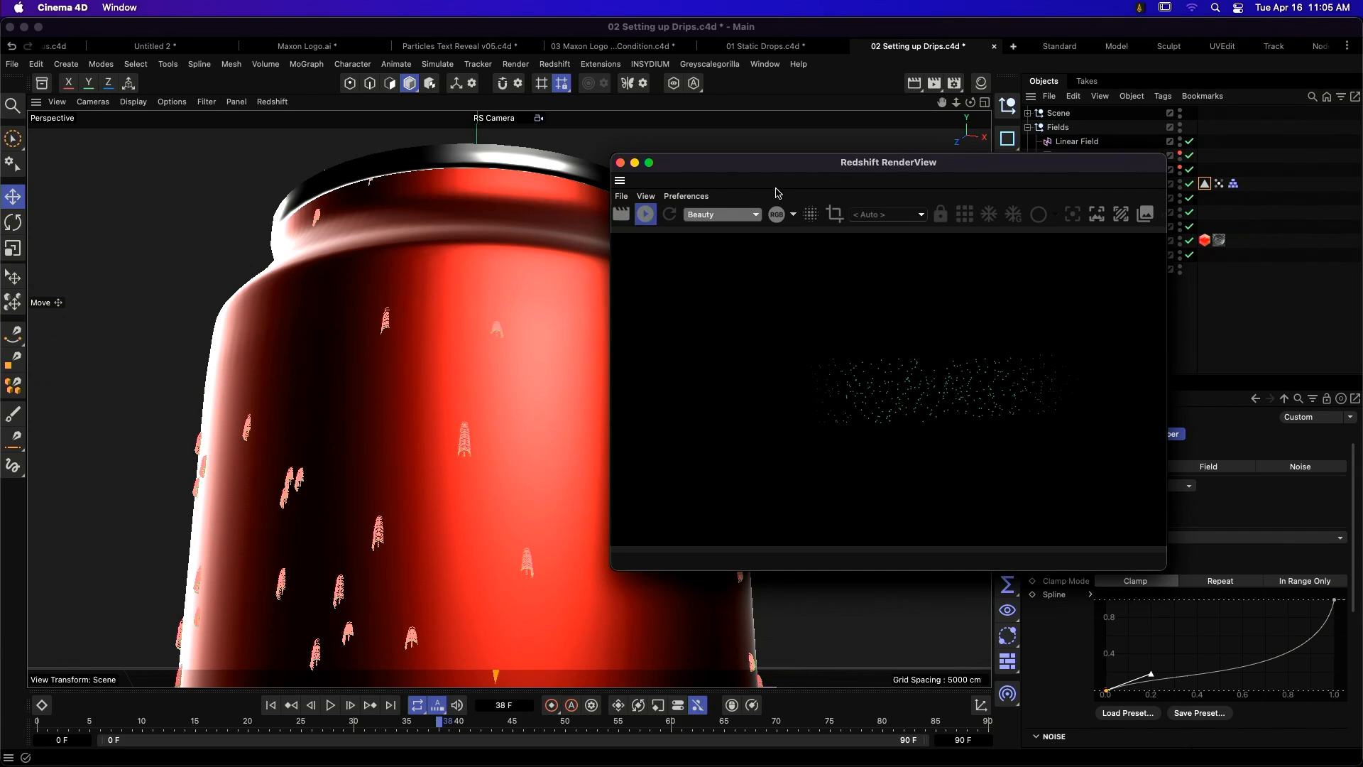
left_click_drag(816, 169, 605, 166)
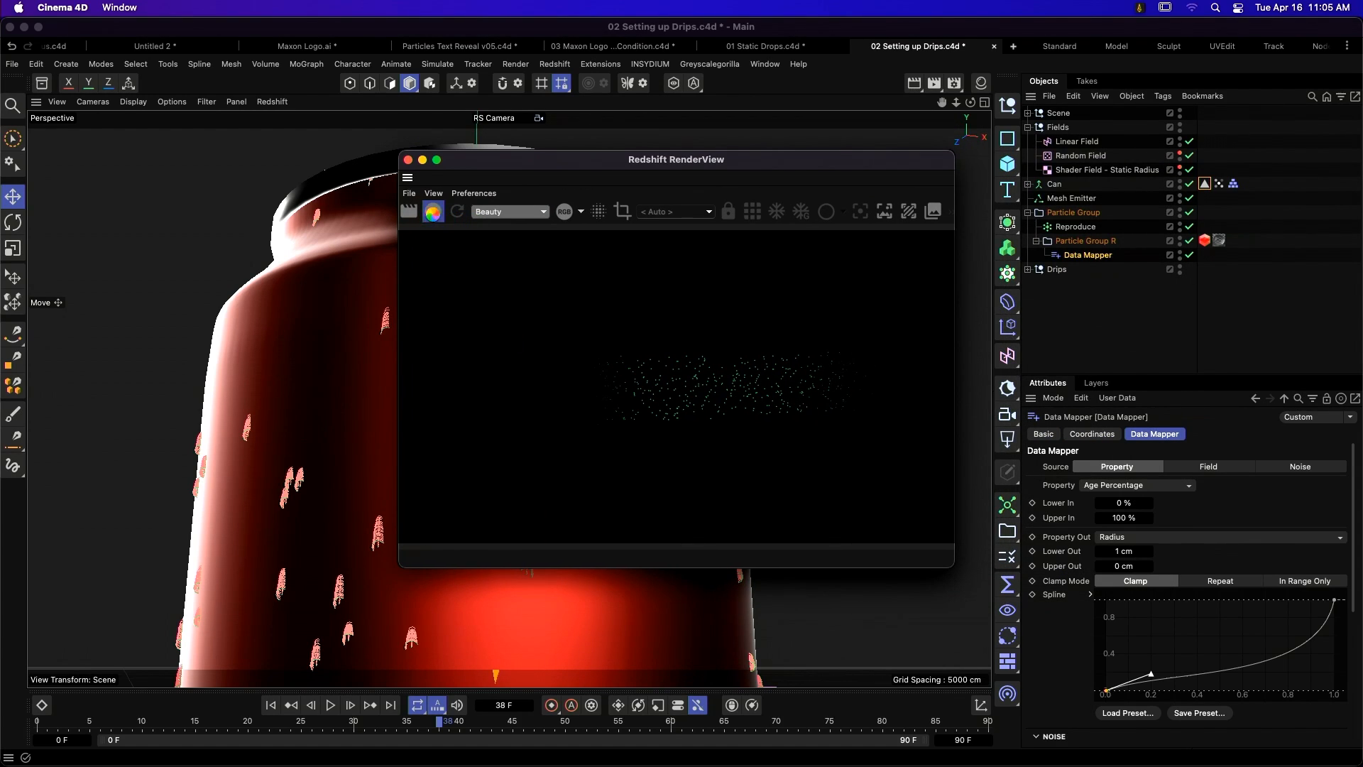
left_click_drag(572, 166, 556, 166)
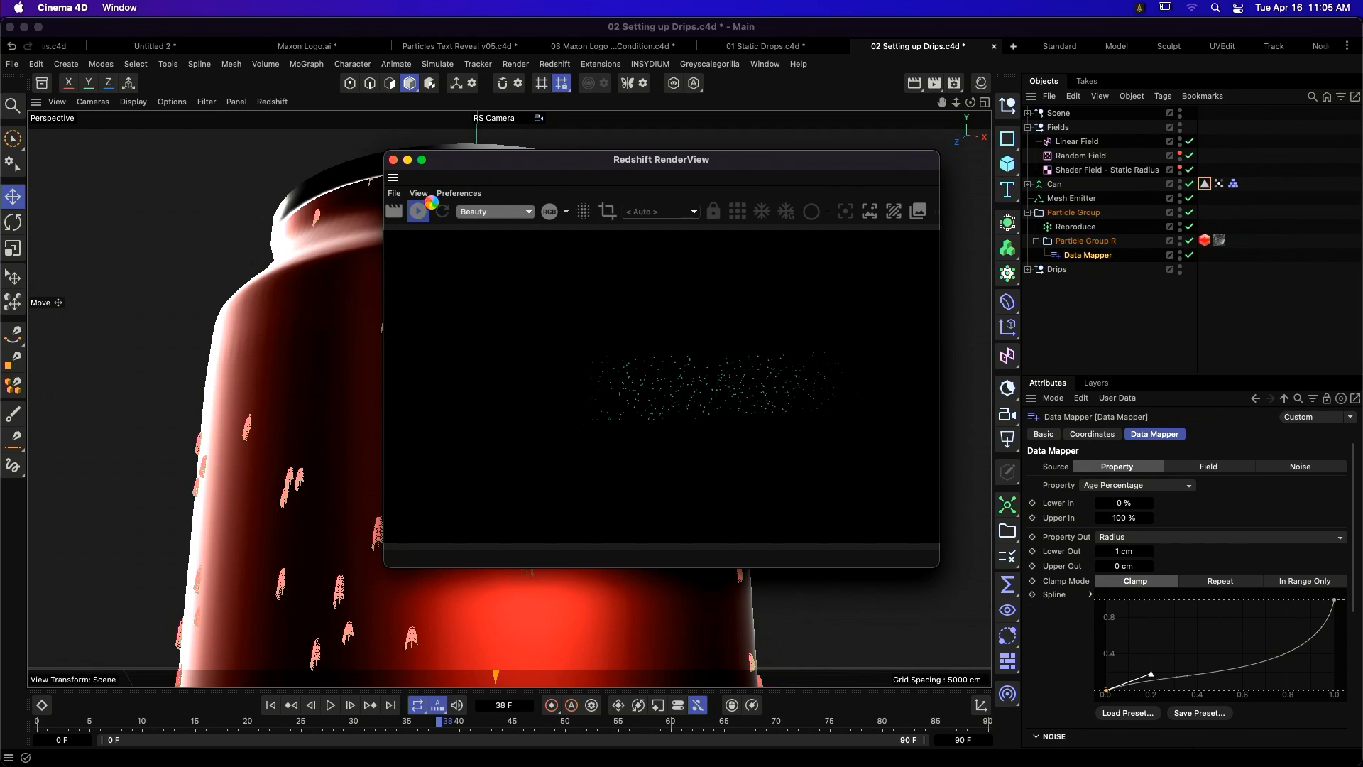
left_click(713, 211)
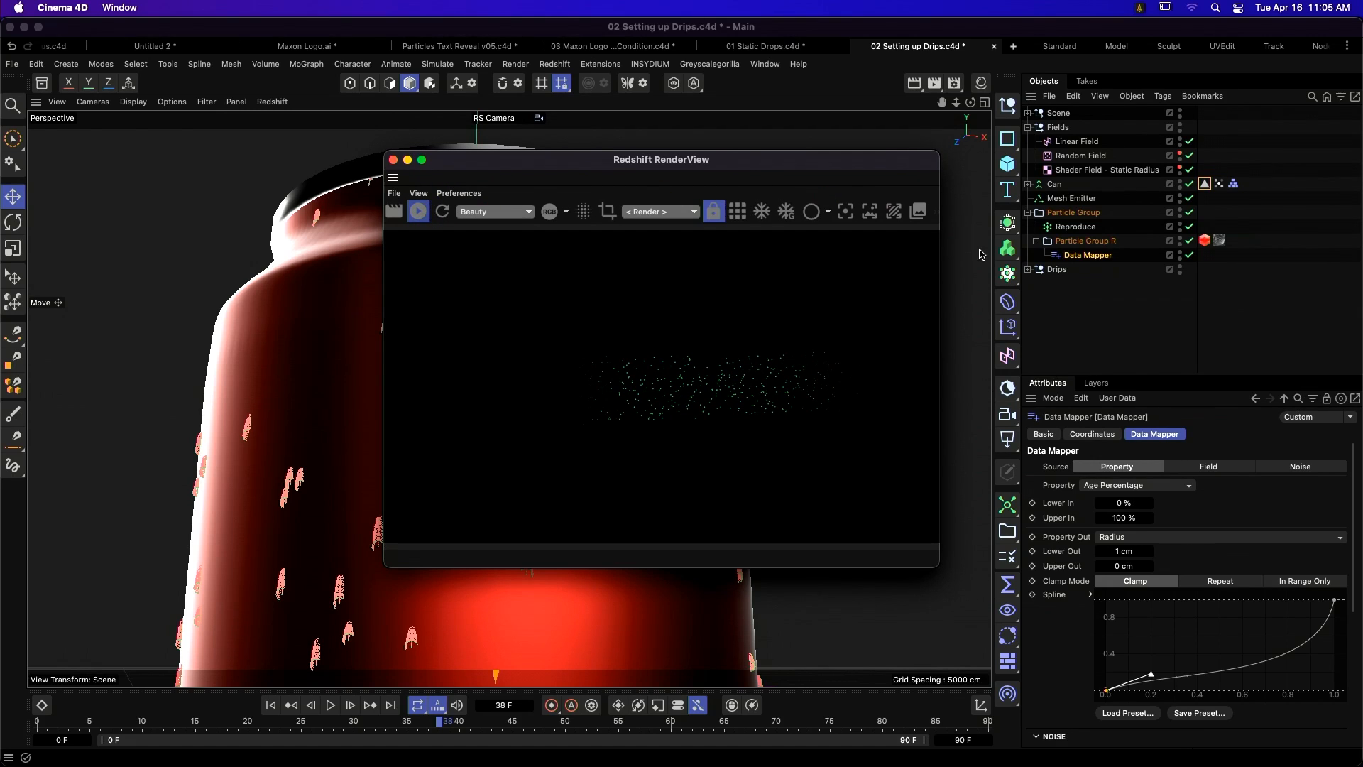
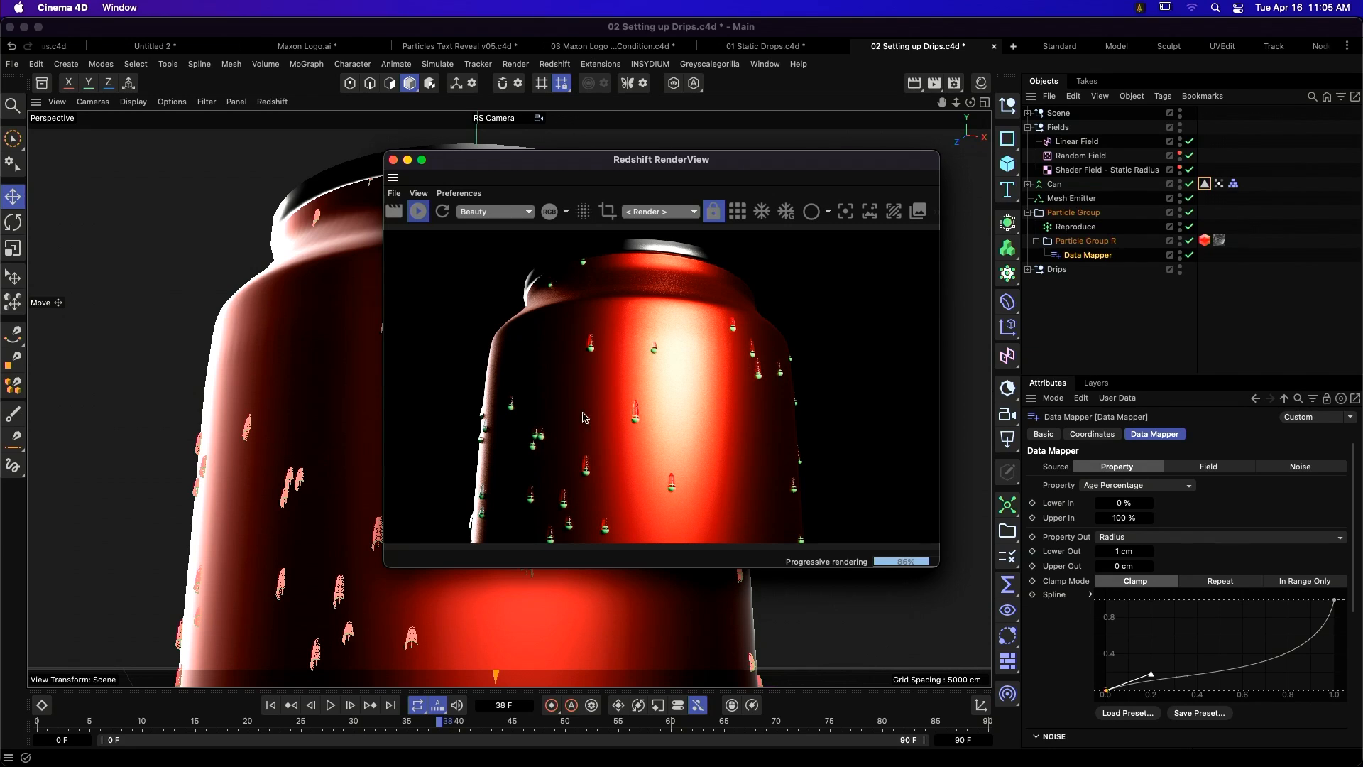
- Hide the parent Particle Group and show it again to compare its effect in the render
left_click(1093, 214)
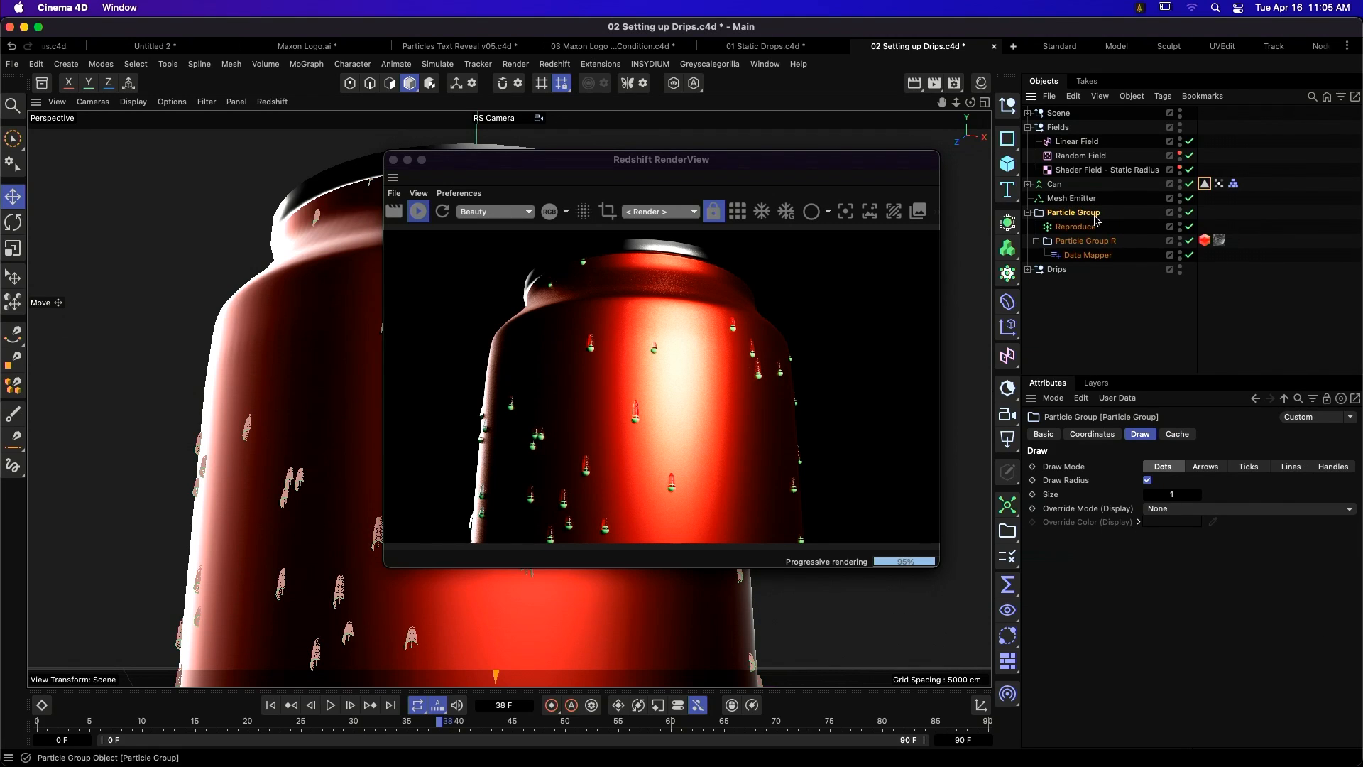
left_click(1180, 215)
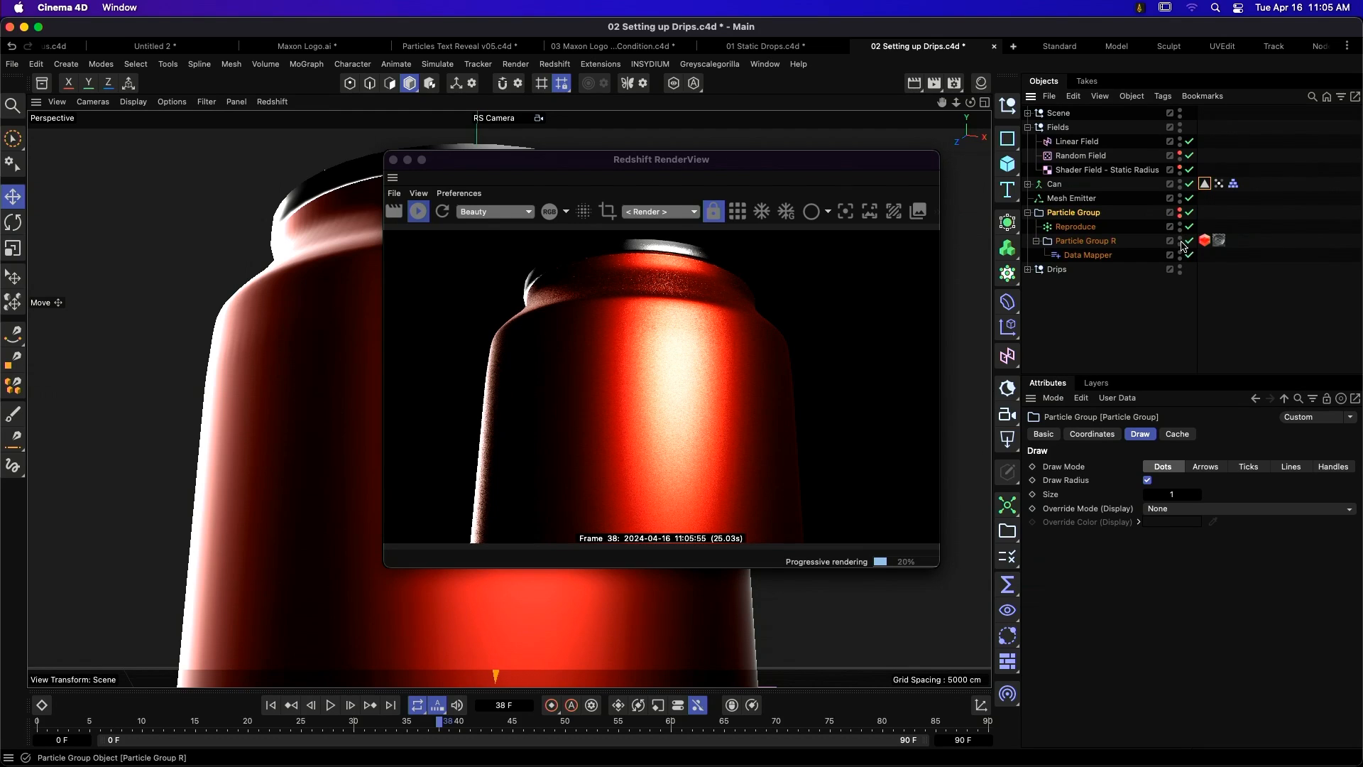
left_click(1180, 215)
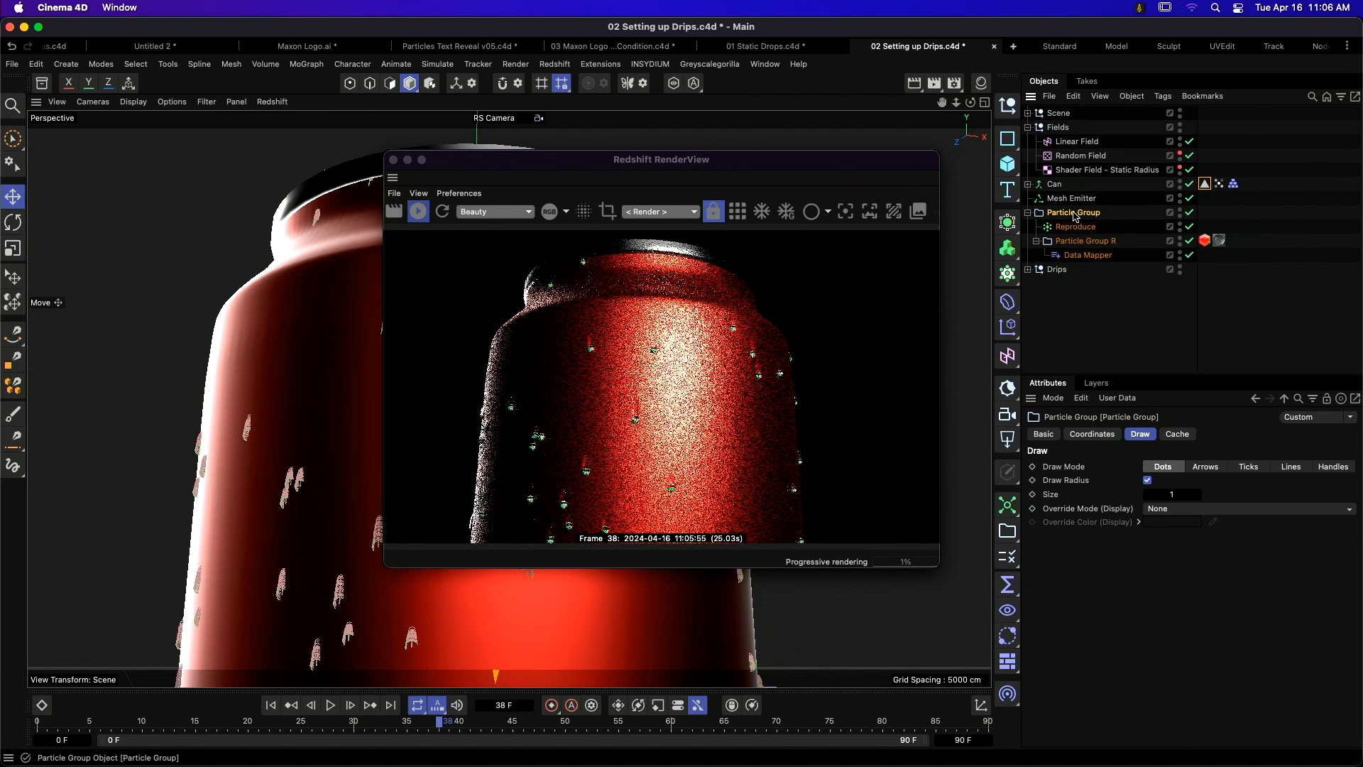
- Add a Redshift Object tag to the parent Particle Group, leaving its particle mode Disabled
left_click(1163, 96)
mouse_move(1203, 263)
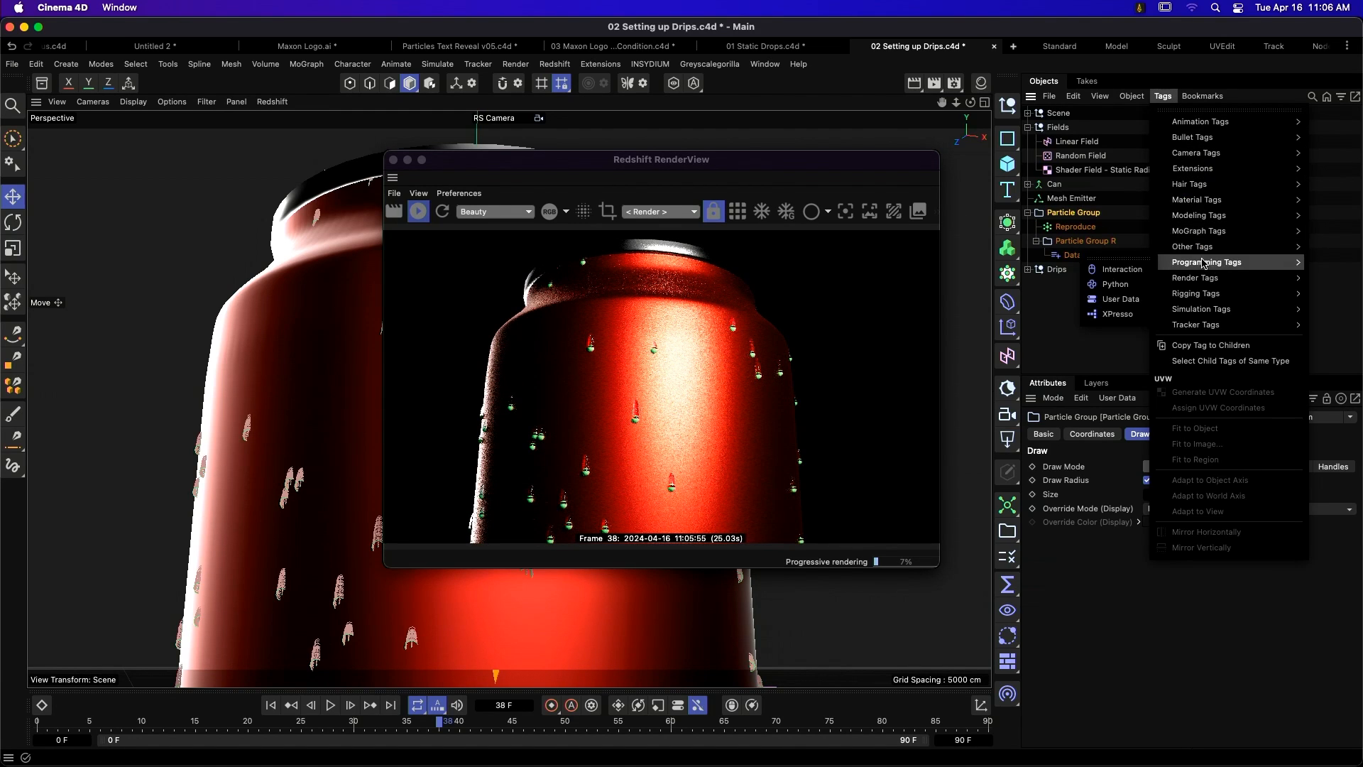
left_click(1122, 329)
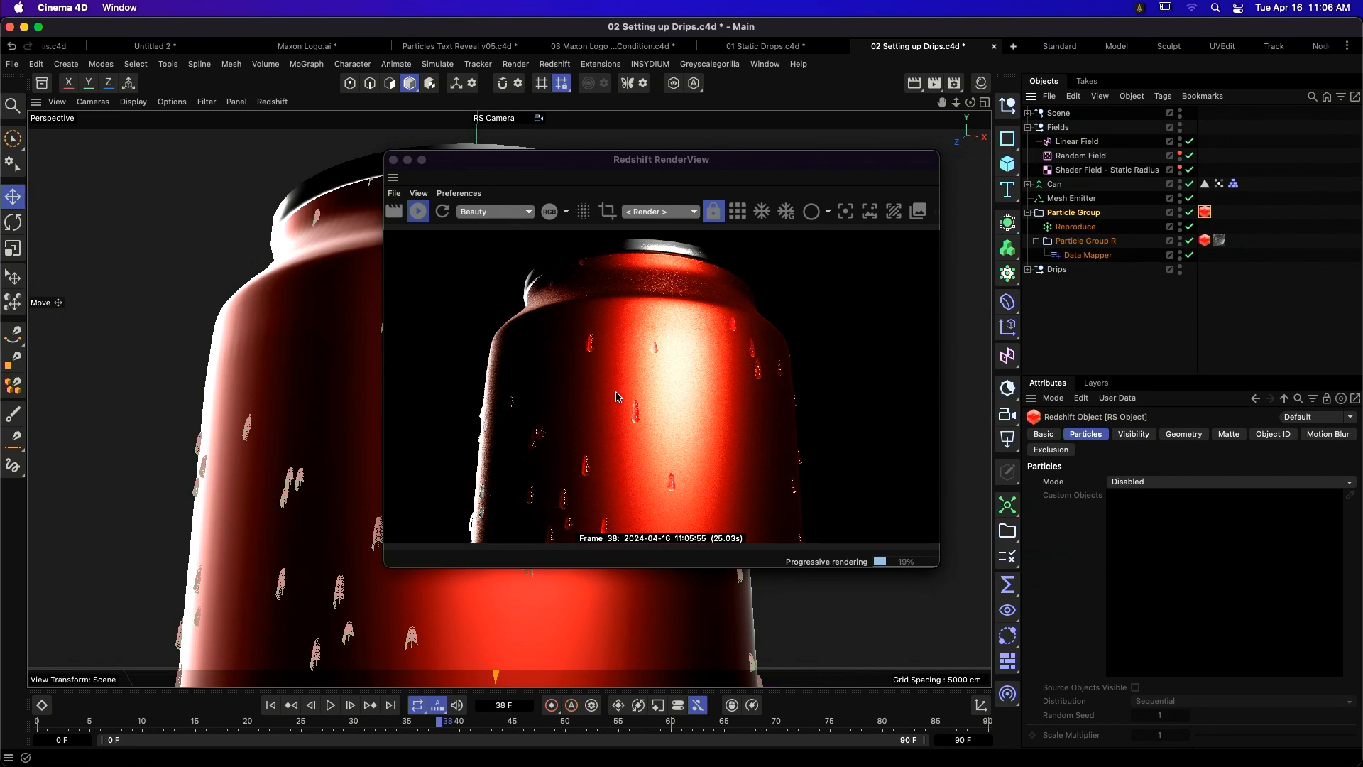
- Review the particle mode options of the Redshift Object tag on Particle Group R
left_click(1205, 241)
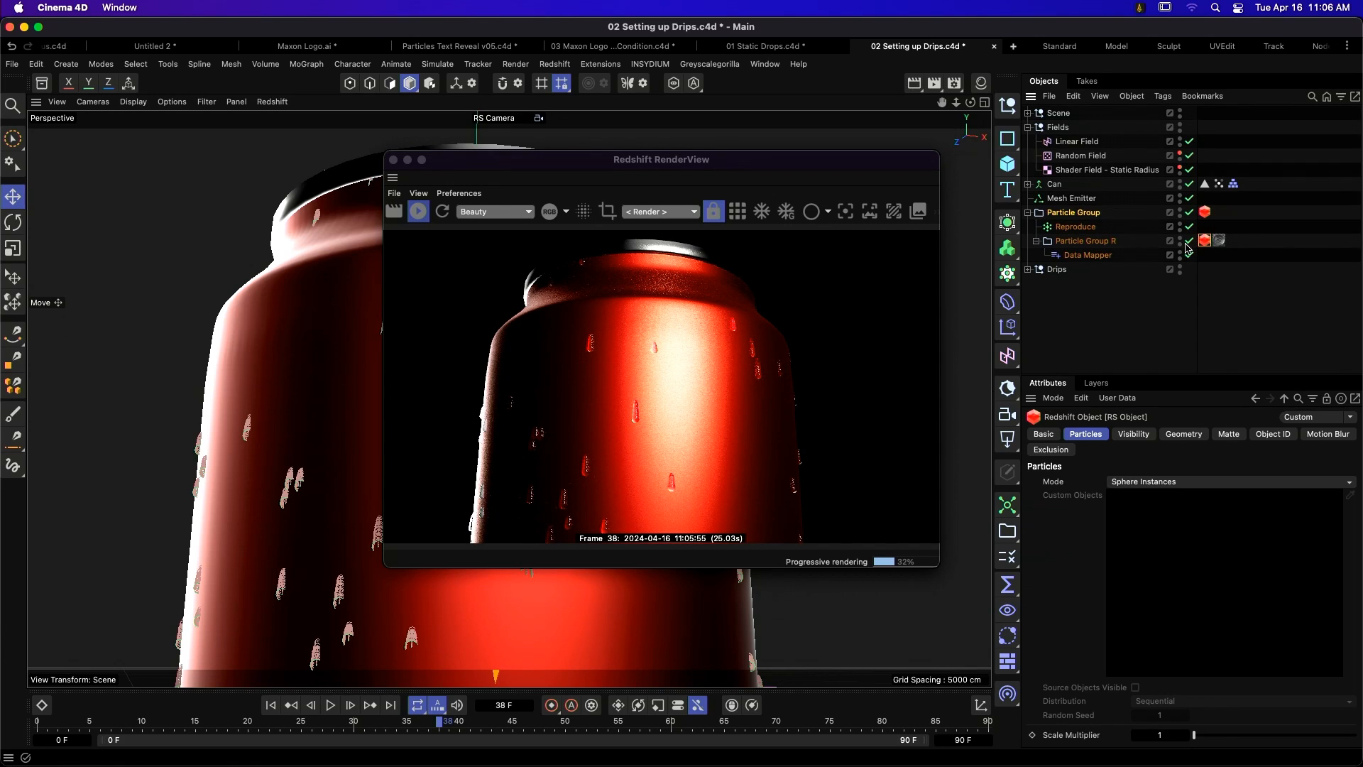
left_click(1165, 483)
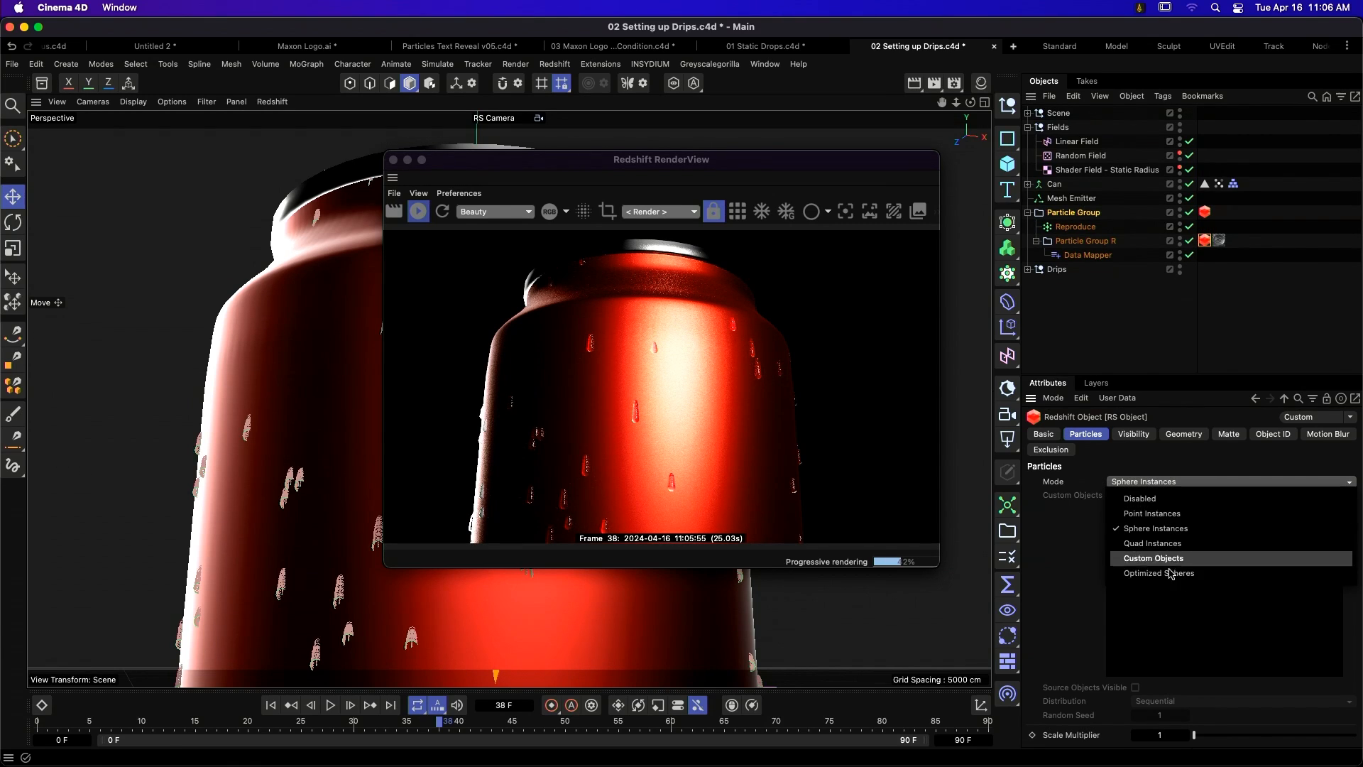
left_click(1150, 458)
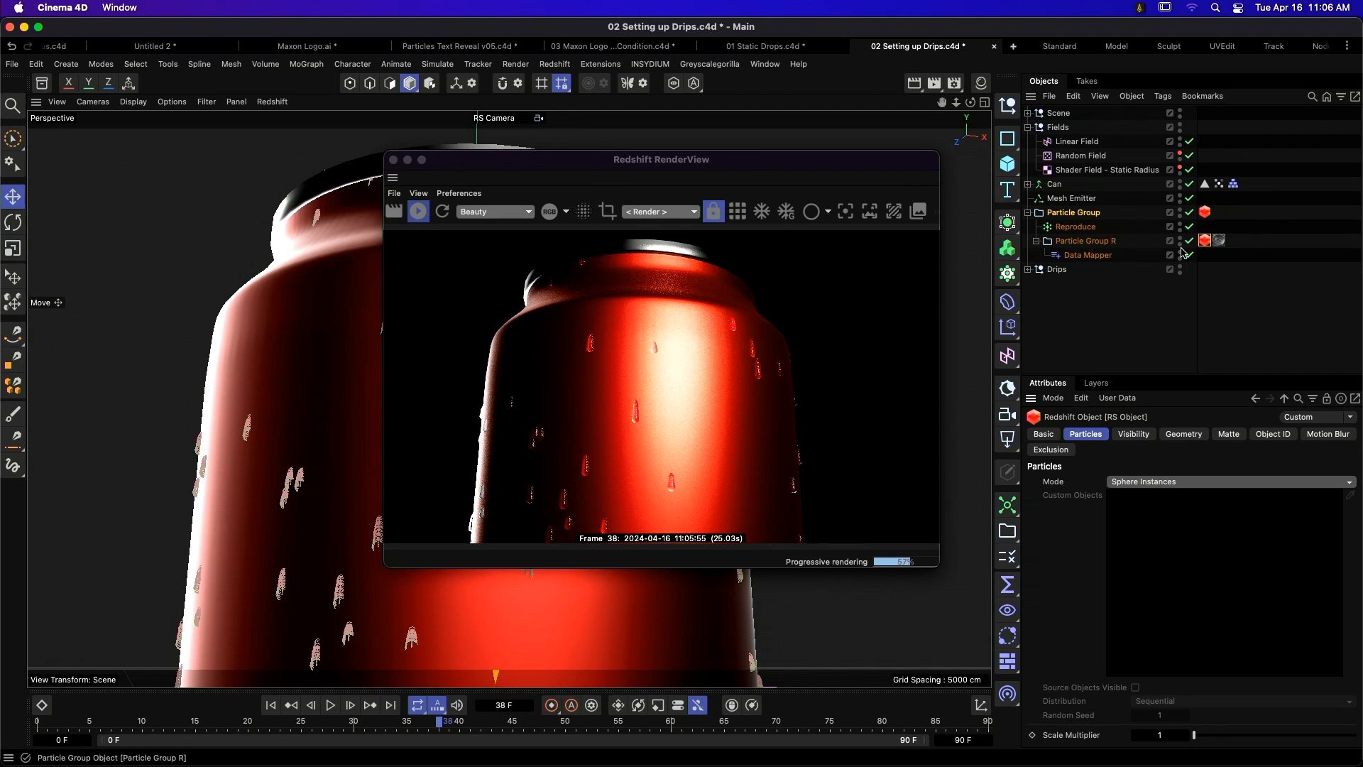
- Check the Water material tag on Particle Group R, and stop the interactive render by closing the RenderView
left_click(1218, 242)
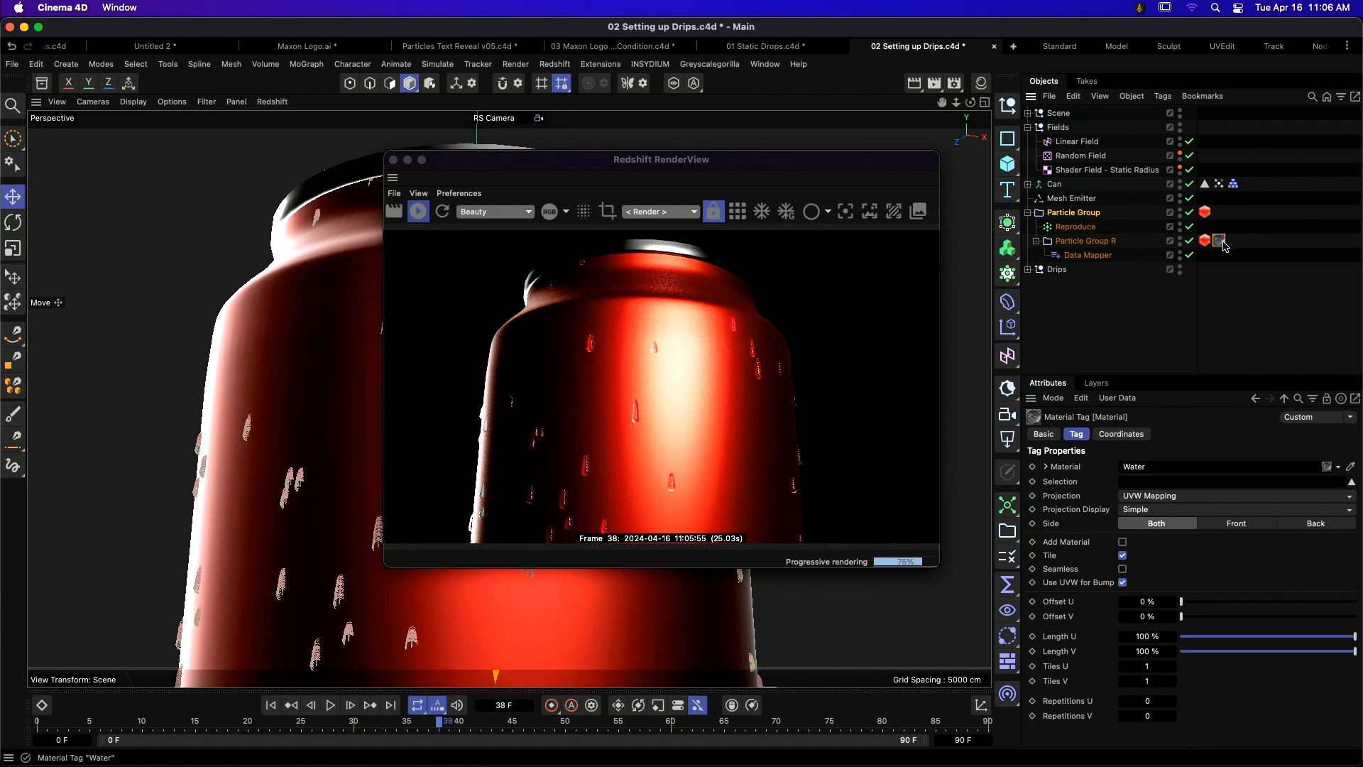
left_click(418, 212)
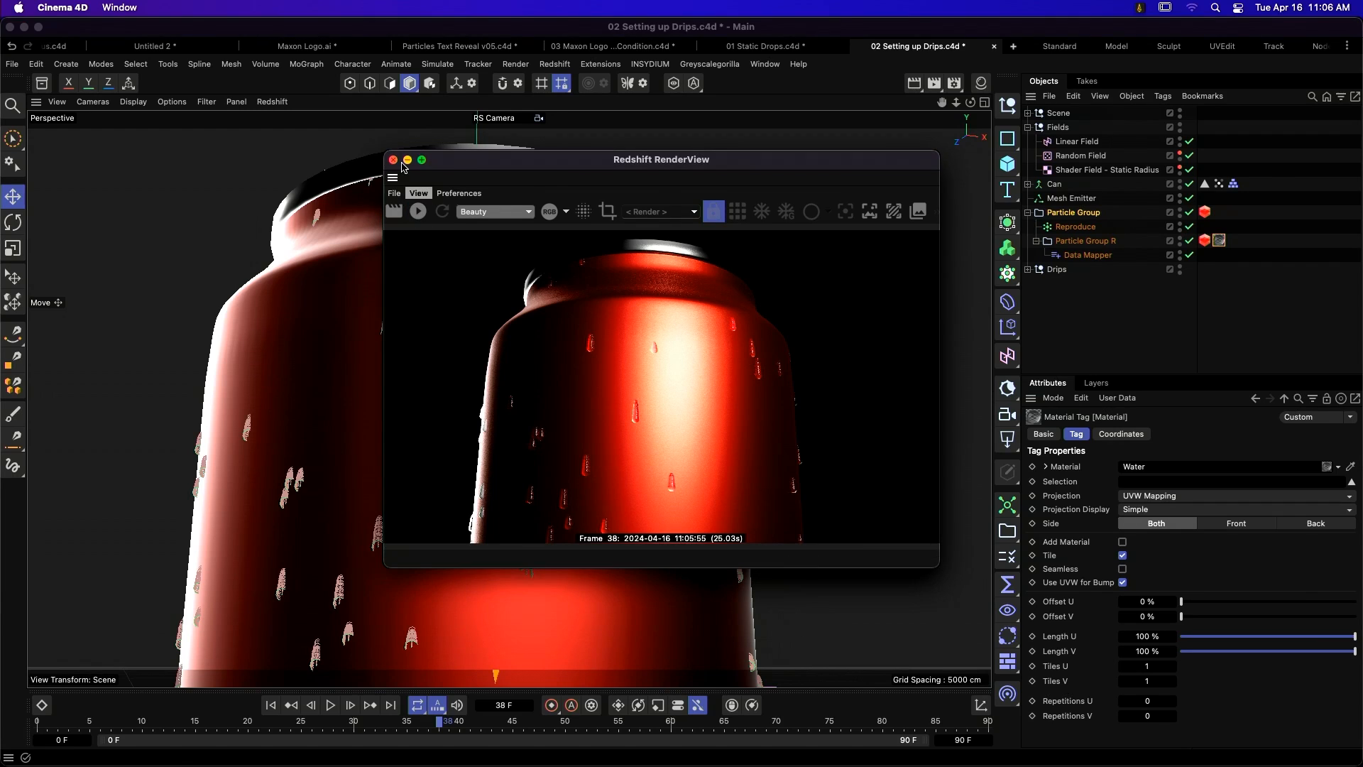
left_click(394, 160)
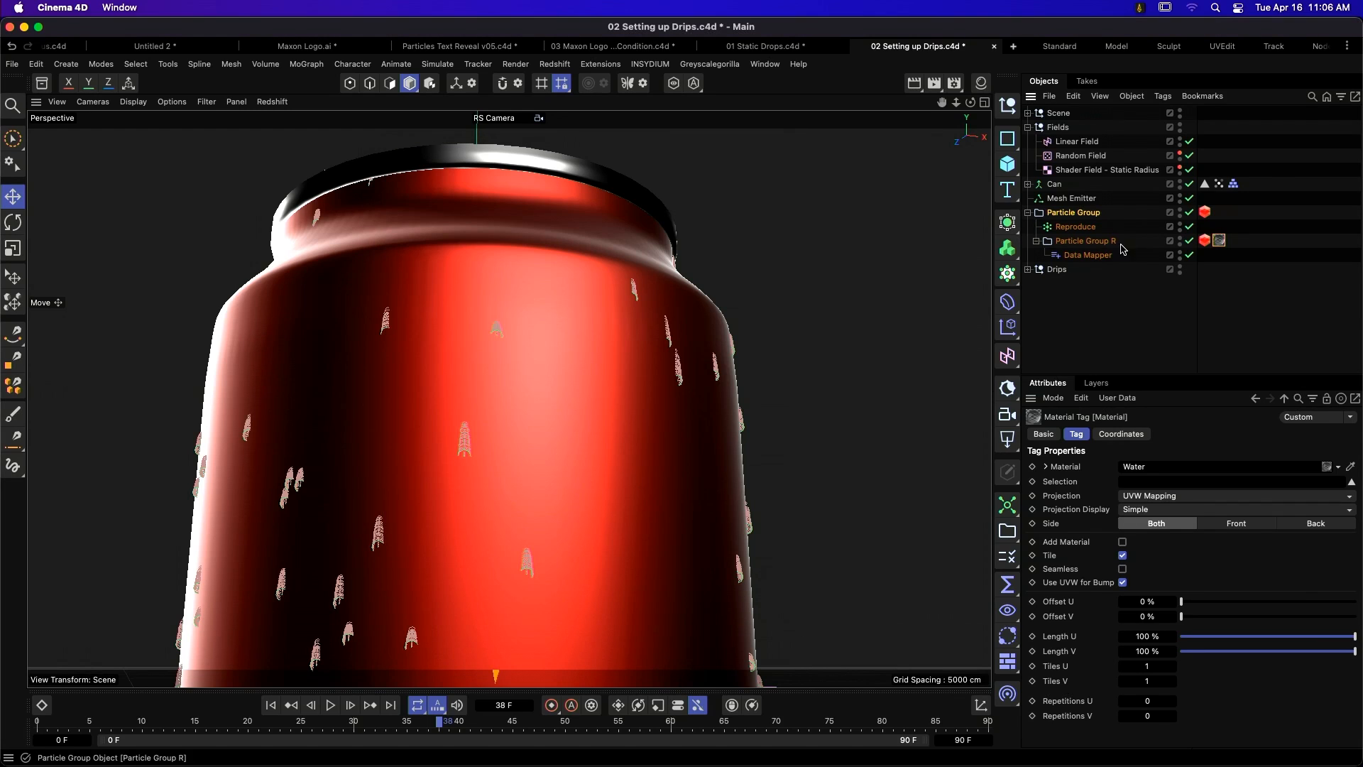
- Disable the Reproduce modifier, Particle Group R and the Data Mapper under the parent Particle Group
left_click(1089, 214)
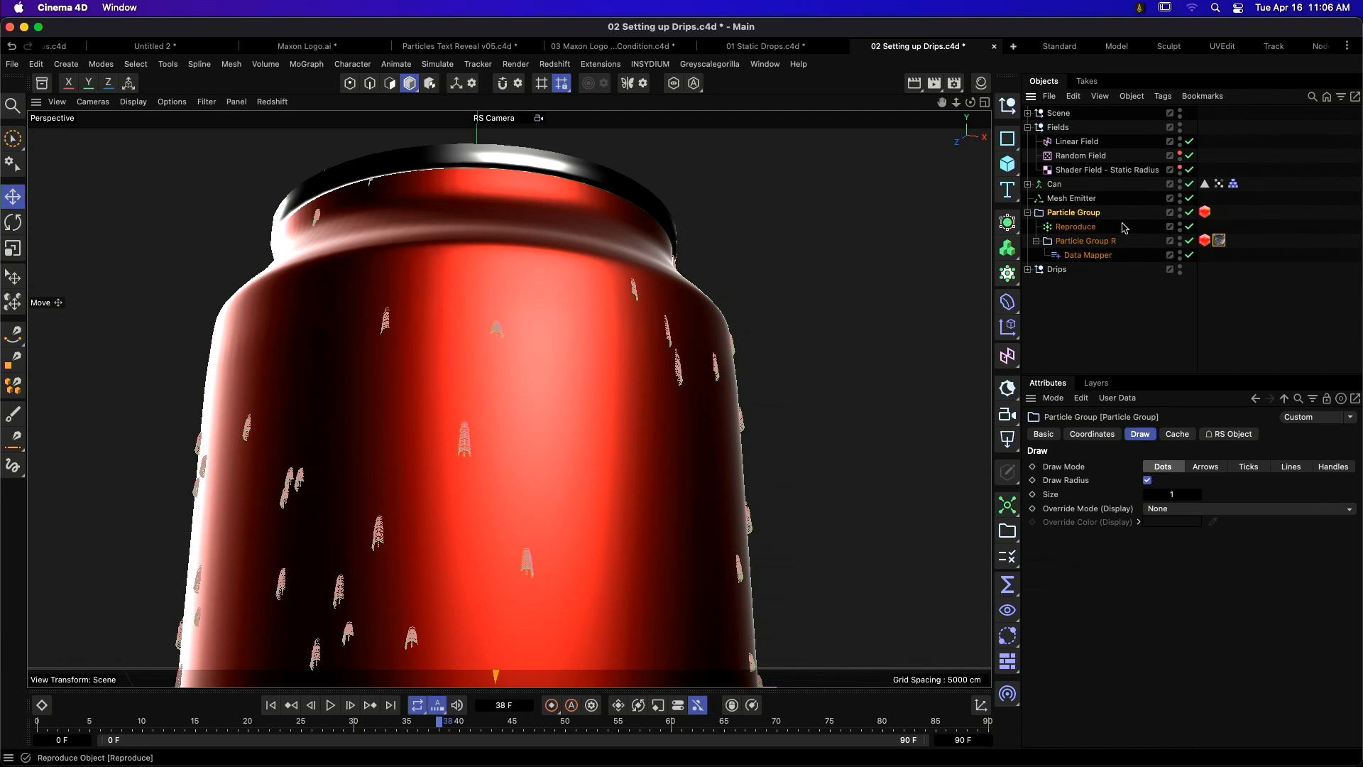
left_click(1094, 229)
left_click_drag(1189, 227, 1189, 255)
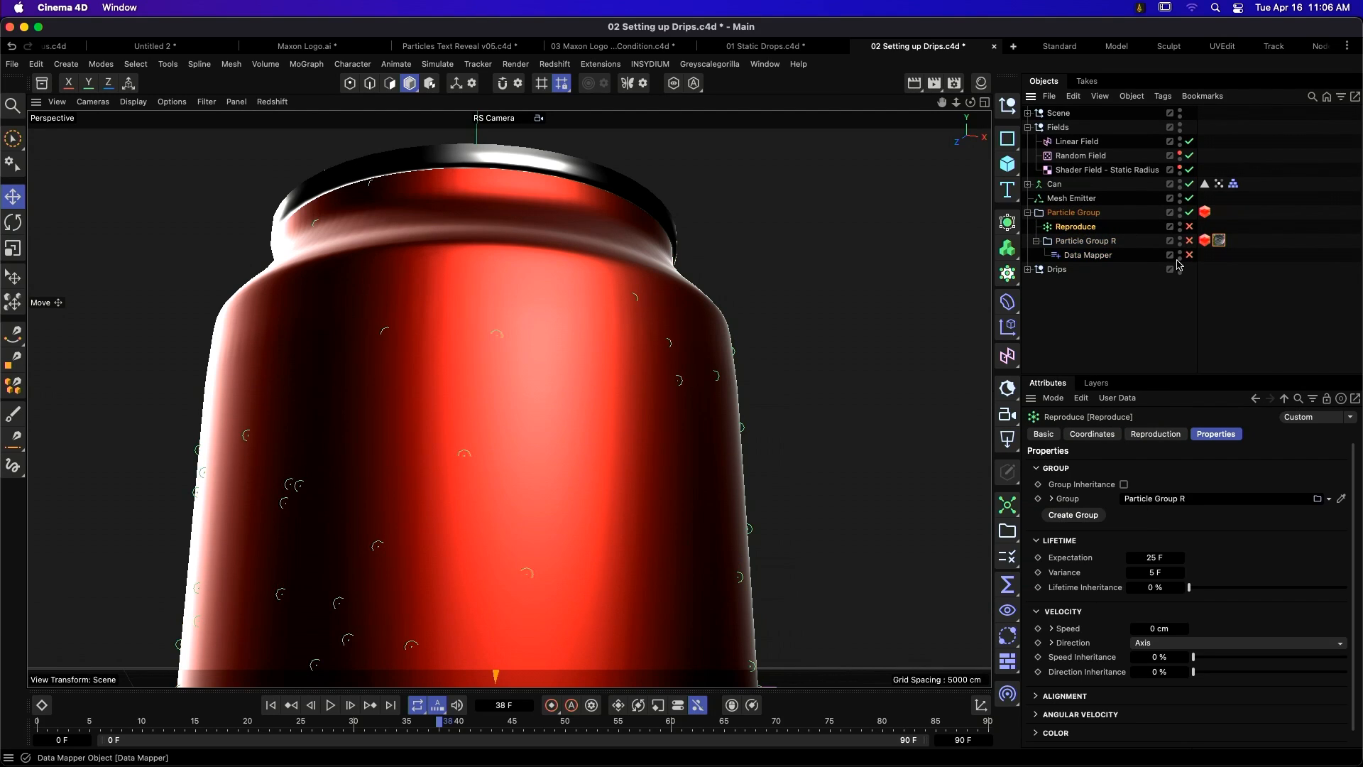
- Enable the Tracer inside the Drips hierarchy and play the animation to preview the traced paths
left_click(1028, 269)
left_click(1037, 298)
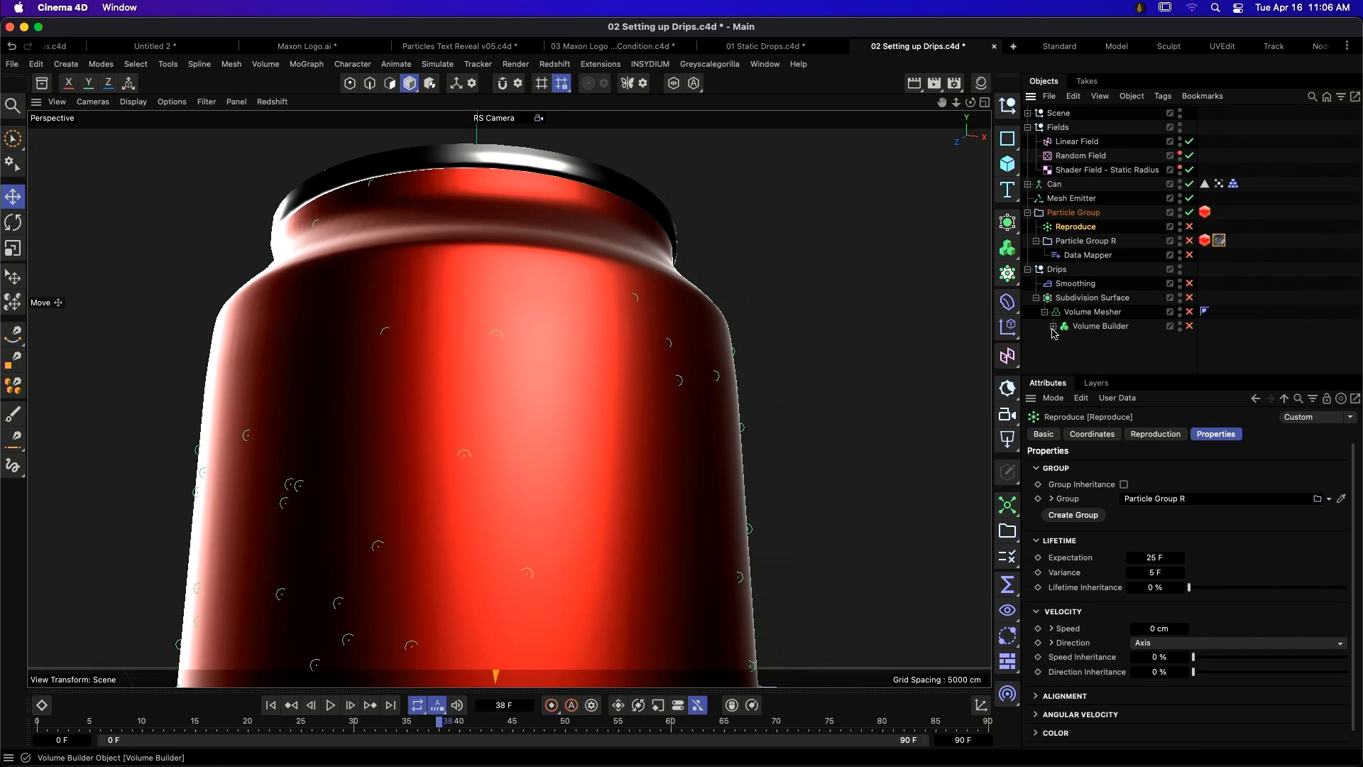
left_click(1053, 326)
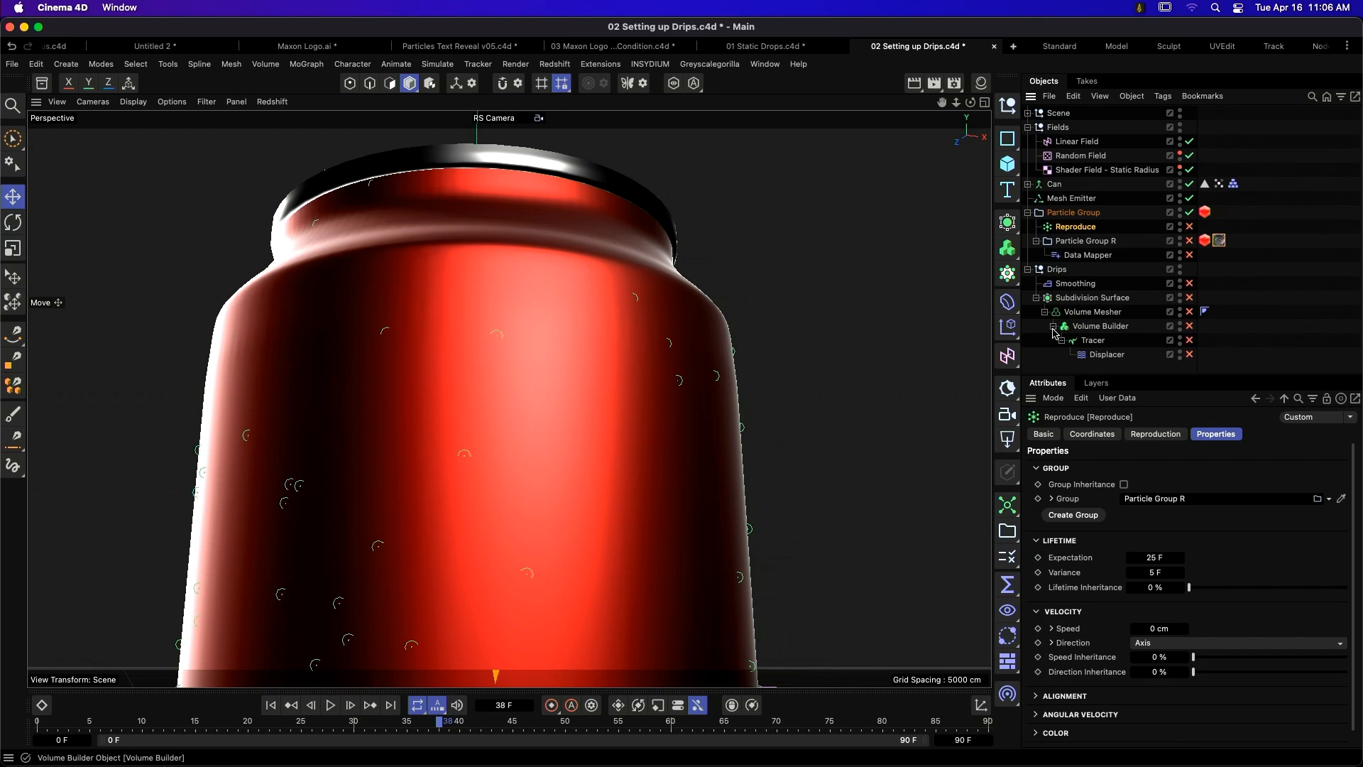
left_click(1098, 342)
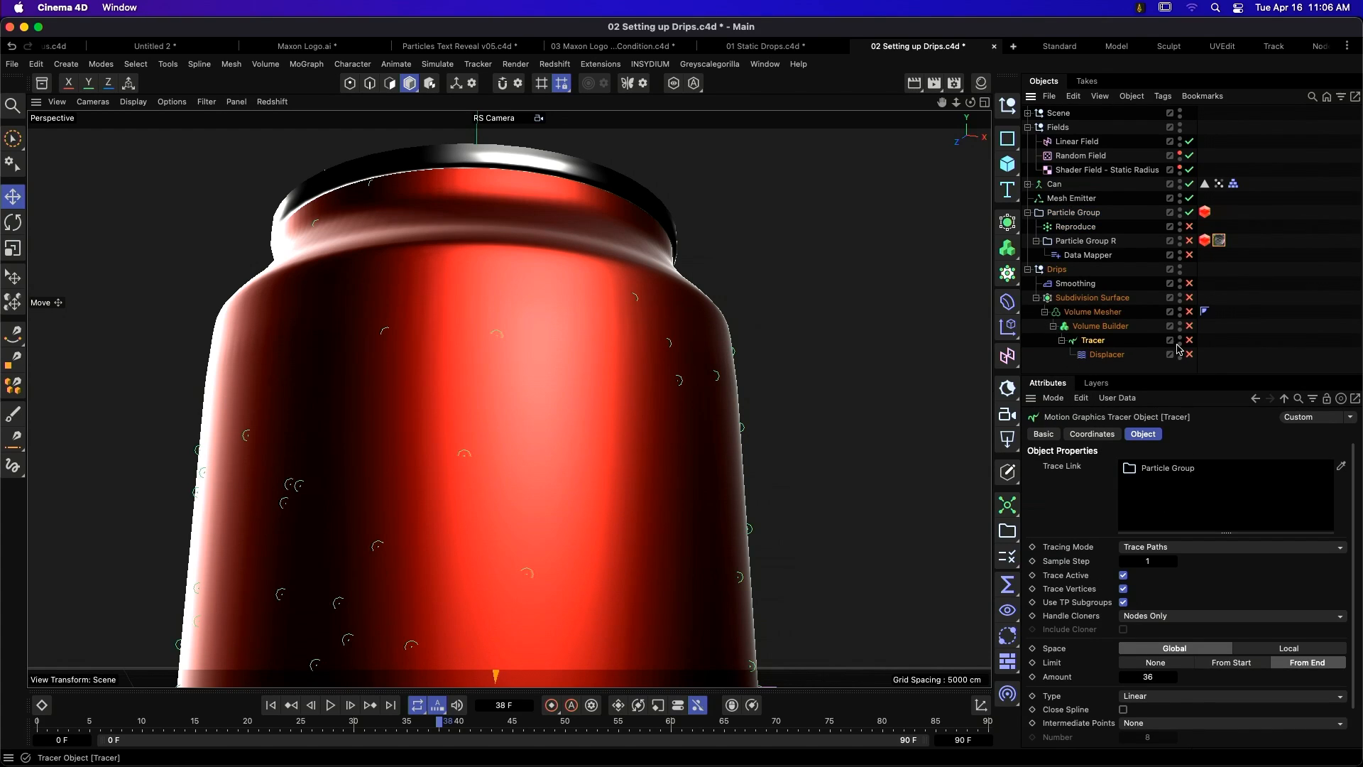
left_click(1189, 341)
left_click(271, 704)
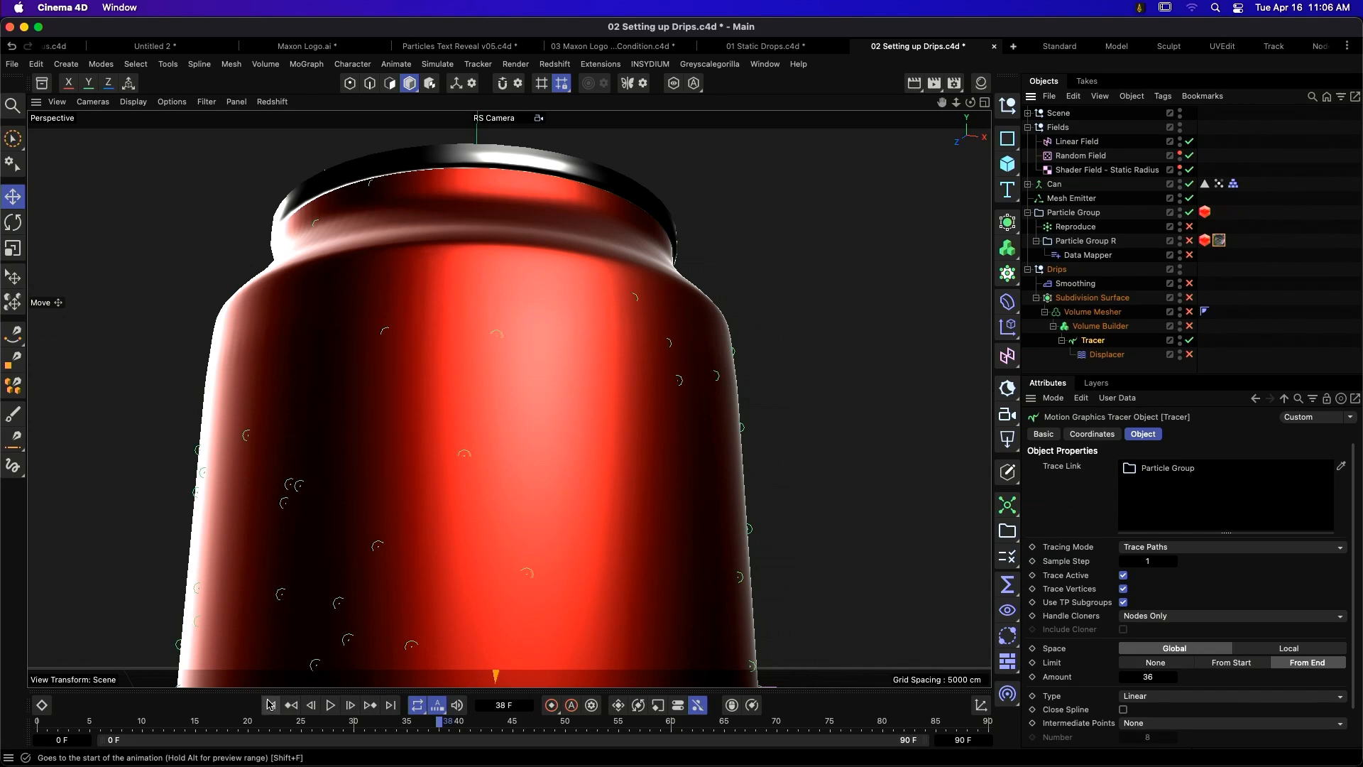
left_click(330, 705)
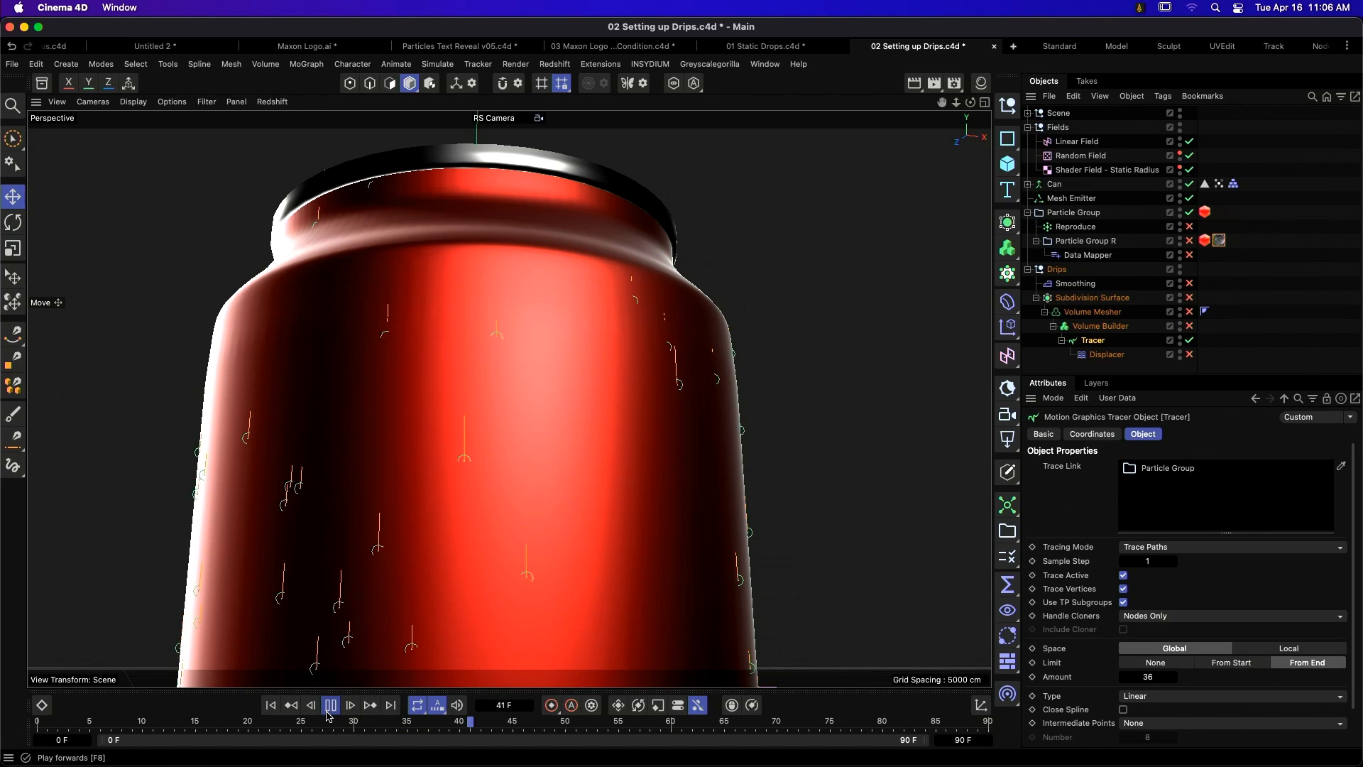
left_click(329, 706)
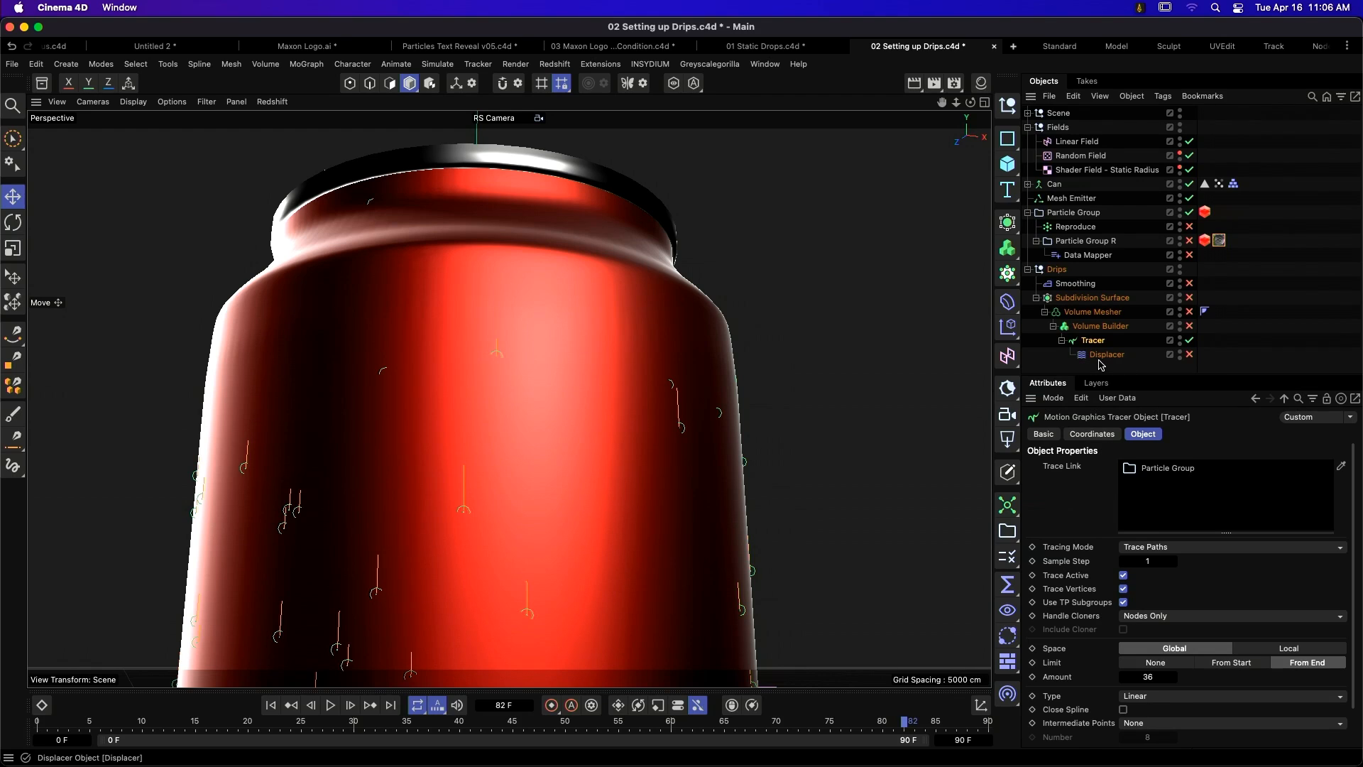
- Enable the Displacer under the Tracer and the Volume Builder above it to turn the traced paths into volumes
left_click(1190, 355)
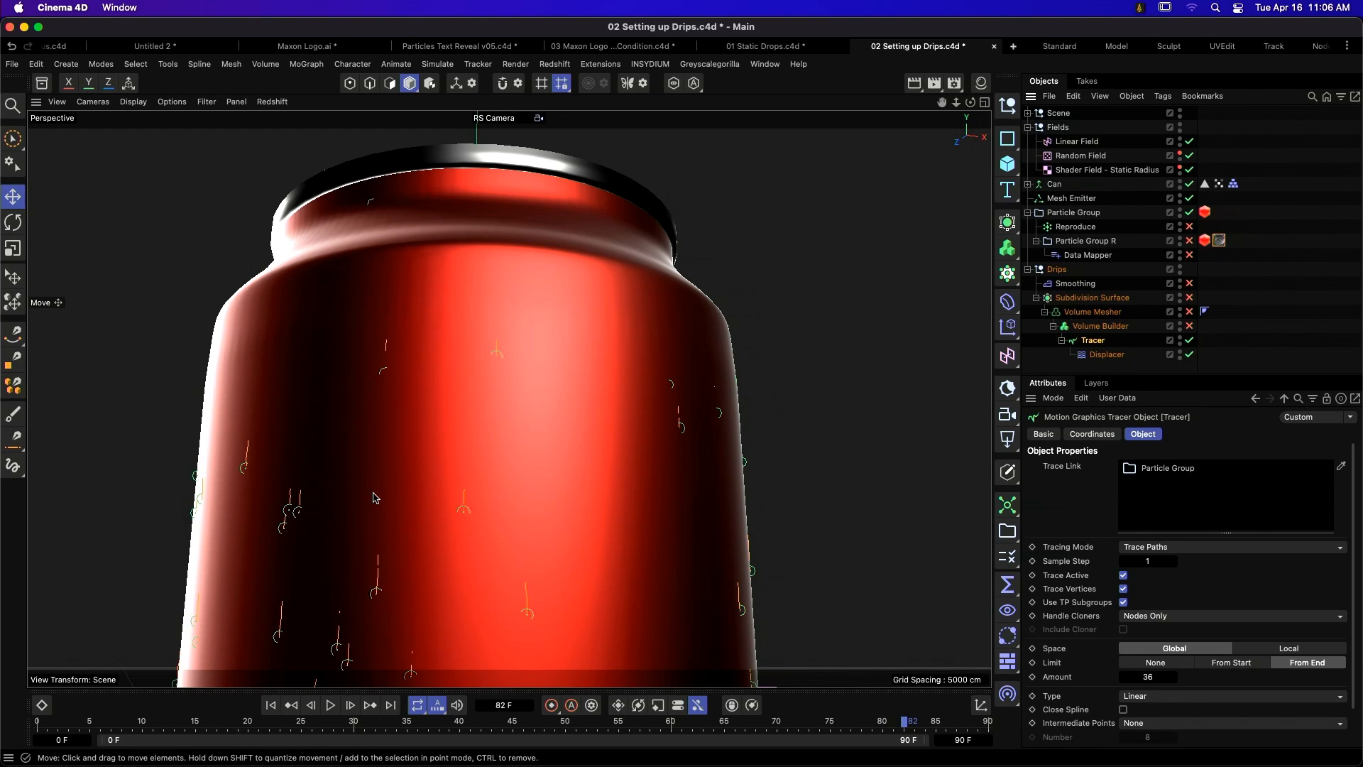
left_click(1105, 327)
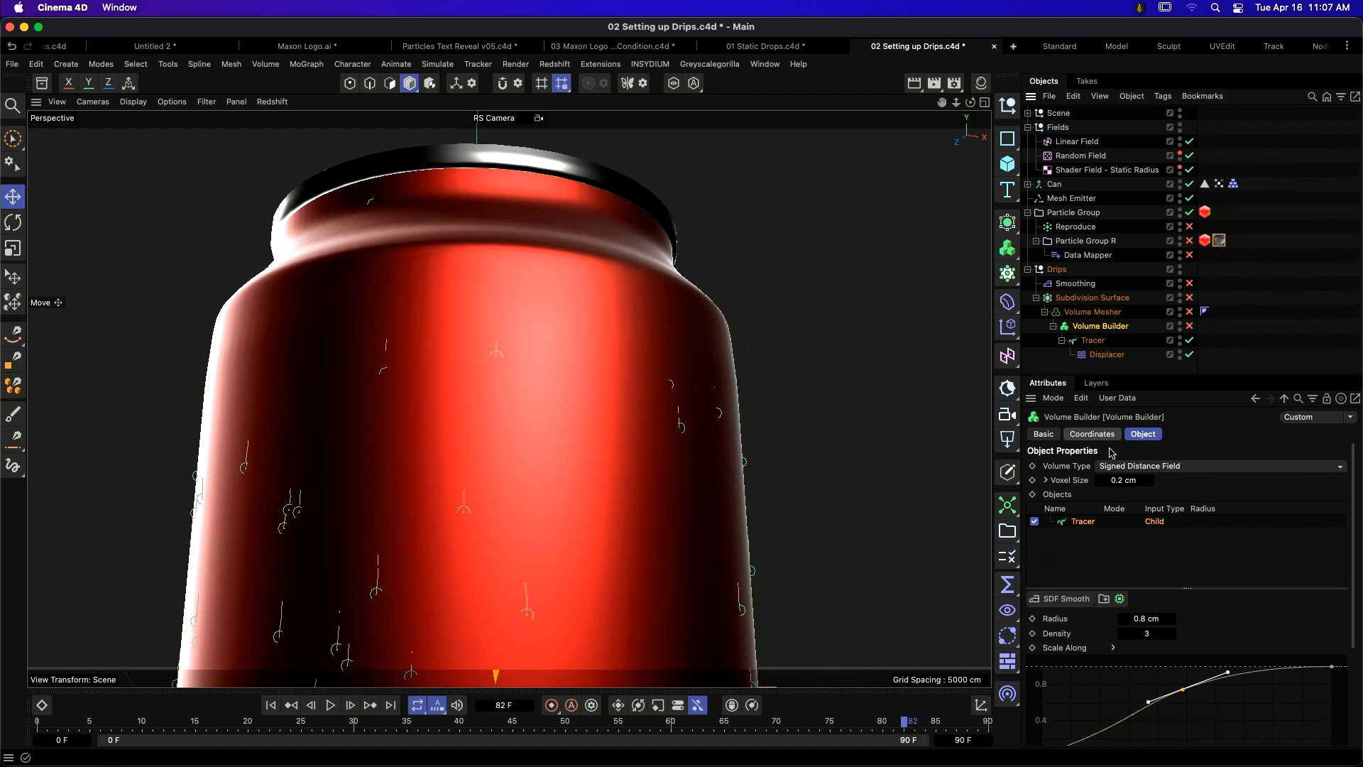
left_click(1188, 325)
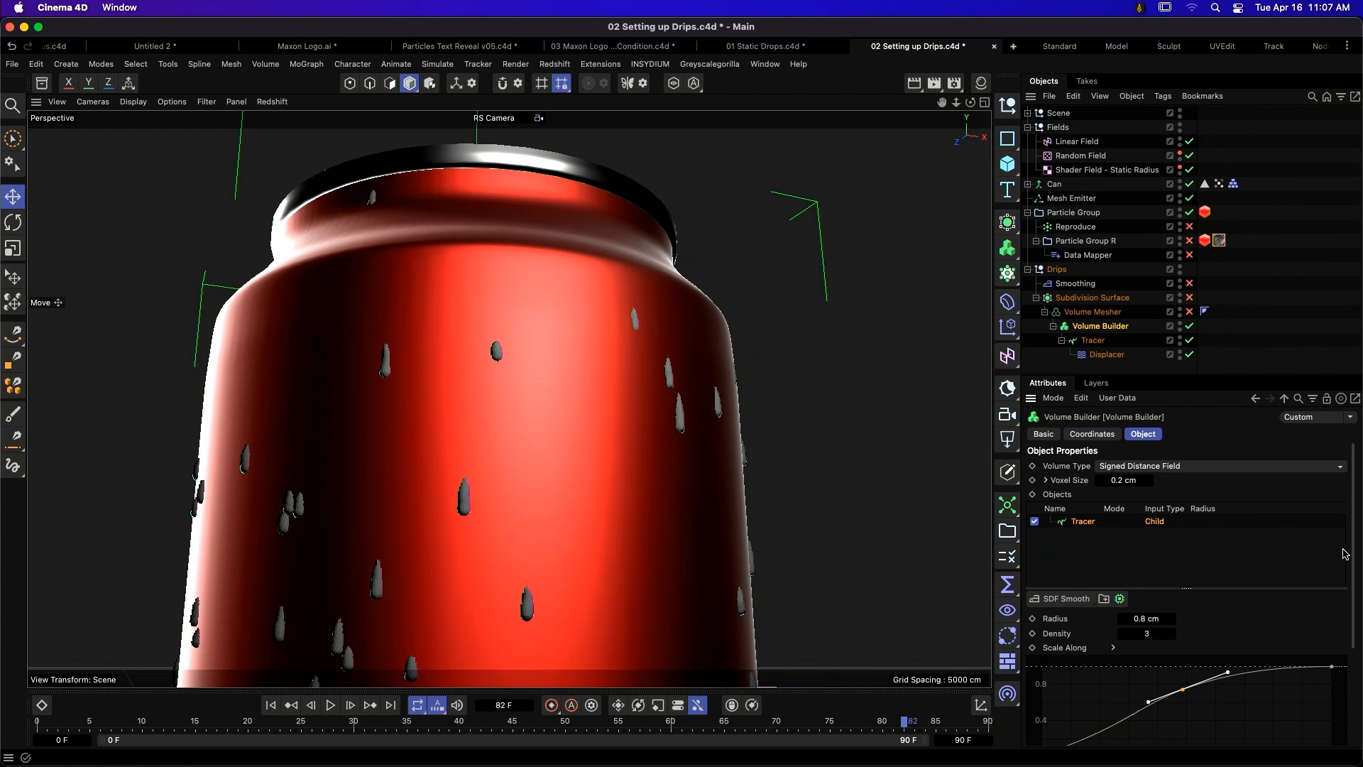
- Toggle Scale per Segment off and on in the Volume Builder, and shift the Scale Along curve's middle point up toward the curve's start
scroll(1353, 528, "down", 3)
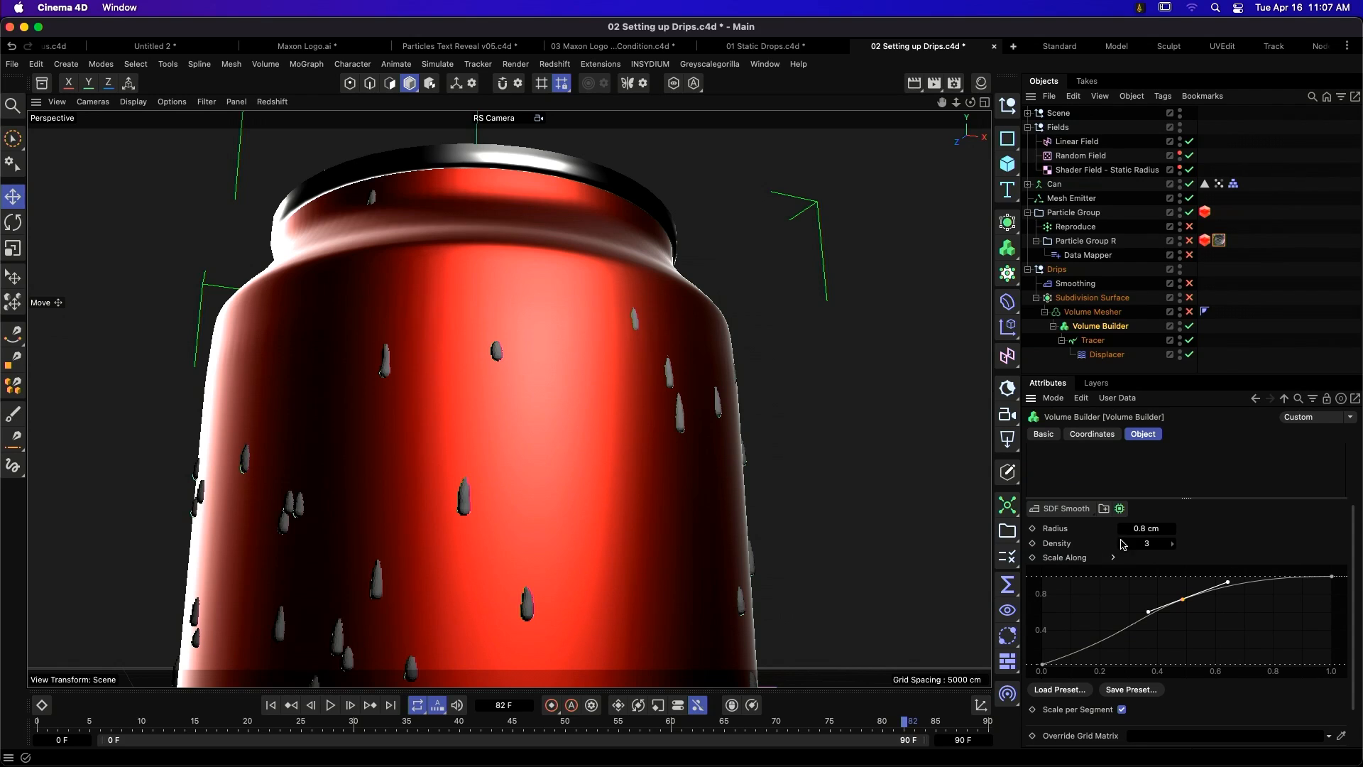
left_click(1122, 710)
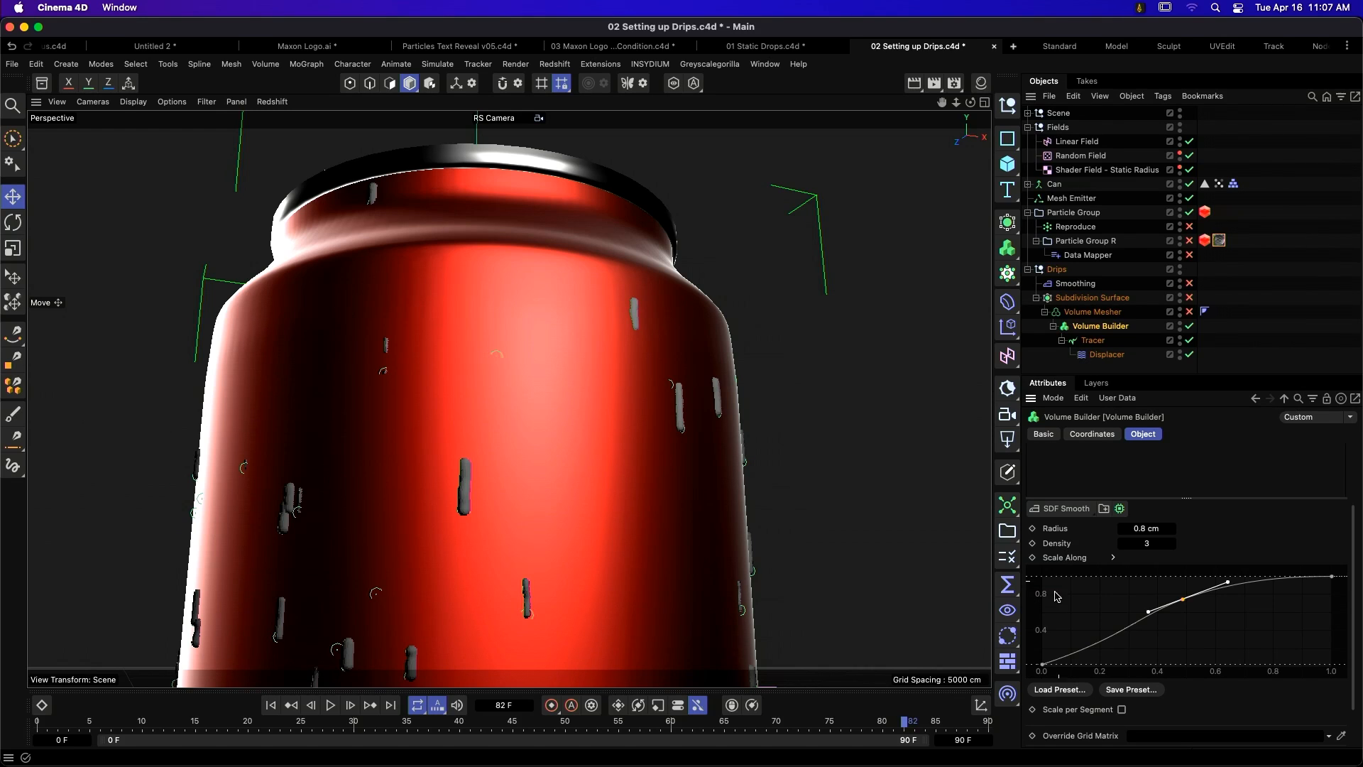
left_click(1123, 710)
mouse_move(1179, 600)
left_mouse_down()
mouse_move(1157, 581)
mouse_move(1174, 621)
mouse_move(1169, 592)
left_mouse_up()
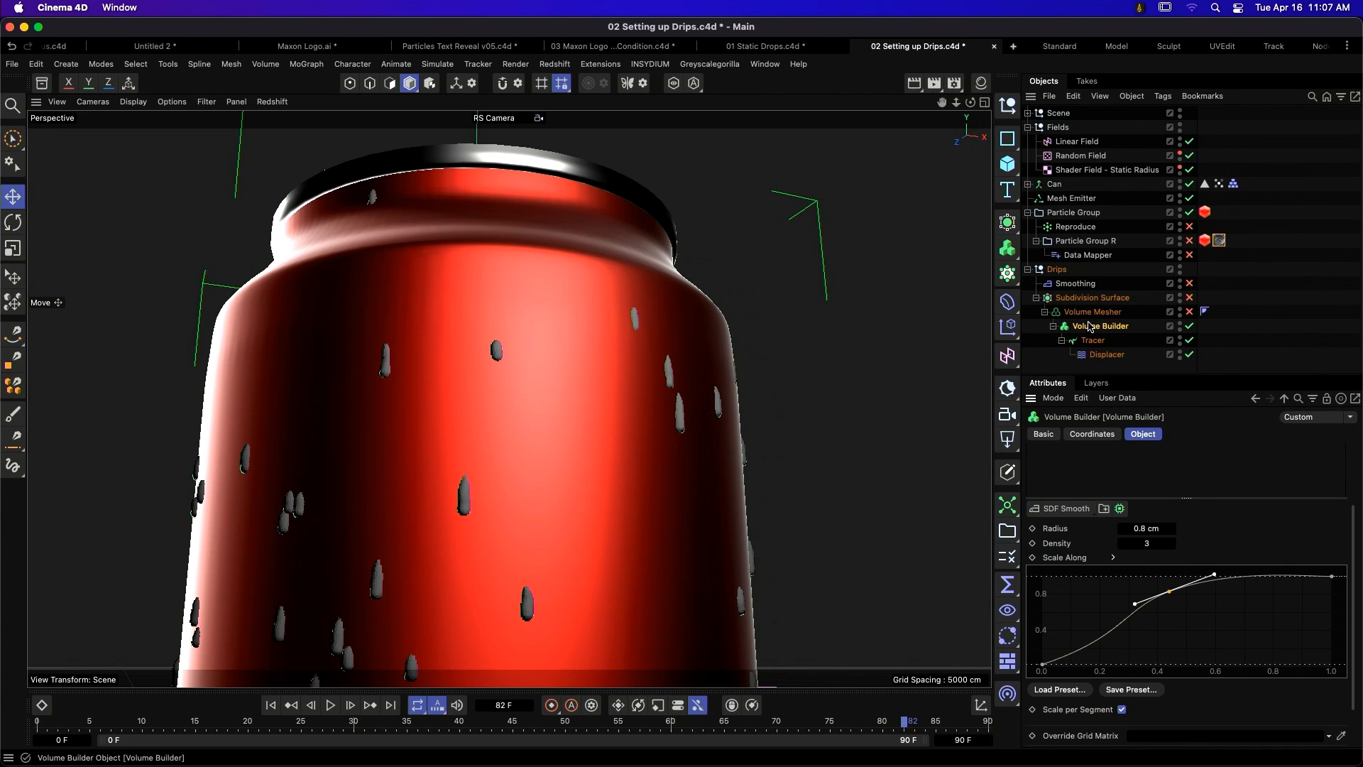
- Enable the Volume Mesher with a Voxel Range Threshold of 40 %, and review the Subdivision Surface settings
left_click(1182, 316)
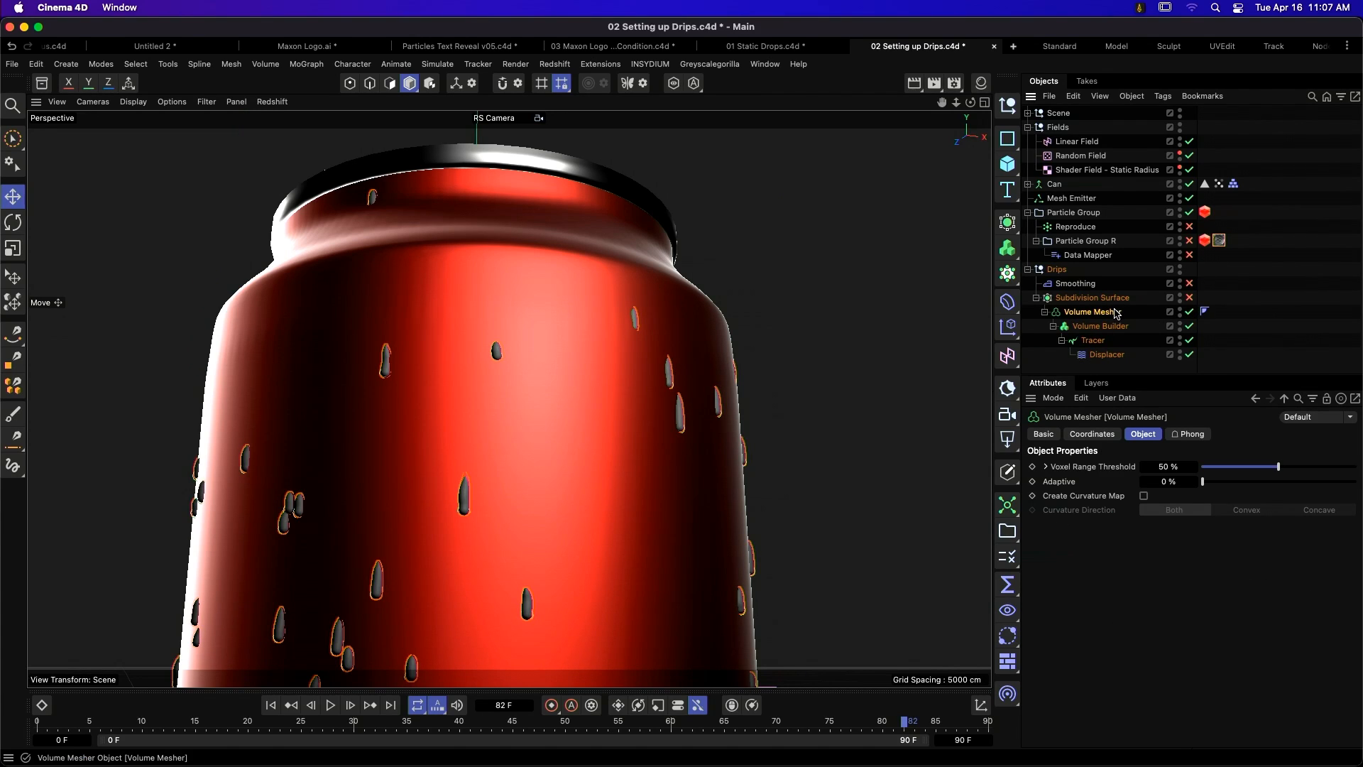
mouse_move(1270, 468)
left_mouse_down()
mouse_move(1252, 467)
mouse_move(1327, 467)
mouse_move(1241, 467)
mouse_move(1342, 467)
mouse_move(1263, 466)
left_mouse_up()
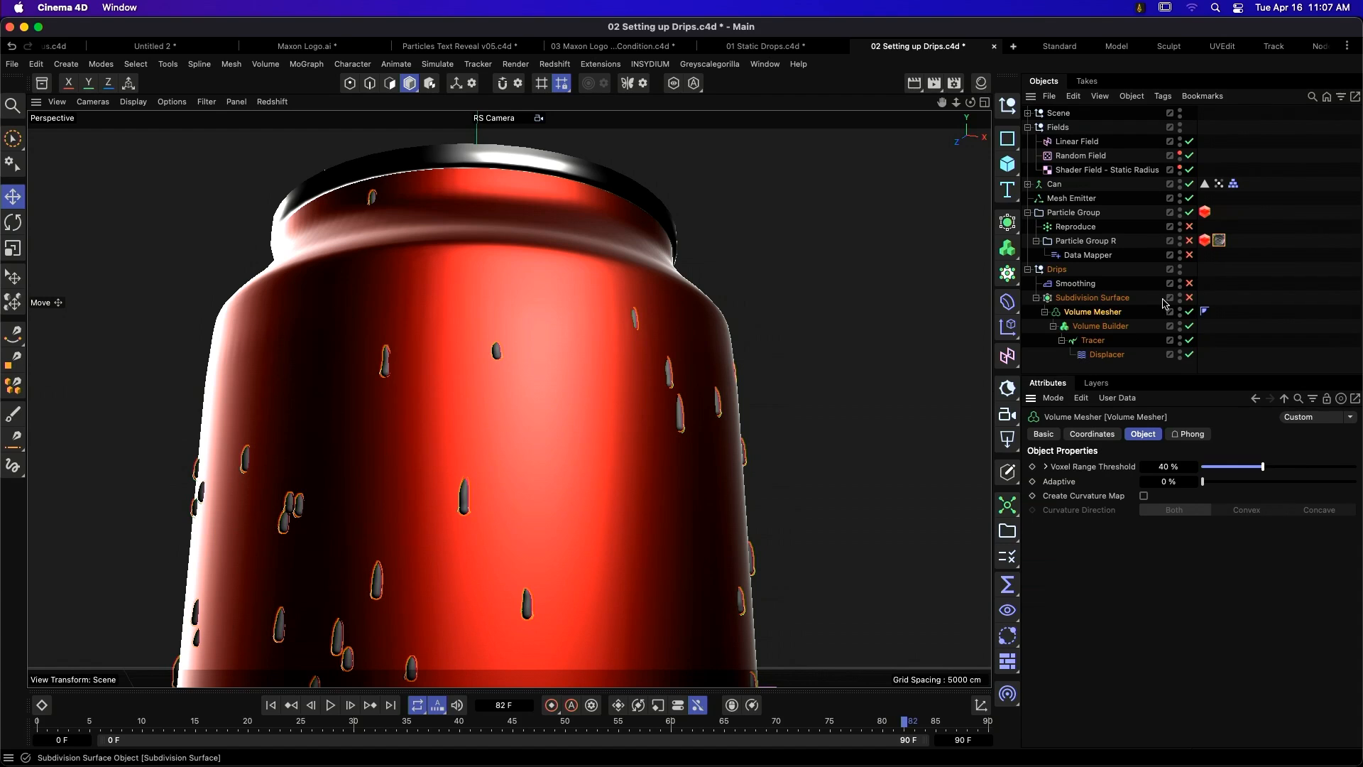
left_click(1134, 298)
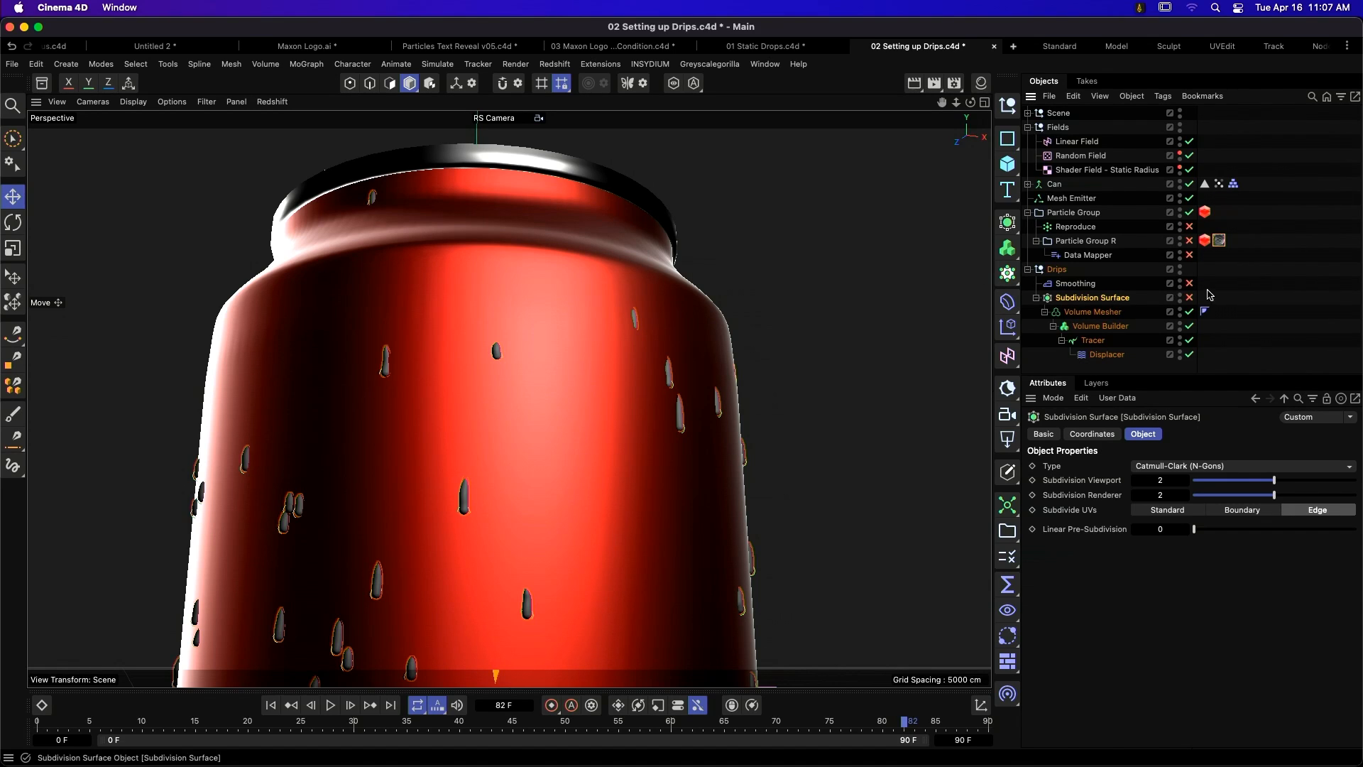
- Copy the Redshift Object tag and the Water material tag from Particle Group R to the Subdivision Surface
left_click_drag(1222, 246, 1209, 245)
left_click(1219, 241)
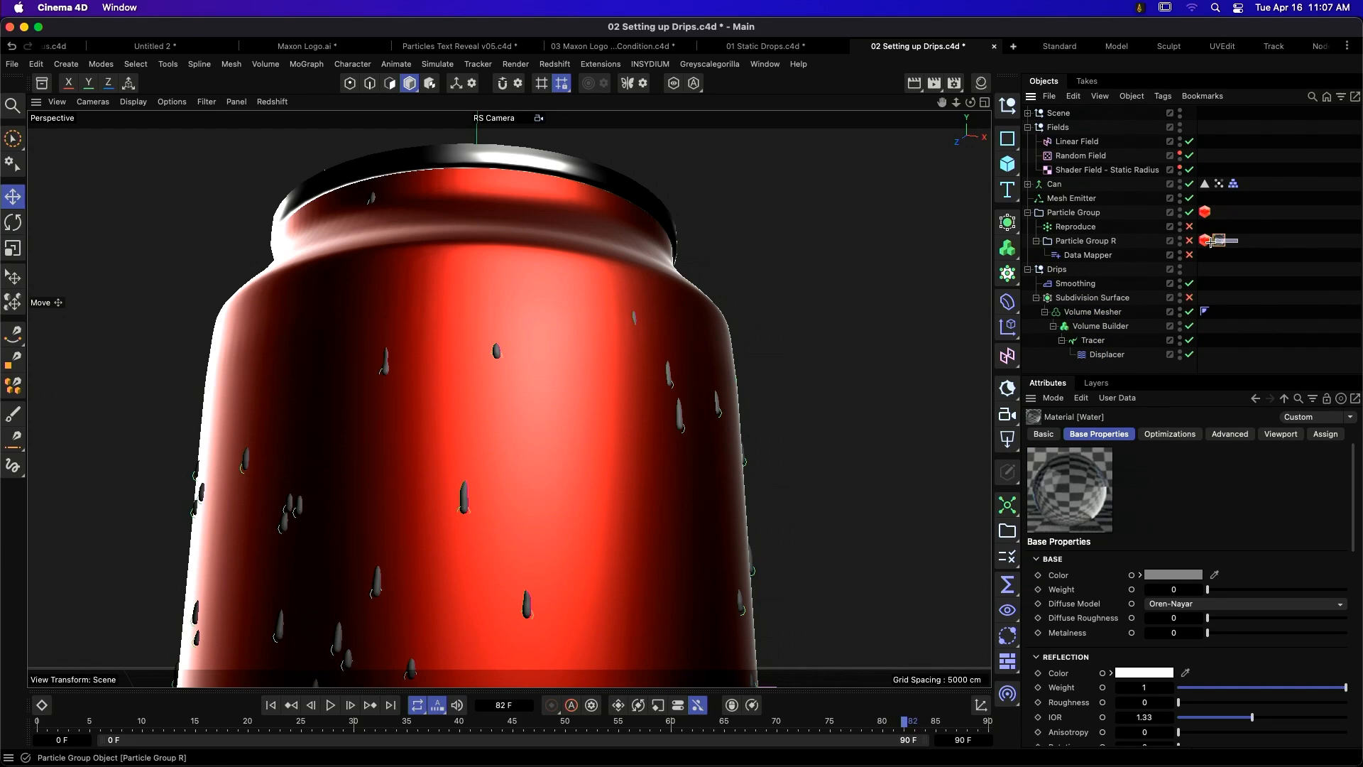
left_click_drag(1205, 242, 1215, 298, "ctrl")
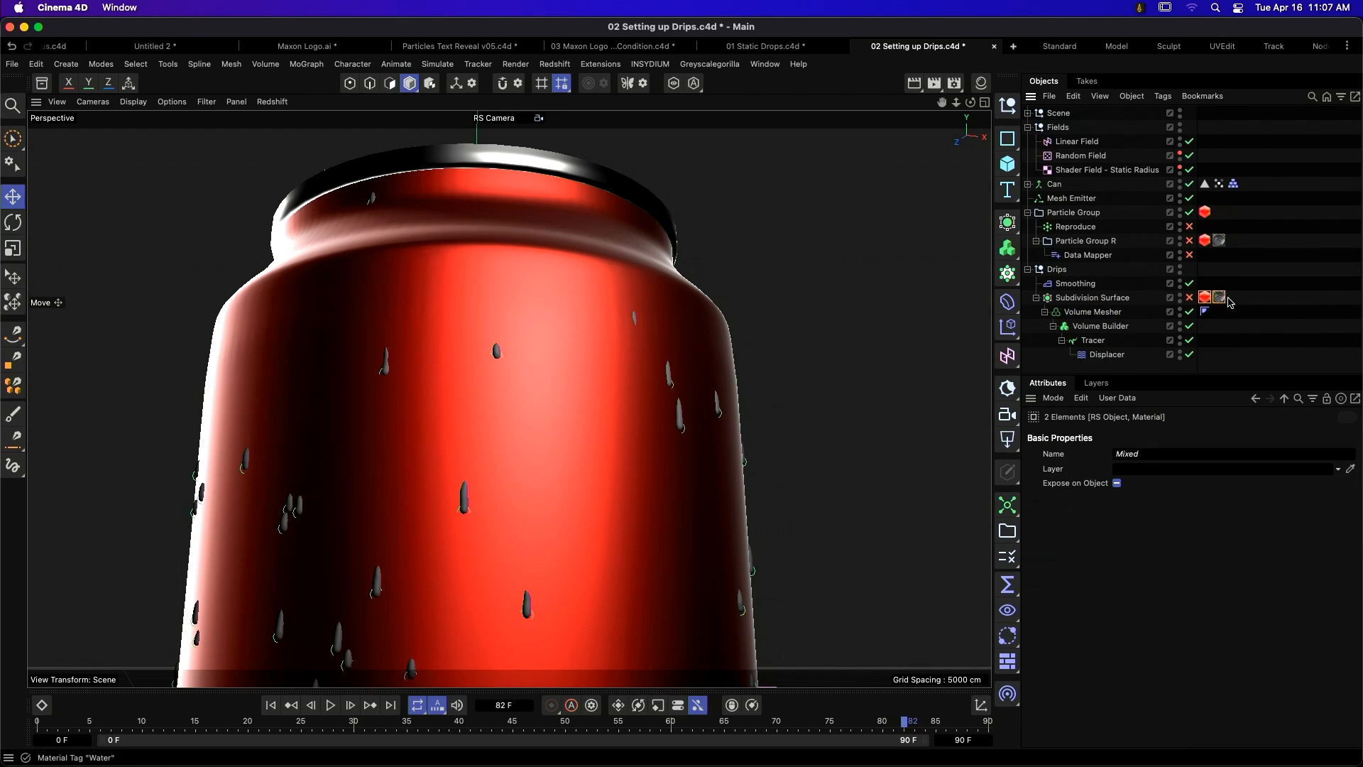
- Turn on the geometry Override and enable Tessellation in the Redshift Object tag on the Subdivision Surface
left_click(1135, 433)
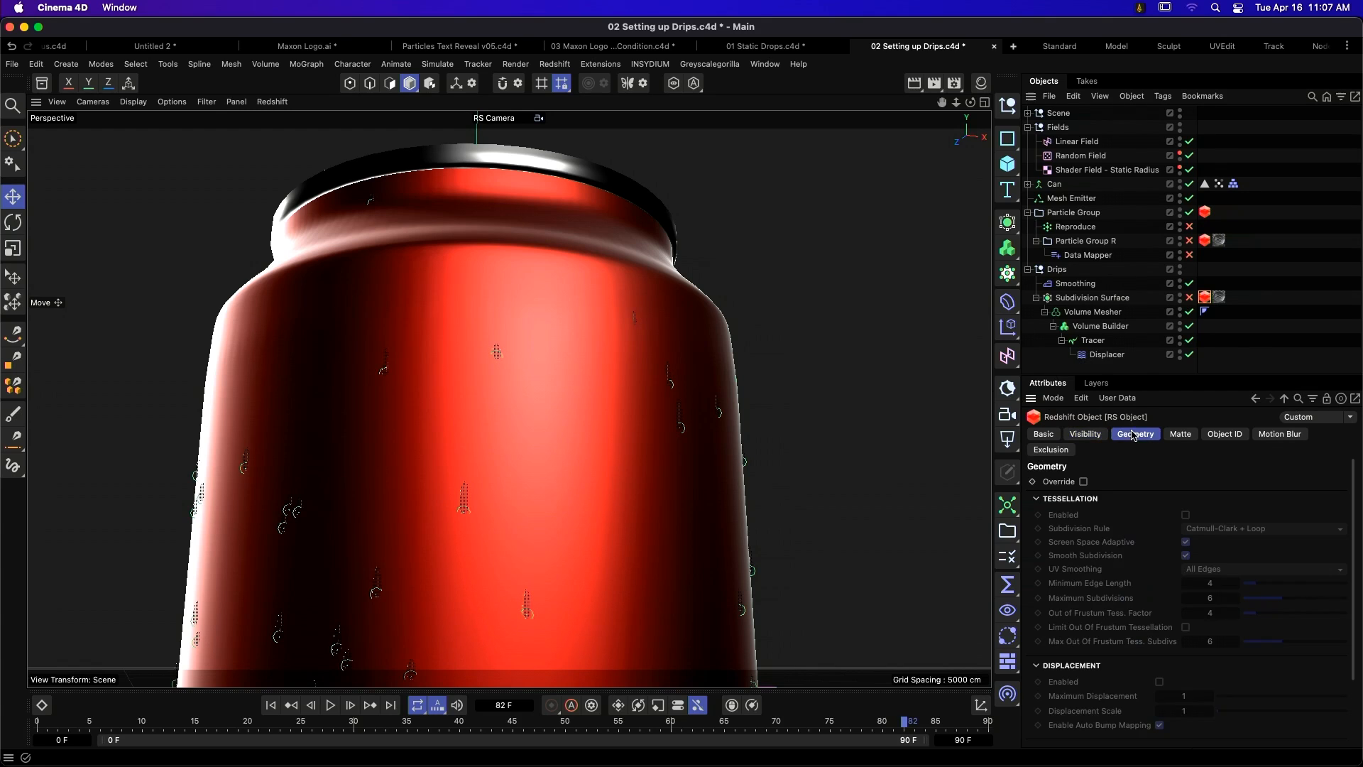
left_click(1083, 481)
left_click(1187, 516)
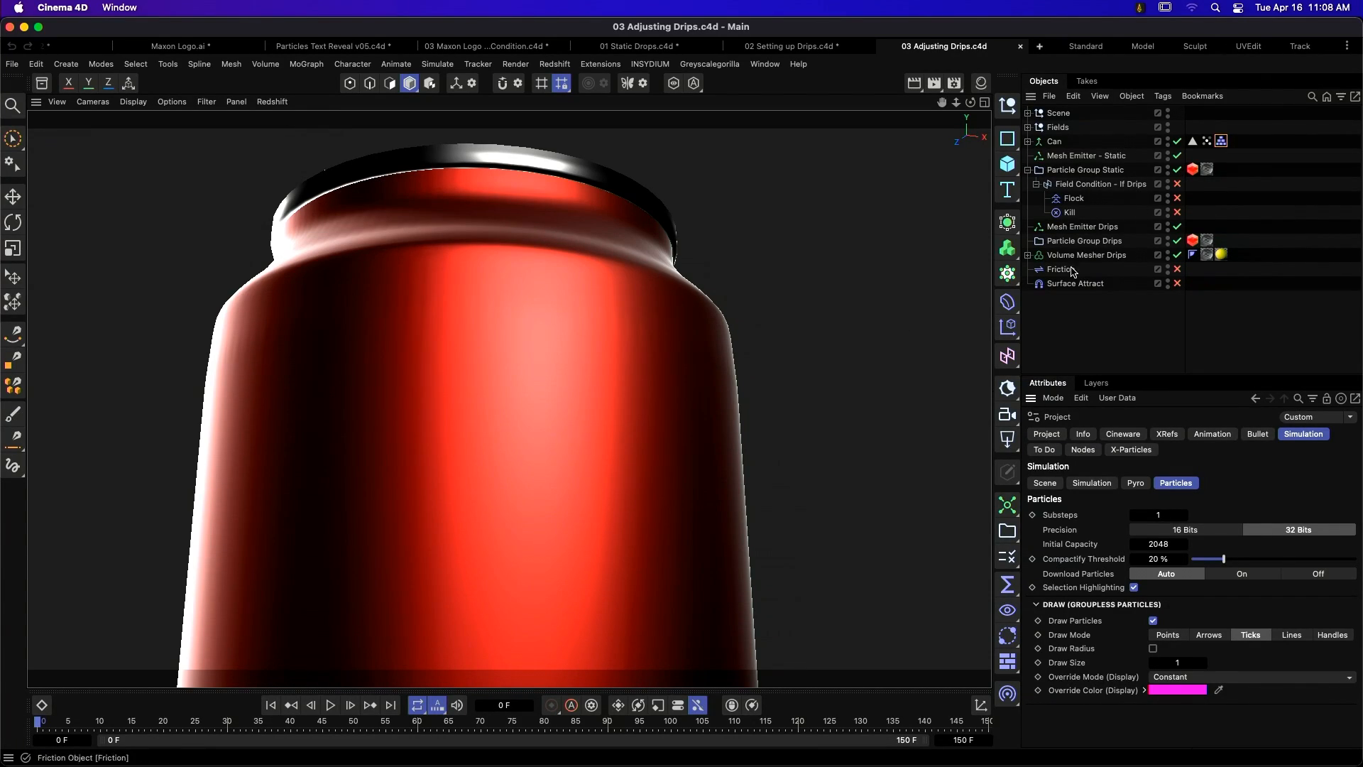
- Enable the Field Condition - If Drips and its Flock modifier under Particle Group Static in 03 Adjusting Drips.c4d
left_click(1109, 173)
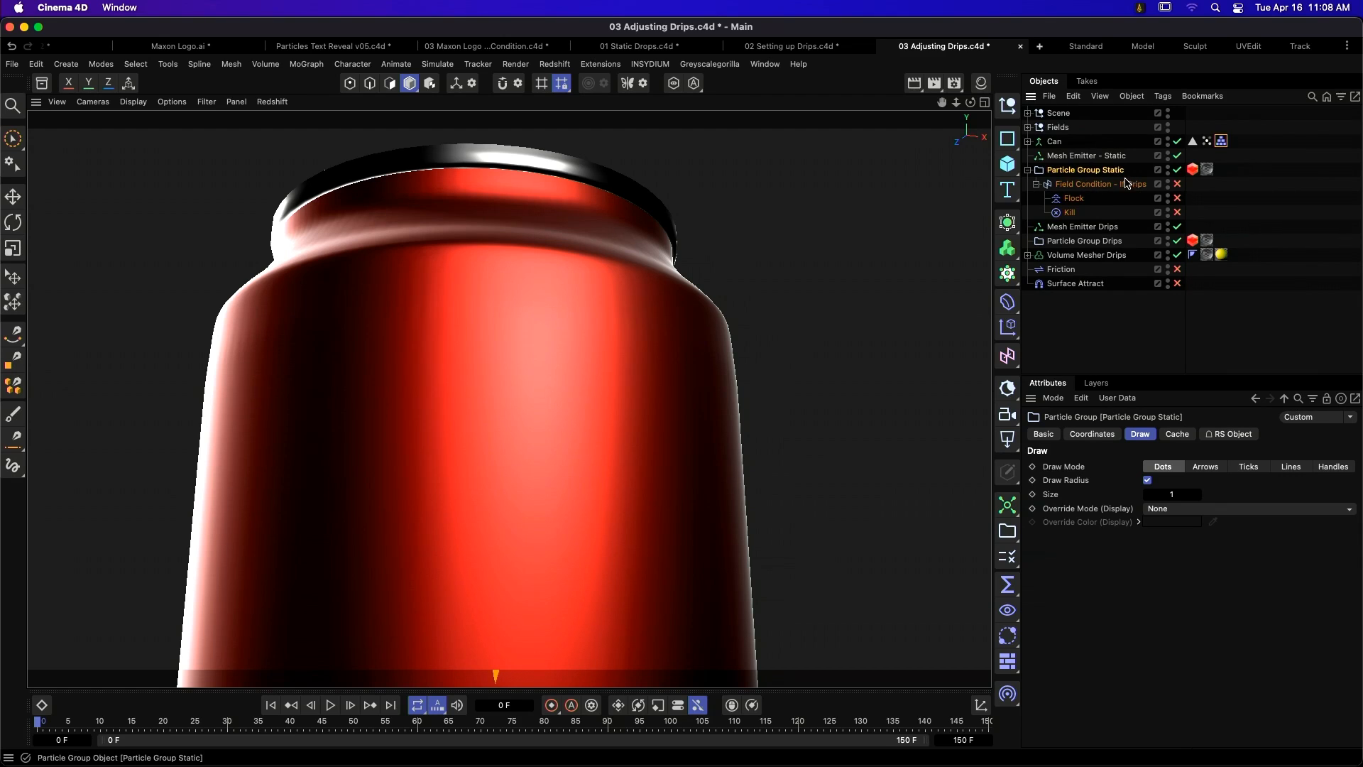
left_click(1099, 186)
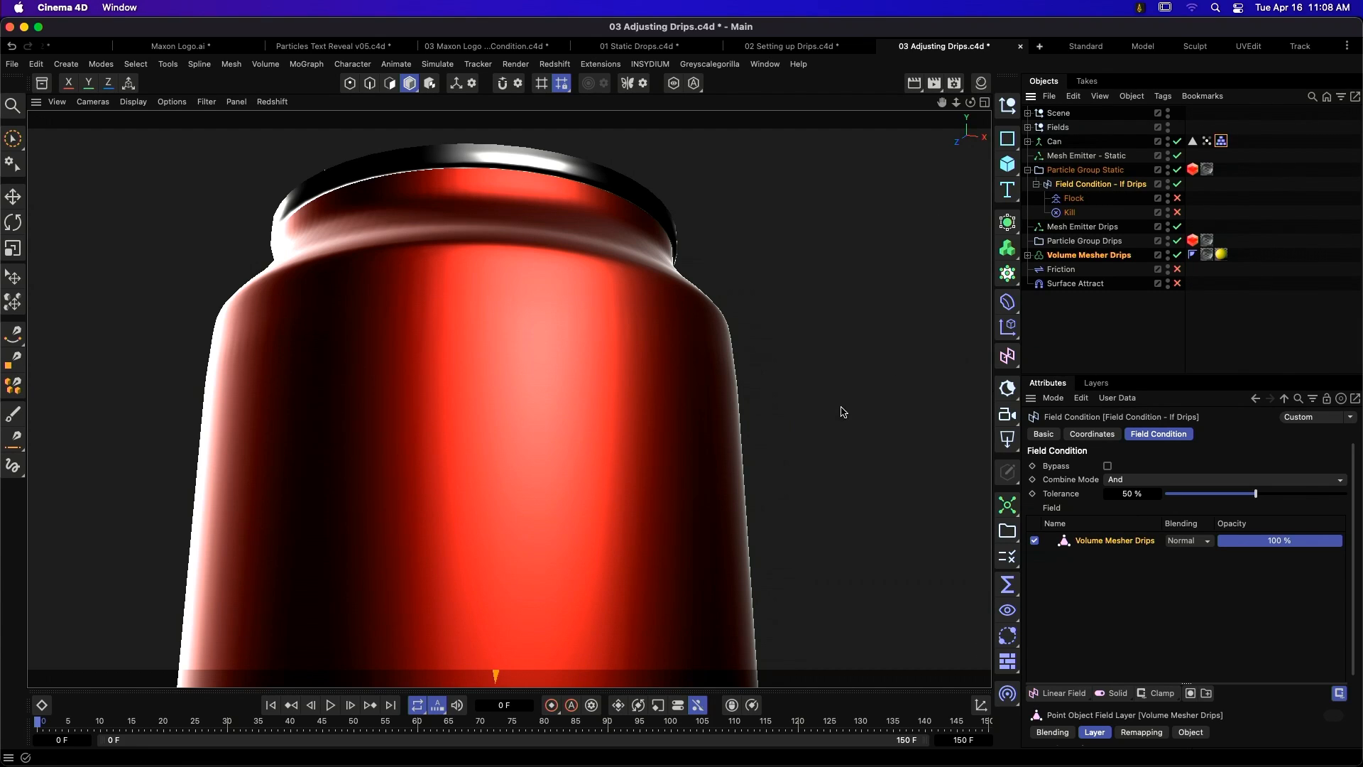
left_click(1074, 198)
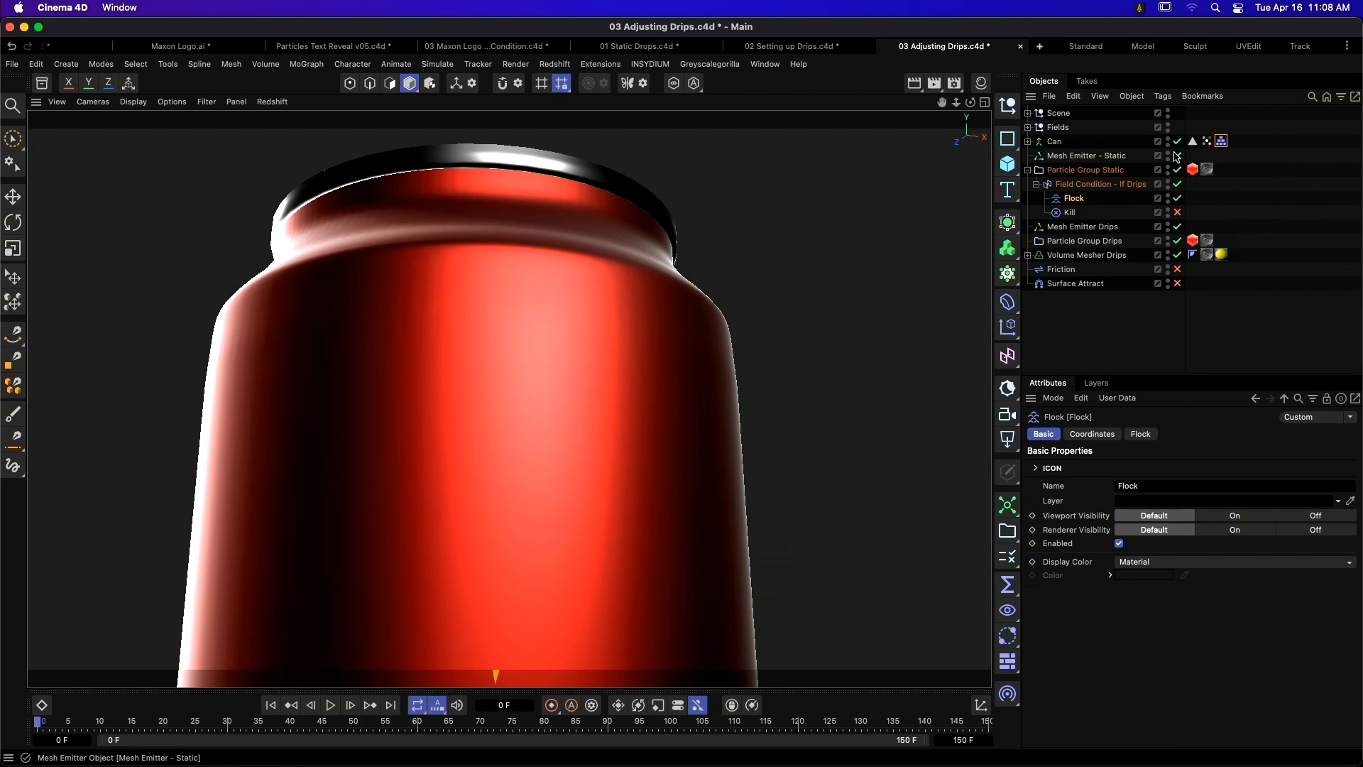
left_click(1100, 184)
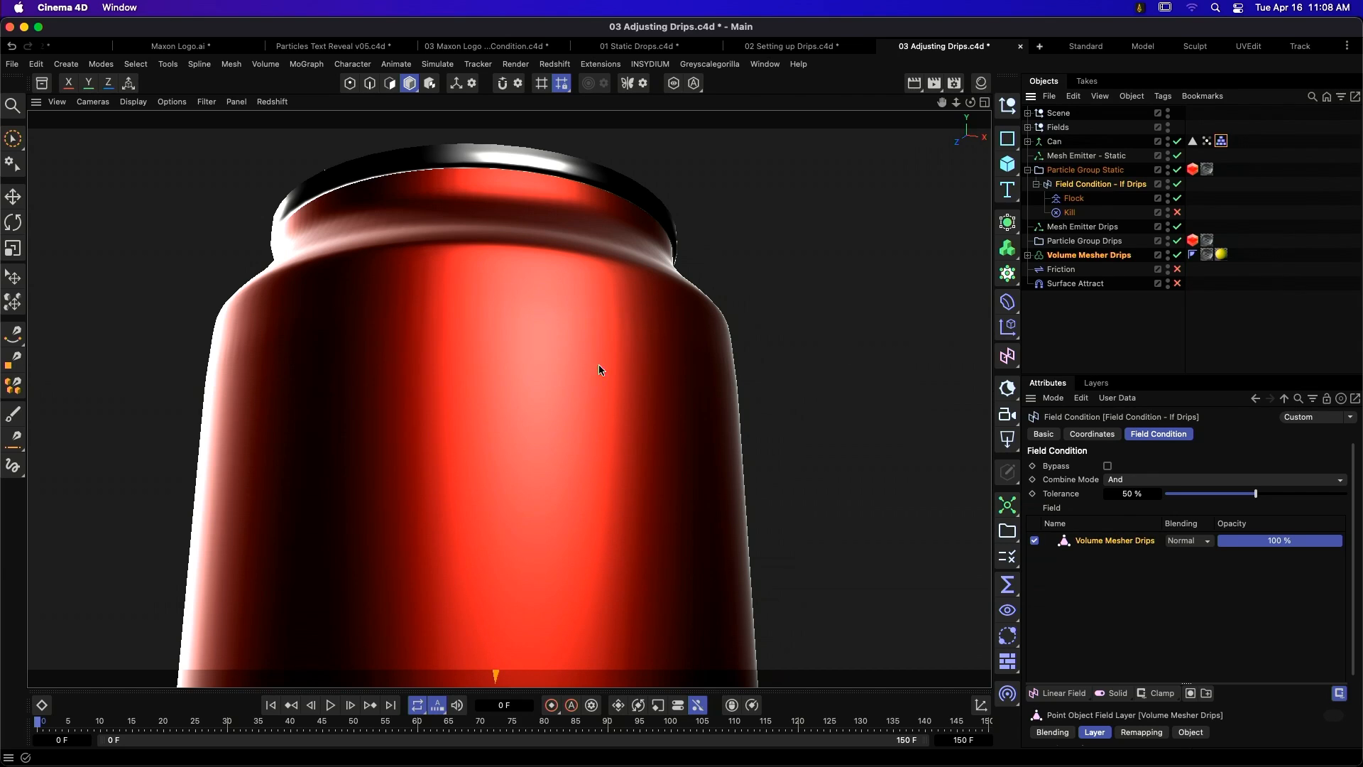
- Play the animation briefly to preview how the drips interact with the static droplets on the can
left_click(333, 704)
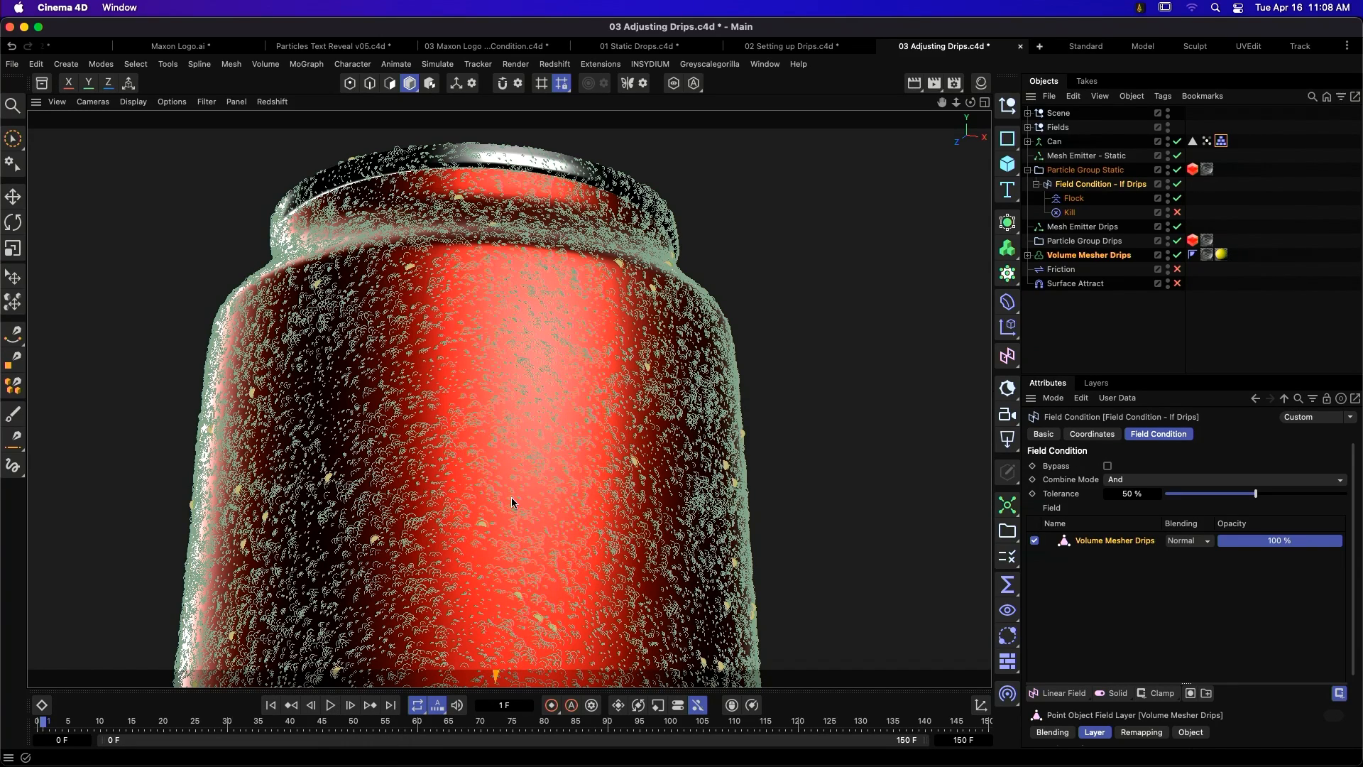
left_click(337, 707)
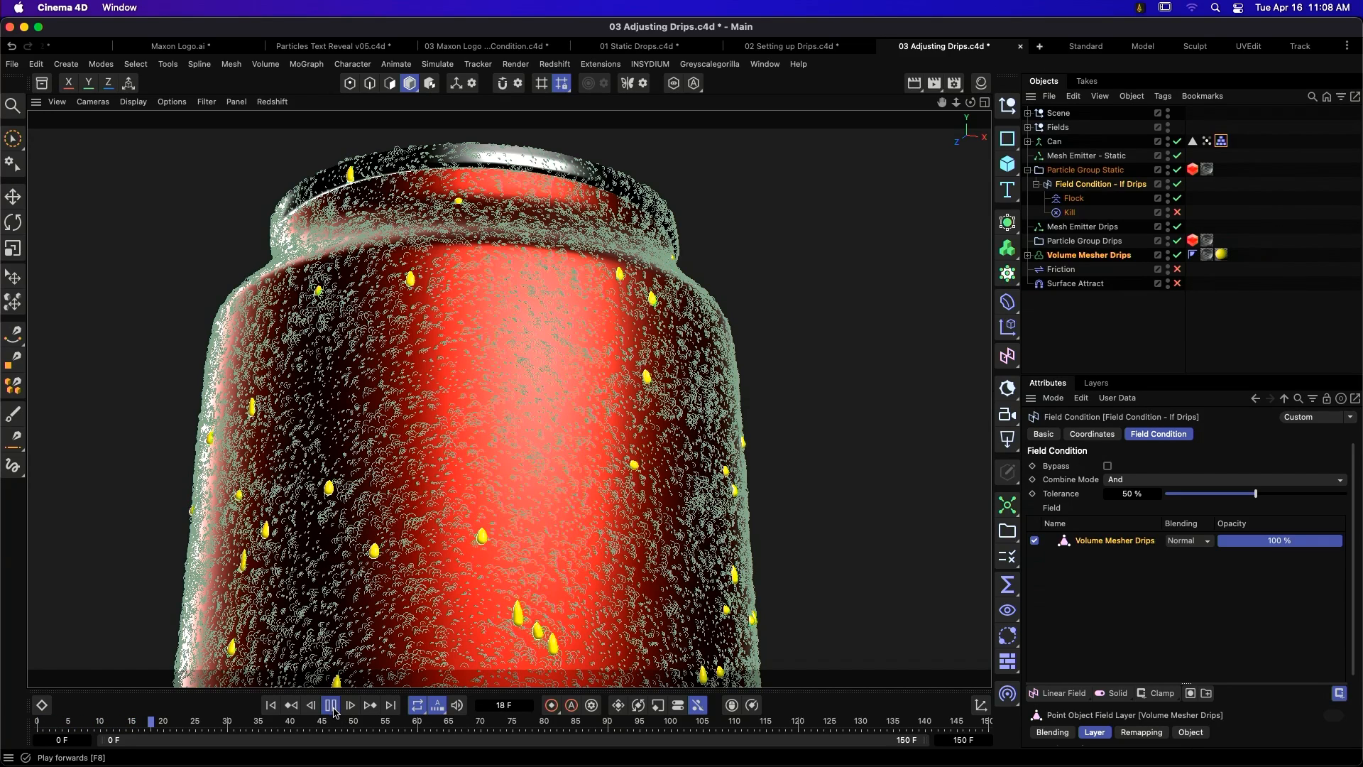
left_click(332, 707)
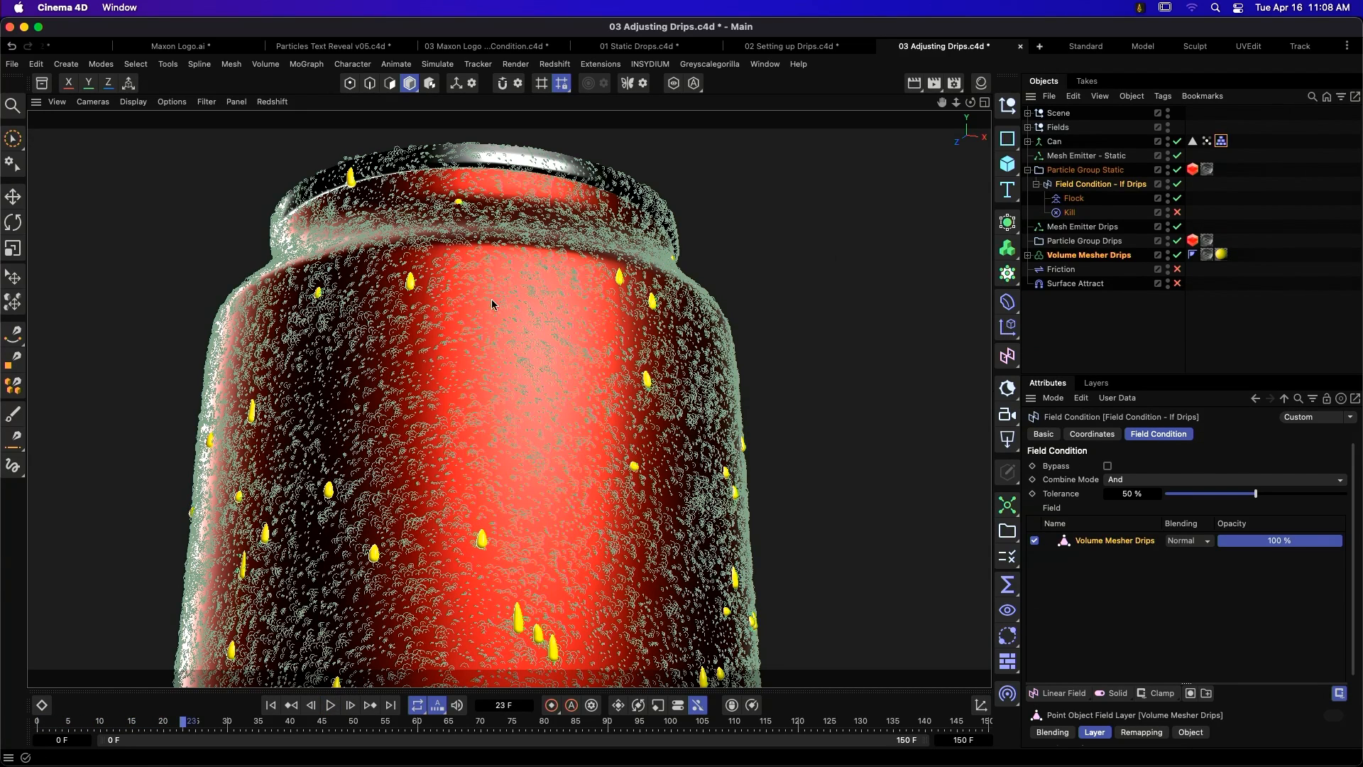
- Apply a viewport filter preset that shows the HUD and camera label
left_click(205, 103)
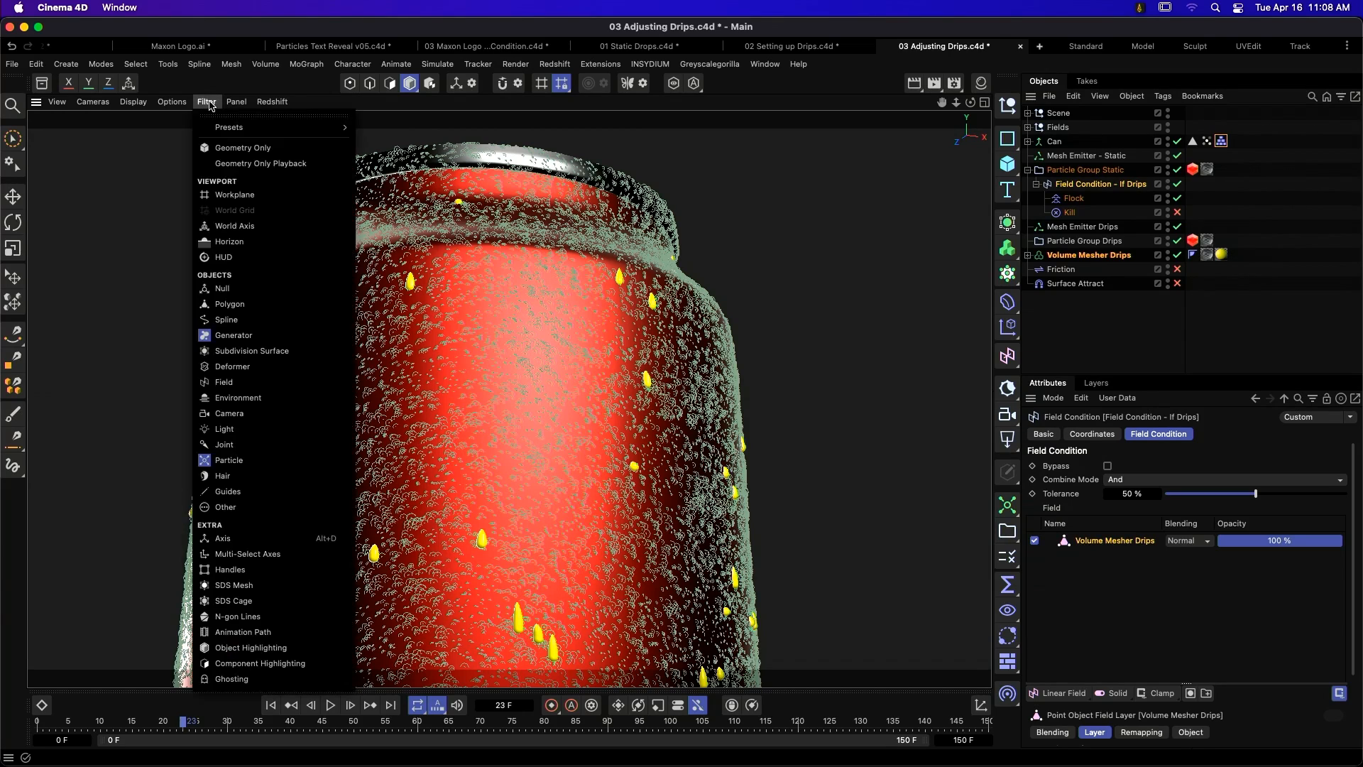
mouse_move(240, 132)
left_click(370, 134)
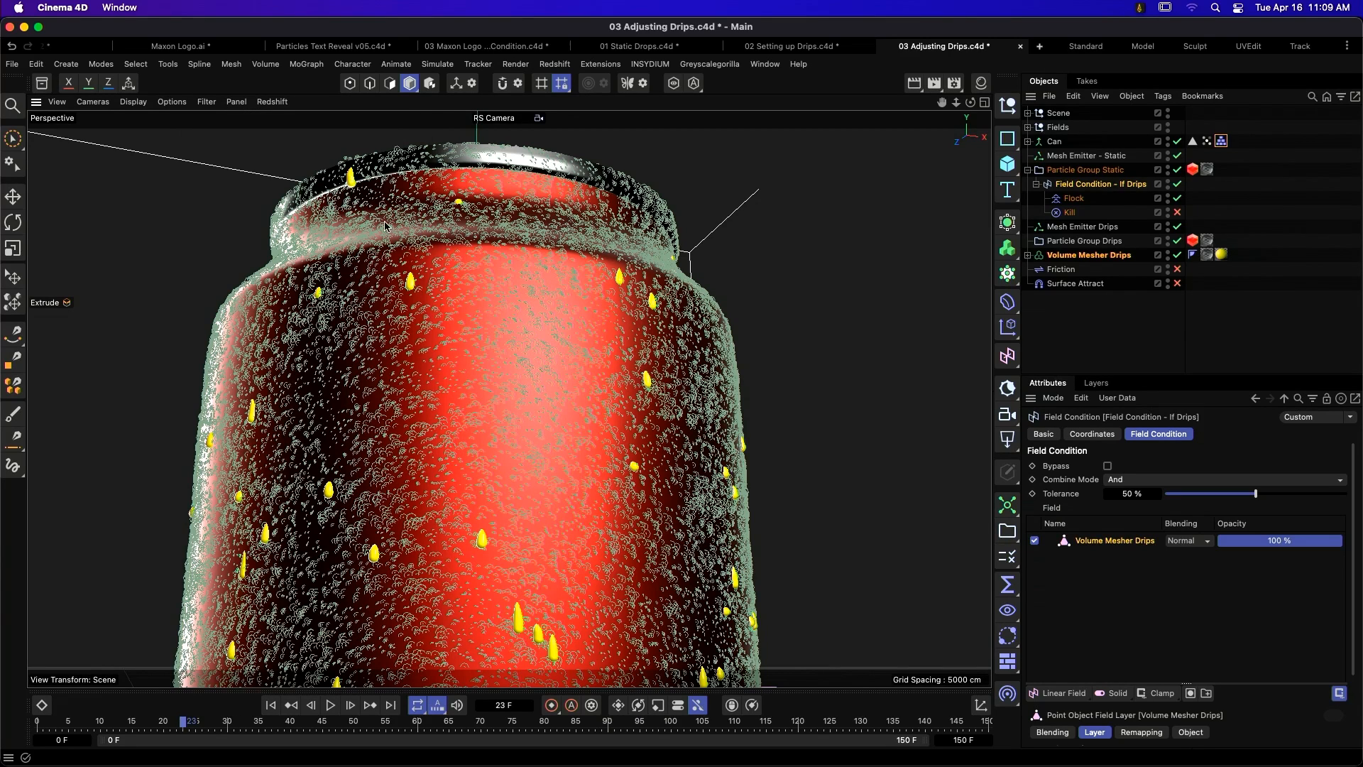
- Switch the viewport from the RS Camera to the Default Camera and play the animation close up on a single drip
left_click(514, 121)
left_click(527, 146)
scroll(418, 284, "up", 10)
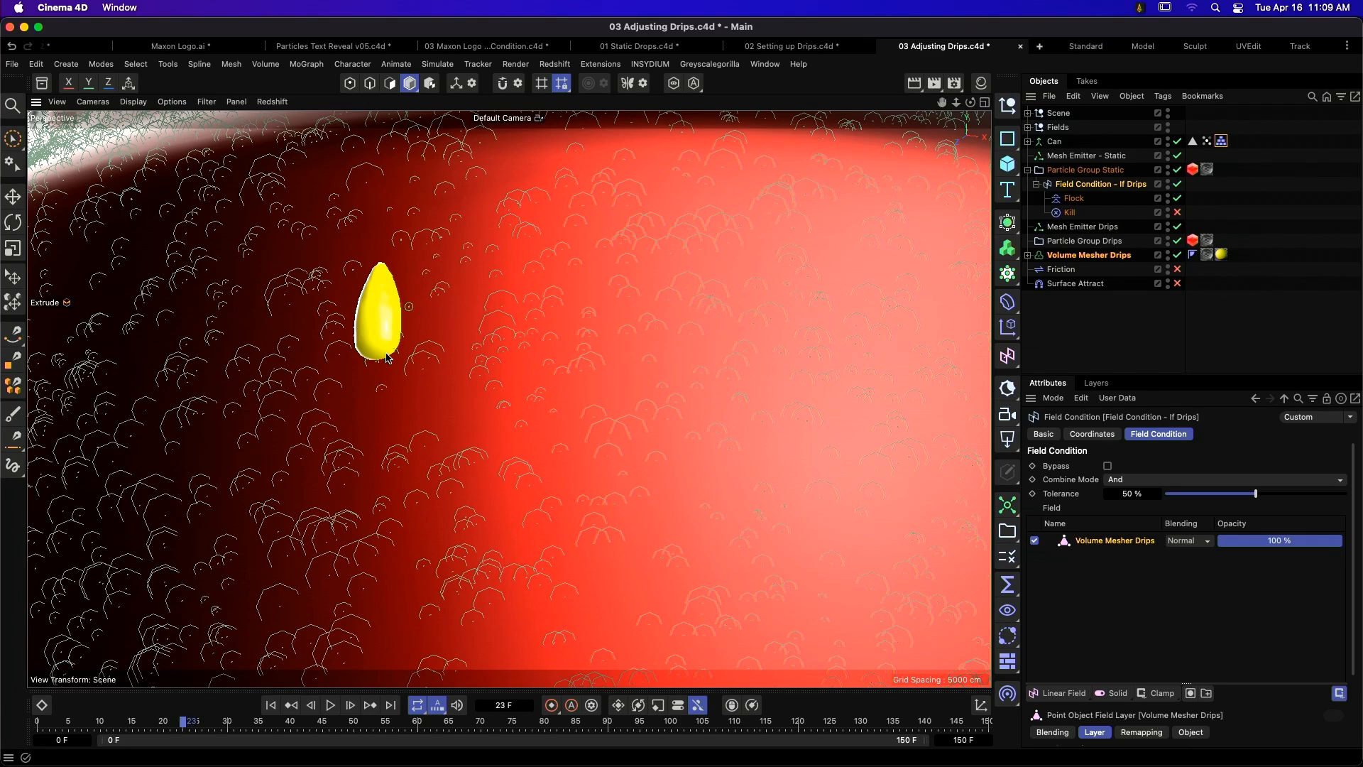
left_click(331, 705)
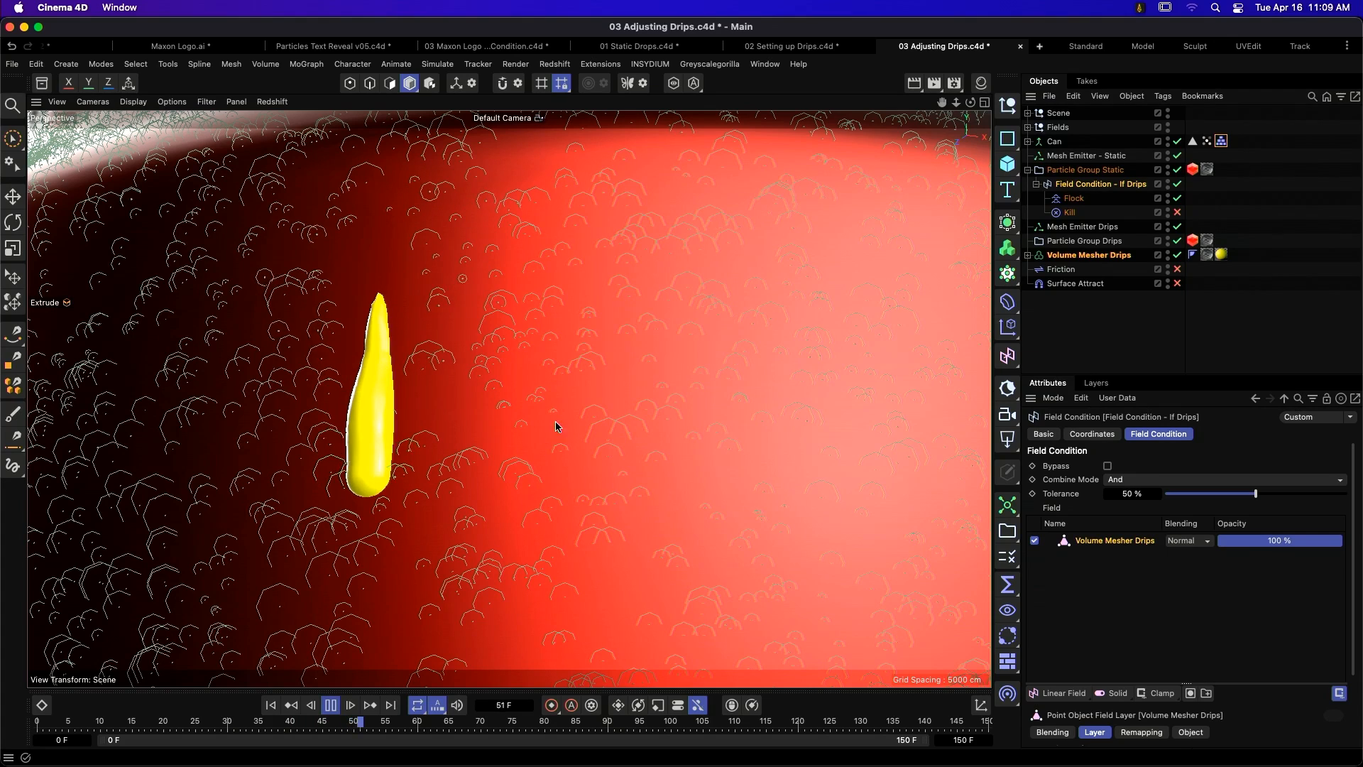
- Stop the animation and enable the Friction modifier
key("F8")
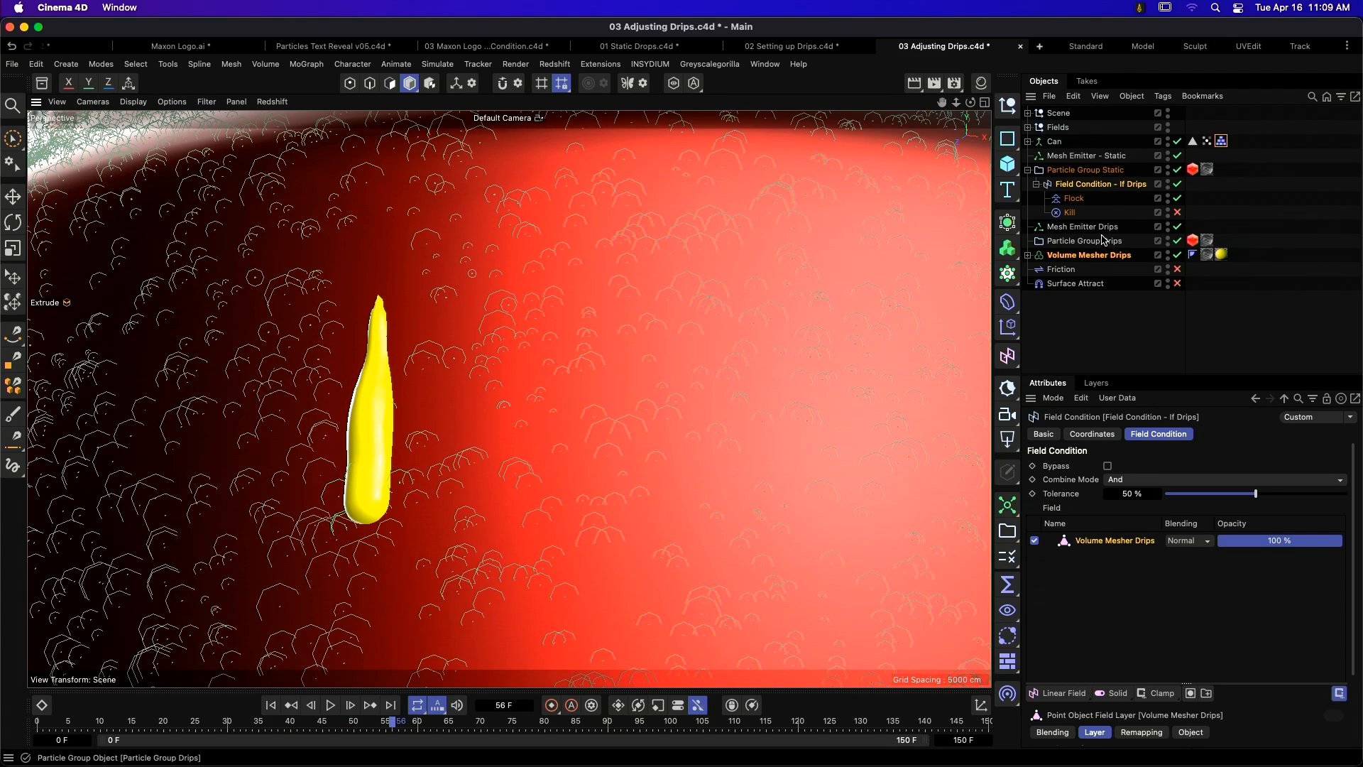
left_click(1061, 269)
left_click(1178, 269)
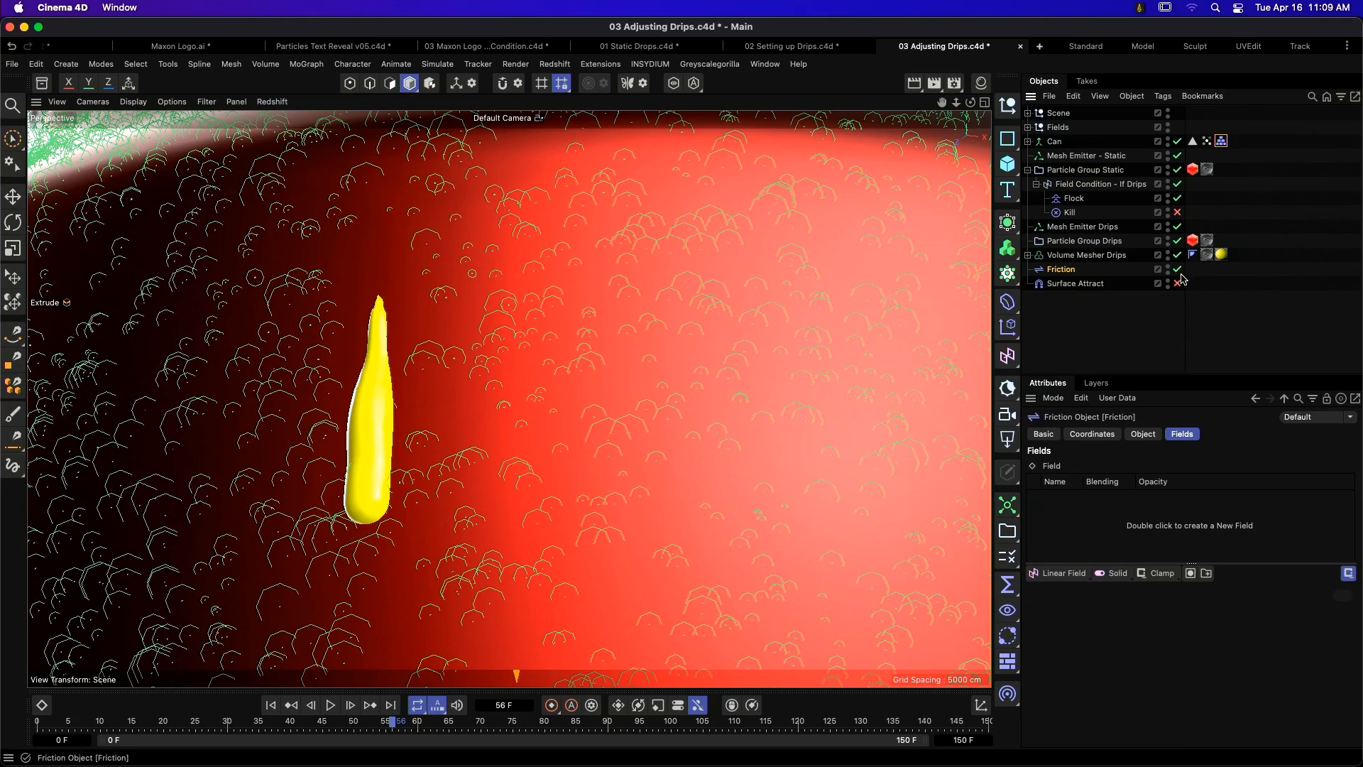
- Enable the Surface Attract modifier and show its attraction settings
scroll(601, 332, "down", 12)
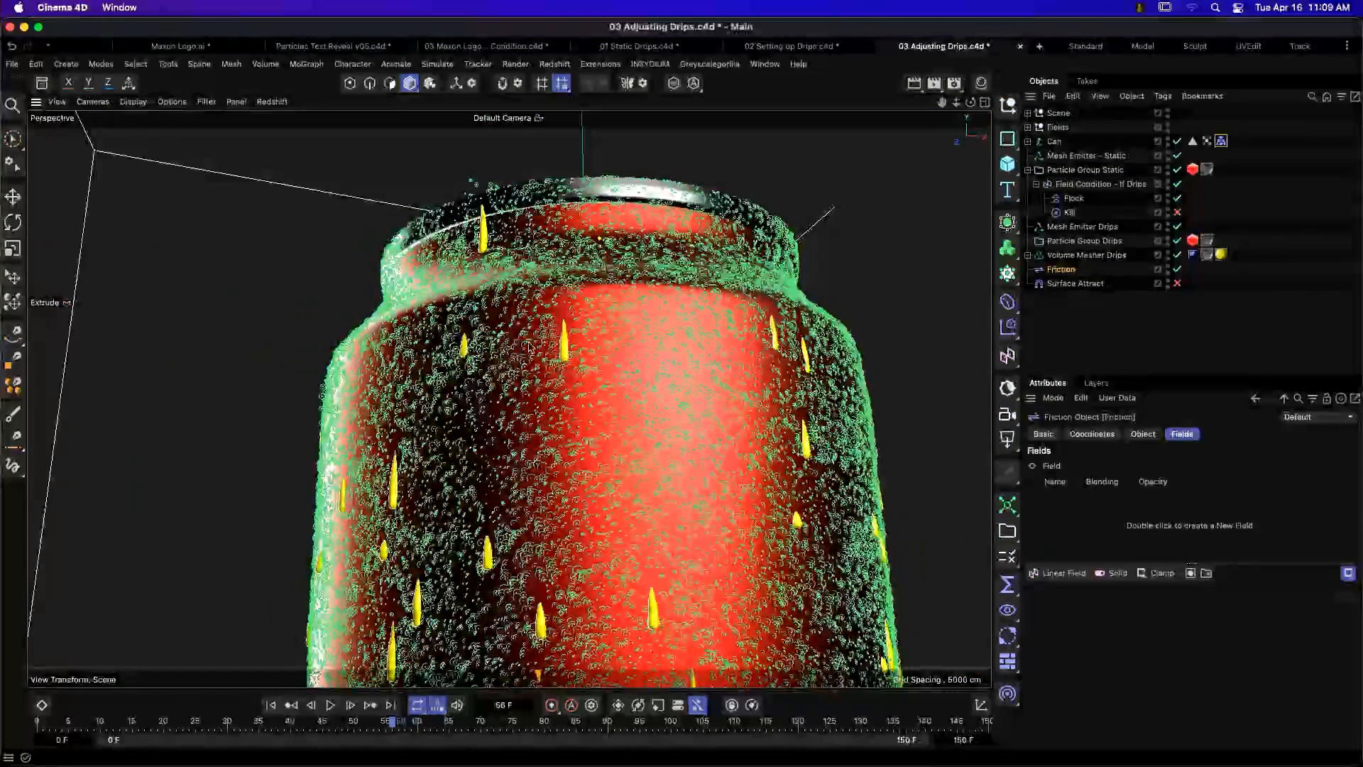
scroll(476, 195, "up", 8)
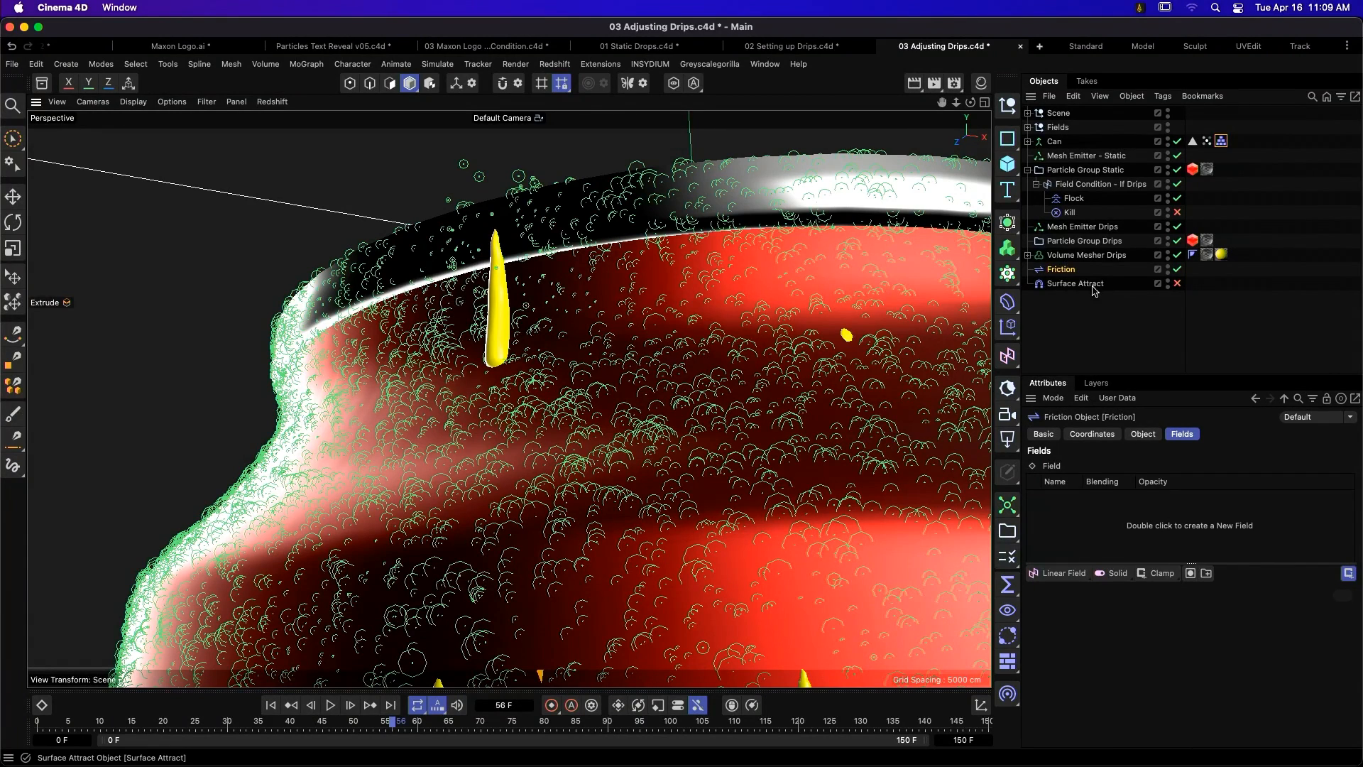
left_click(1143, 284)
left_click(1178, 283)
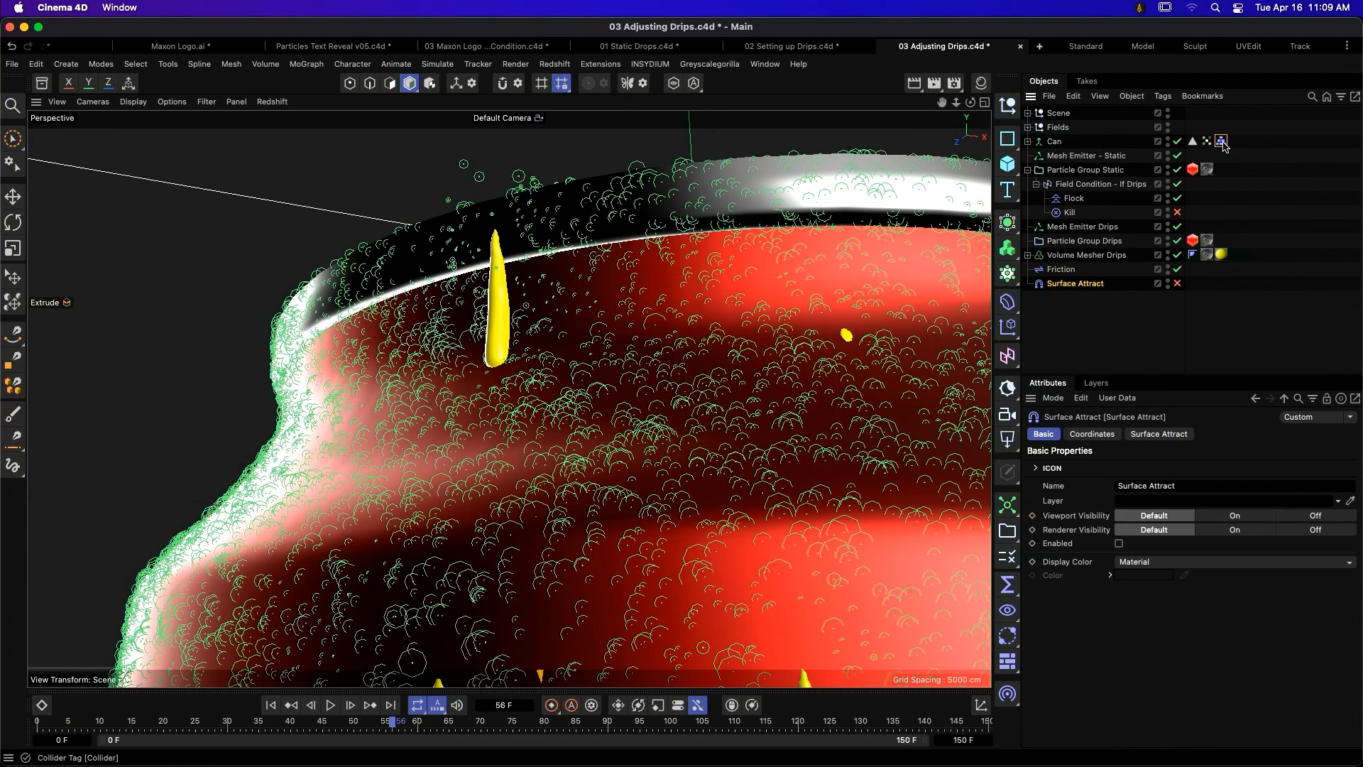
left_click(1178, 284)
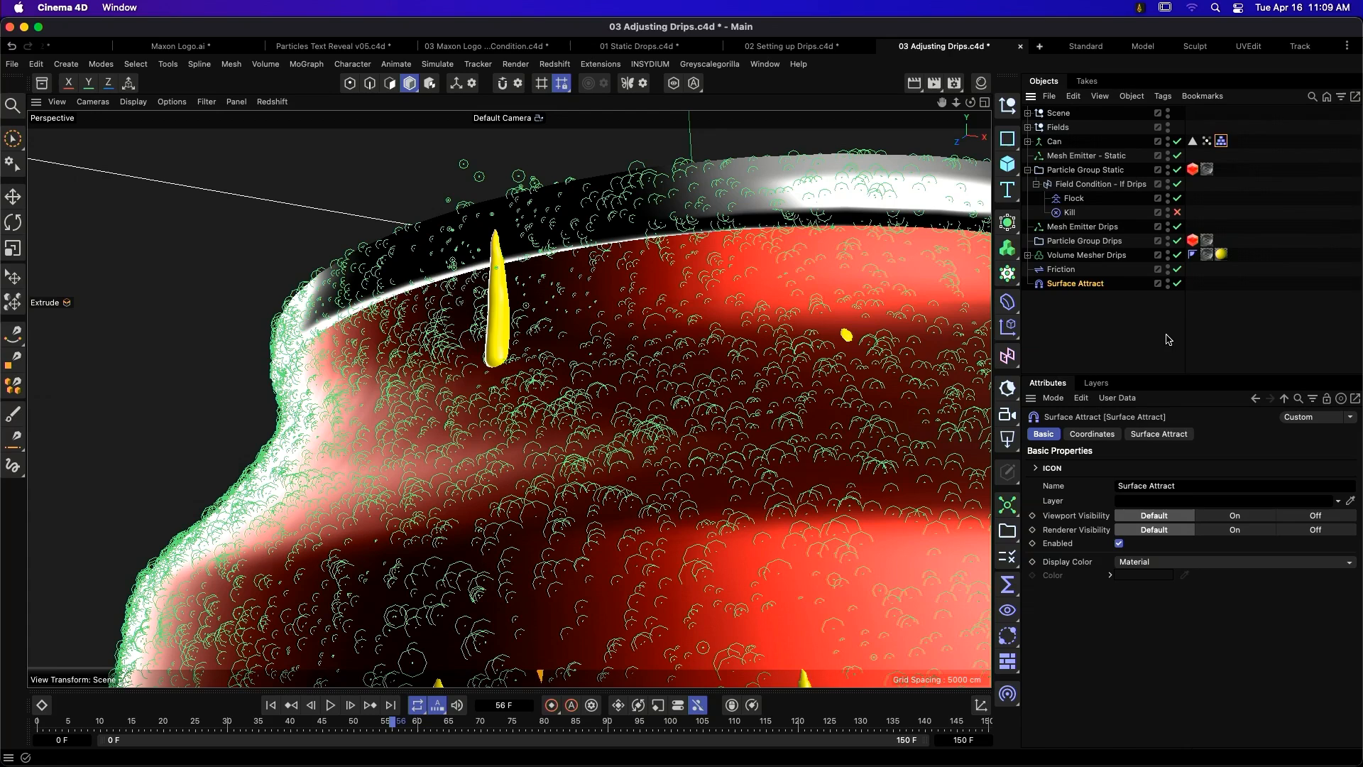
left_click(1160, 434)
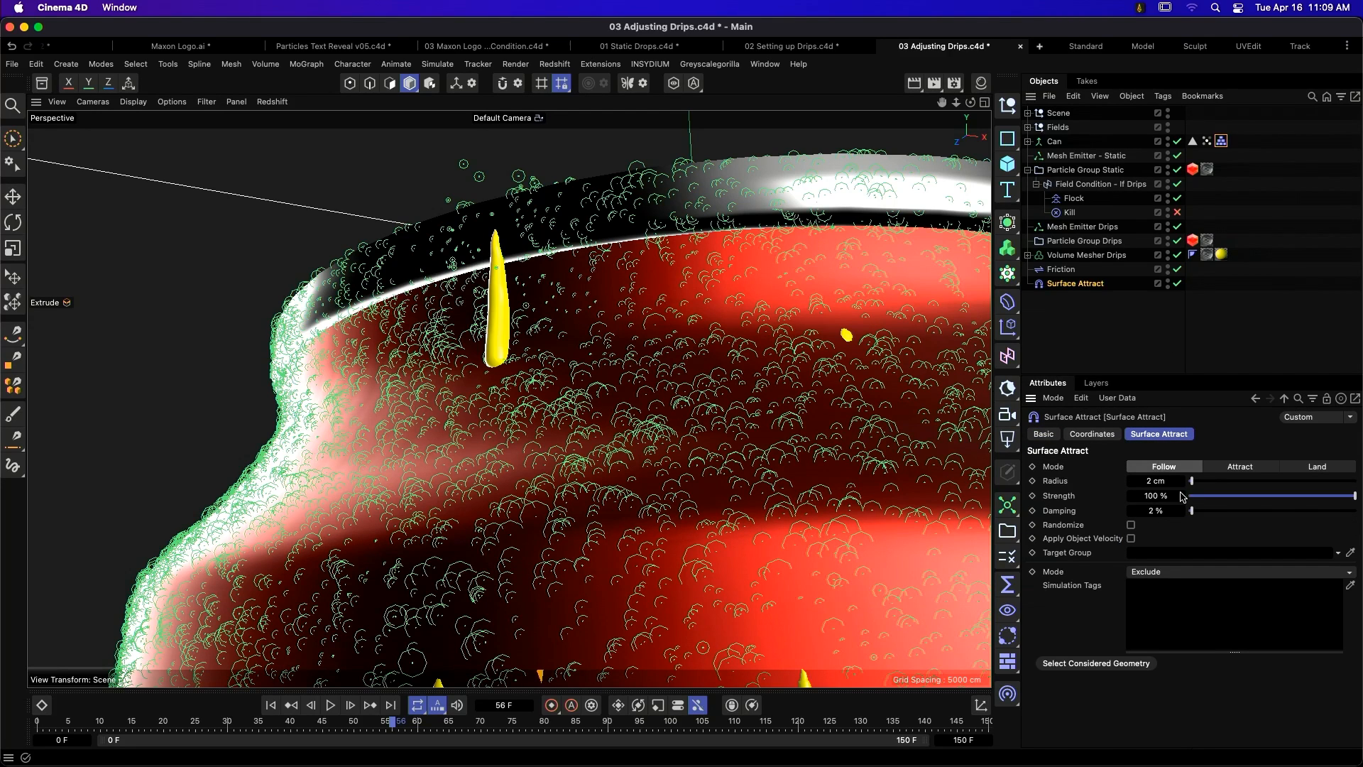
- Play the animation from the first frame to preview how the drips follow the can's rim and shoulder
left_click(270, 705)
left_click(330, 704)
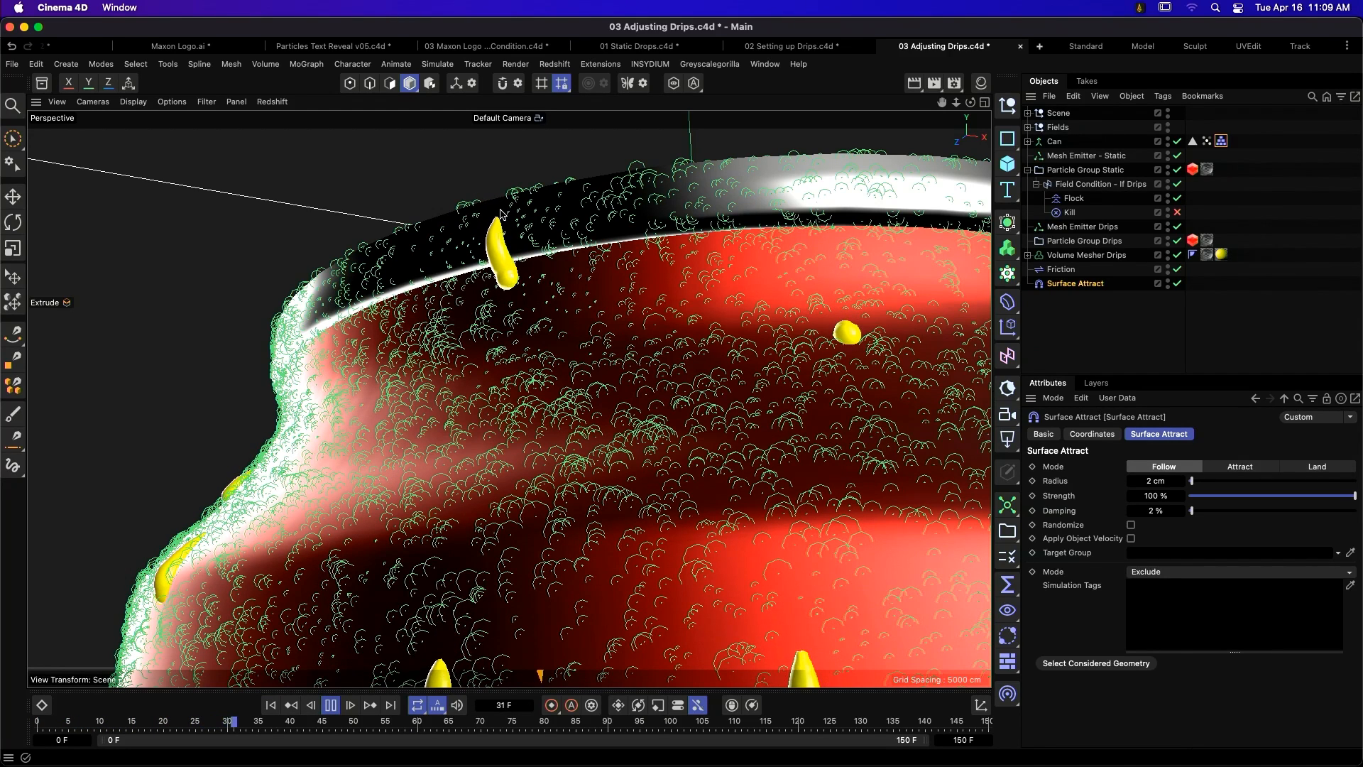
key("F8")
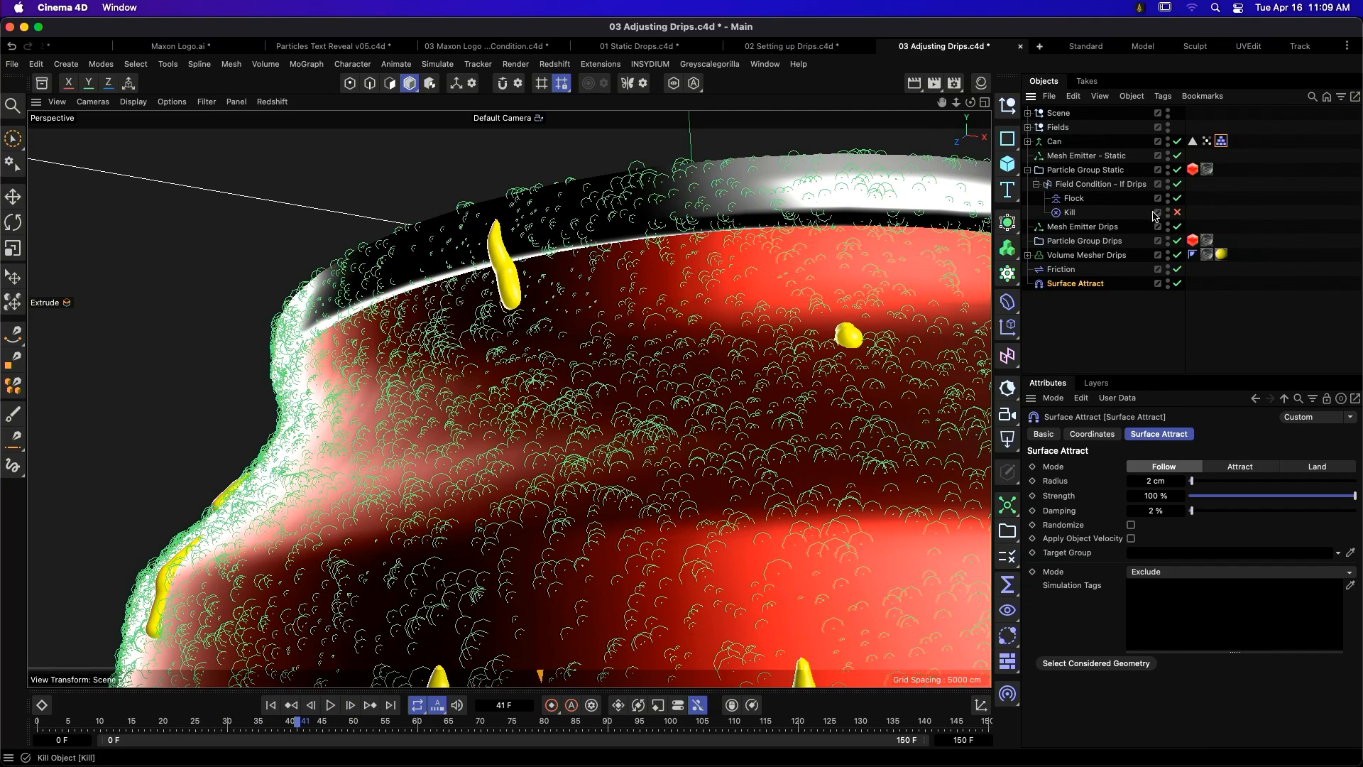
- Enable the Kill modifier under Field Condition - If Drips and preview the animation, returning the viewport to the RS Camera
left_click(1072, 213)
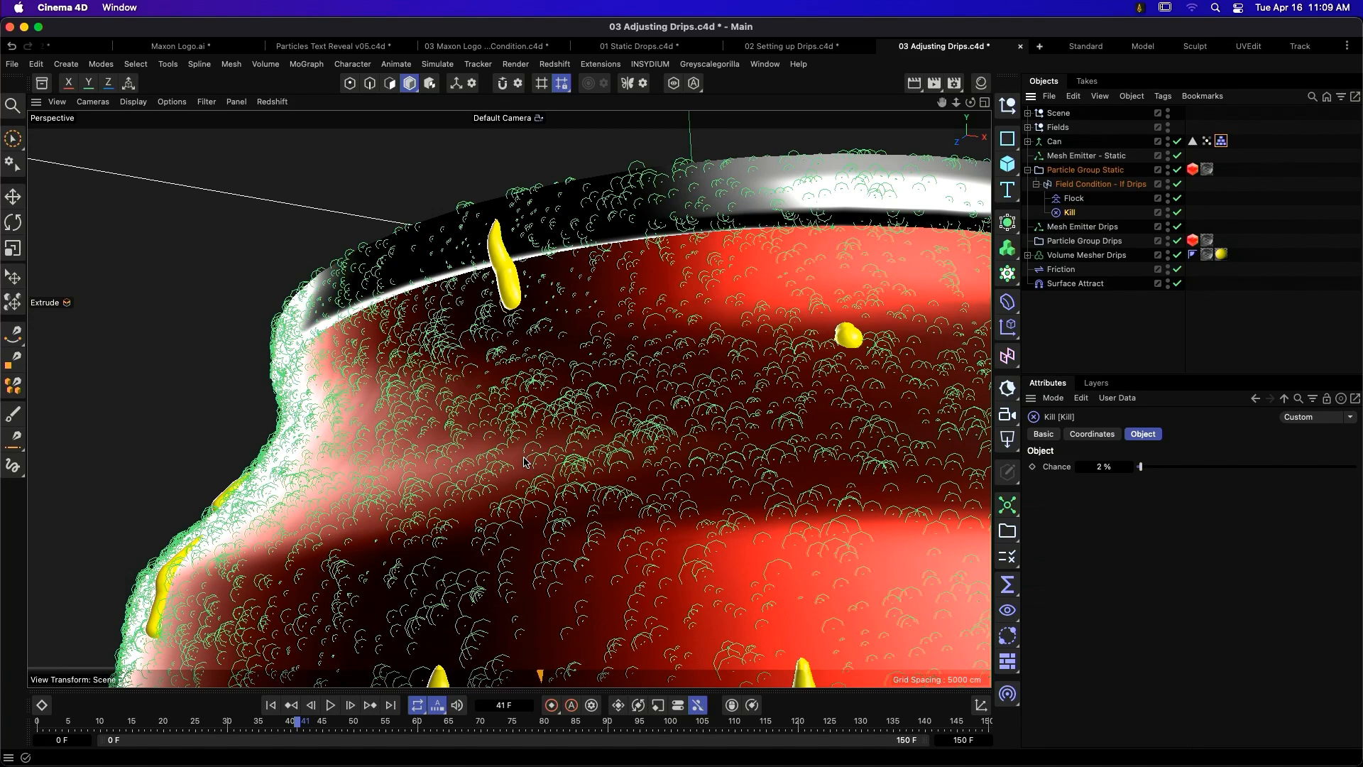
left_click(332, 707)
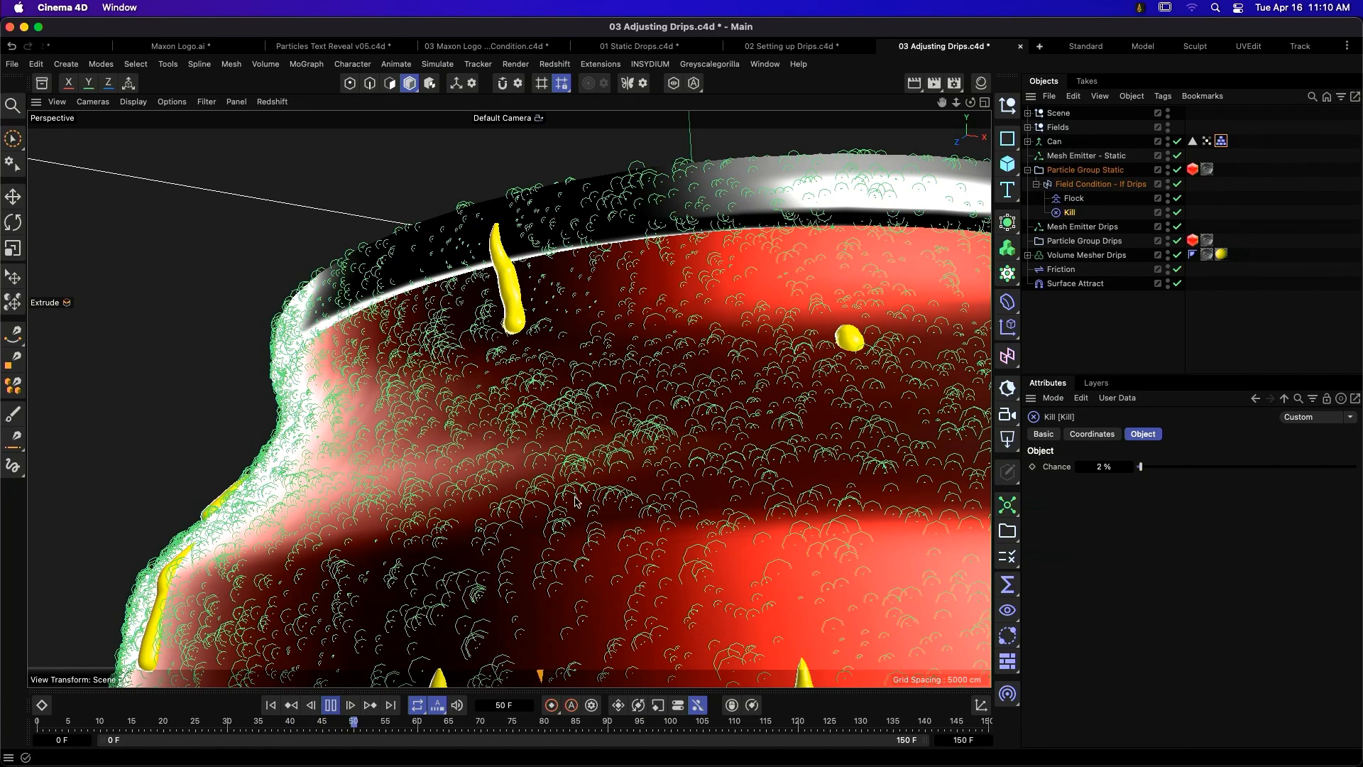
left_click(331, 705)
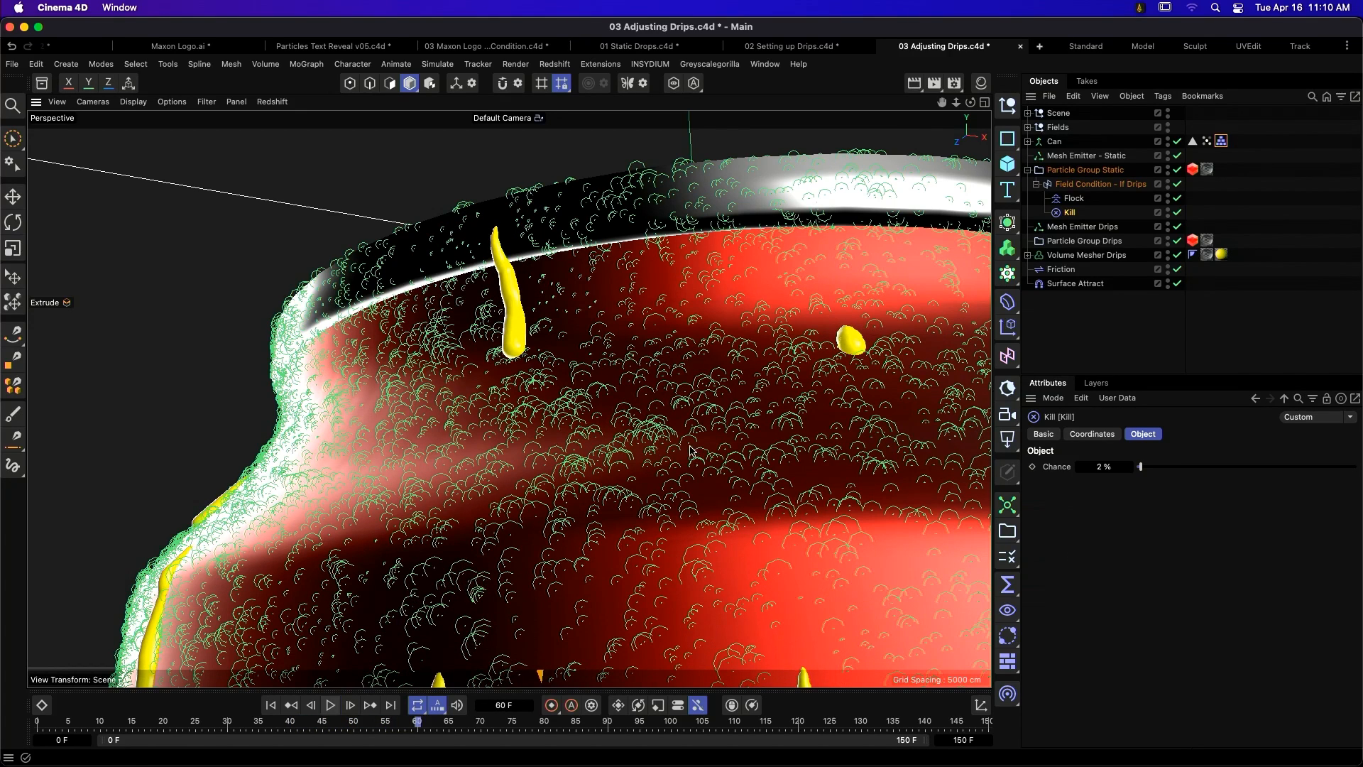
left_click(526, 119)
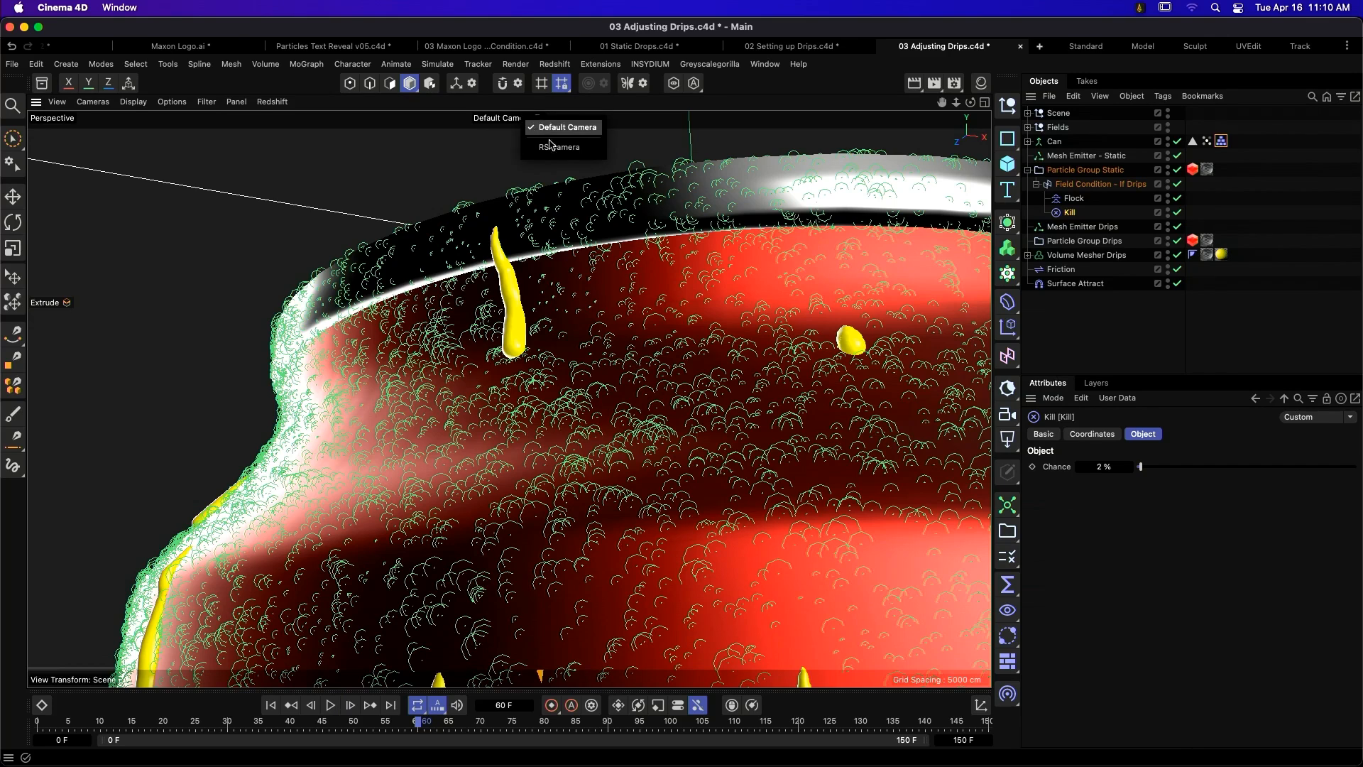
left_click(552, 144)
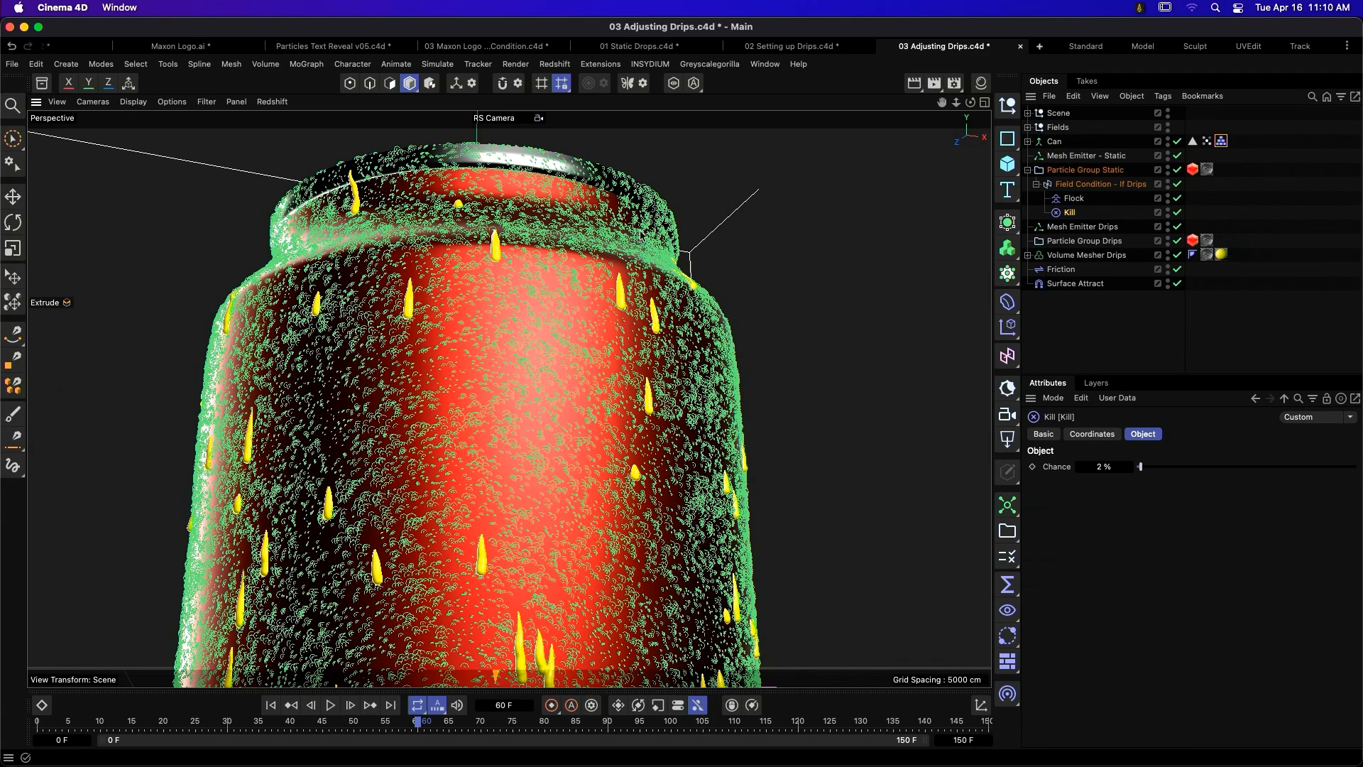
- Open 04 Growing.c4d from the 02 Condensation folder in Finder and start its animation from the first frame
key("super+Tab")
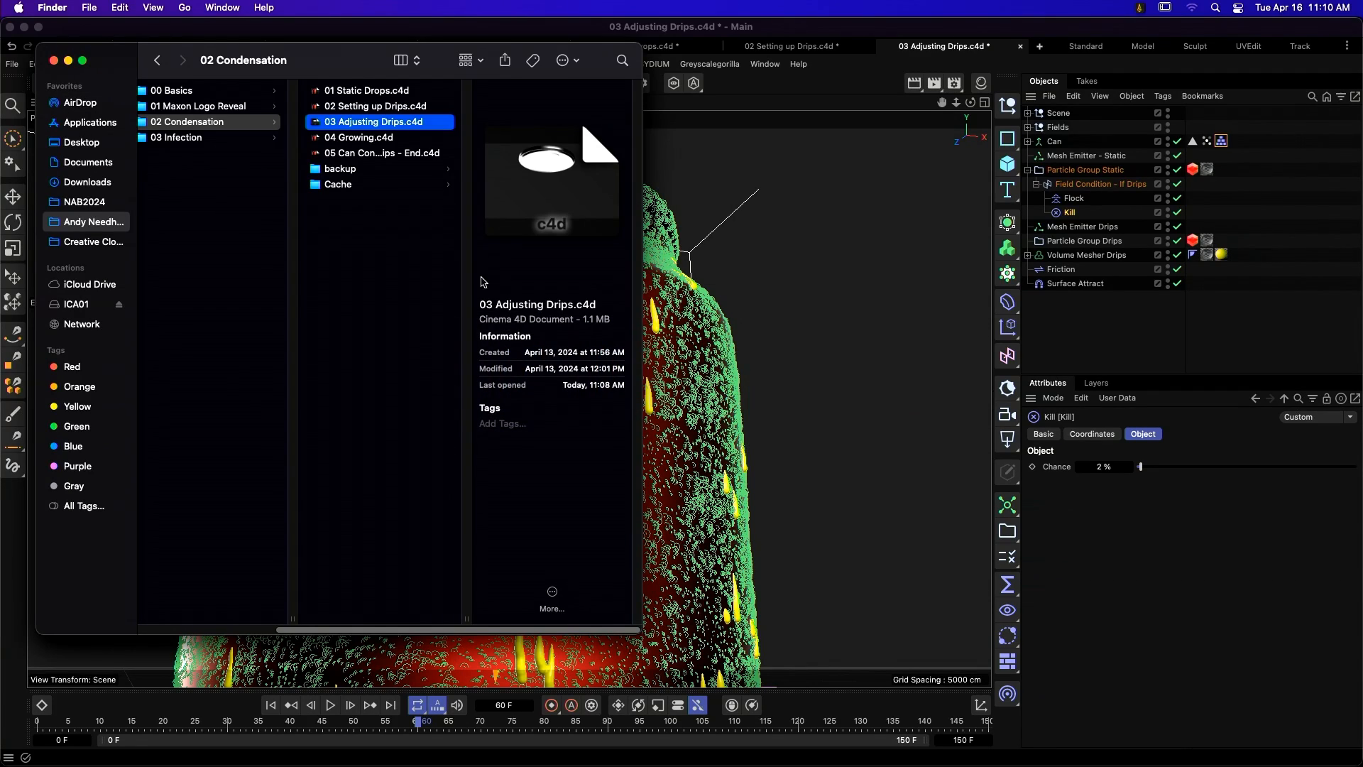
double_click(410, 140)
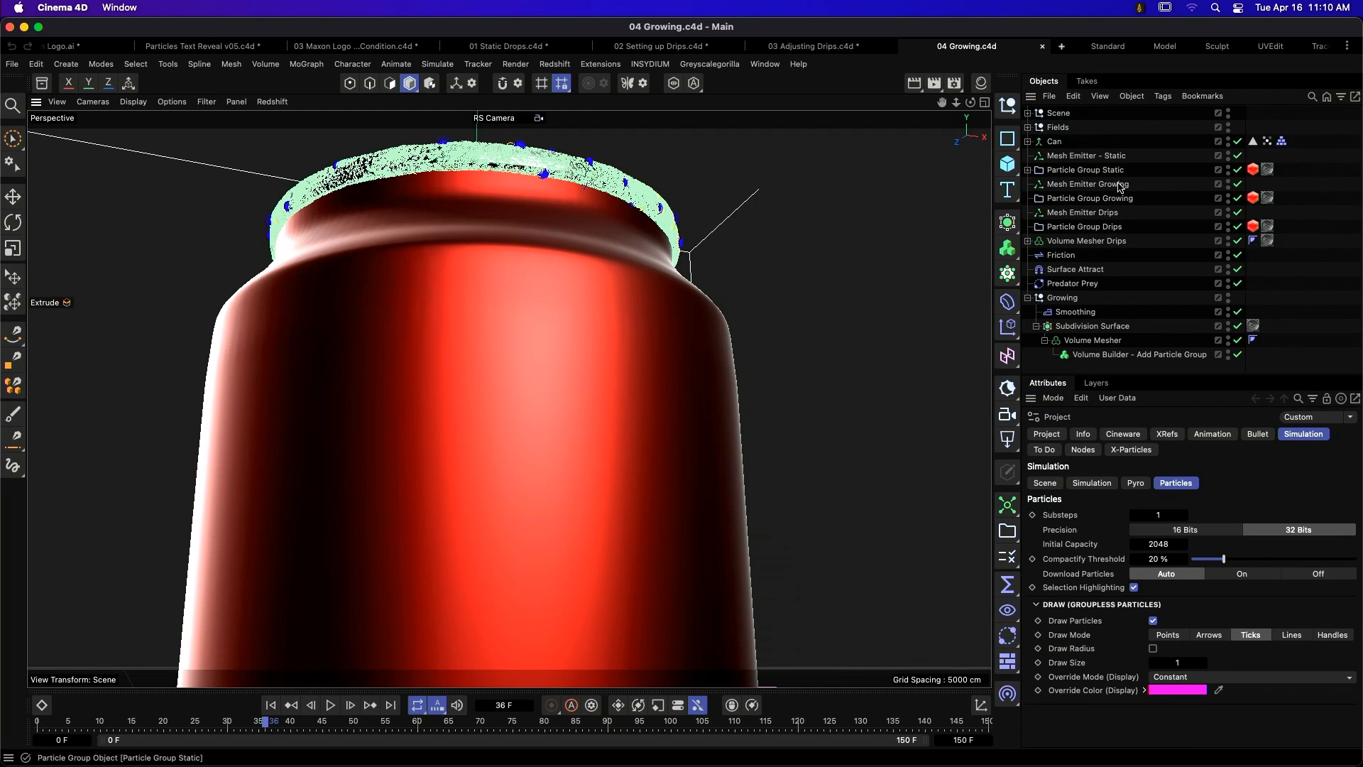
left_click(270, 705)
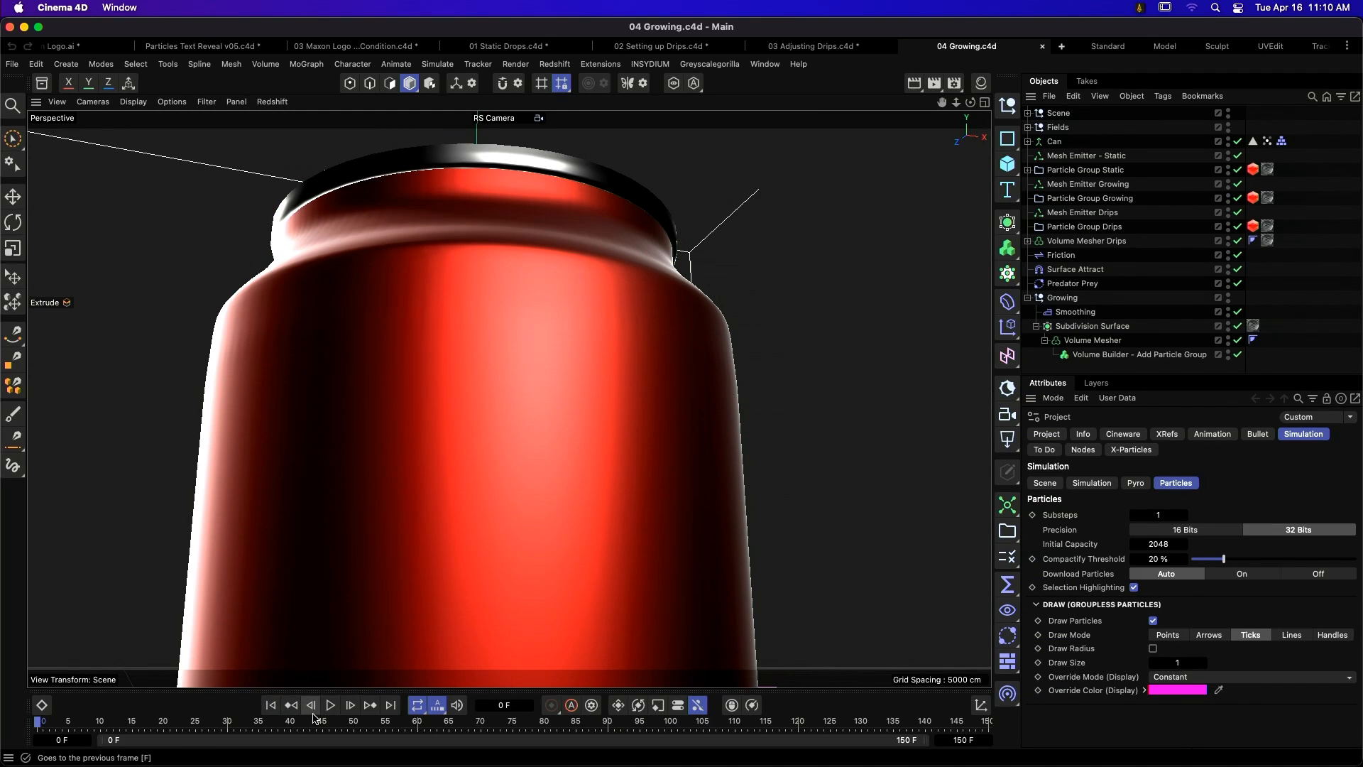
left_click(331, 715)
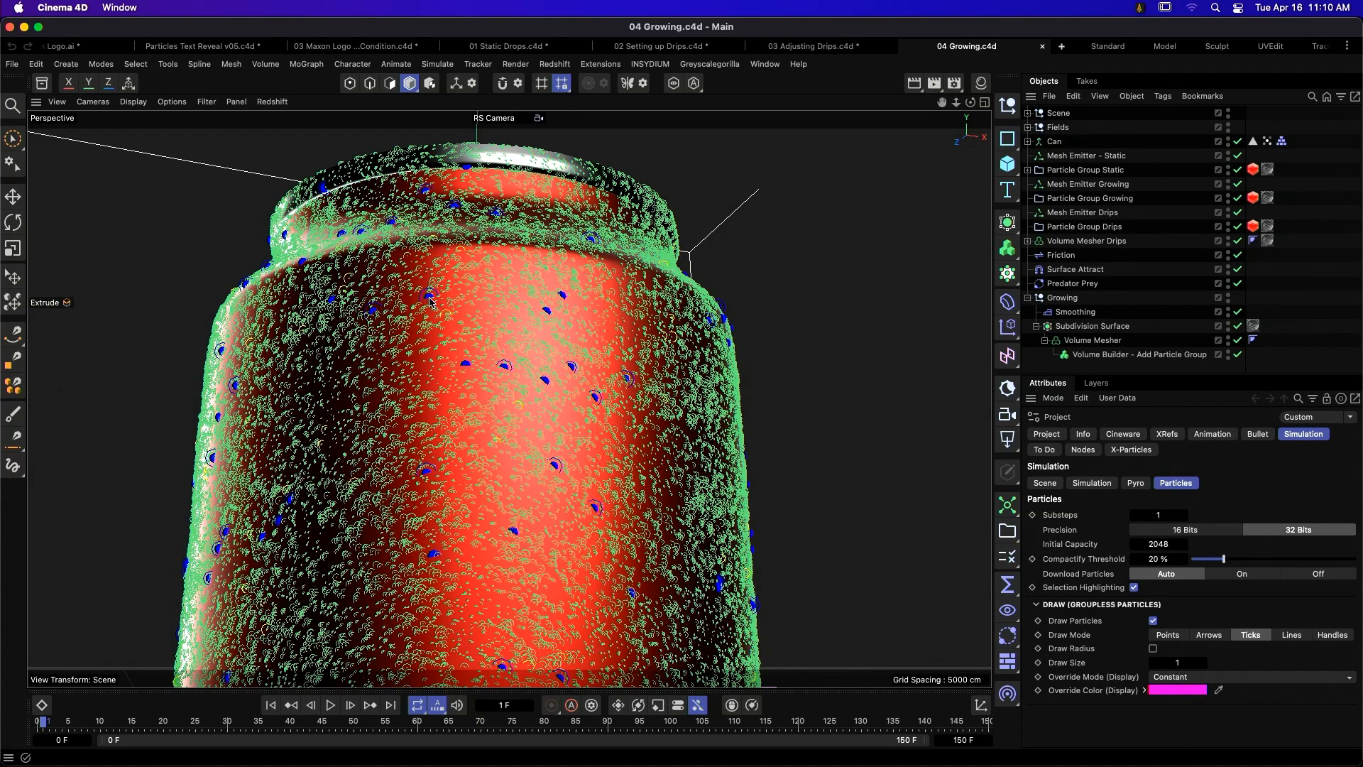
- Examine the Predator Prey modifier's settings and play the animation to preview its effect on the growing droplets
left_click(1086, 285)
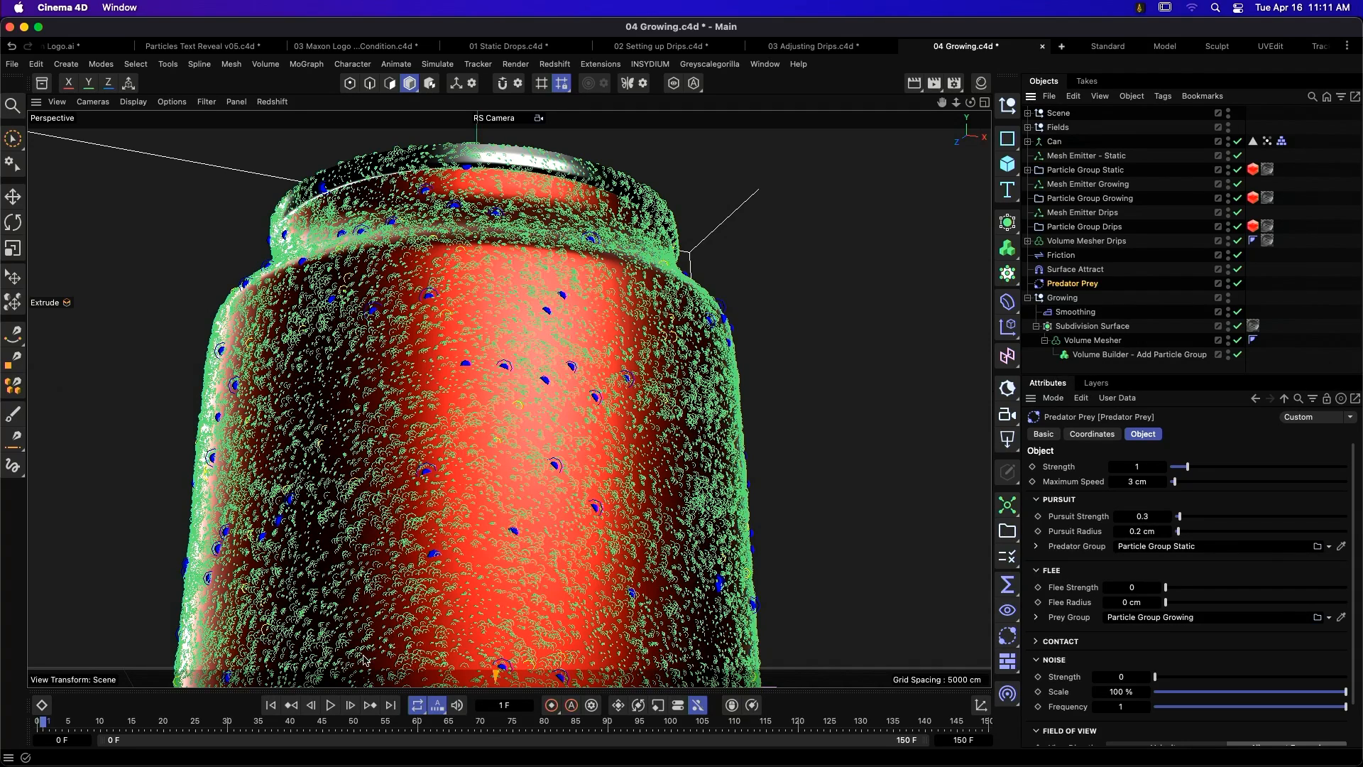
left_click(331, 706)
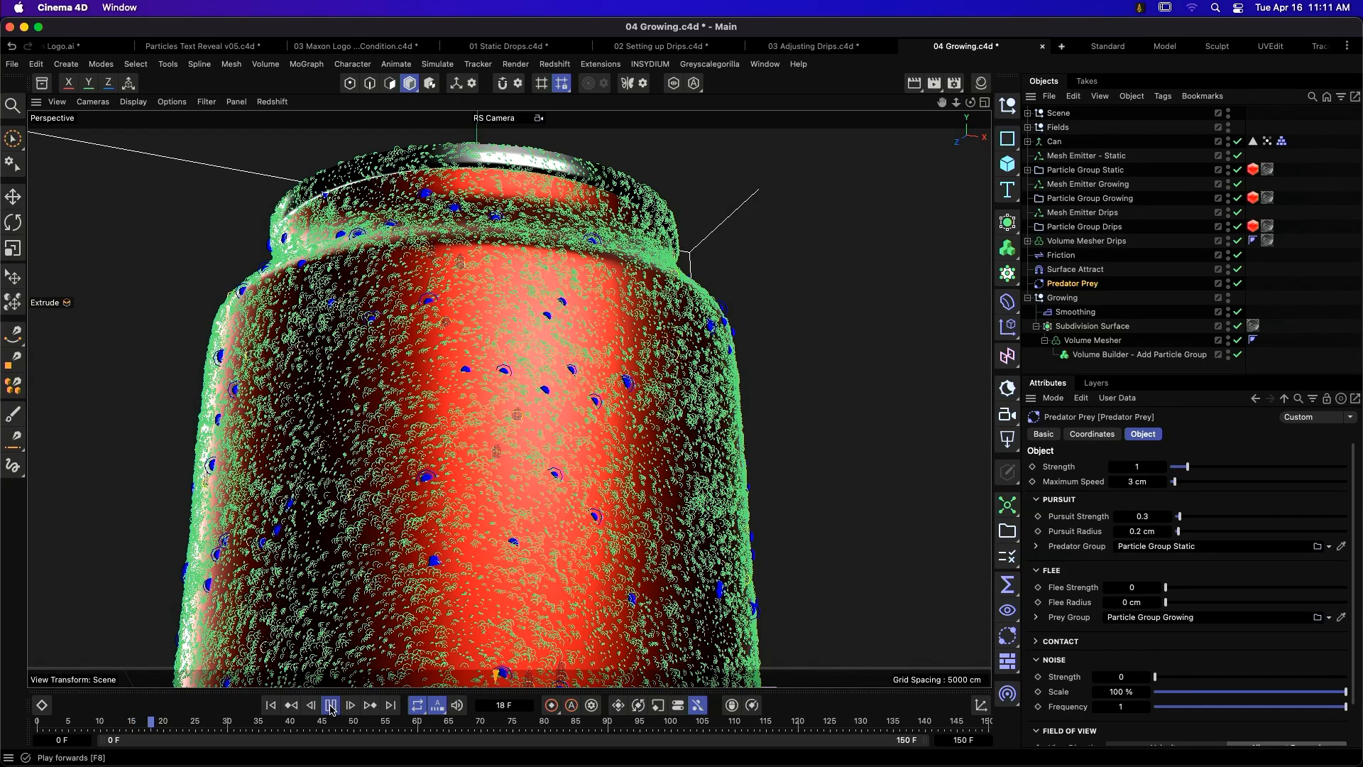
left_click(333, 707)
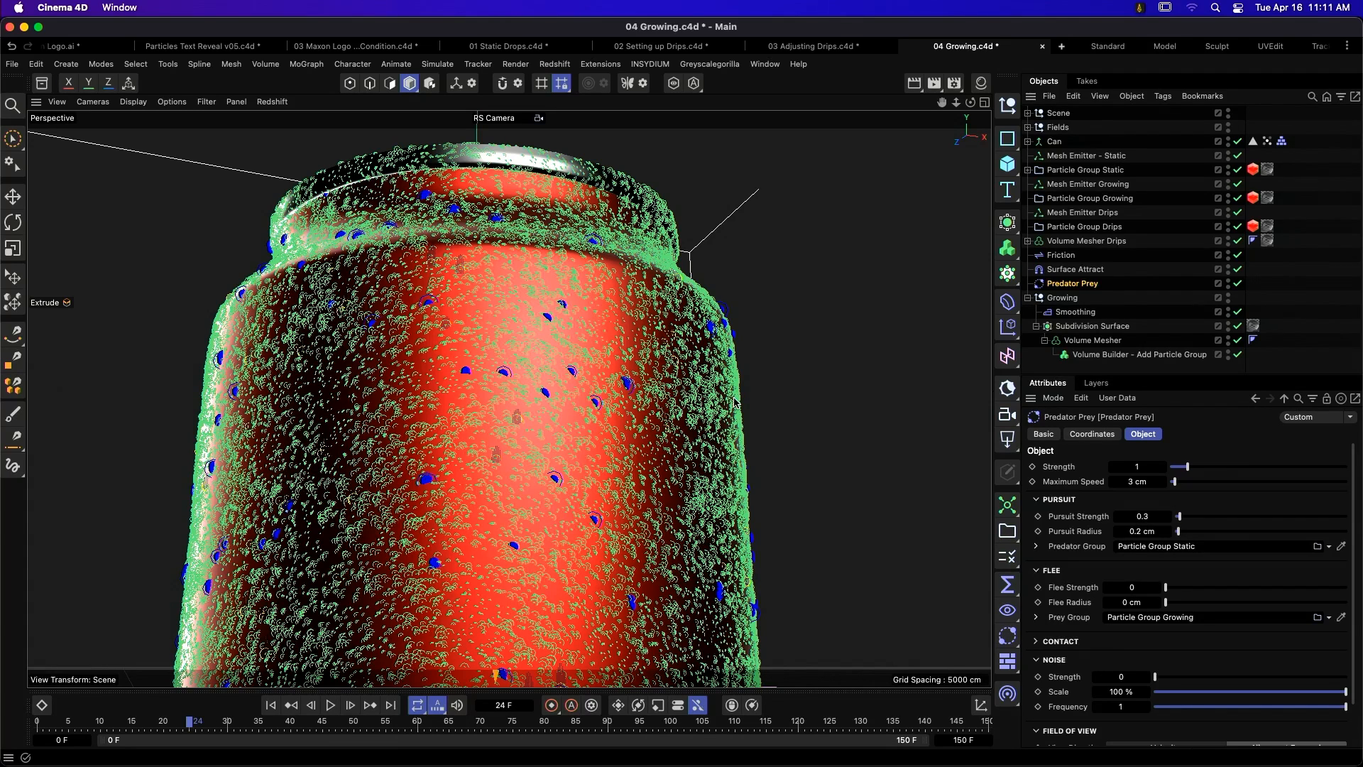
- Add Particle Group Growing to the growing droplets' Volume Builder and inspect the mesh close up through the Default Camera
left_click(1125, 362)
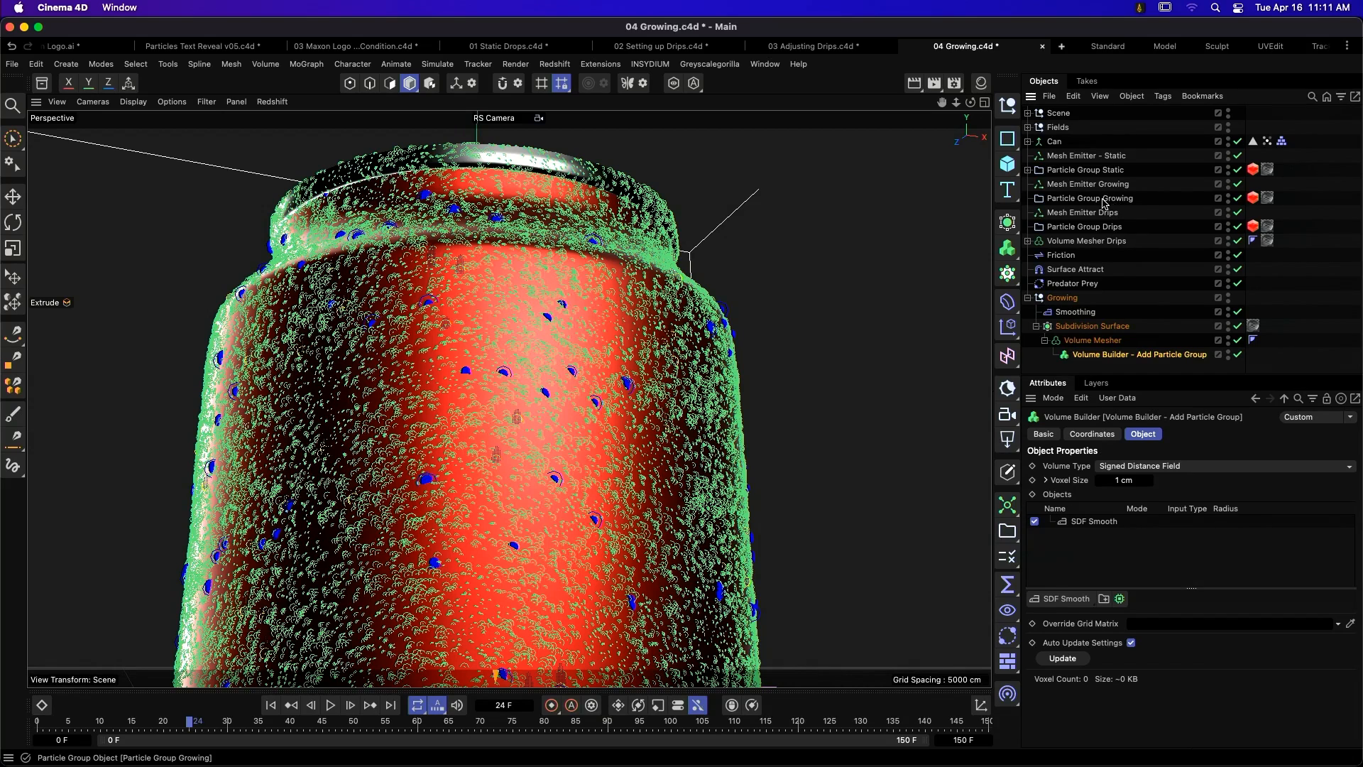
left_click_drag(1105, 204, 1116, 531)
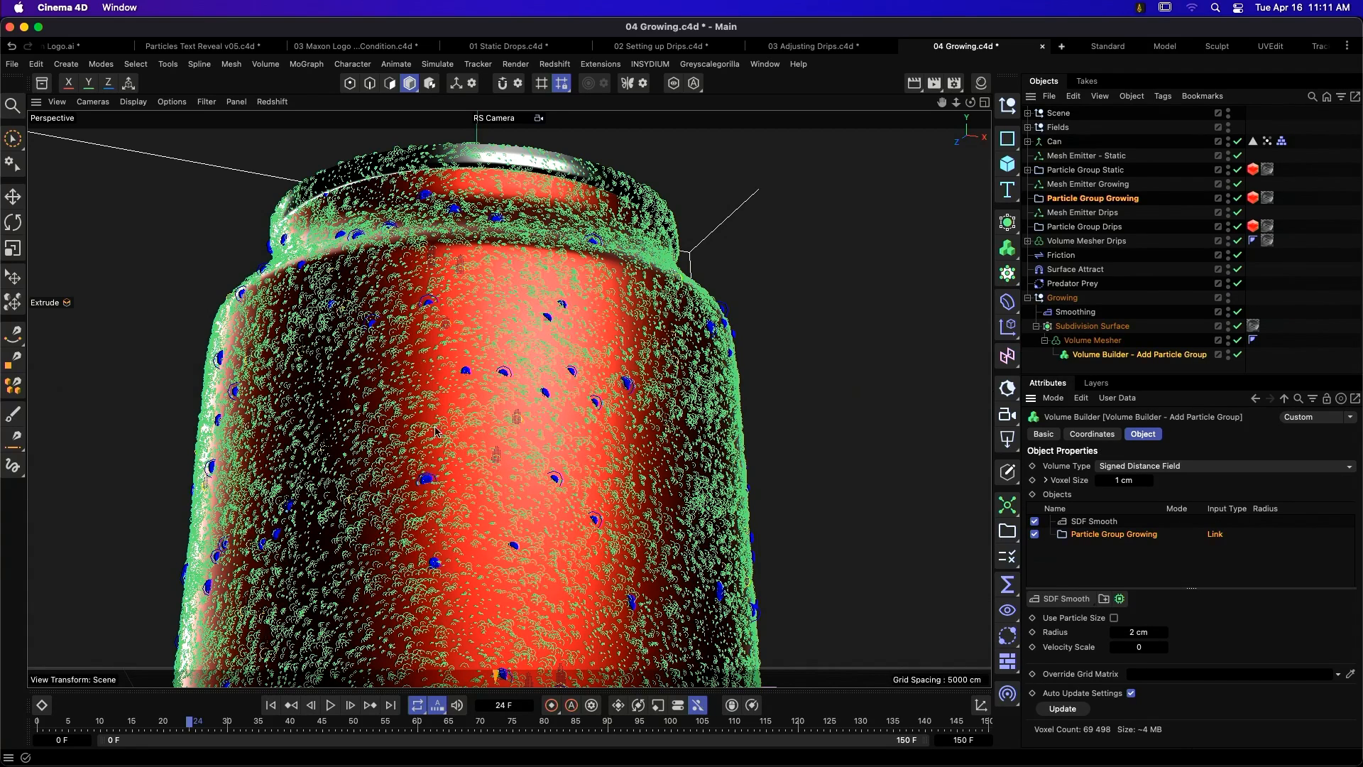
left_click(508, 118)
left_click(541, 132)
scroll(419, 477, "up", 10)
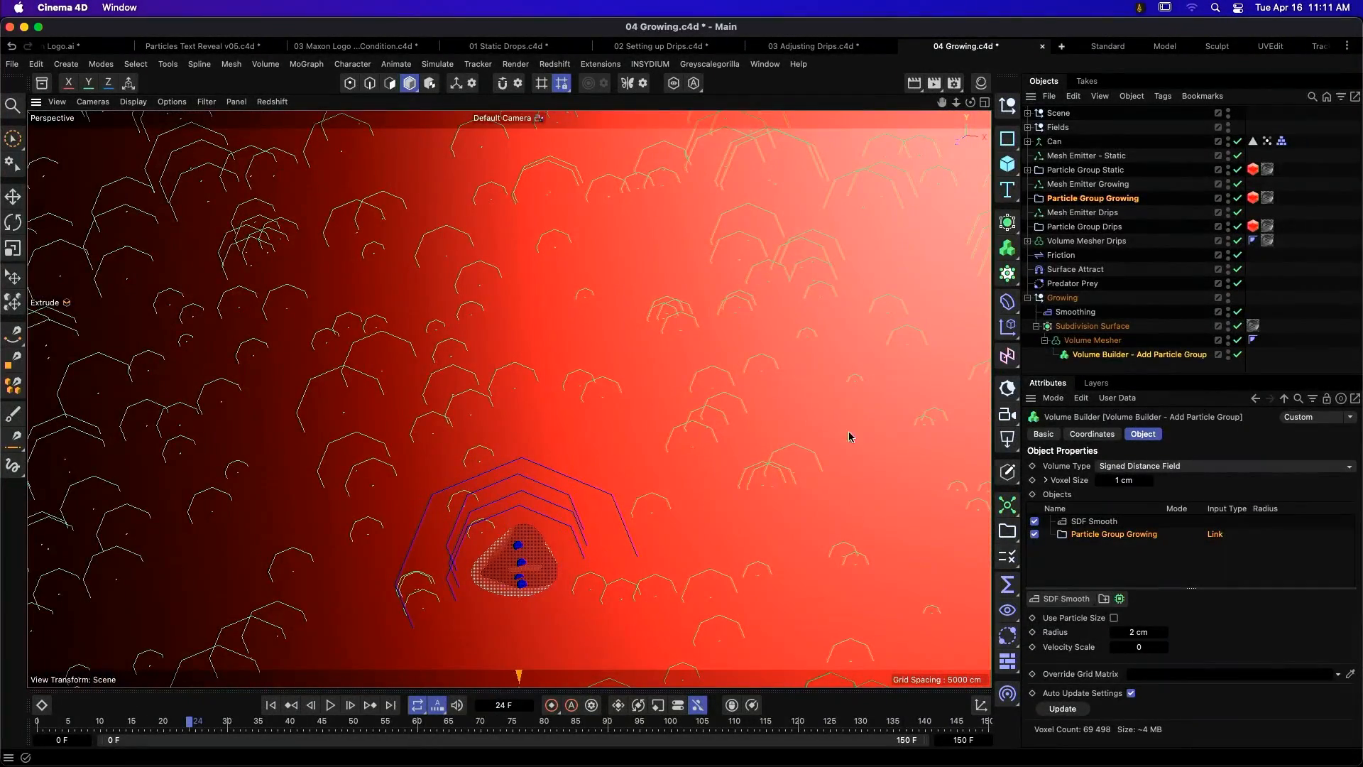
- Set the growing droplets' Volume Mesher Voxel Range Threshold to 29% and play the animation briefly
left_click(1093, 340)
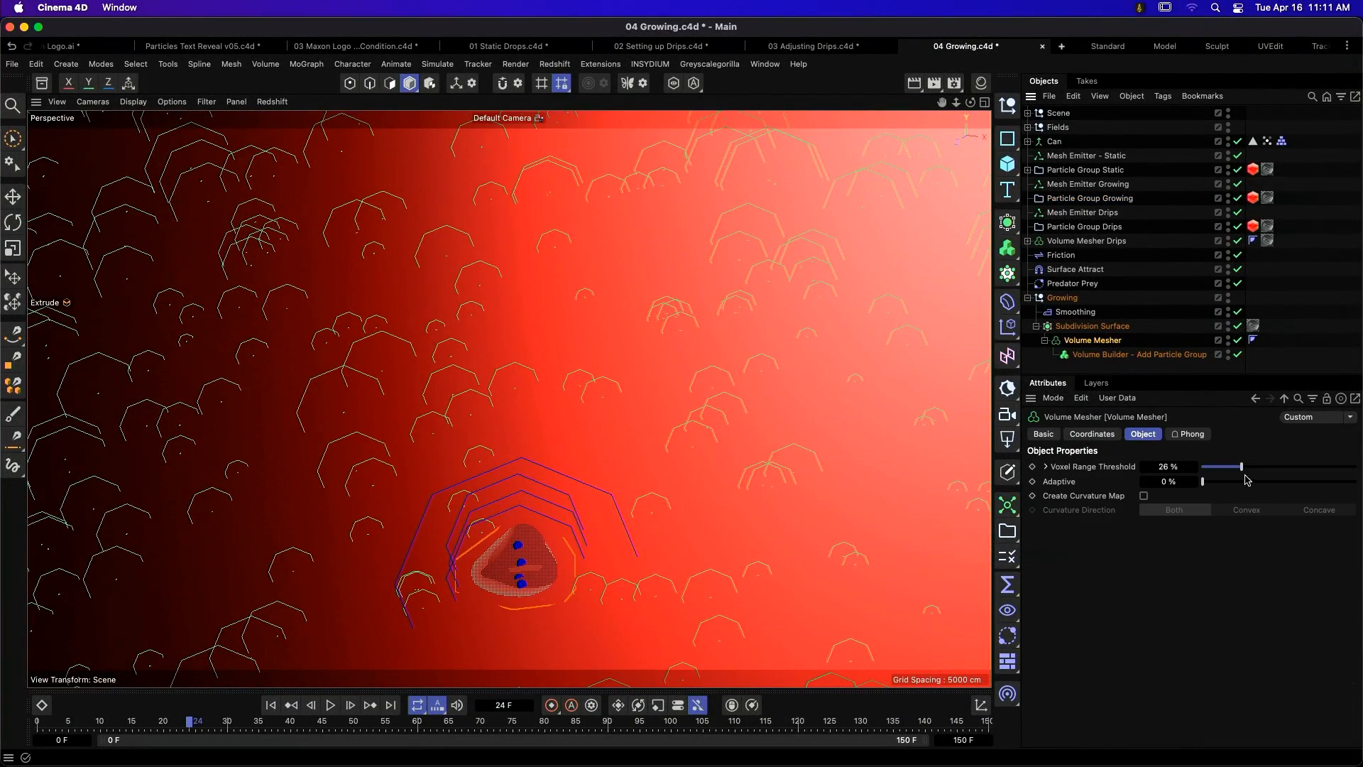
mouse_move(1242, 469)
left_mouse_down()
mouse_move(1302, 468)
mouse_move(1245, 468)
left_mouse_up()
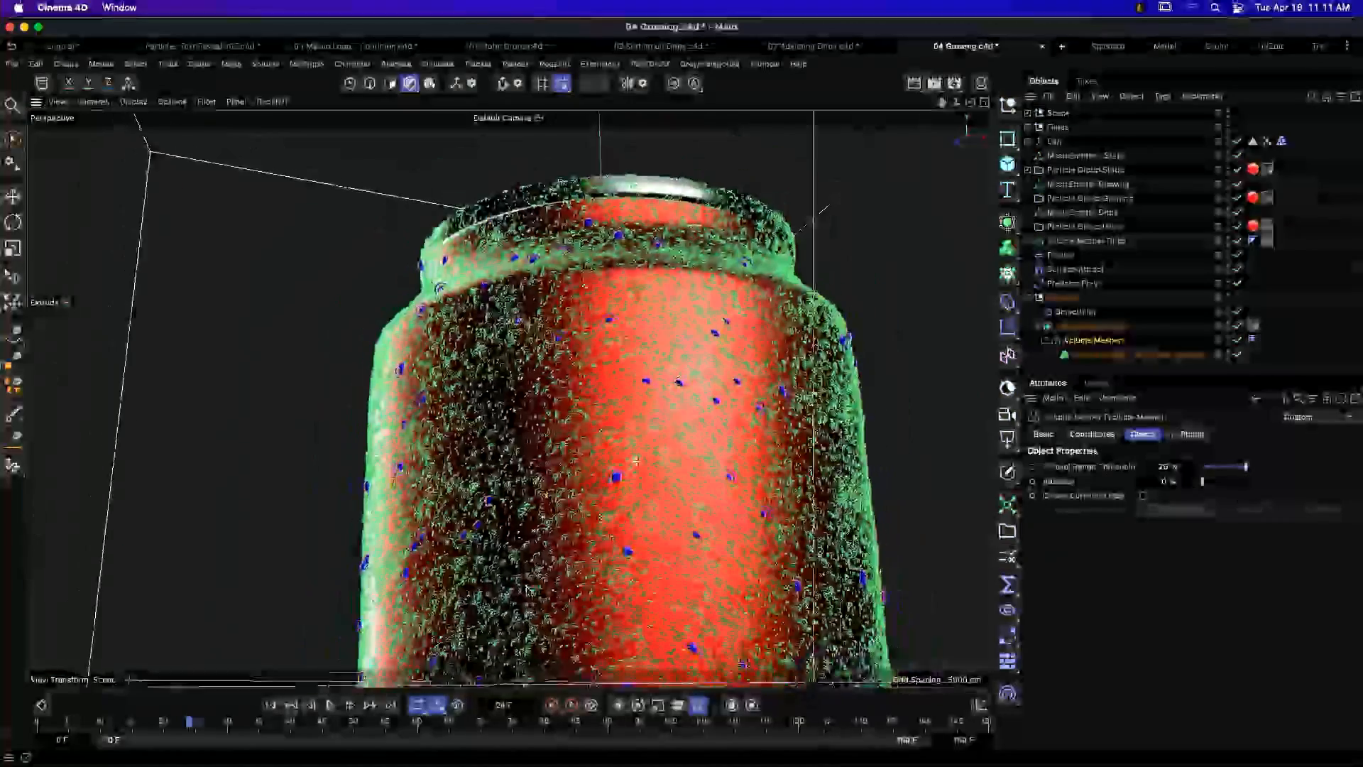
scroll(678, 383, "up", 5)
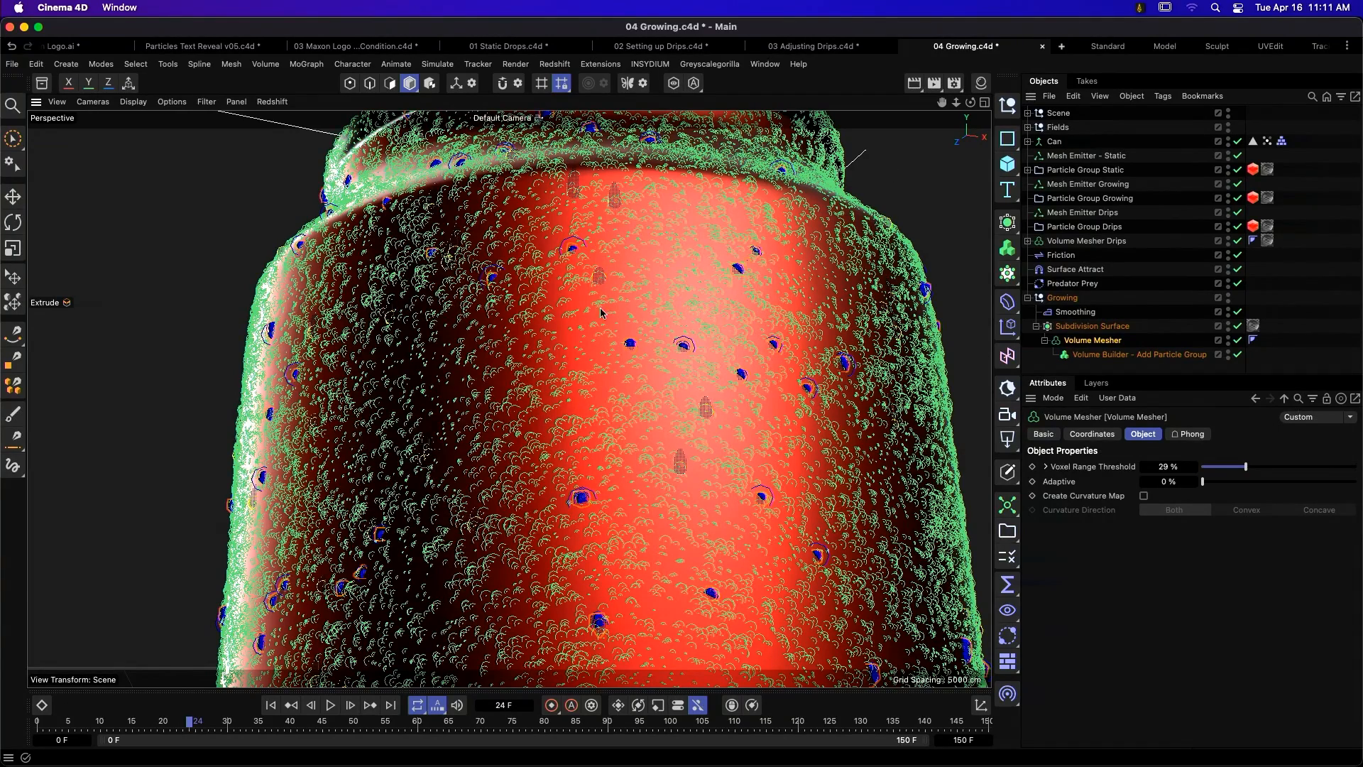
left_click(330, 704)
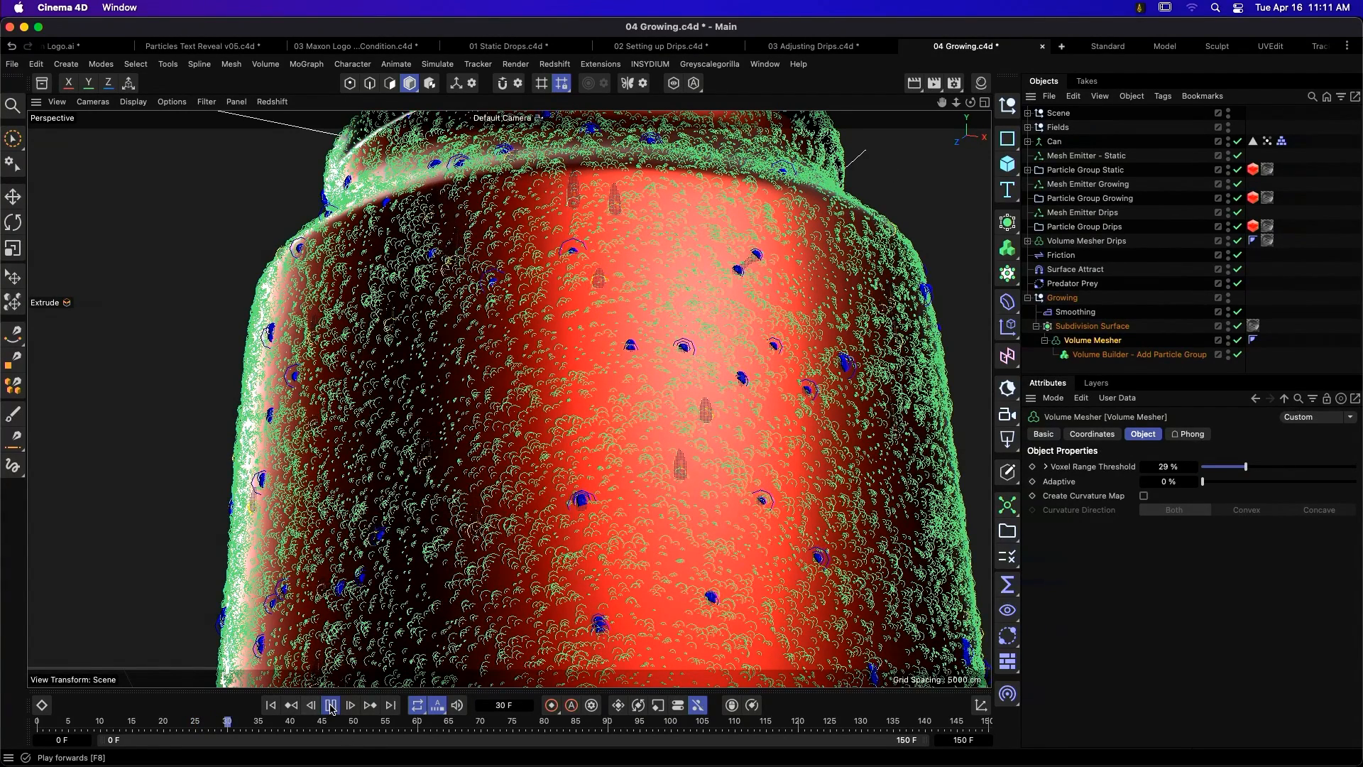
left_click(331, 704)
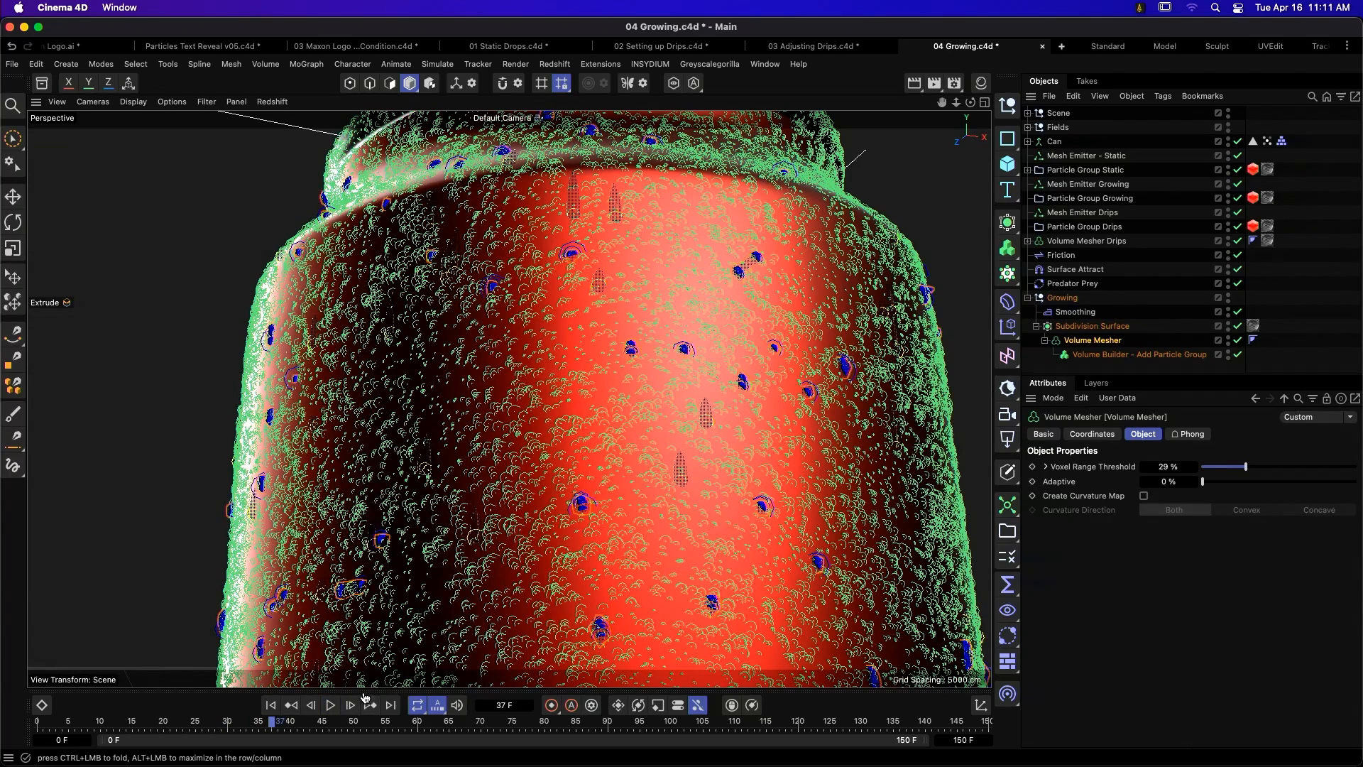
- Open 05 Can Condensation Drips - End.c4d from Finder and play its animation
key("super+Tab")
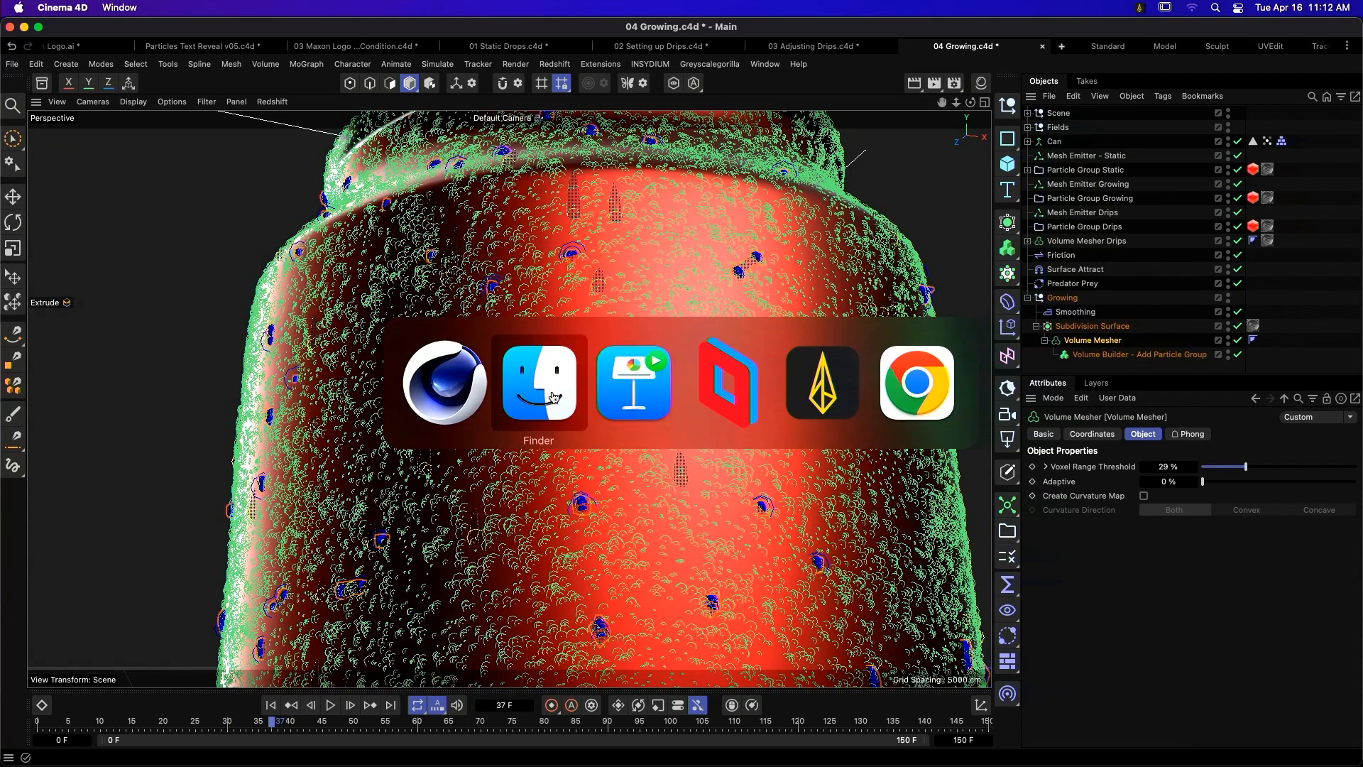
left_click(565, 395)
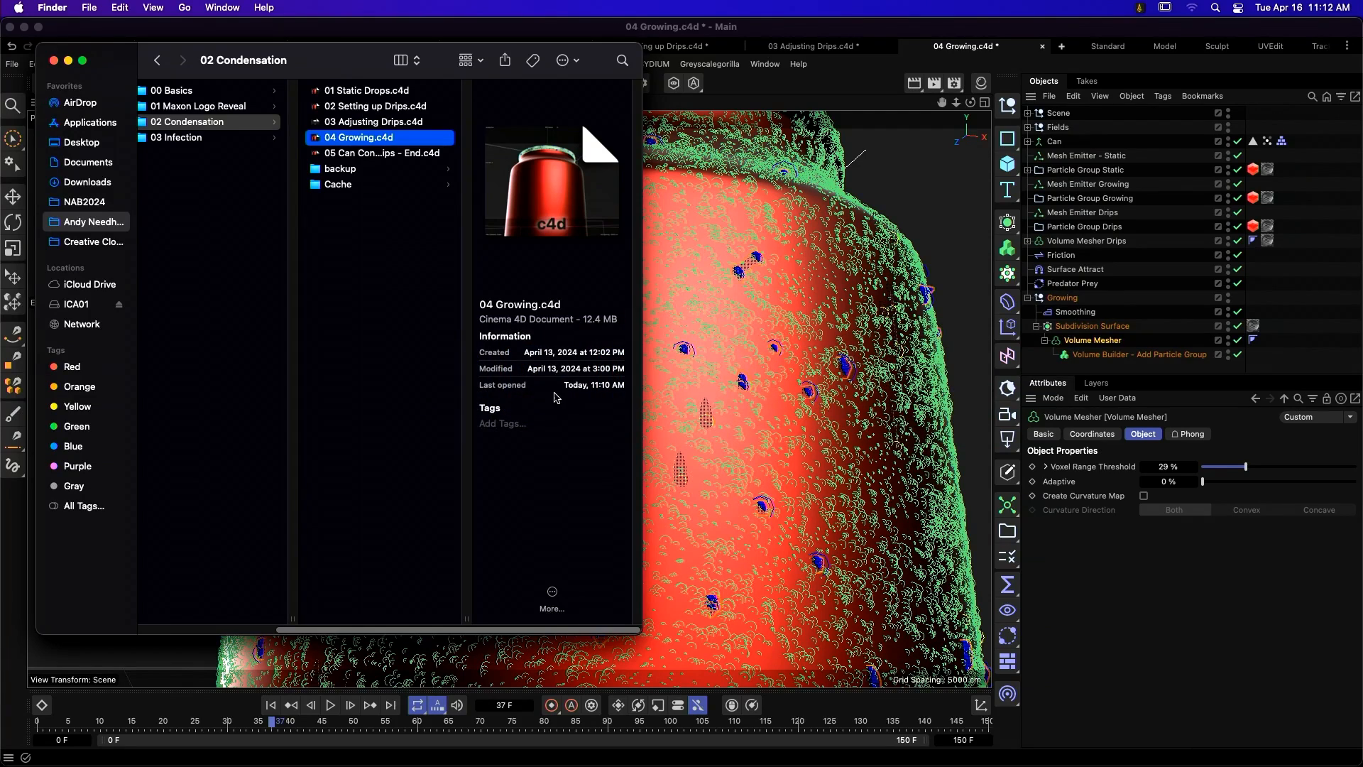
double_click(399, 154)
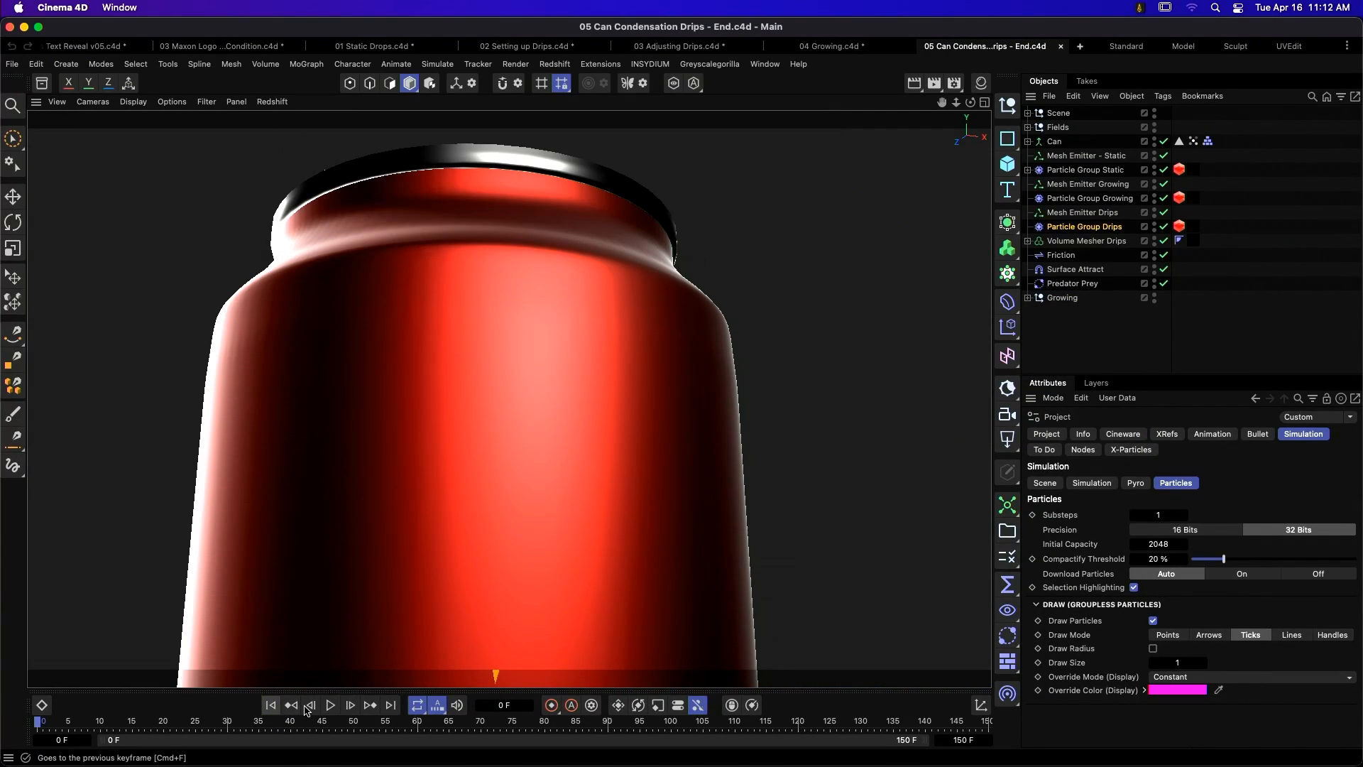
left_click(332, 706)
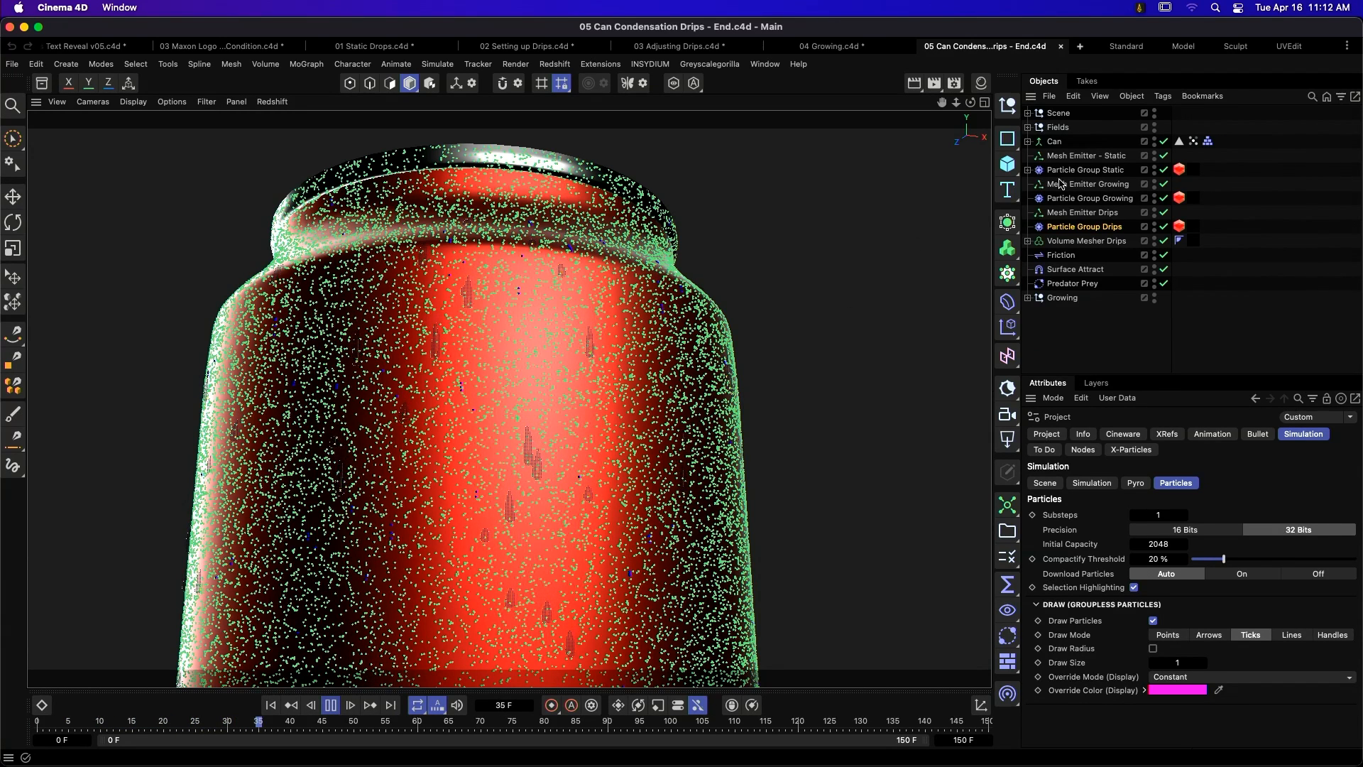
- Examine the static particle group and the Growing object's mesh hierarchy during playback, and stop the animation back at frame 0
left_click(1087, 171)
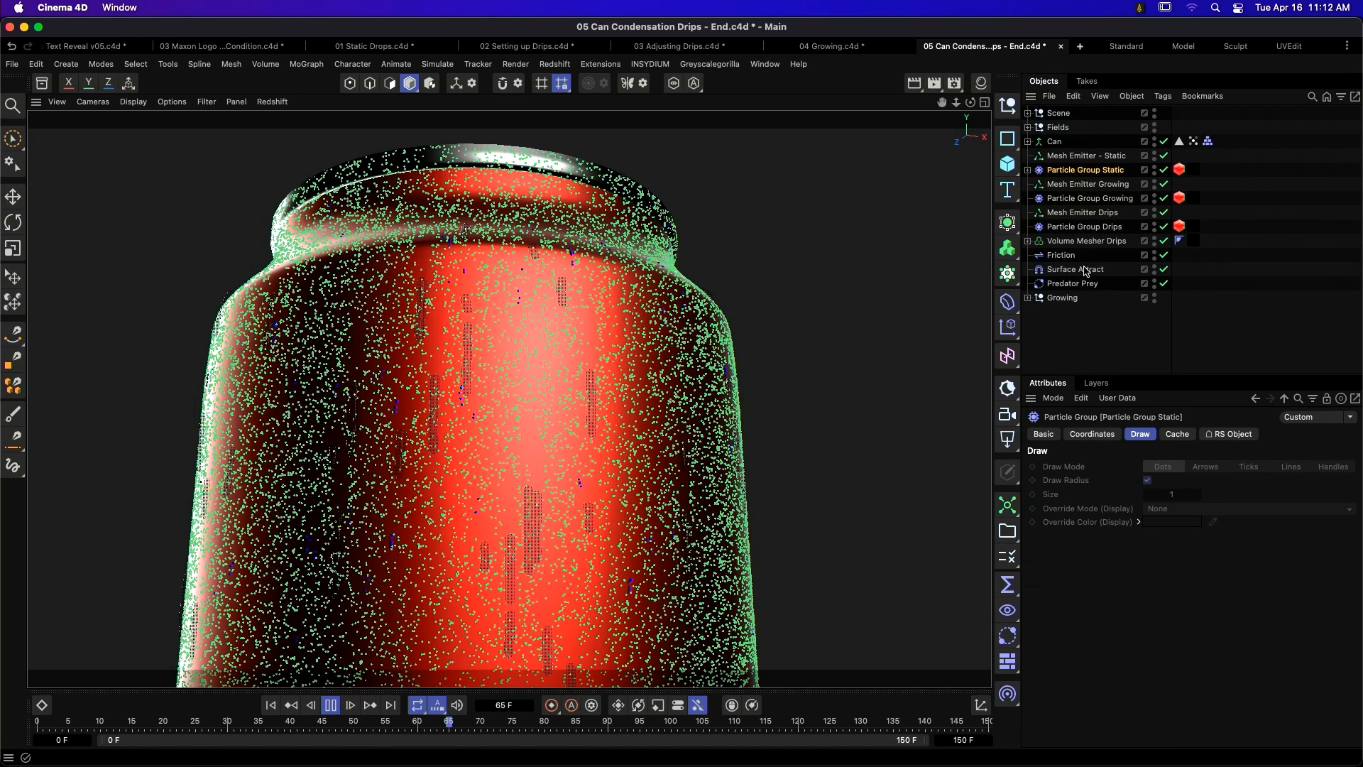
left_click(1028, 297)
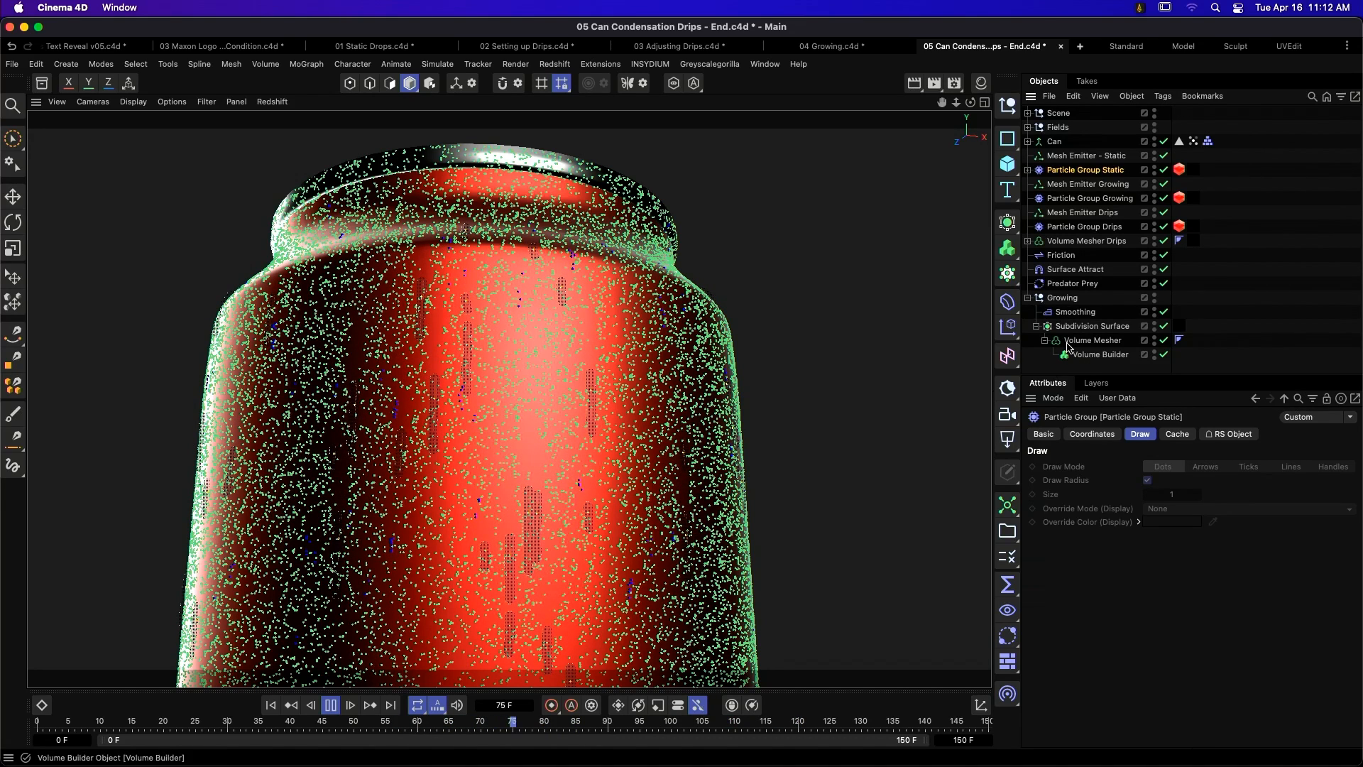
left_click(331, 705)
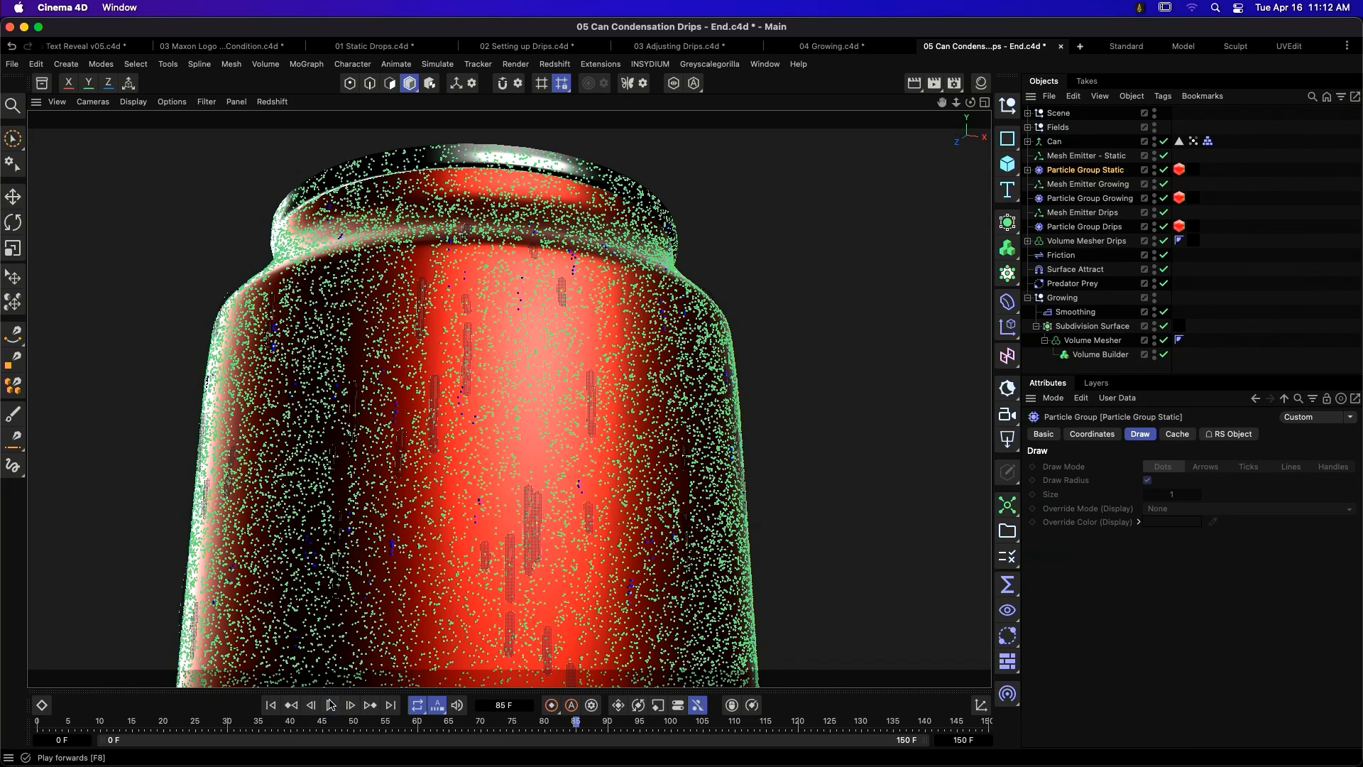
left_click(271, 705)
- Switch to the Keynote presentation and view the finished can render and the Infection Systems slides up to the demo slide
key("super+Tab")
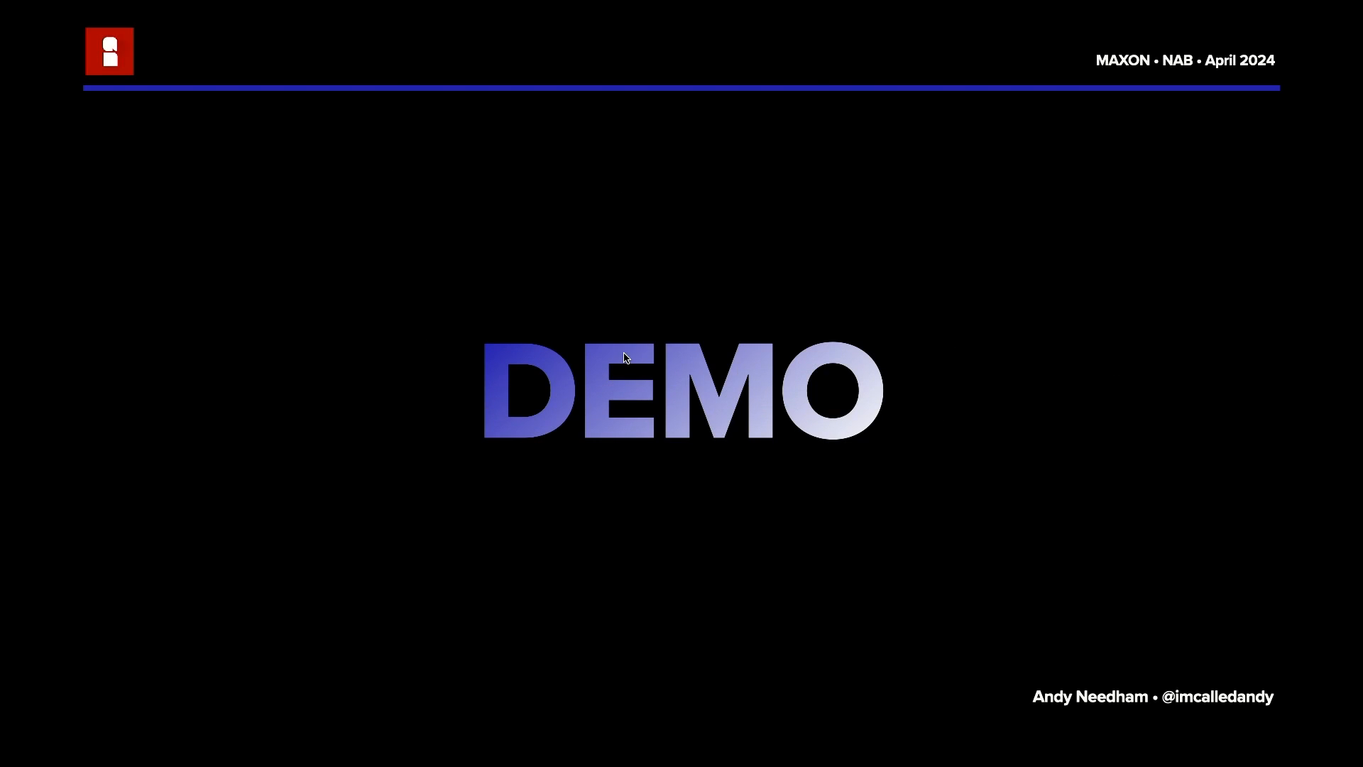
key("Right")
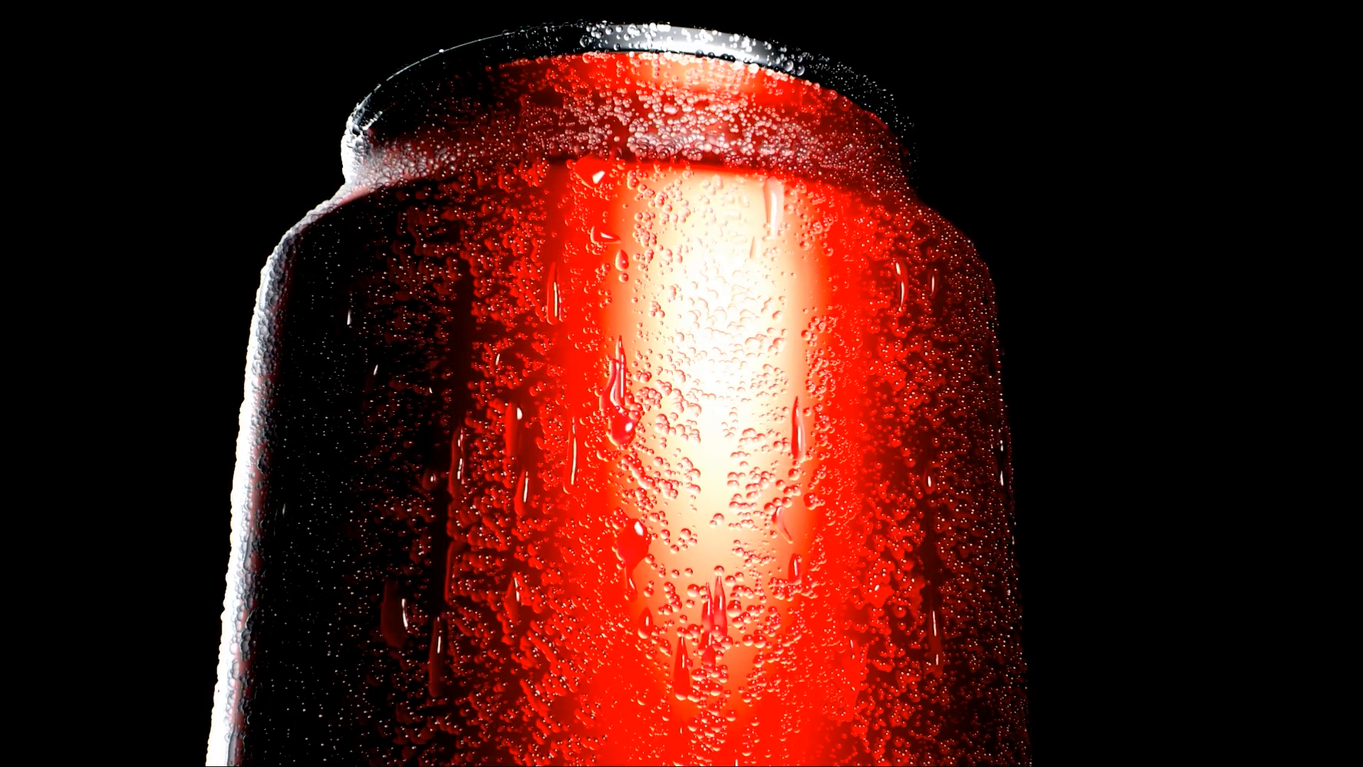
key("Escape")
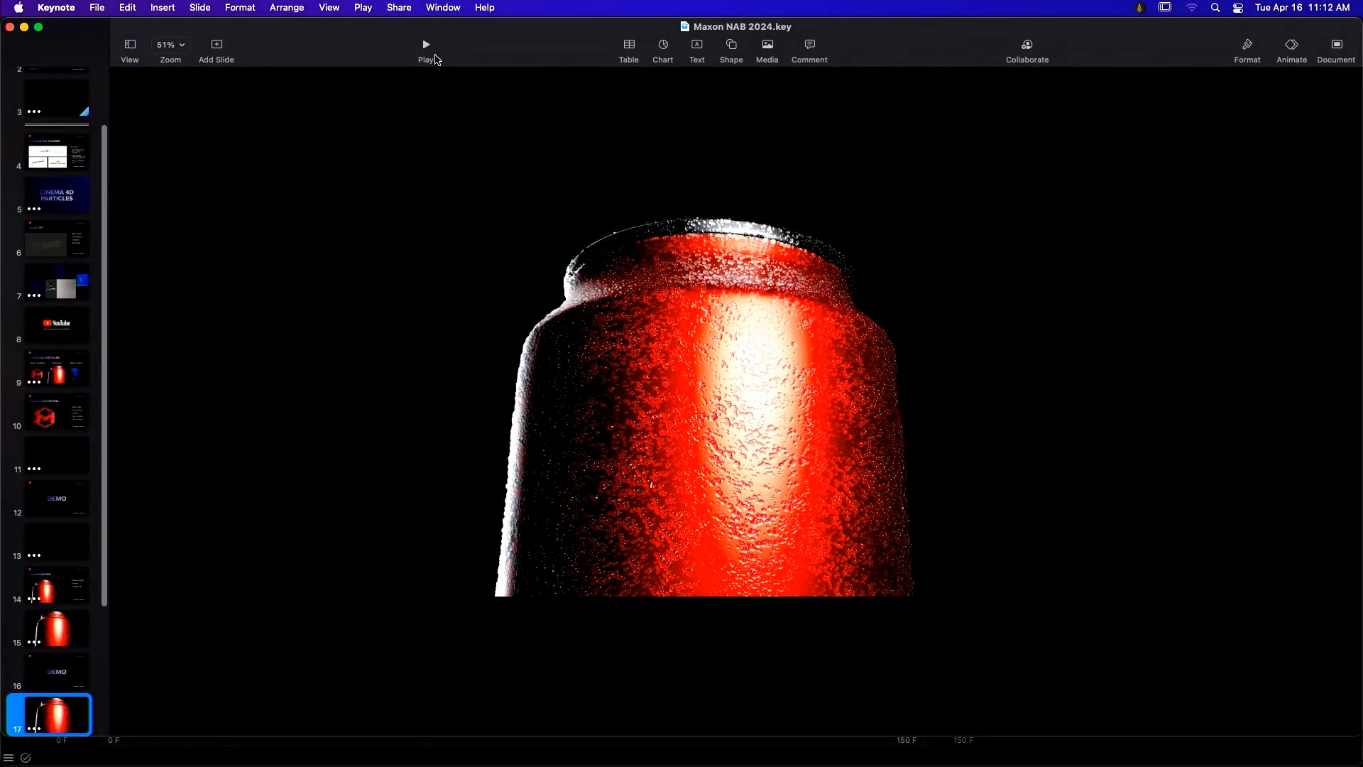
left_click(426, 50)
key("Right")
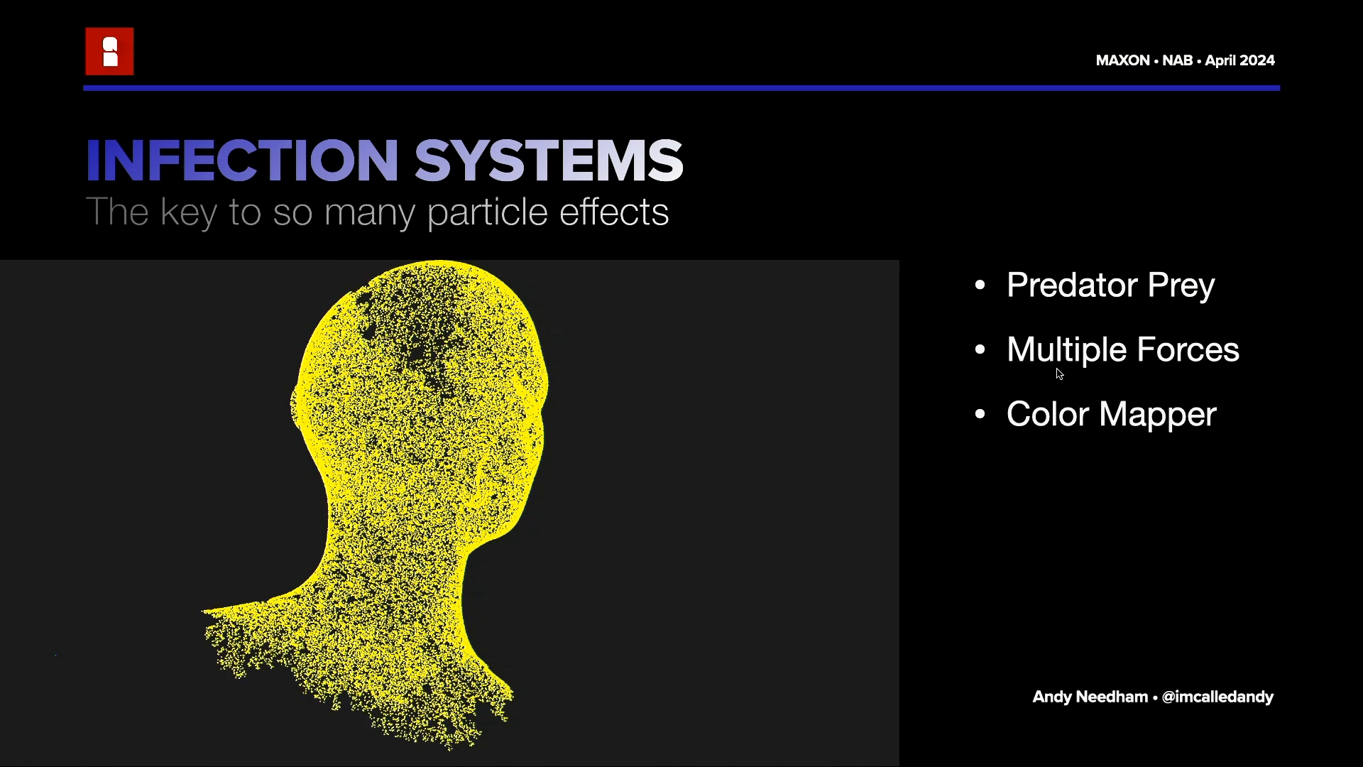
key("Right")
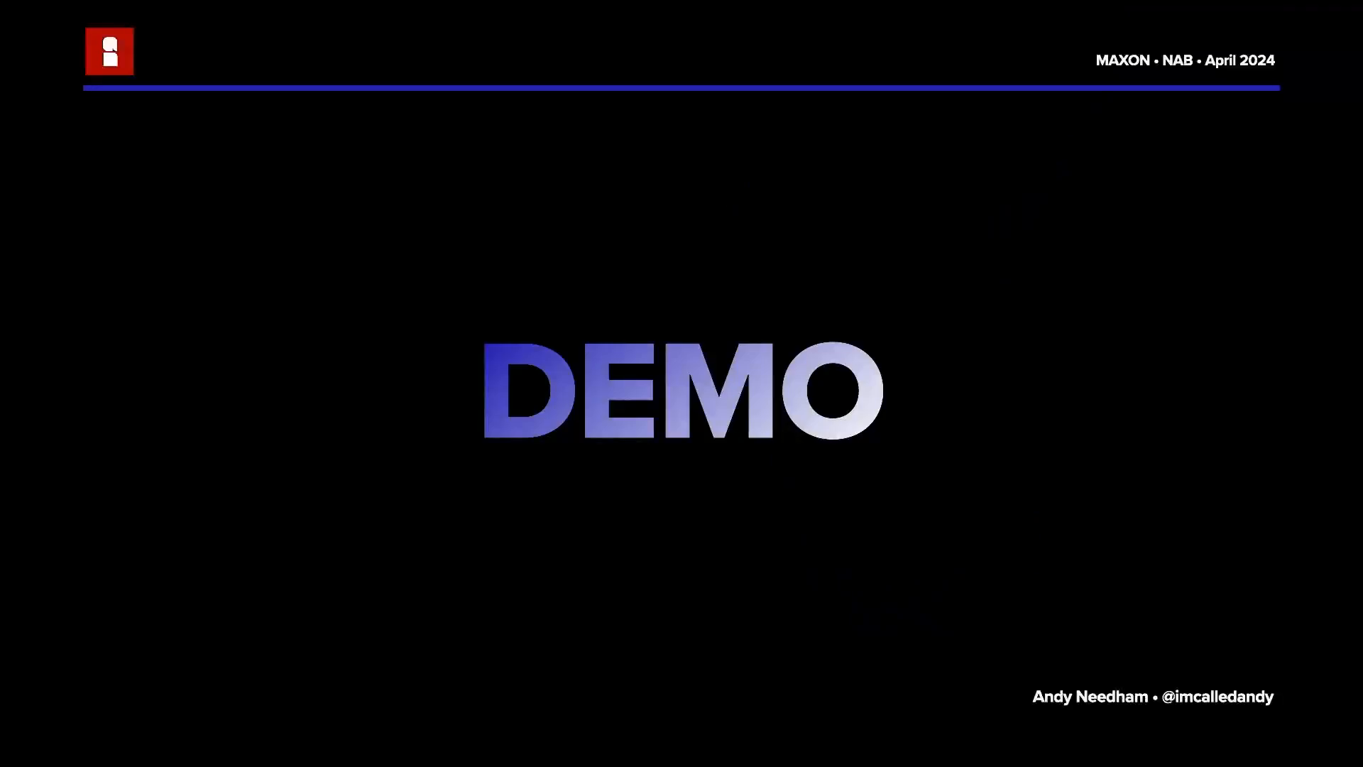
key("Escape")
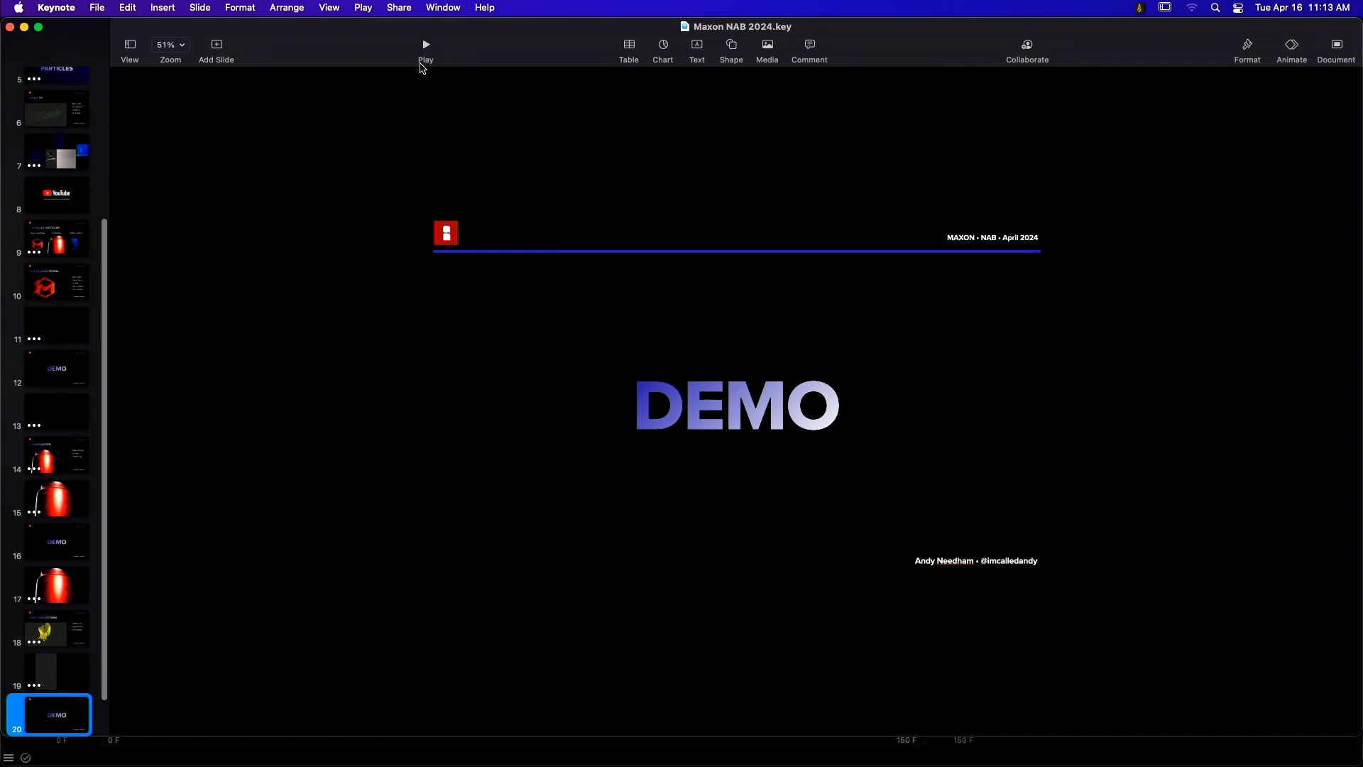
left_click(432, 54)
- Switch to Finder and open 01 Infection - Start.c4d from the 03 Infection folder in Cinema 4D
key("super+Tab")
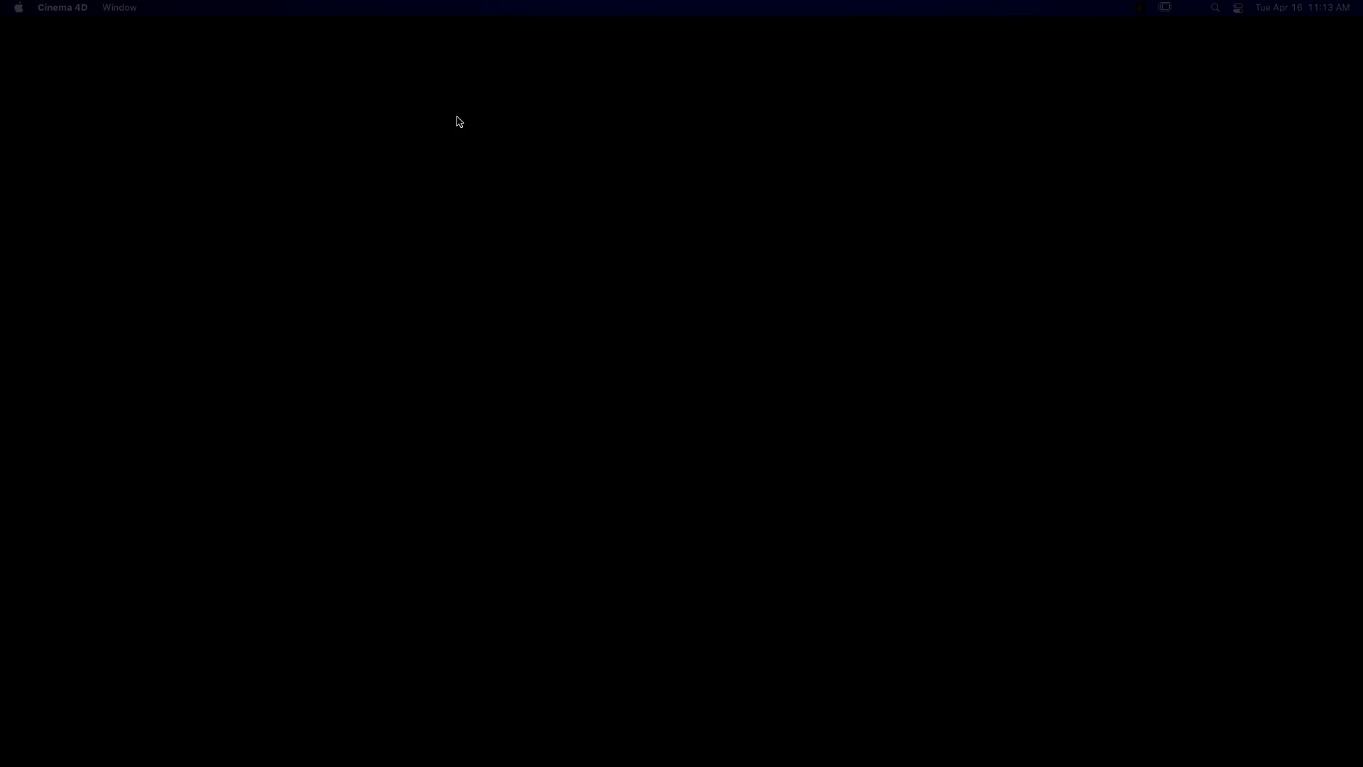
key("super+Tab")
key("super+Tab")
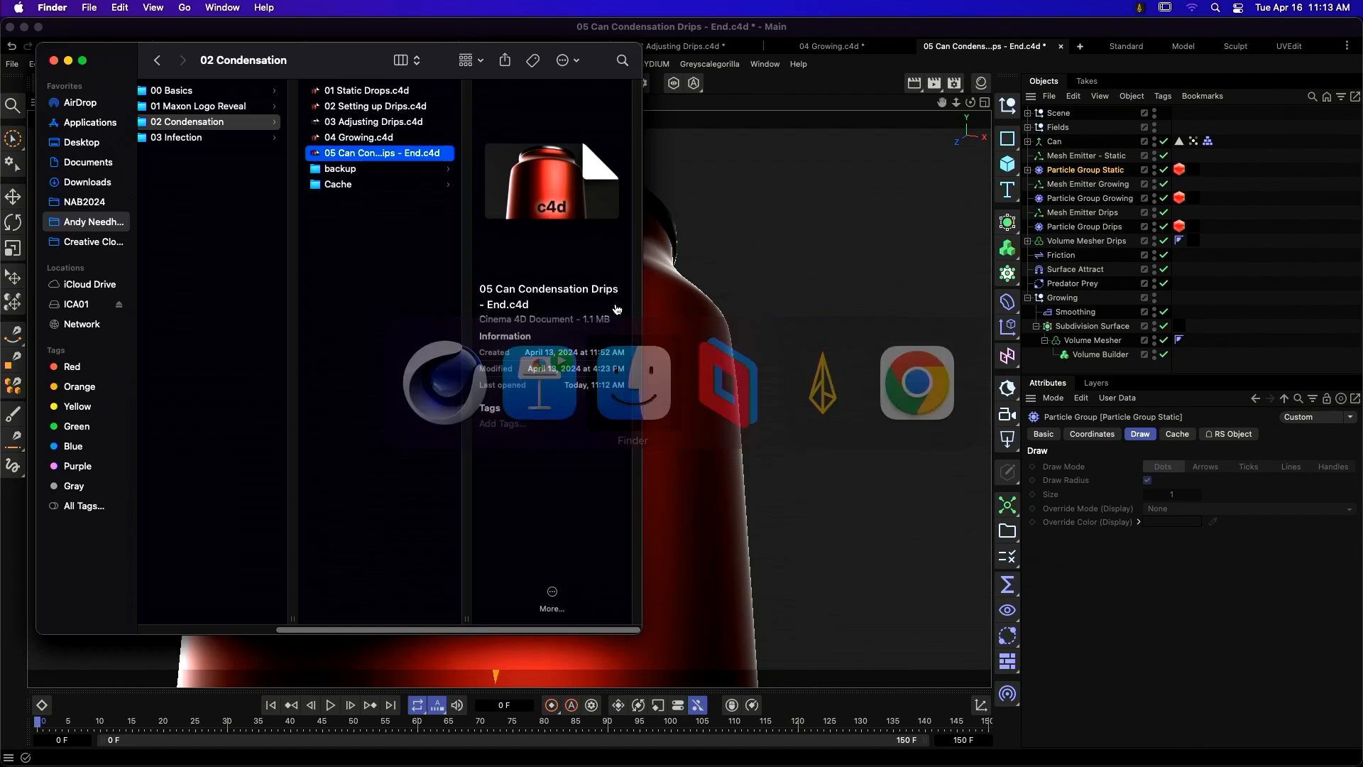
left_click(211, 138)
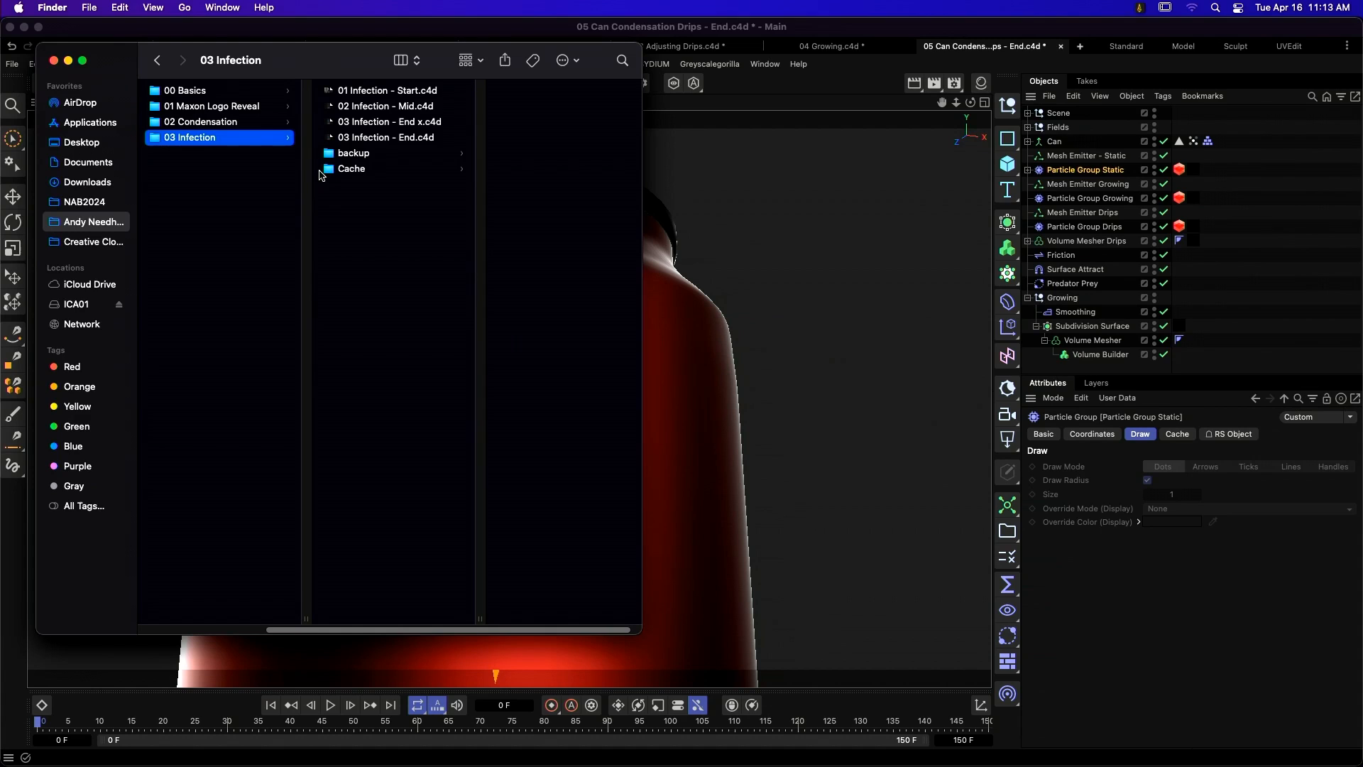
double_click(425, 91)
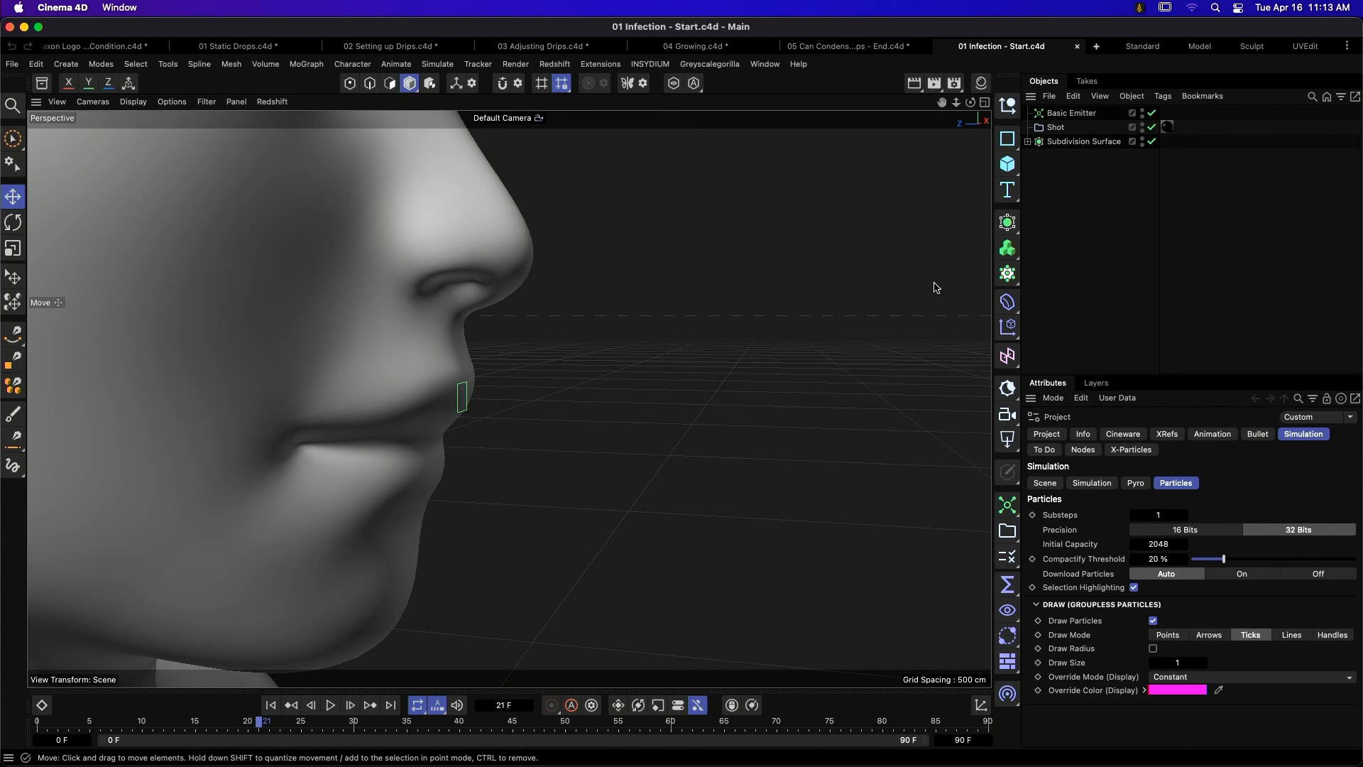
- Examine the Basic Emitter's placement at the head's mouth and its emission settings
scroll(546, 468, "up", 10)
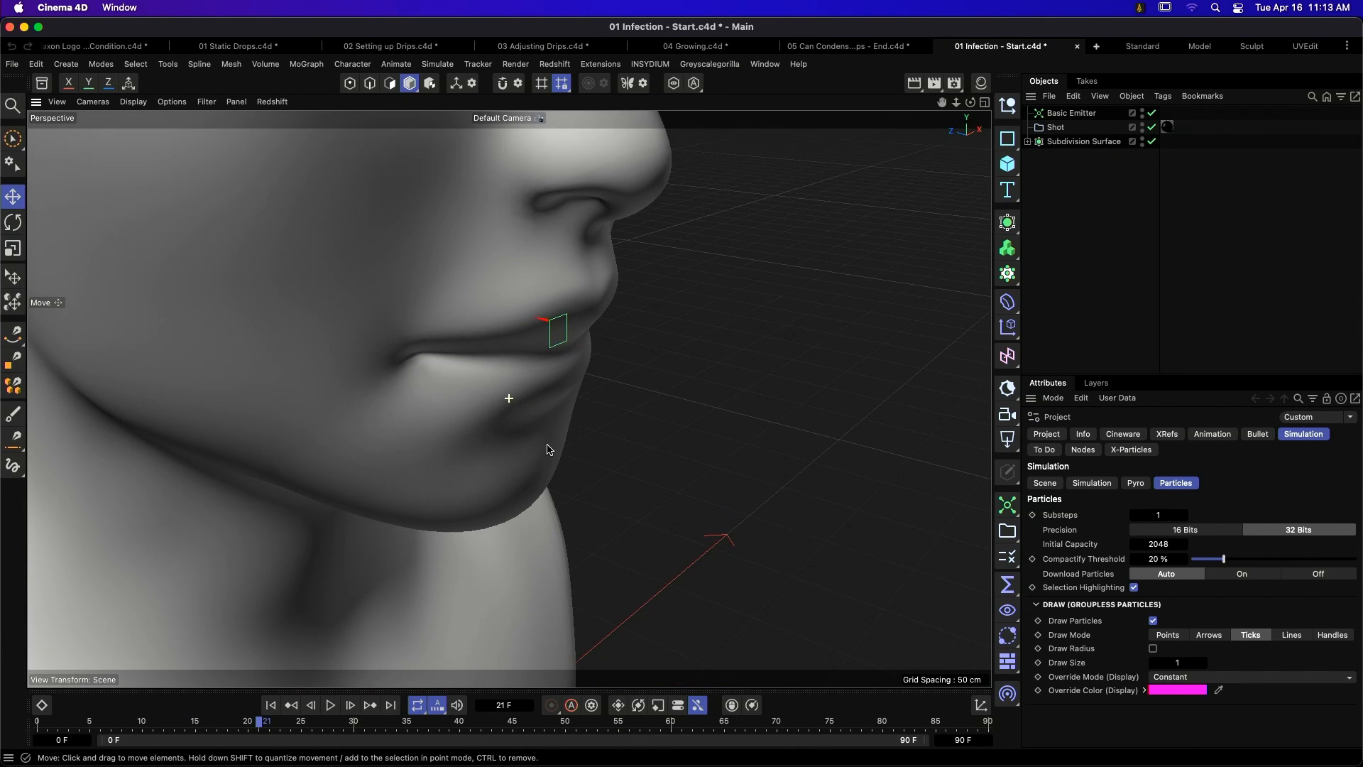
left_click(1071, 113)
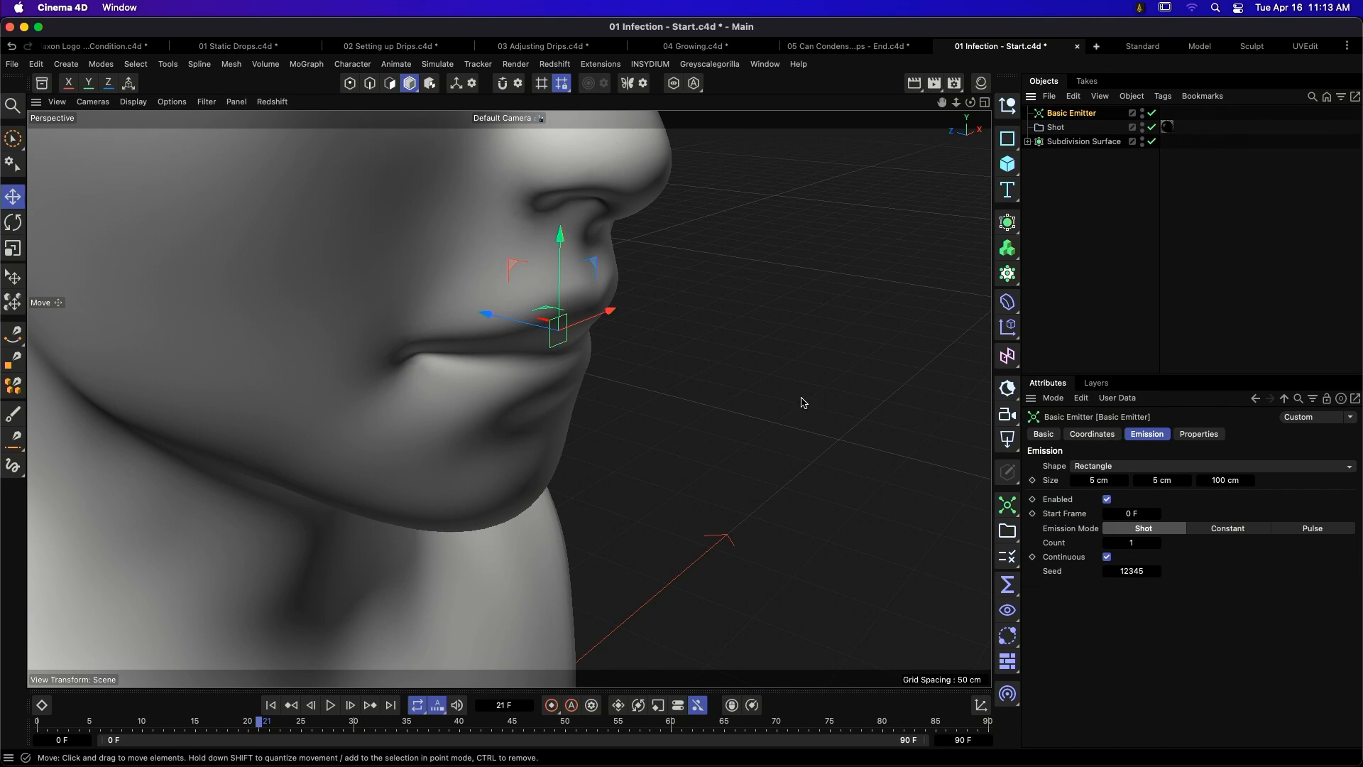
left_click(1074, 243)
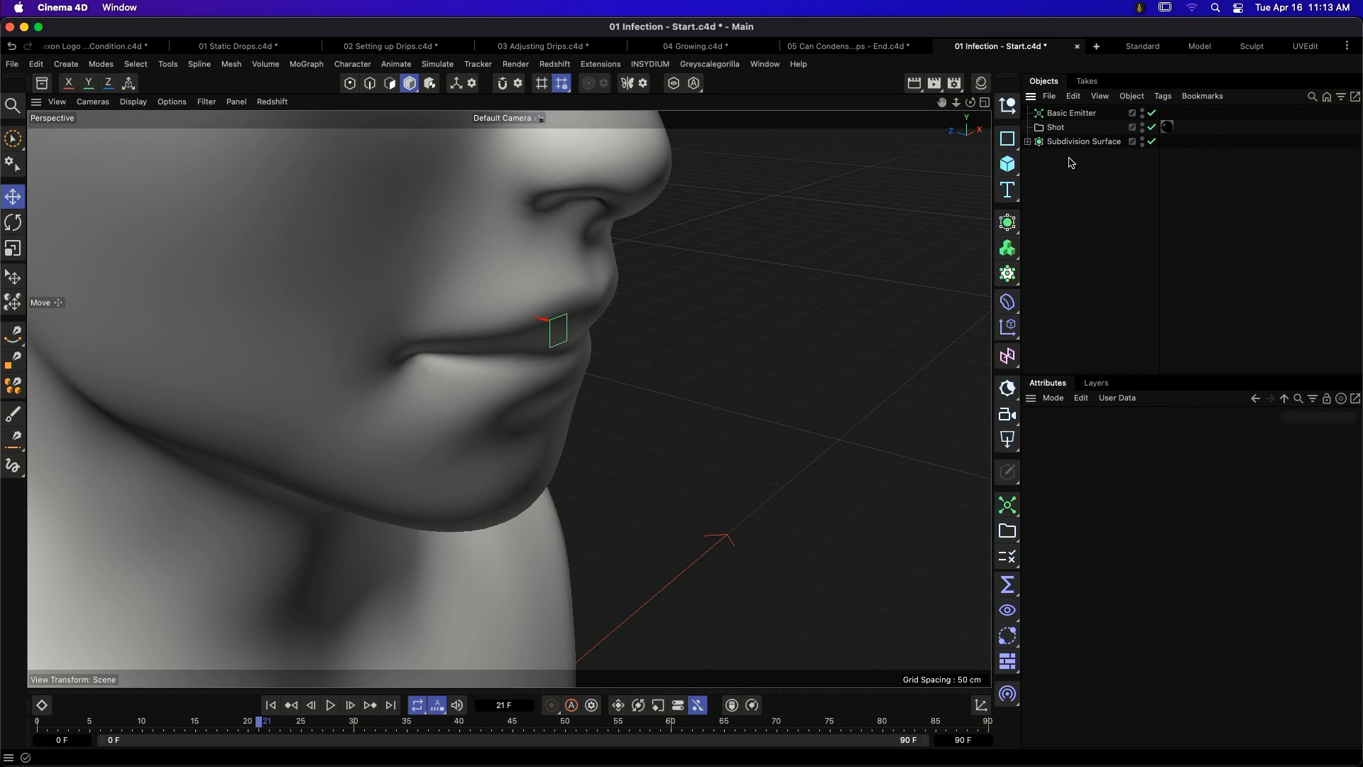
- Add a Mesh Emitter to the head's Subdivision Surface and move the emitter and its particle group to the end of the hierarchy
left_click(1083, 142)
left_click_drag(1008, 505, 1069, 534)
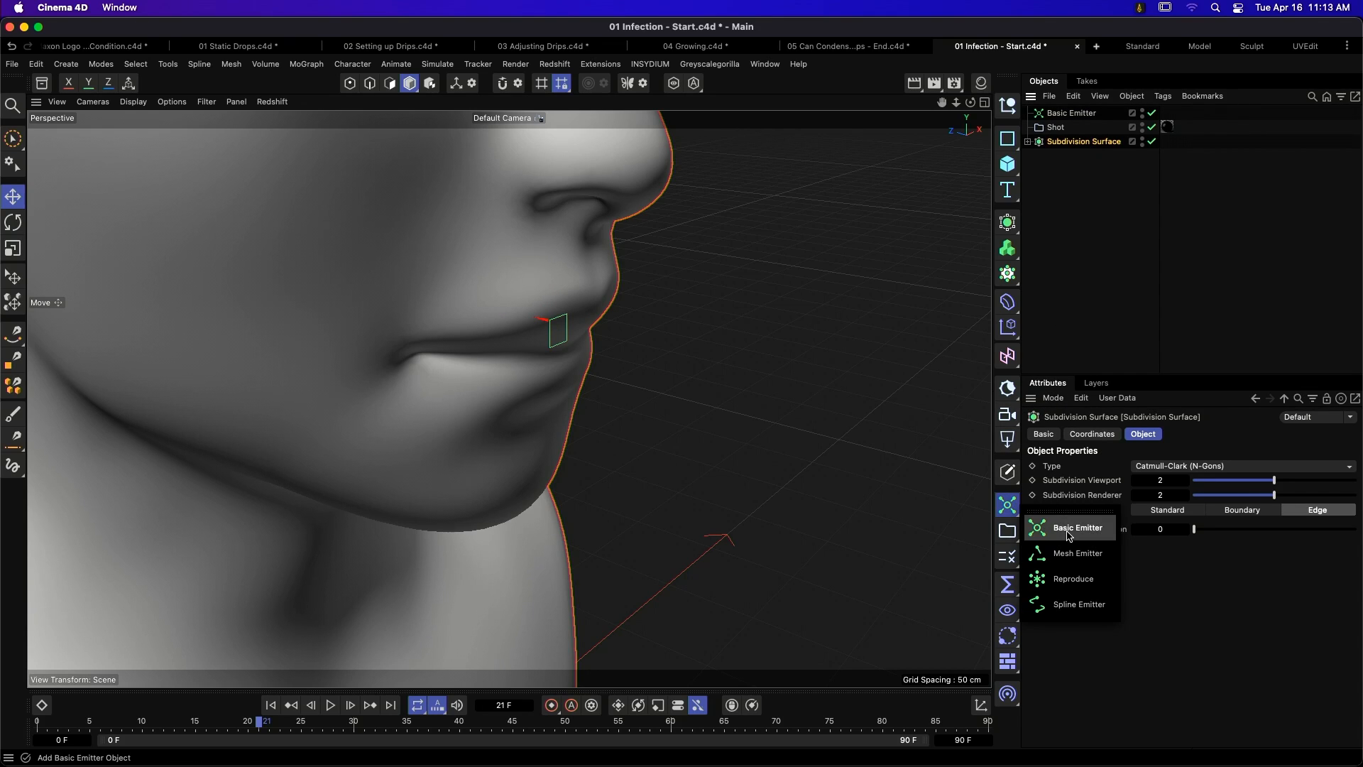
left_click(1076, 553)
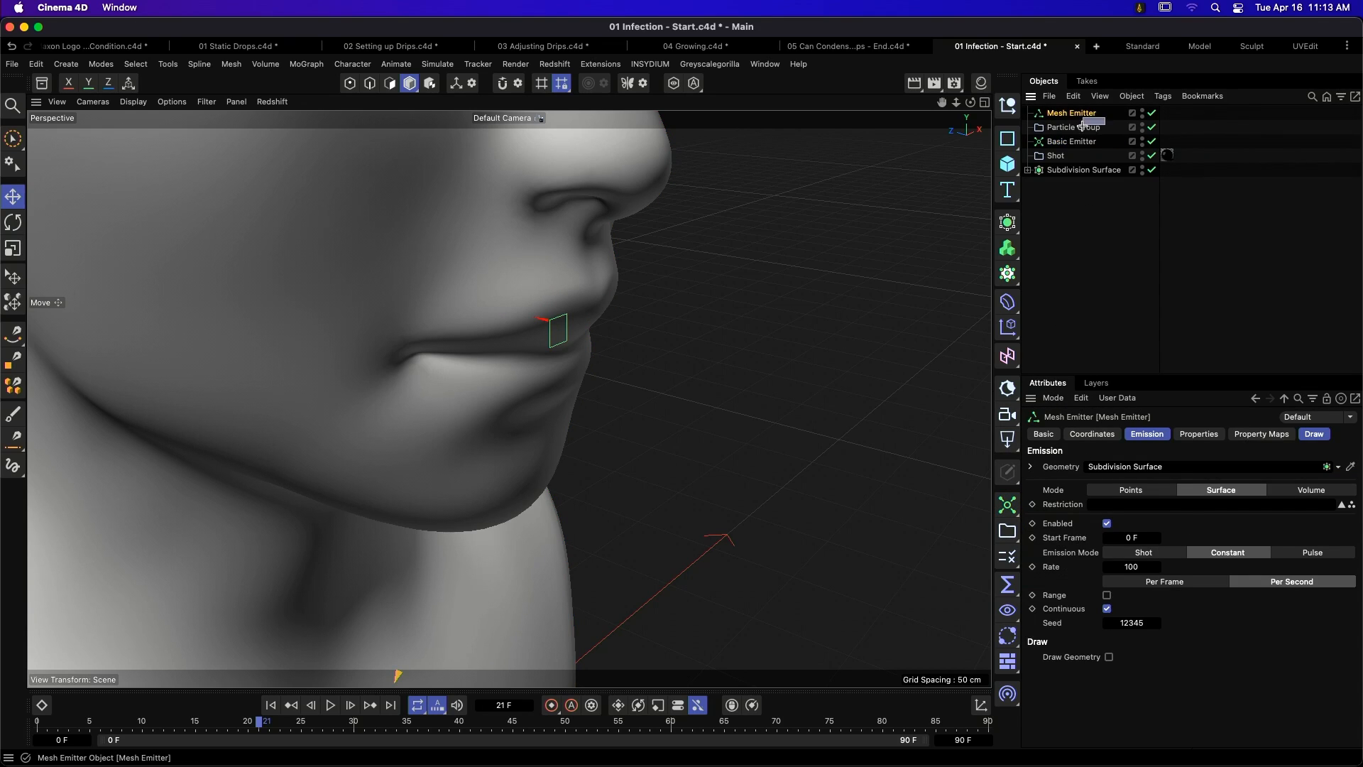
left_click_drag(1081, 126, 1078, 128)
left_click_drag(1078, 128, 1090, 284)
- Rename the Mesh Emitter's particle group as Particle Group Mesh
left_click(1096, 171)
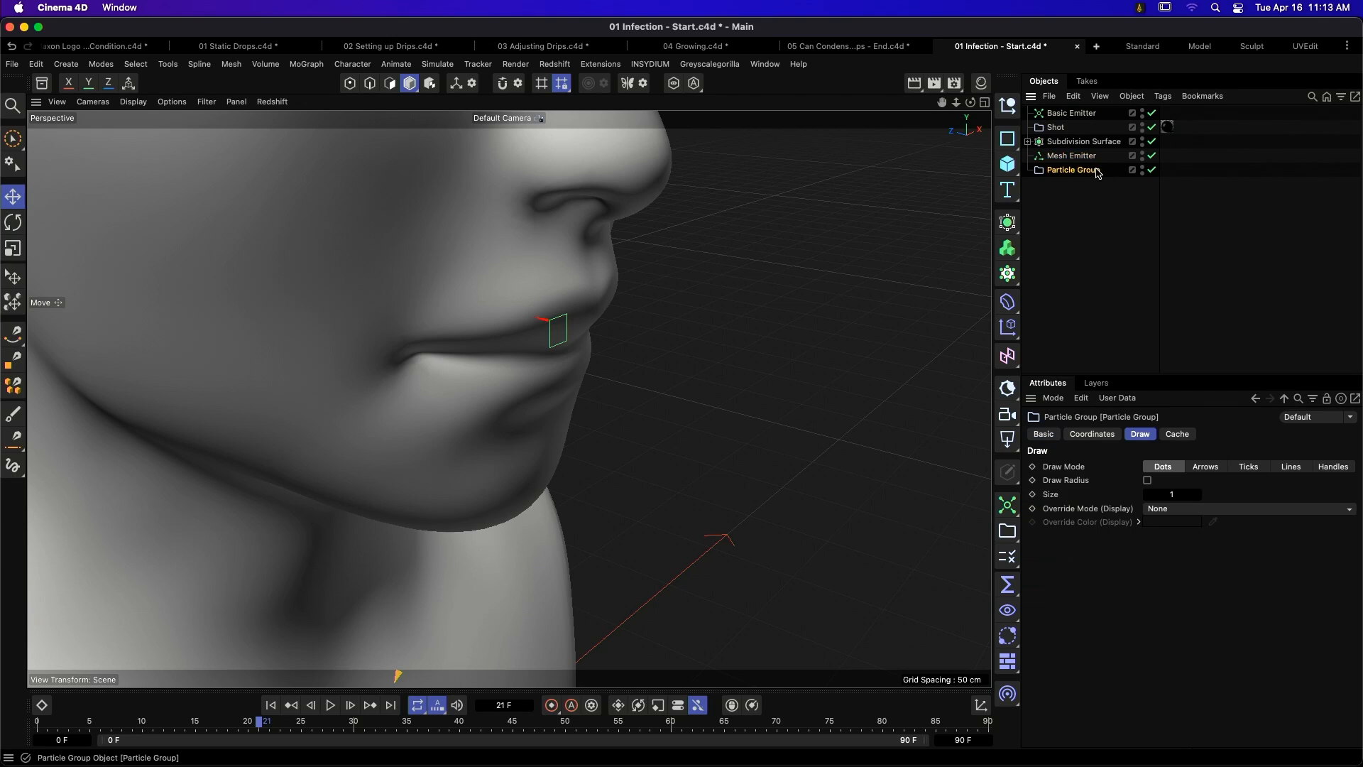
double_click(1096, 171)
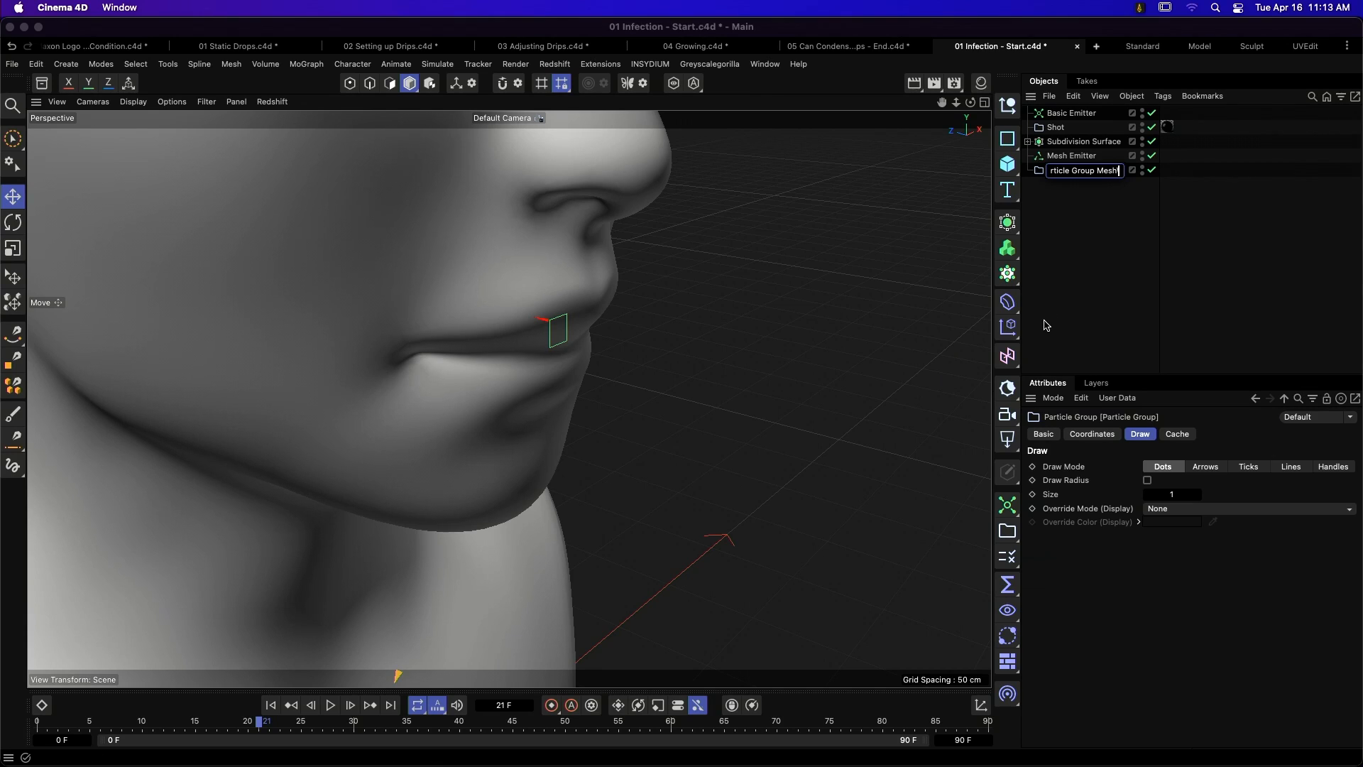
key("Return")
- Set the Mesh Emitter to Shot emission with a count of 100000 and a speed of 0 cm, and preview the particles
left_click(1071, 155)
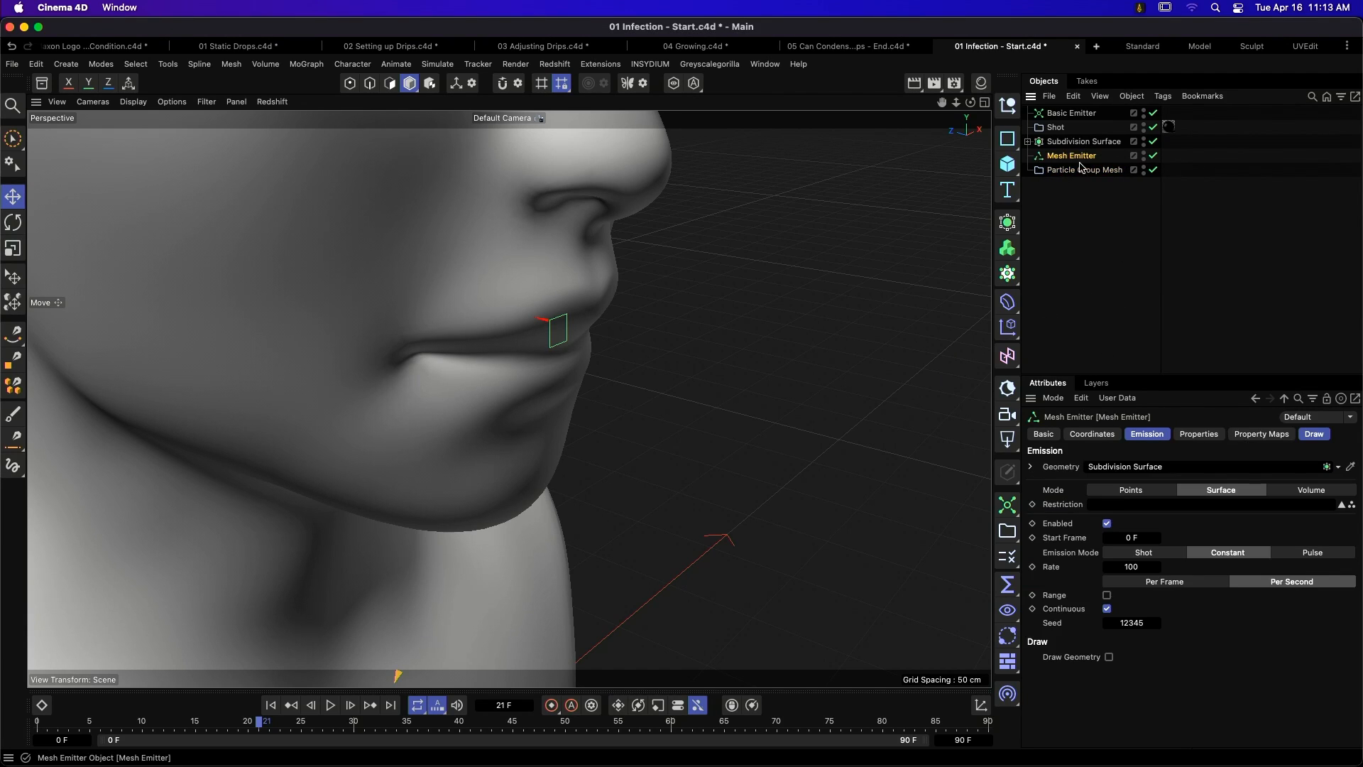
left_click(1144, 553)
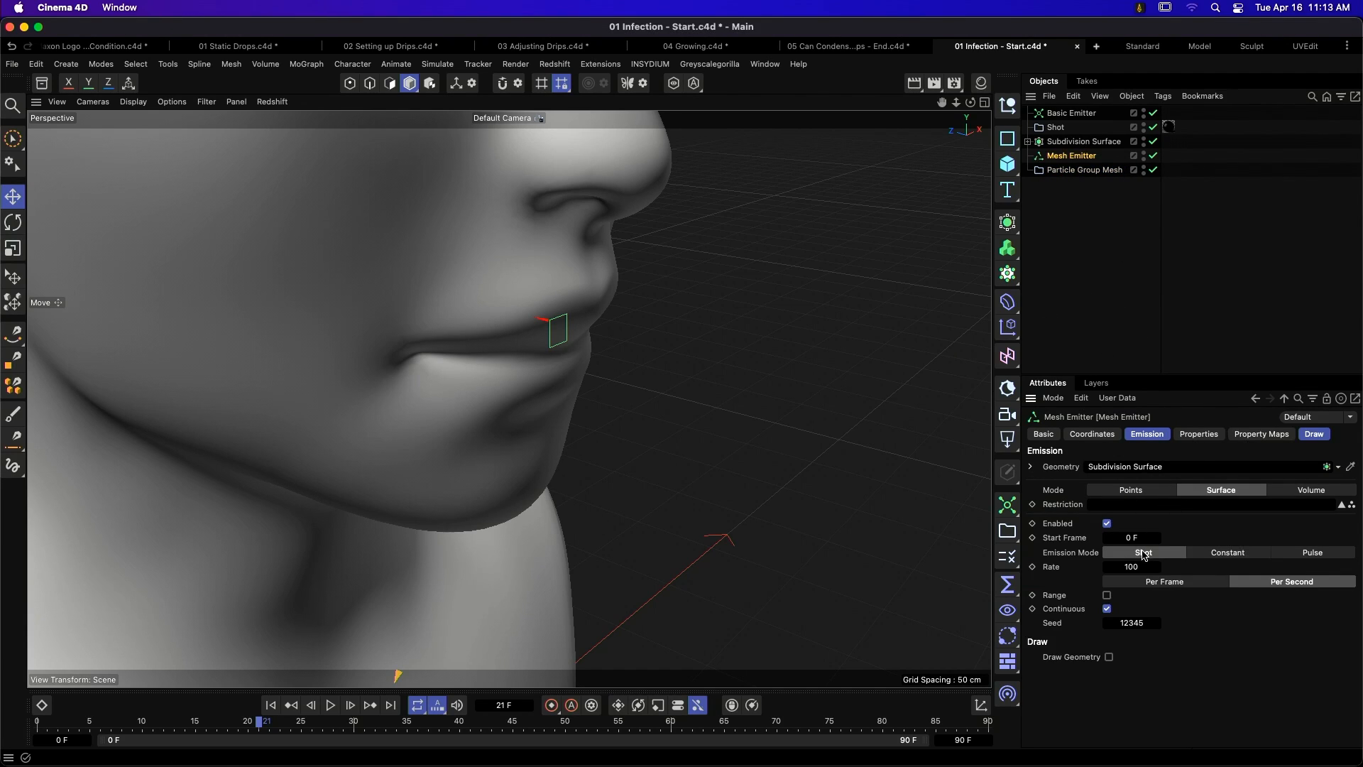
left_click(1149, 566)
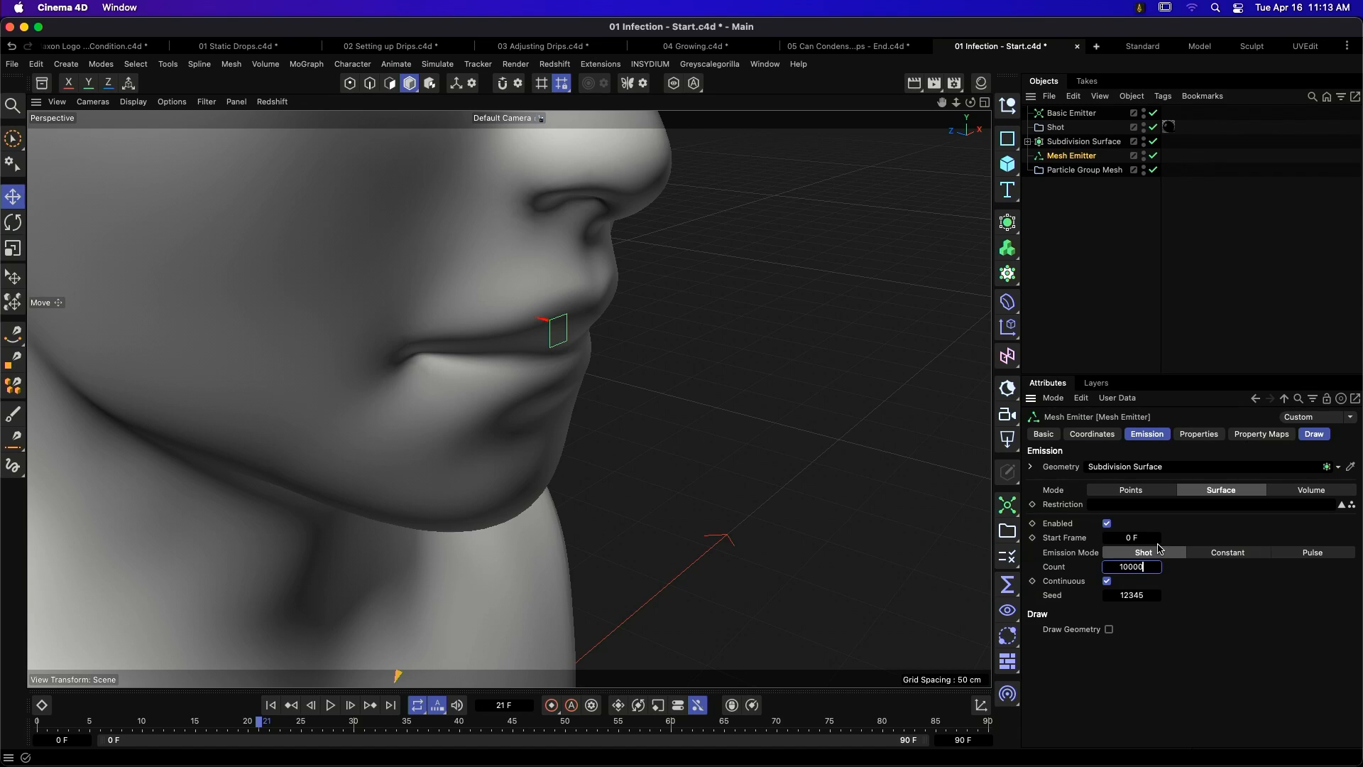
type("100000")
left_click(1198, 433)
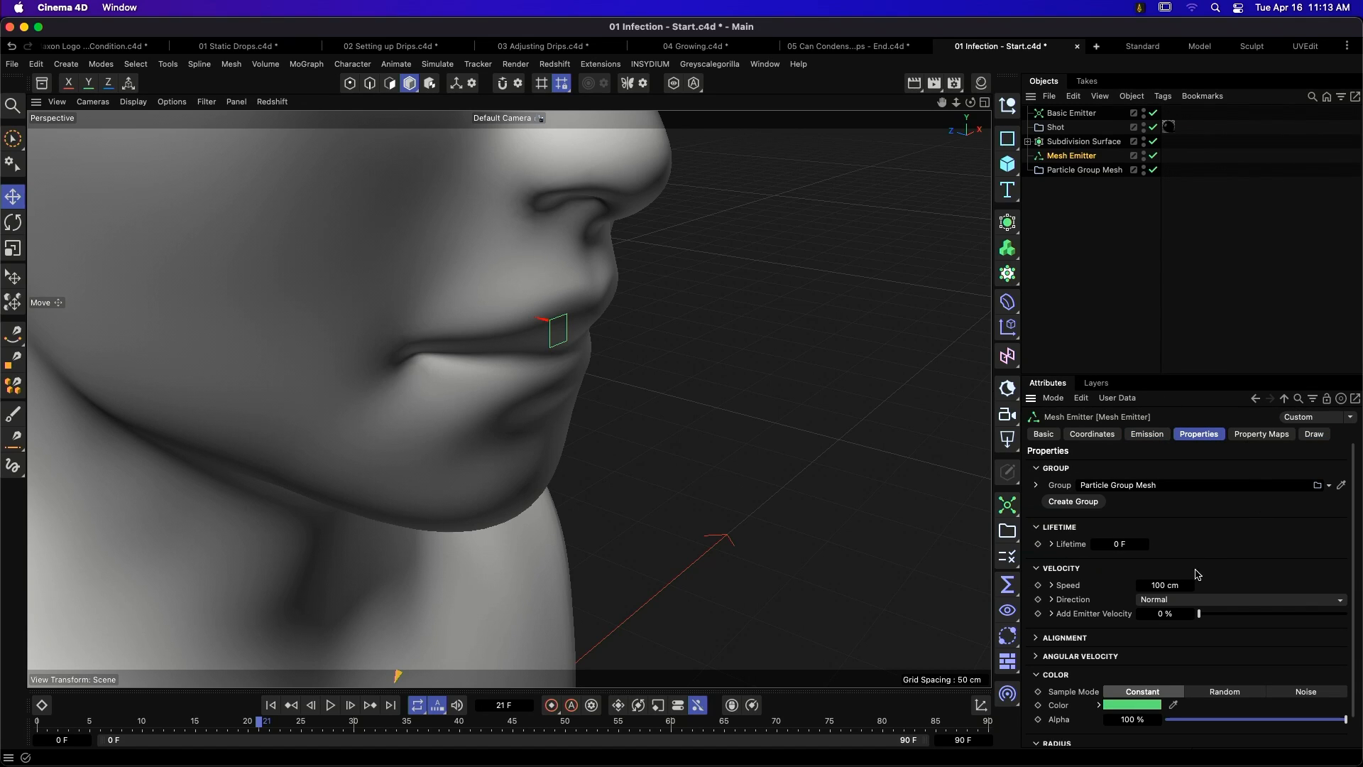
left_click(1178, 585)
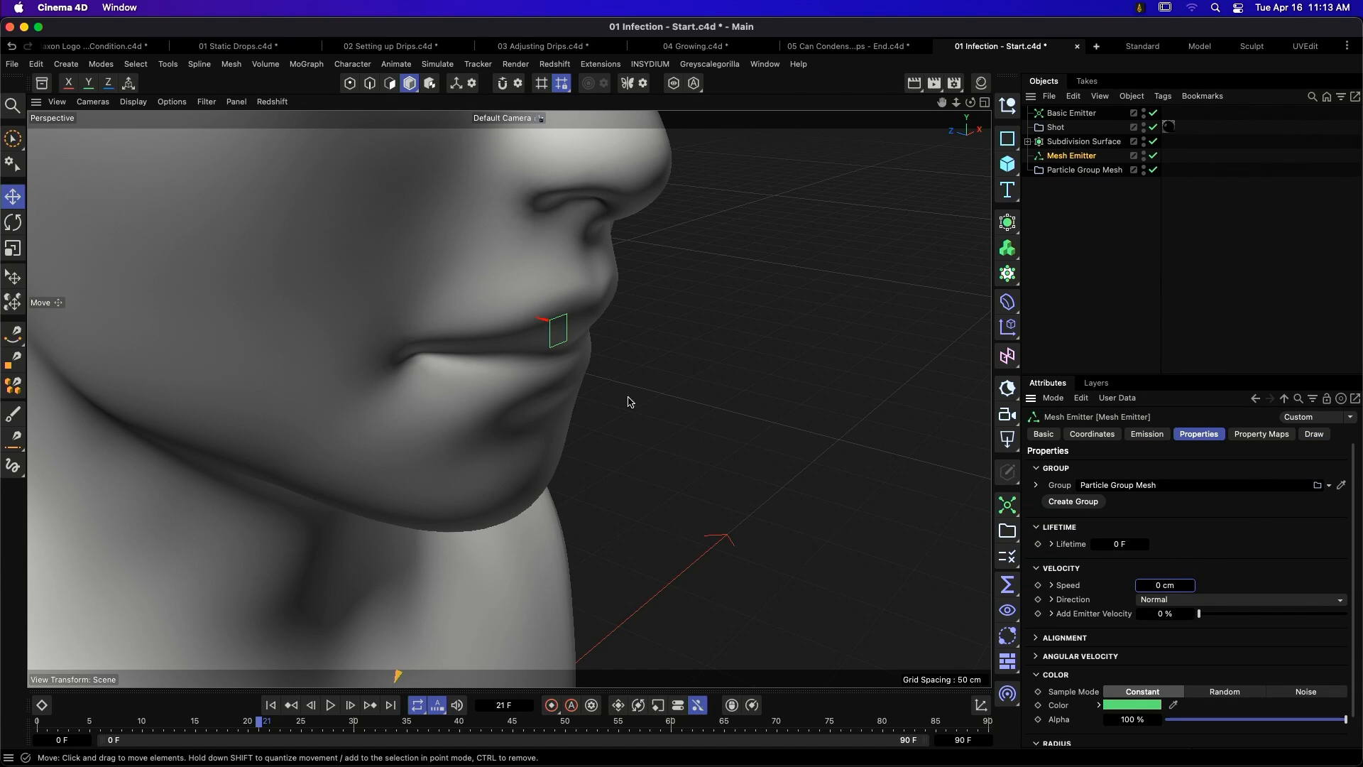
key("g")
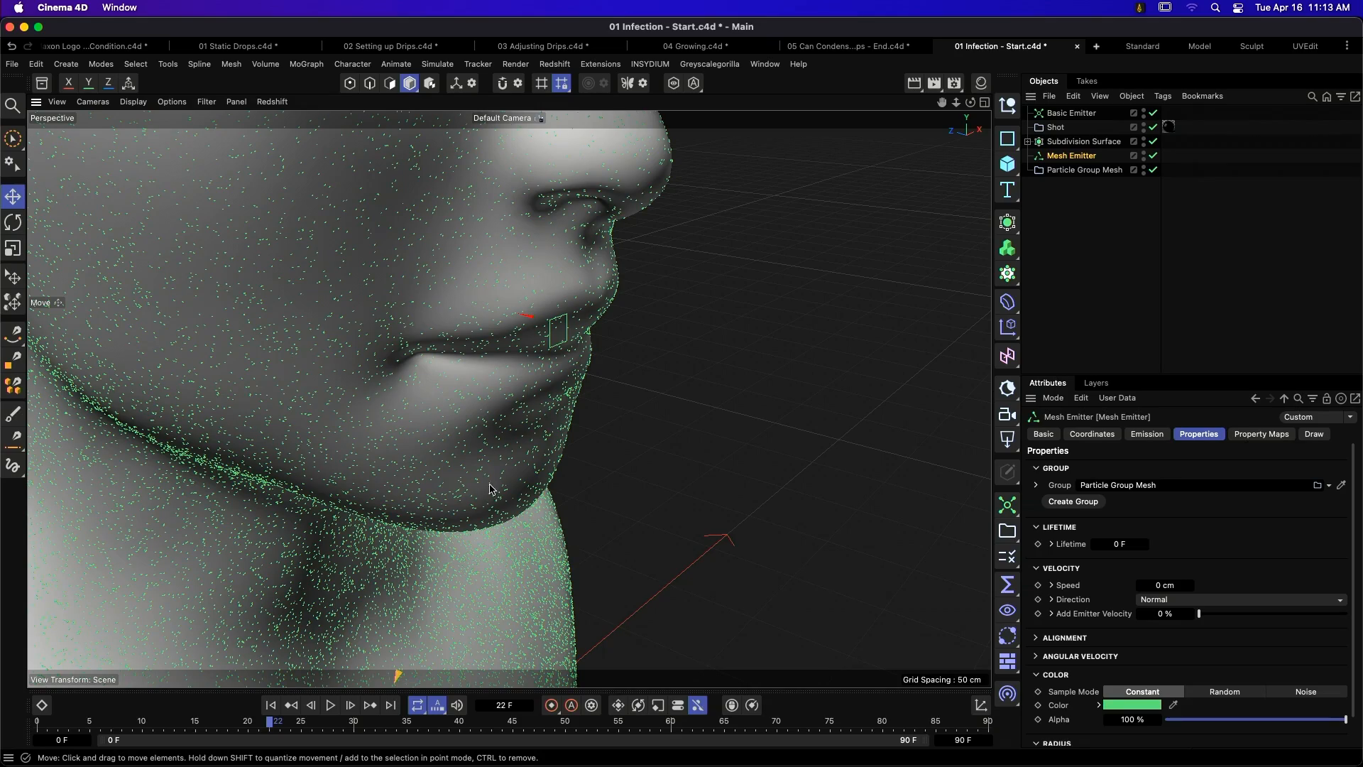
- Enable Draw Radius for Particle Group Mesh and inspect the particles' size around the face
left_click(1096, 171)
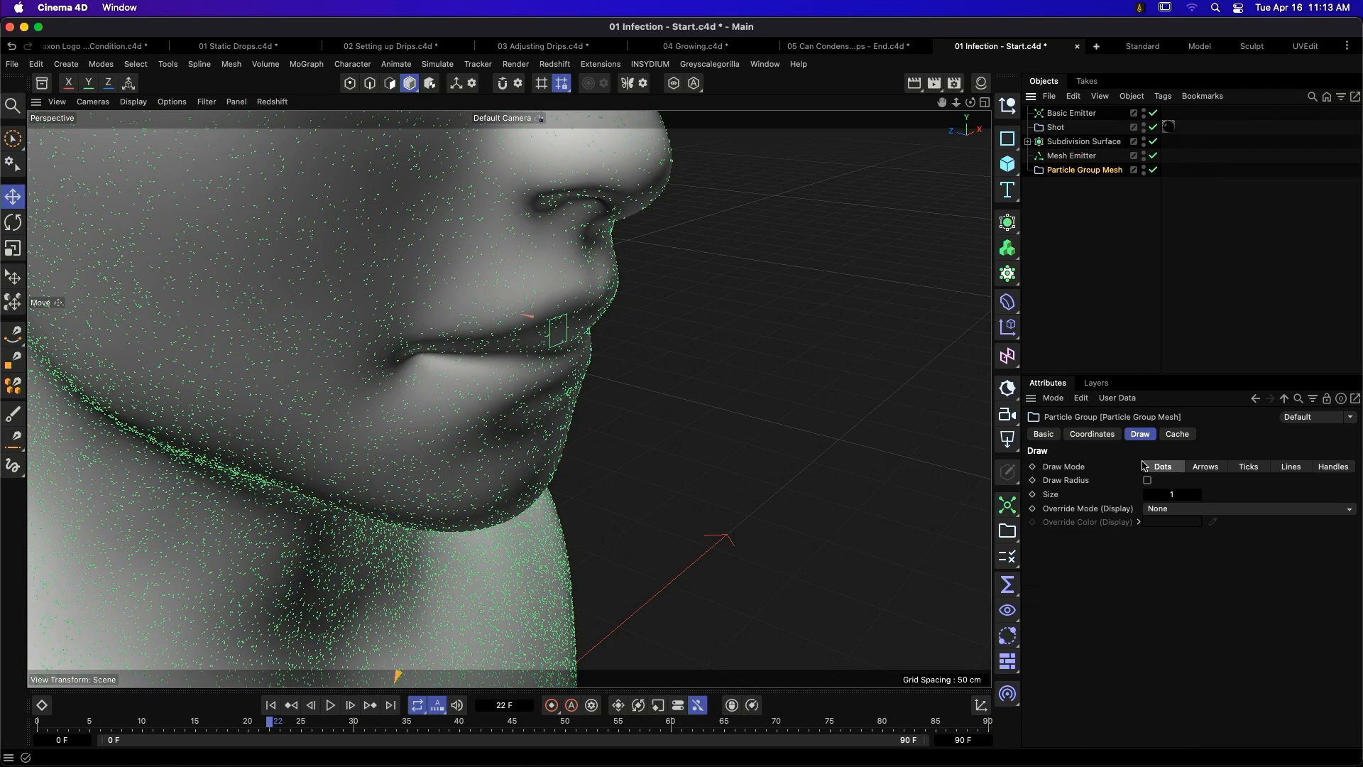
left_click(1148, 482)
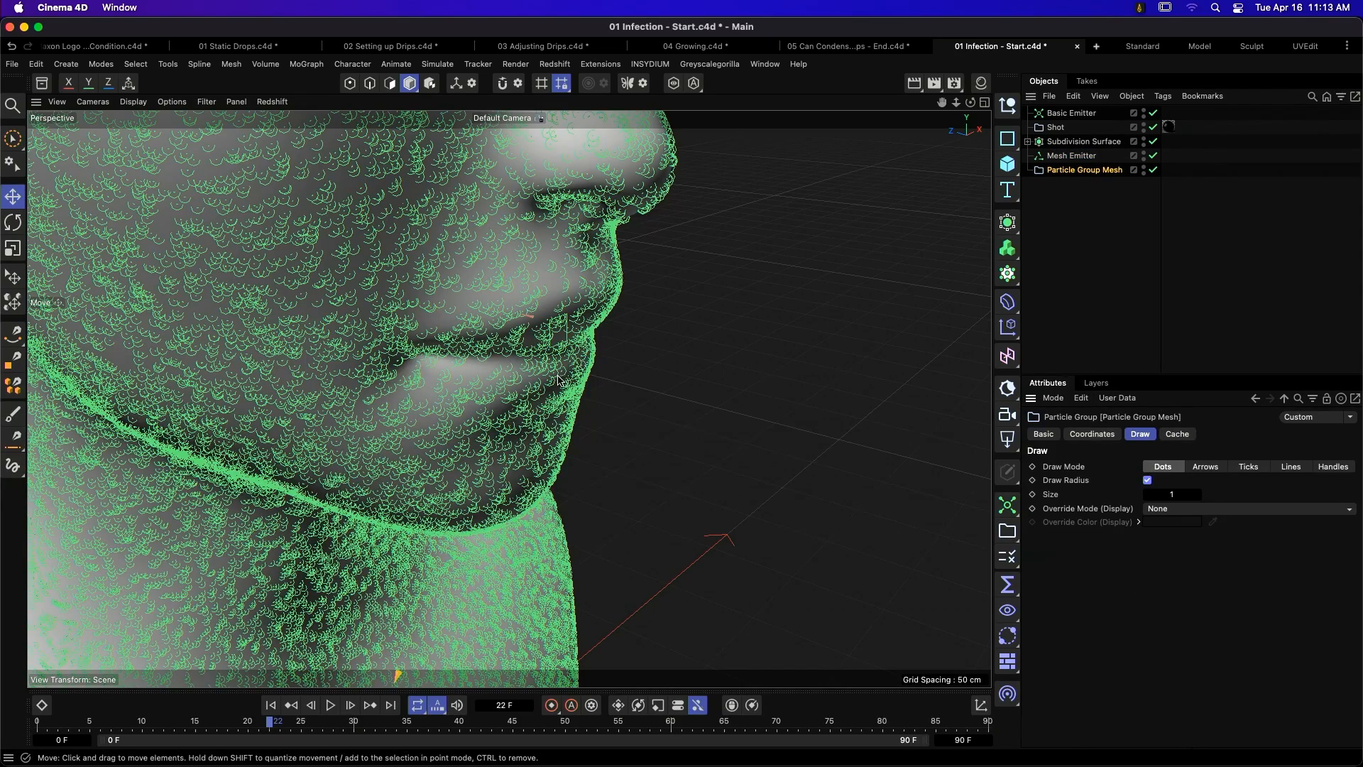
left_click_drag(593, 332, 514, 315, "alt")
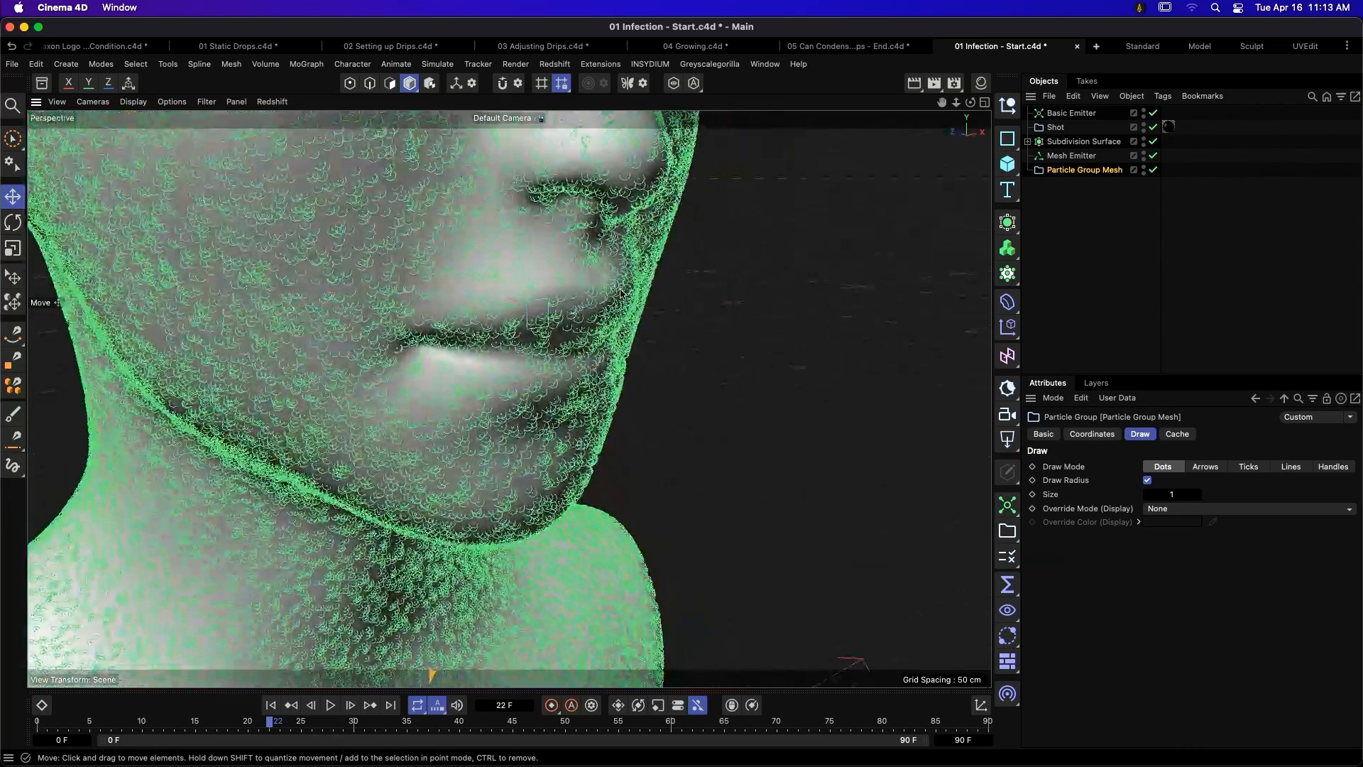
- Add a Predator Prey modifier and place it below Particle Group Mesh in the object hierarchy
left_click(1091, 282)
left_click(1007, 609)
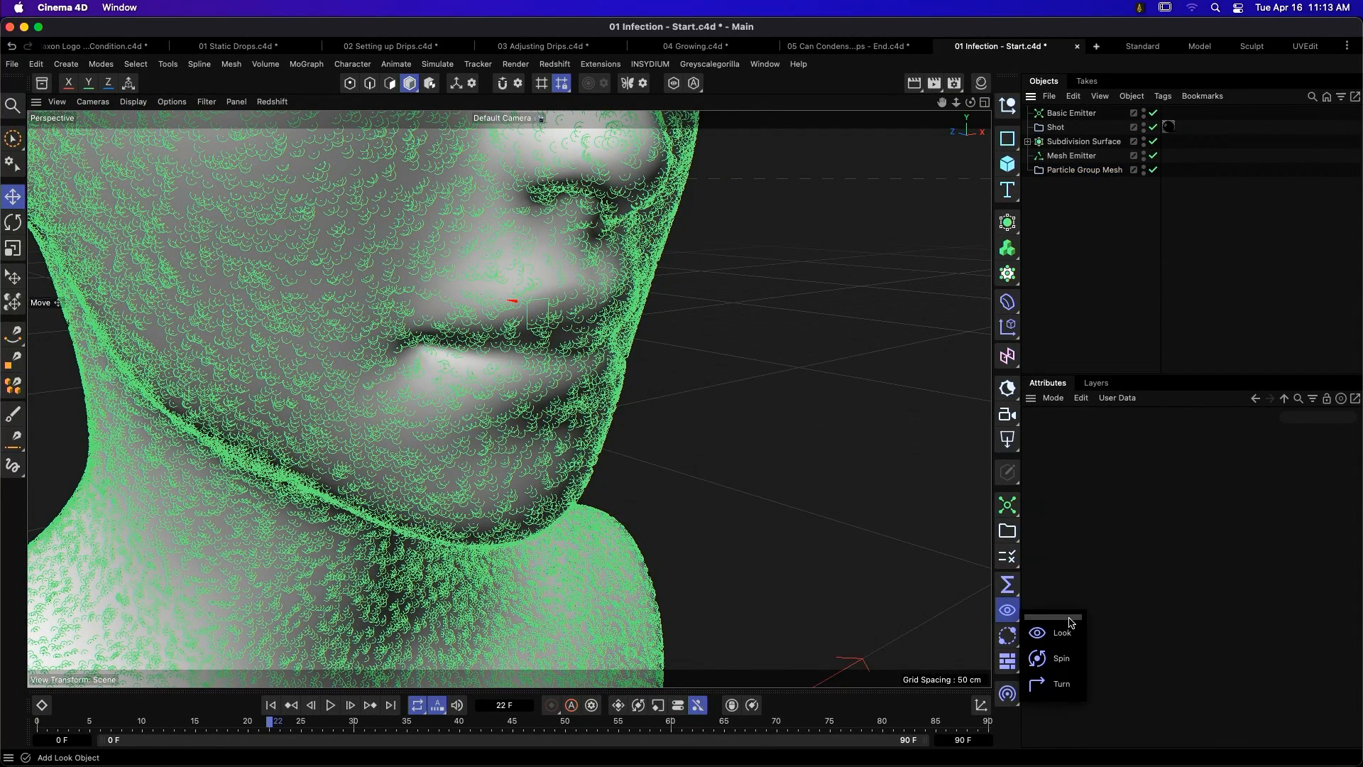
left_click(1007, 635)
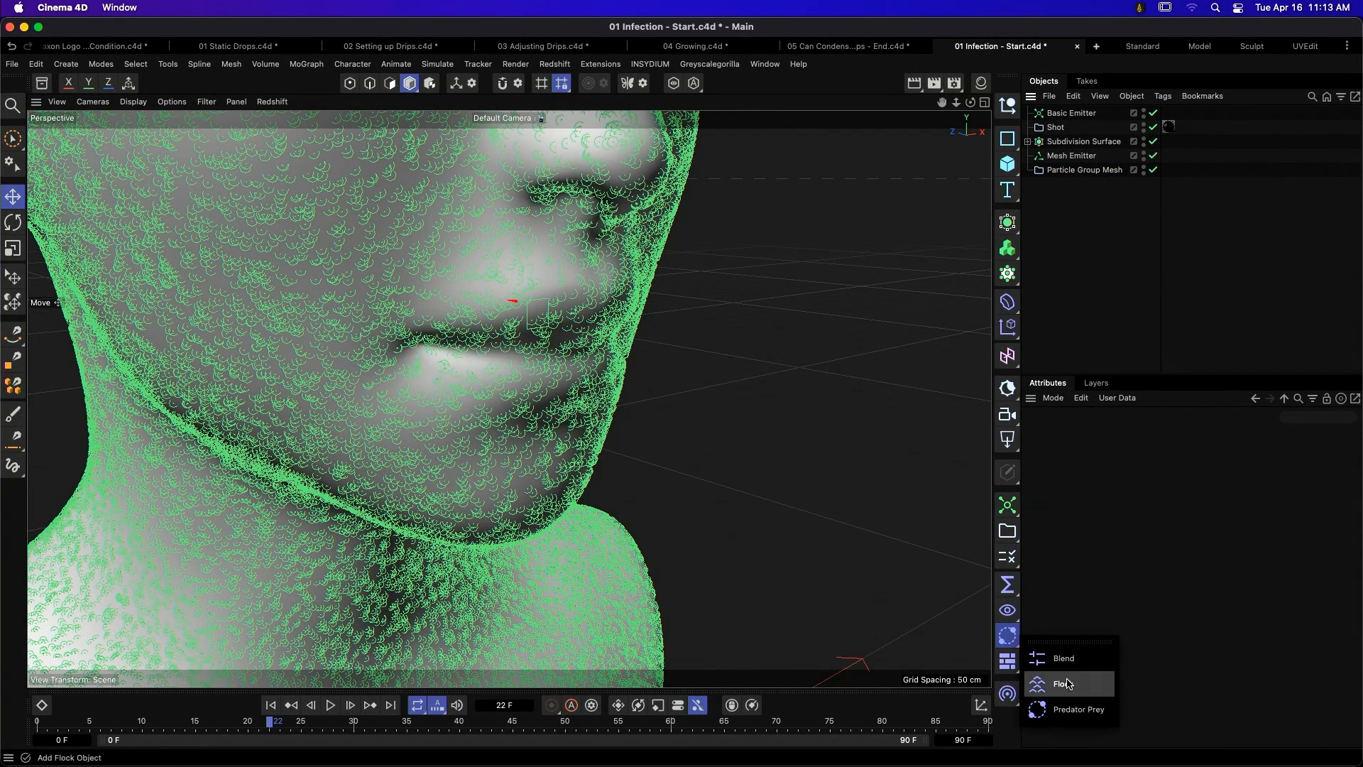
left_click(1071, 709)
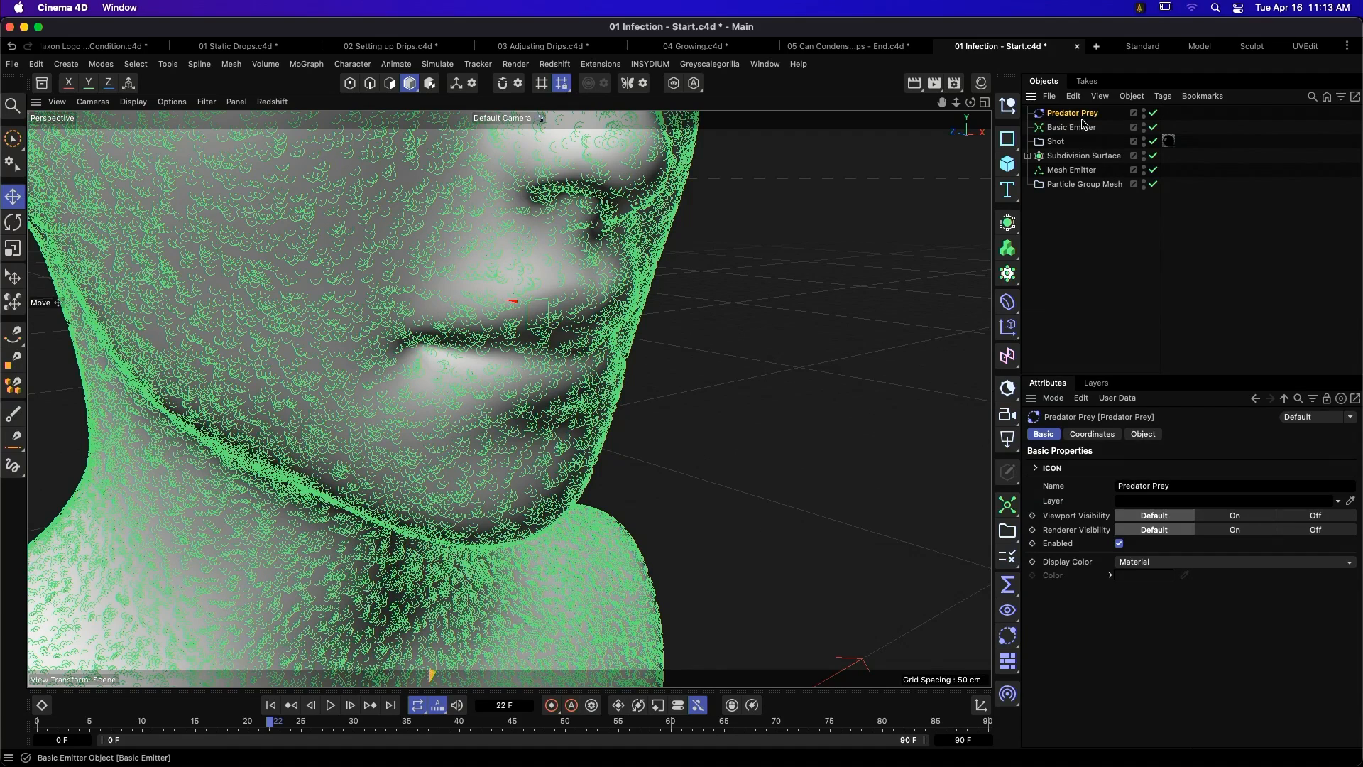
left_click_drag(1076, 114, 1079, 191)
- Assign Shot as the Predator Group and Particle Group Mesh as the Prey Group of the Predator Prey modifier, and return to frame 0
left_click(1145, 434)
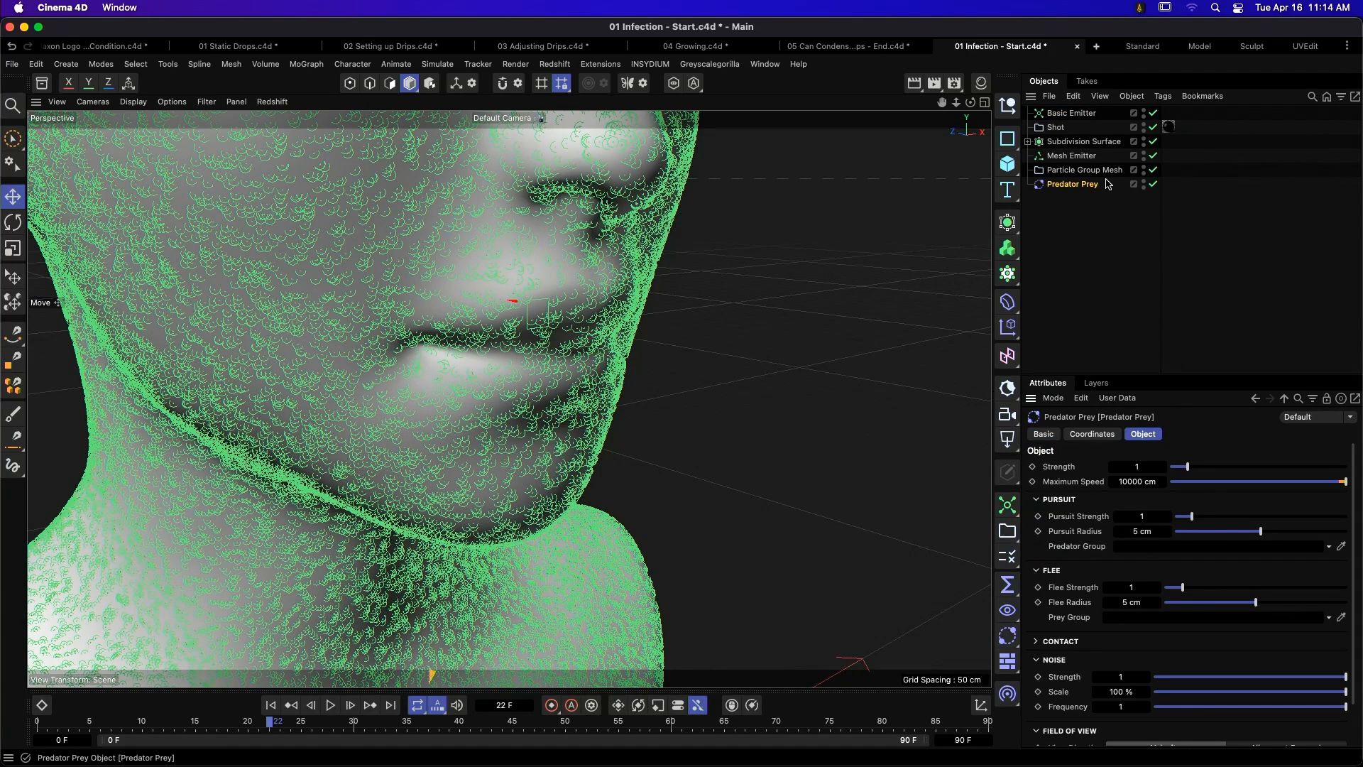
left_click_drag(1056, 127, 1134, 550)
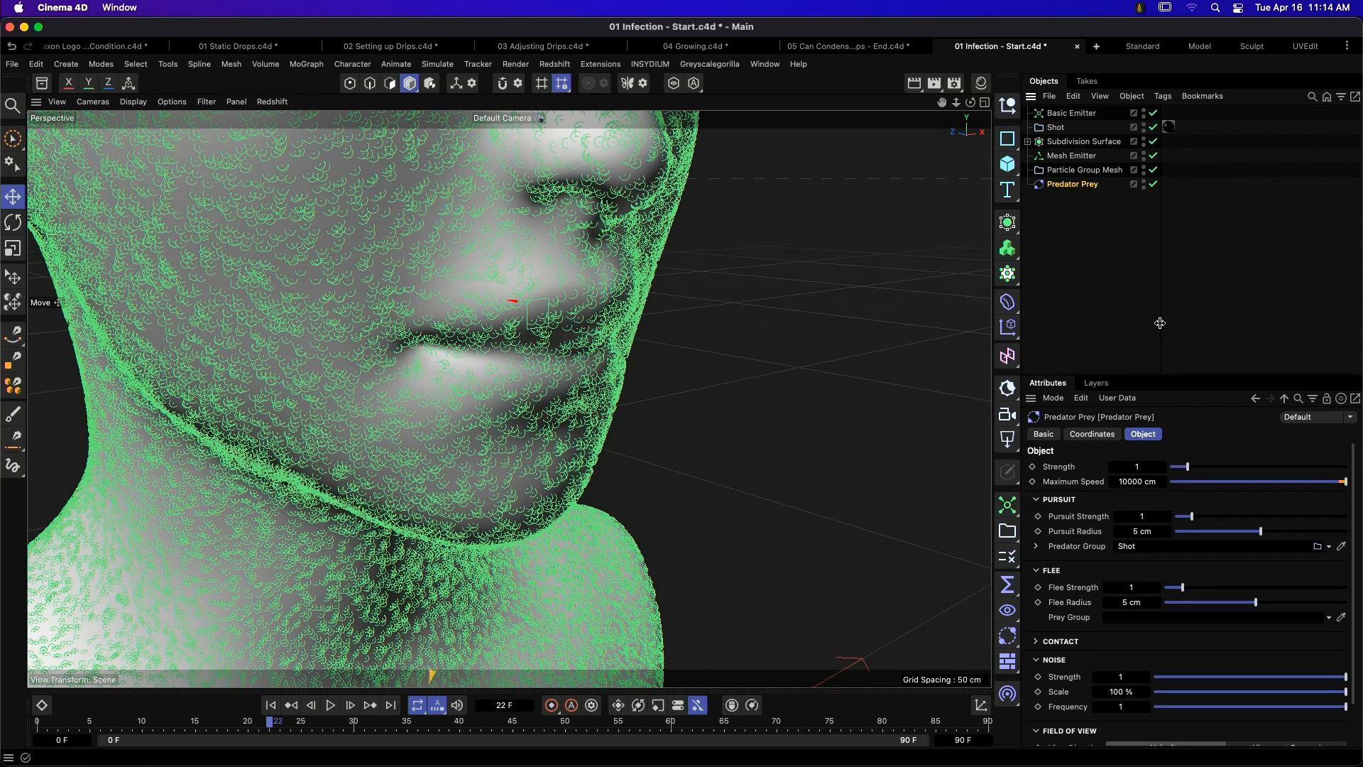
left_click_drag(1083, 170, 1129, 621)
left_click(272, 704)
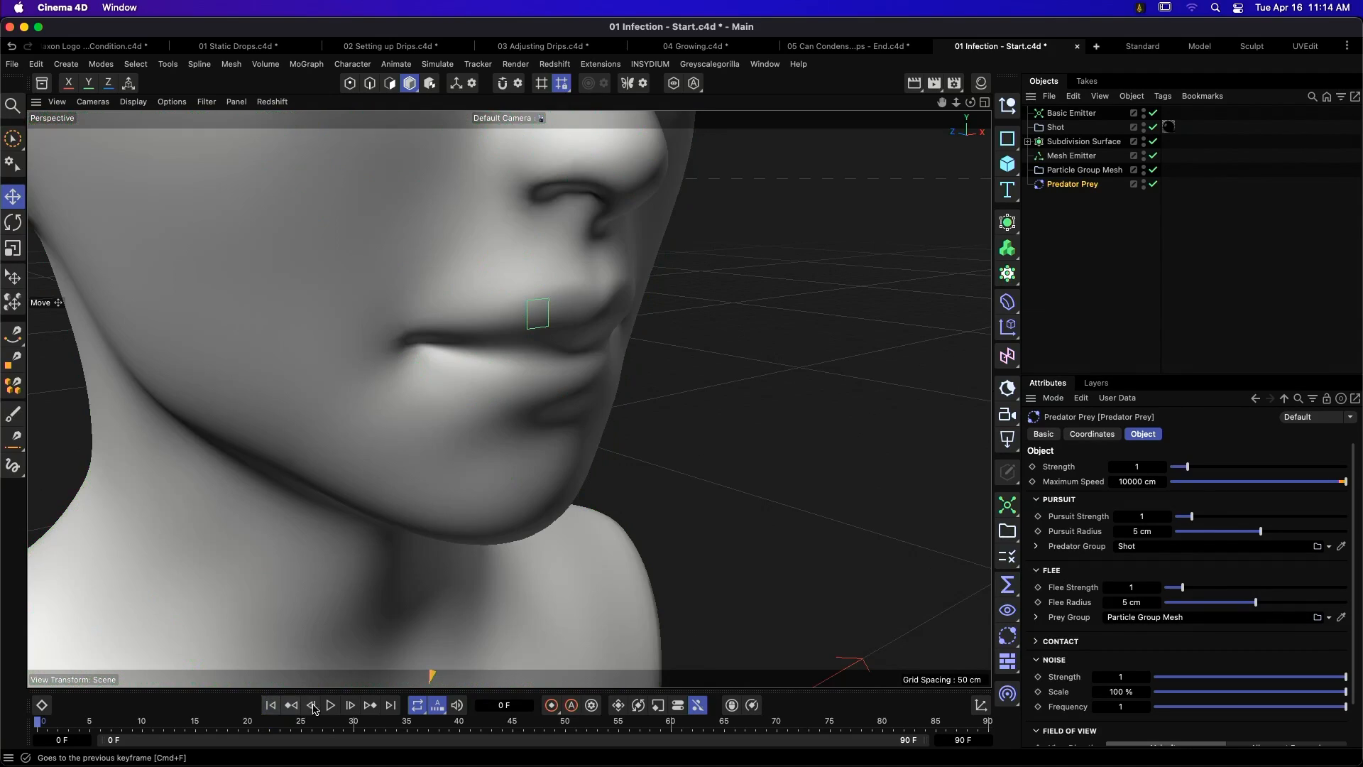
- Play the simulation and examine how the mesh particles behave around the mouth
left_click(331, 705)
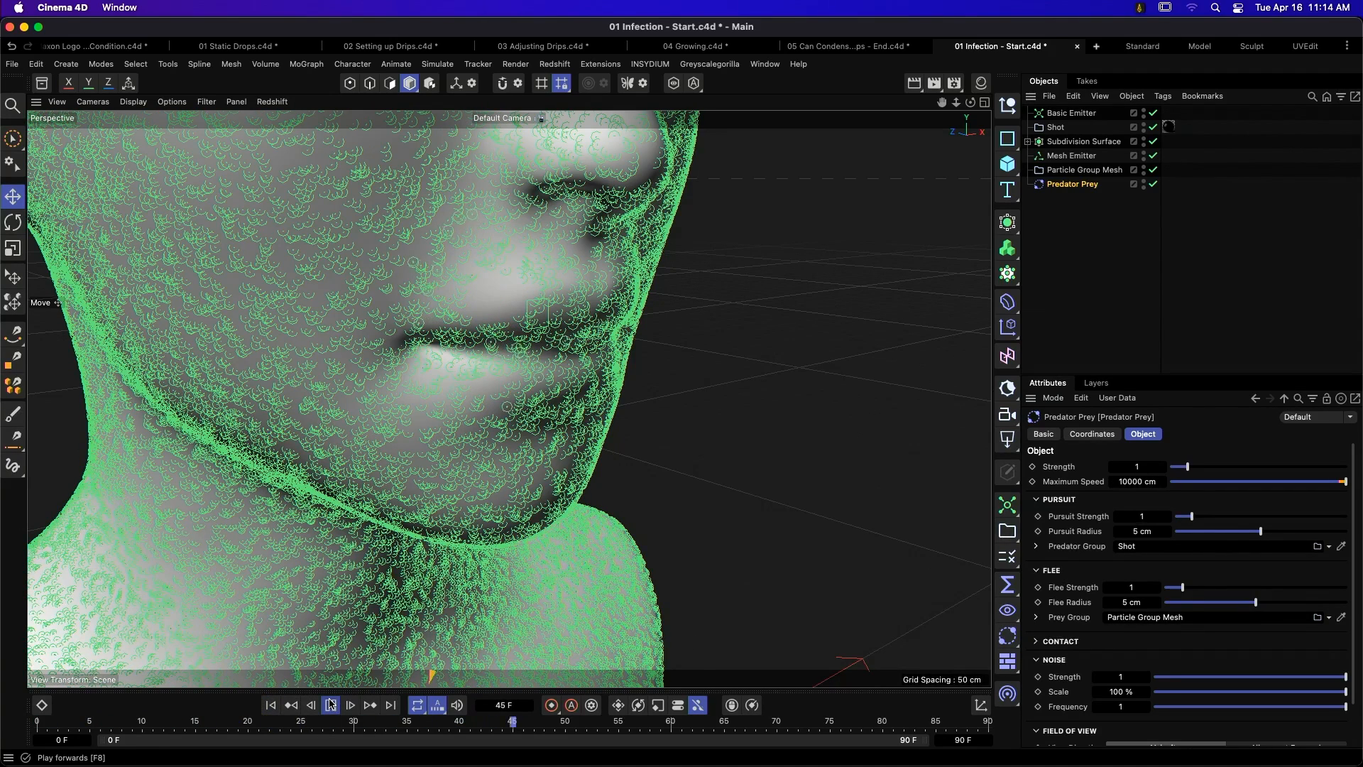
left_click(331, 705)
left_click_drag(503, 298, 524, 355, "alt")
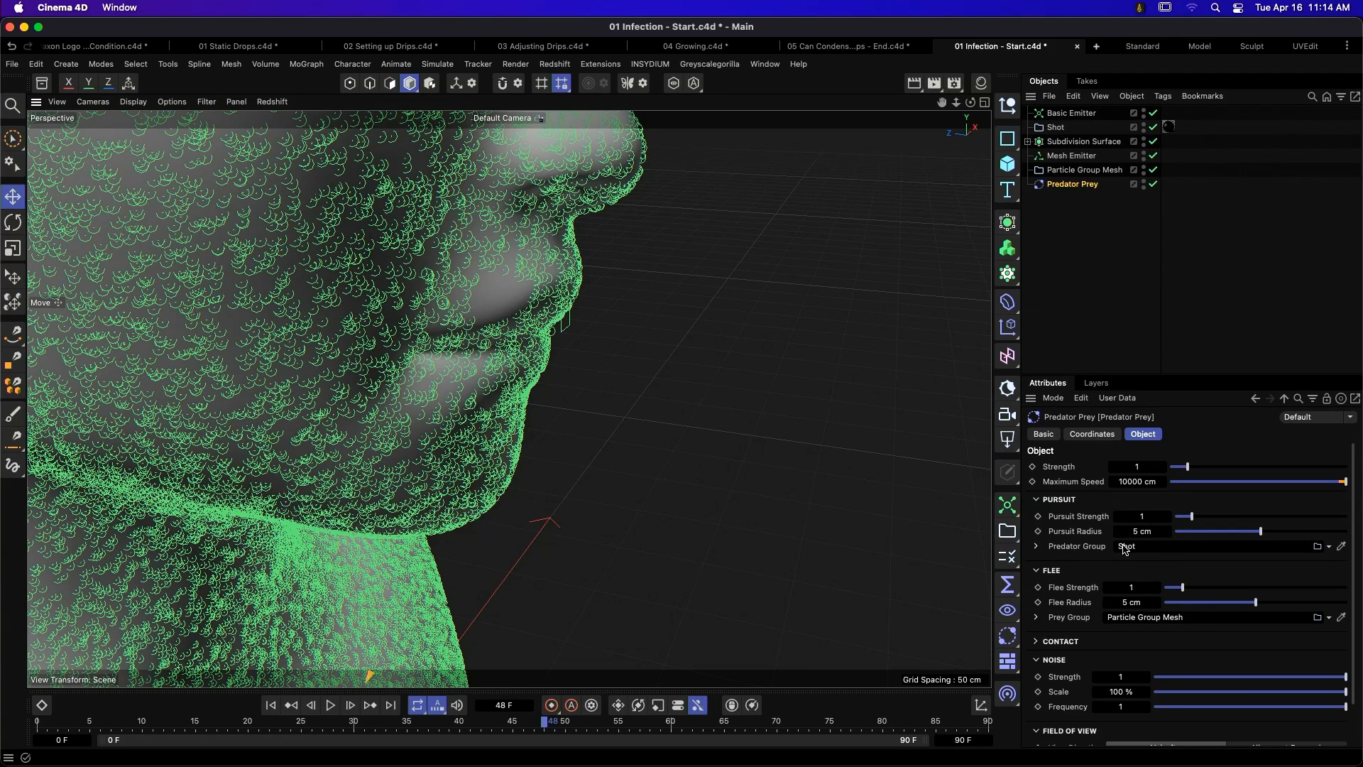
- Open the Predator Prey.c4d example from the 00 Basics folder and set the radius of Circle to 95 cm
key("super+Tab")
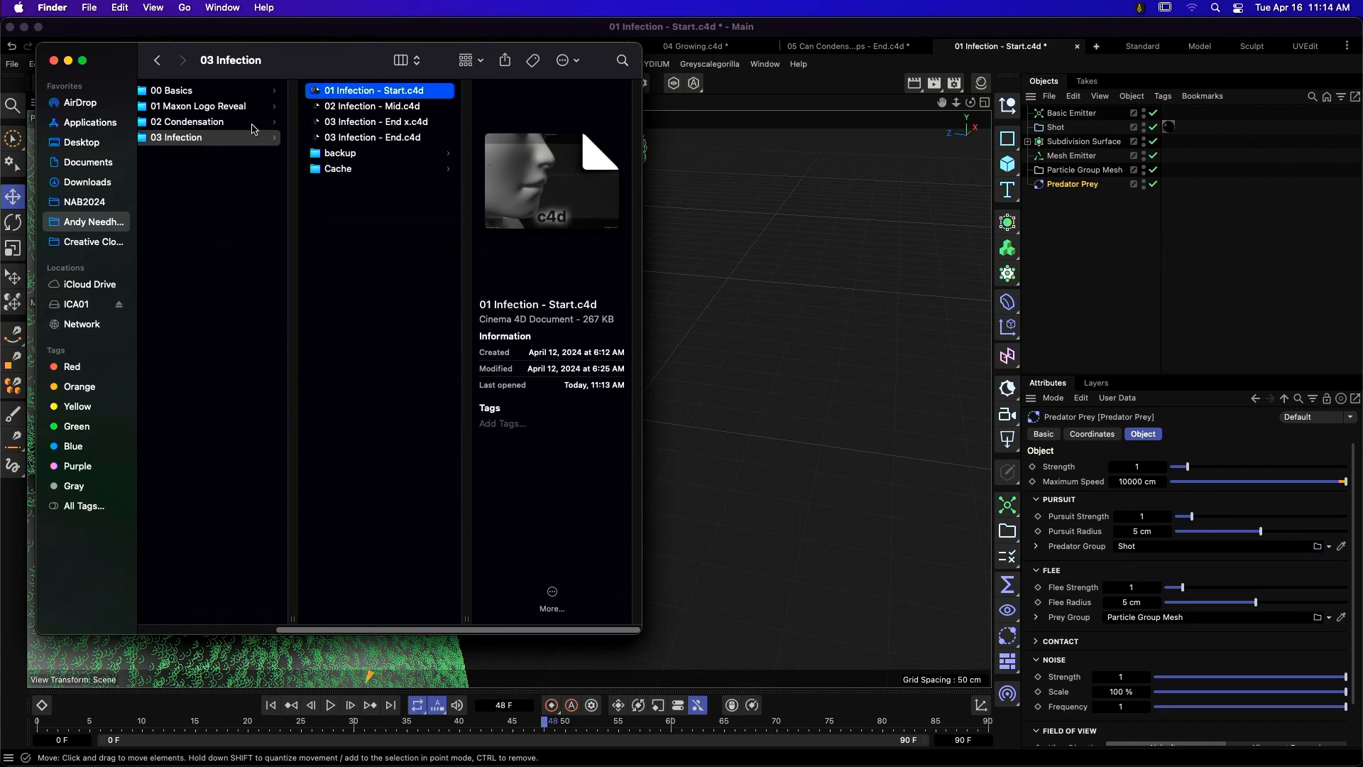
left_click(225, 93)
double_click(414, 140)
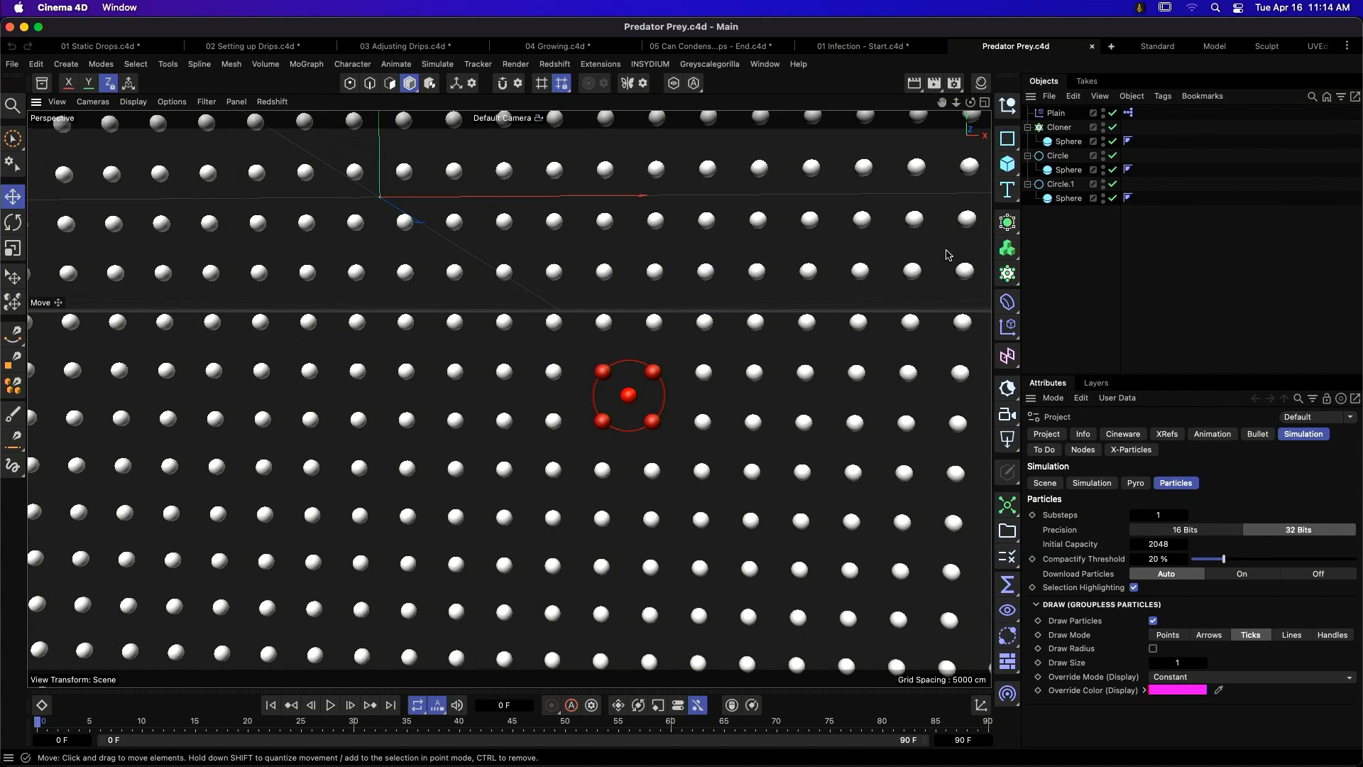
left_click(1060, 157)
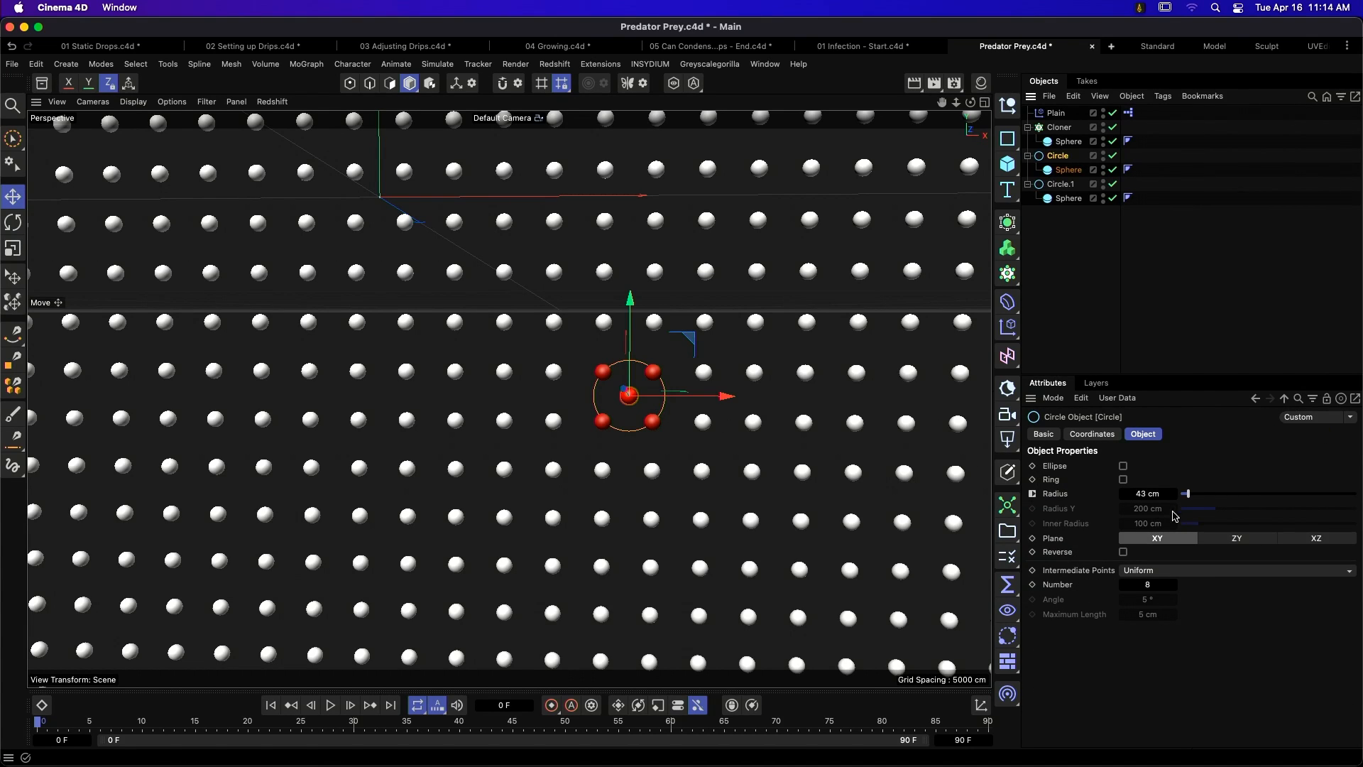
mouse_move(1187, 493)
left_mouse_down()
mouse_move(1215, 496)
mouse_move(1180, 516)
left_mouse_up()
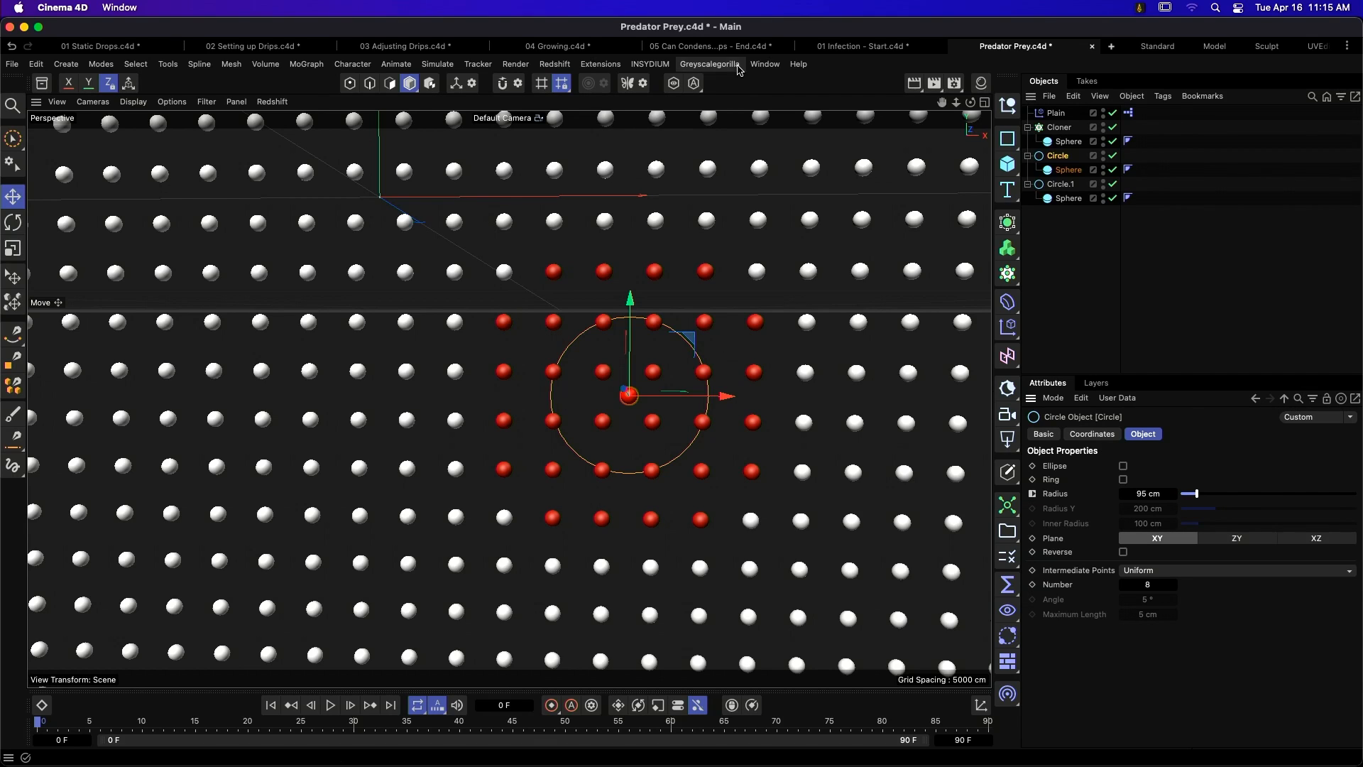
- Return to the 01 Infection - Start.c4d scene and set Predator Prey's Contact Behaviour to Convert Prey with a Contact Radius of 100%
left_click(862, 46)
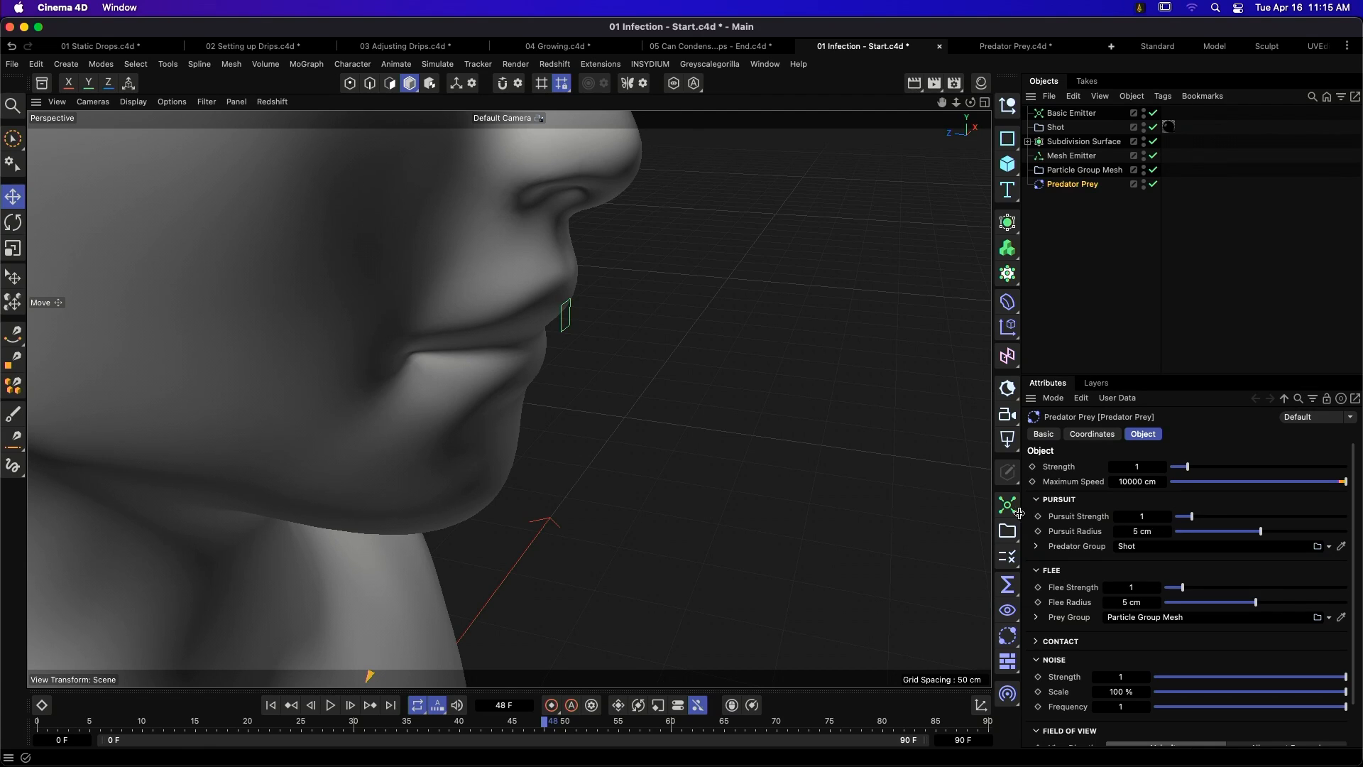
left_click_drag(610, 444, 549, 470, "alt")
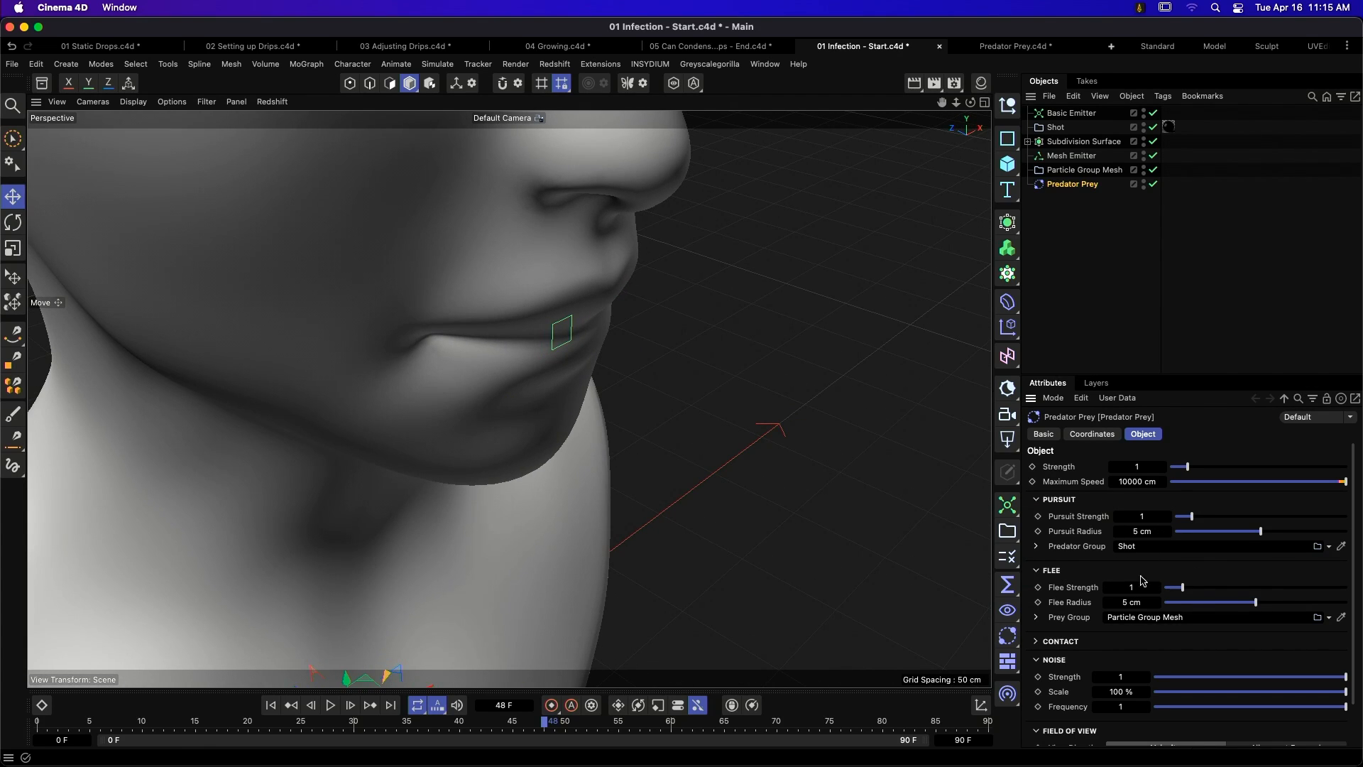
left_click(1061, 641)
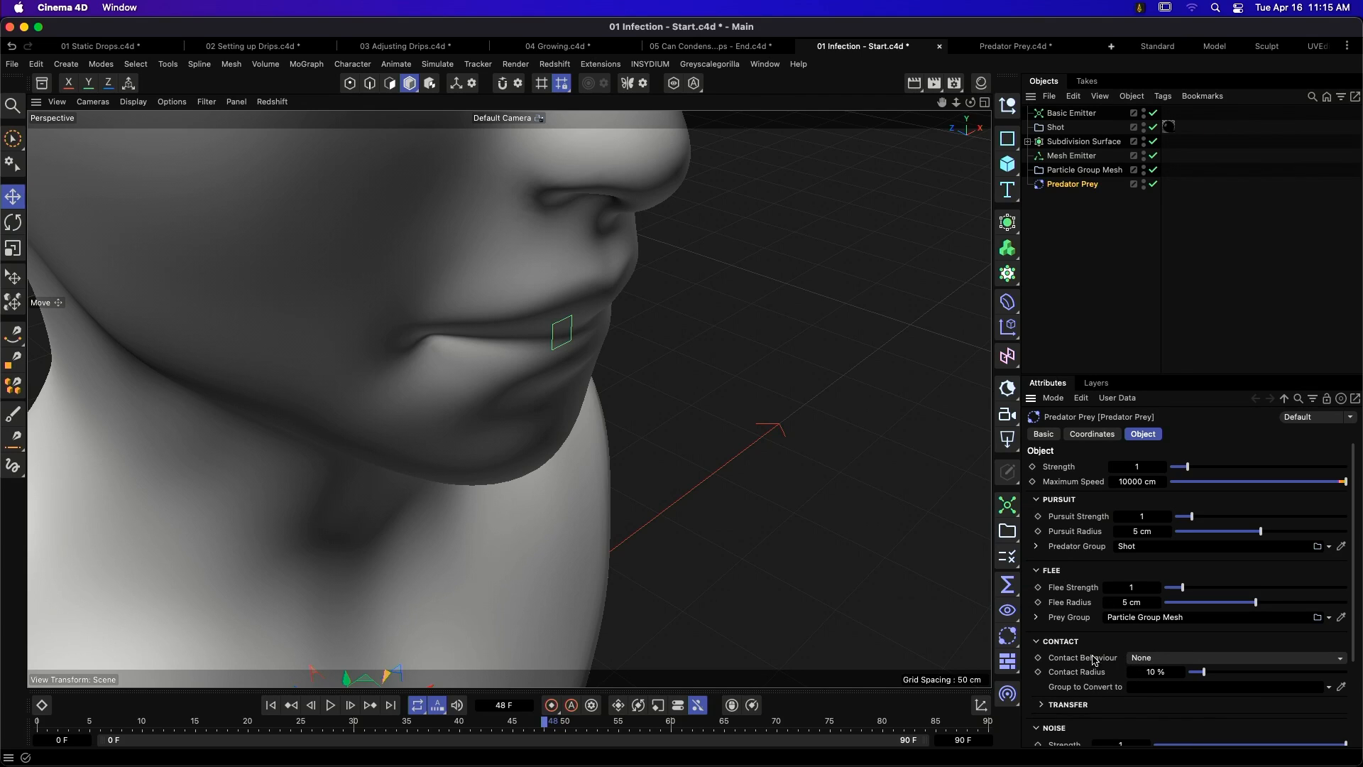
left_click(1171, 660)
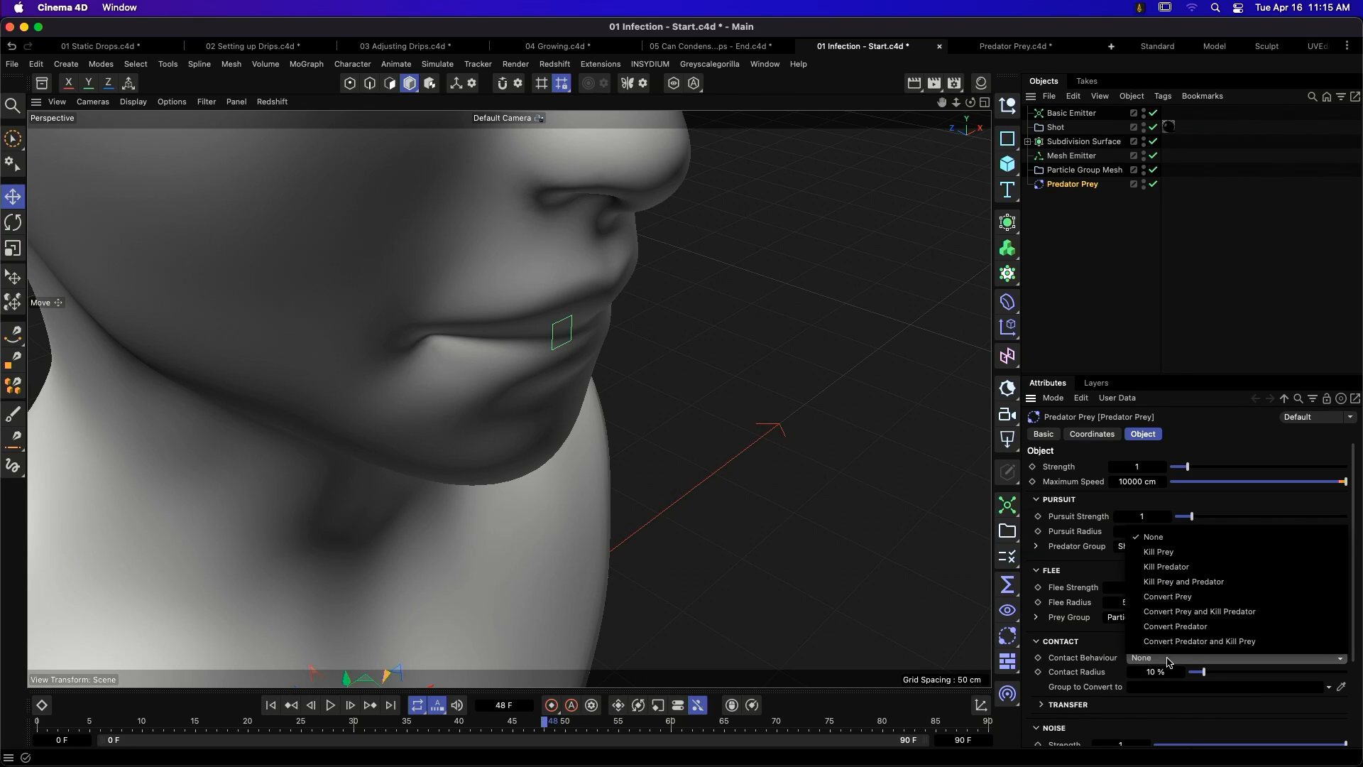
left_click(1189, 600)
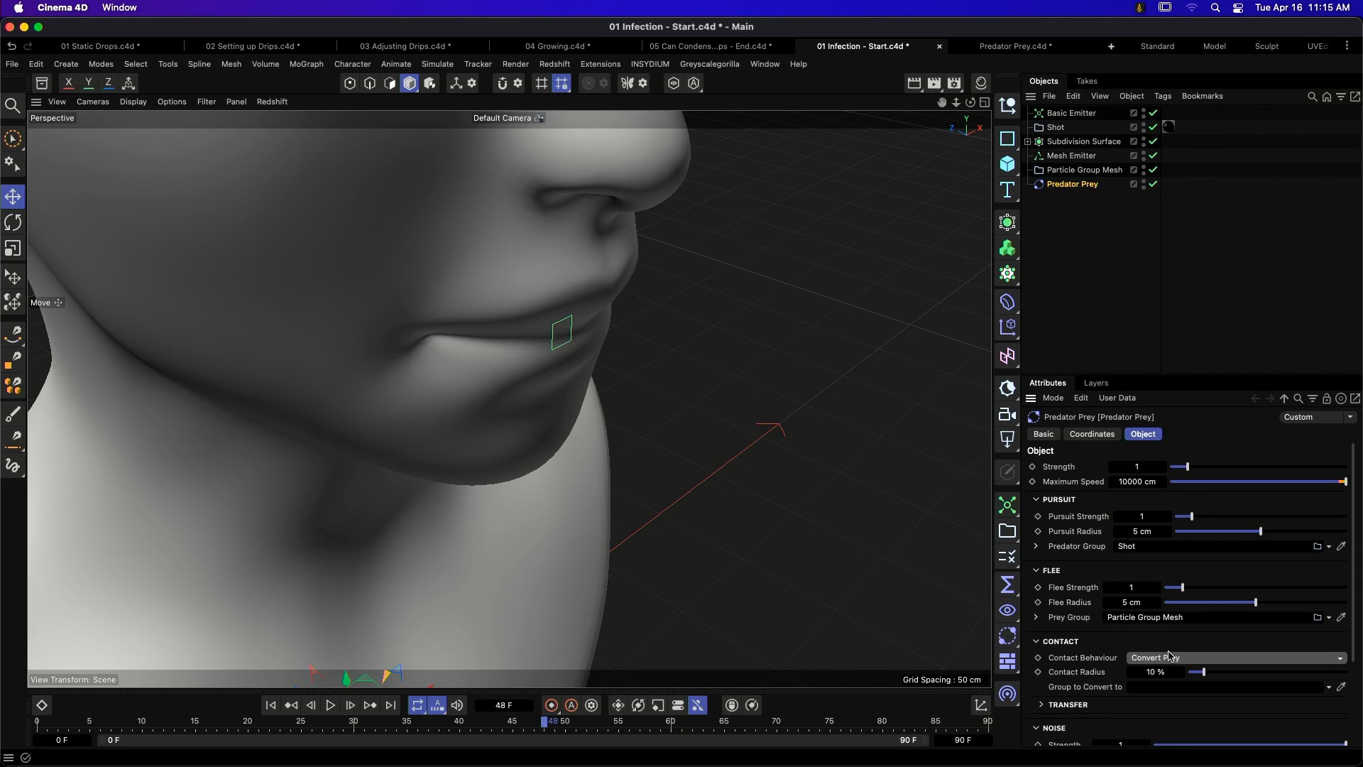
left_click_drag(1204, 672, 1347, 671)
- Play the simulation from frame 0 and examine the converted particles across the whole bust
left_click(271, 705)
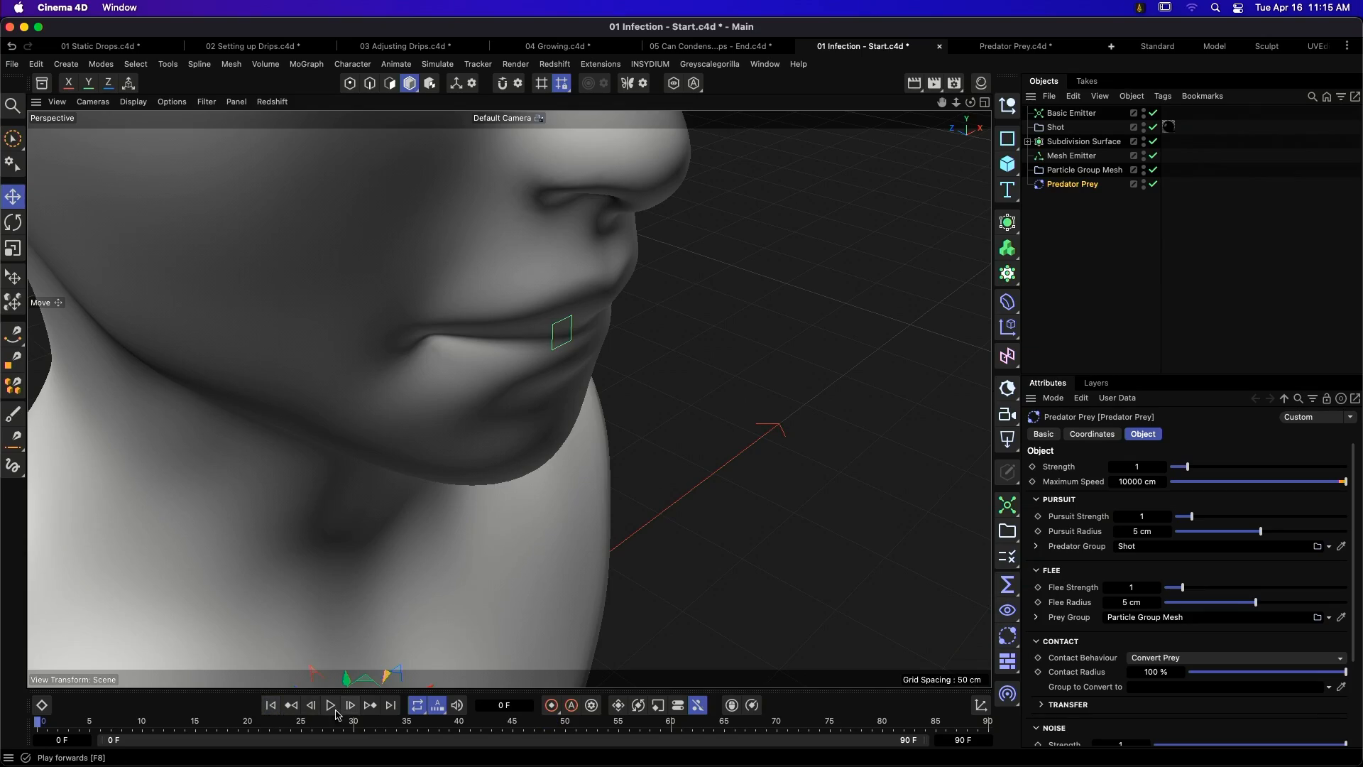
left_click(331, 705)
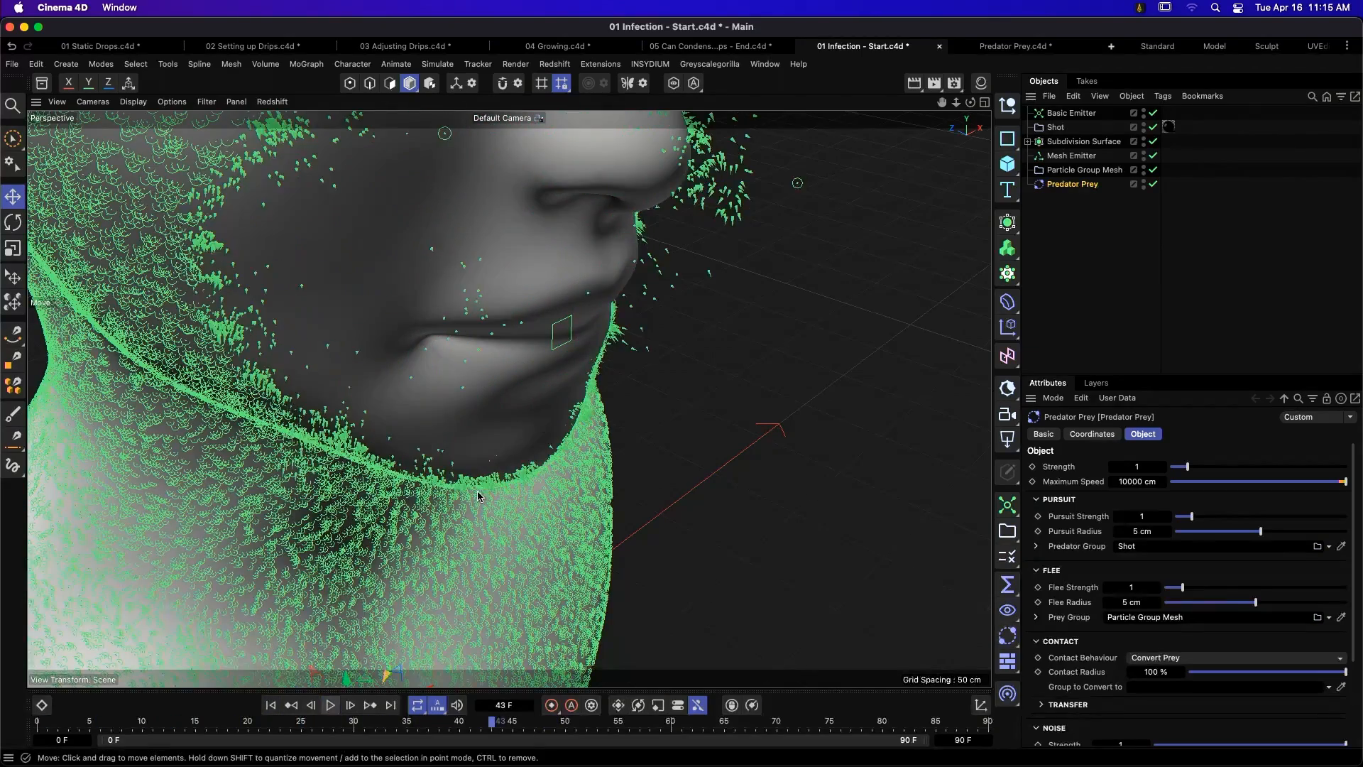
left_click(331, 705)
left_click_drag(617, 232, 721, 200, "alt")
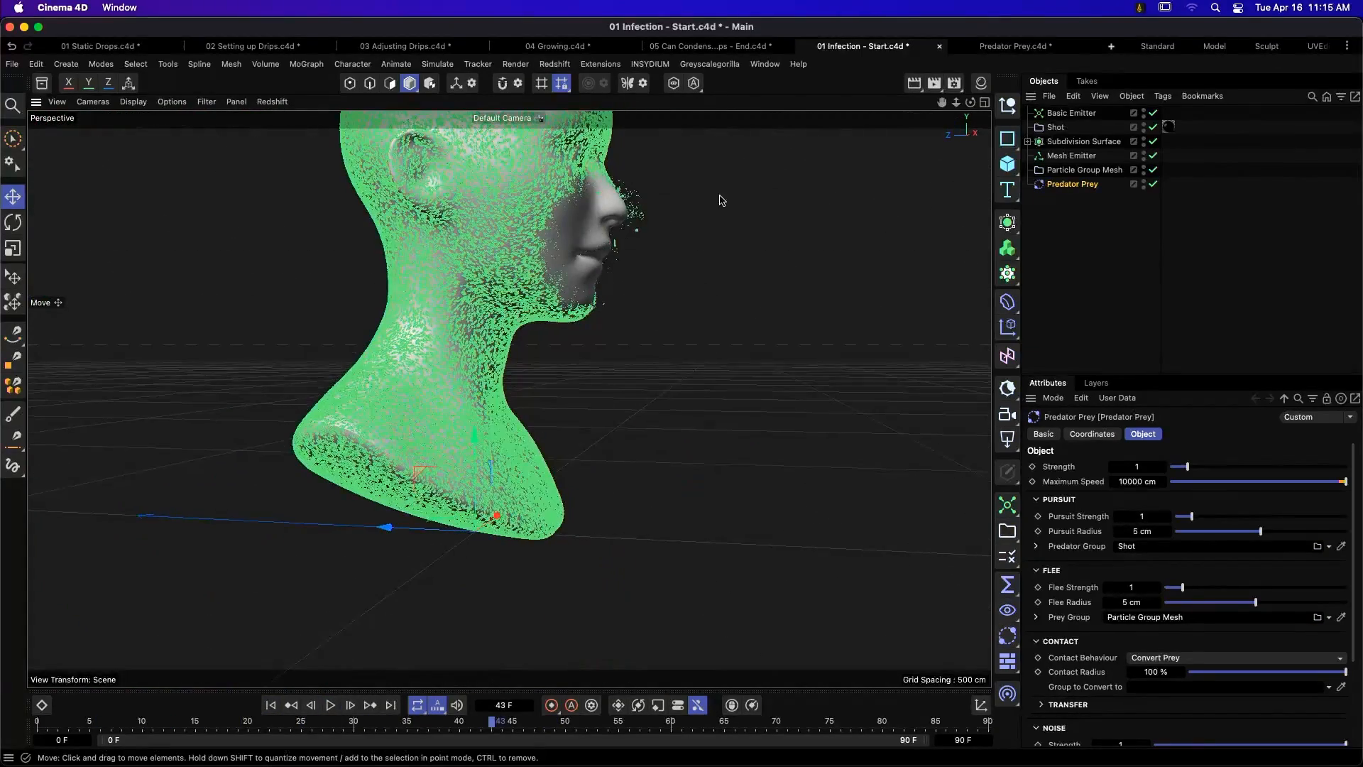
left_click_drag(572, 256, 900, 376, "alt")
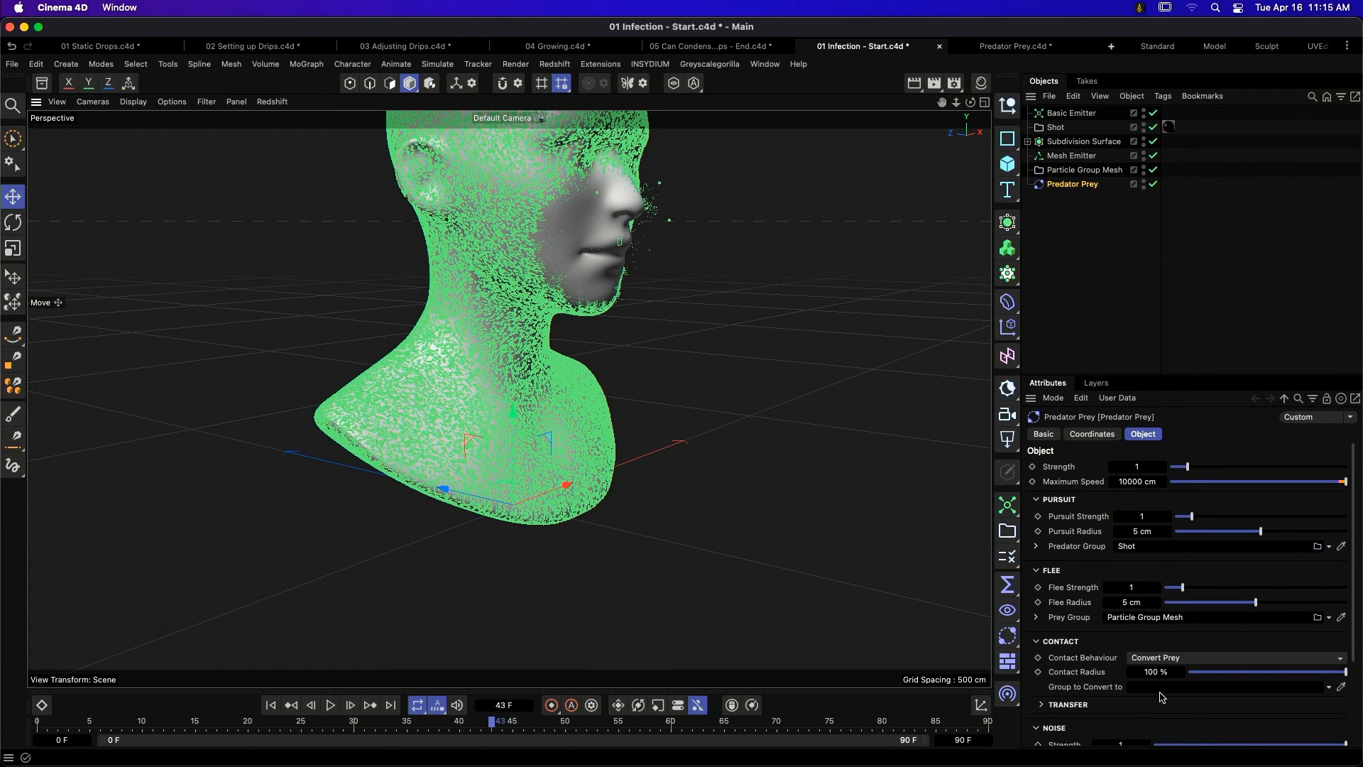
- Assign Shot as the Group to Convert to of the Predator Prey modifier and expand its Transfer settings
left_click(1074, 132)
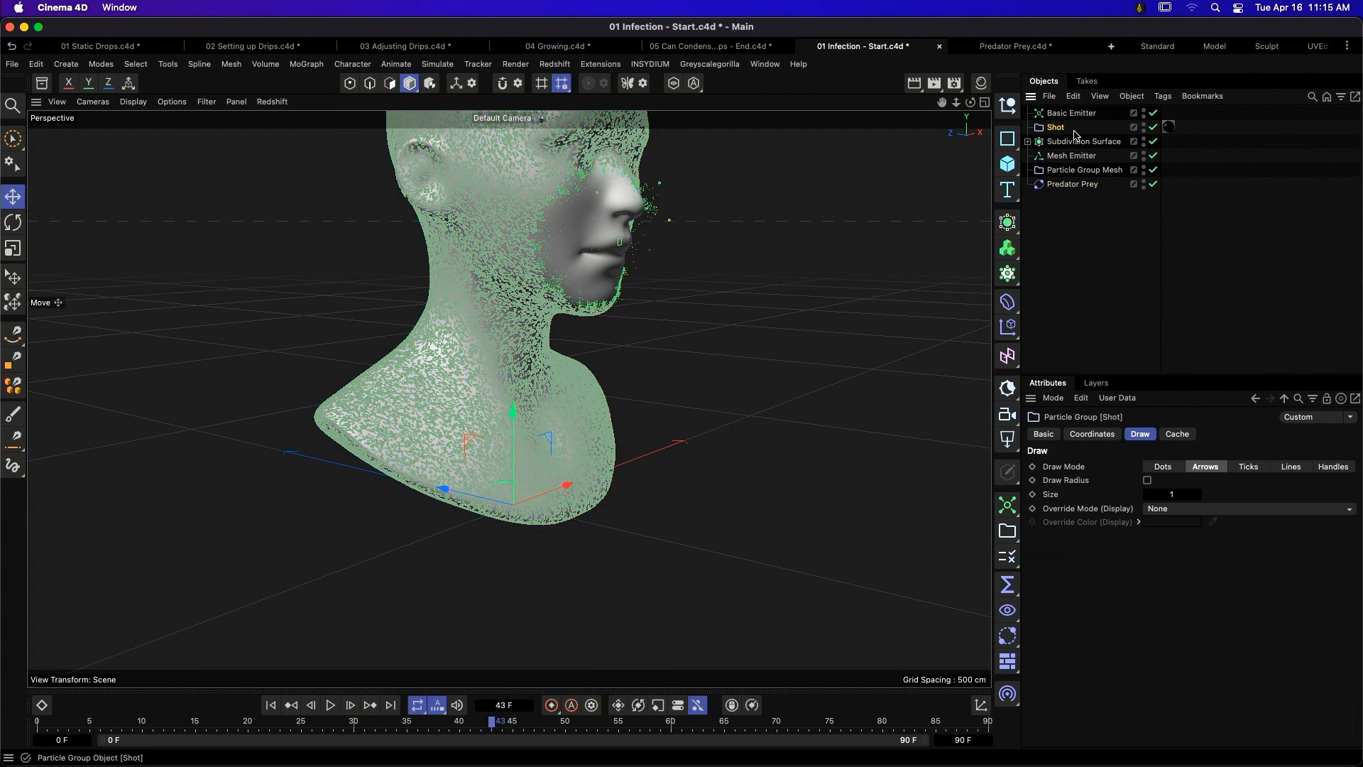
left_click(1072, 184)
left_click_drag(1143, 465, 1156, 687)
left_click(1074, 705)
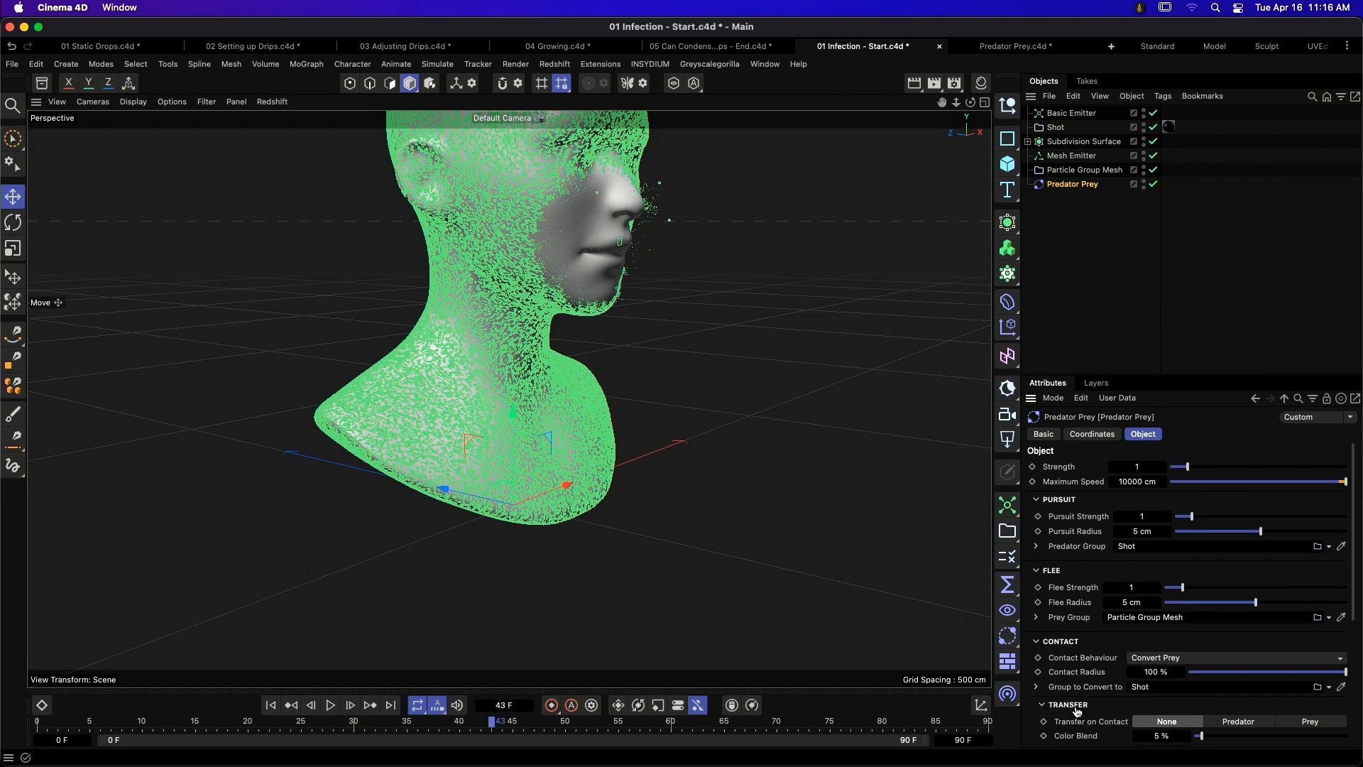
- Check the Basic Emitter's particle color settings and preview the simulation from frame 0
left_click(1062, 113)
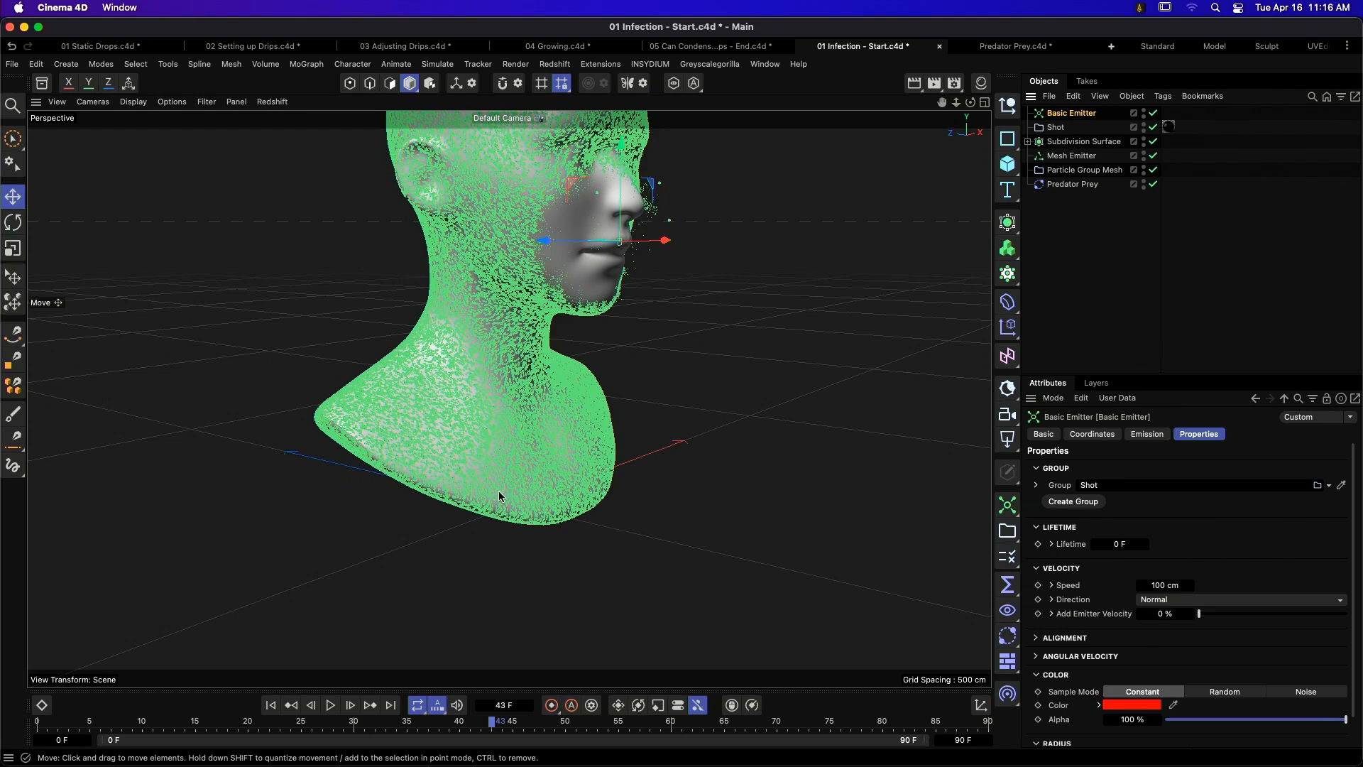
left_click(270, 704)
left_click(331, 705)
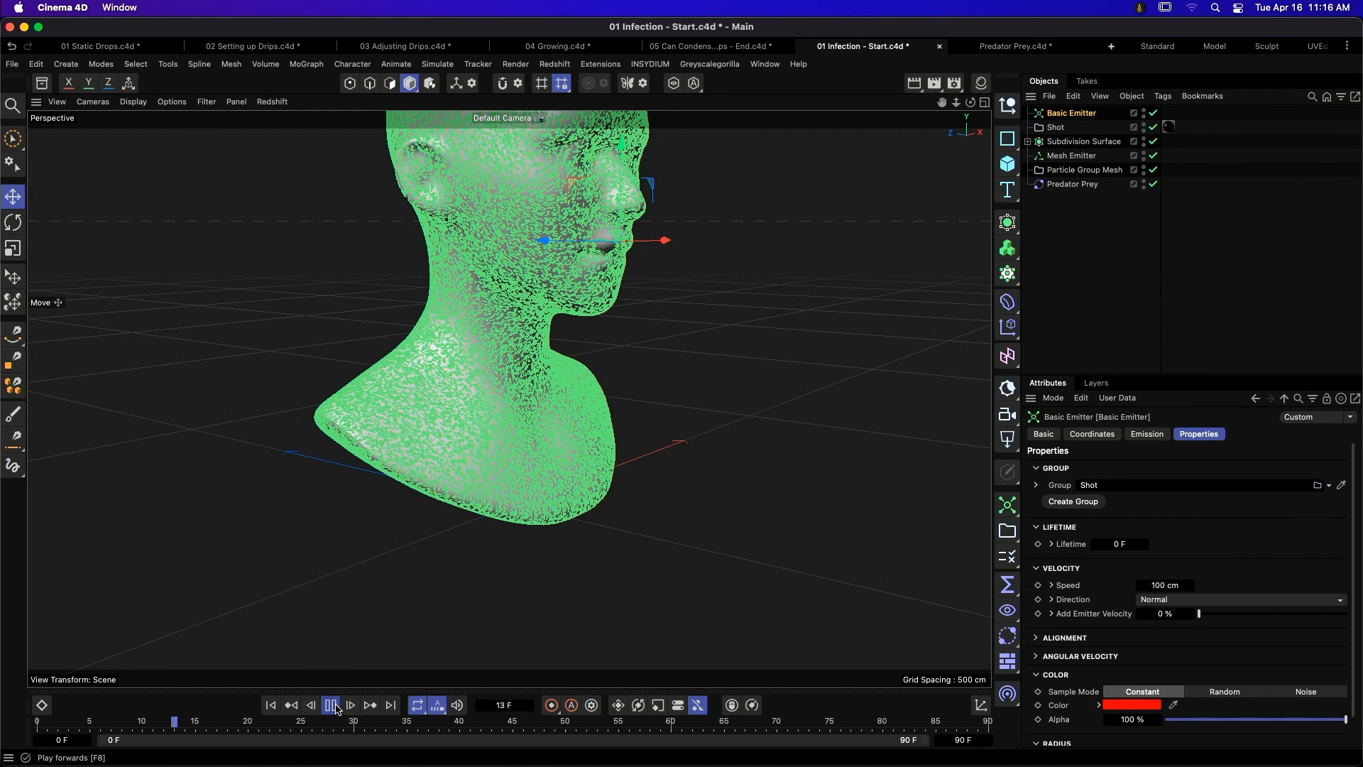
left_click(330, 705)
- Set Predator Prey's Transfer on Contact to Predator with a Color Blend of 100%, and play the simulation from frame 0
left_click(1075, 184)
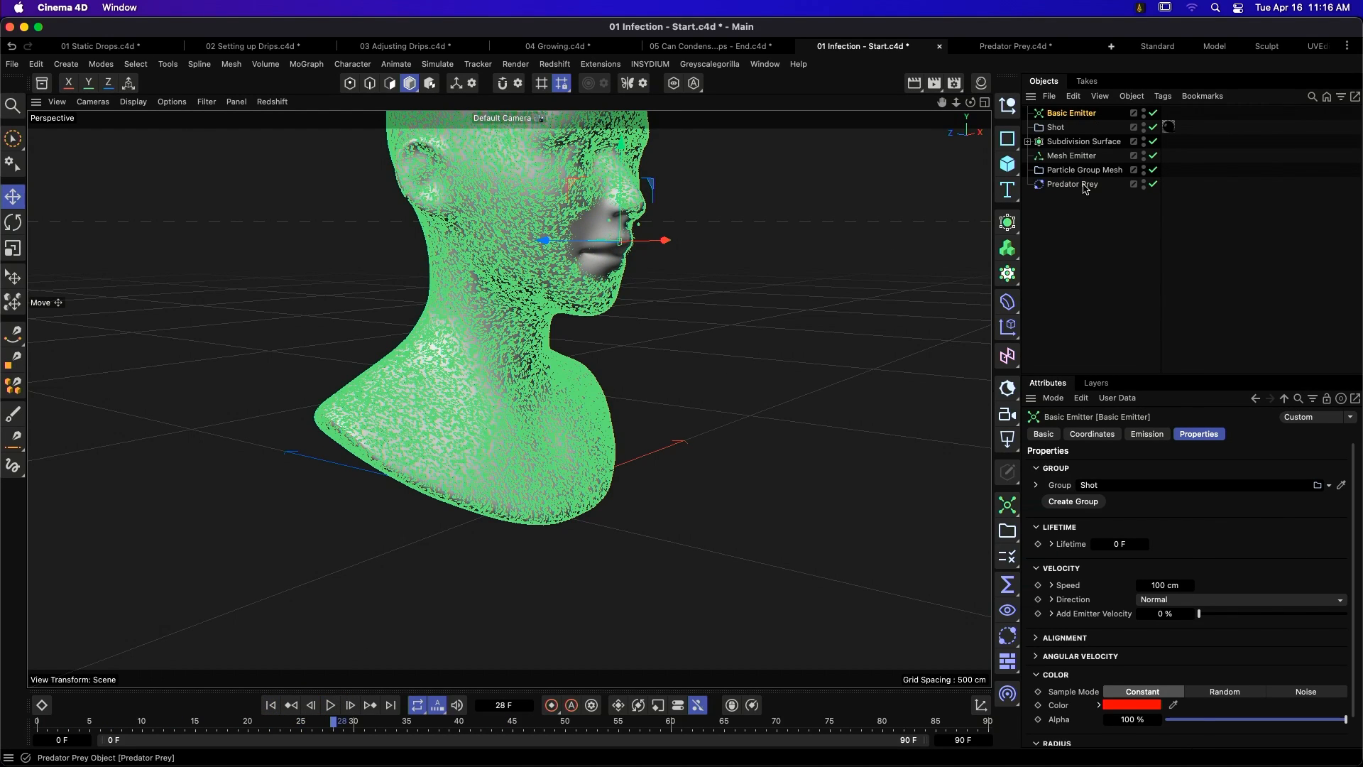
scroll(1344, 614, "down", 5)
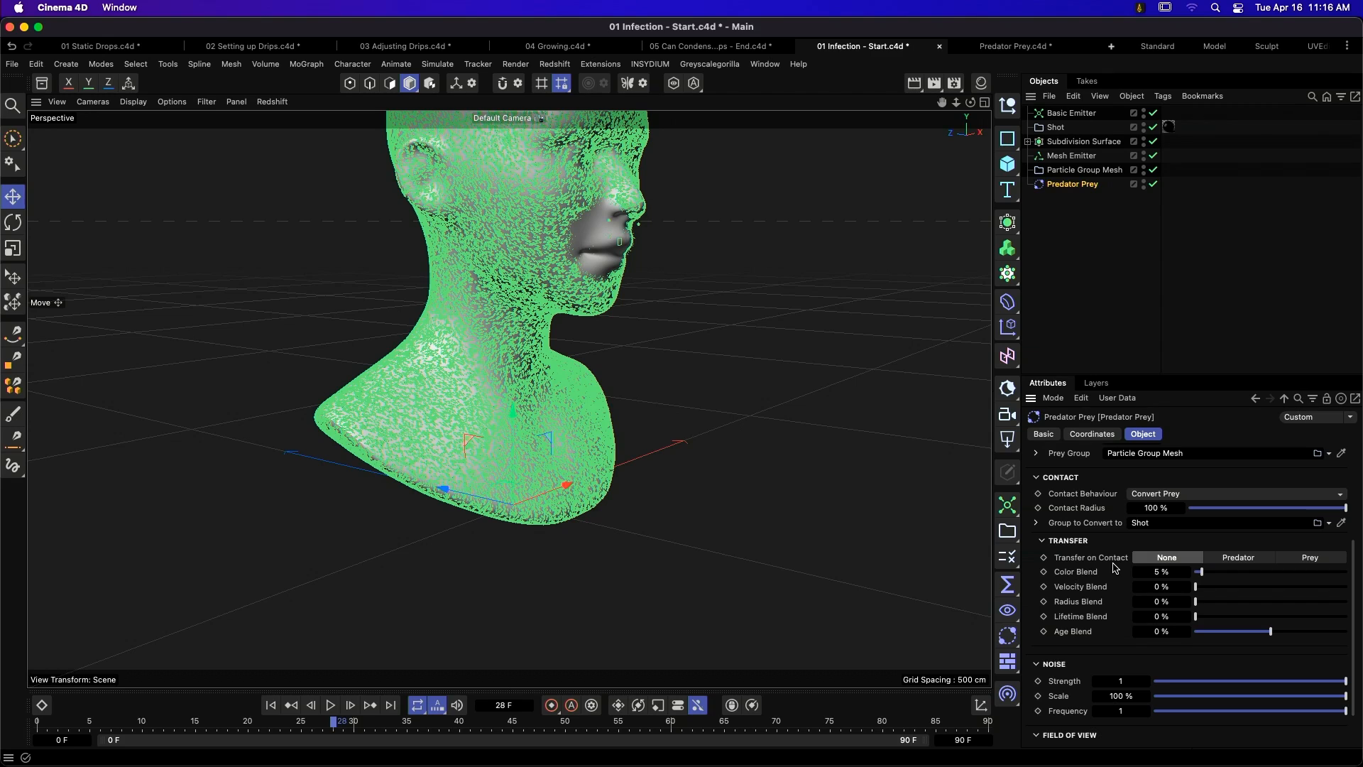
left_click(1317, 559)
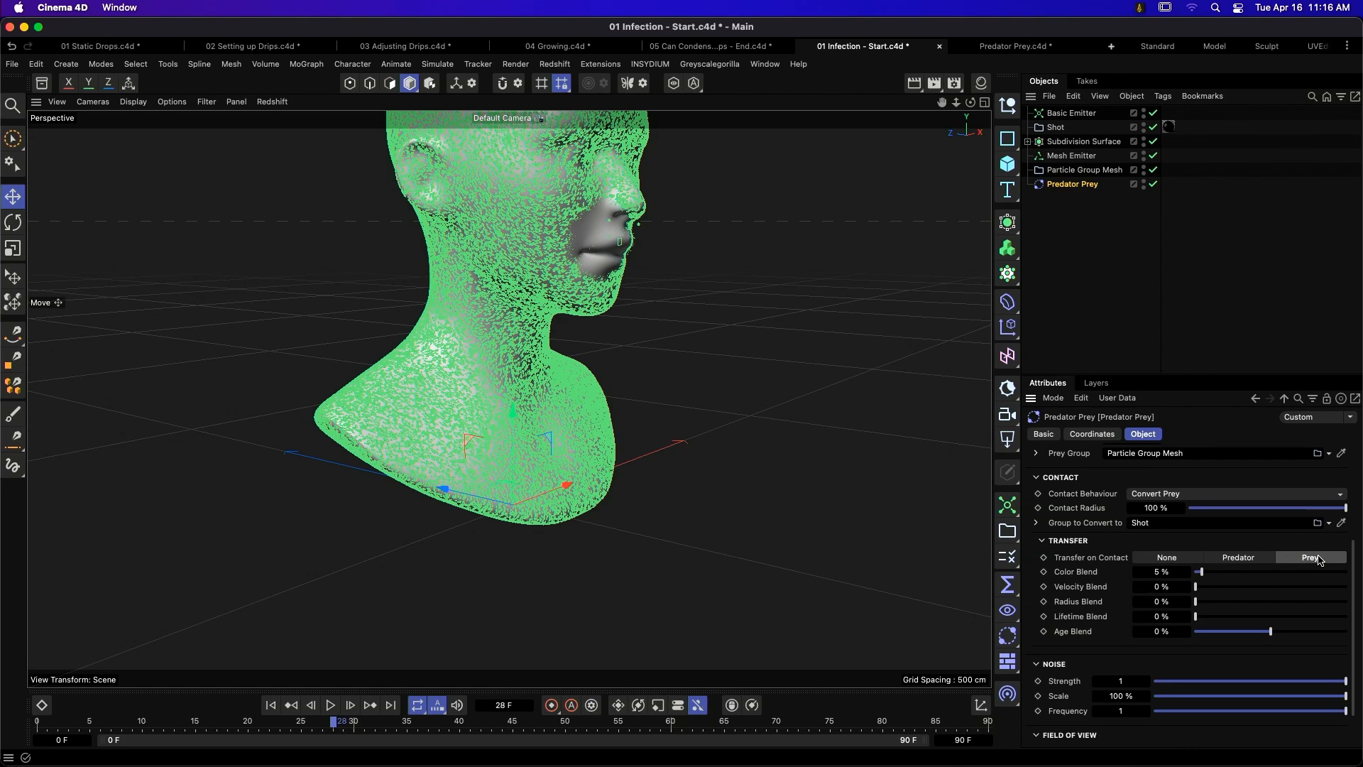
left_click(1260, 559)
left_click_drag(1223, 573, 1361, 580)
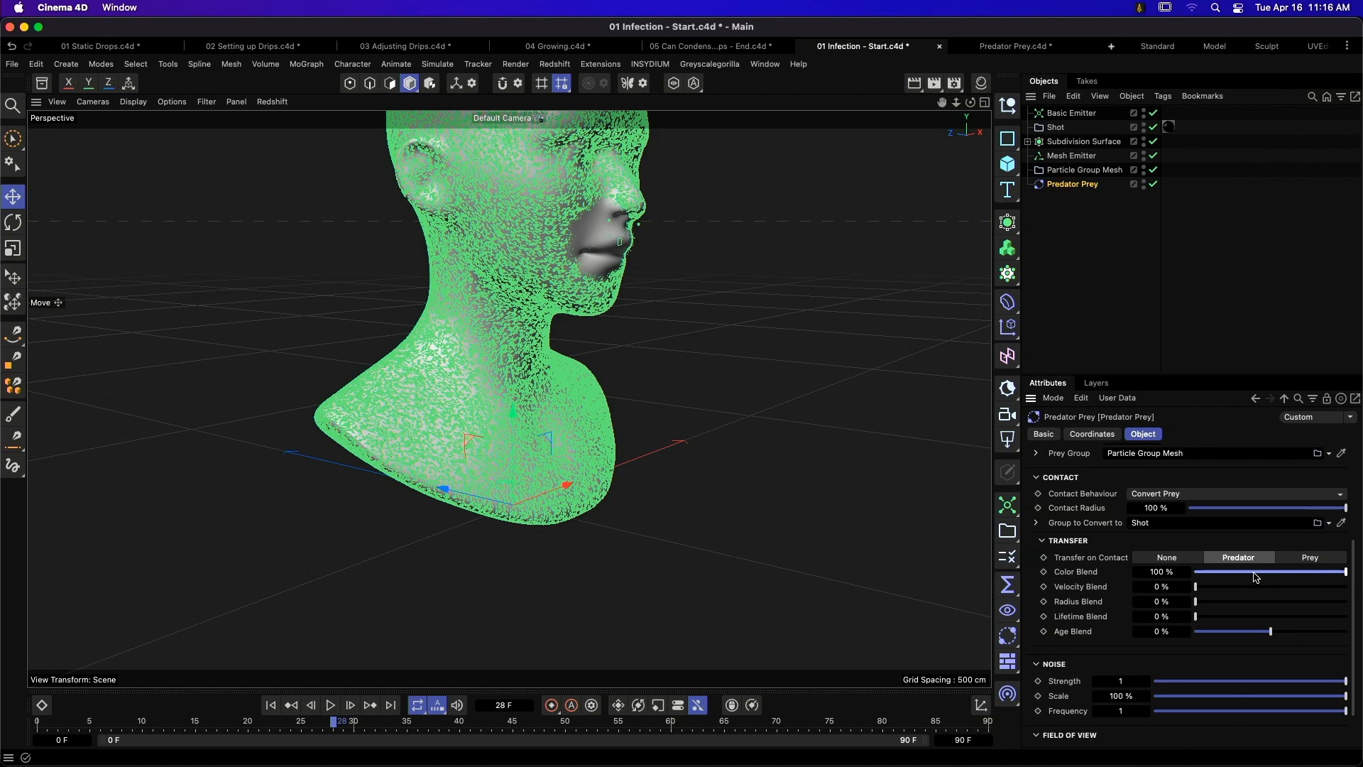
left_click(271, 705)
left_click(330, 705)
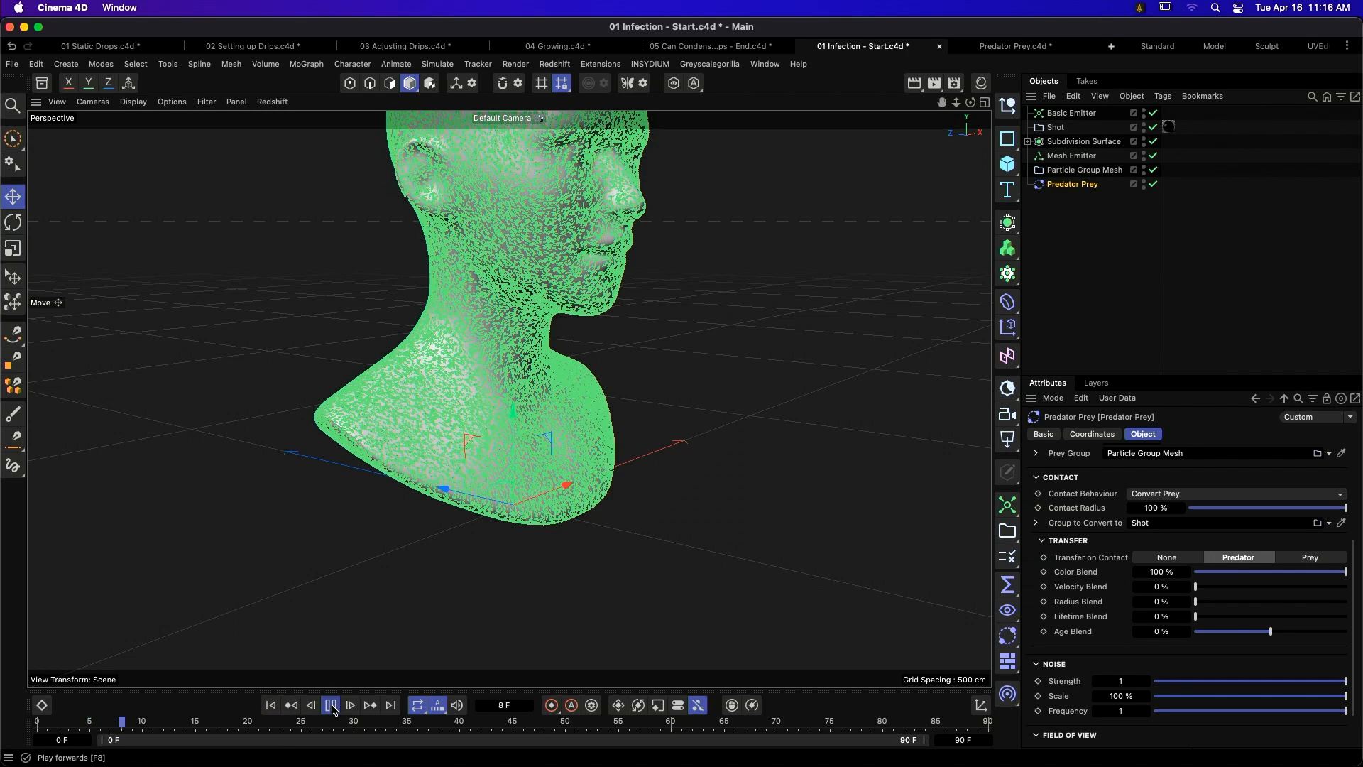
- Switch Transfer on Contact to Prey, preview the particles' color transfer and return to frame 0
left_click(1316, 560)
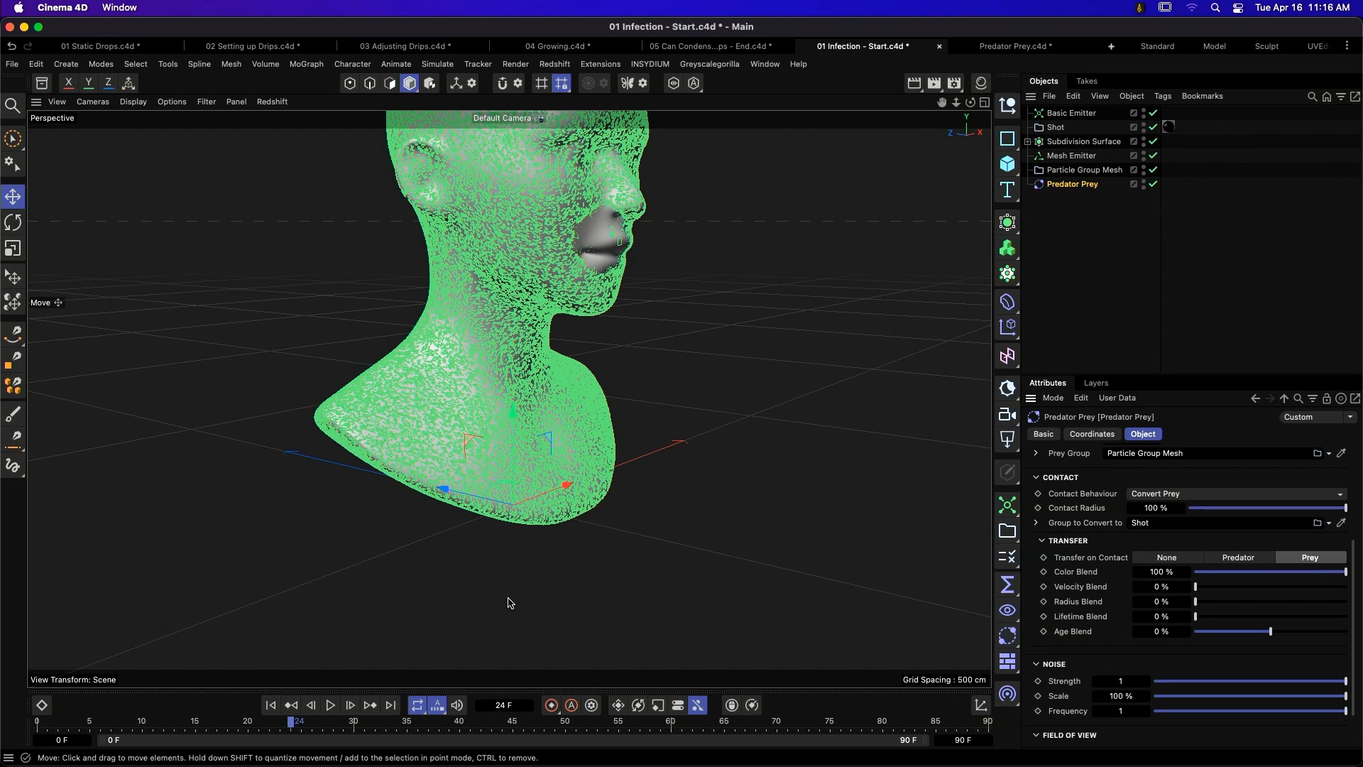
left_click(330, 705)
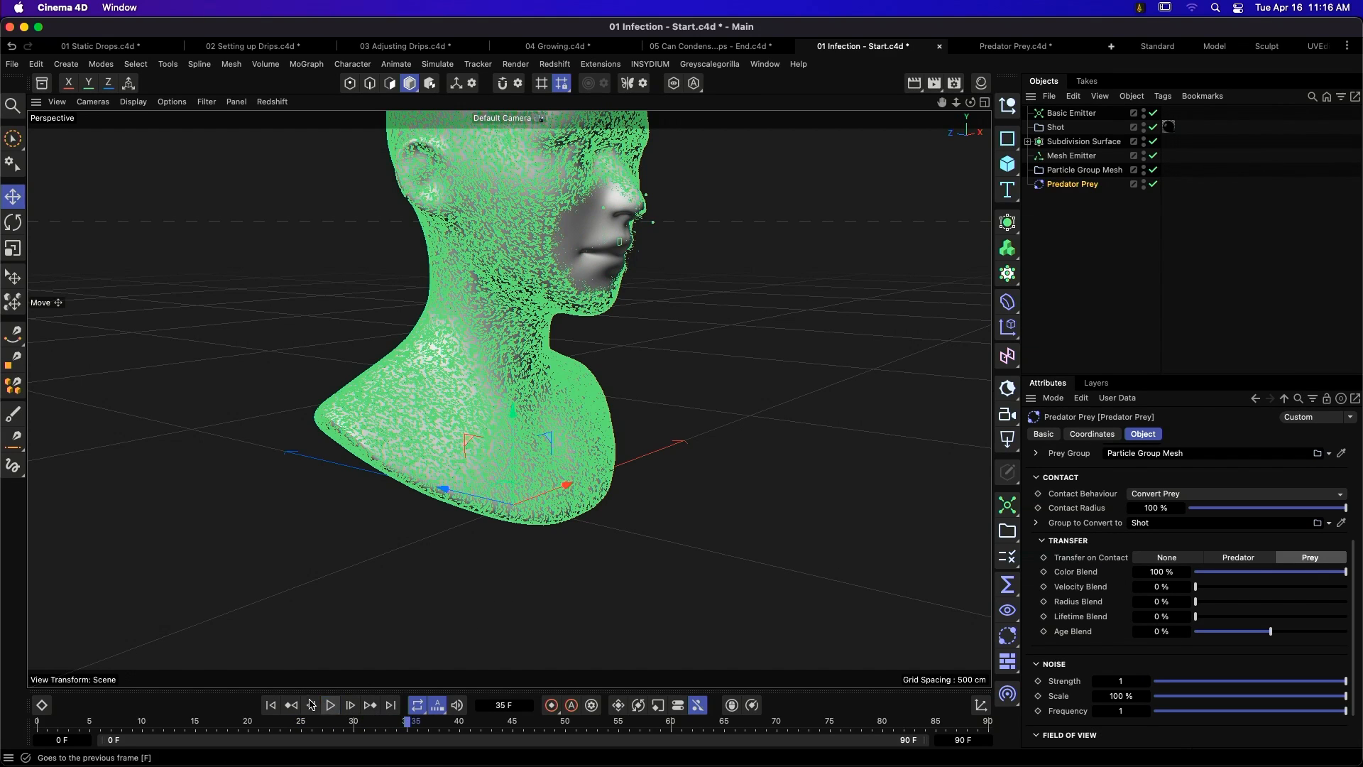
left_click(271, 704)
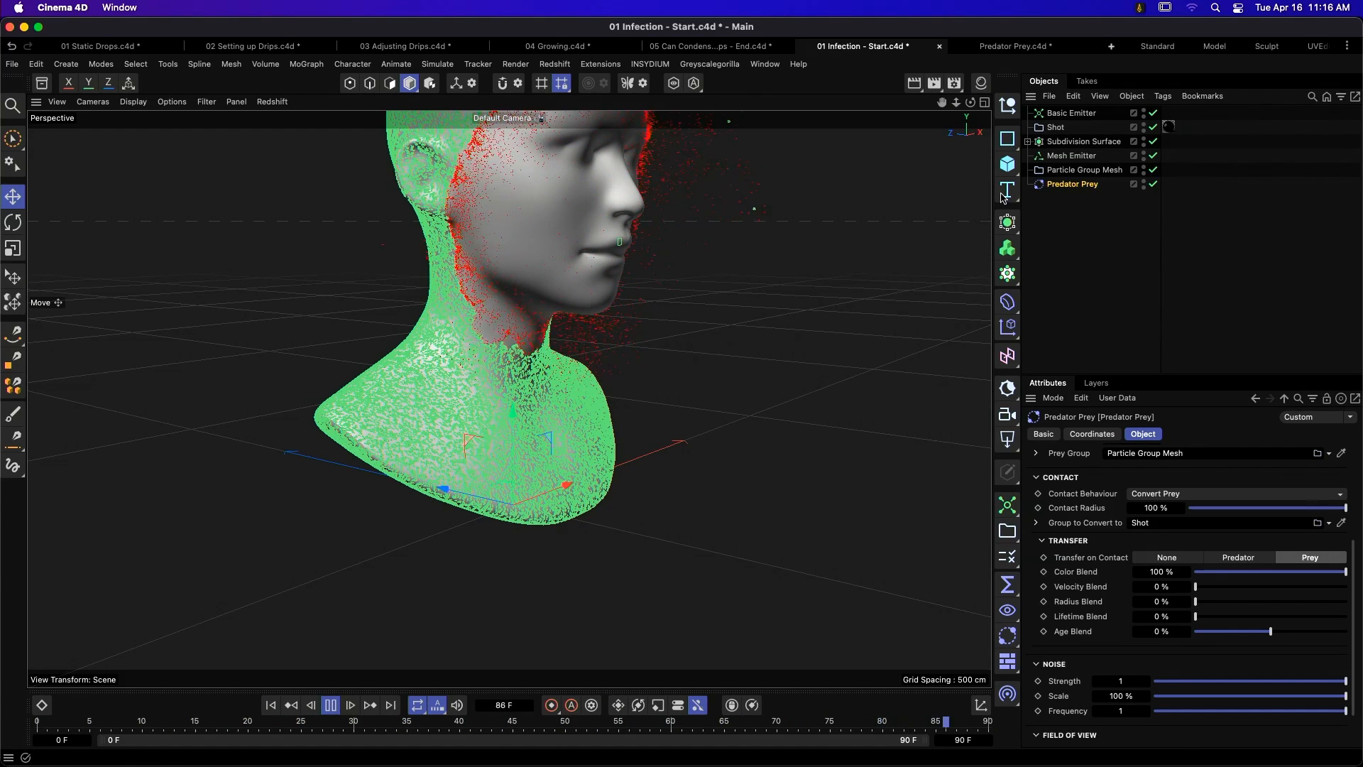
key("shift+f")
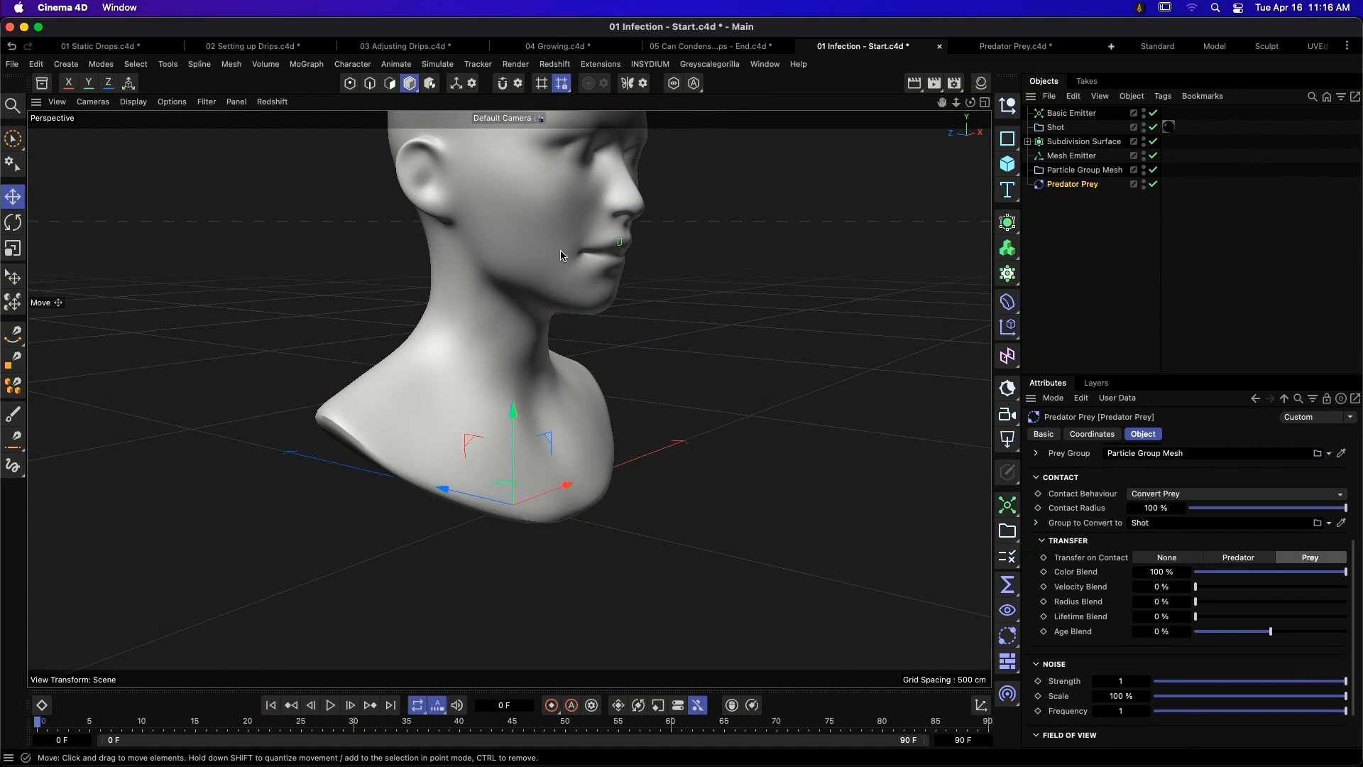
- Hide the Subdivision Surface in the editor and renderer, and replay the simulation to inspect the particles around the mouth
left_click_drag(491, 210, 511, 249, "alt")
left_click(1141, 140)
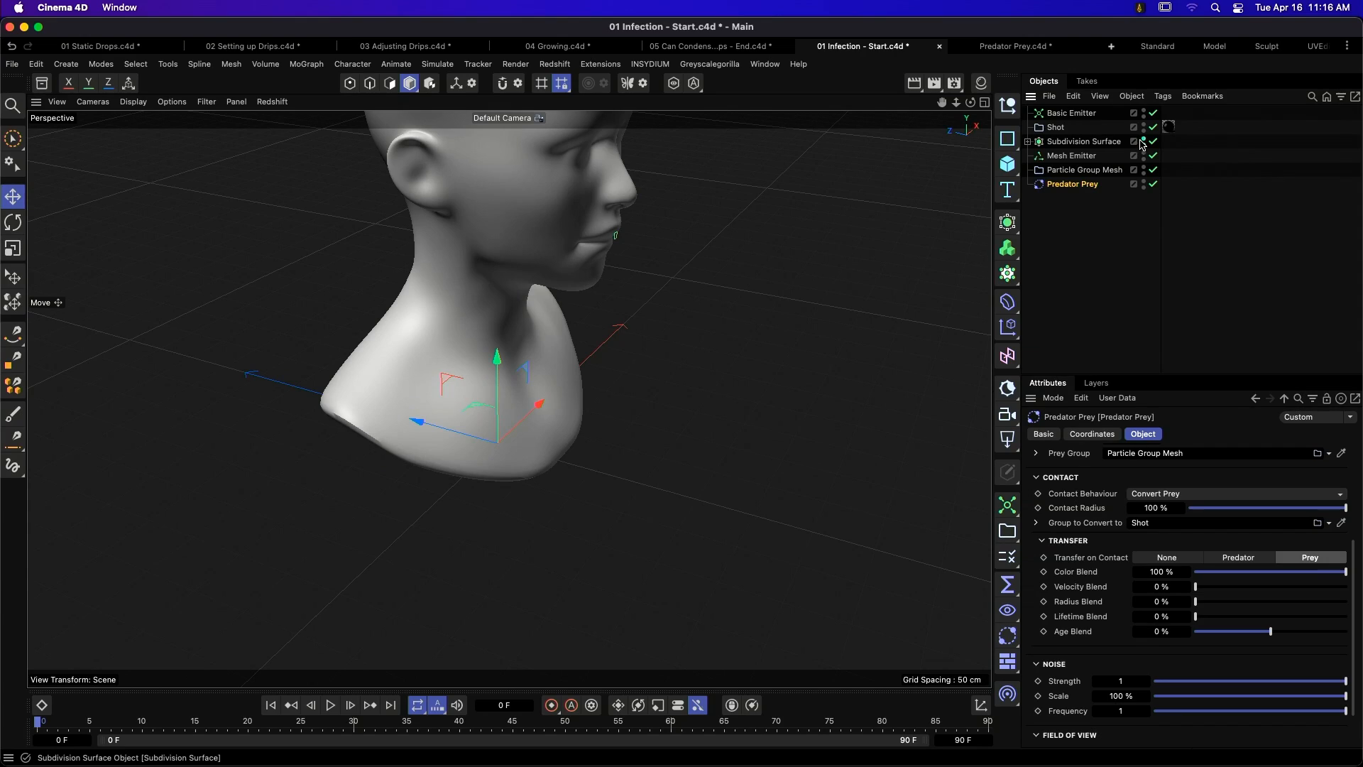
left_click(1141, 141)
left_click(331, 704)
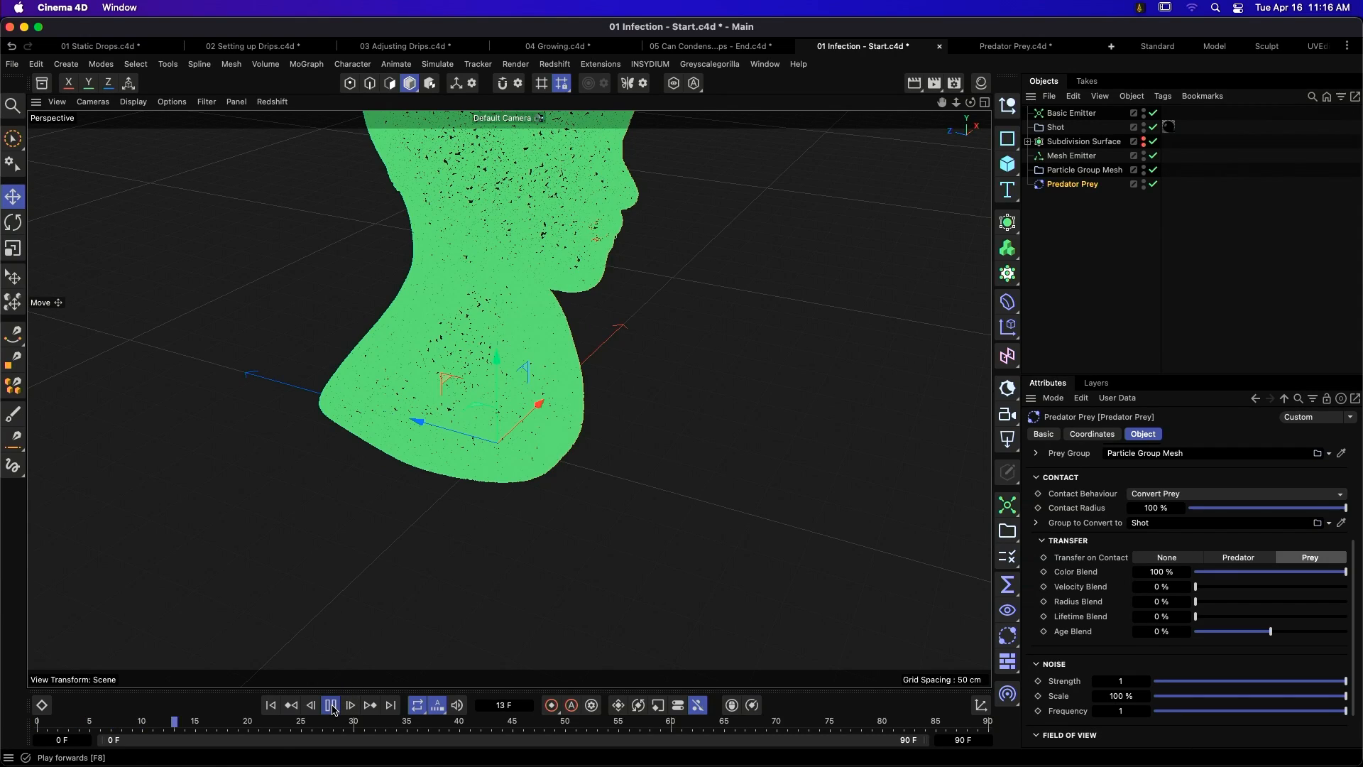
left_click(331, 705)
left_click_drag(557, 252, 465, 213, "alt")
scroll(649, 267, "up", 5)
scroll(650, 266, "down", 5)
left_click_drag(649, 266, 681, 288, "alt")
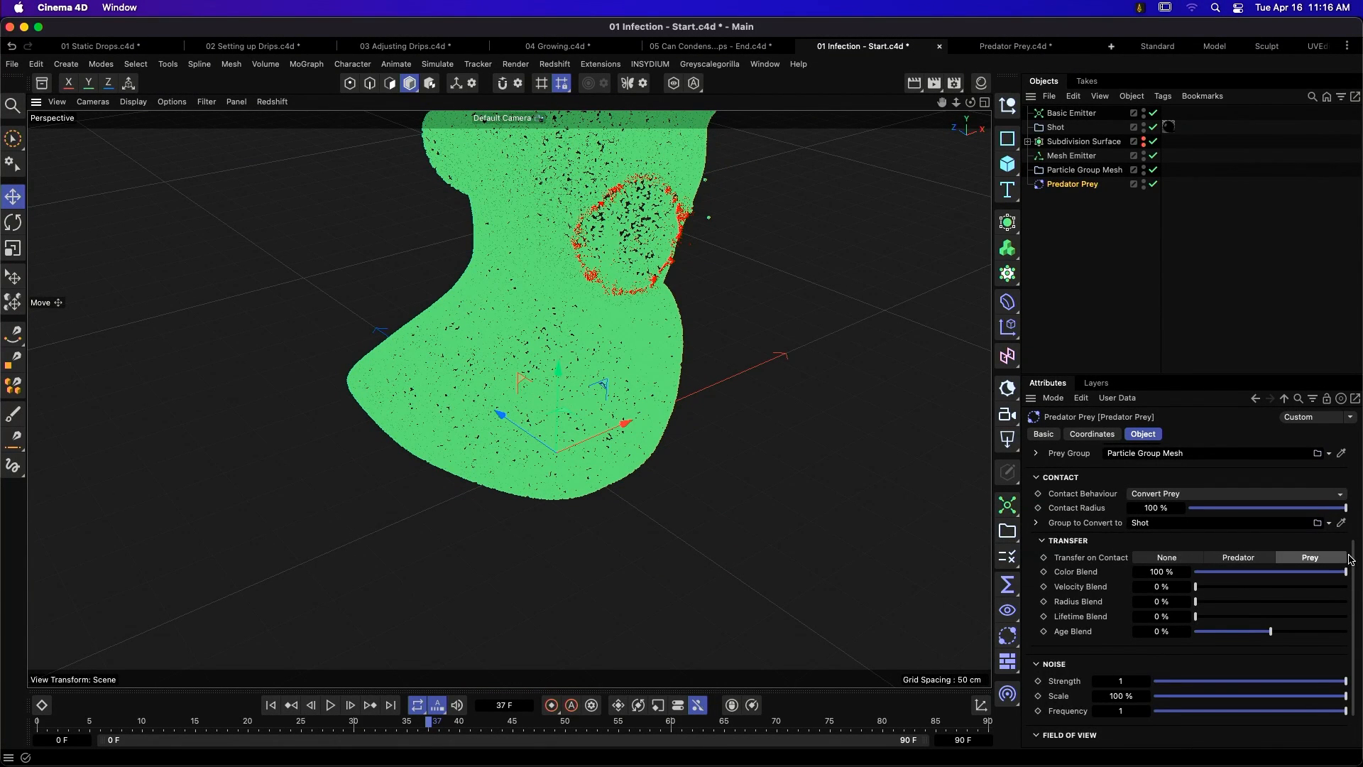
- Set Predator Prey's Maximum Speed to 10 cm and preview the simulation from frame 0
scroll(1349, 560, "up", 5)
left_click(1139, 481)
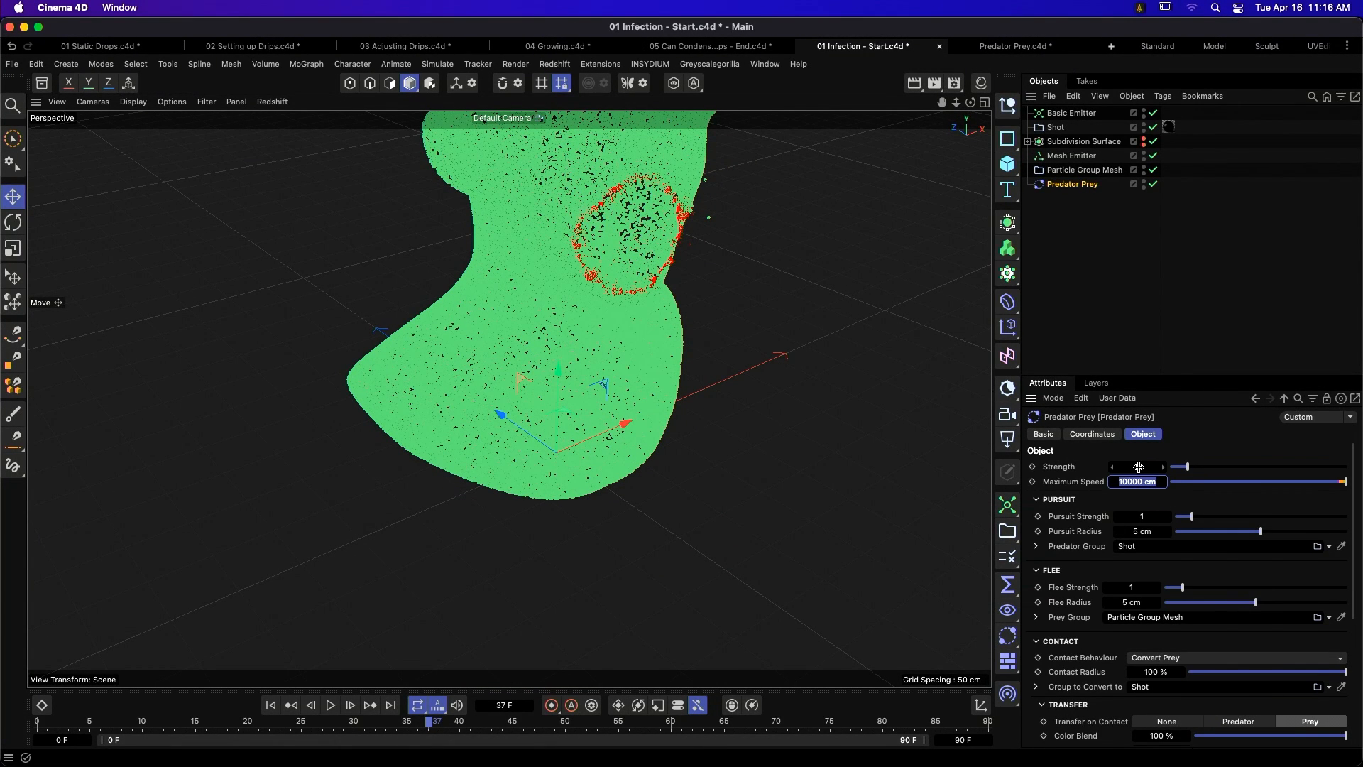
type("10")
key("Return")
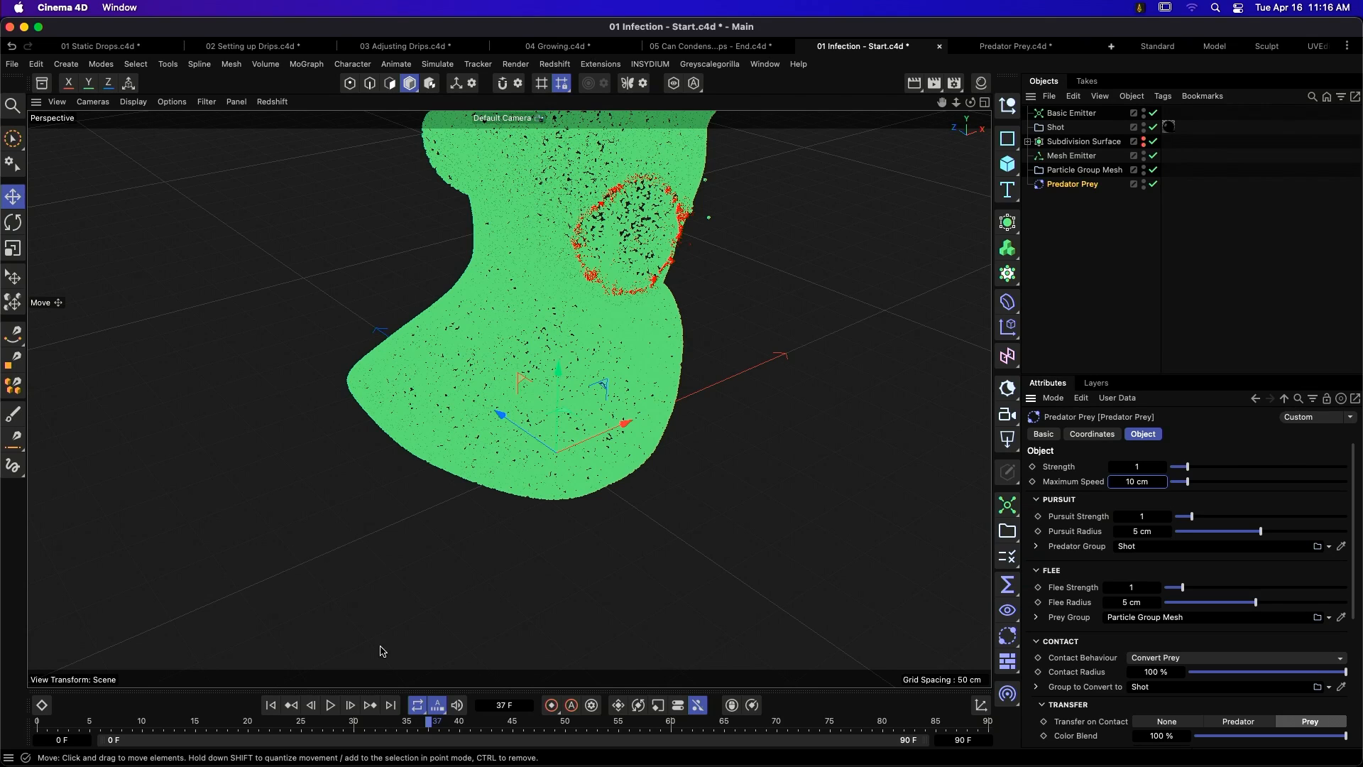
left_click(271, 705)
left_click(331, 705)
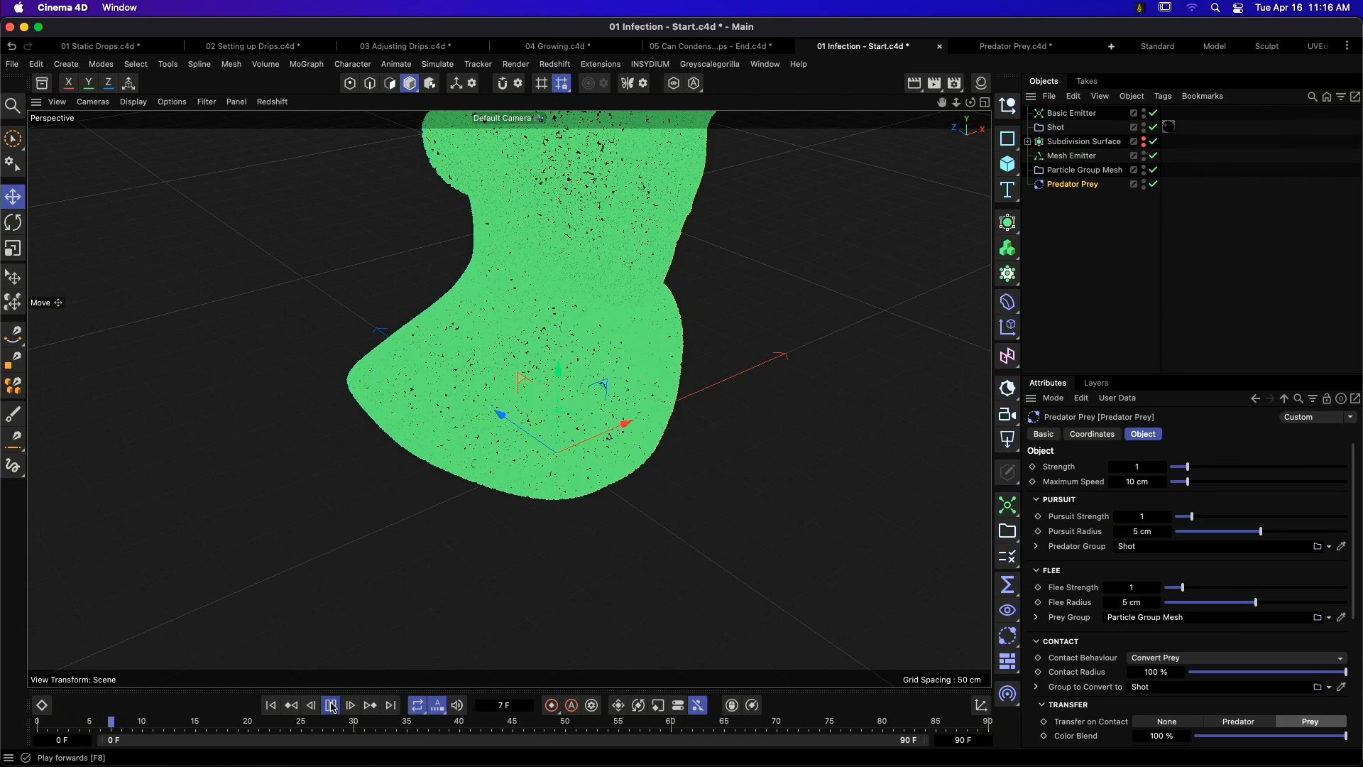
left_click(331, 705)
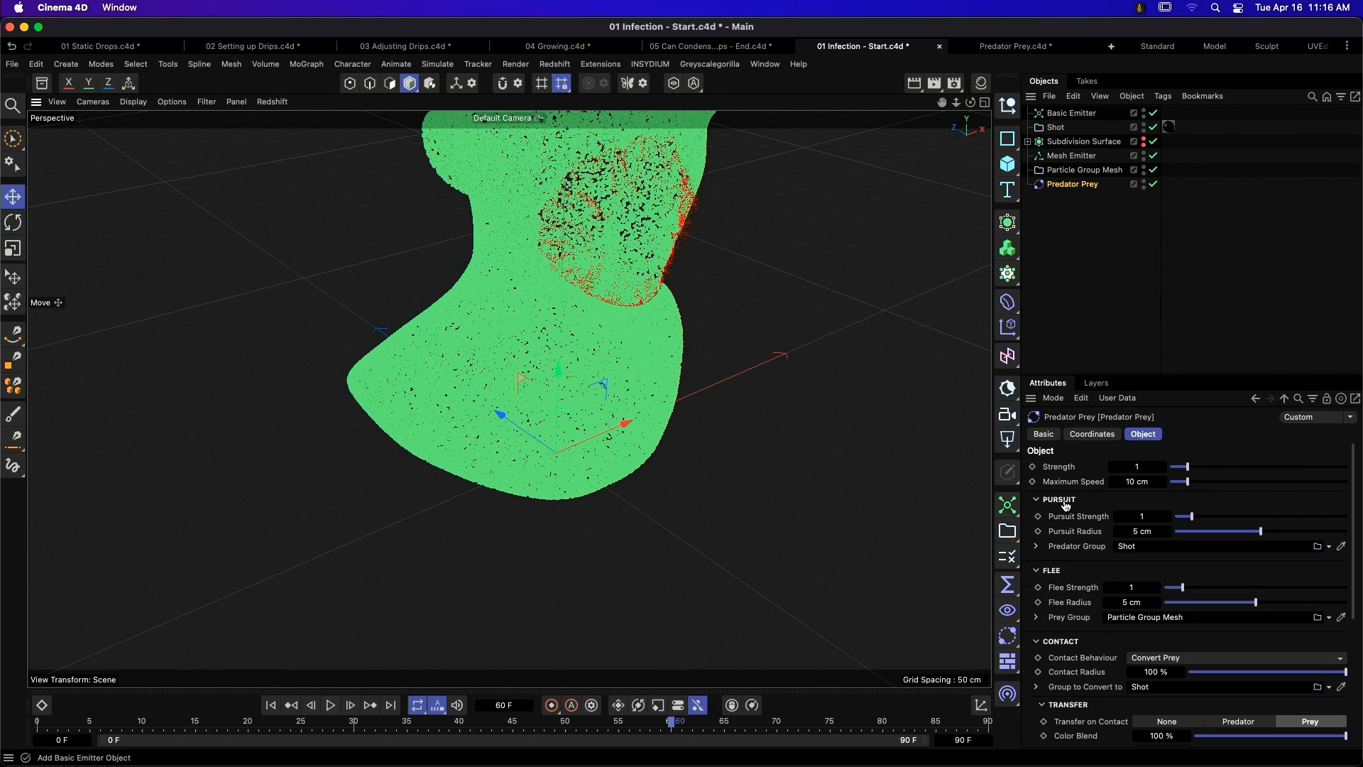
- Set Predator Prey's Flee Radius to 2 cm and preview the simulation from frame 0
double_click(1148, 601)
type("2")
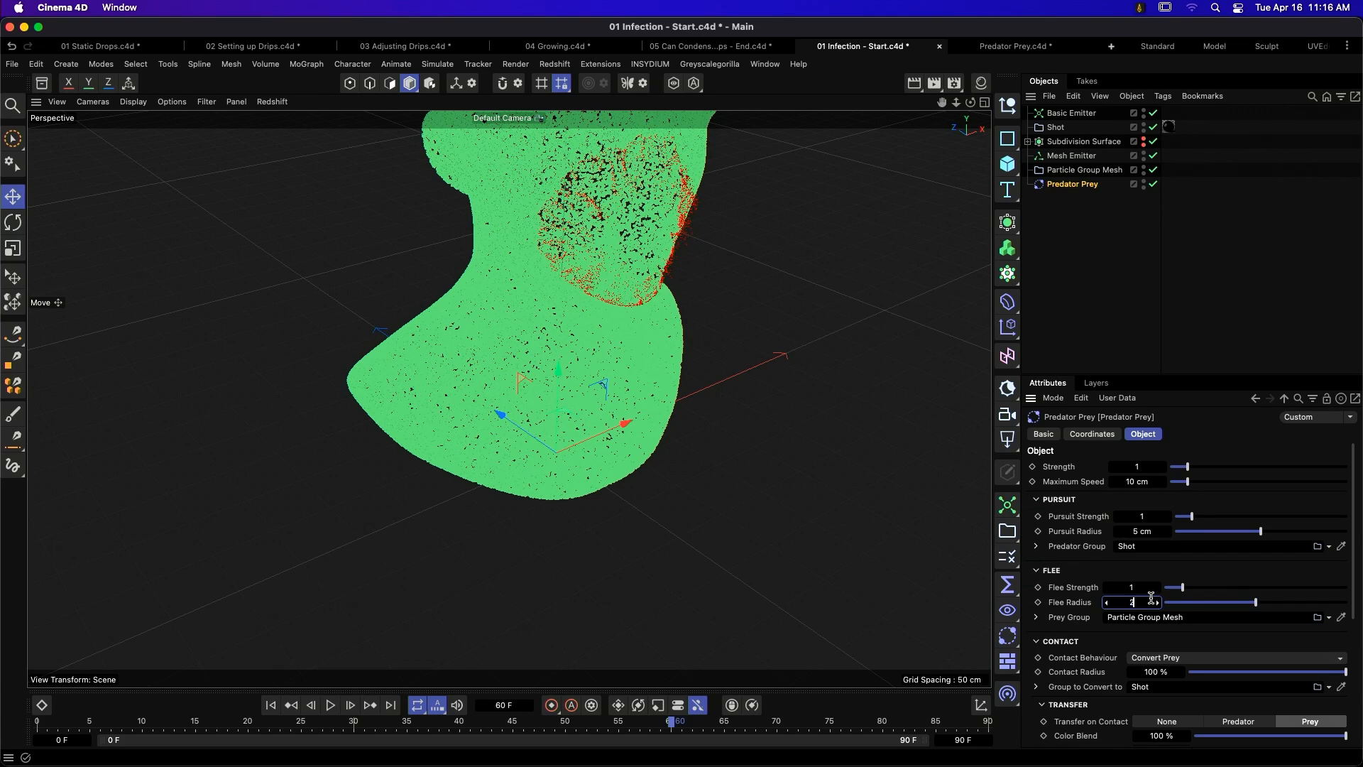
key("Return")
left_click(271, 705)
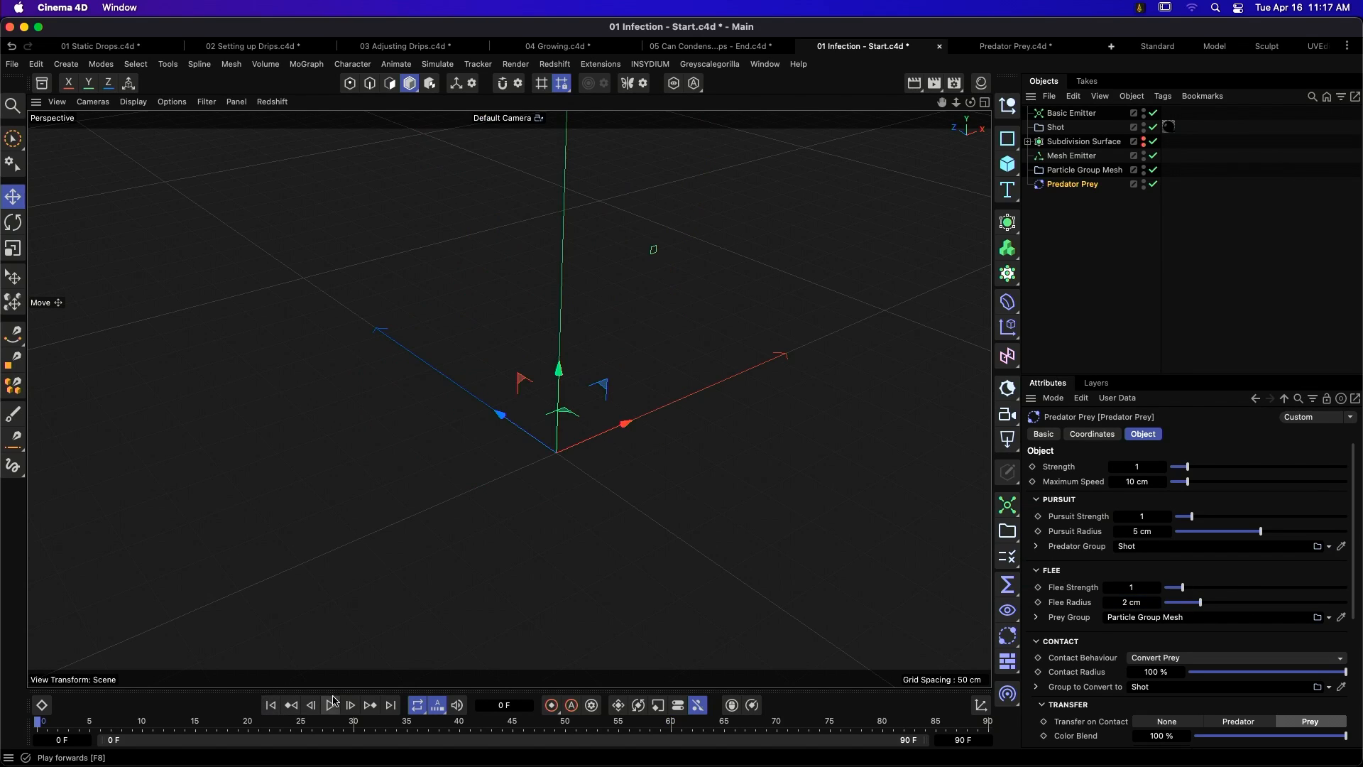
left_click(331, 704)
left_click(331, 705)
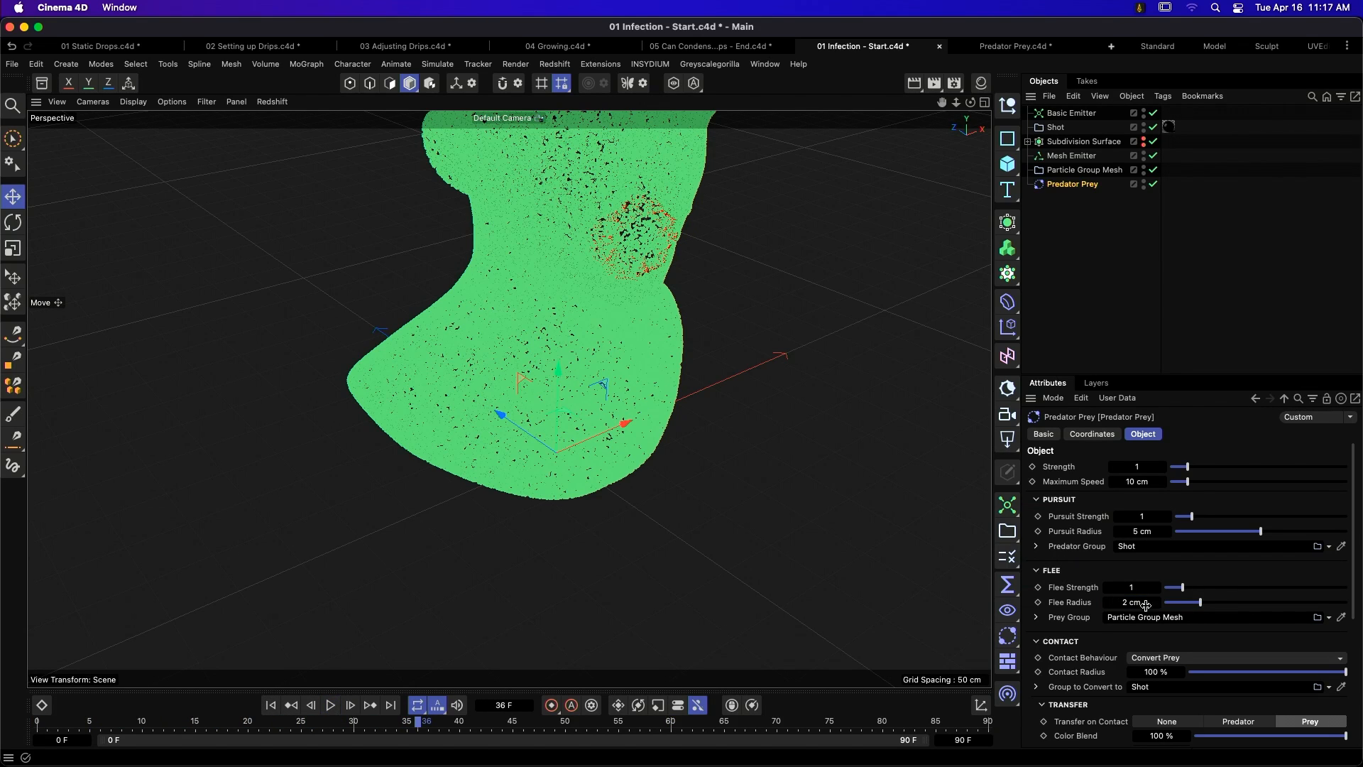
- Reduce Predator Prey's Flee Radius to 0 cm and replay the simulation from frame 0
left_click_drag(1200, 602, 1165, 602)
left_click(270, 705)
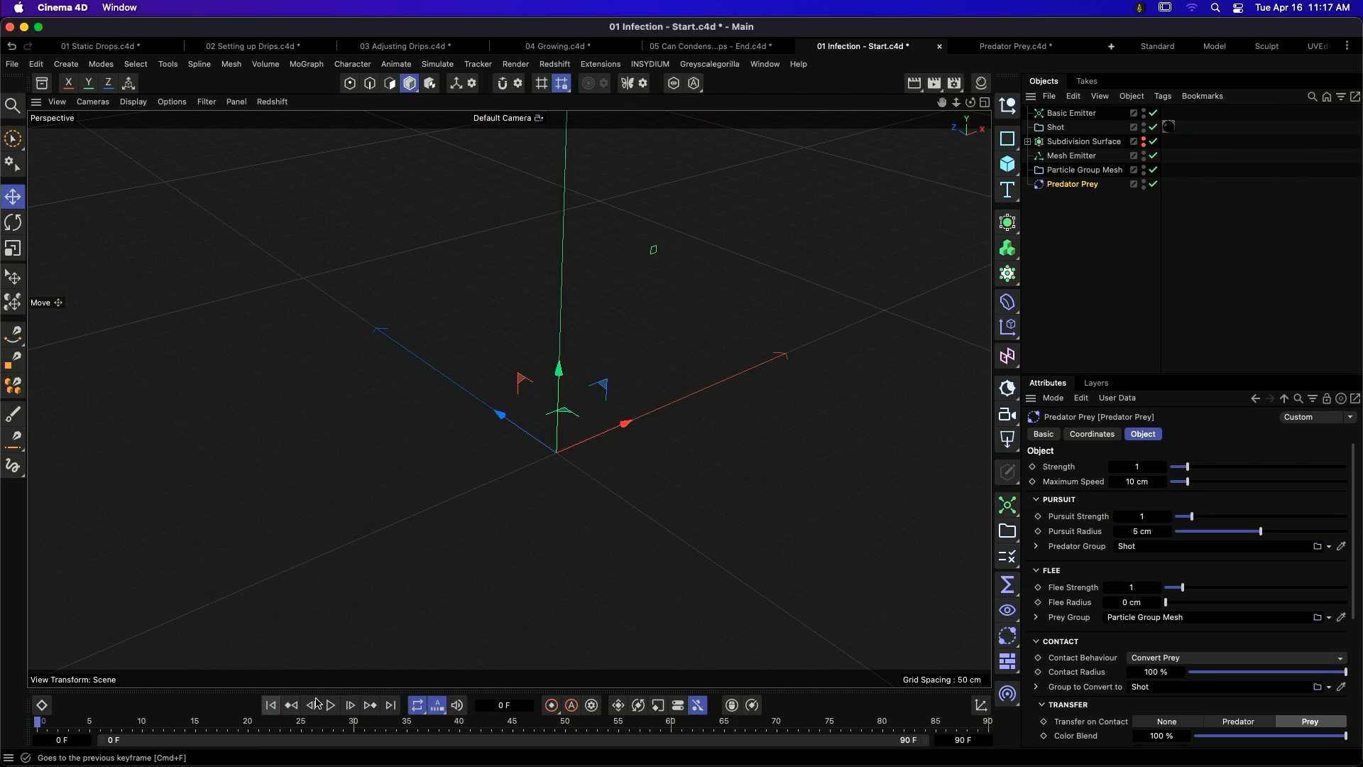
left_click(330, 704)
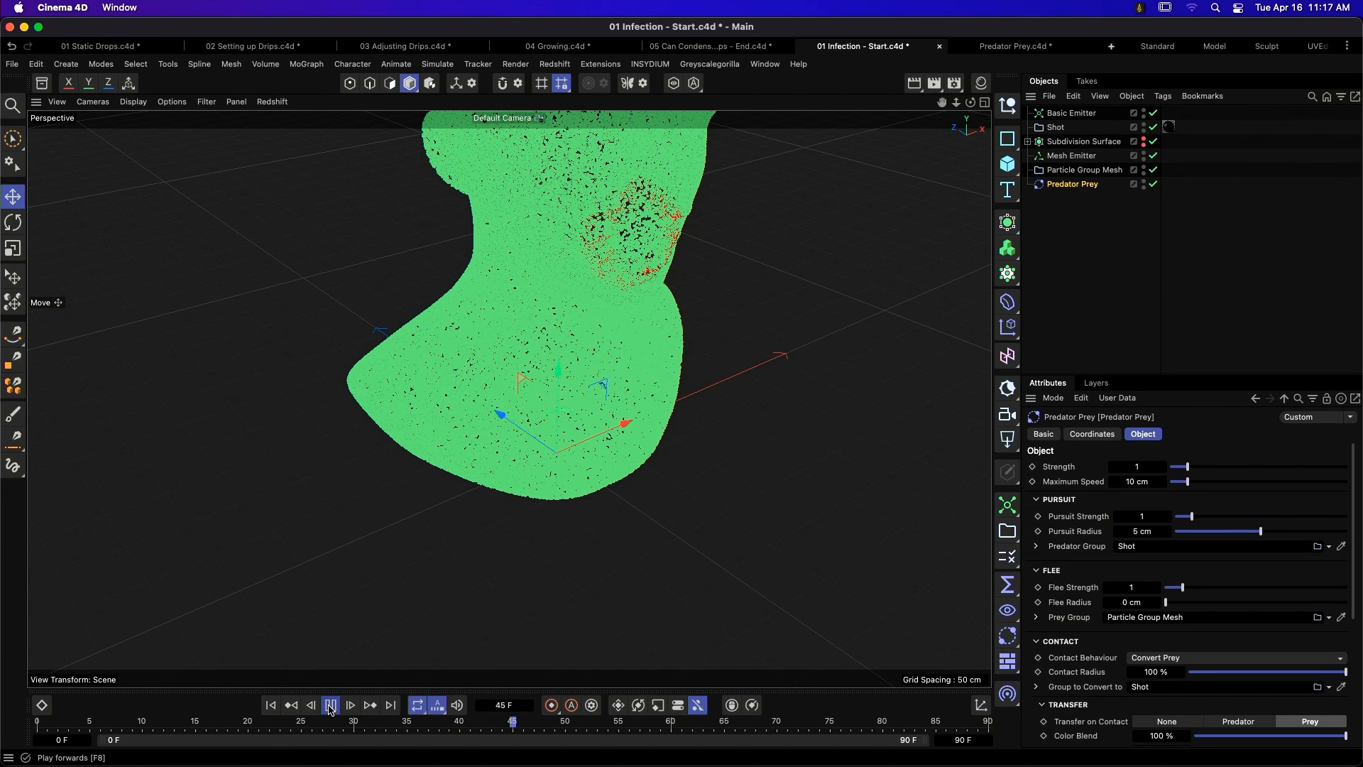
left_click(331, 705)
- Set Predator Prey's Pursuit Radius to 2 cm and preview the simulation from frame 0
double_click(1155, 531)
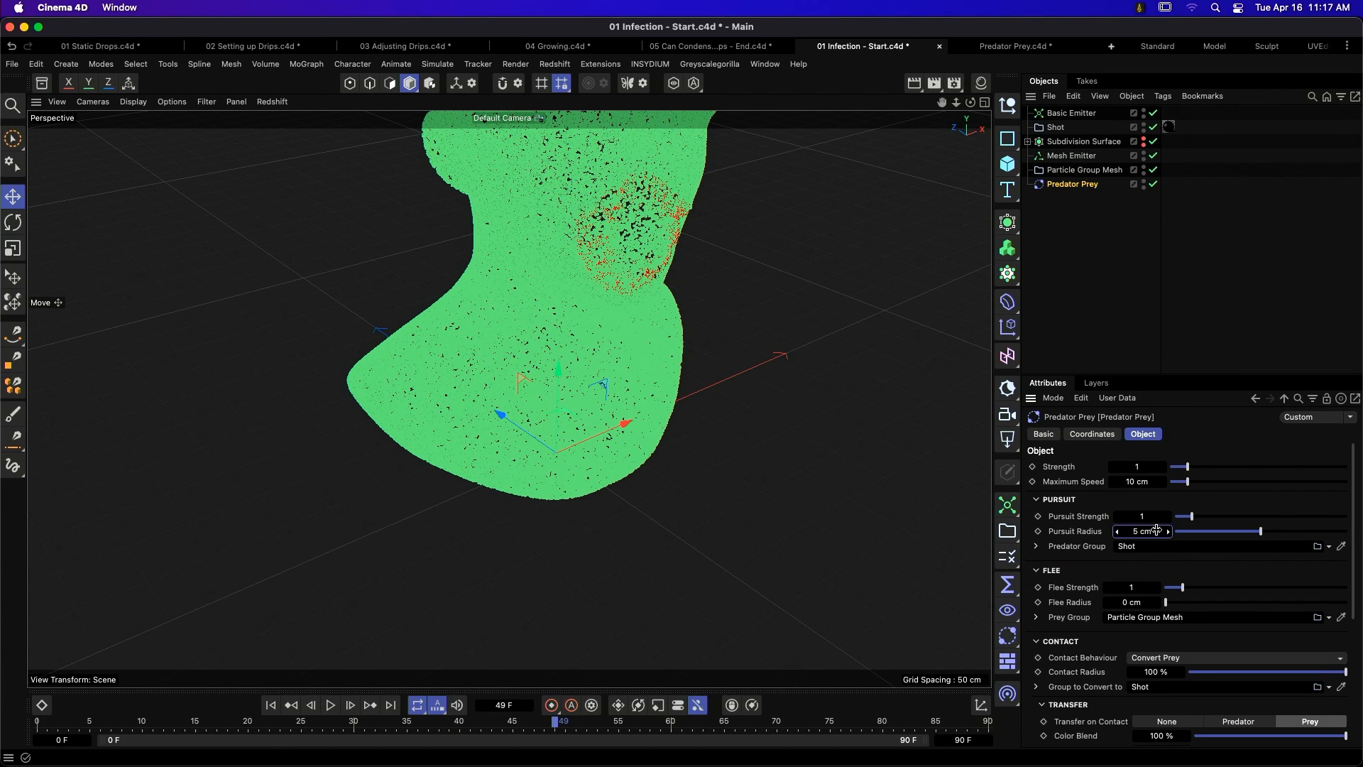
type("2")
key("Return")
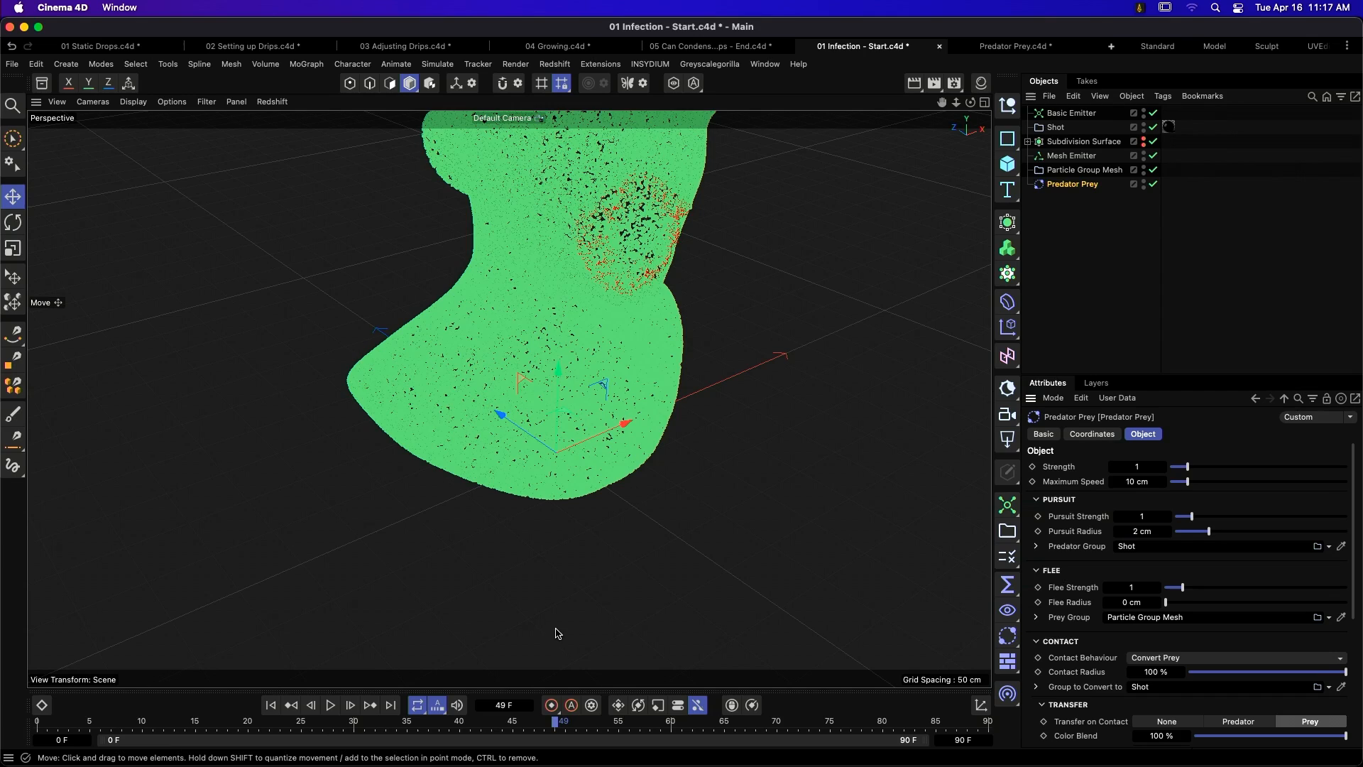
left_click(270, 705)
left_click(331, 705)
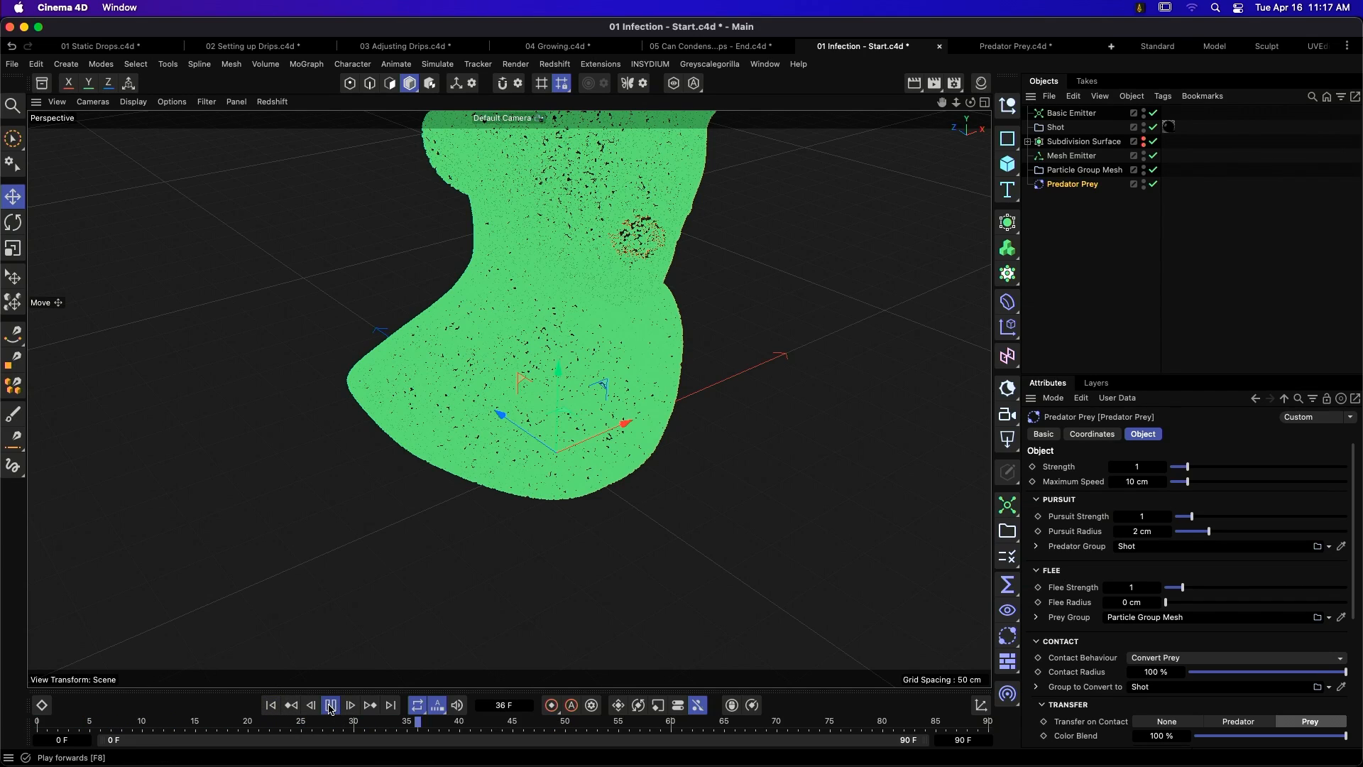
left_click(331, 706)
- Hide the Particle Group Mesh in the editor and renderer, and play the simulation to view only the infected particles
scroll(560, 216, "up", 5)
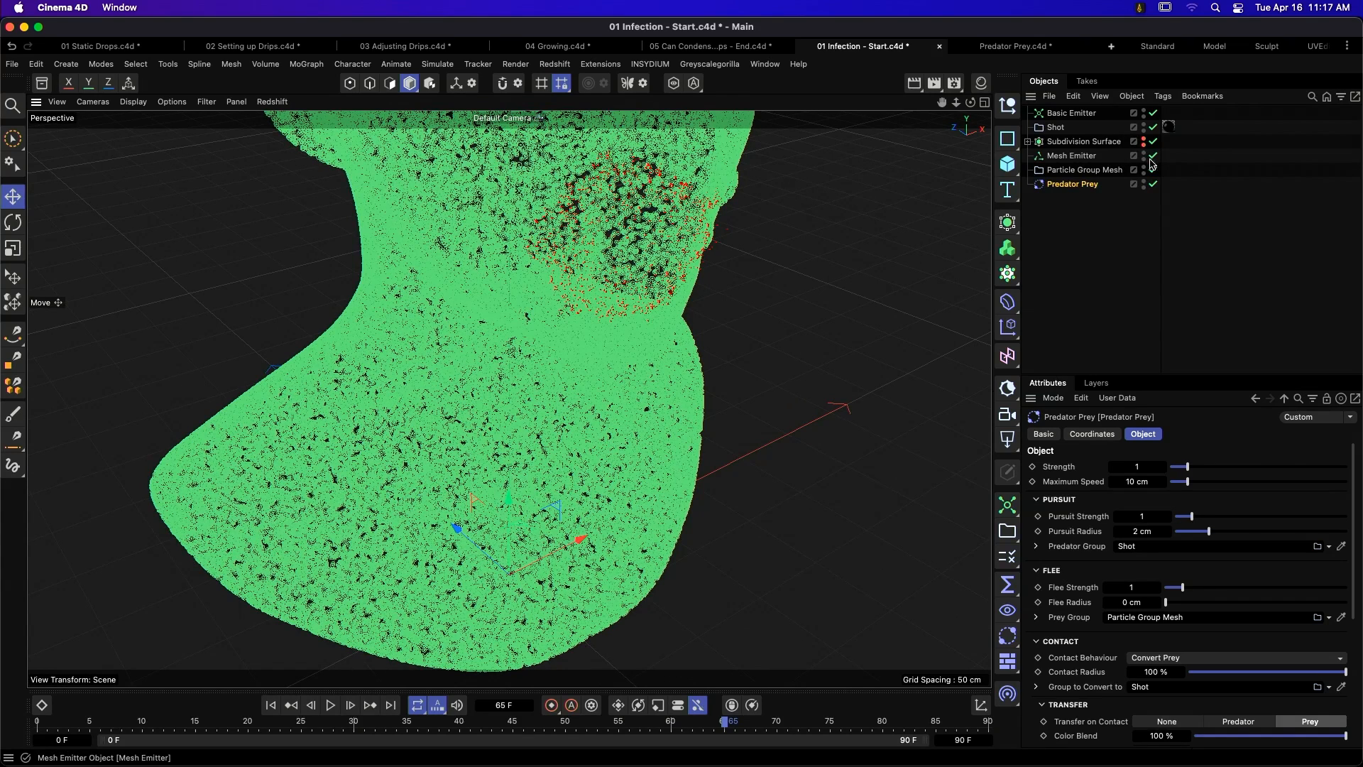
left_click(1144, 168)
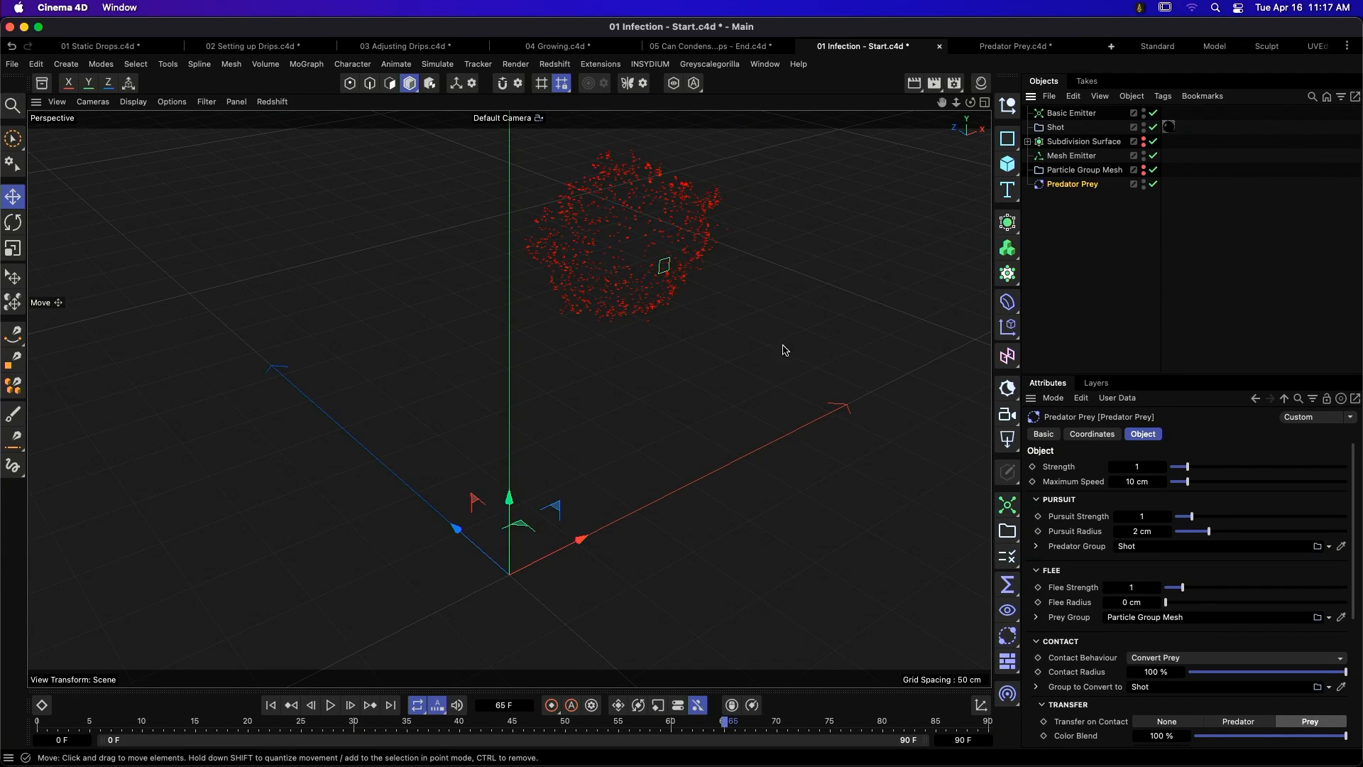
mouse_move(657, 268)
left_mouse_down("alt")
mouse_move(718, 210)
mouse_move(638, 252)
left_mouse_up("alt")
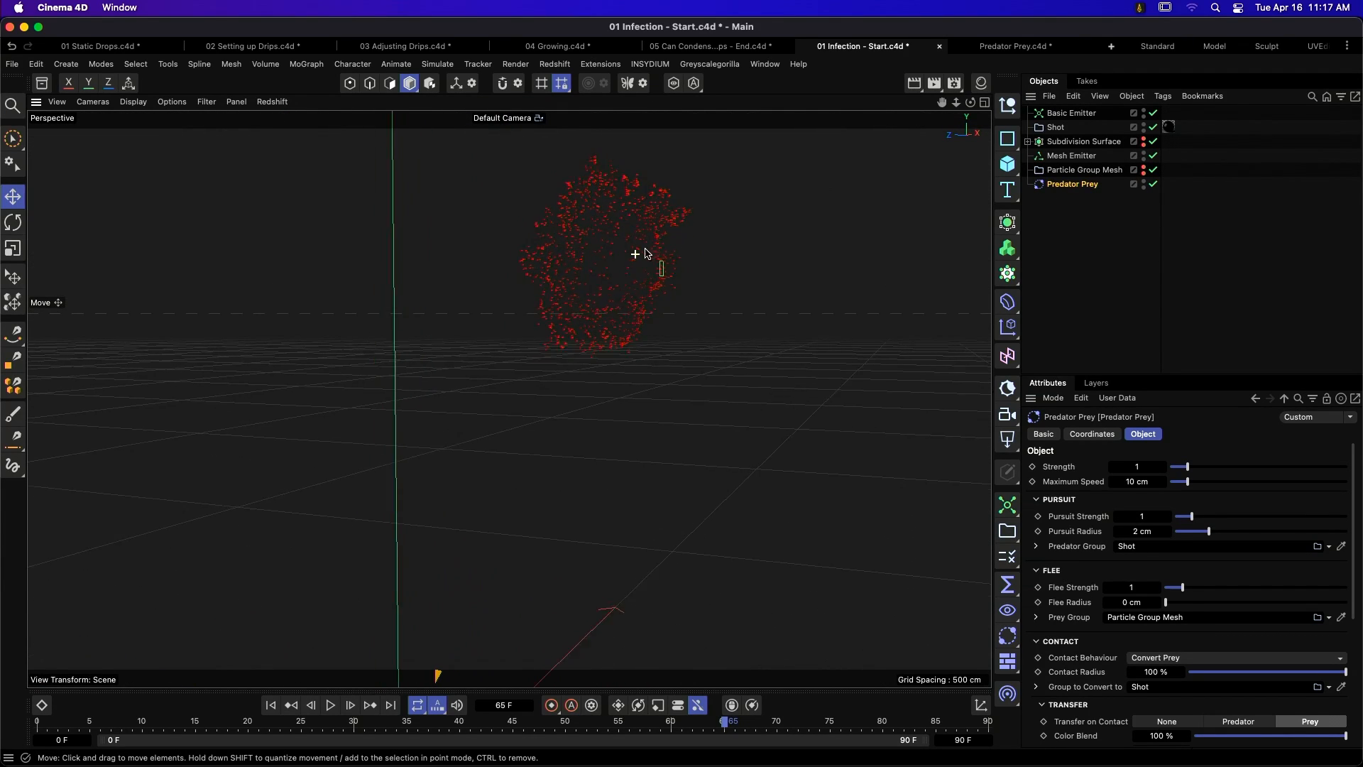
scroll(635, 253, "down", 5)
left_click(330, 705)
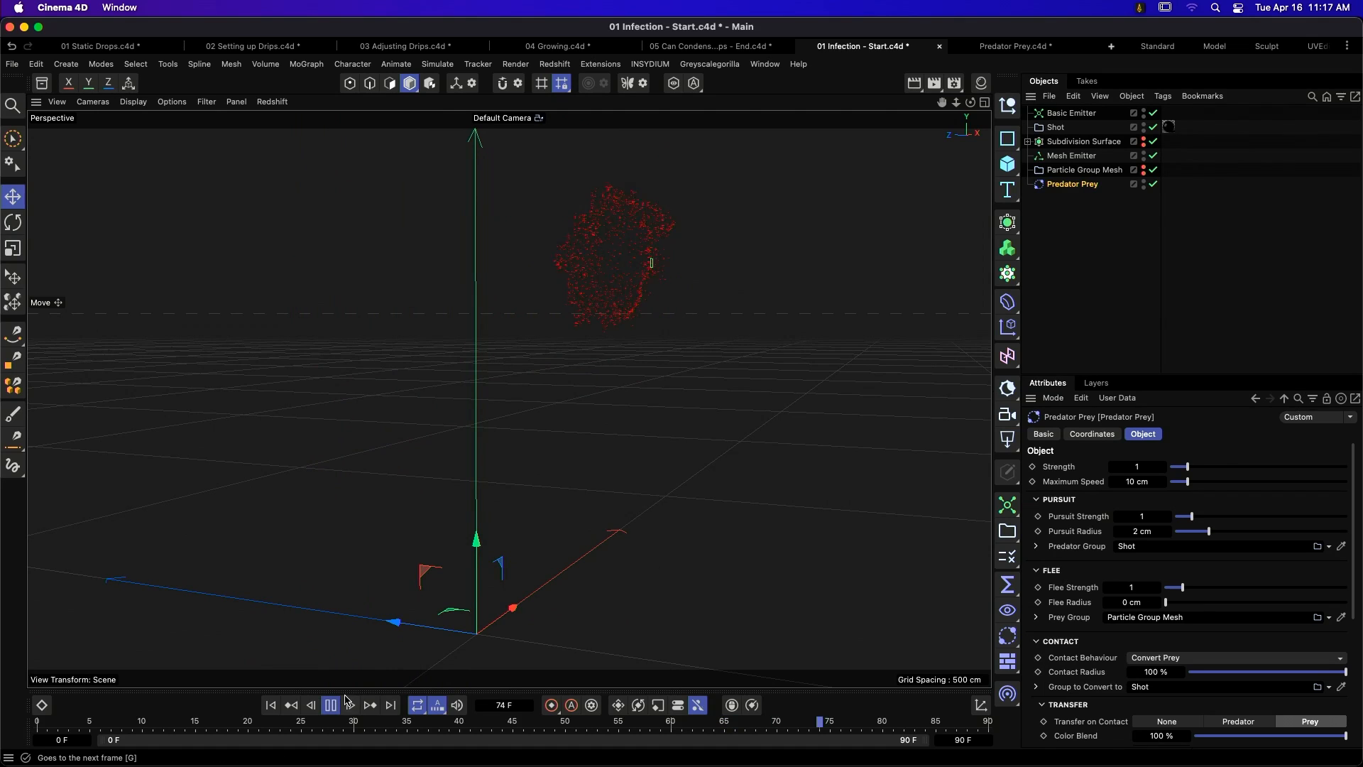
- Extend the timeline to 300 frames, watch the infected particles spread over the head and stop playback
left_click(963, 740)
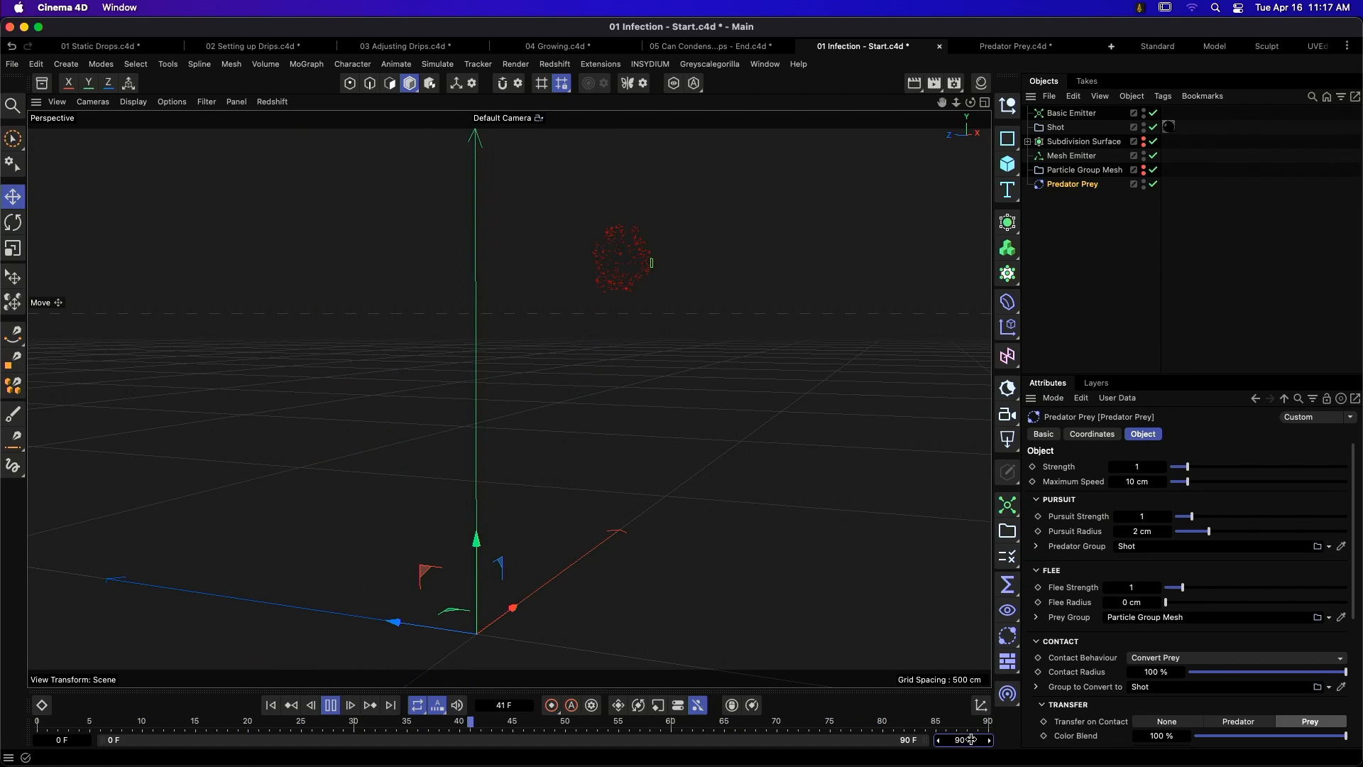
type("300")
key("Return")
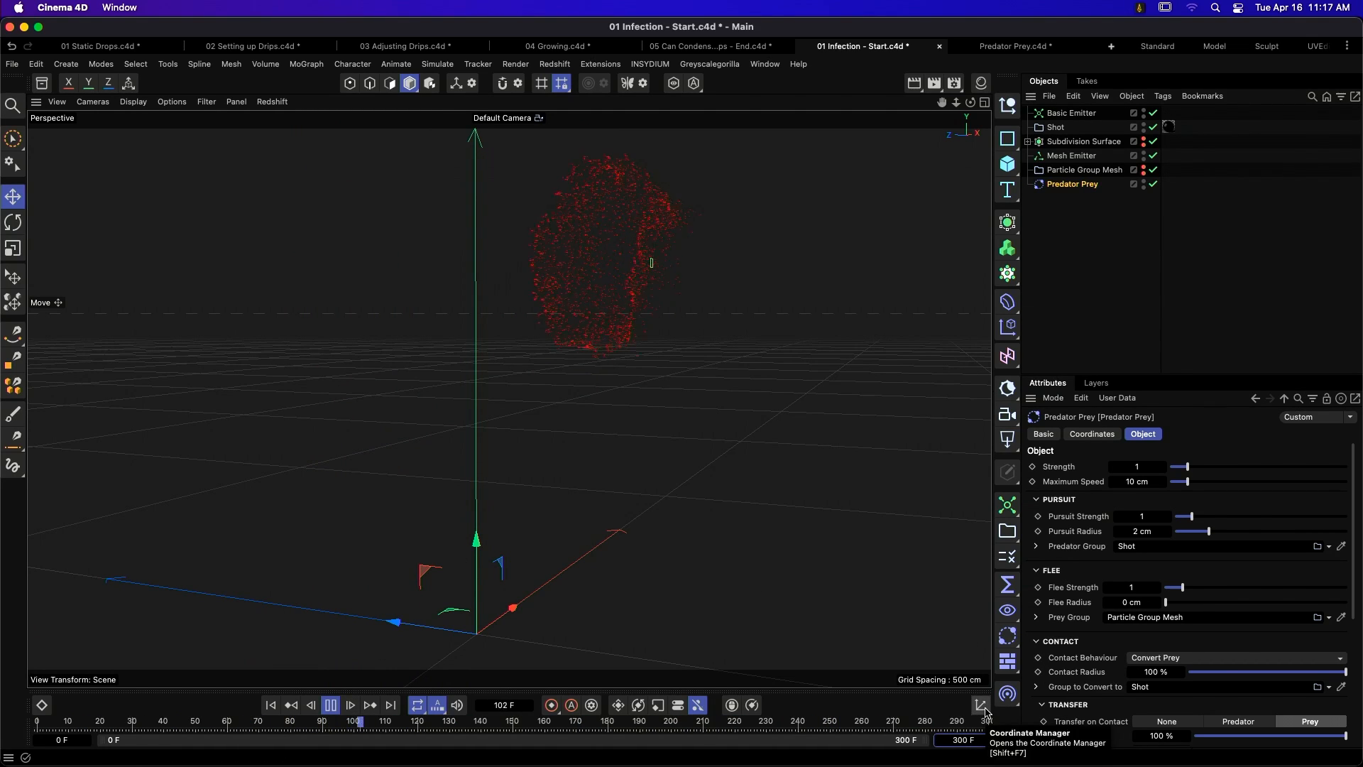
left_click_drag(624, 301, 559, 286, "alt")
key("F8")
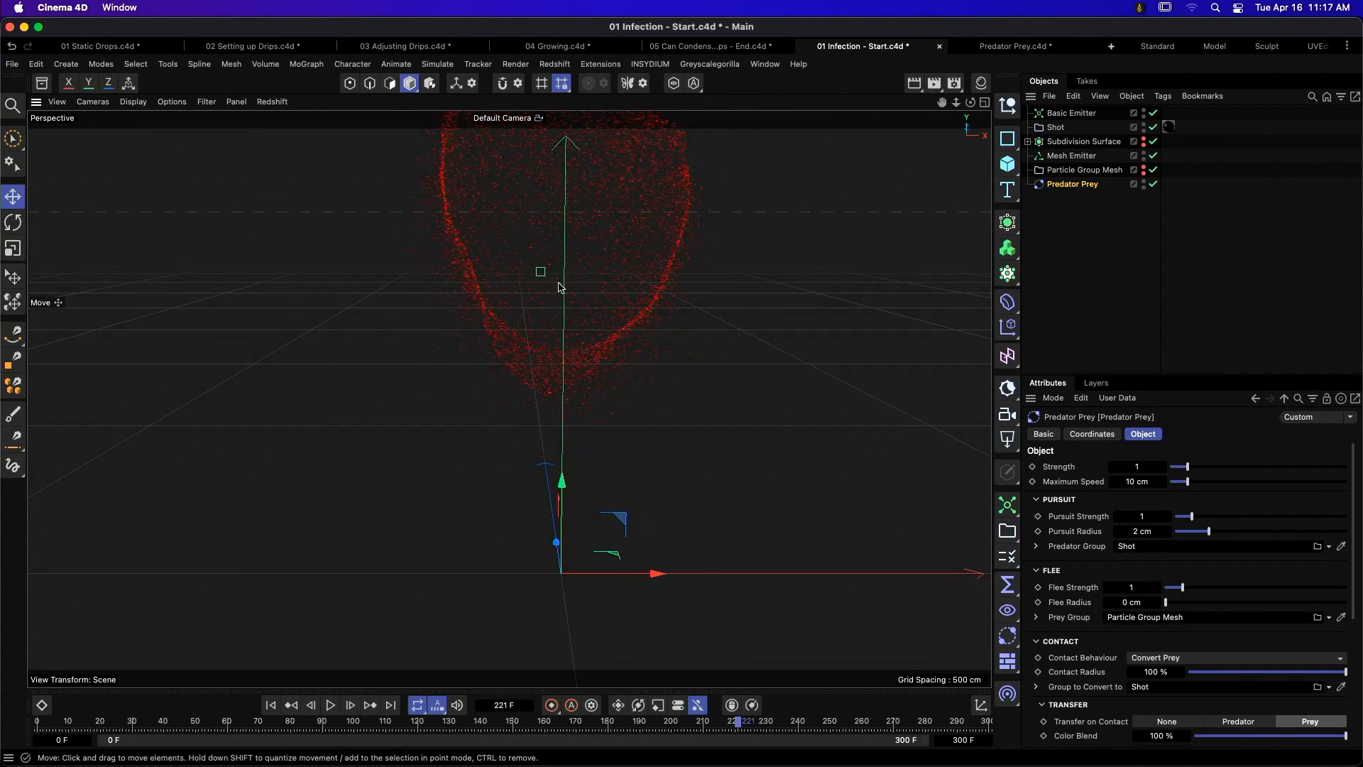
- Switch to Finder and open 02 Infection - Mid.c4d from the 03 Infection folder
key("super+Tab")
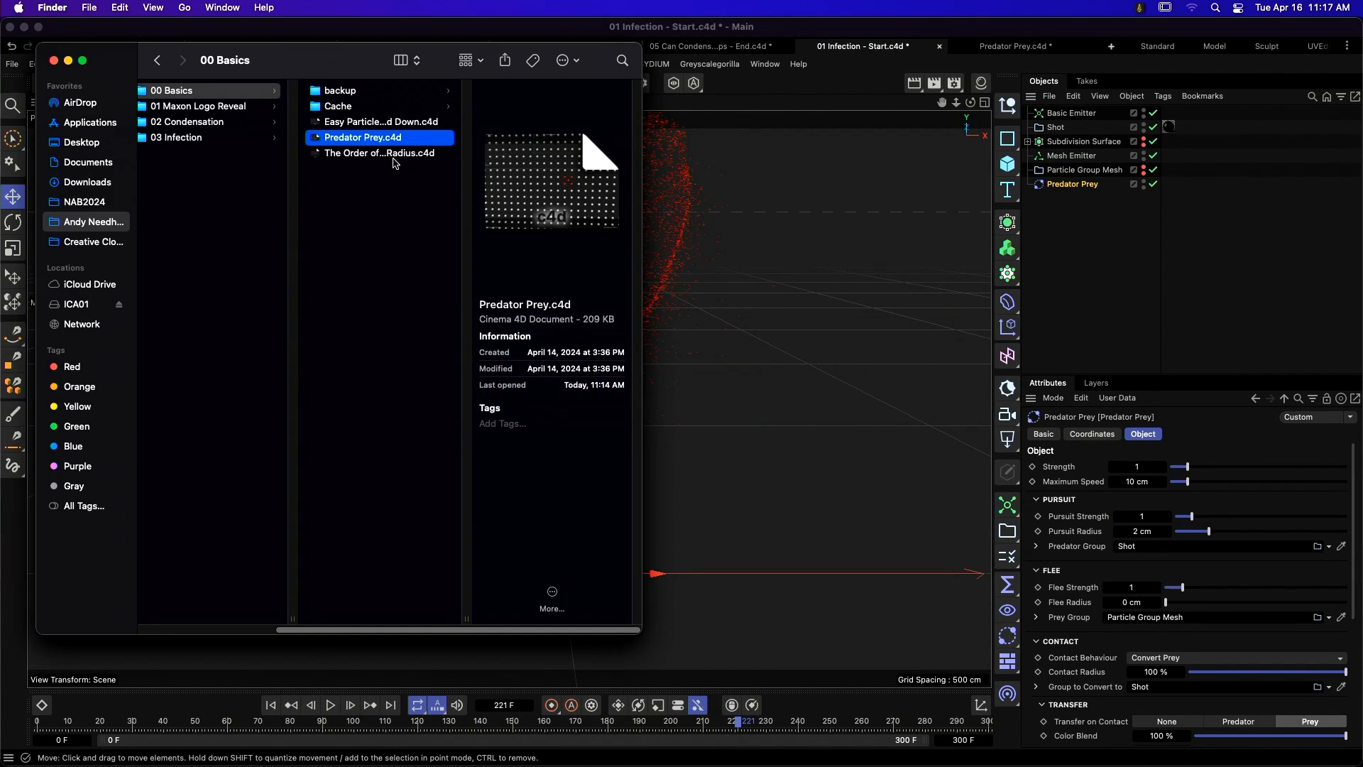
left_click(224, 136)
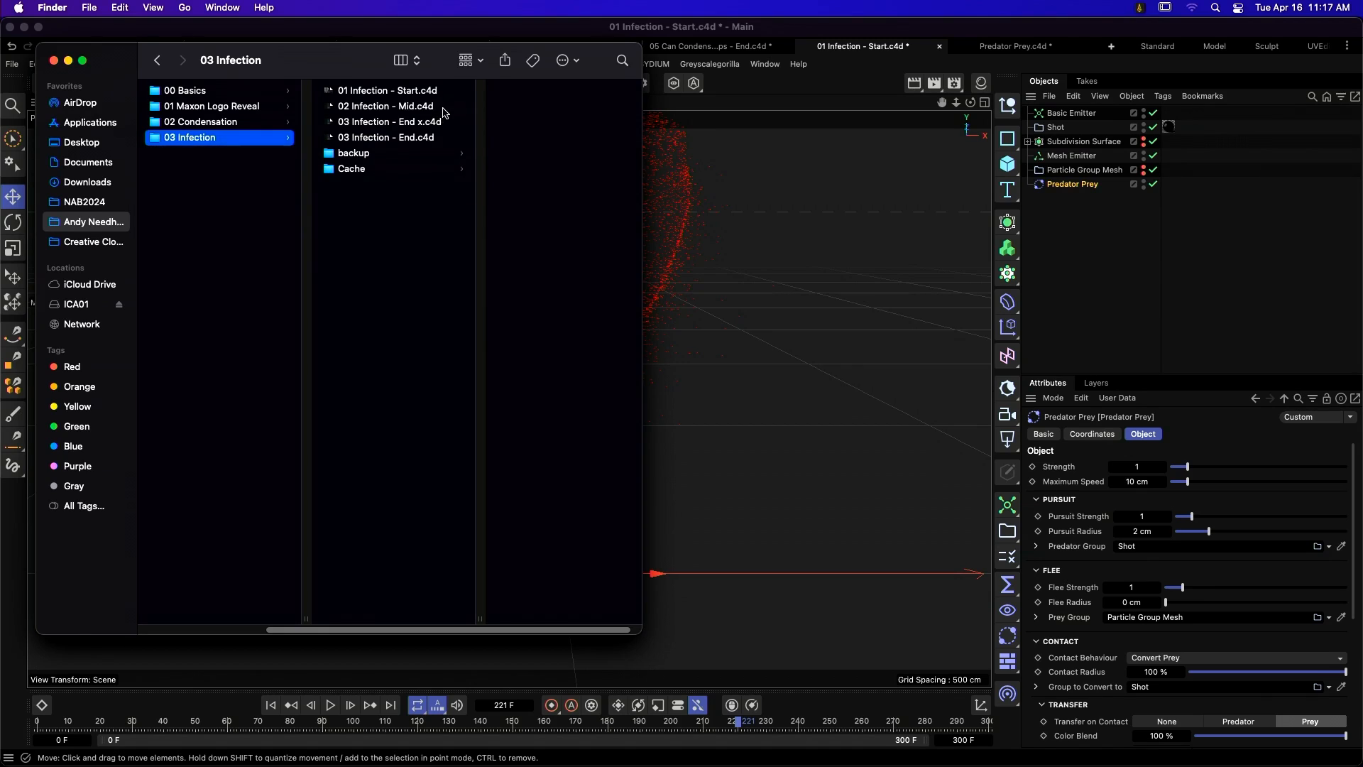
left_click(435, 108)
double_click(419, 108)
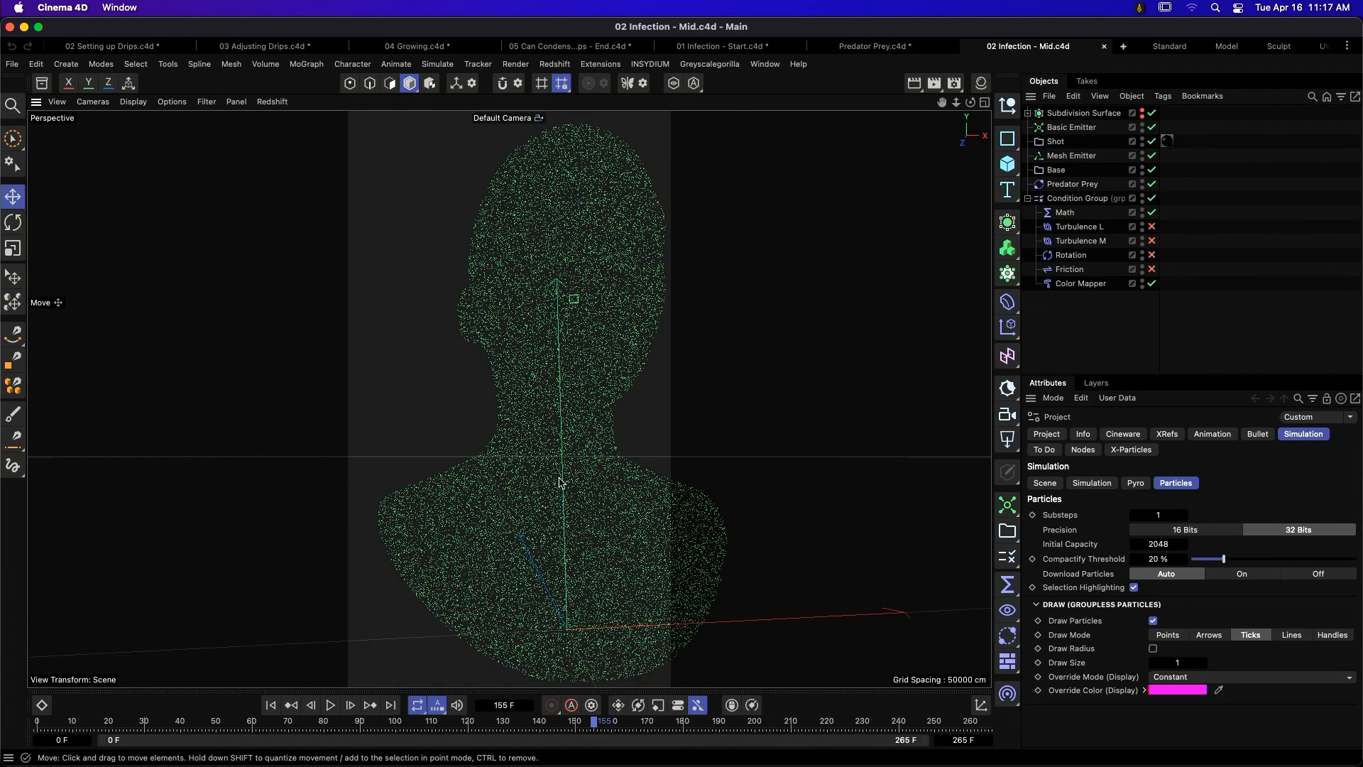
- Play the Mid scene from frame 0, examine the head's particles and show the Math modifier's settings
left_click(270, 705)
left_click(332, 706)
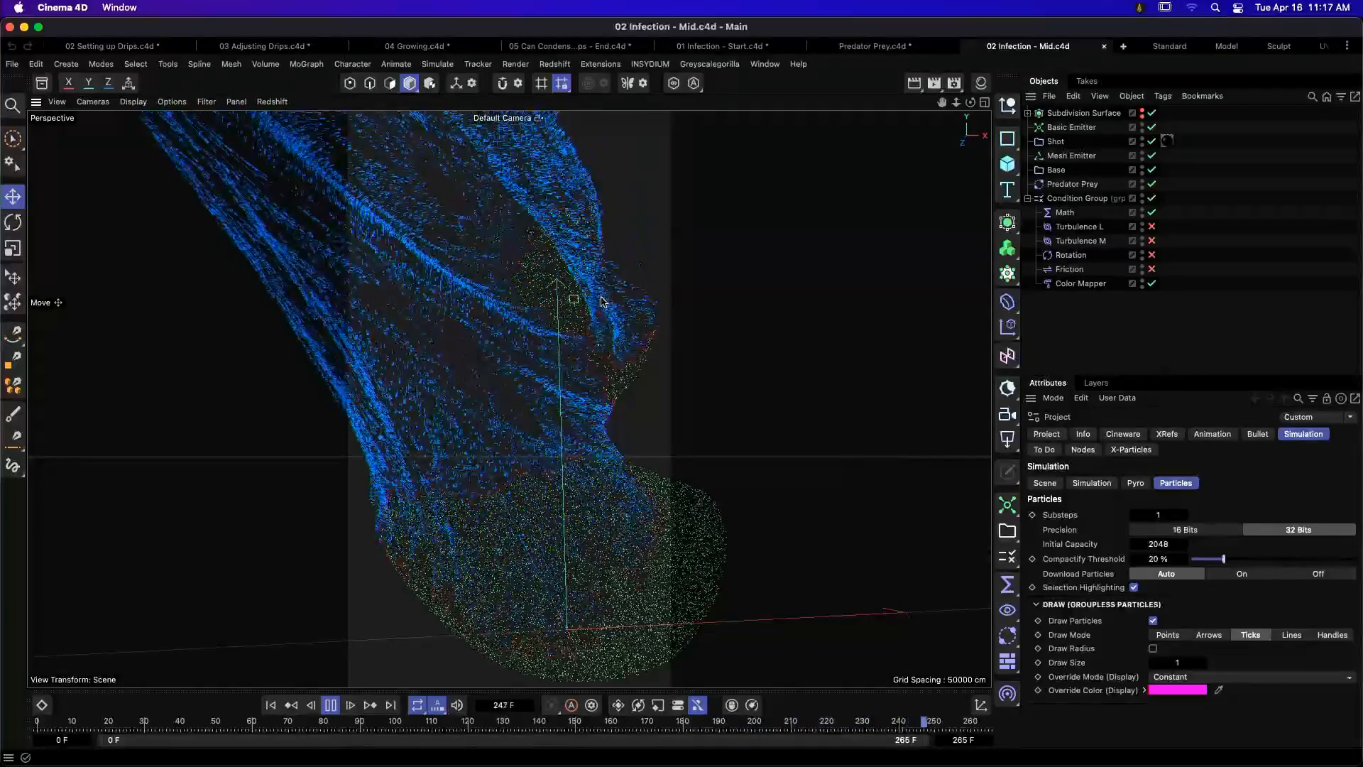
left_click_drag(580, 303, 818, 306, "alt")
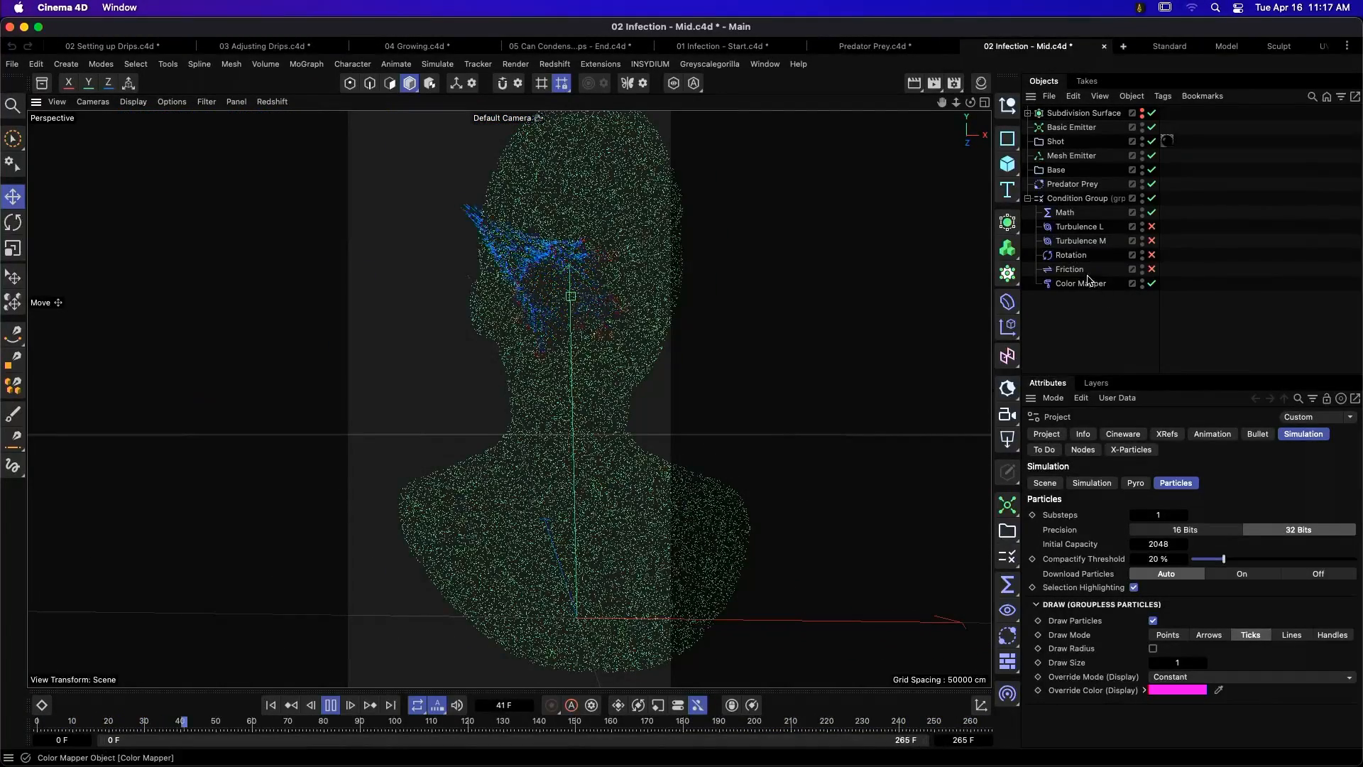
left_click(1064, 212)
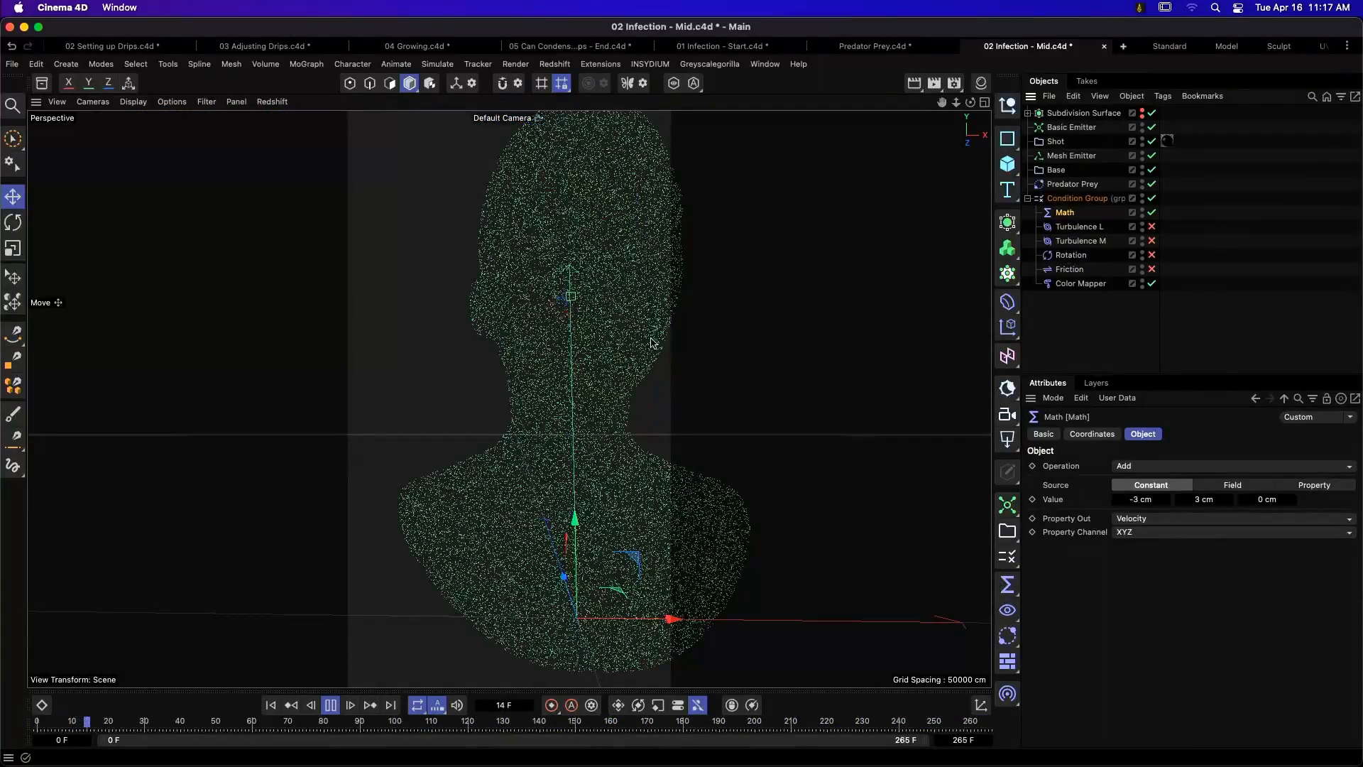
- Enable Turbulence L and Turbulence M in the Condition Group and examine their effect on the particle stream
left_click(1097, 227)
left_click_drag(1151, 227, 1151, 241)
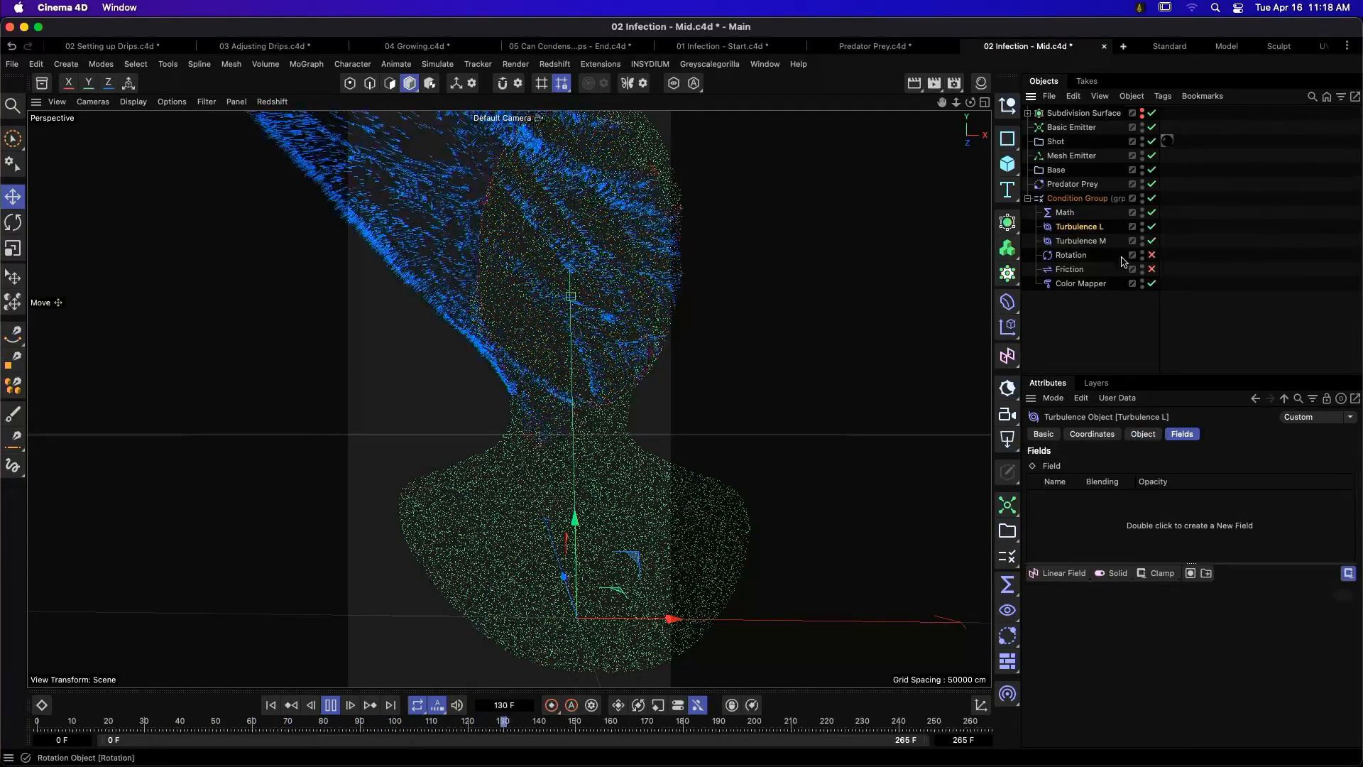
scroll(606, 293, "down", 10)
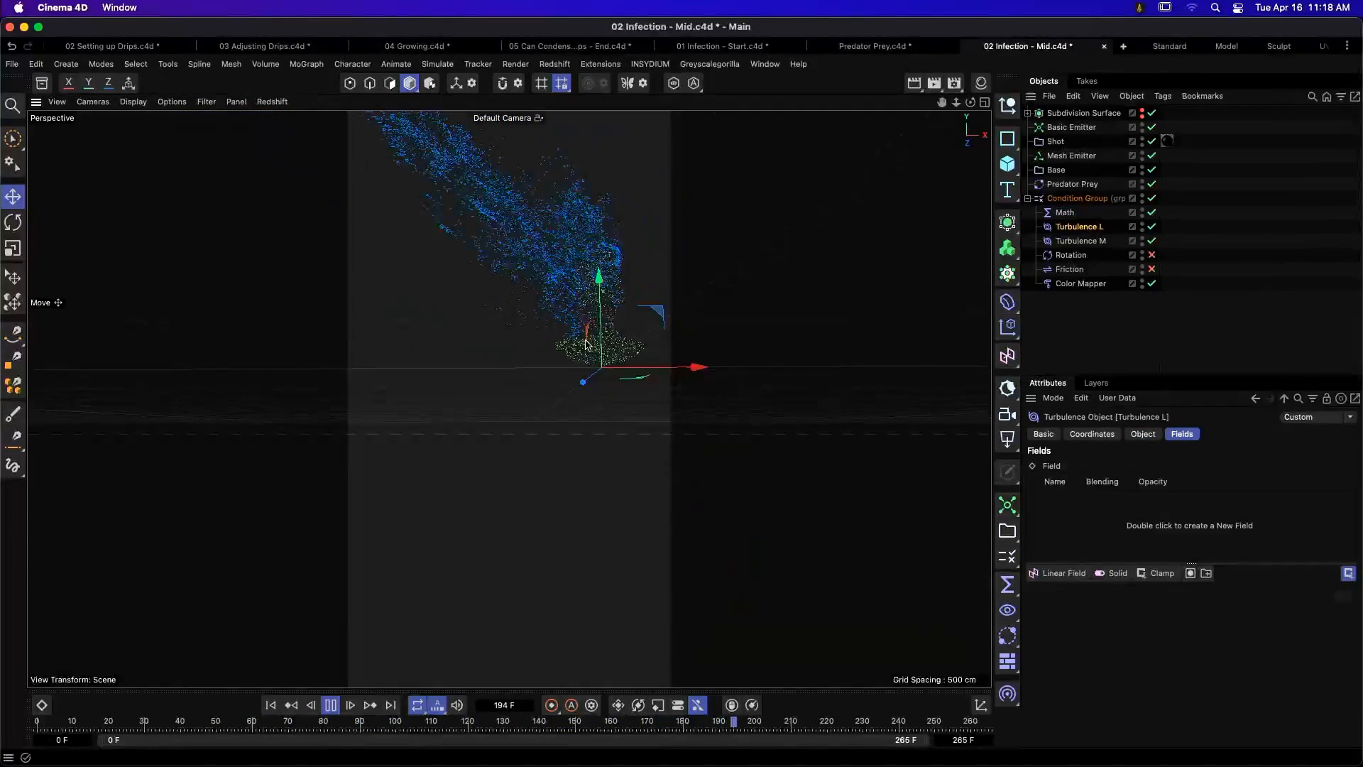
middle_click_drag(604, 302, 588, 397, "alt")
left_click_drag(572, 383, 589, 398, "alt")
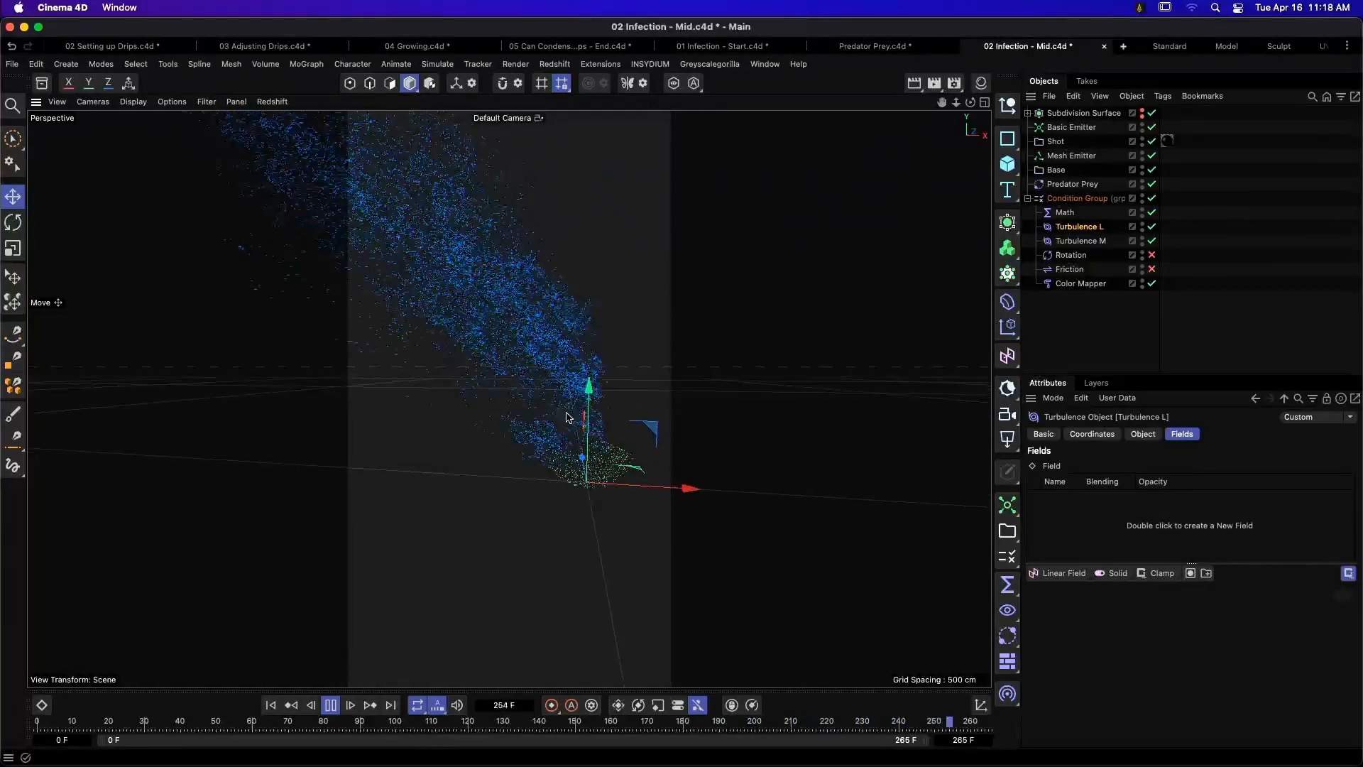
scroll(624, 371, "up", 10)
scroll(630, 371, "down", 4)
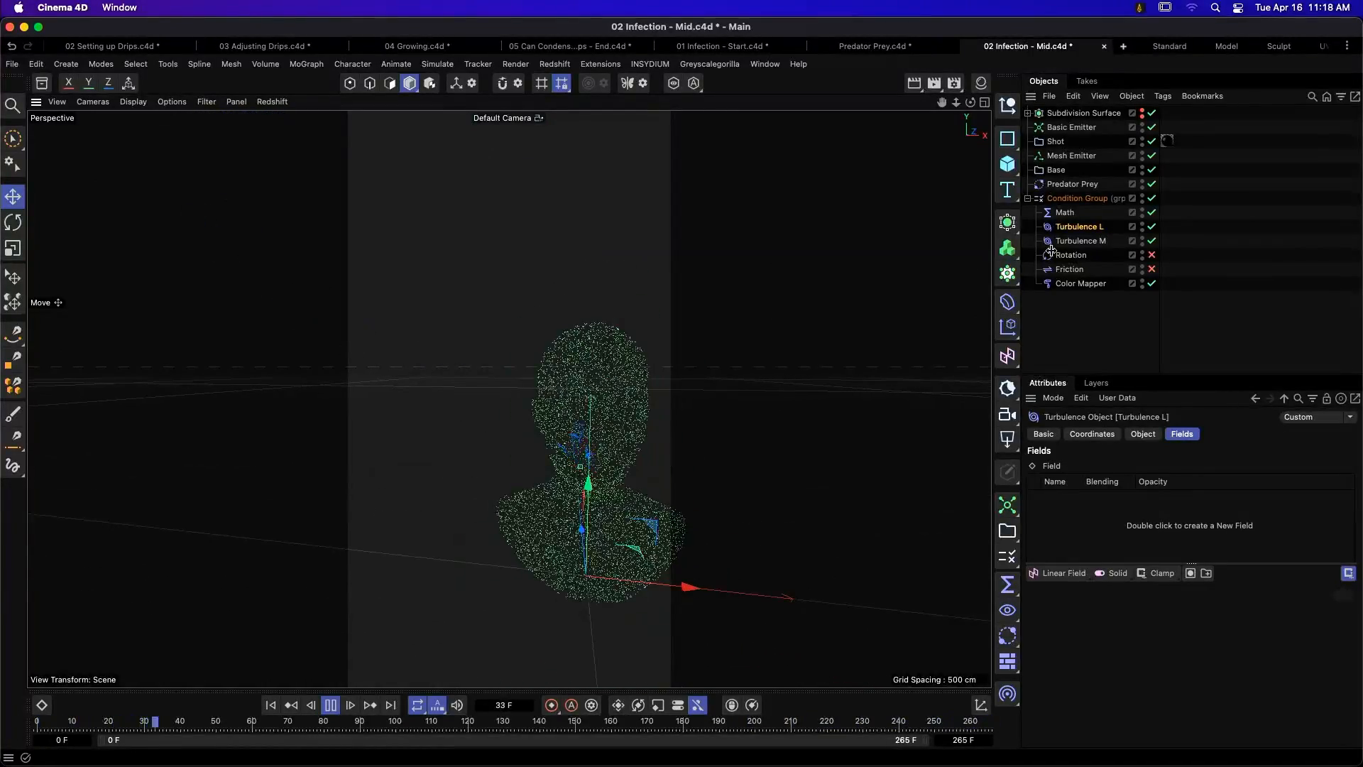
- Enable the Rotation force in the Condition Group and review the list of available simulation forces
left_click(1100, 255)
left_click(1151, 255)
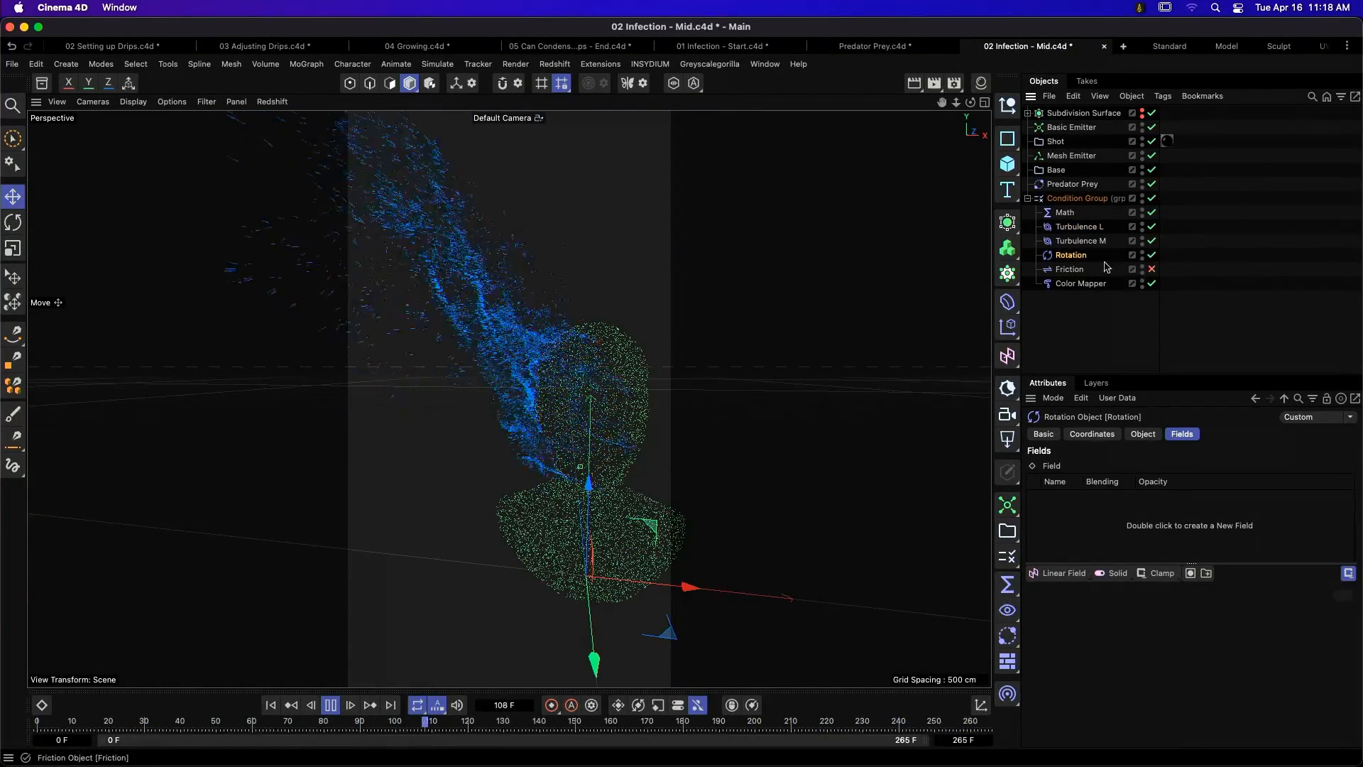
left_click(437, 64)
mouse_move(485, 94)
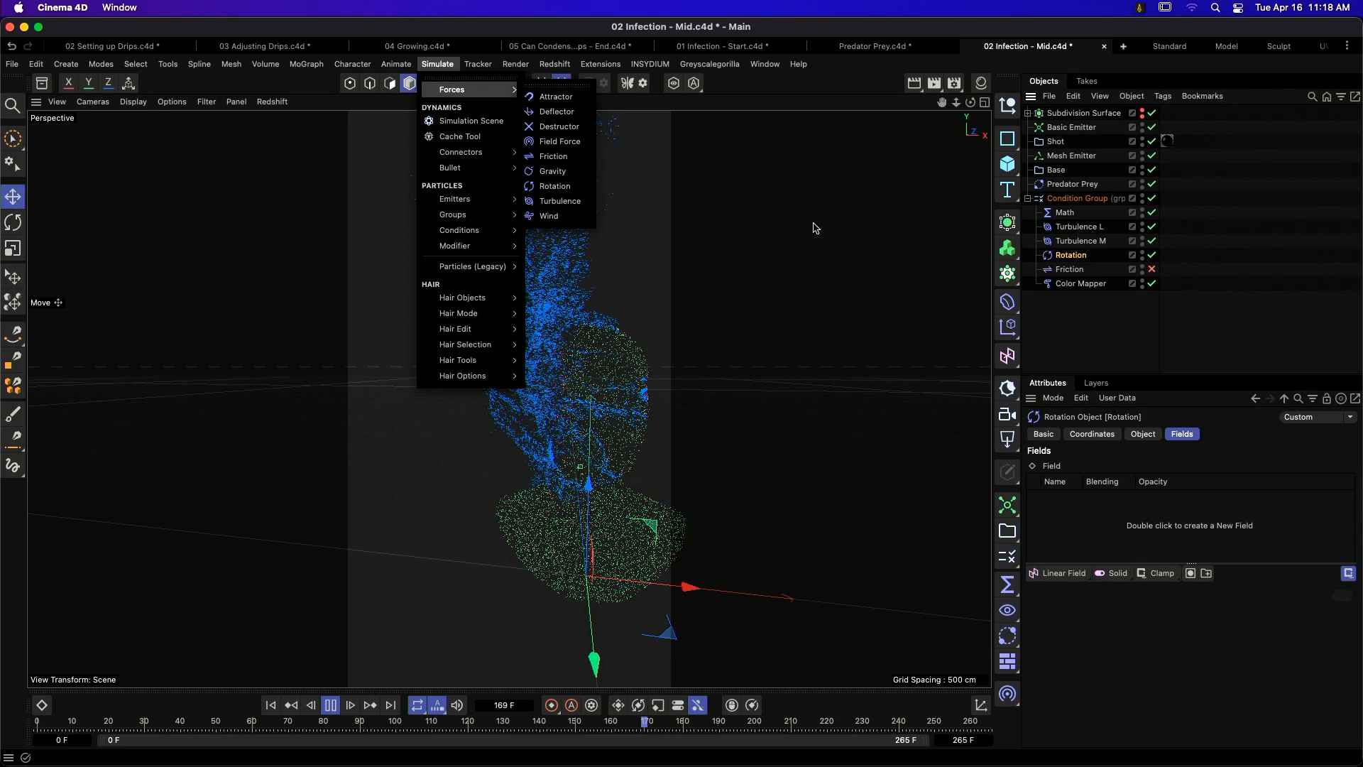
left_click(1071, 270)
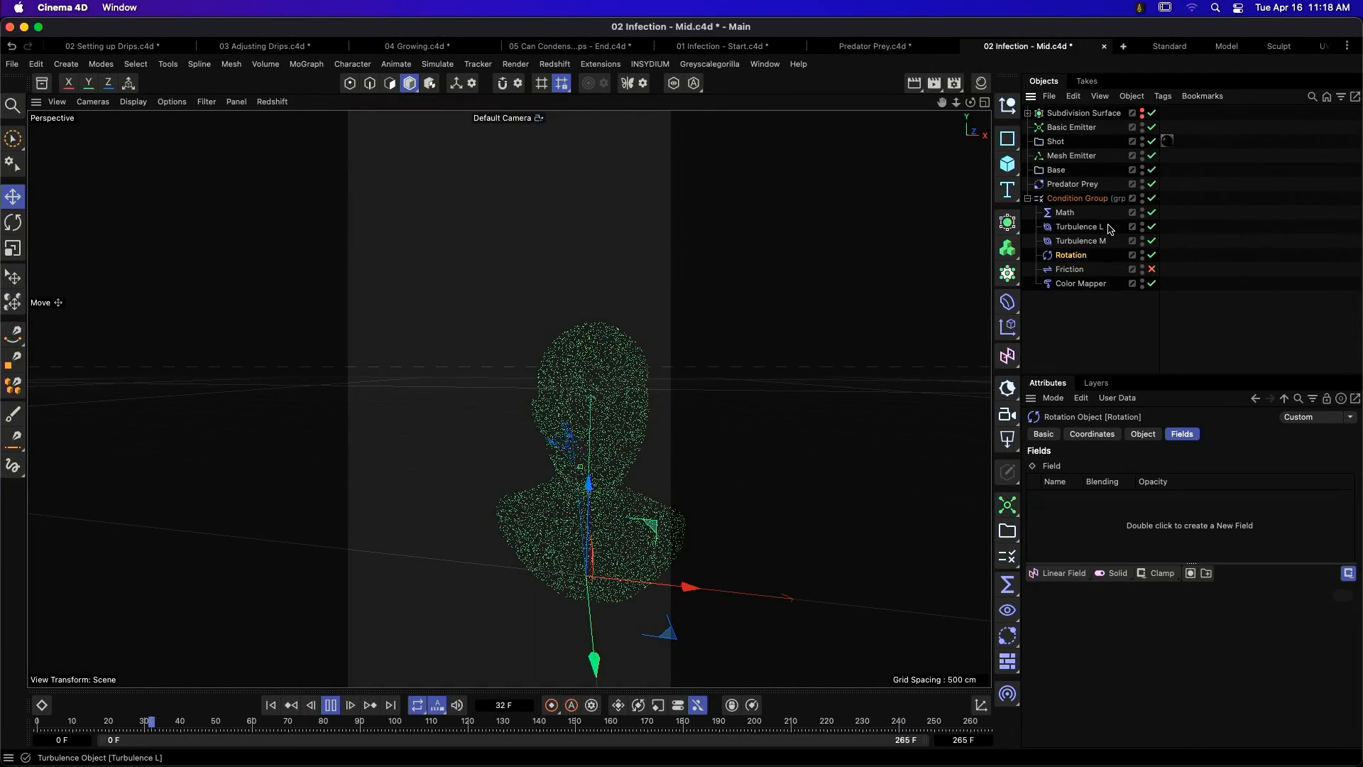
- Check Turbulence M's object settings and enable the Friction force in the Condition Group
left_click(1079, 241)
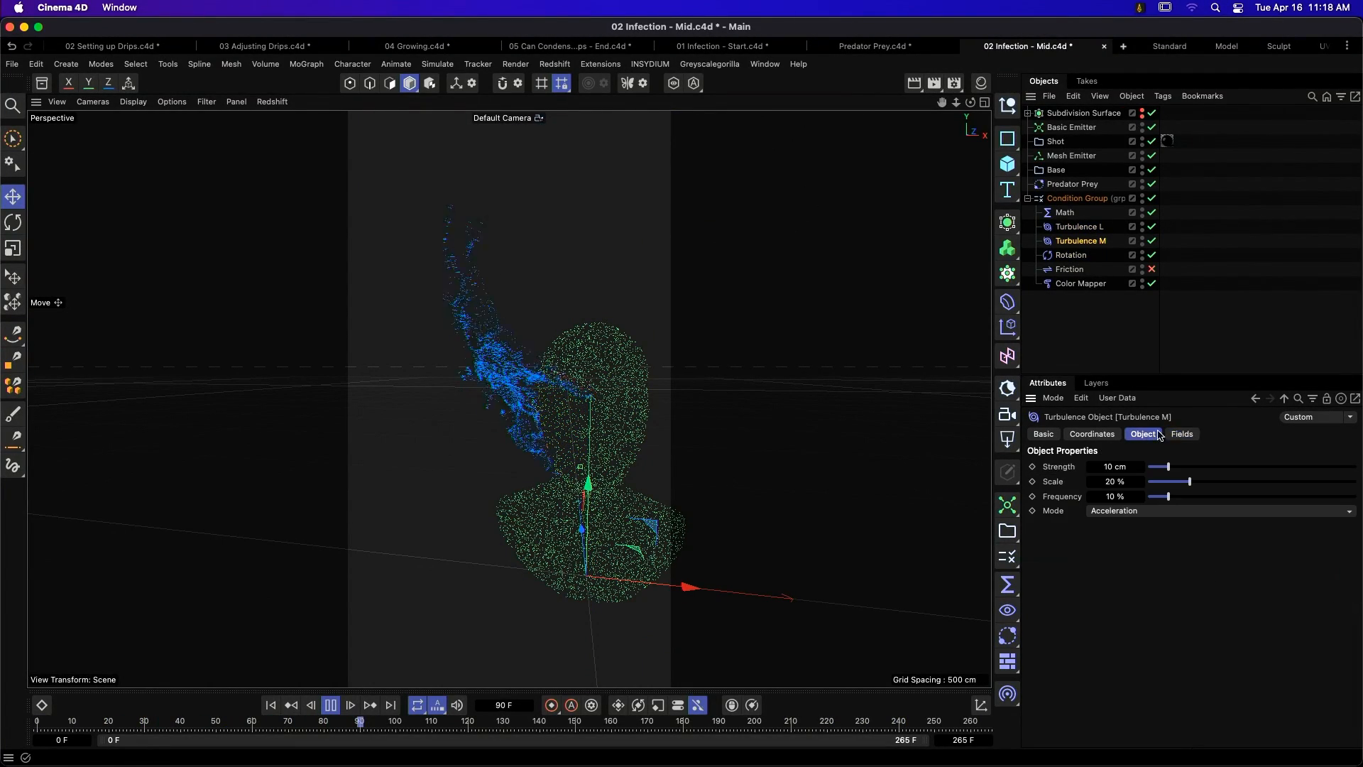
left_click(1069, 269)
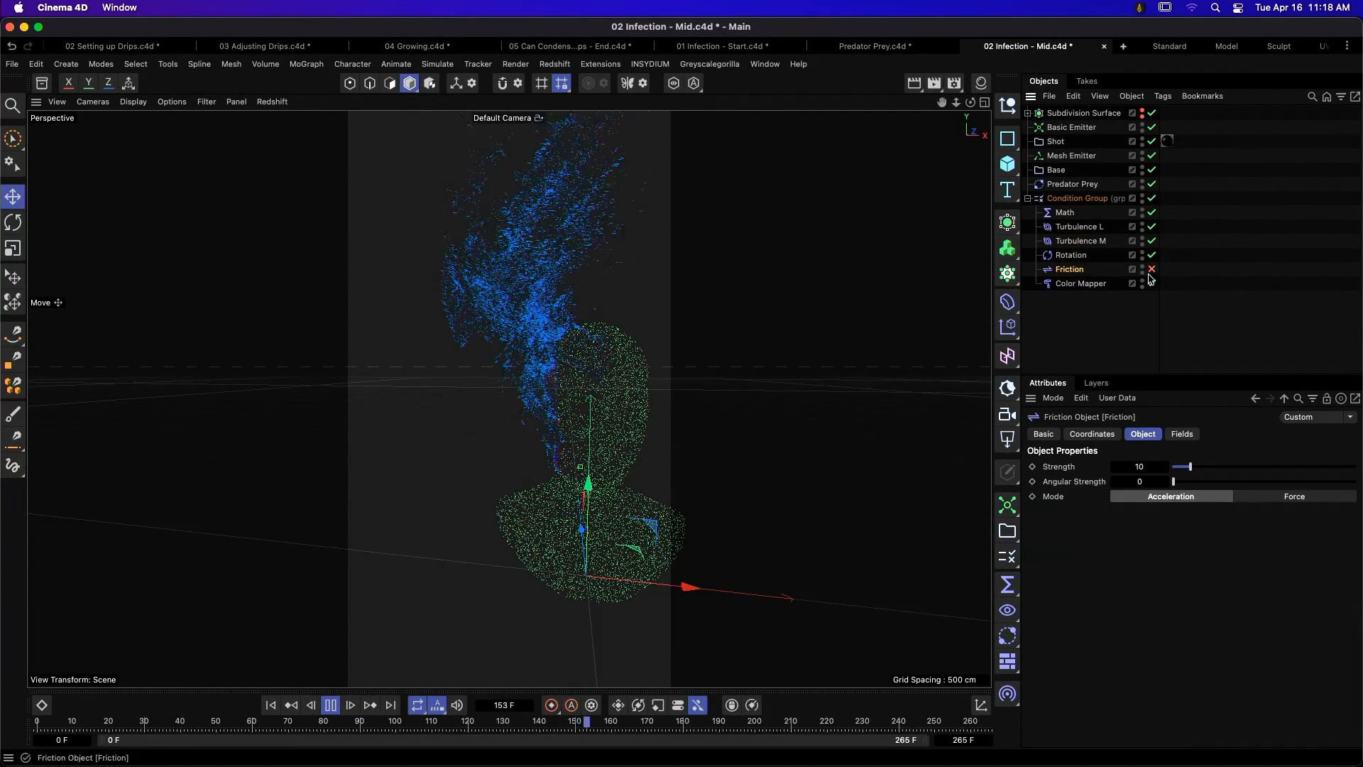
left_click(1151, 269)
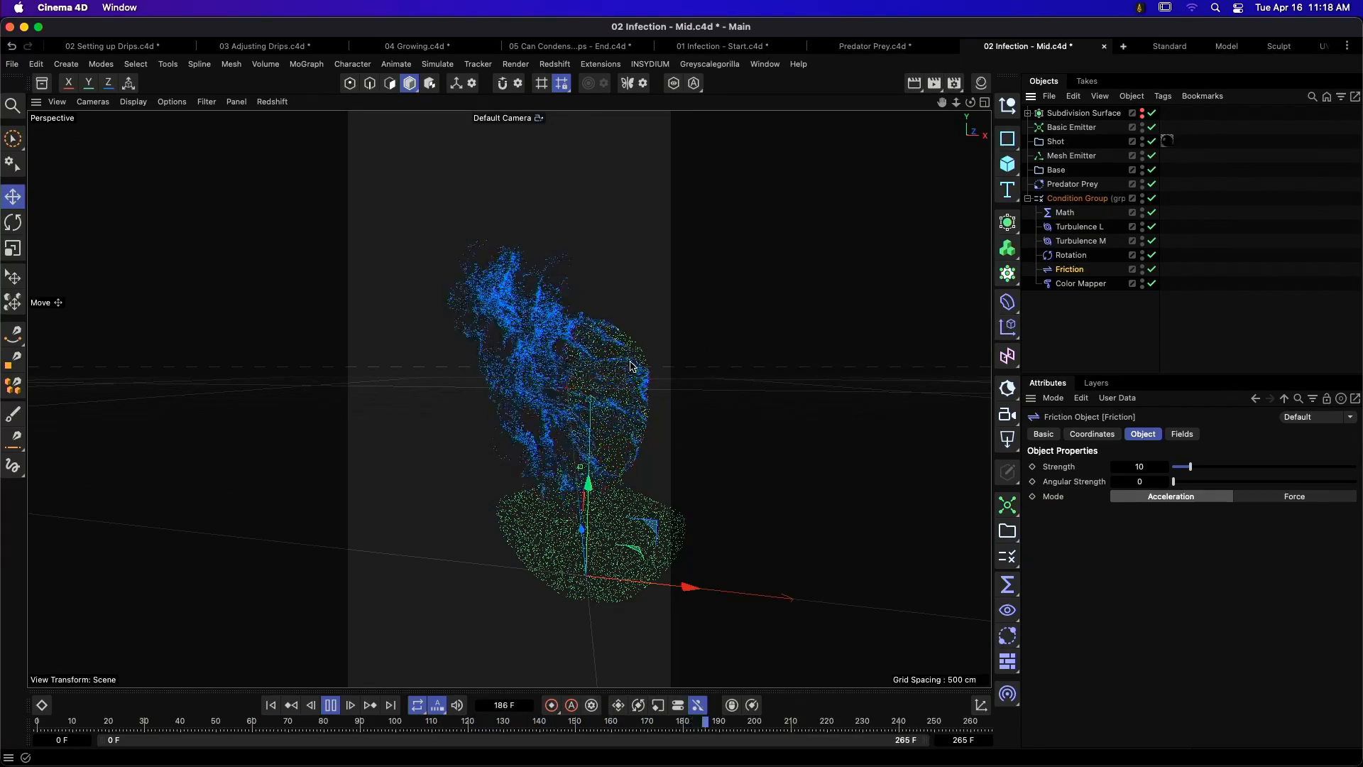
- Show the Color Mapper's velocity gradient settings, examine the coloured particles up close and stop playback
left_click(1080, 283)
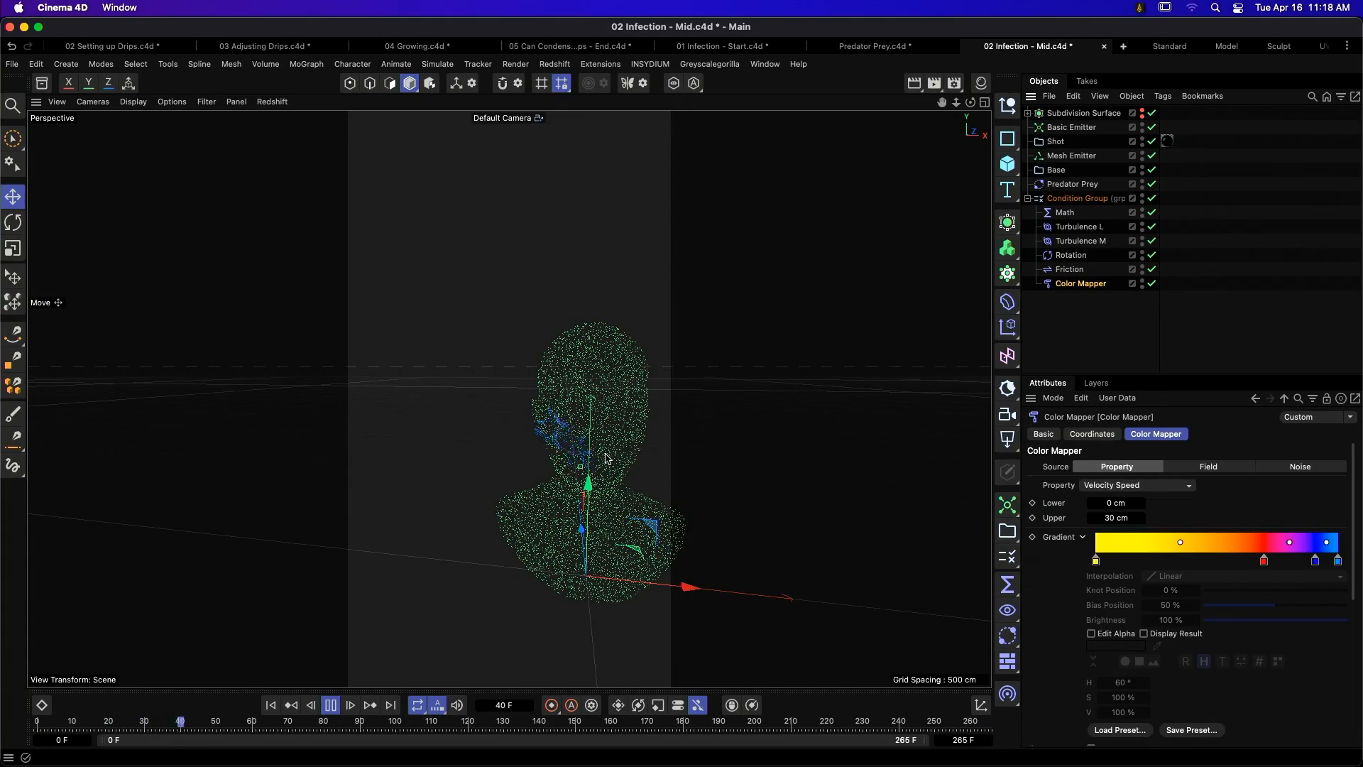
scroll(626, 411, "up", 3)
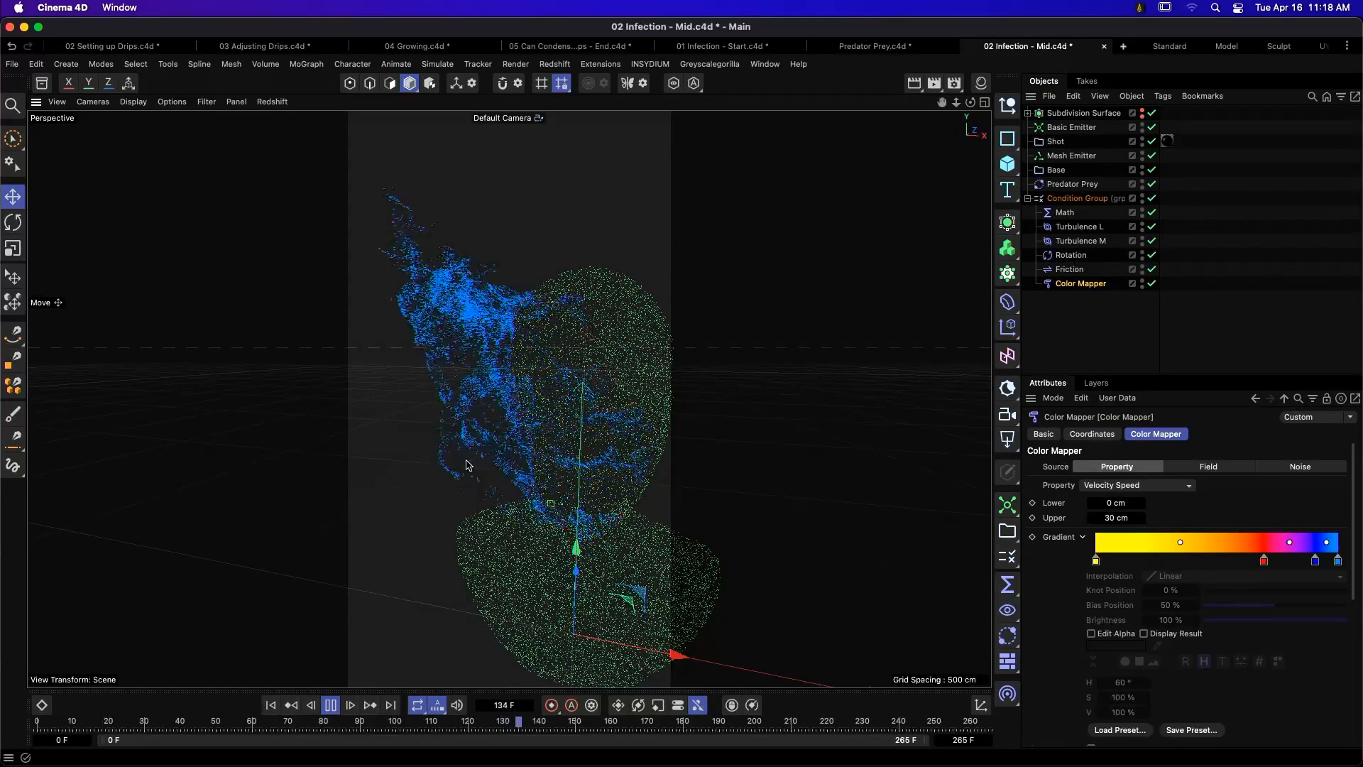
key("F8")
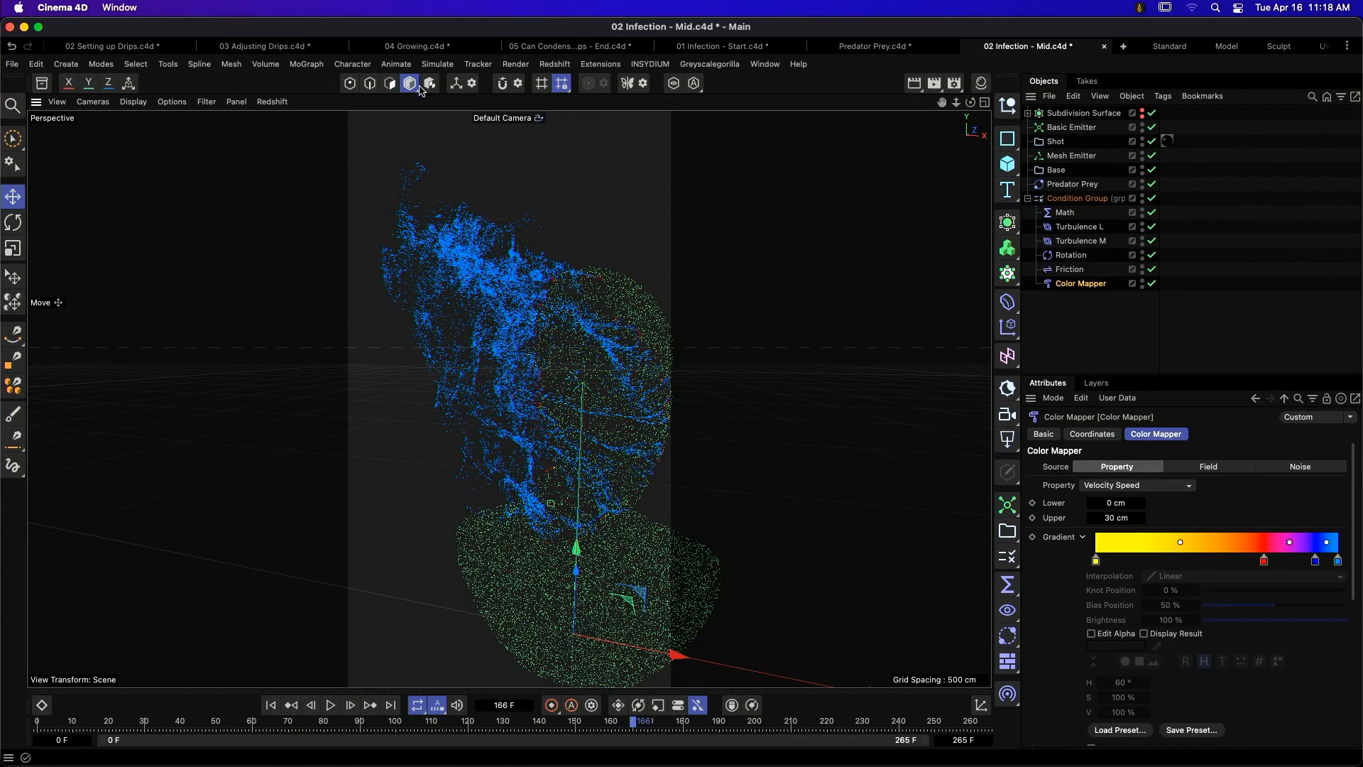
key("super+Tab")
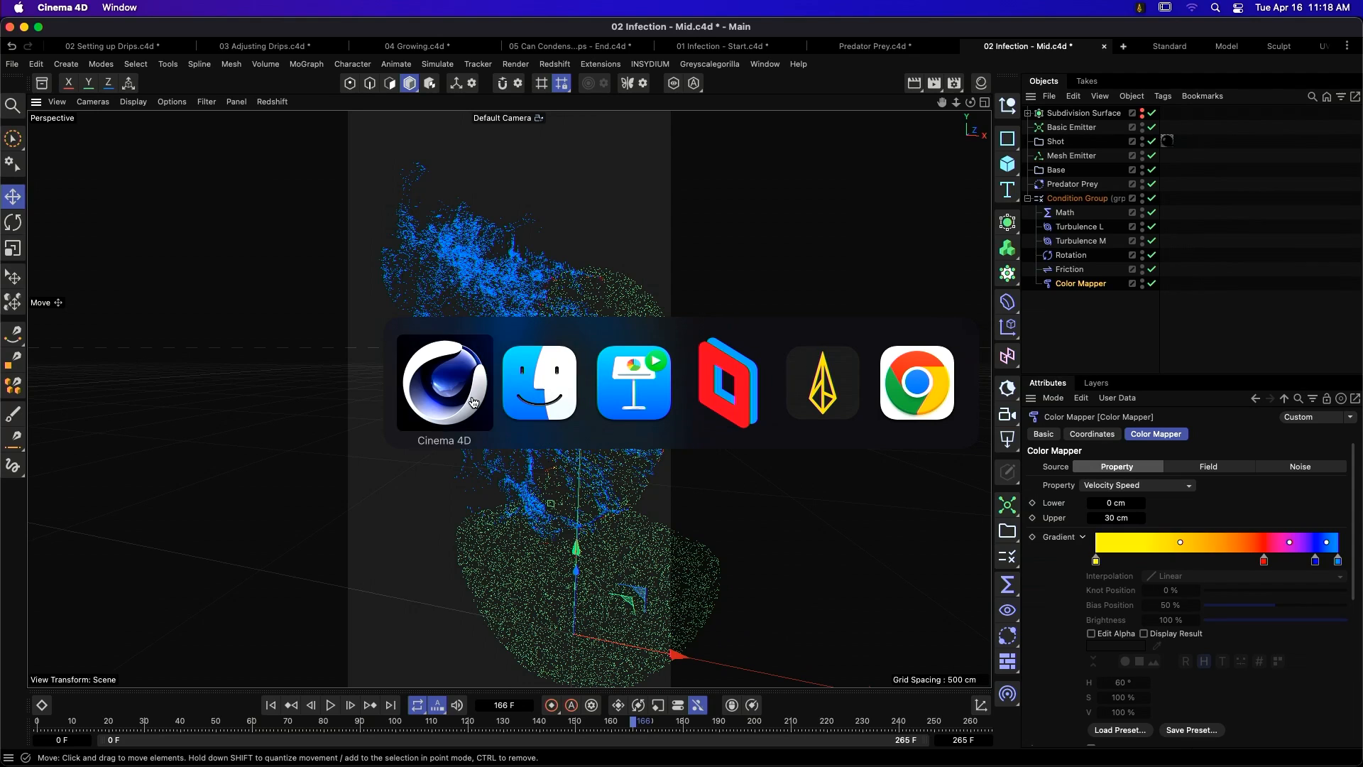
- Switch to Finder, open 03 Infection - End.c4d from the 03 Infection folder and play its animation from the start
left_click(537, 395)
left_click(428, 140)
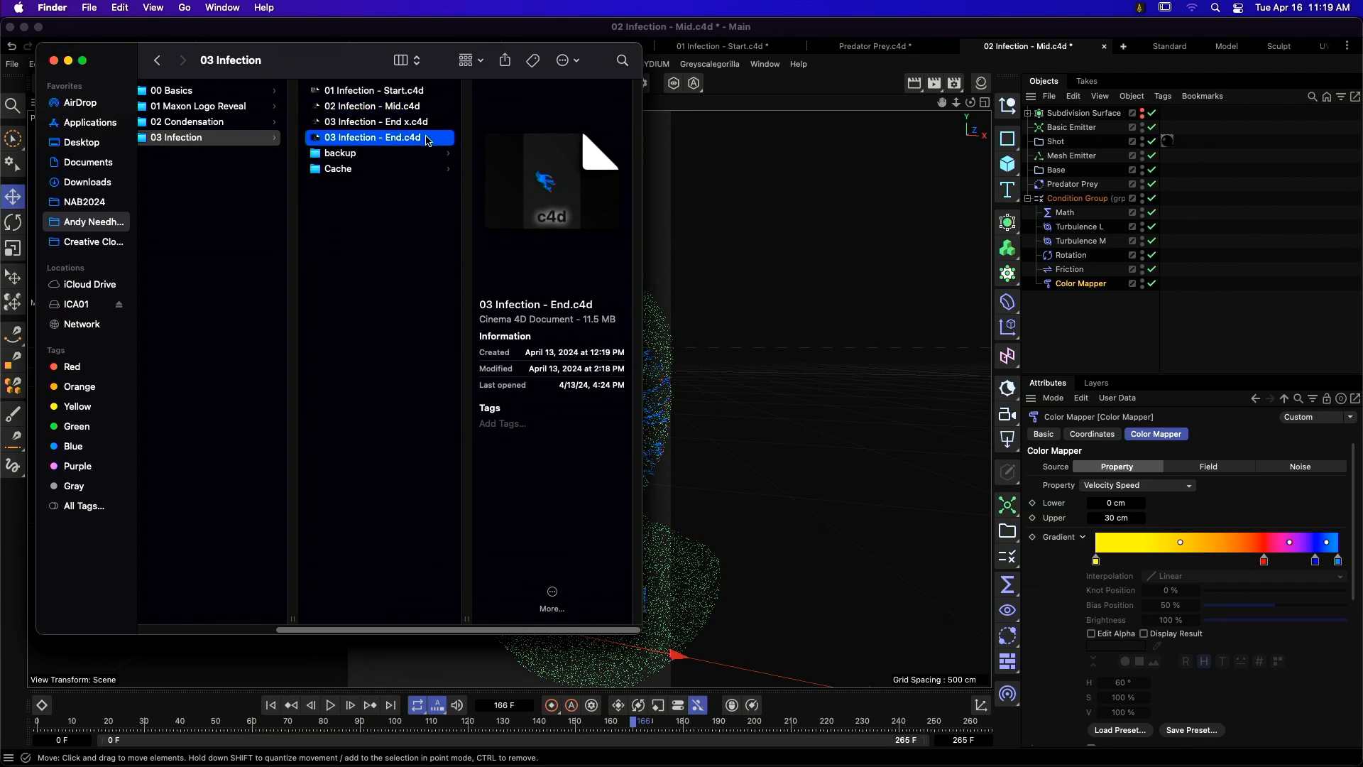
double_click(430, 139)
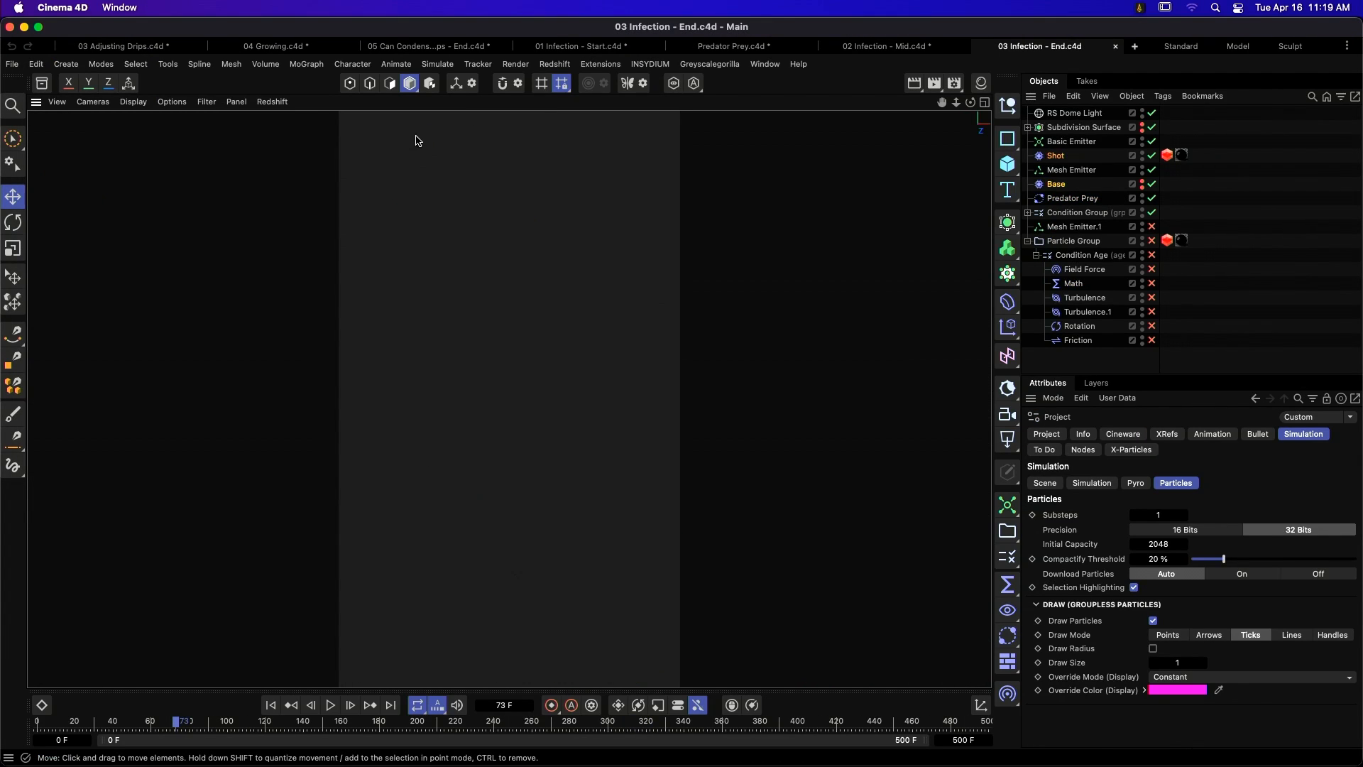
left_click(271, 705)
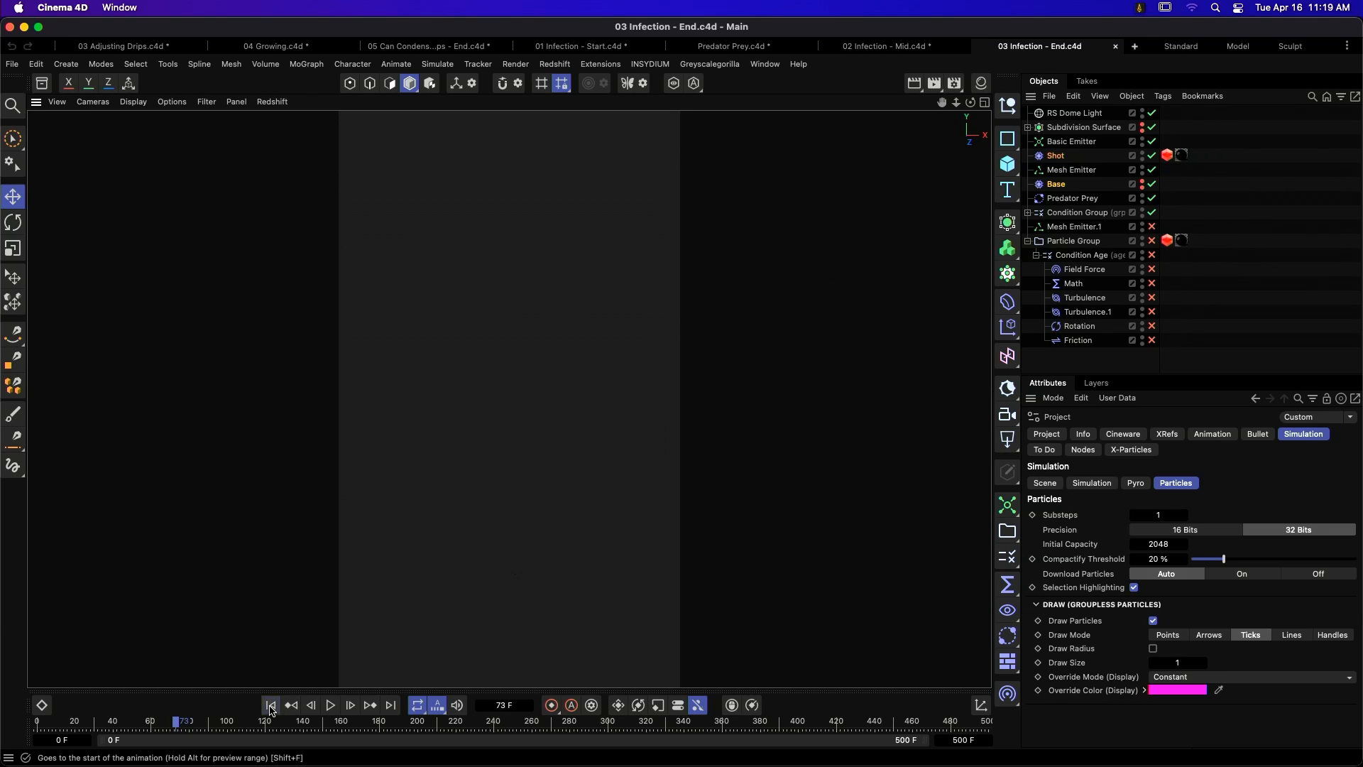
left_click(331, 706)
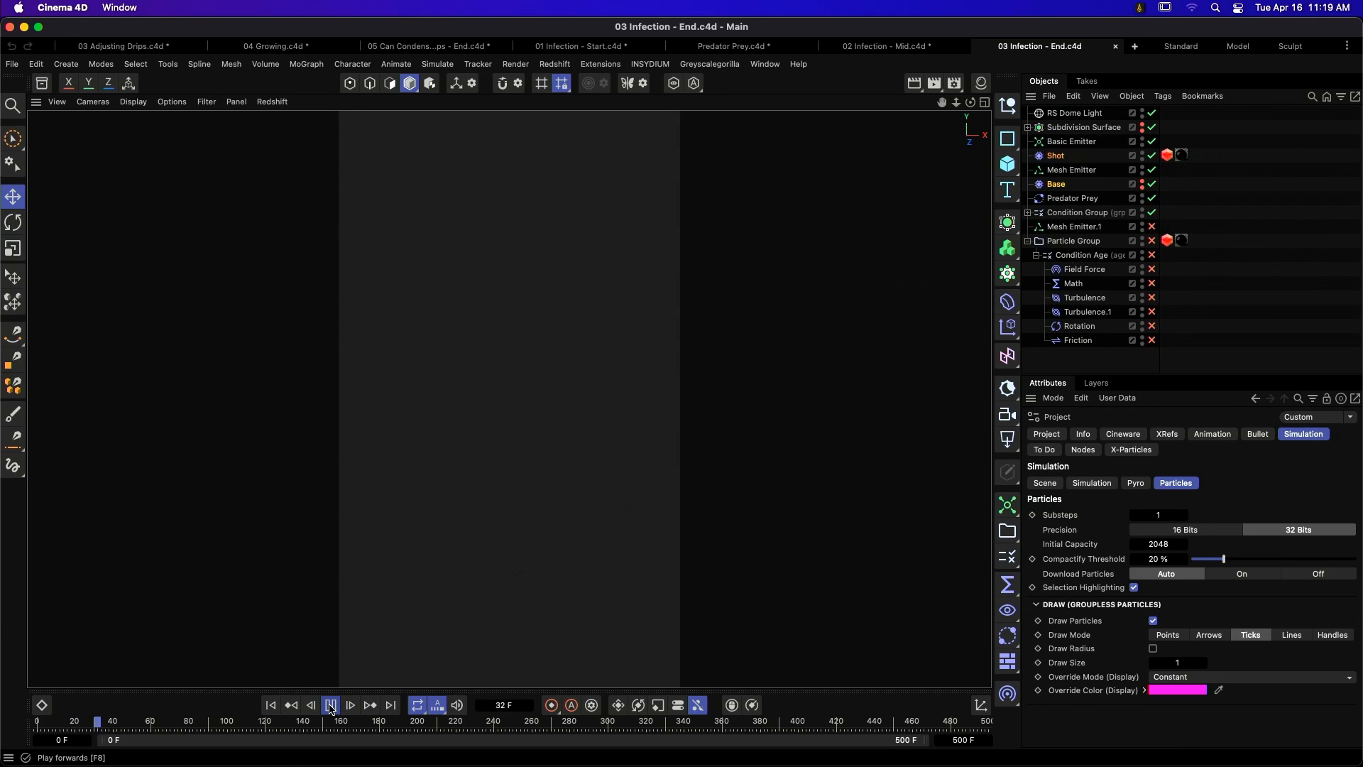
left_click(331, 706)
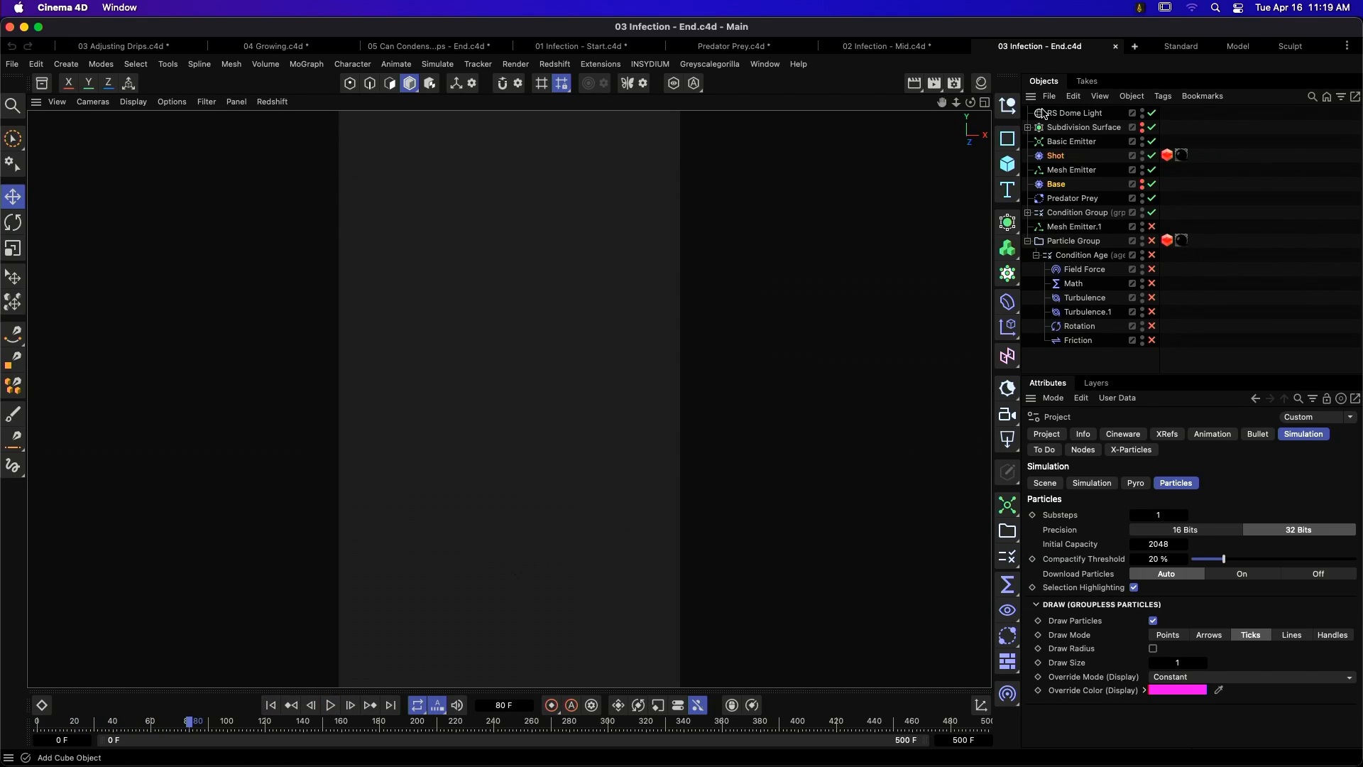
- Relink the Shot particle group's Alembic cache to Infection - End_Base_v0.abc in the 03 Infection project's Cache folder
left_click(1056, 155)
left_click(1175, 434)
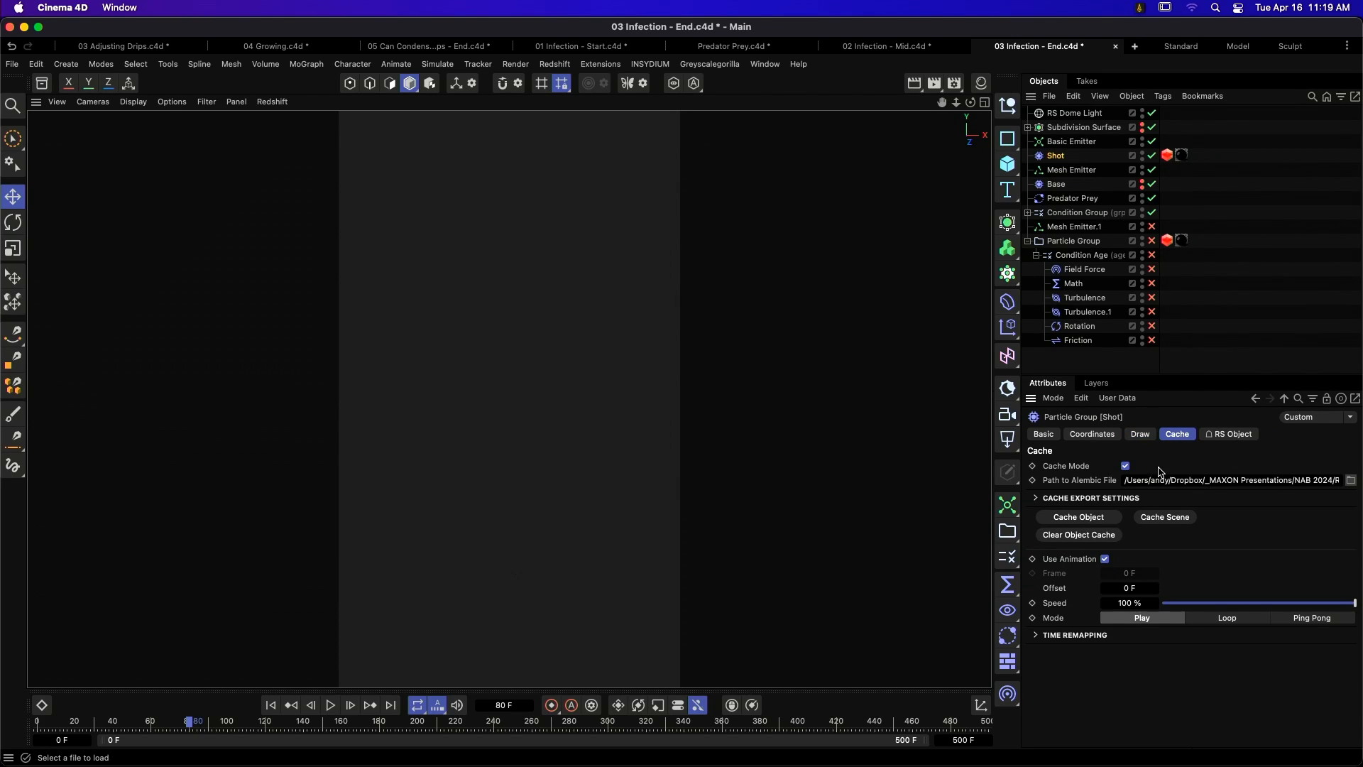
left_click(1350, 481)
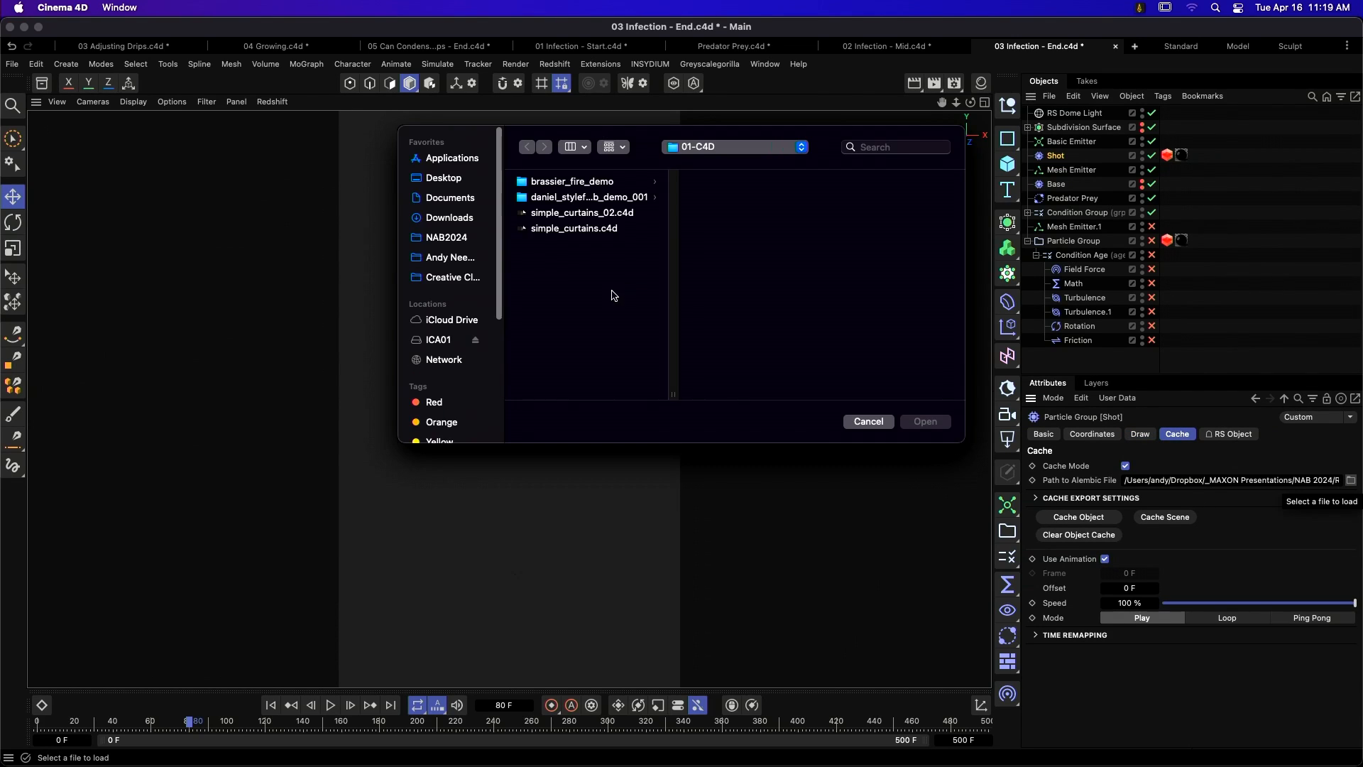
left_click(467, 260)
left_click(618, 214)
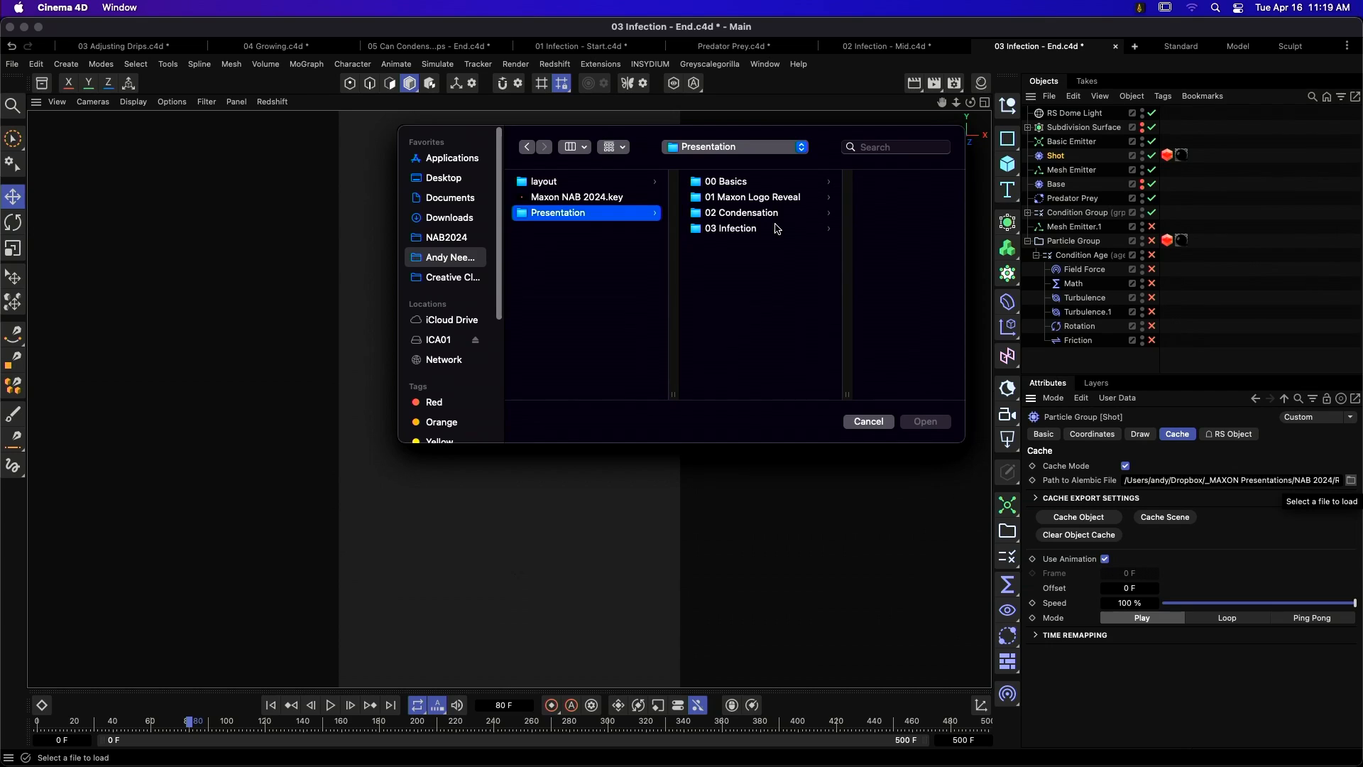
left_click(776, 228)
left_click(885, 259)
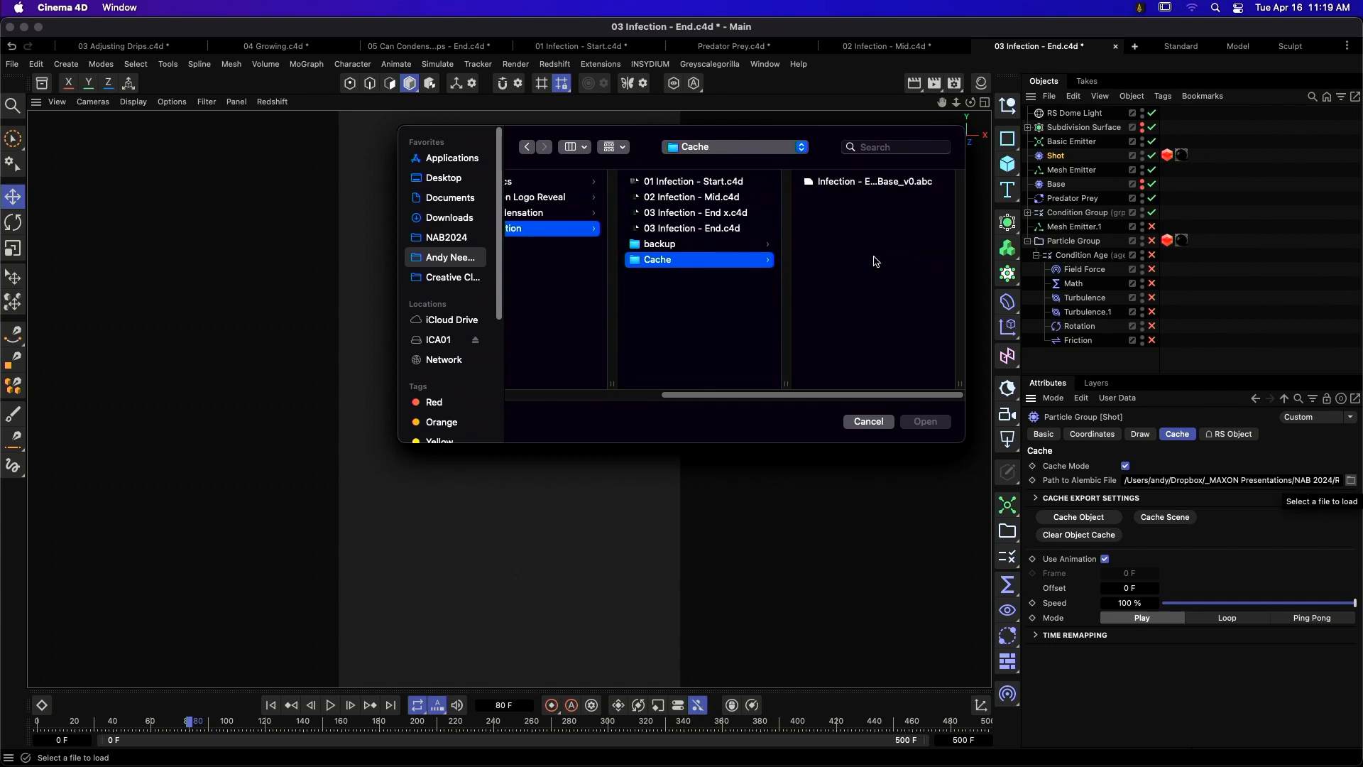
left_click(898, 186)
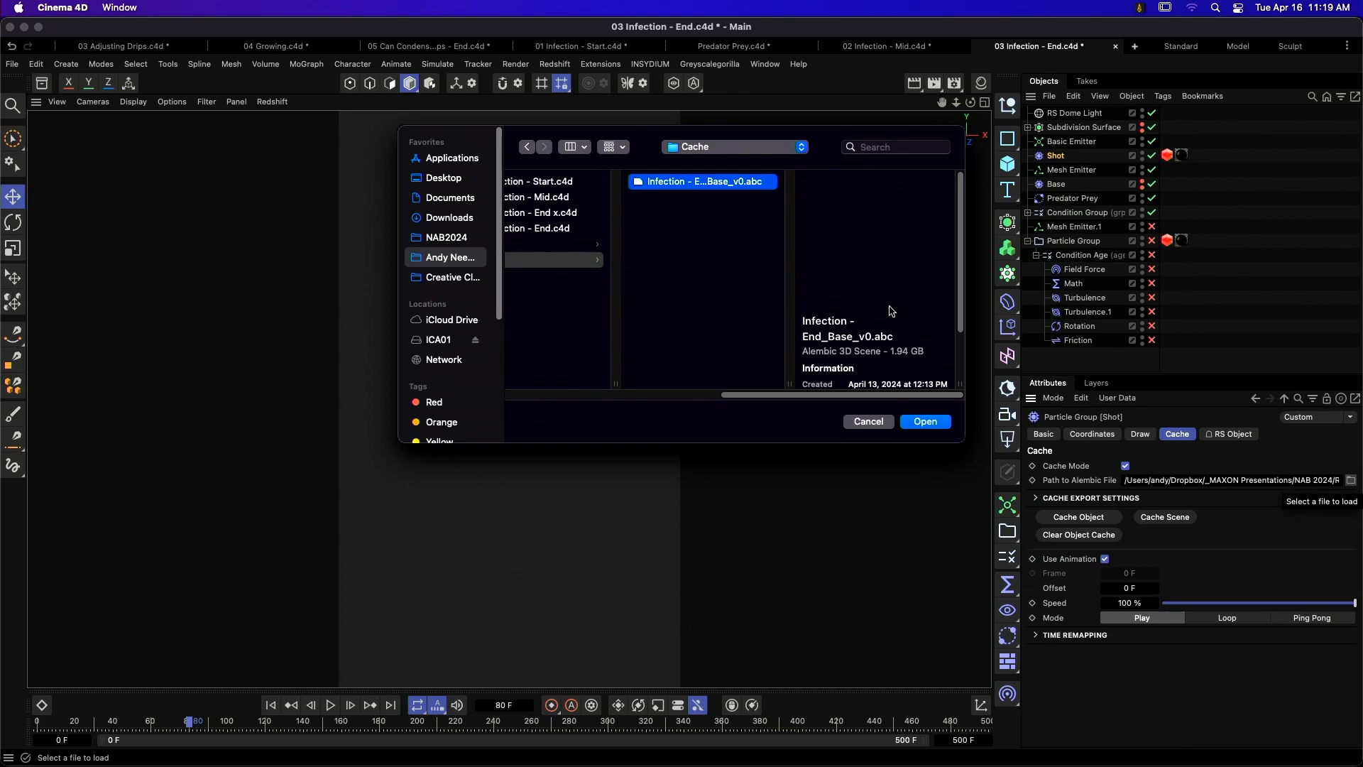
left_click(925, 422)
- Relink the Base particle group's Alembic cache to the Infection - End_Base_v0.abc file
left_click(1056, 184)
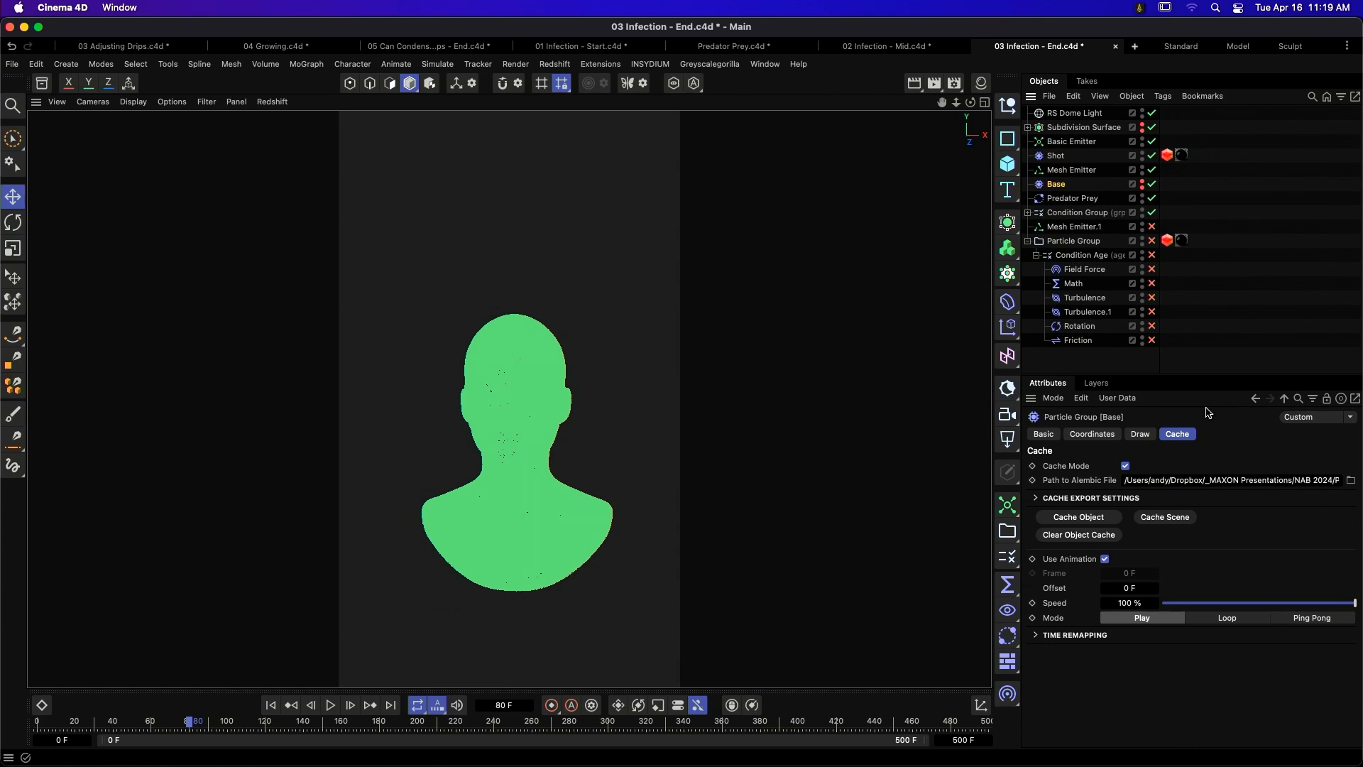
left_click(1350, 480)
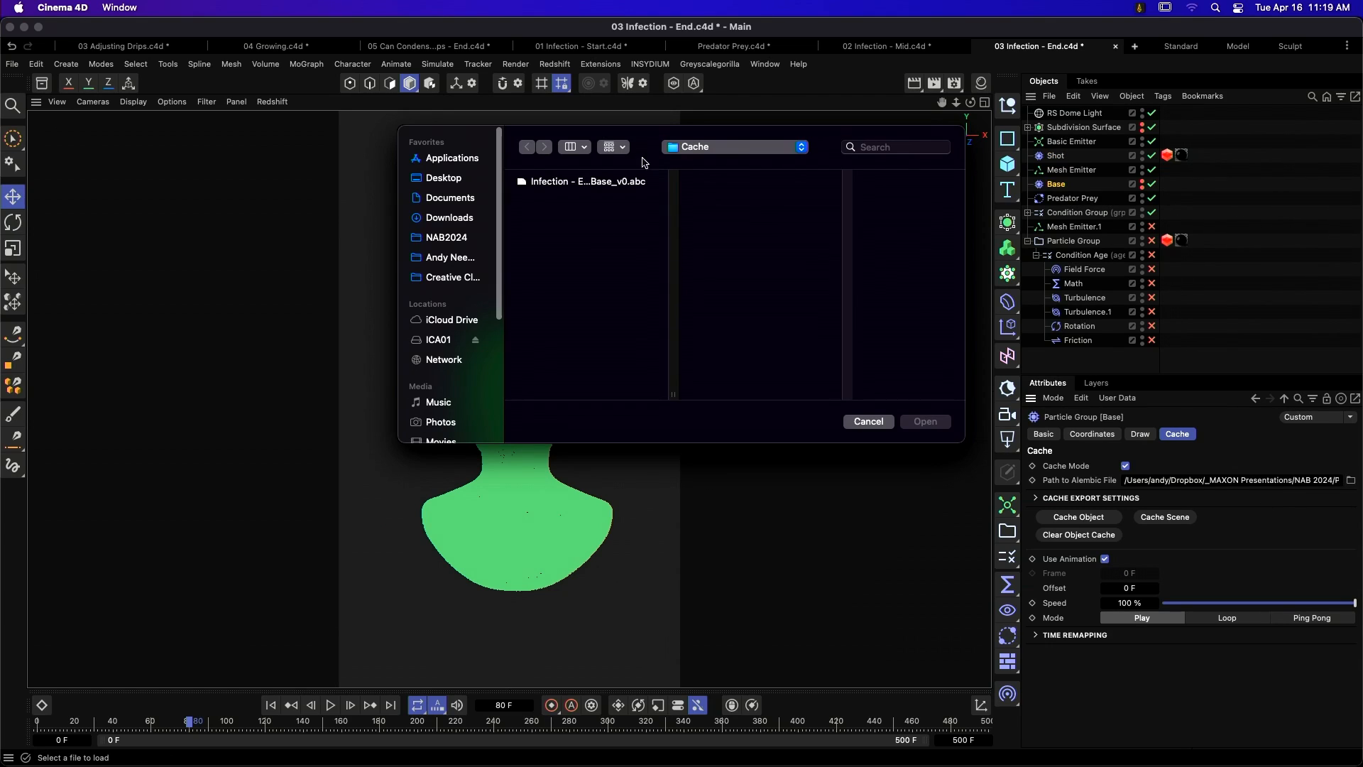
left_click(619, 185)
left_click(925, 421)
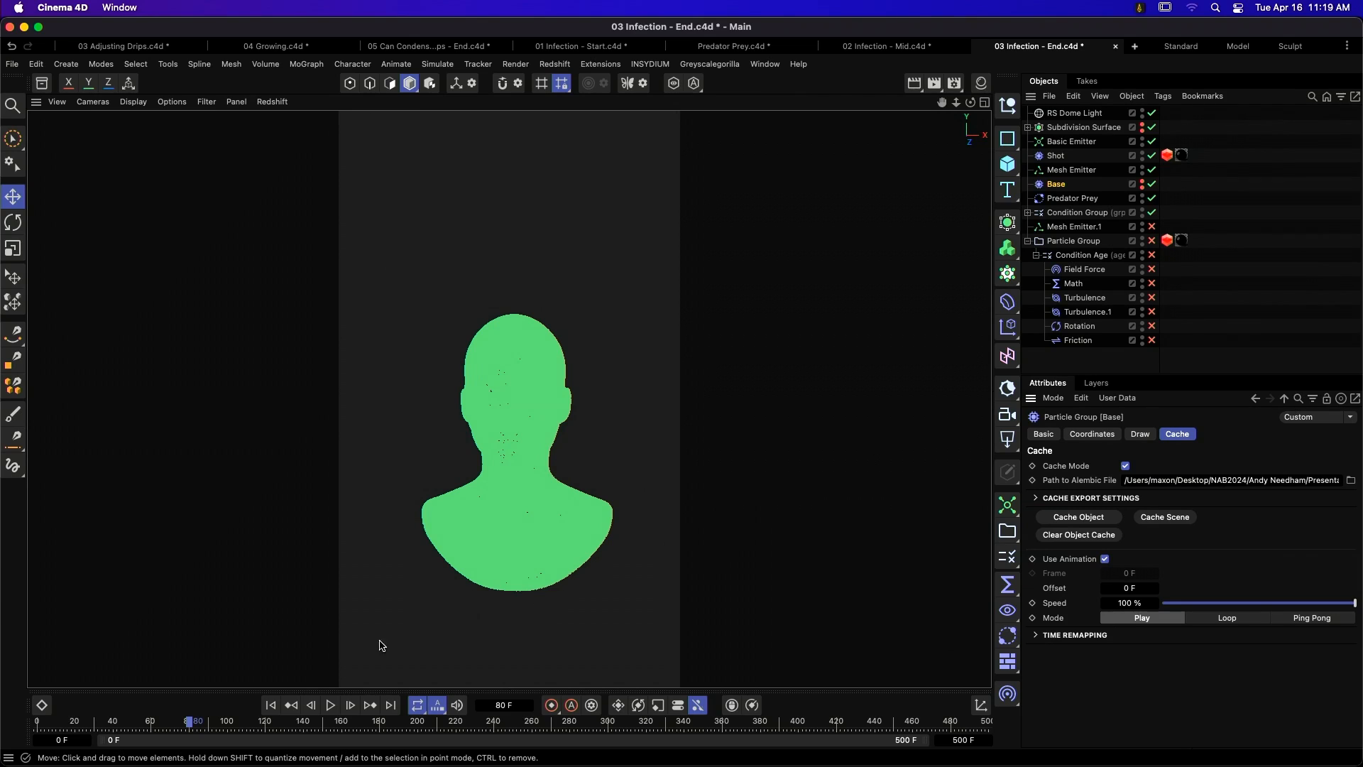
- Play the cached particle animation from the start, stop it and examine the dissolving face up close from the side
left_click(270, 704)
left_click(330, 709)
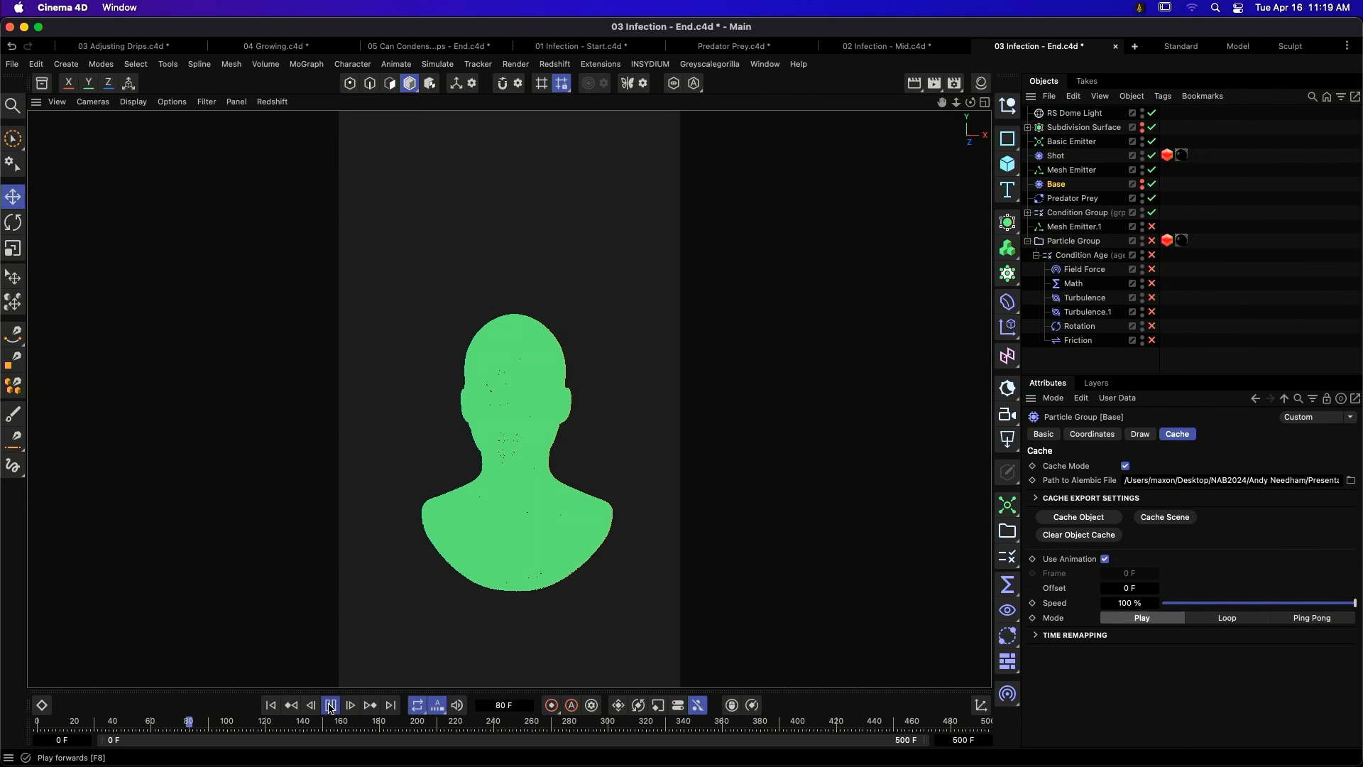
left_click(331, 708)
left_click(330, 709)
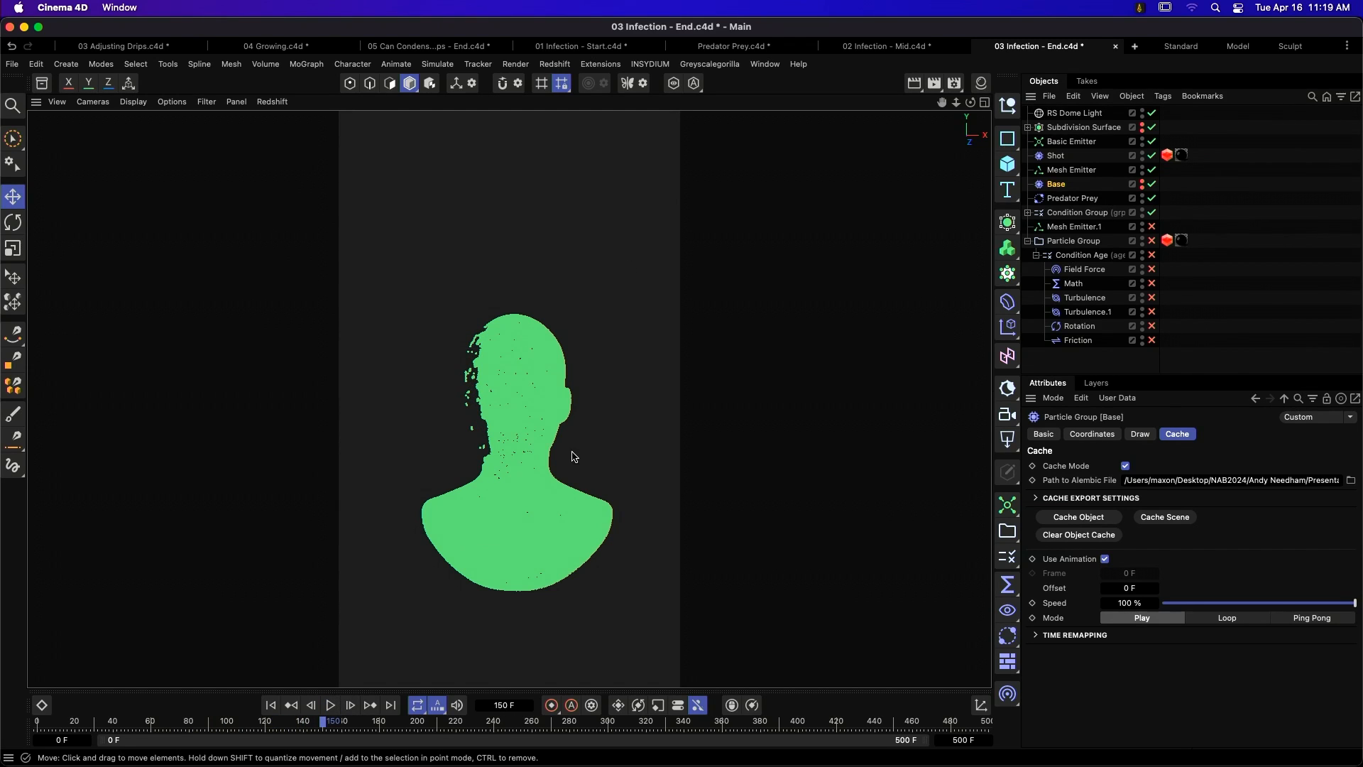
left_click_drag(571, 415, 540, 401, "alt")
scroll(540, 401, "up", 10)
scroll(541, 401, "down", 4)
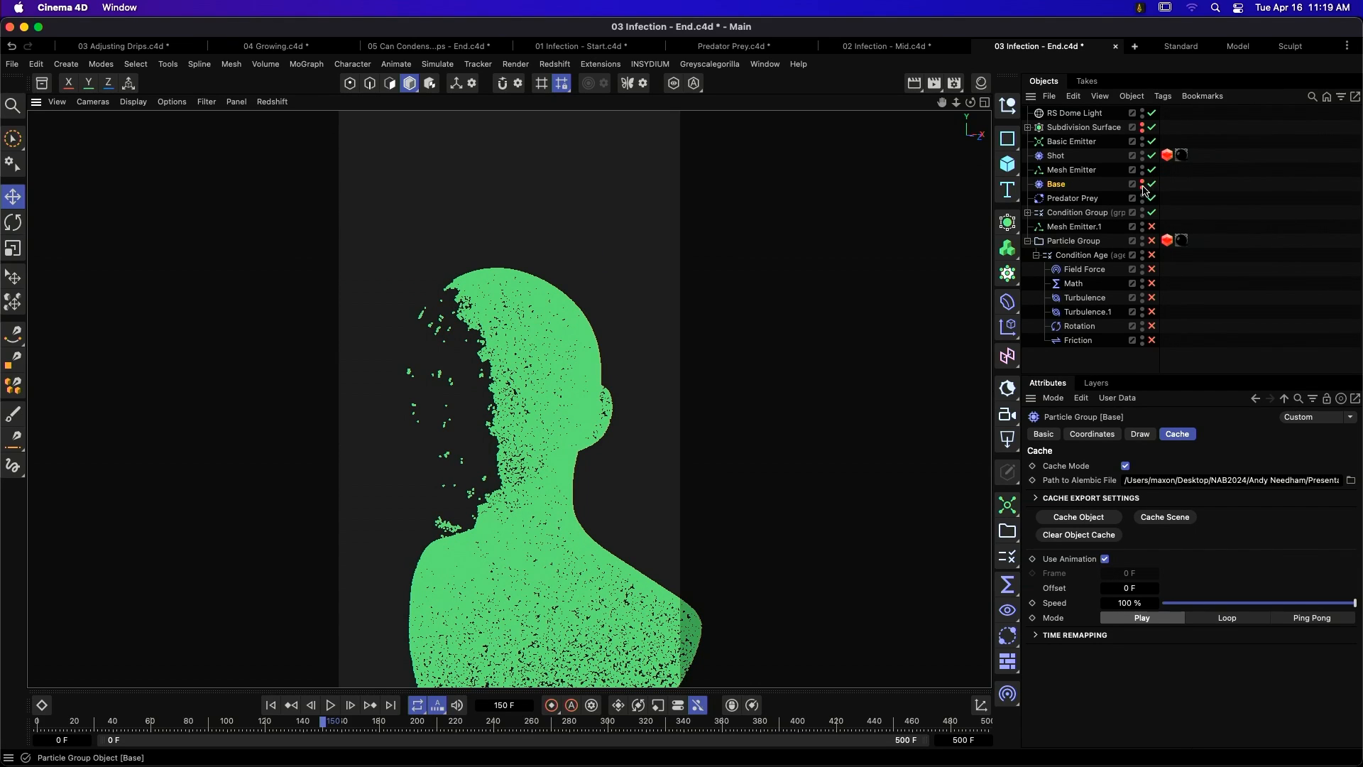
- Select the Shot particle group, bring the whole bust into frame and replay the cached animation from the first frame
left_click(1059, 155)
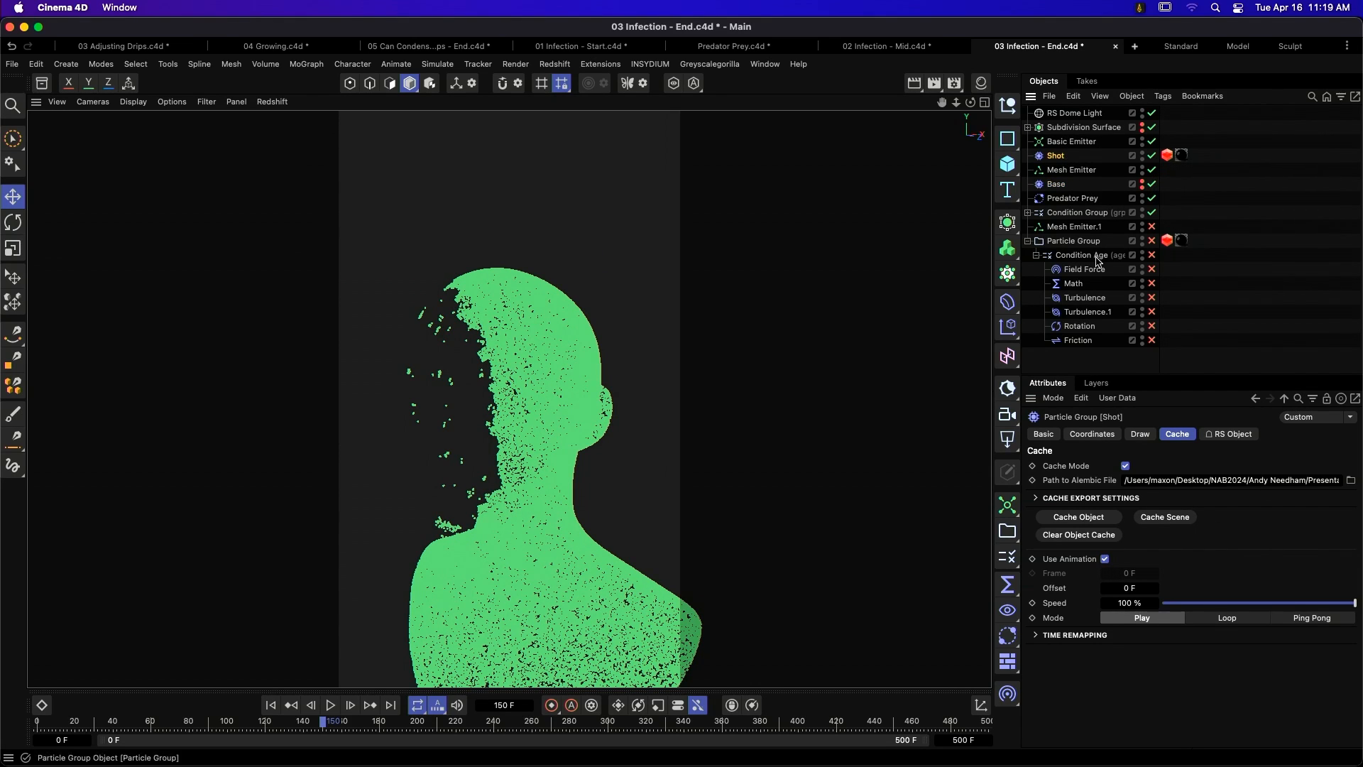
middle_click_drag(535, 437, 518, 317, "alt")
left_click_drag(518, 316, 516, 358, "alt")
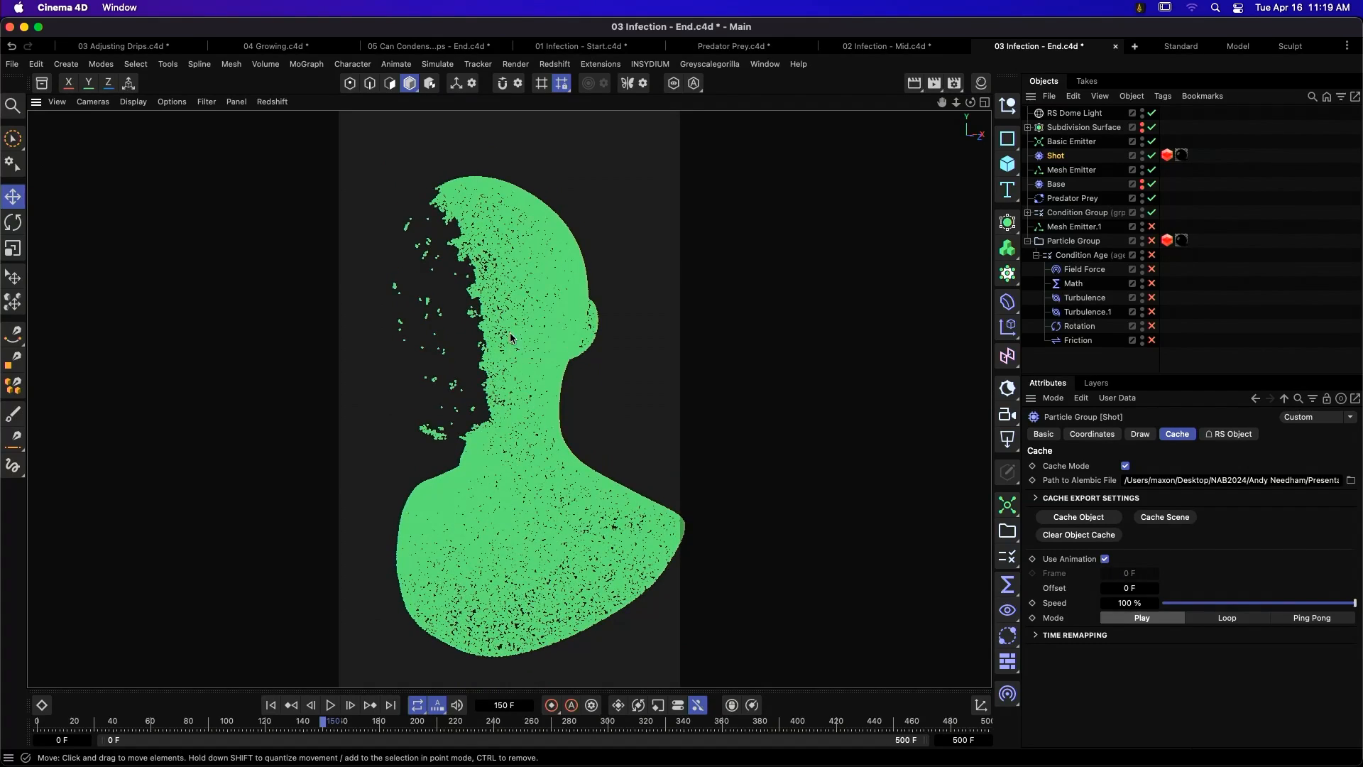
right_click_drag(509, 333, 512, 338, "alt")
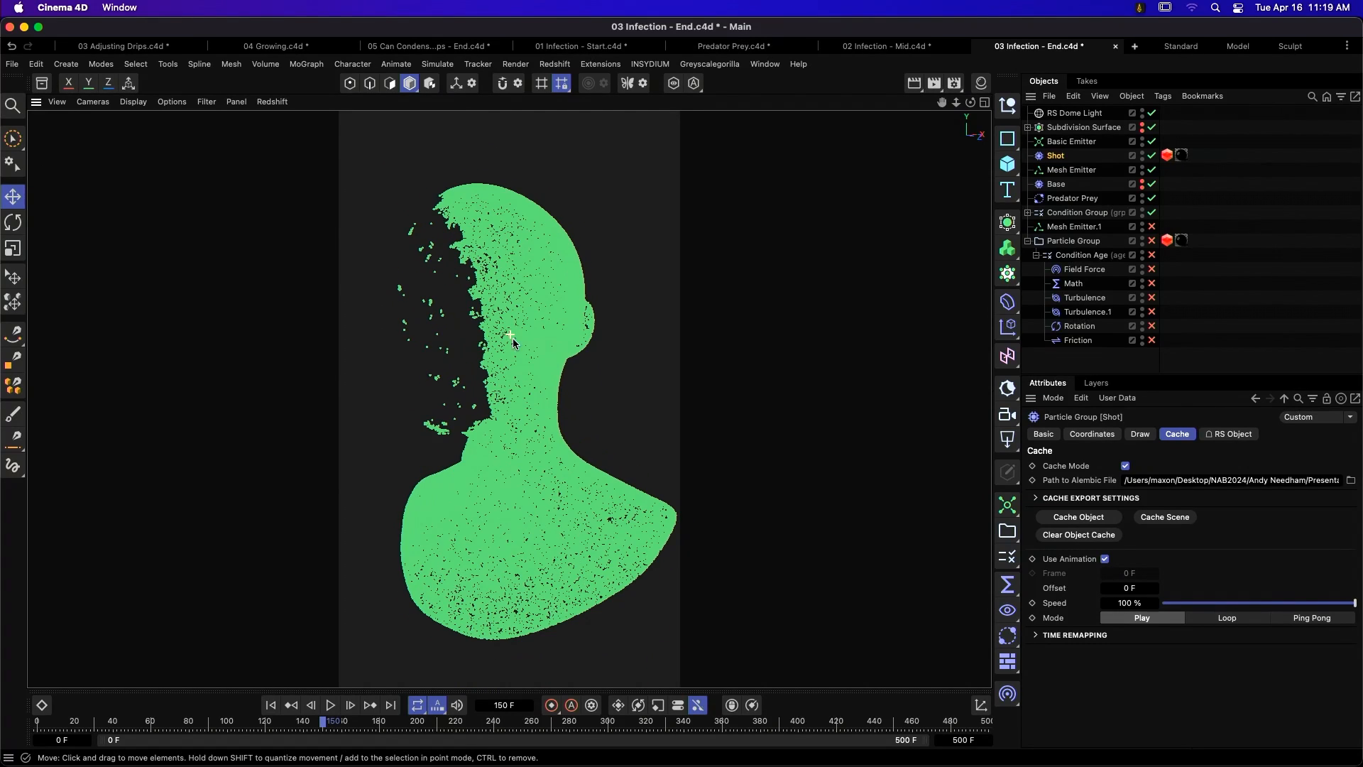
left_click(271, 705)
left_click(331, 704)
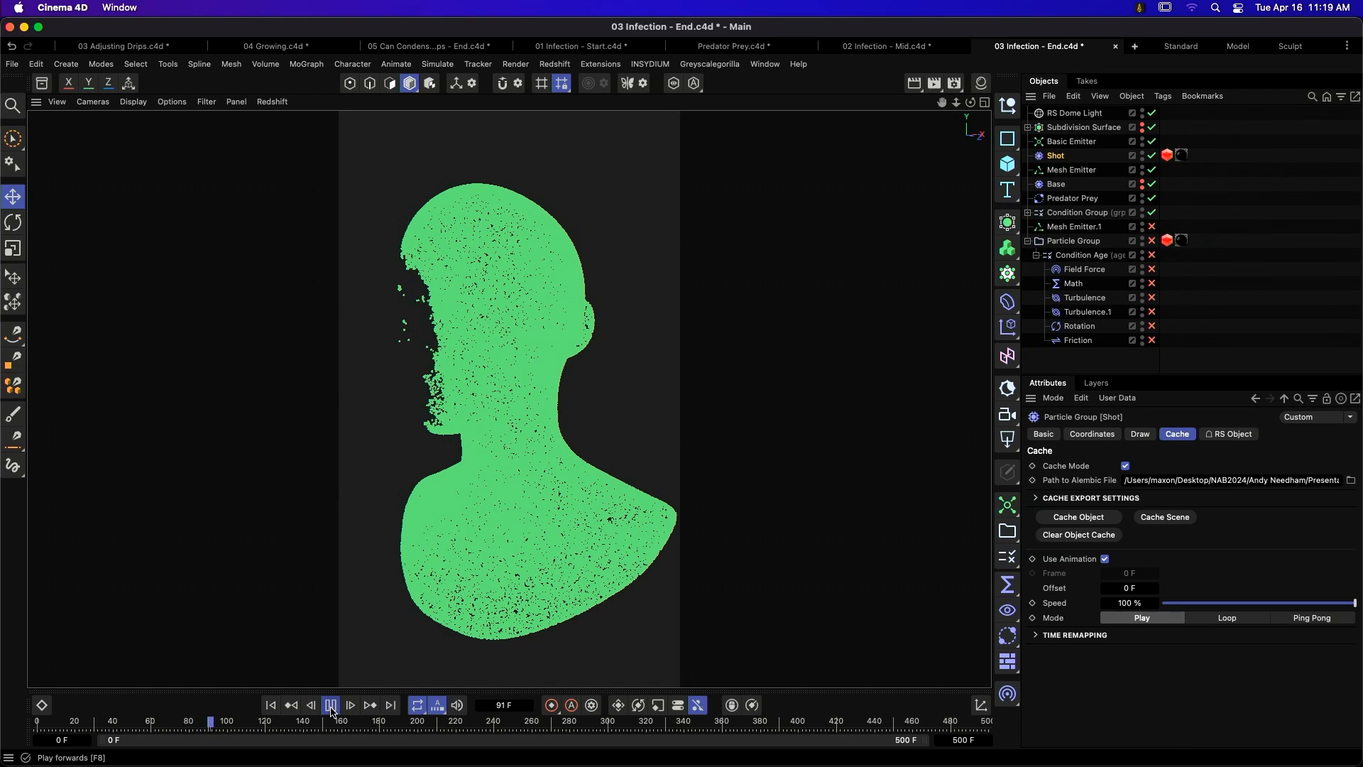
left_click(332, 709)
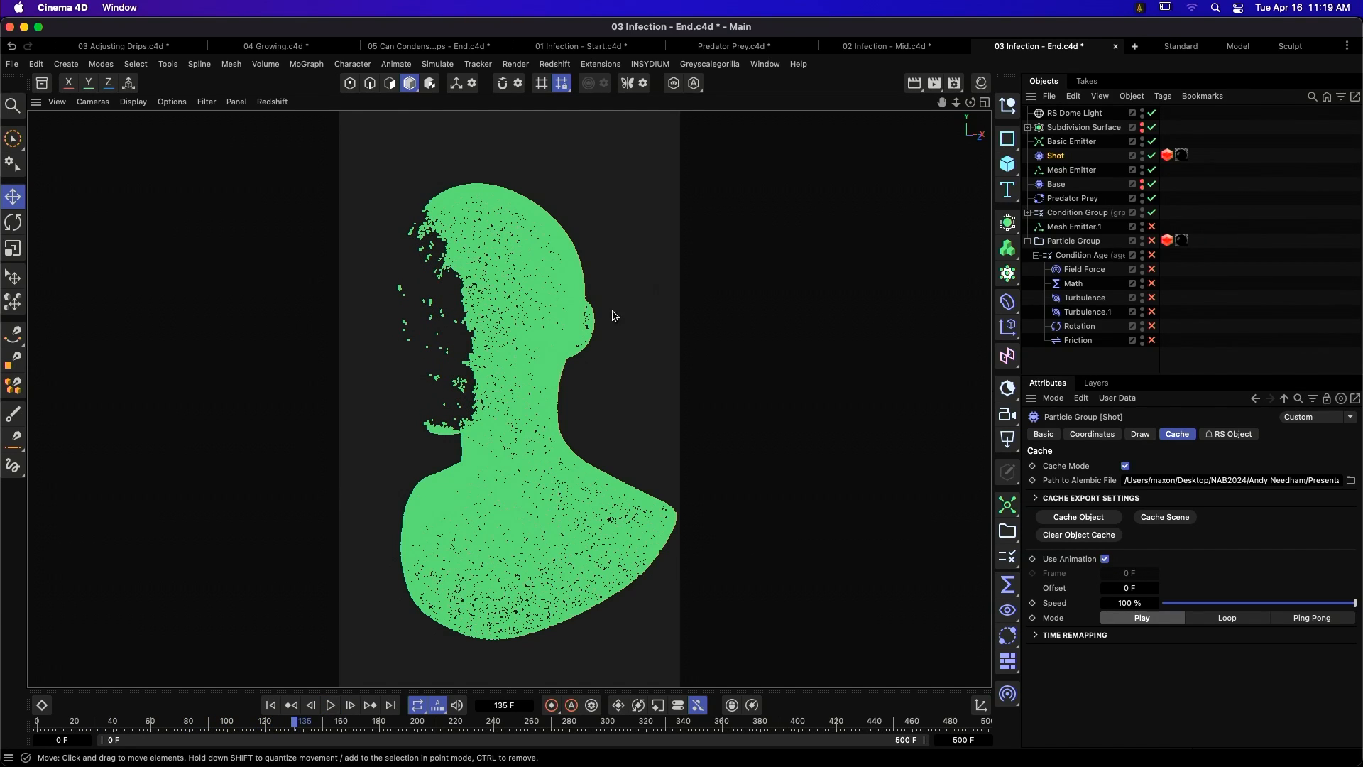
- Activate the Viewport render setting and enable Generator alongside Particle in the Viewport Renderer's filter
key("super+b")
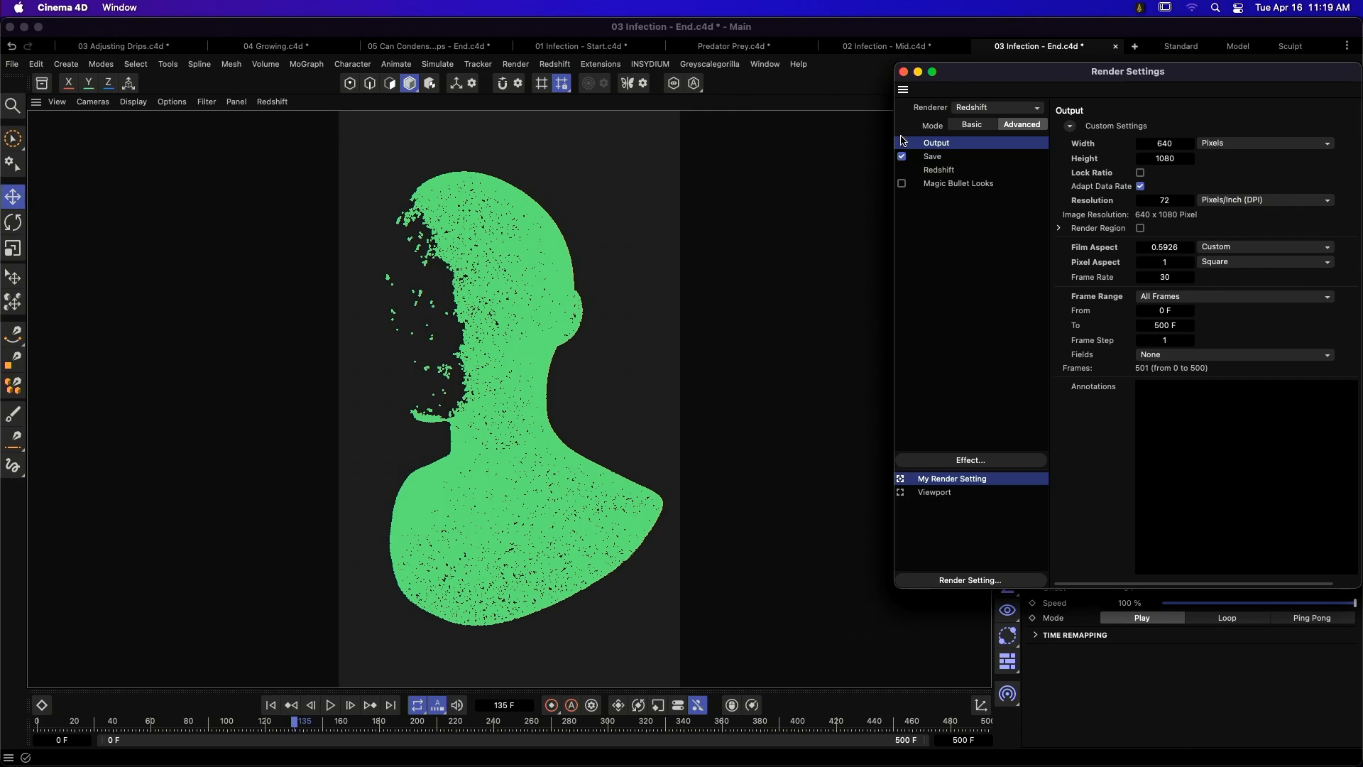
left_click(917, 492)
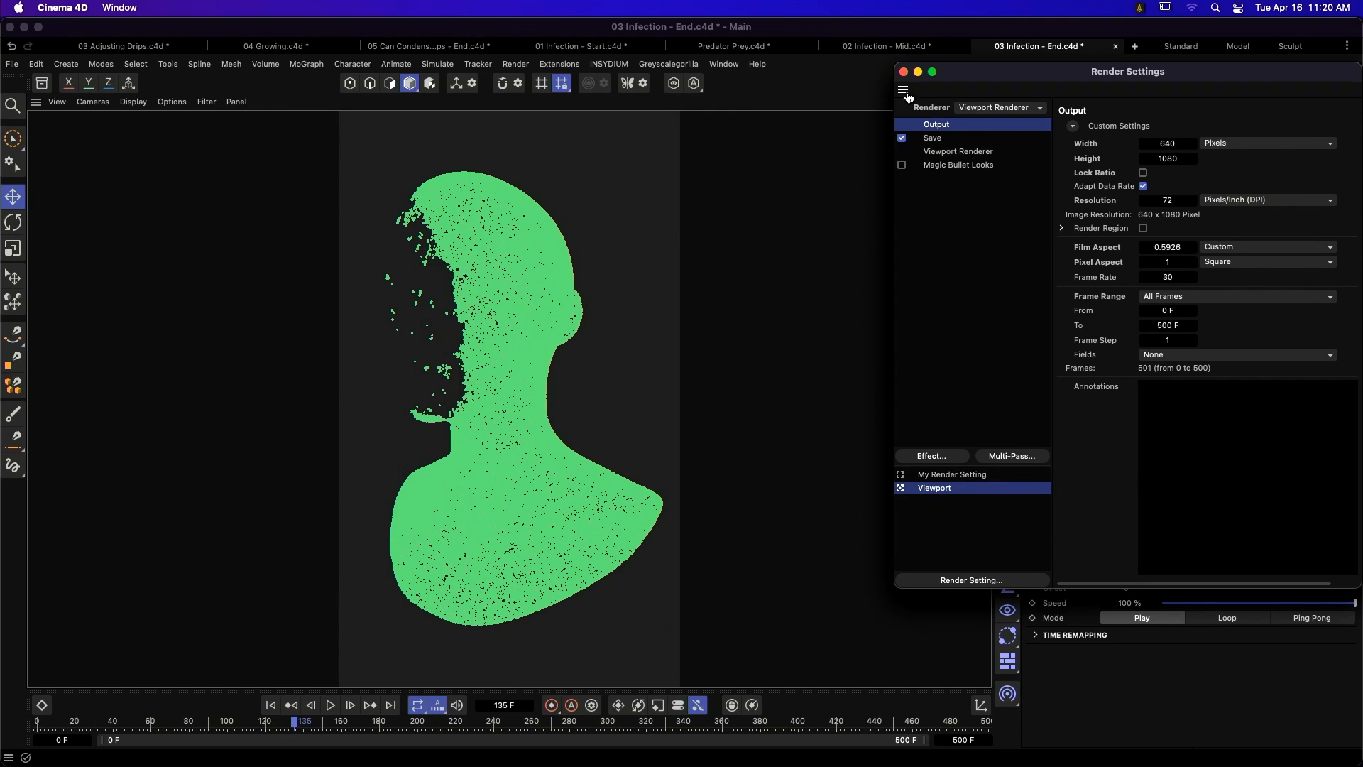
left_click(968, 153)
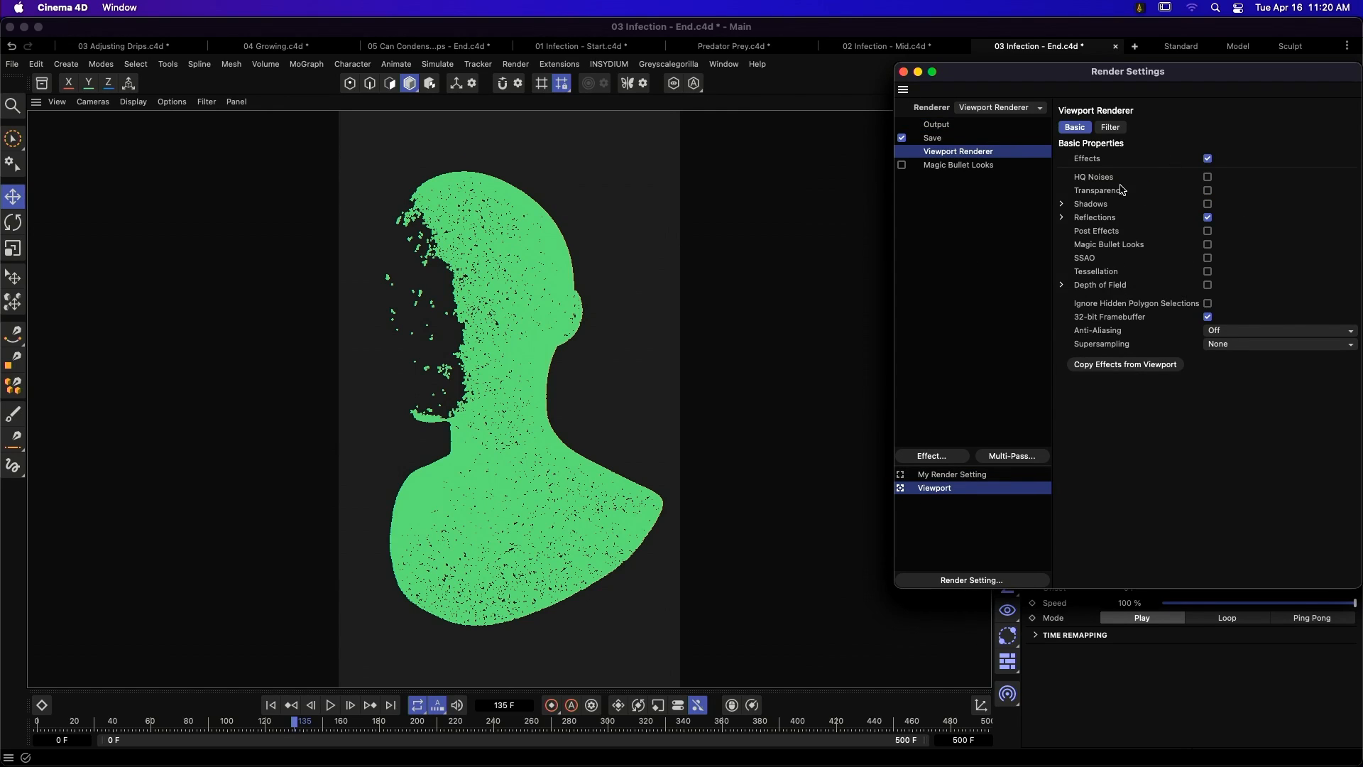
left_click(1112, 127)
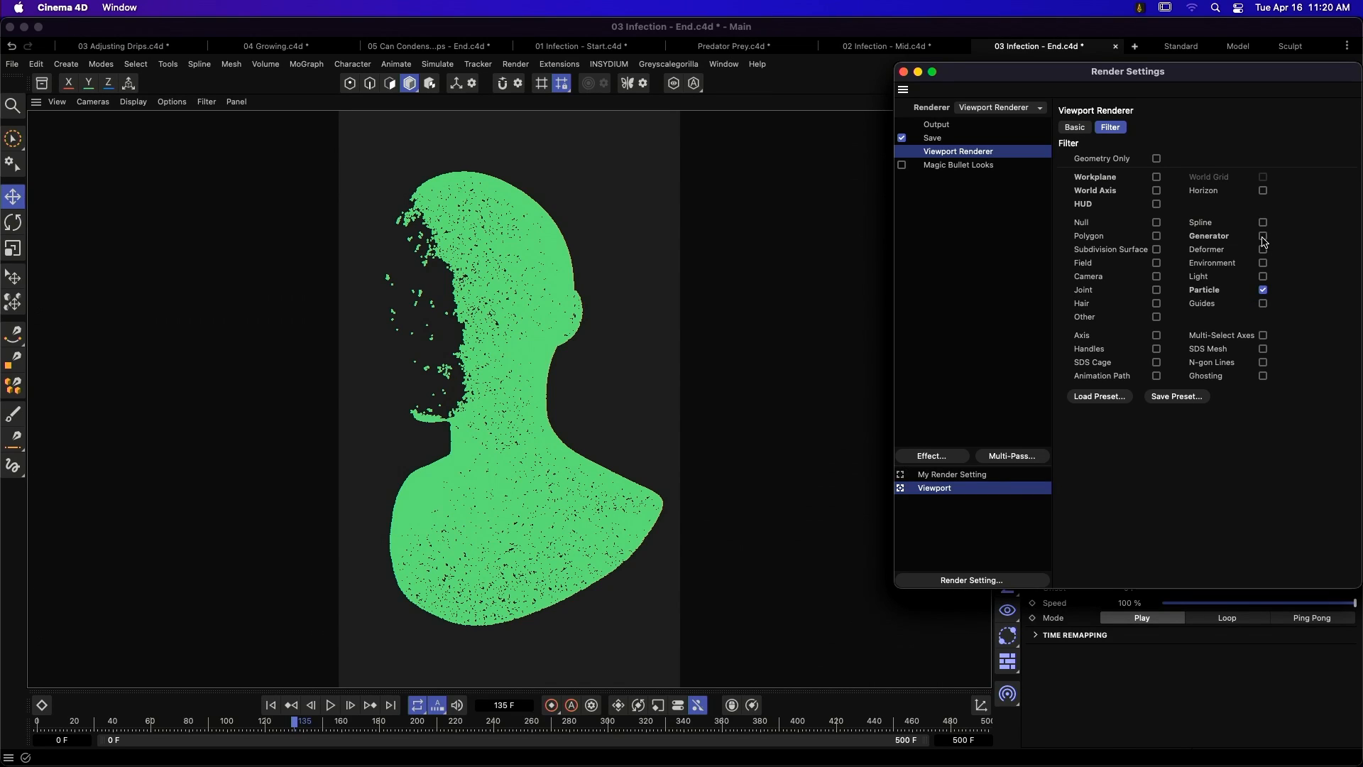
left_click(207, 101)
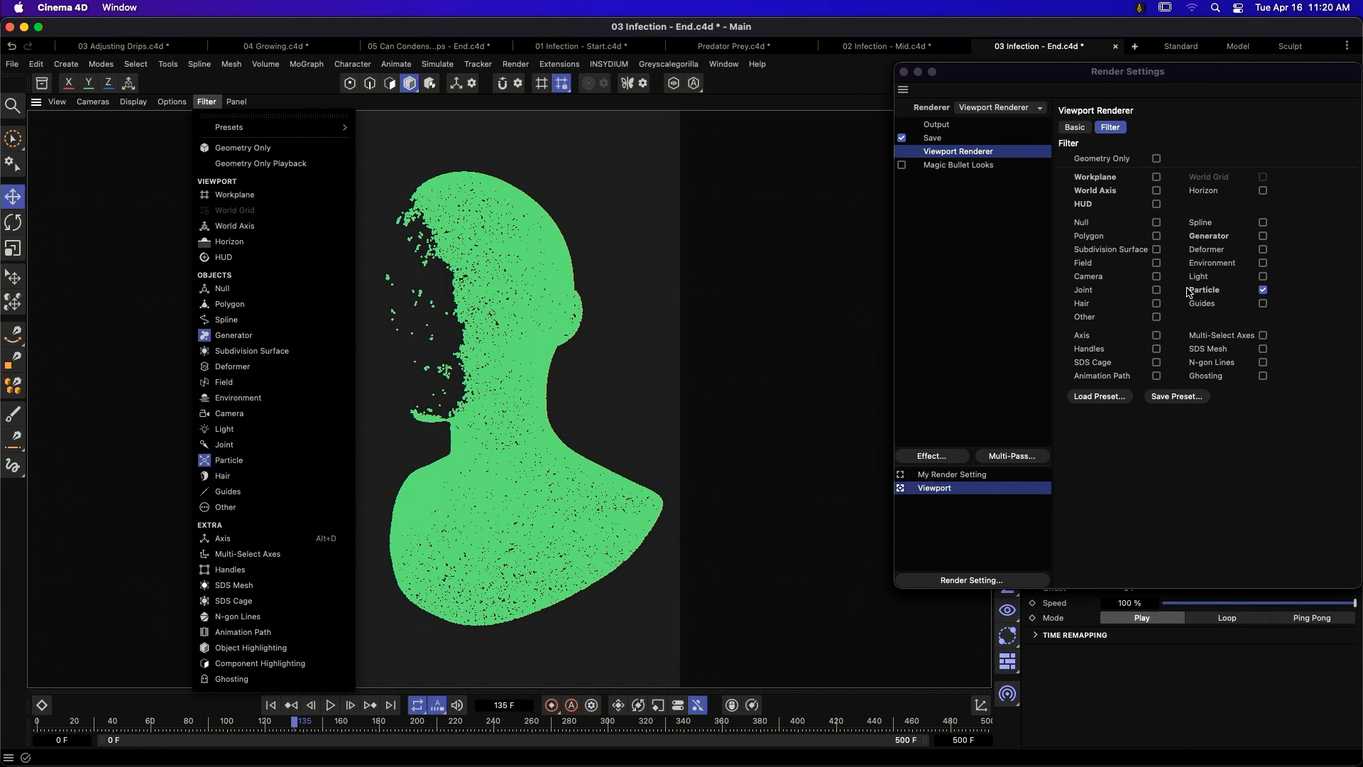
left_click(1262, 237)
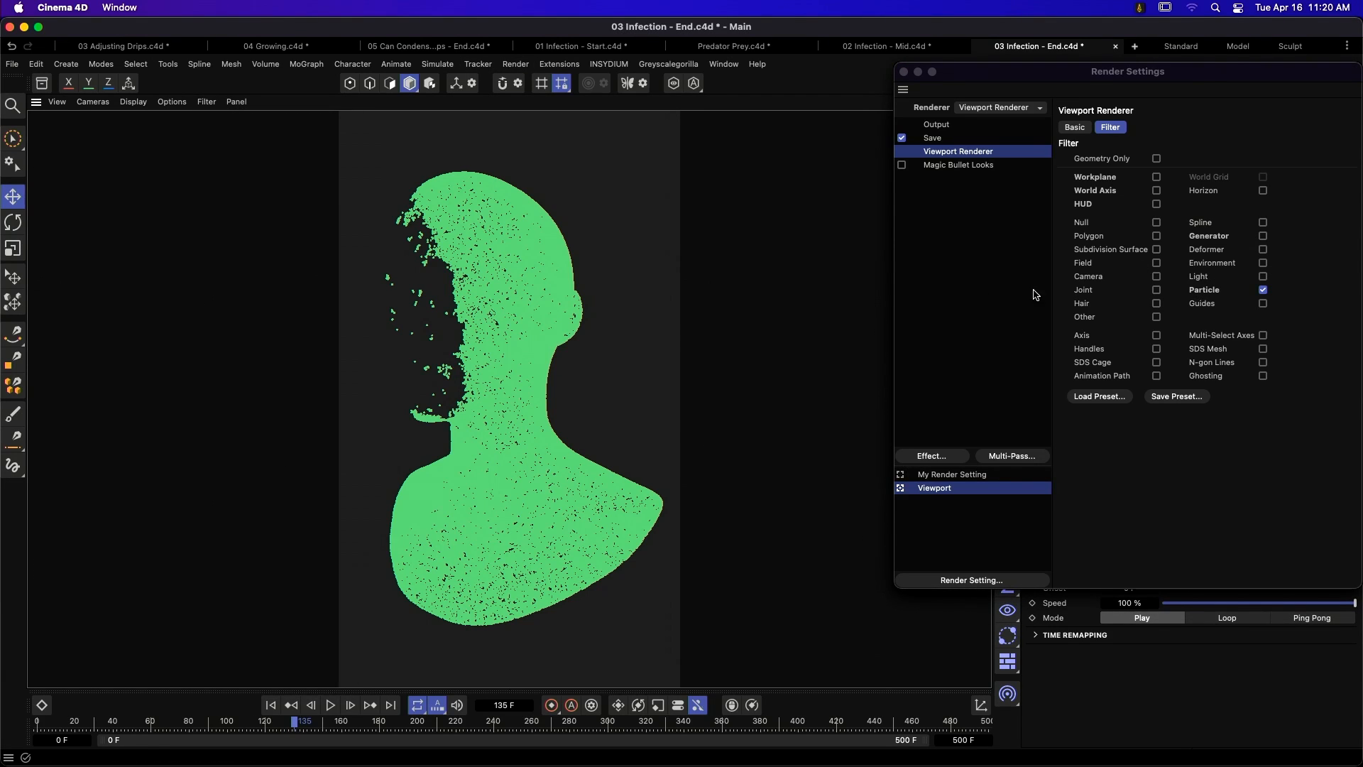
left_click(1263, 236)
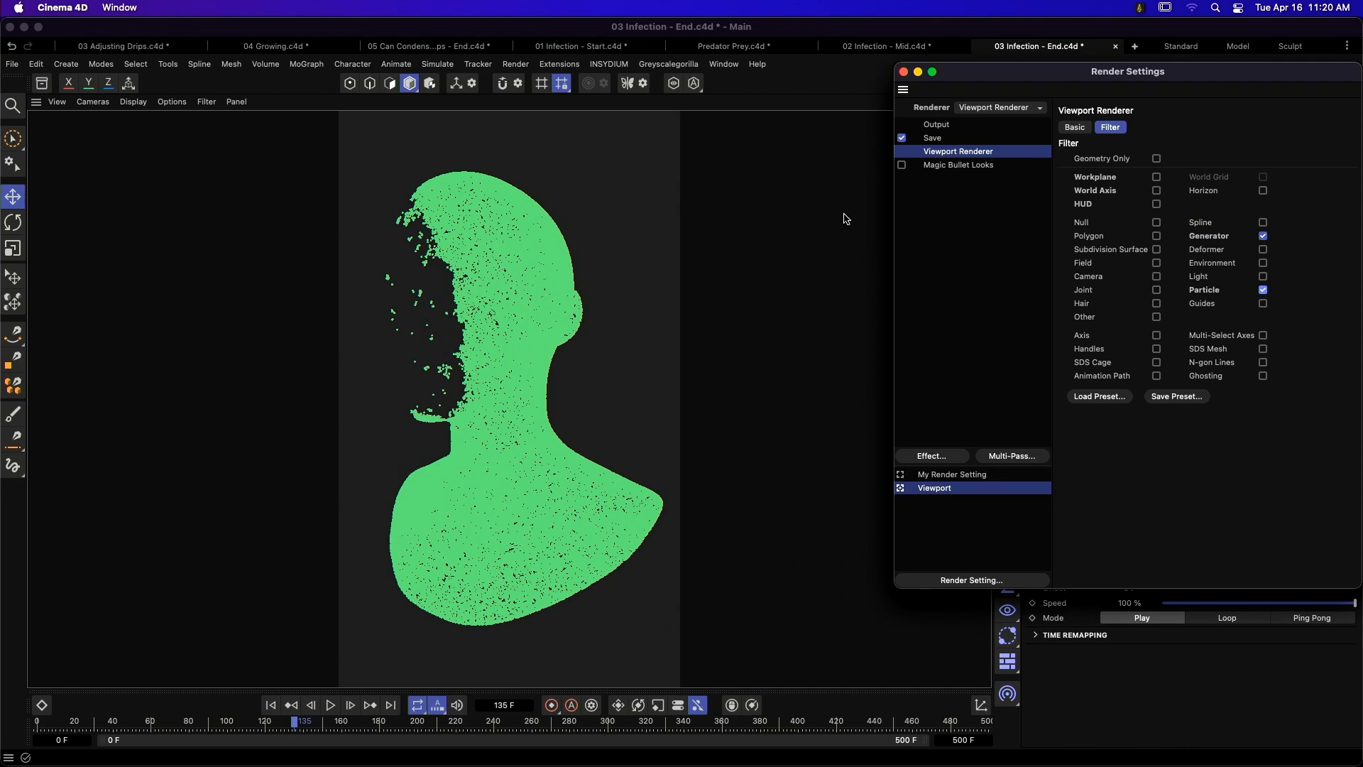
- Hide the particles with the viewport's Particle filter and show them again
left_click(206, 102)
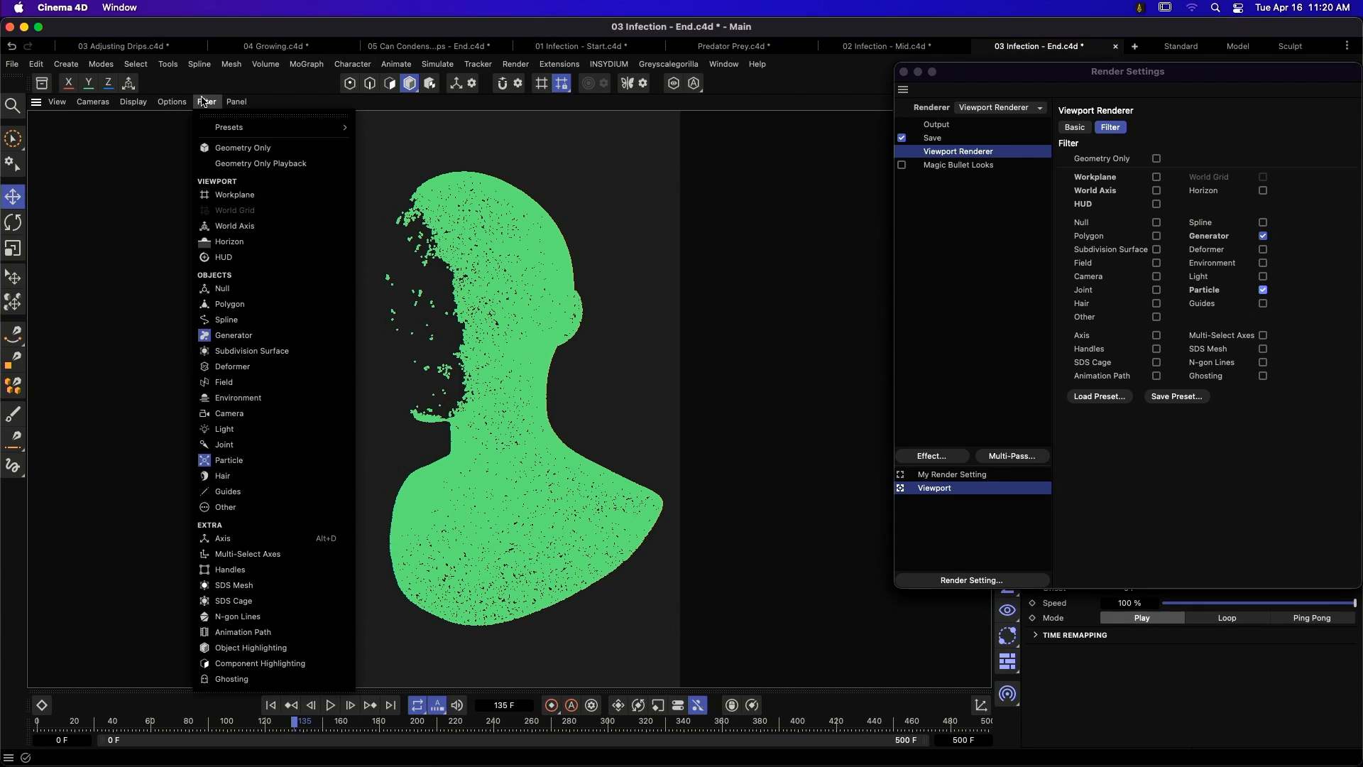
left_click(250, 460)
left_click(206, 101)
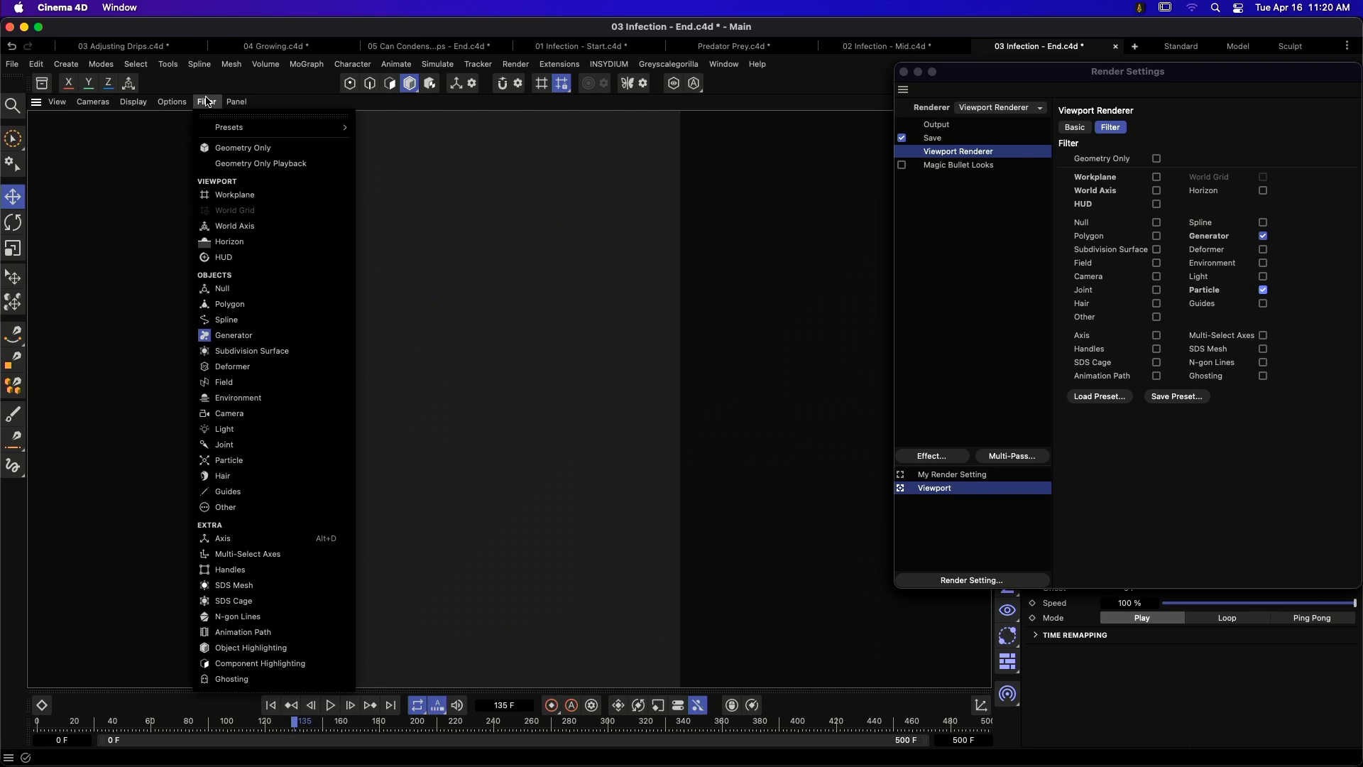
left_click(255, 461)
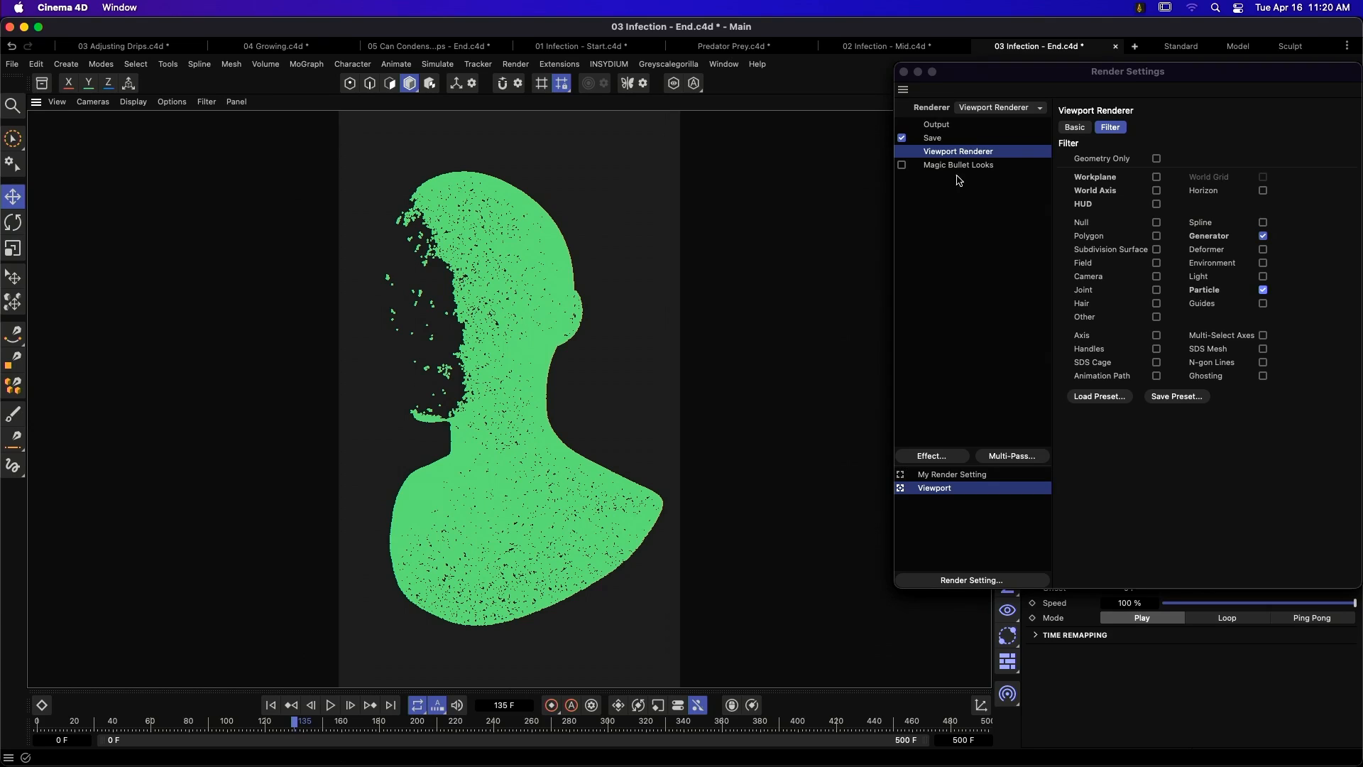
- Review the Viewport render setting's Save, Output and Viewport Renderer filter options, and return the animation to the first frame
left_click(964, 137)
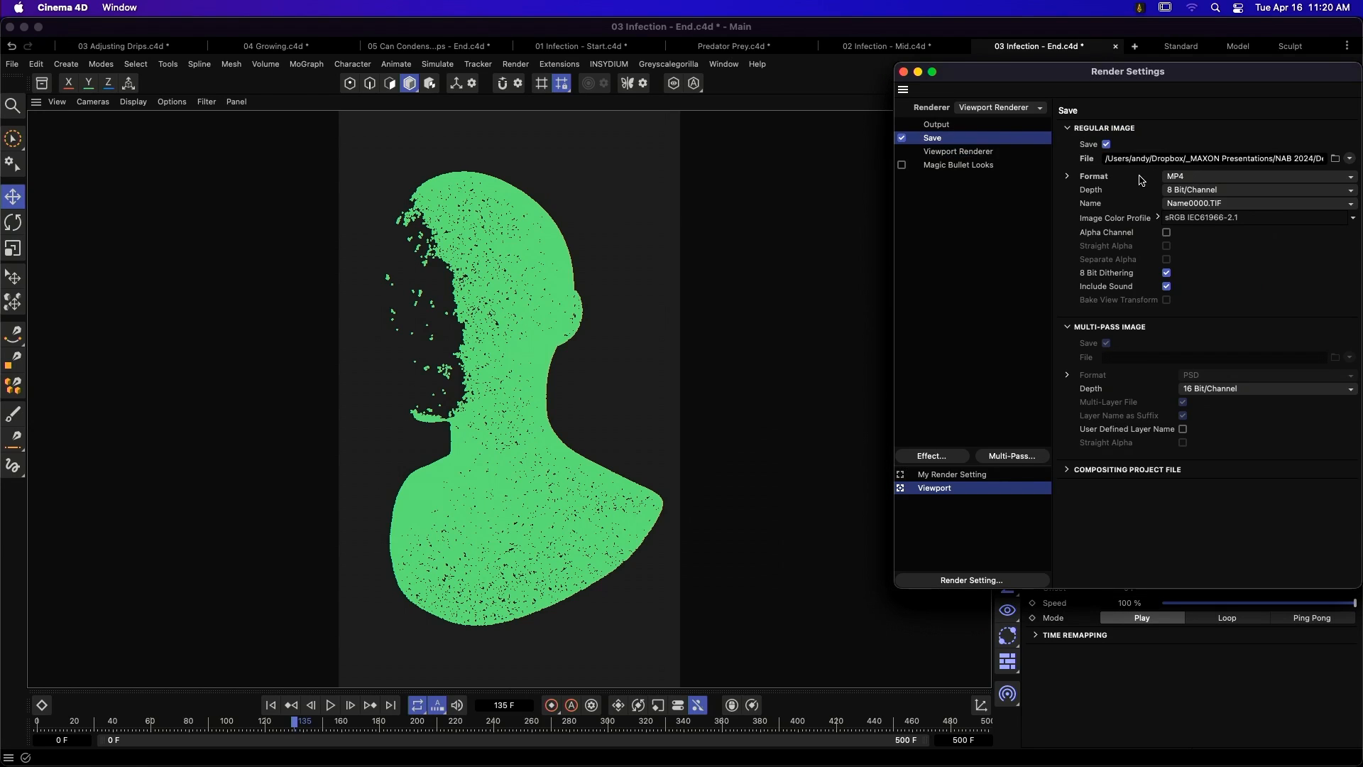
left_click(1105, 144)
left_click(949, 126)
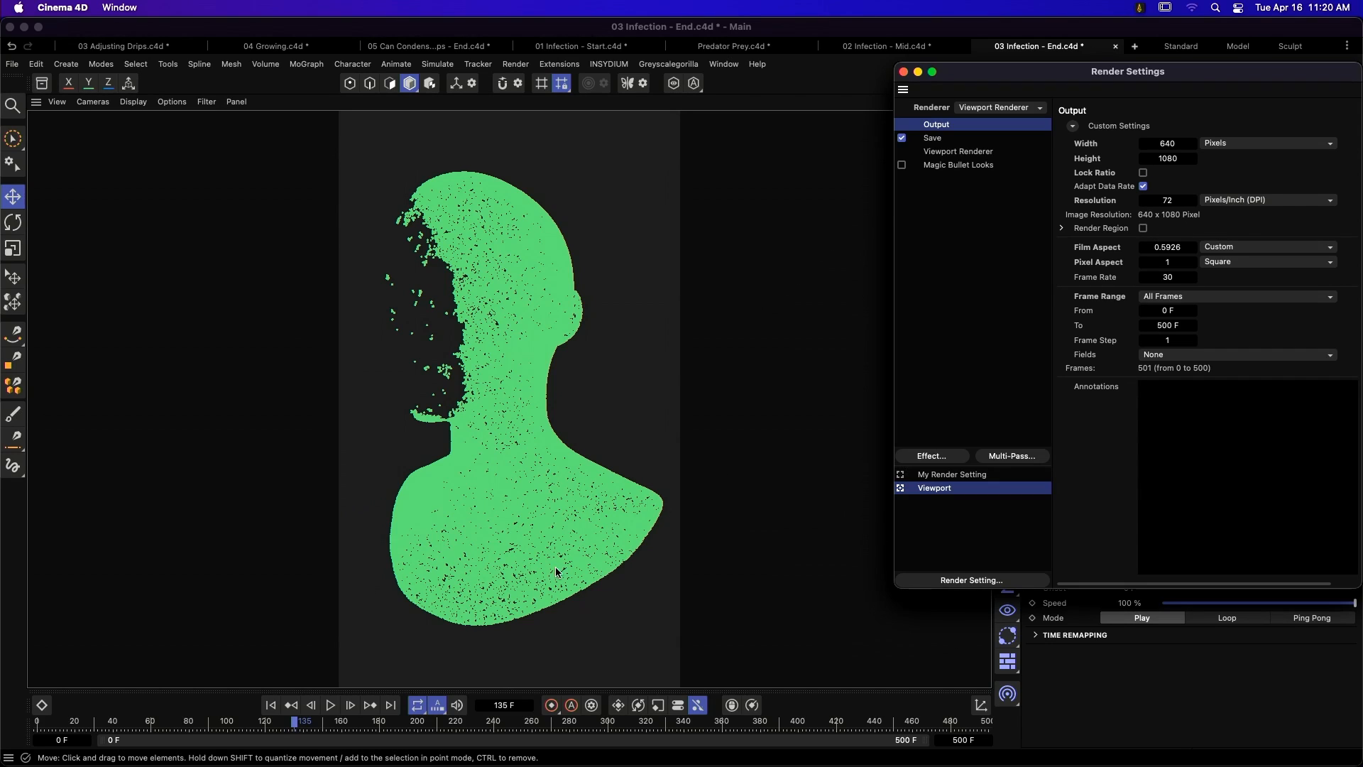
left_click(990, 153)
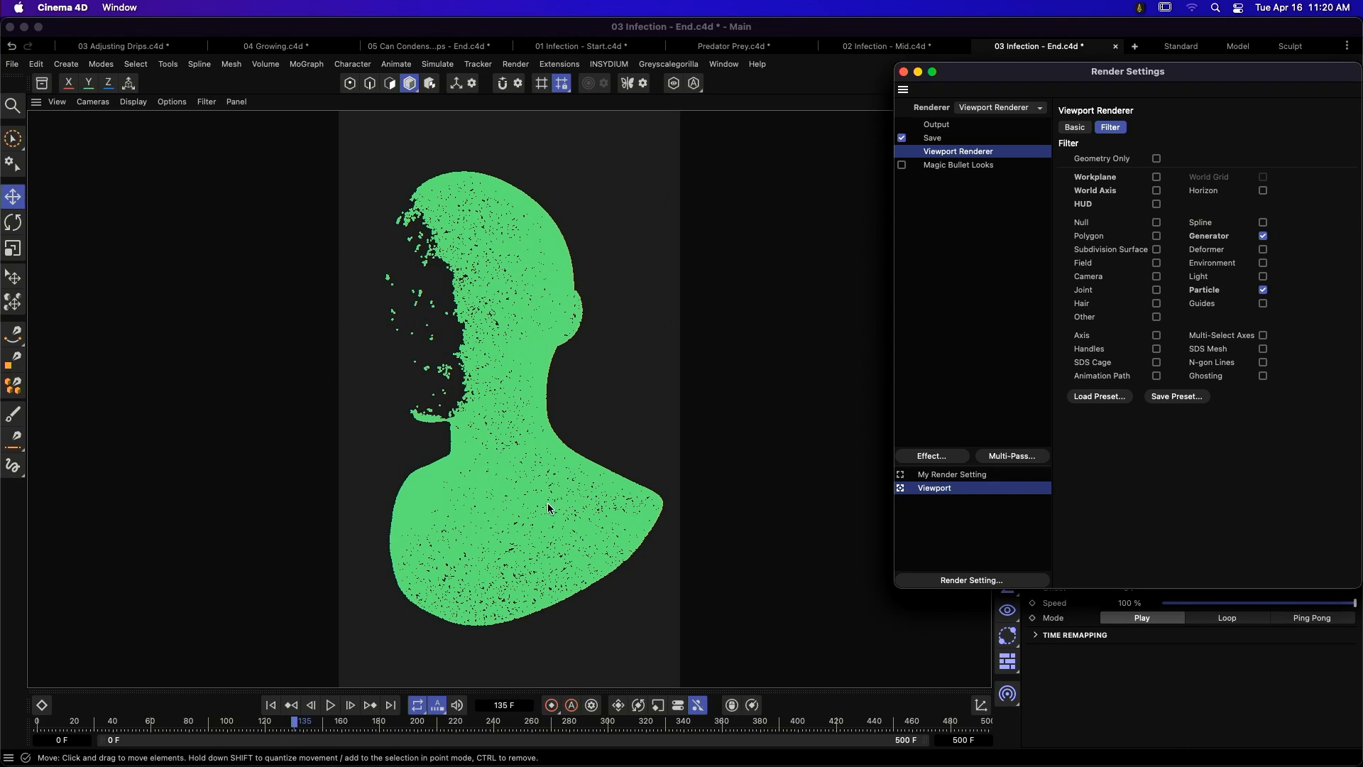
left_click(271, 705)
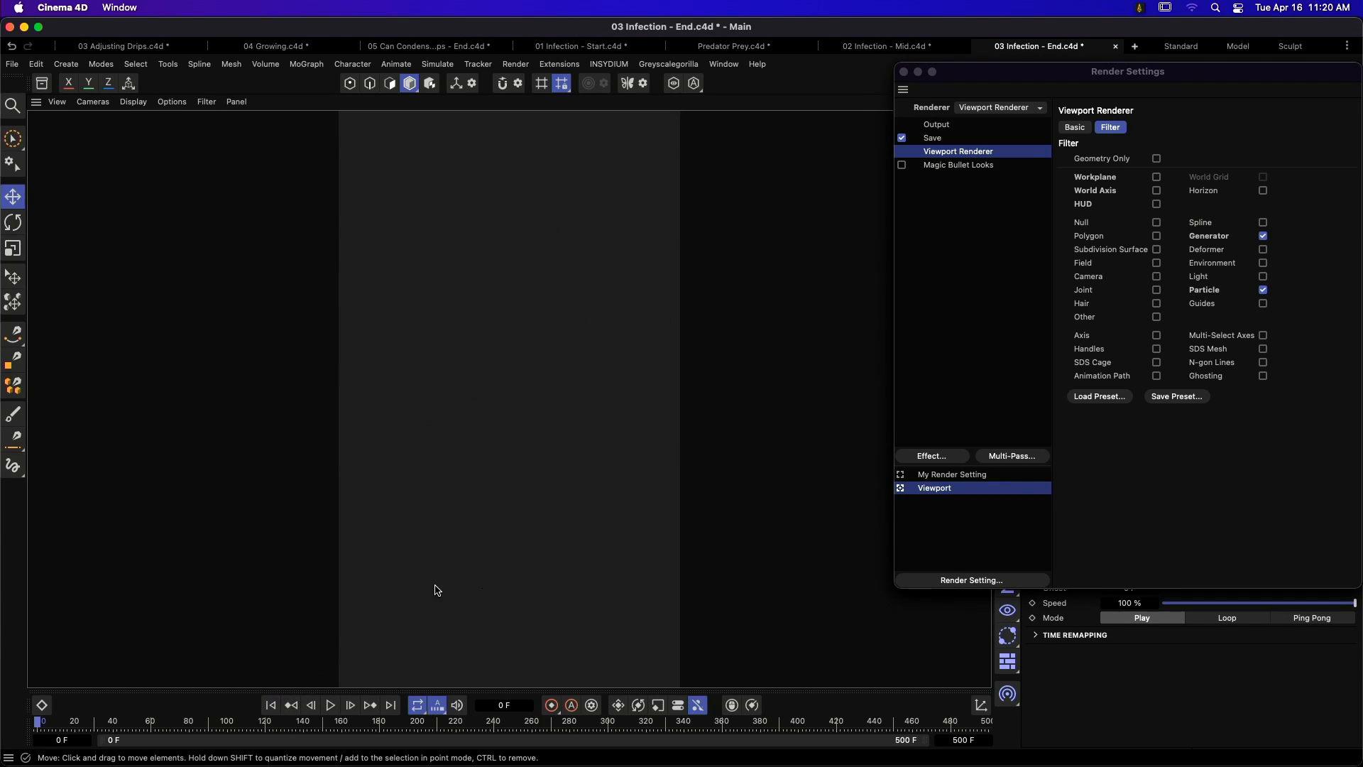
- Render the animation to the Picture Viewer with the Viewport Renderer, fit the image to the window, and close the viewer and render settings
key("shift+r")
key("Return")
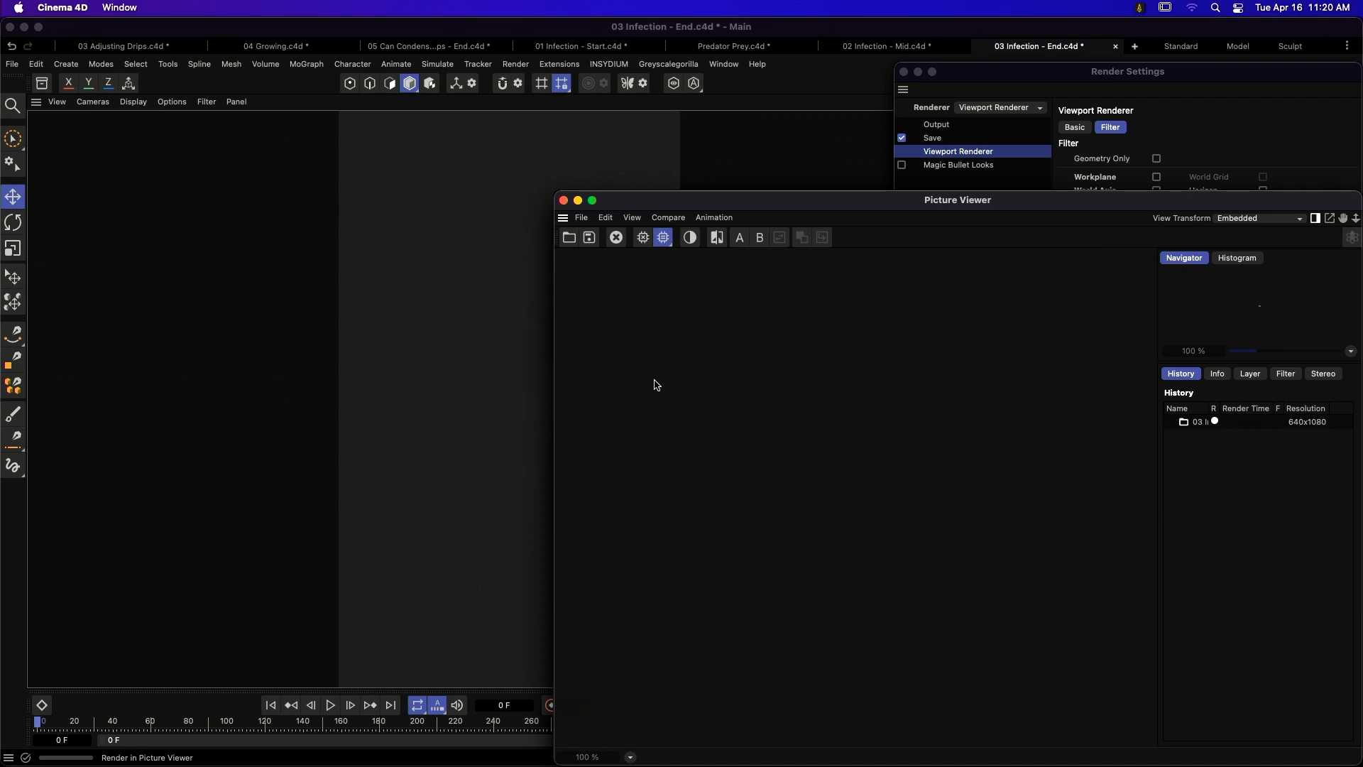
left_click_drag(977, 203, 748, 82)
key("h")
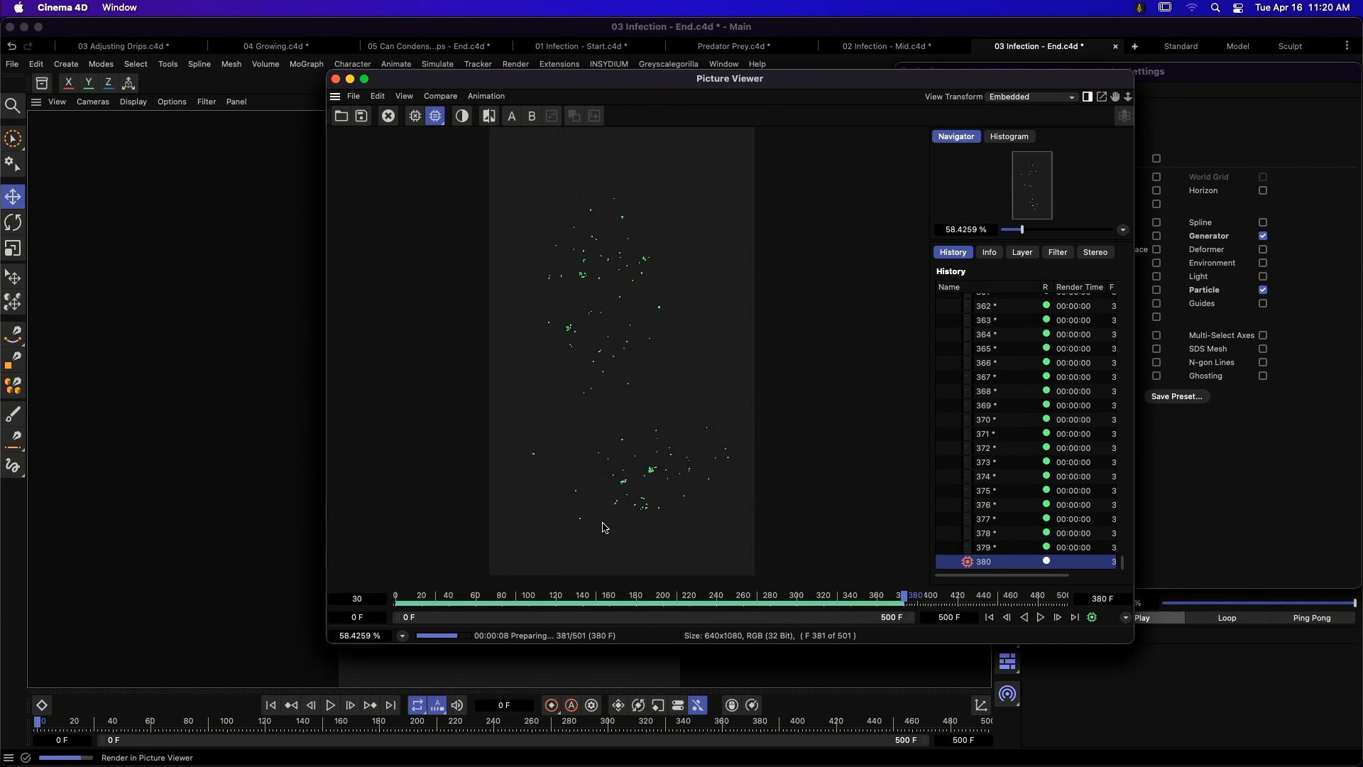
left_click(336, 79)
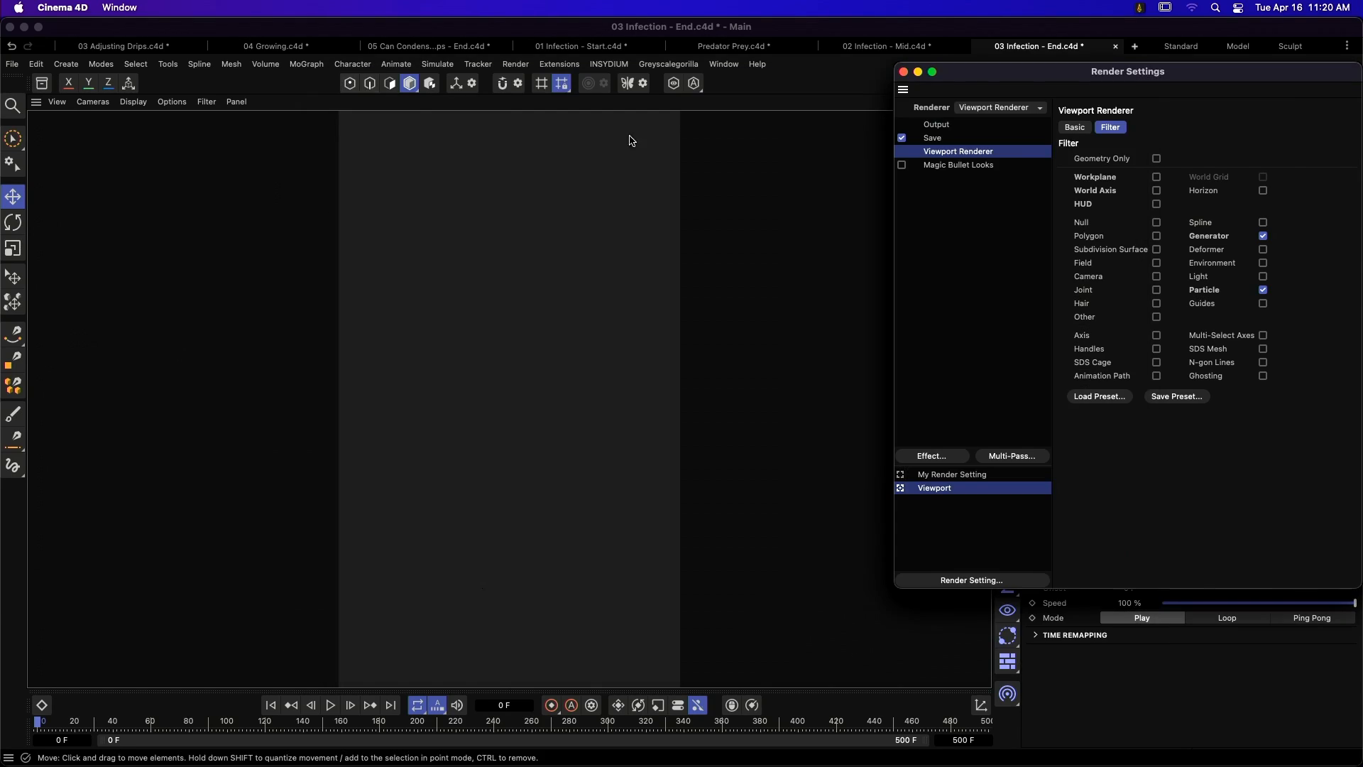
left_click(904, 72)
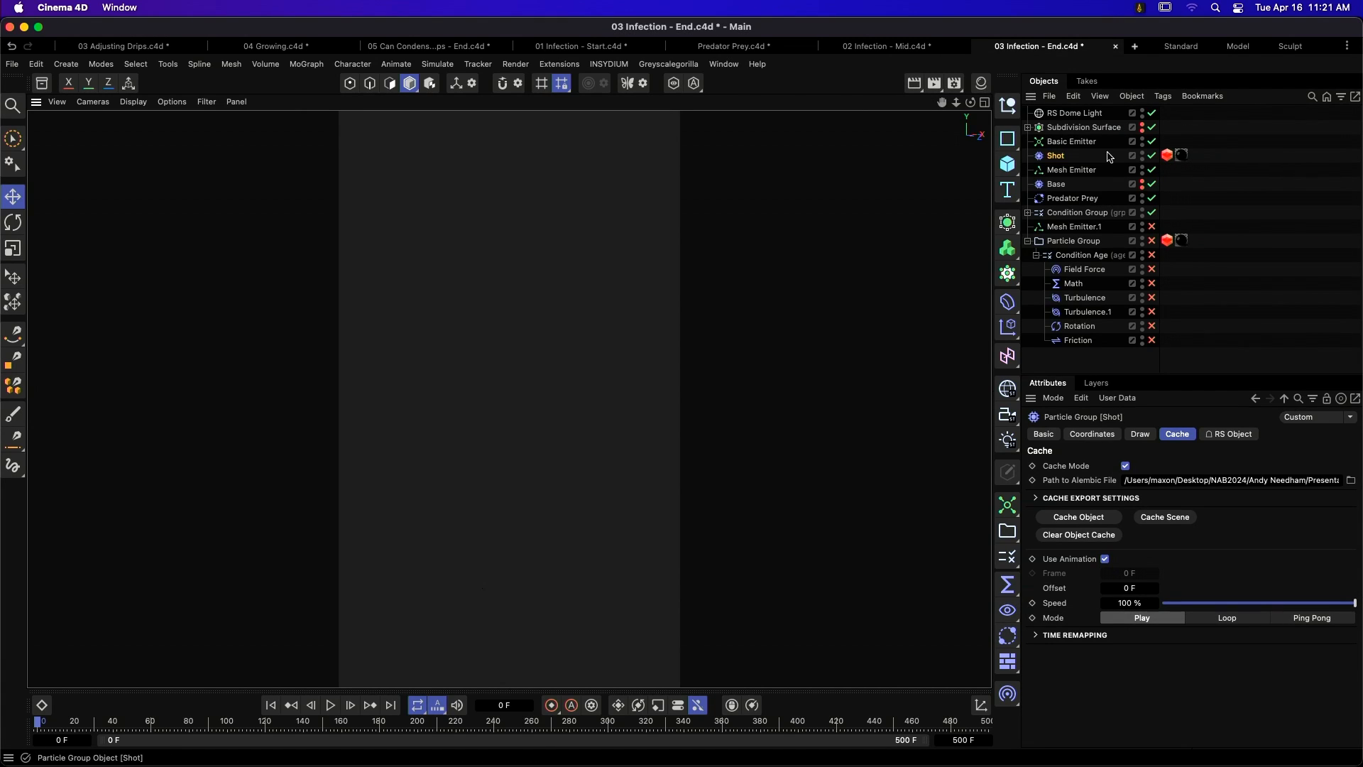
- Turn off Cache Mode for the Shot and Base particle groups and play the live simulation
left_click(1125, 467)
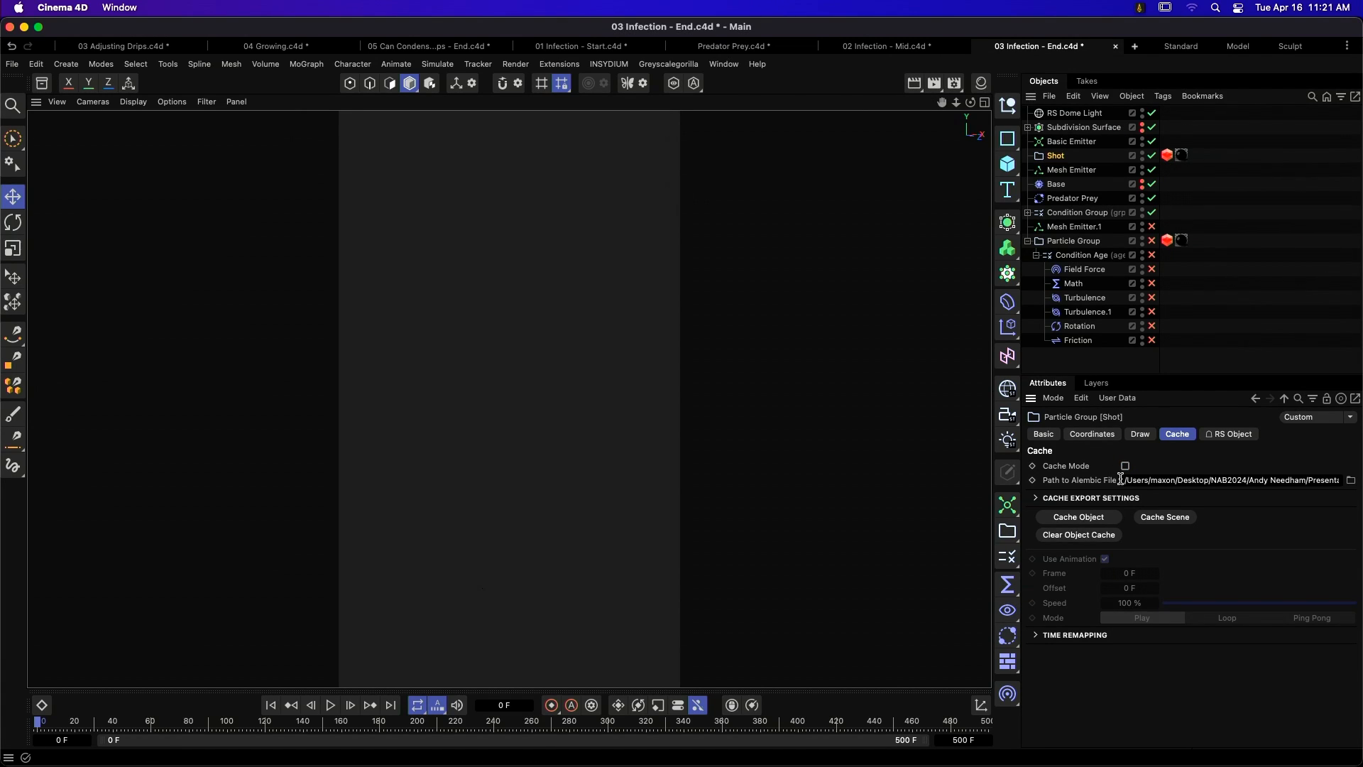
left_click(1087, 185)
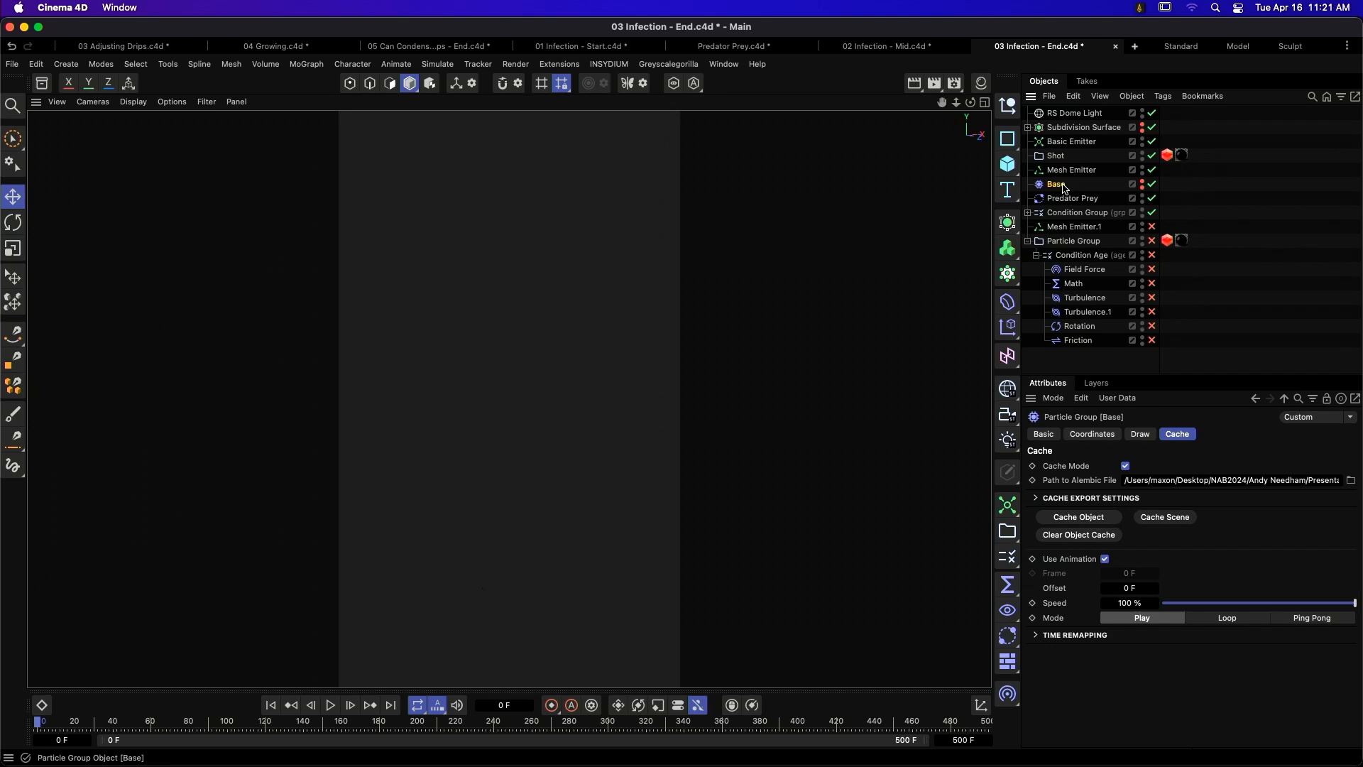
left_click(1125, 466)
left_click(1166, 155)
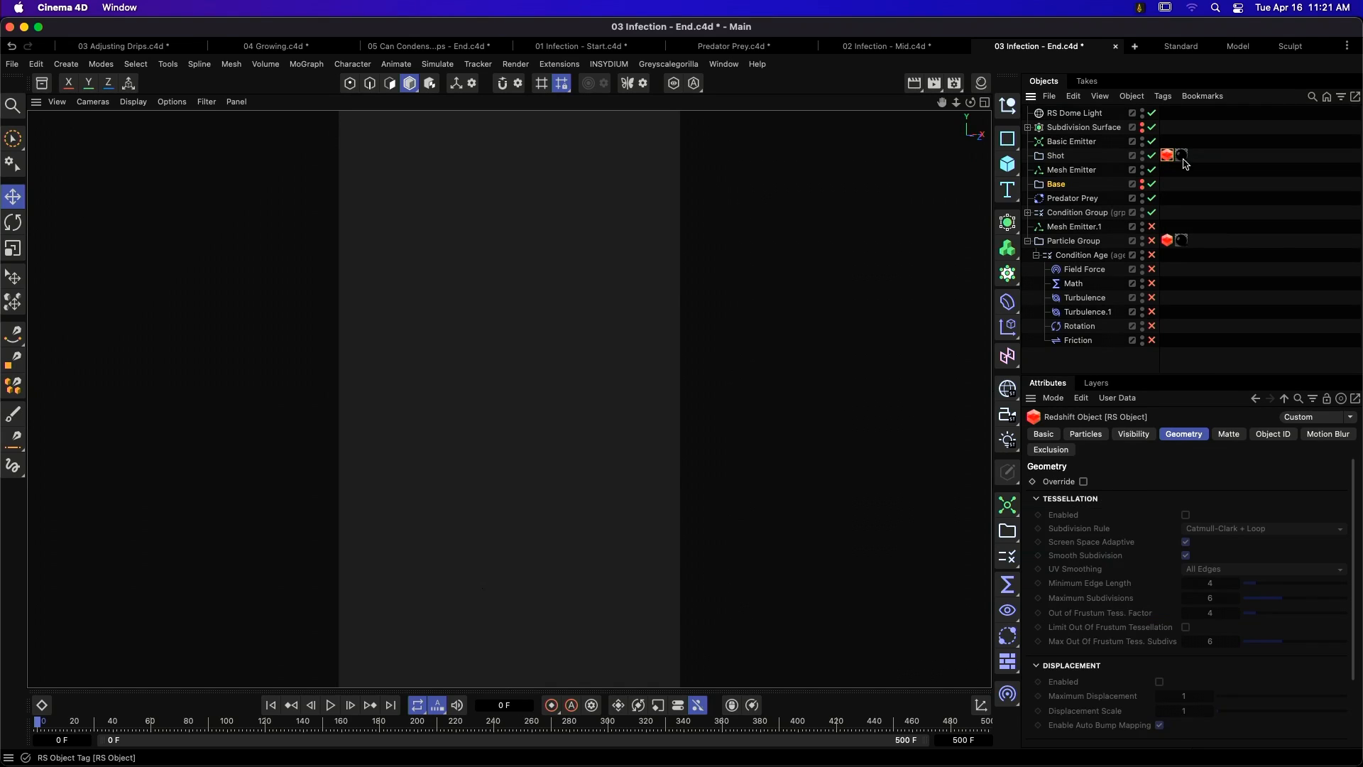
left_click(334, 706)
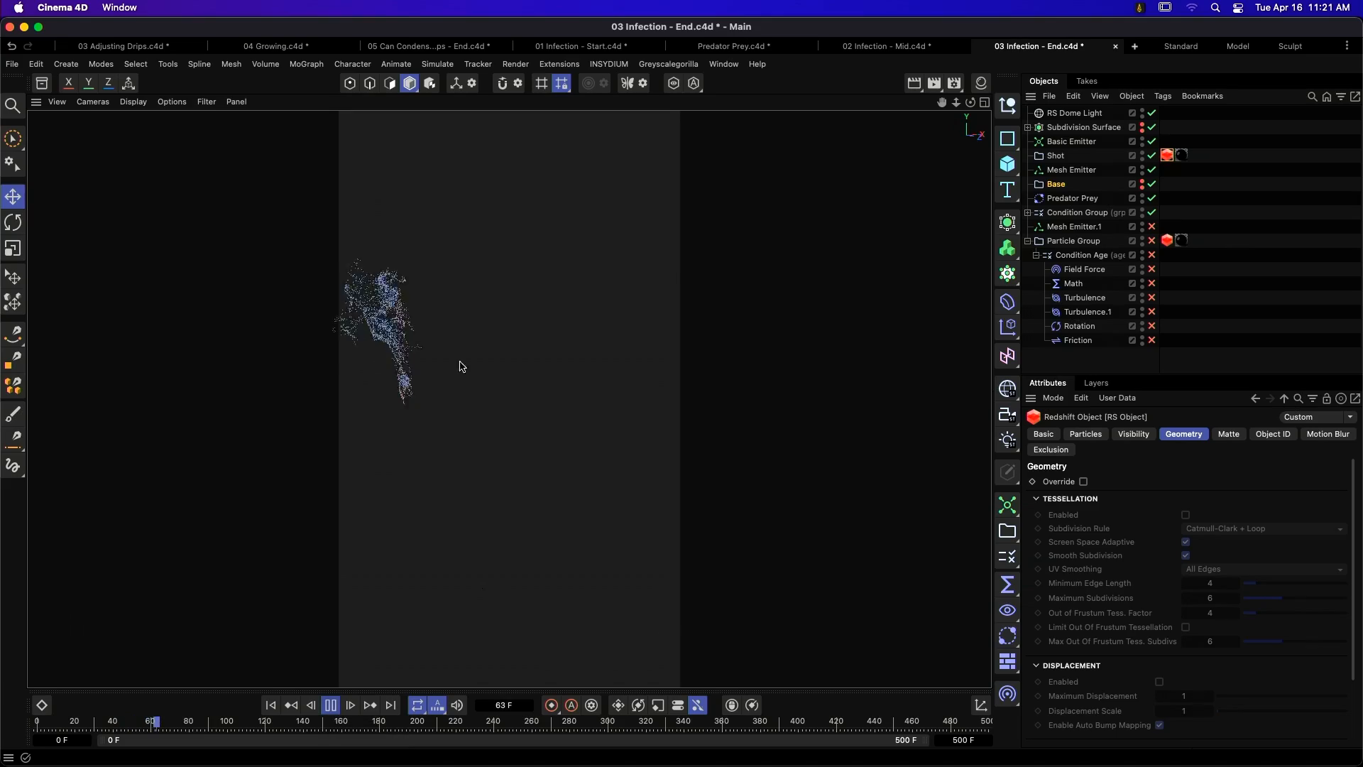
- Set the Shot particle group's display Override Mode to Direction, with playback running, and stop the playback
left_click(1056, 155)
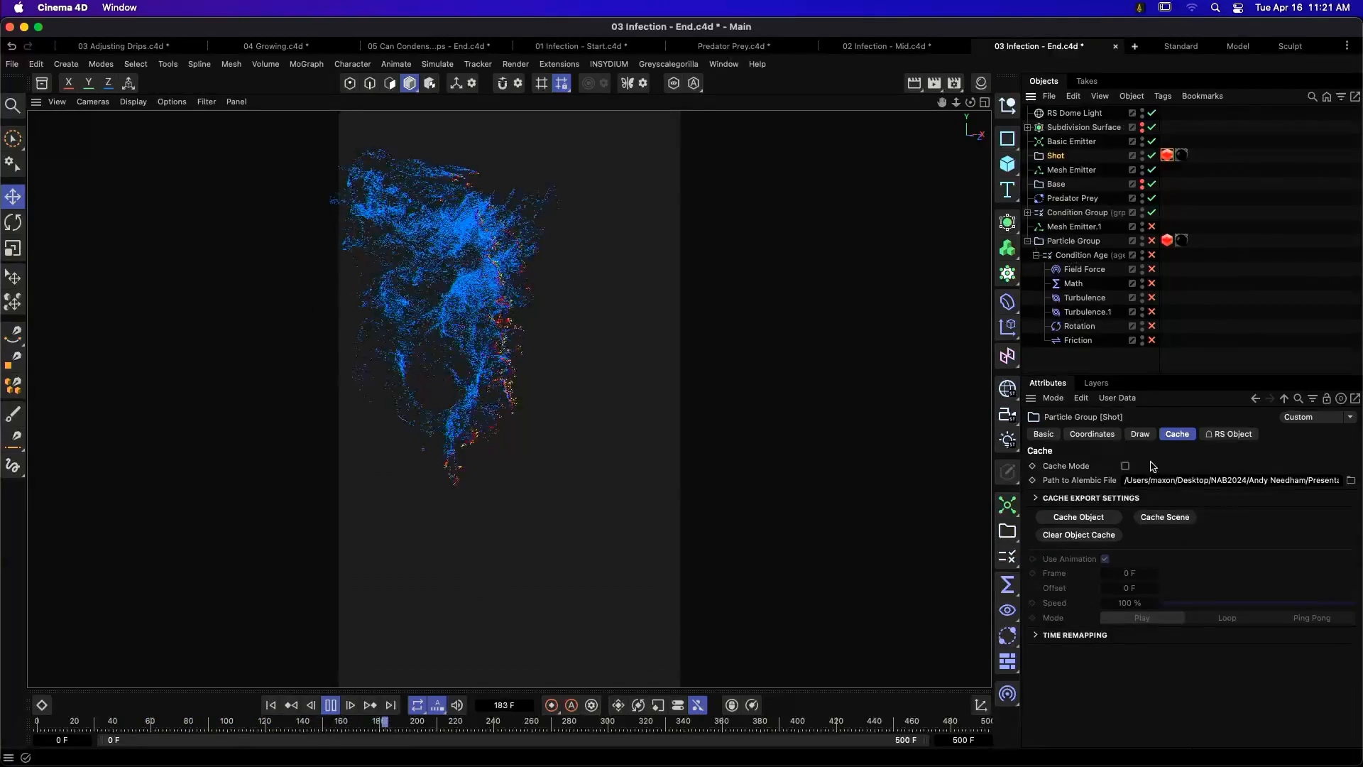
left_click(1143, 437)
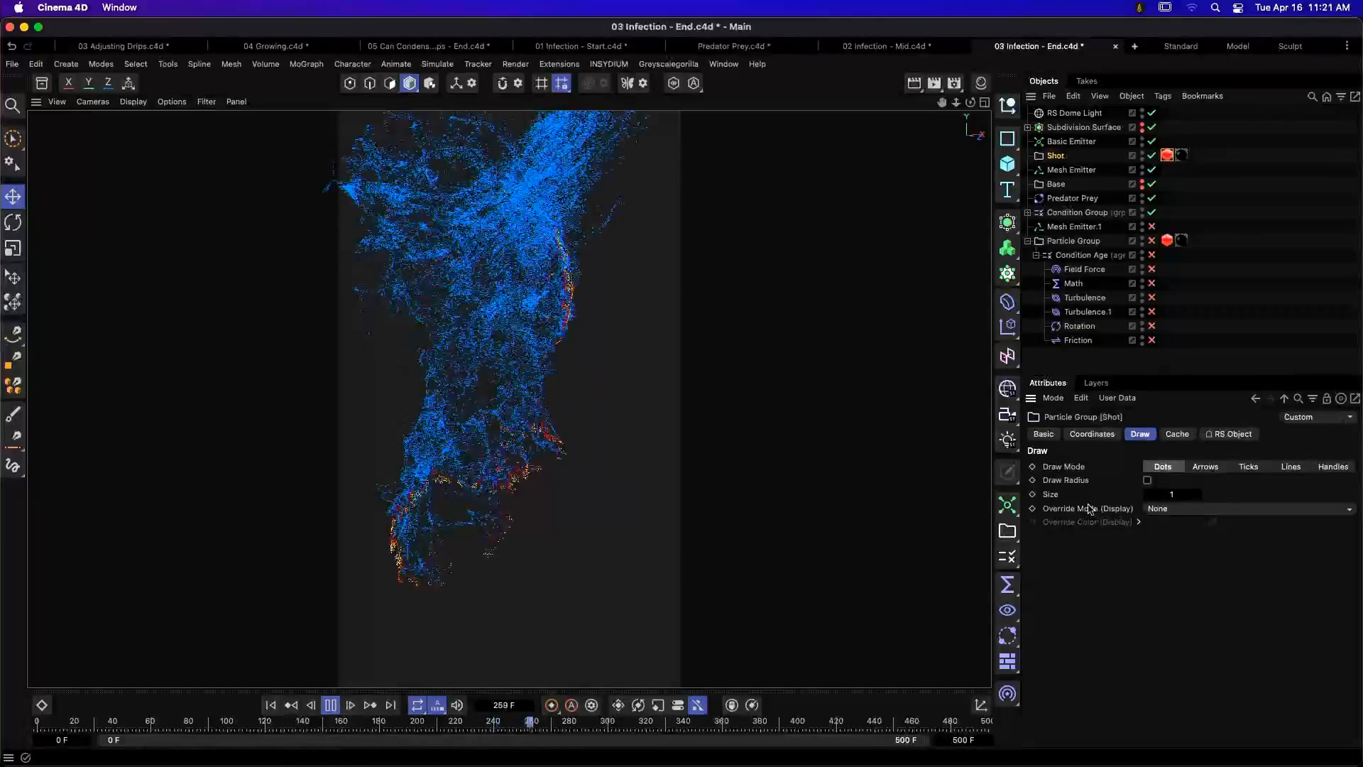
left_click(1172, 509)
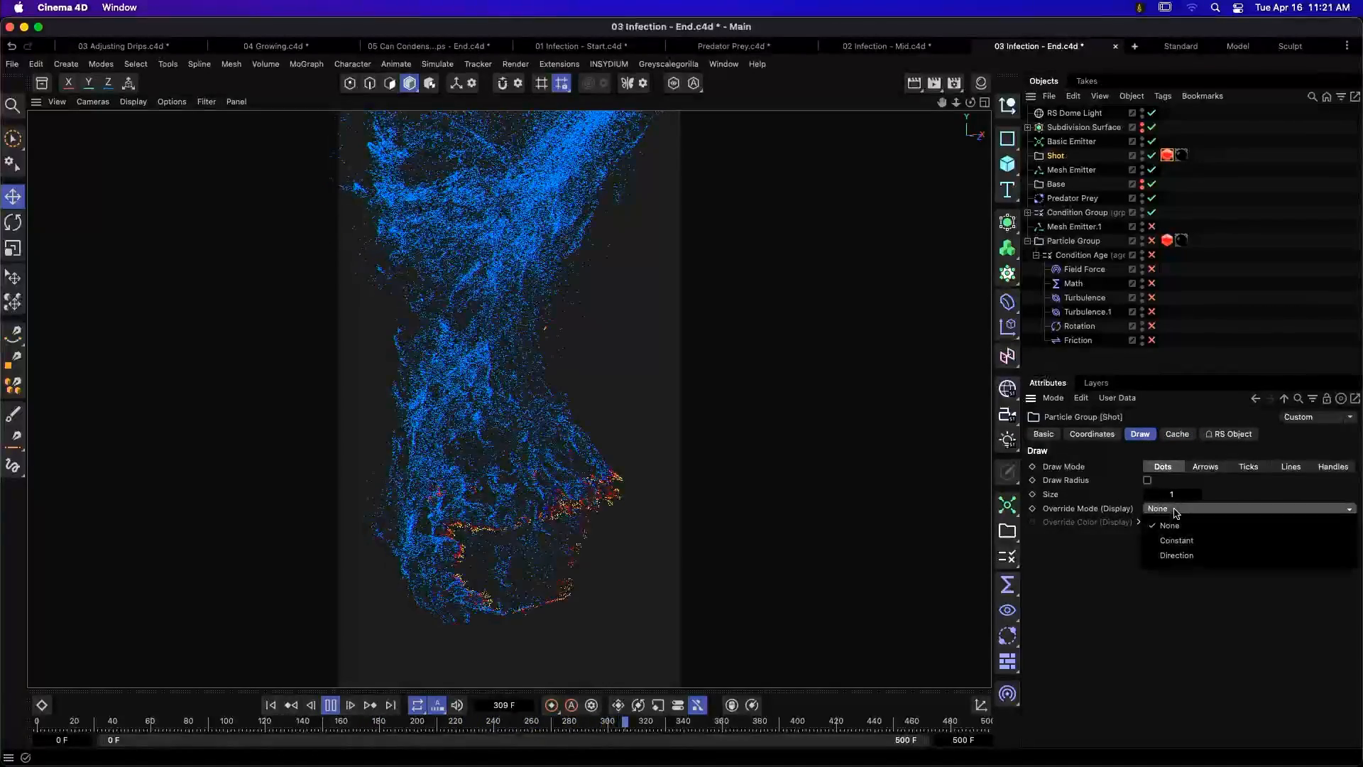
left_click(1186, 555)
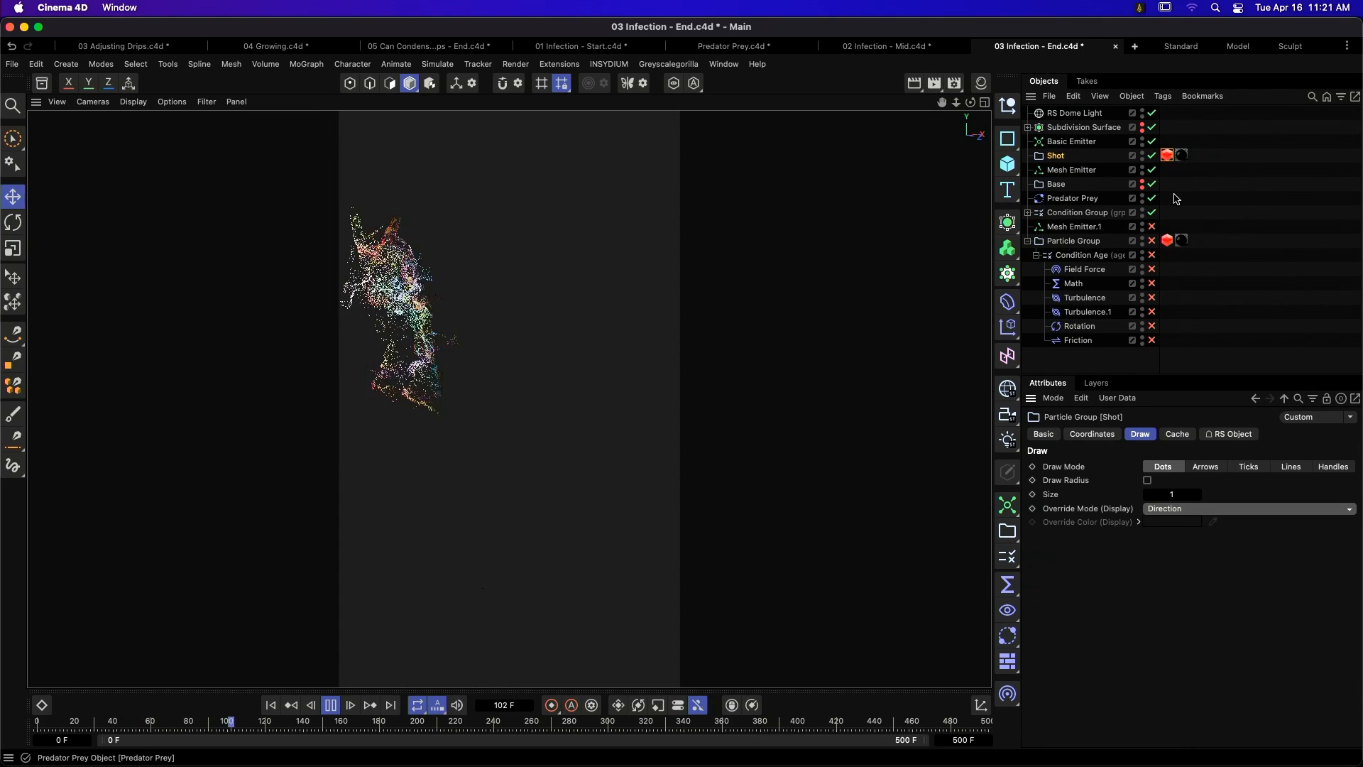
key("F8")
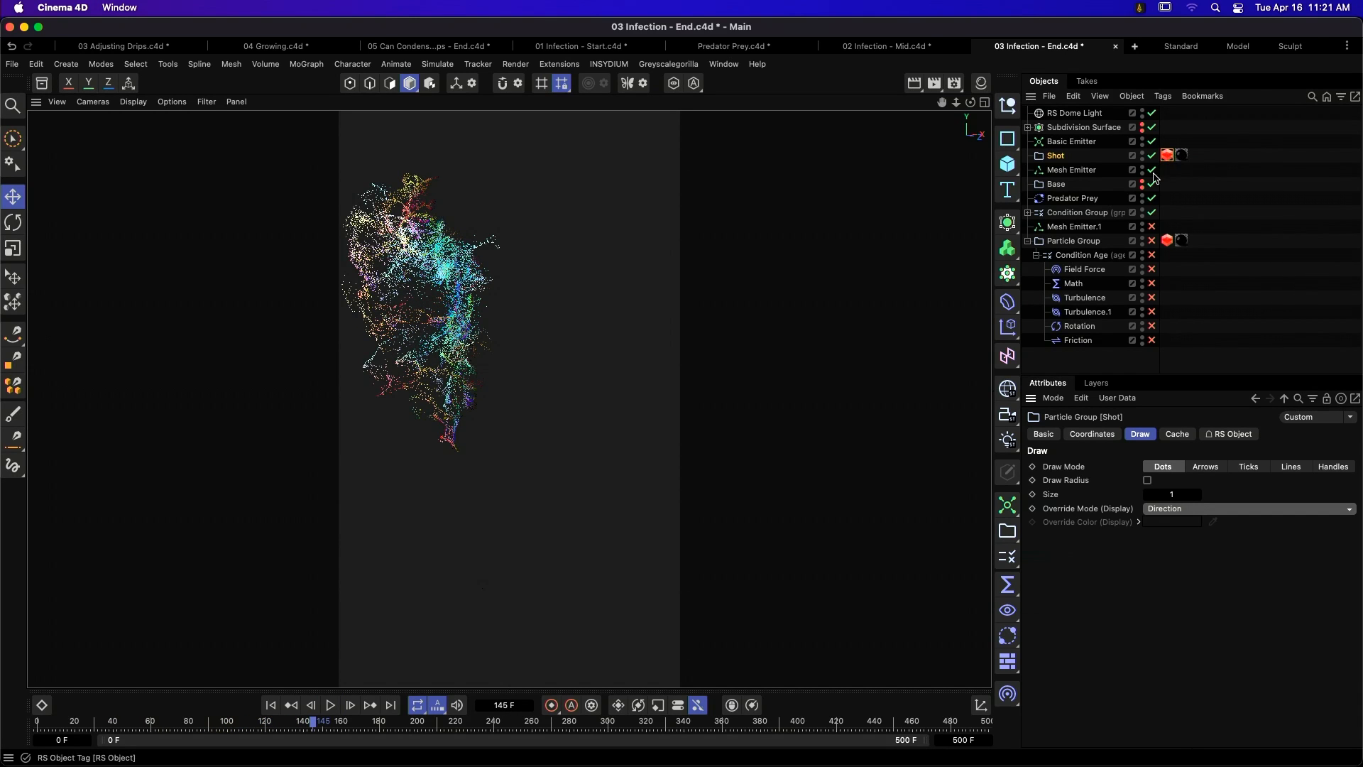
- Open the Mat material assigned to the Shot particle group in the Node Editor
left_click(1182, 155)
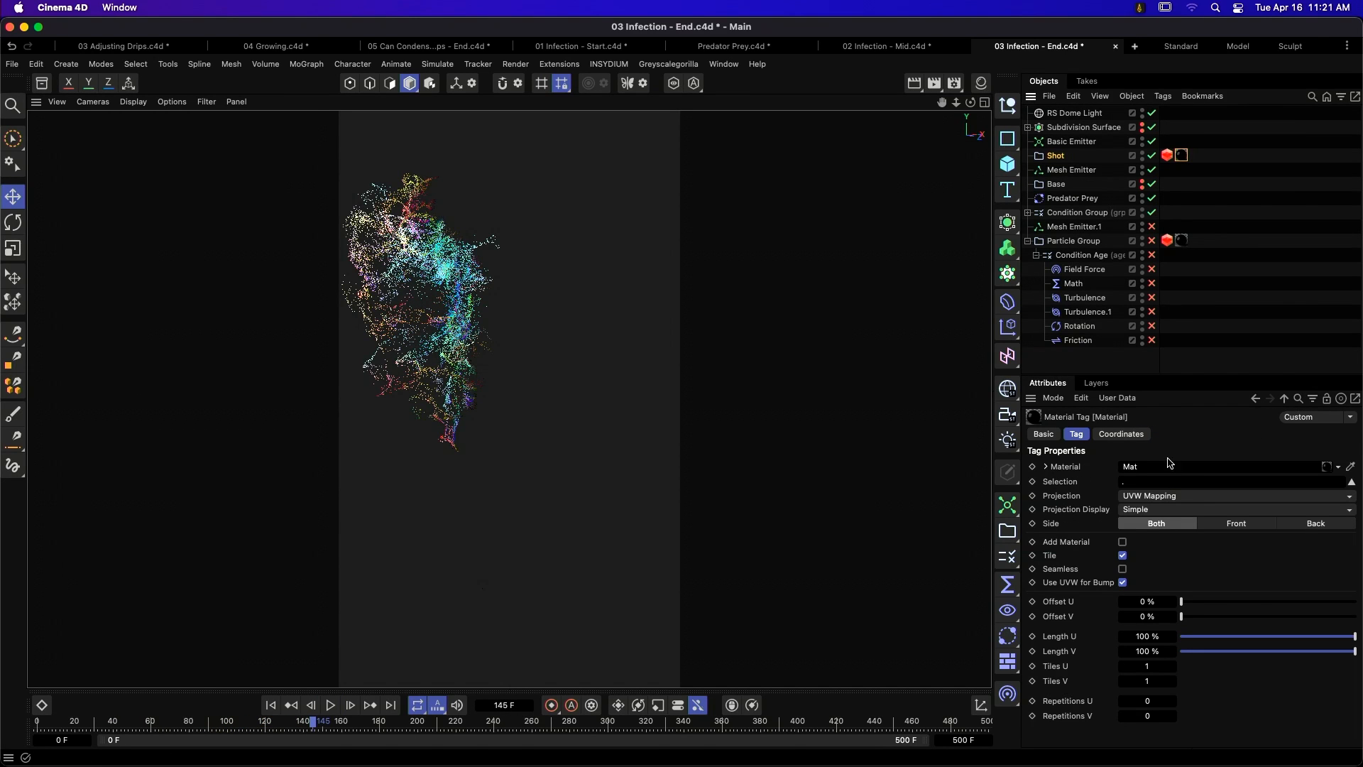
left_click(1152, 482)
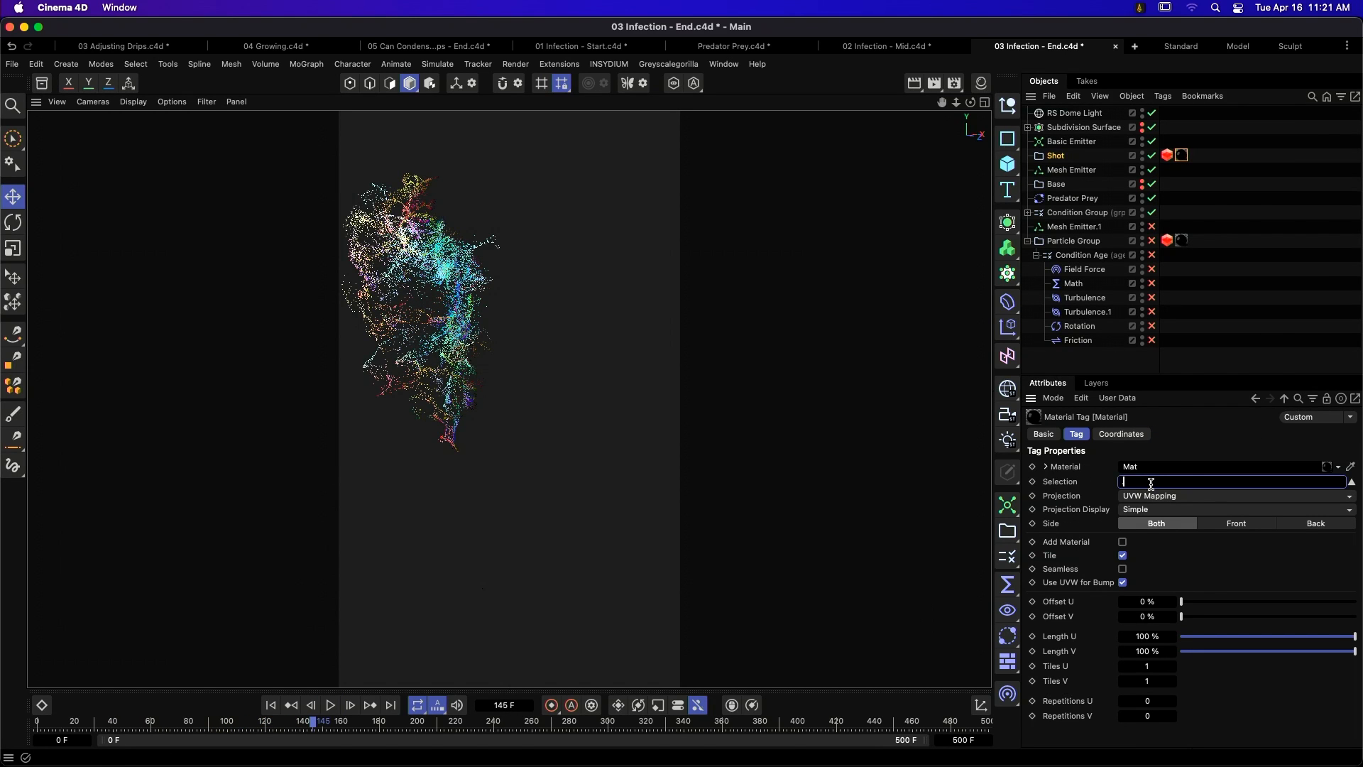
double_click(1181, 156)
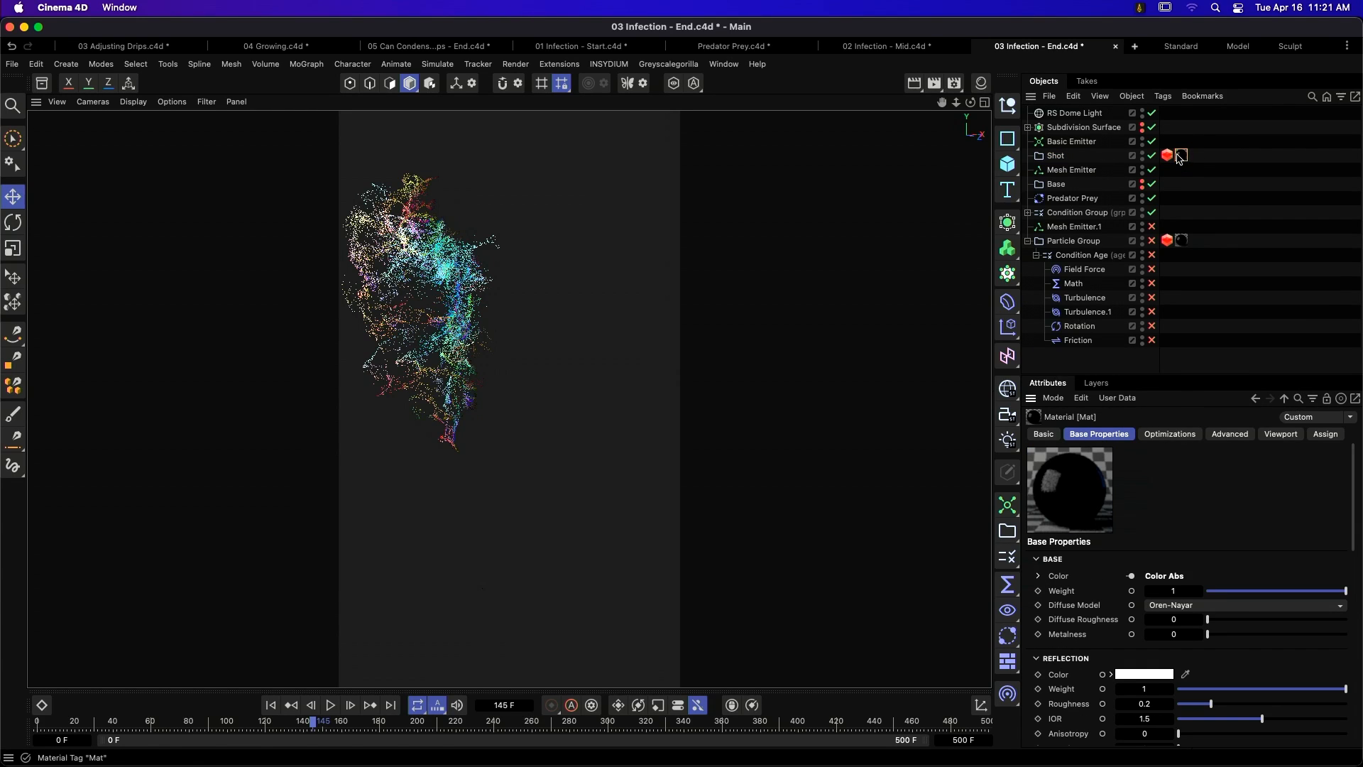
left_click(955, 84)
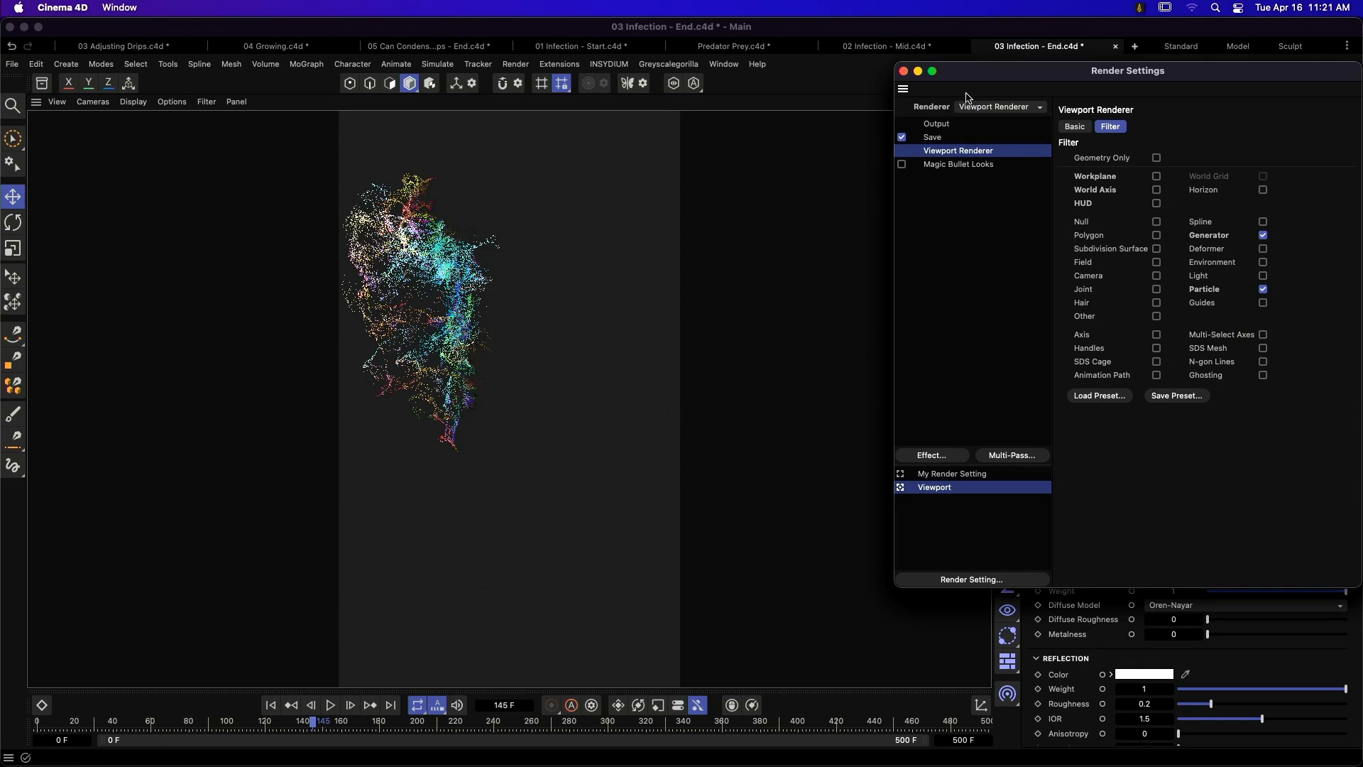
left_click(904, 72)
left_click(980, 83)
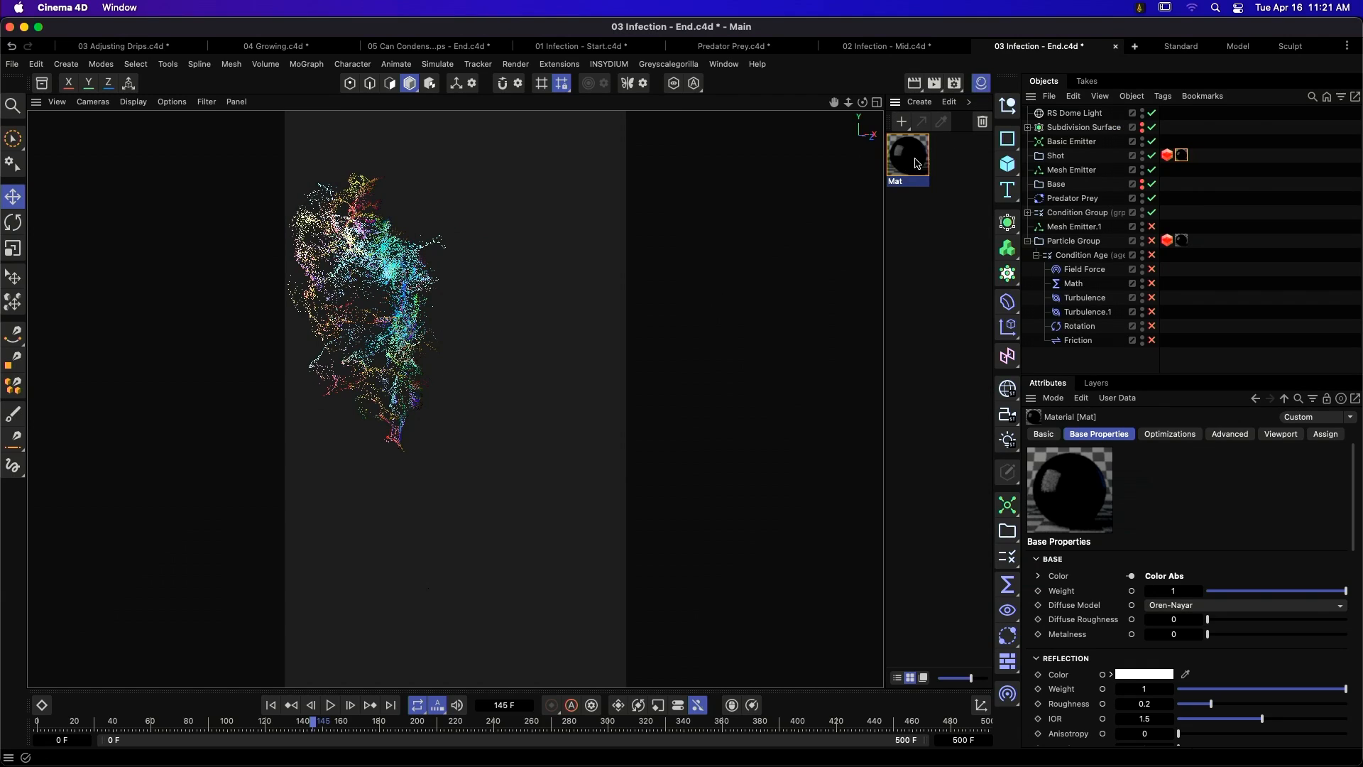
double_click(911, 159)
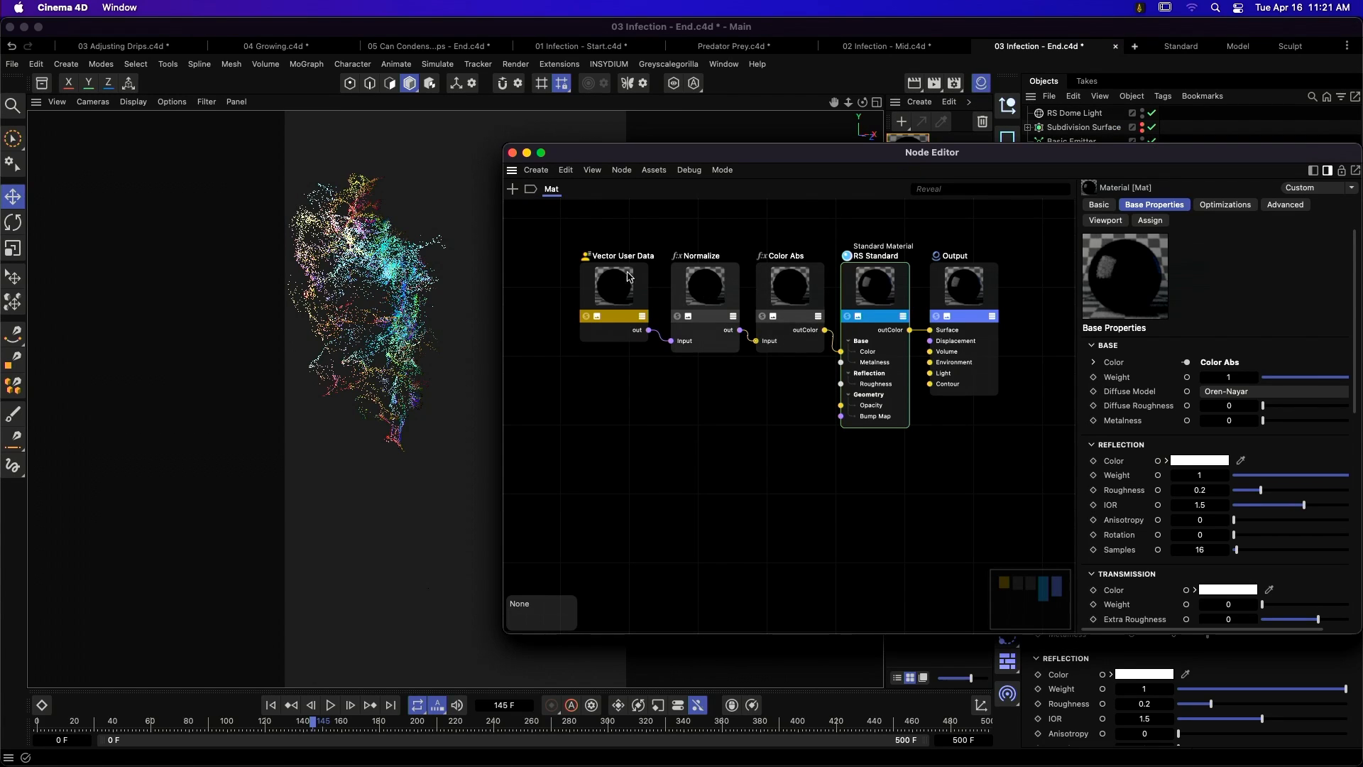
- Apply the Particles preset Velocity (TP/XP) to the Vector User Data node and connect its output directly to the RS Standard's Color
left_click(606, 299)
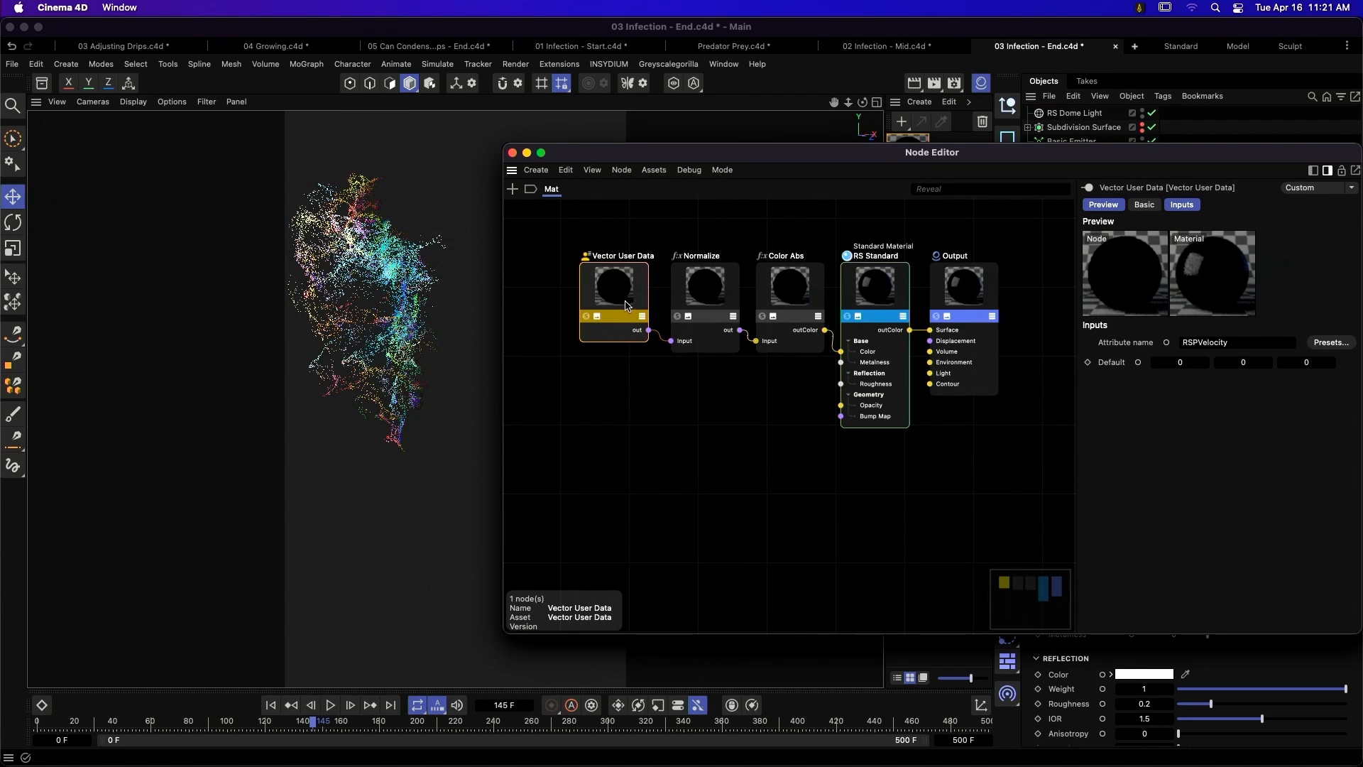
left_click_drag(626, 306, 580, 242)
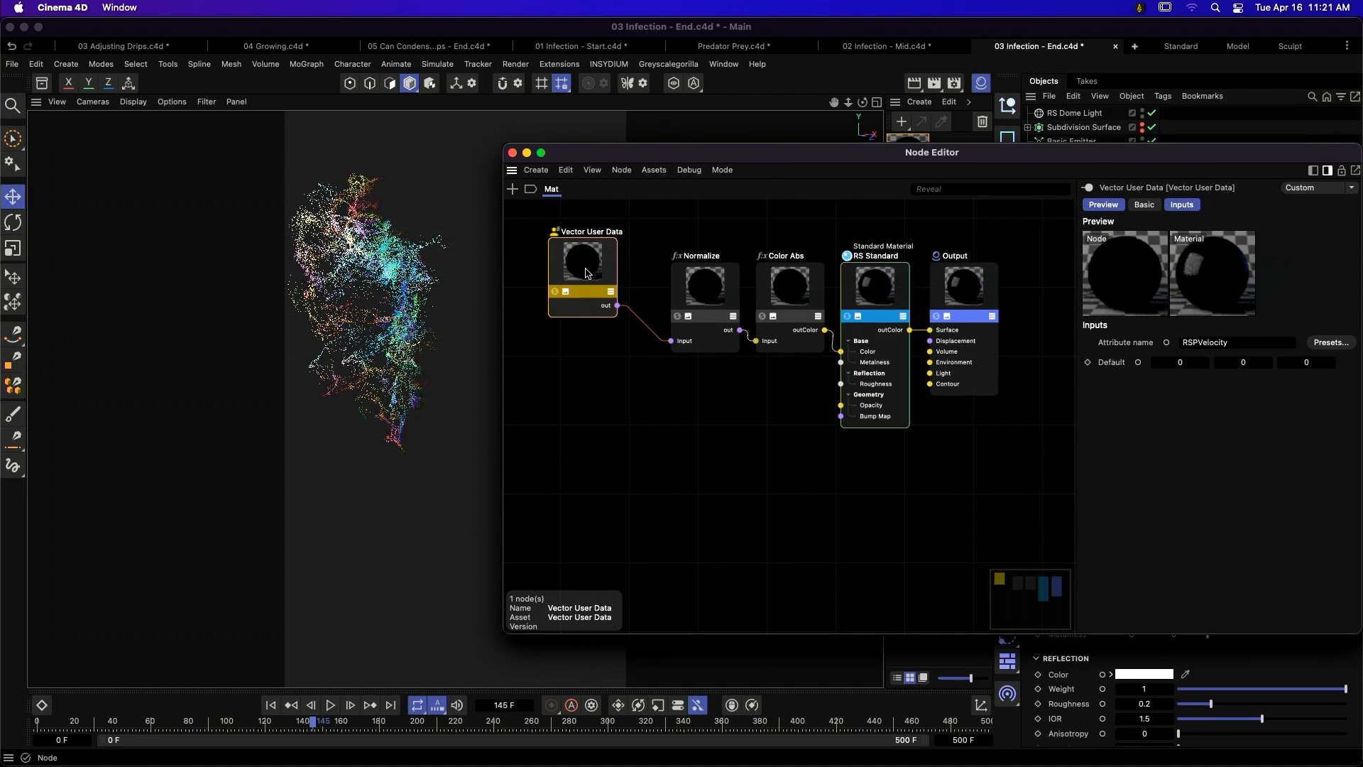
left_click(1325, 343)
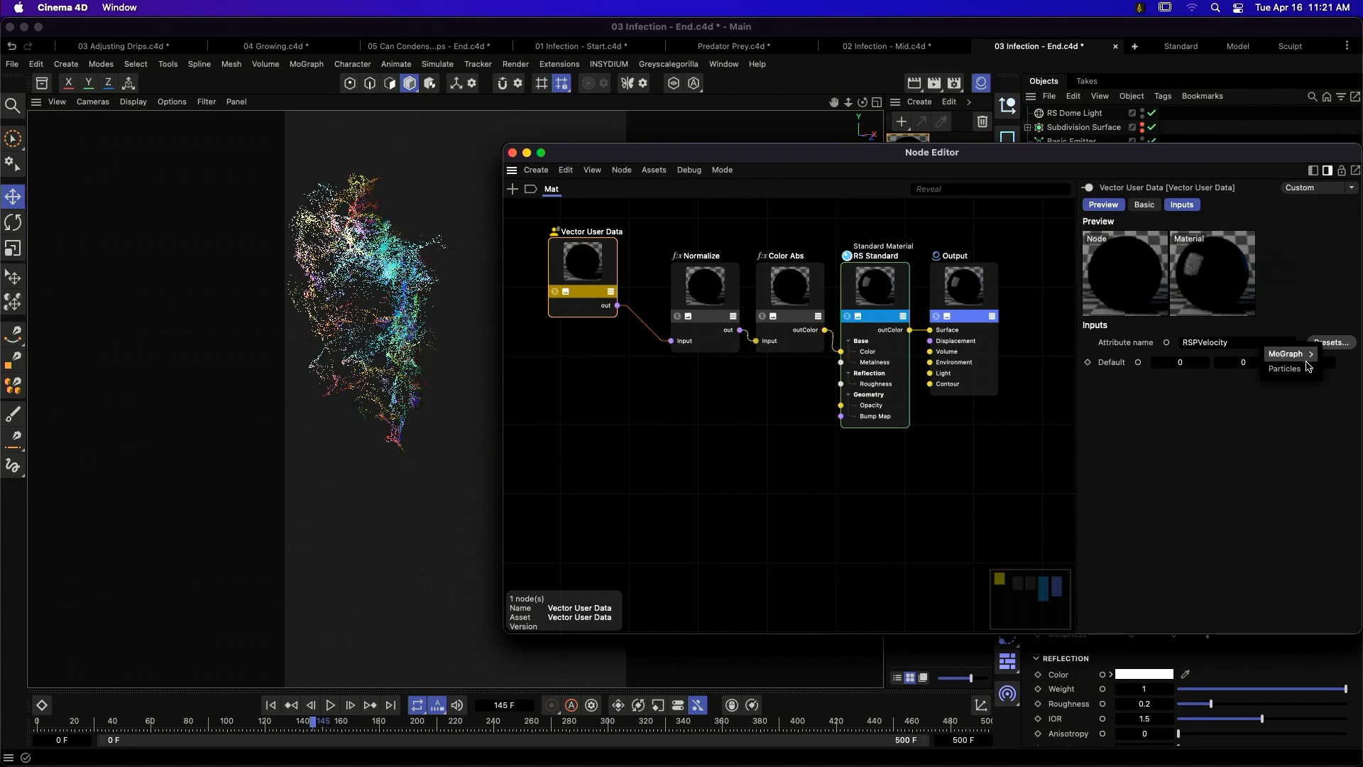
mouse_move(1290, 369)
left_click(1223, 445)
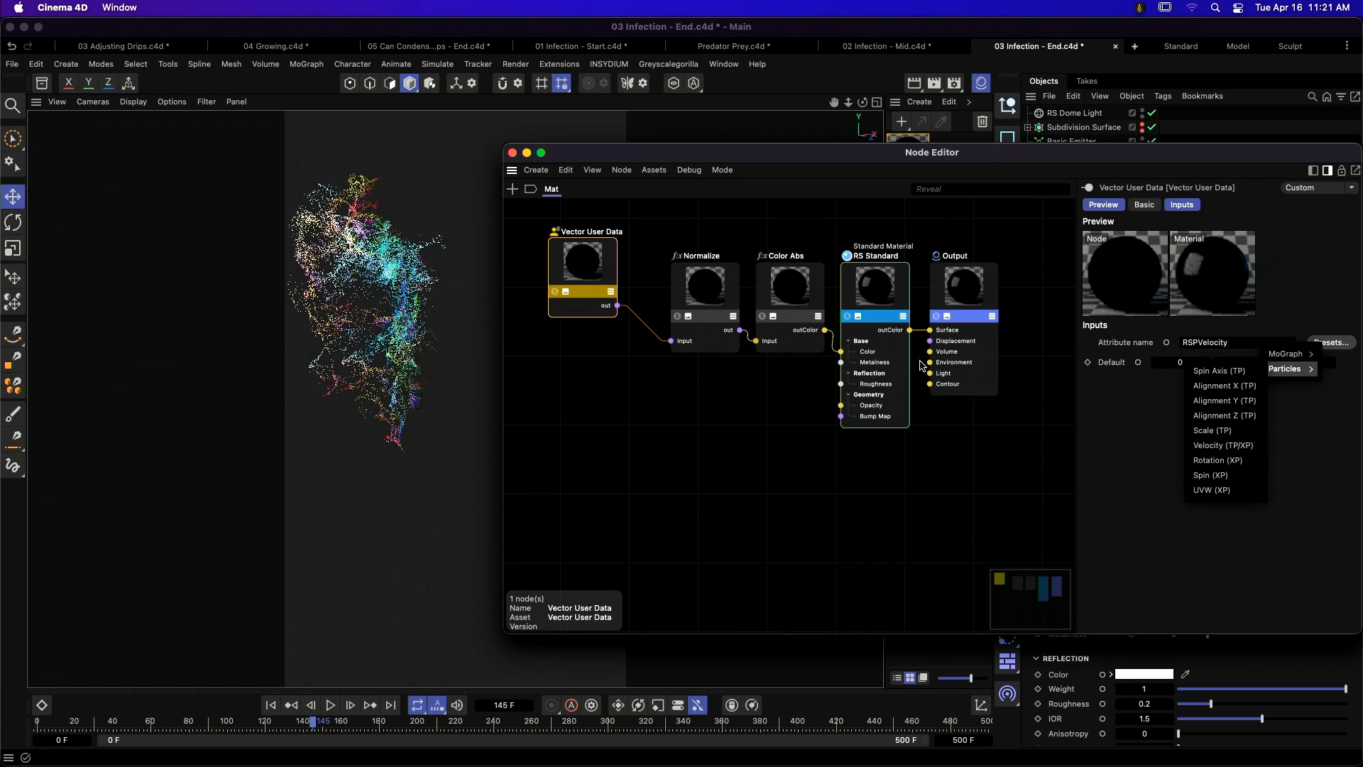
left_click_drag(618, 306, 841, 351)
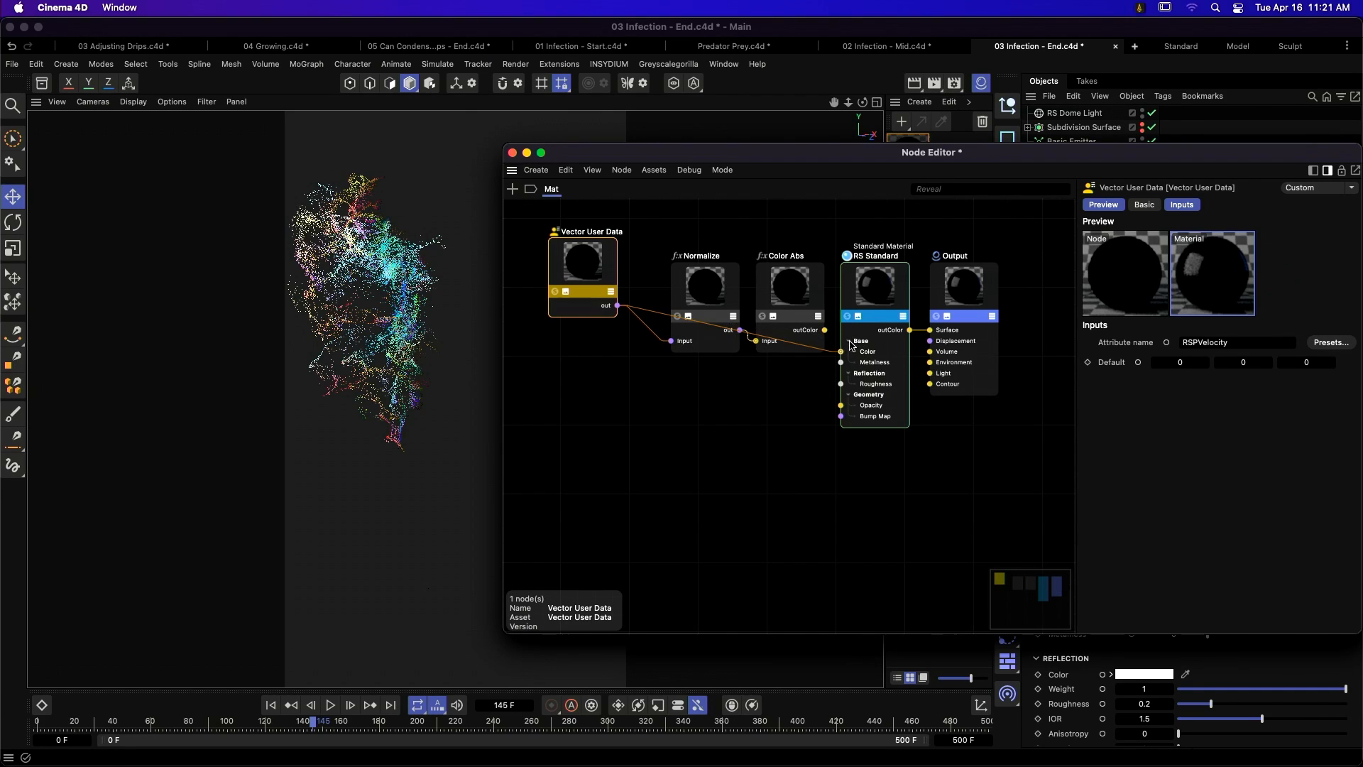
- Activate My Render Setting, which uses Redshift, and open the Redshift RenderView below the node graph
left_click(516, 65)
left_click(516, 65)
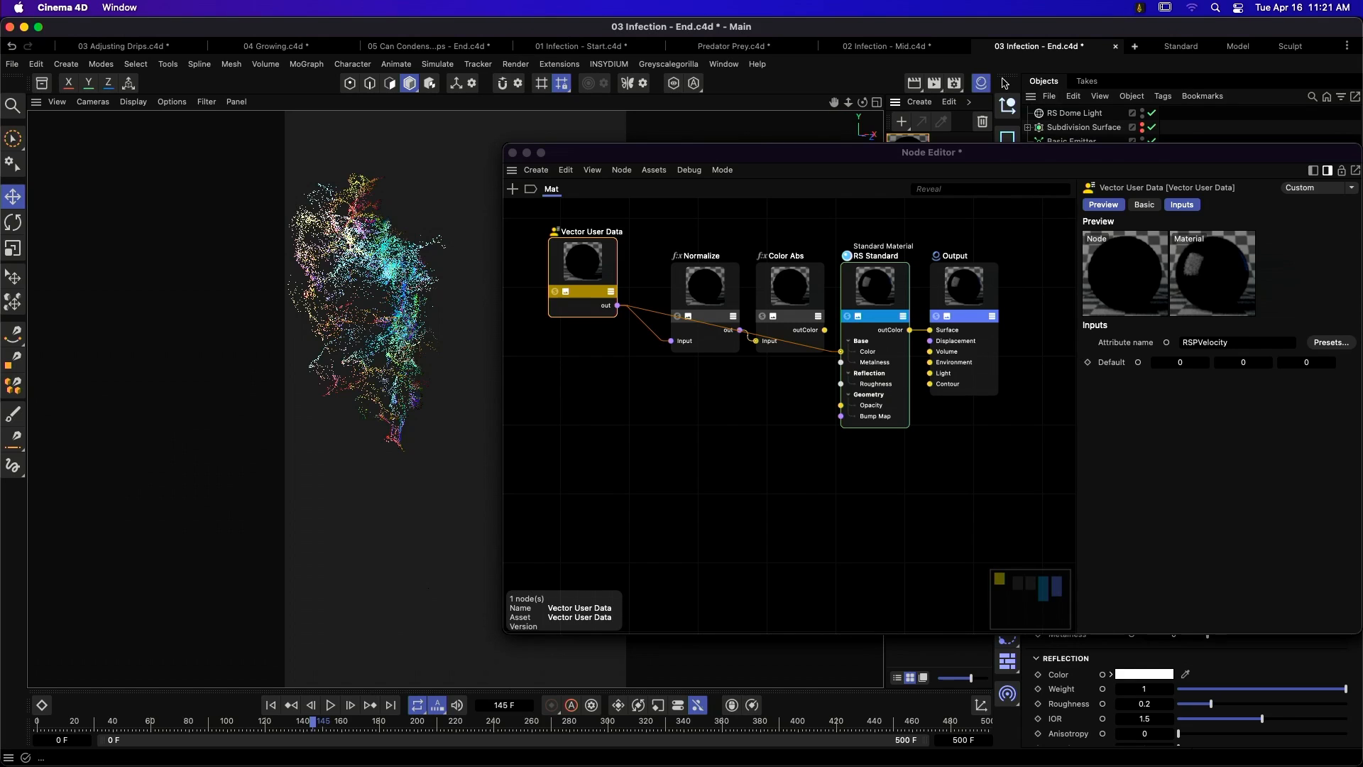
left_click(954, 83)
left_click(907, 475)
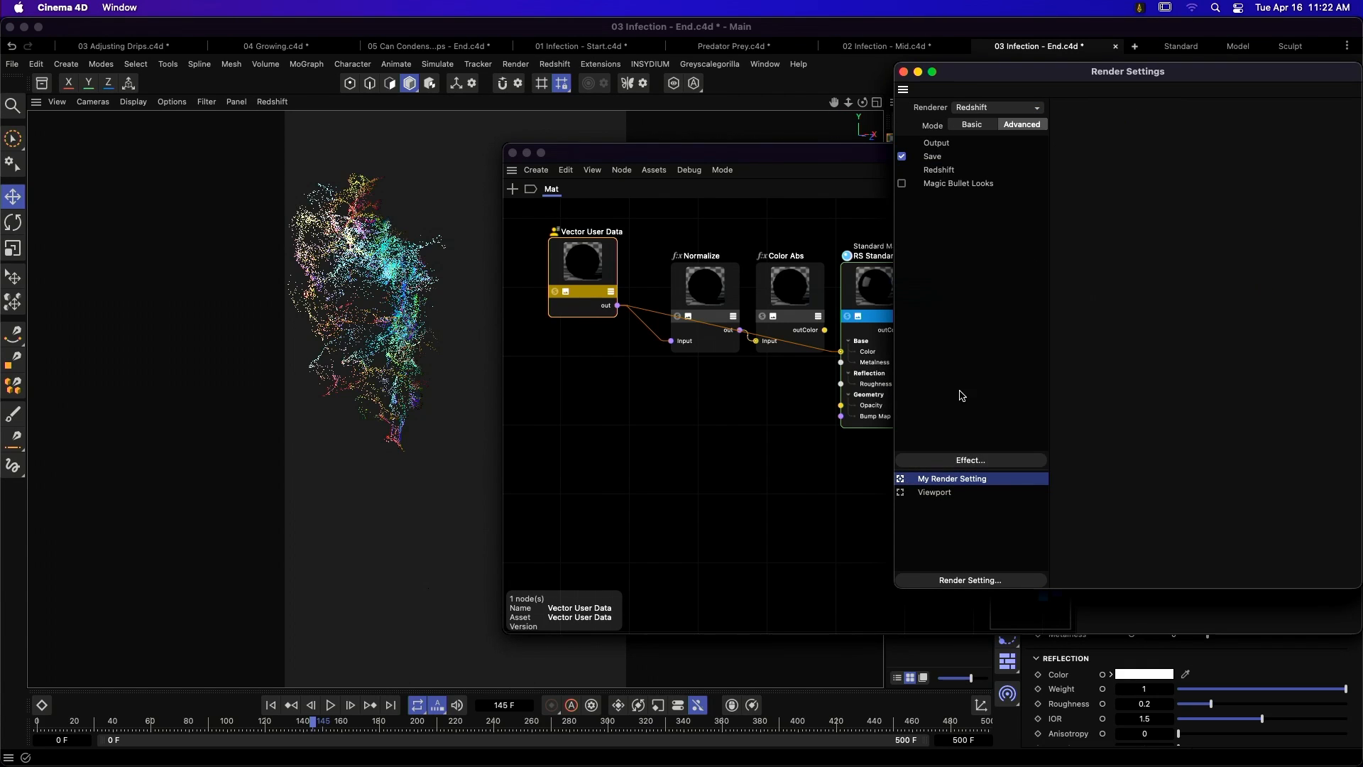
left_click(903, 72)
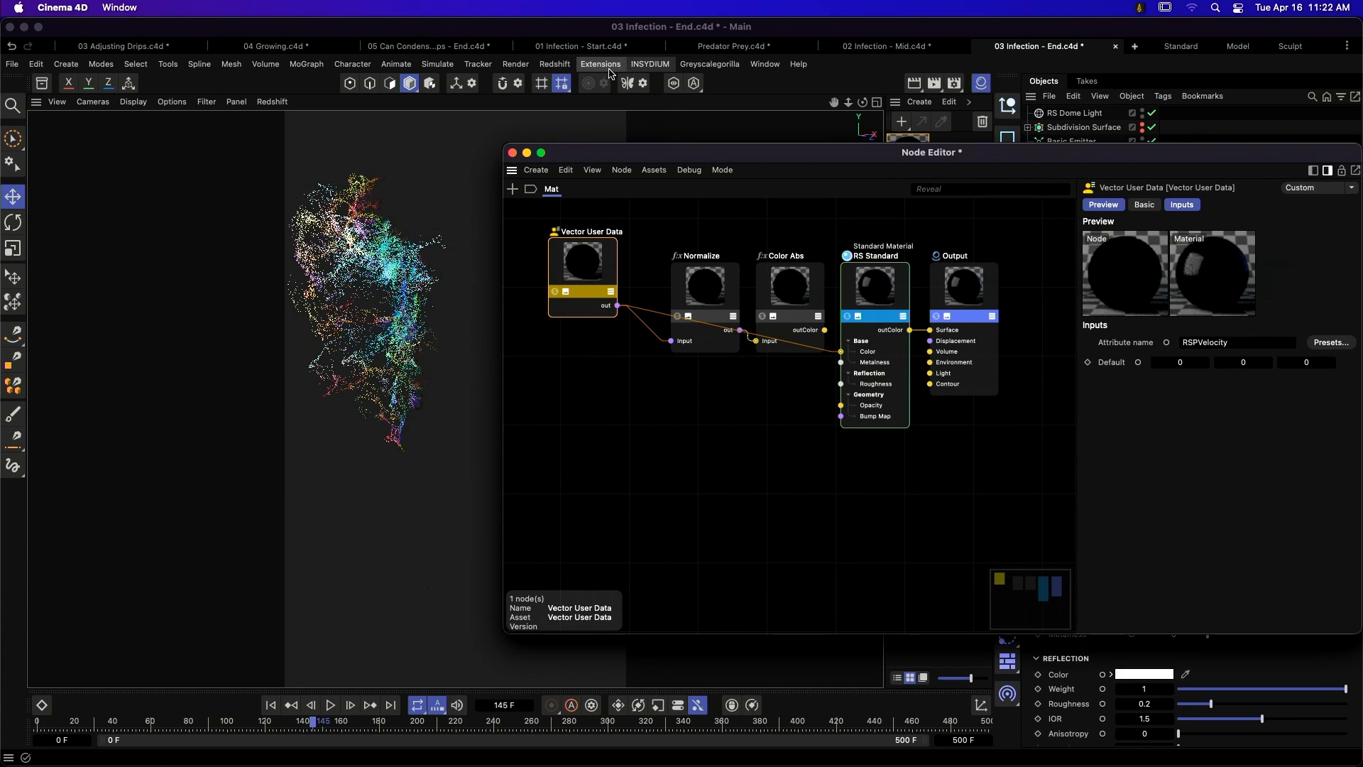
left_click(555, 64)
left_click(632, 193)
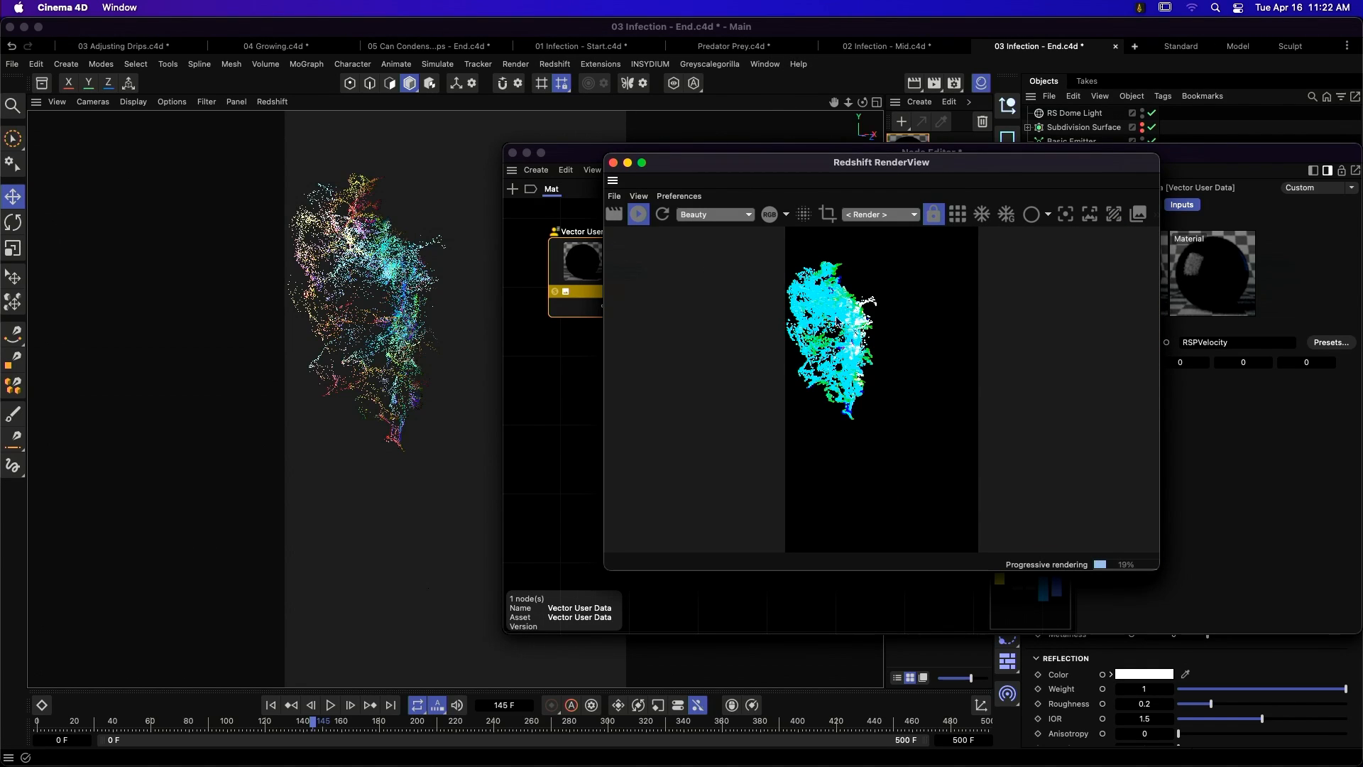
left_click_drag(844, 196, 539, 439)
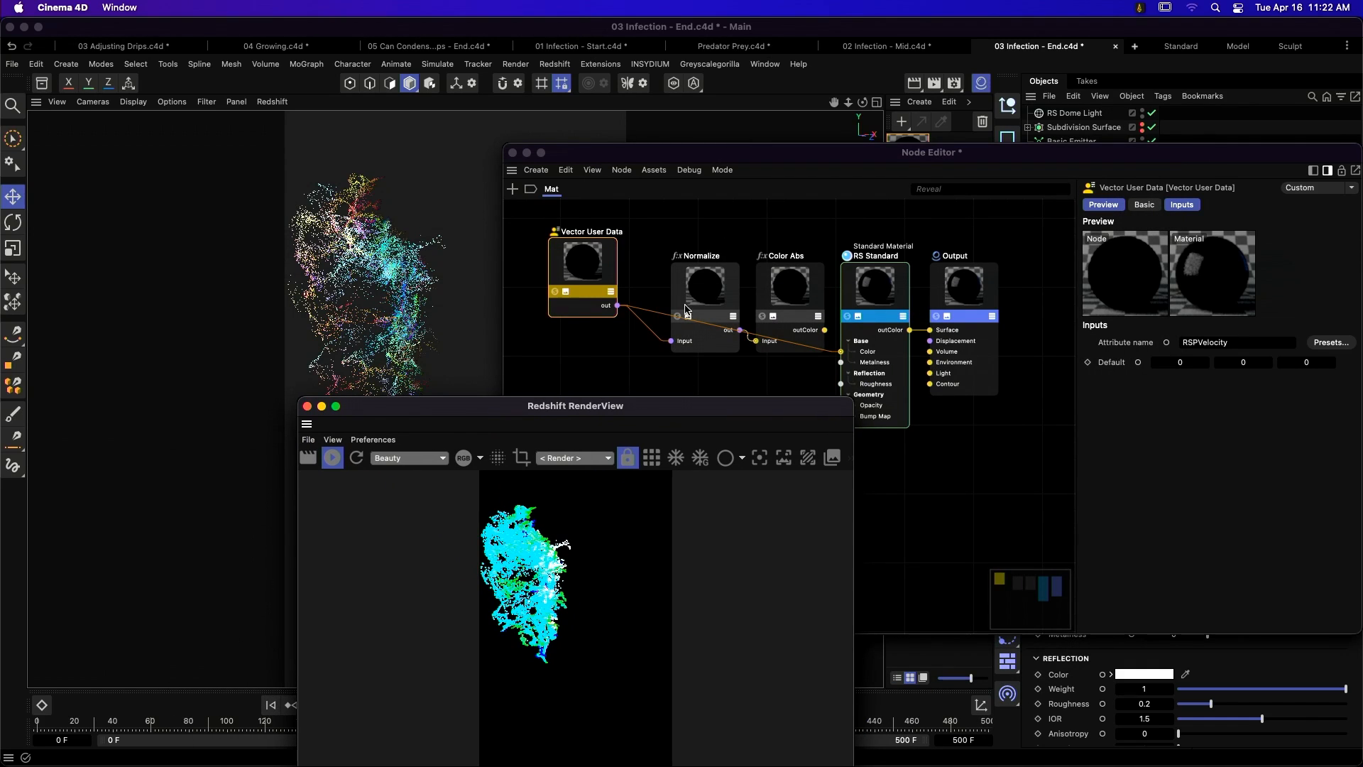
- Move the Normalize and Color Abs nodes beside Vector User Data, reconnect Color Abs to the RS Standard's Color and view the render
left_click(704, 277)
left_click_drag(719, 298, 686, 266)
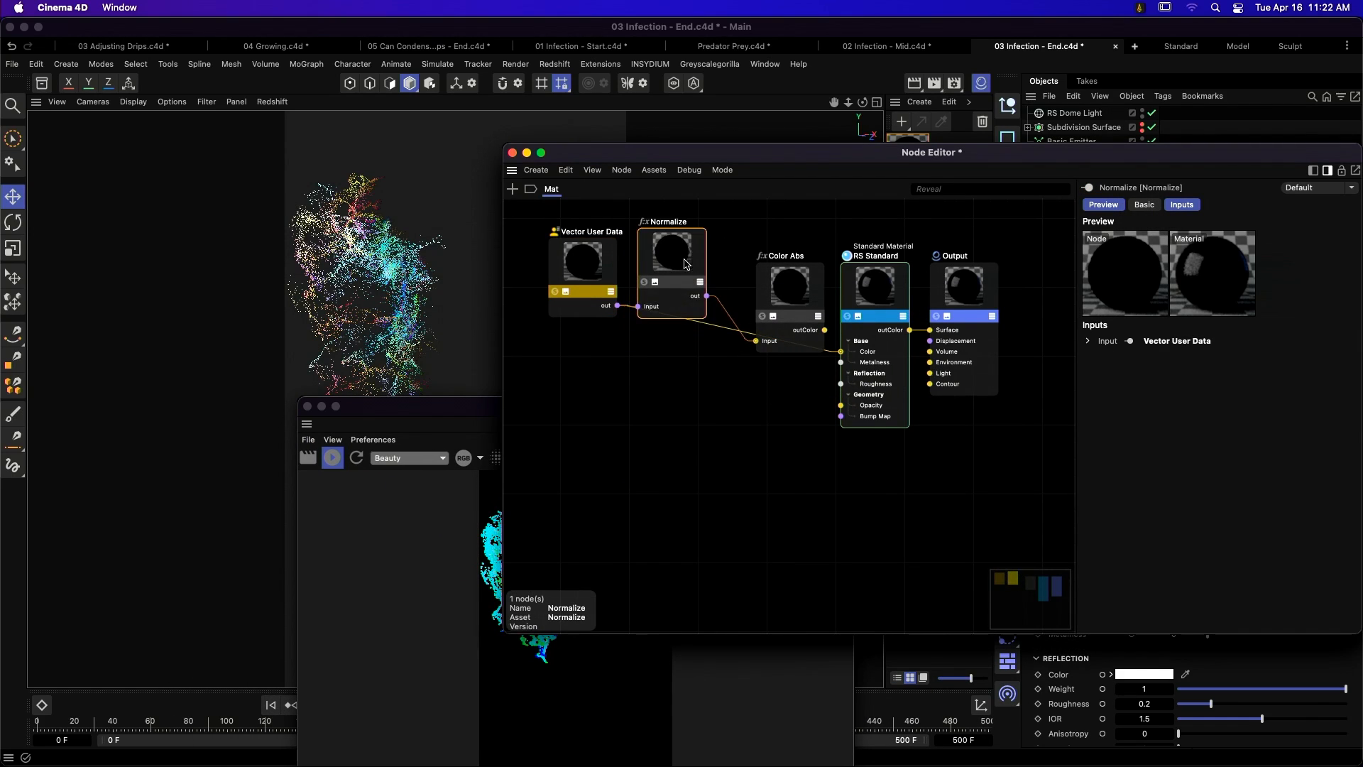
left_click_drag(763, 334, 841, 352)
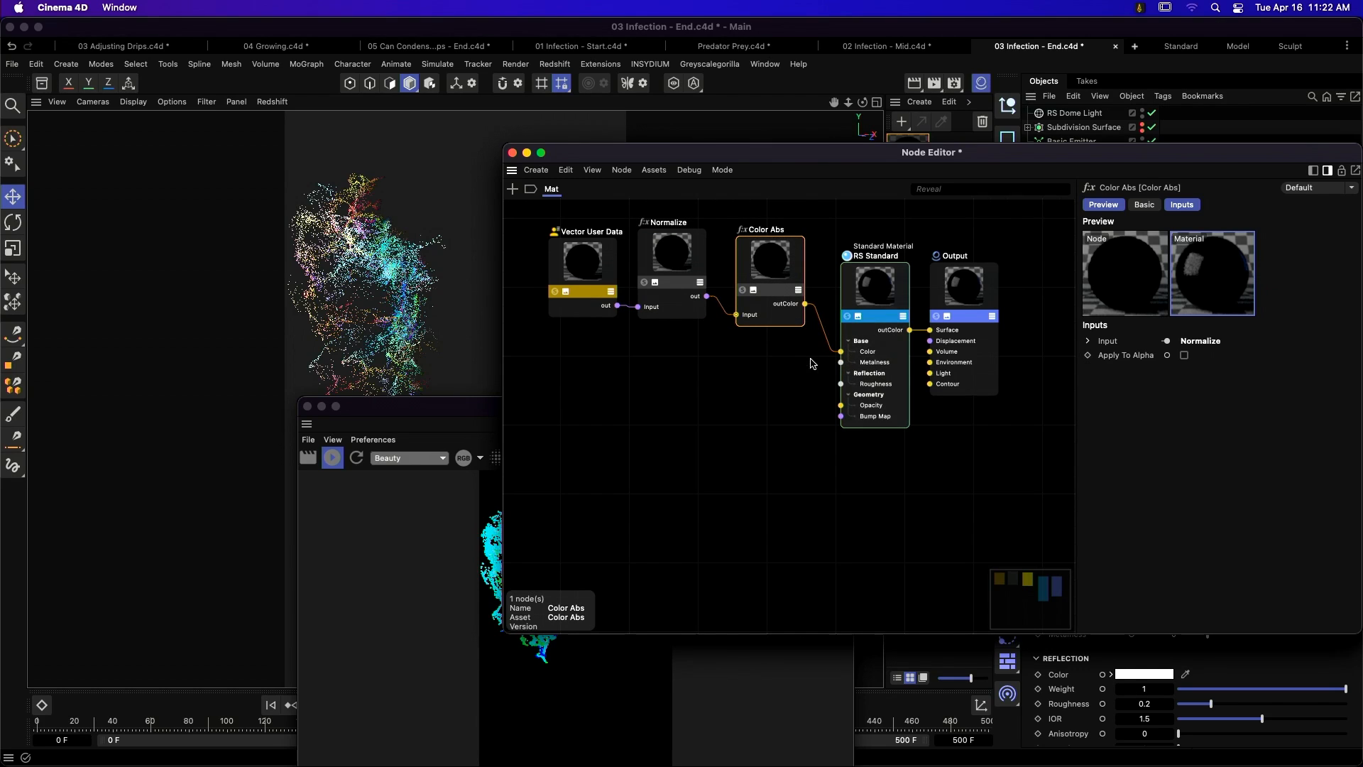
left_click(473, 411)
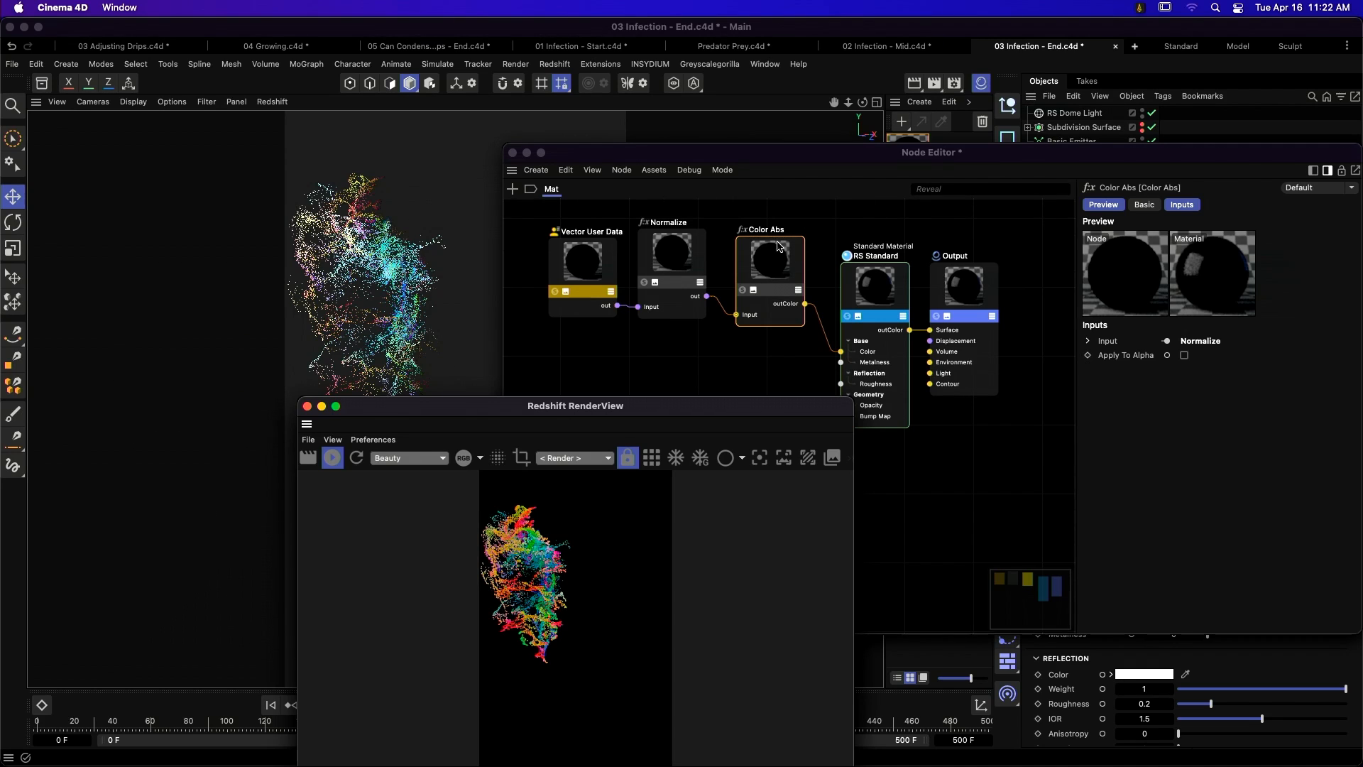
- Line up the Normalize node with its neighbours and group the Vector User Data, Normalize and Color Abs nodes
left_click(820, 226)
left_click_drag(679, 263, 688, 269)
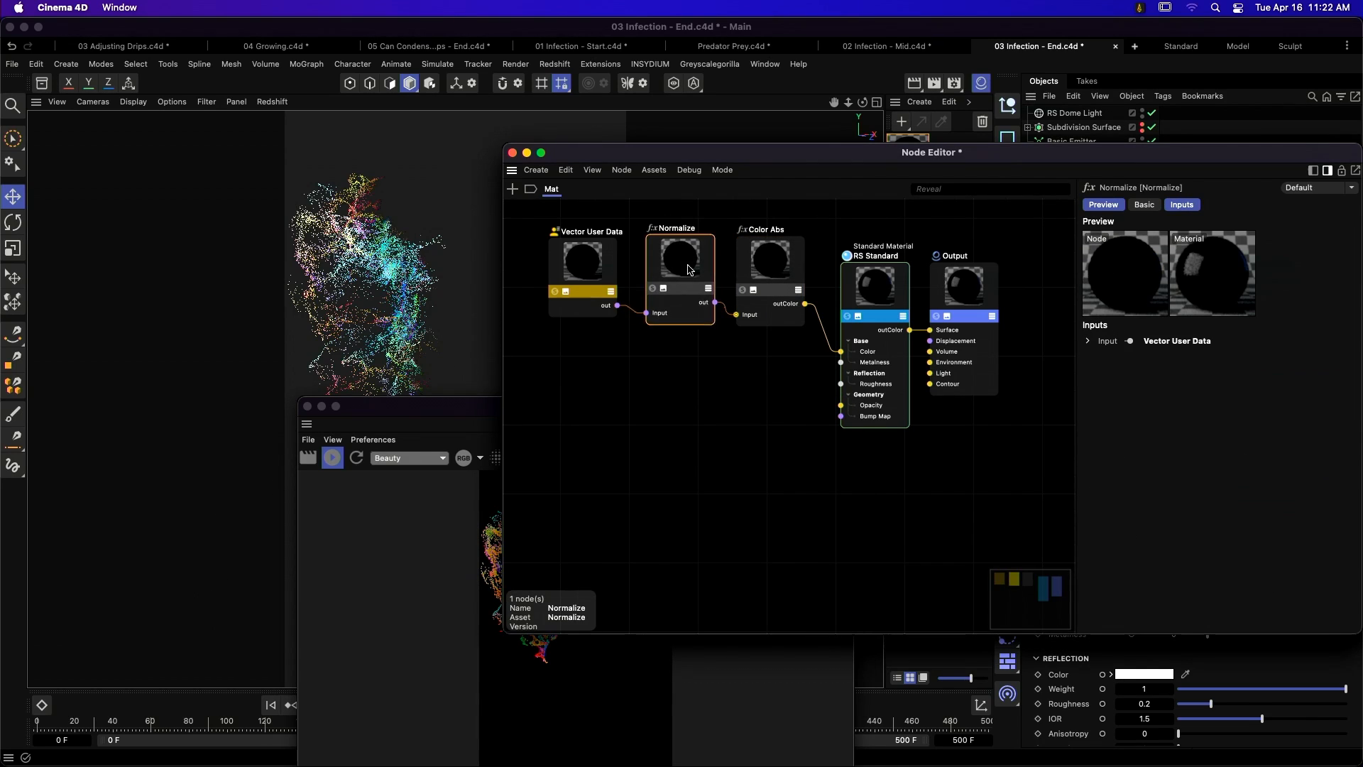
left_click(587, 266)
left_click_drag(829, 224, 509, 307)
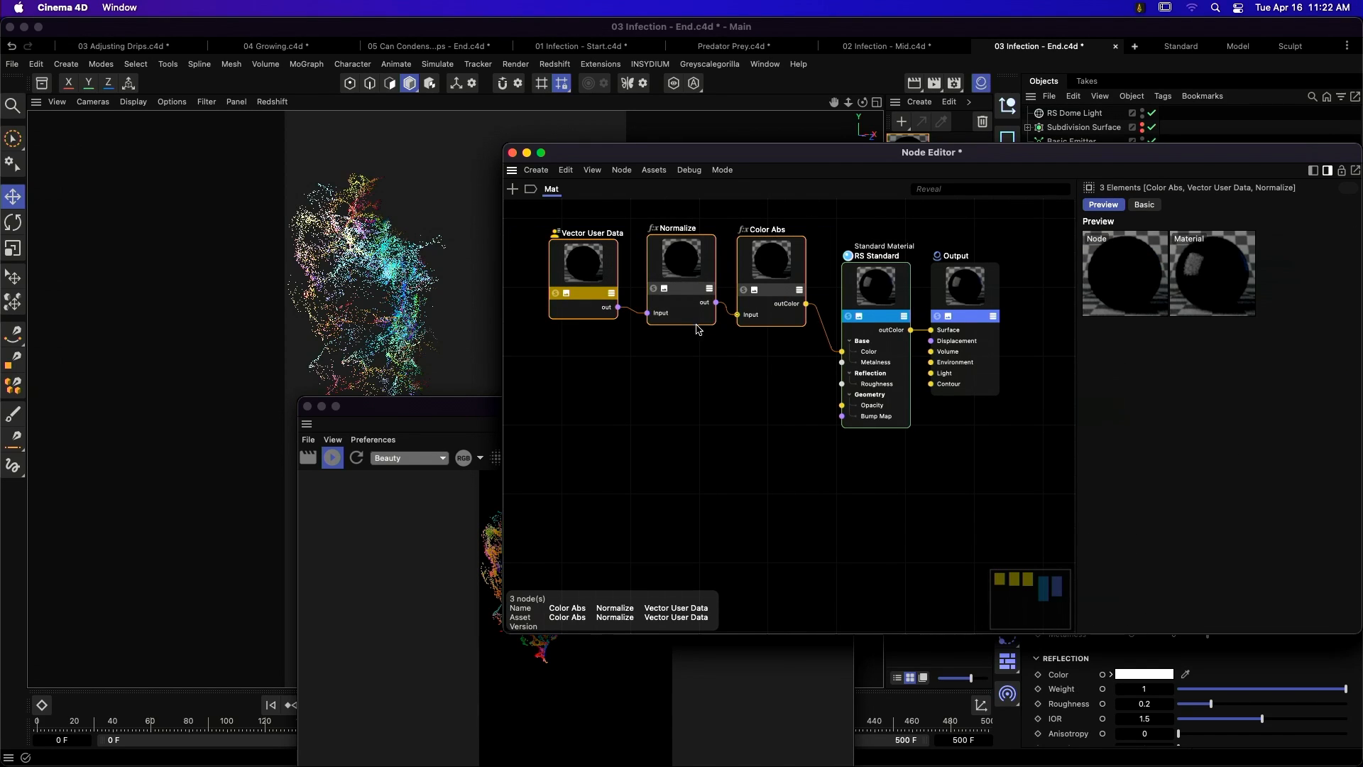
left_click(536, 170)
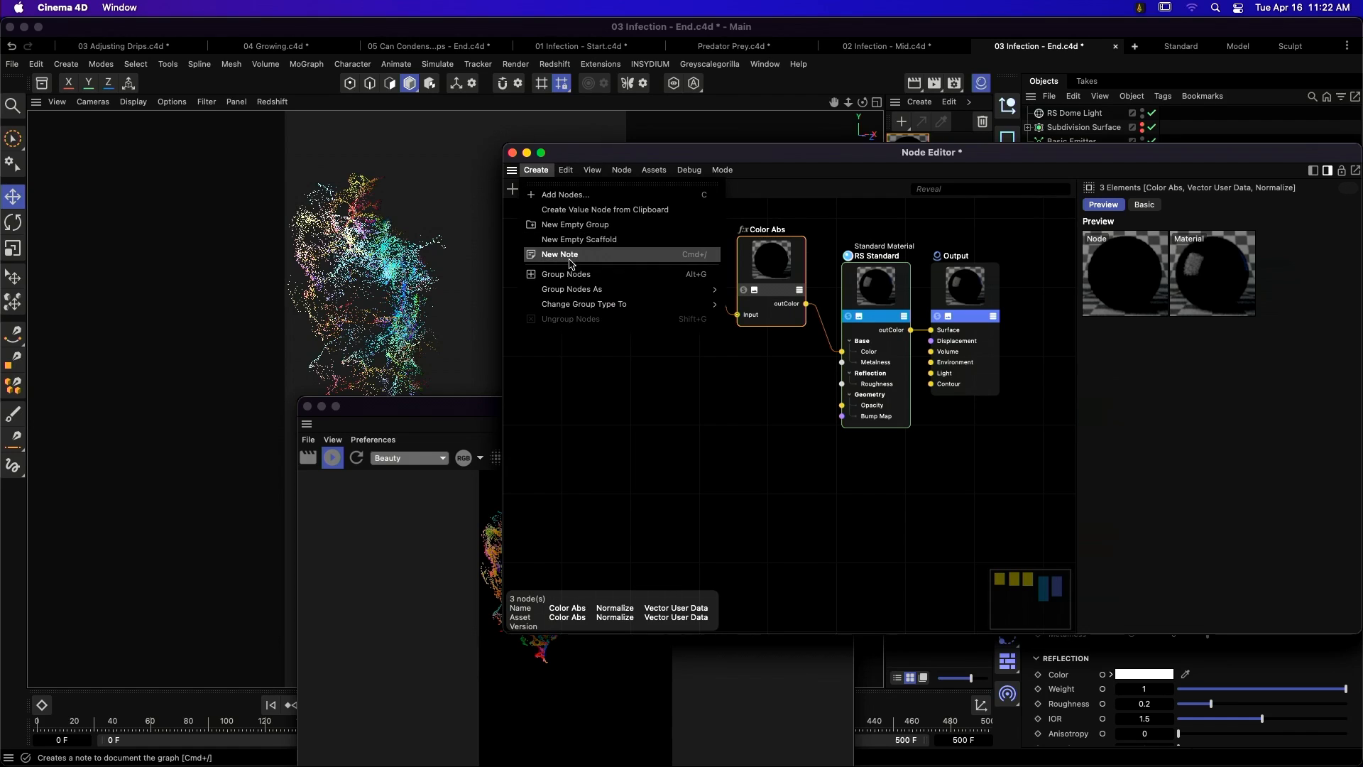
left_click(659, 280)
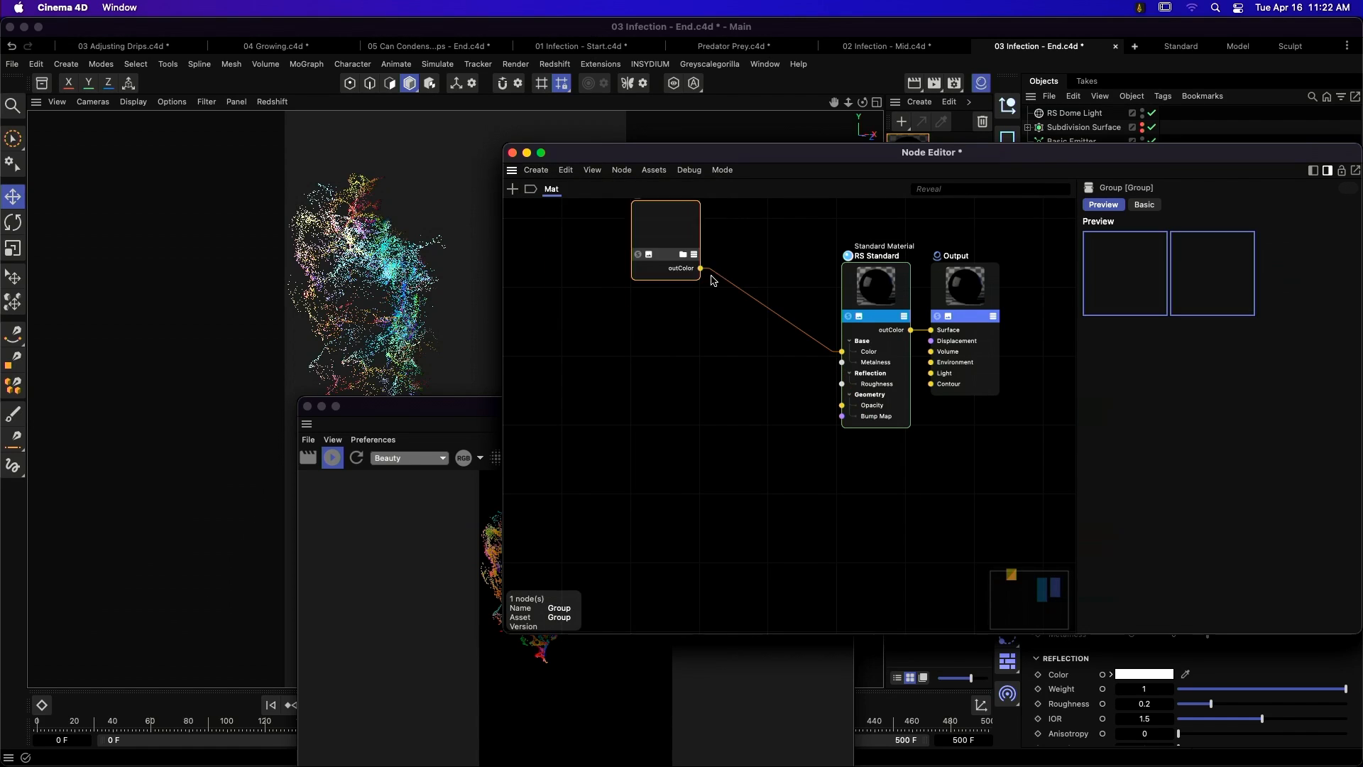
- Move the new group down level with the RS Standard node and rename it Particle Velocity
left_click_drag(682, 228, 688, 313)
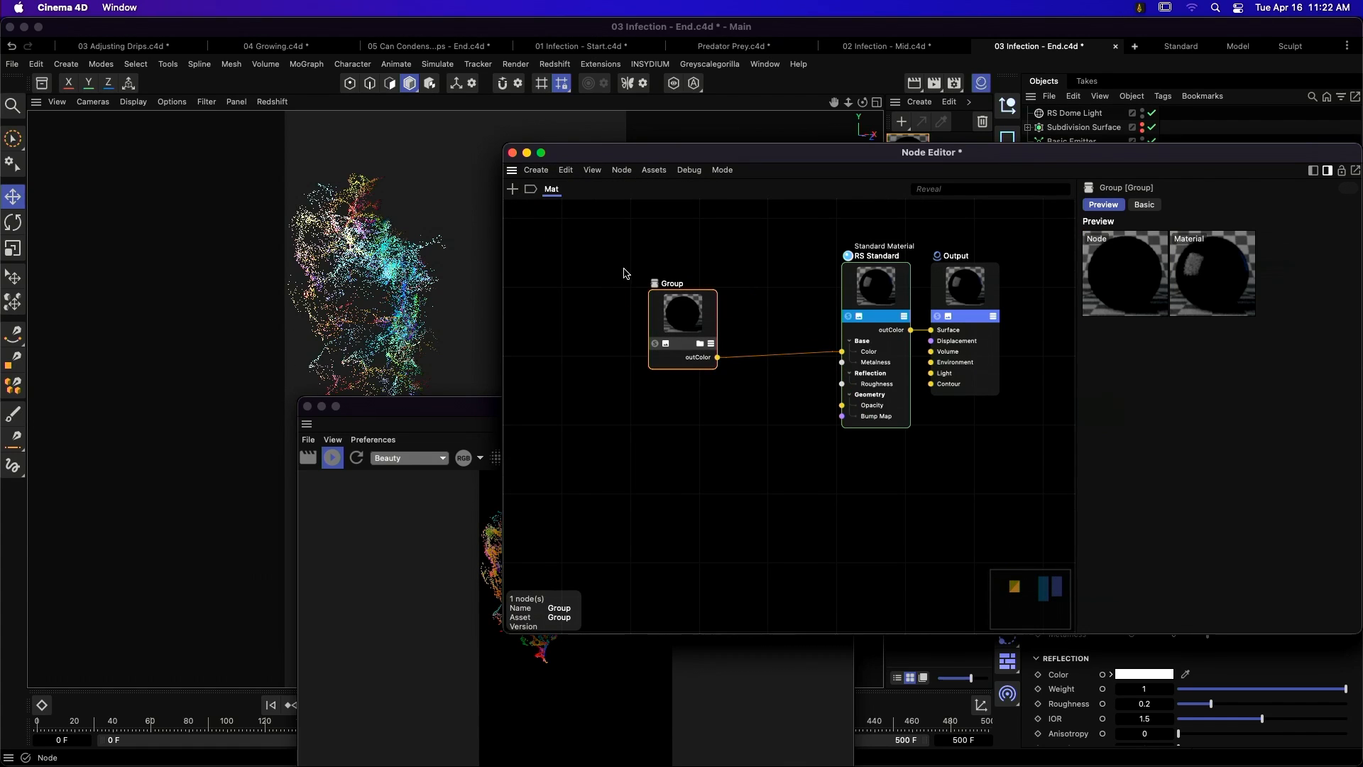
double_click(673, 285)
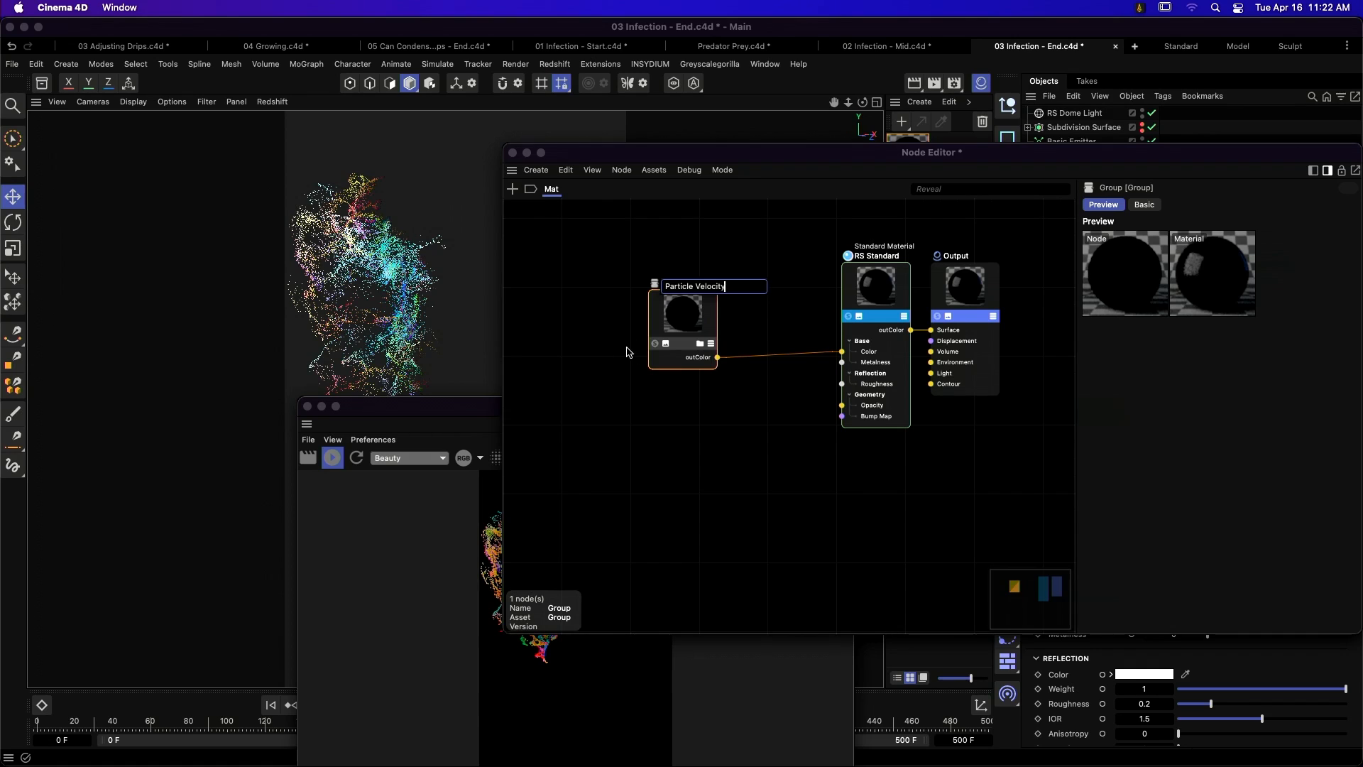
key("Return")
- Convert the Particle Velocity group to an asset, version 1.0, in the Preferences database under the Nodes category
left_click(654, 171)
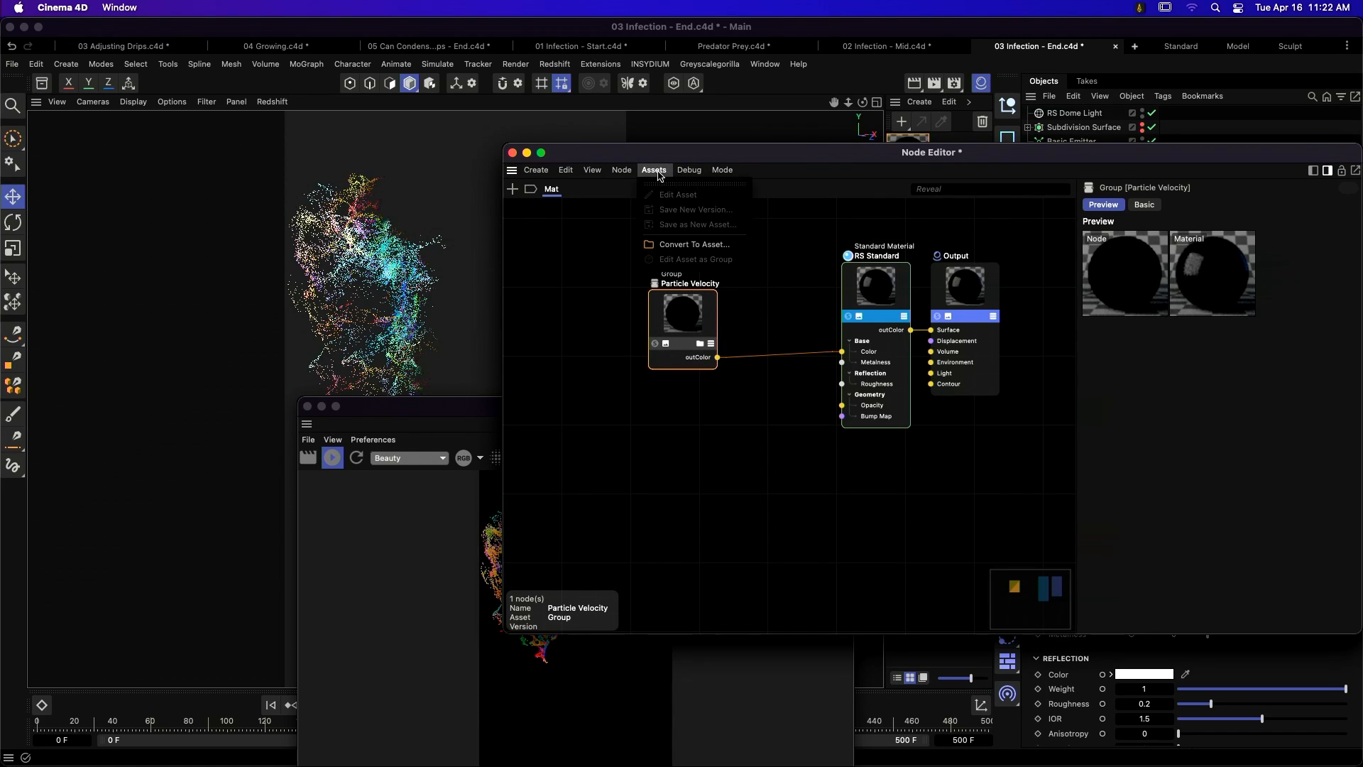
left_click(713, 245)
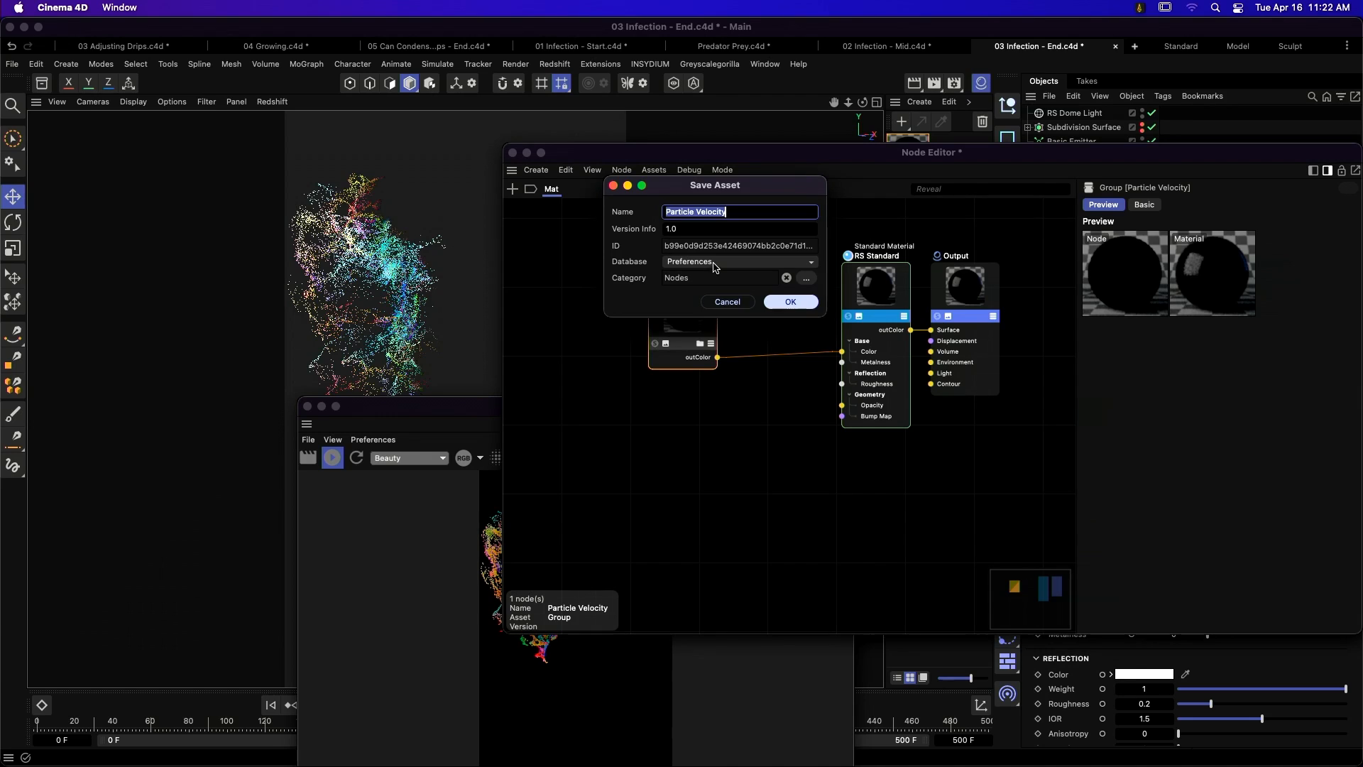
left_click(714, 263)
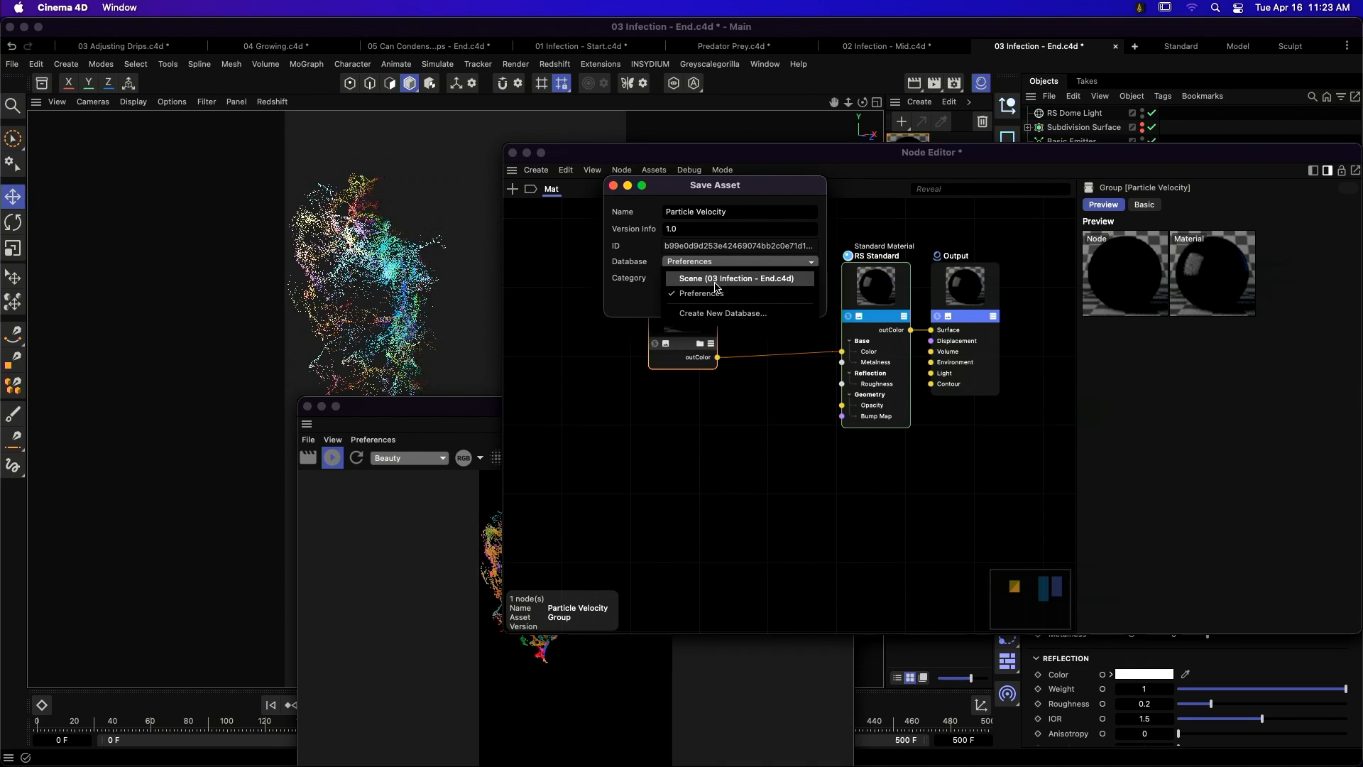
left_click(733, 317)
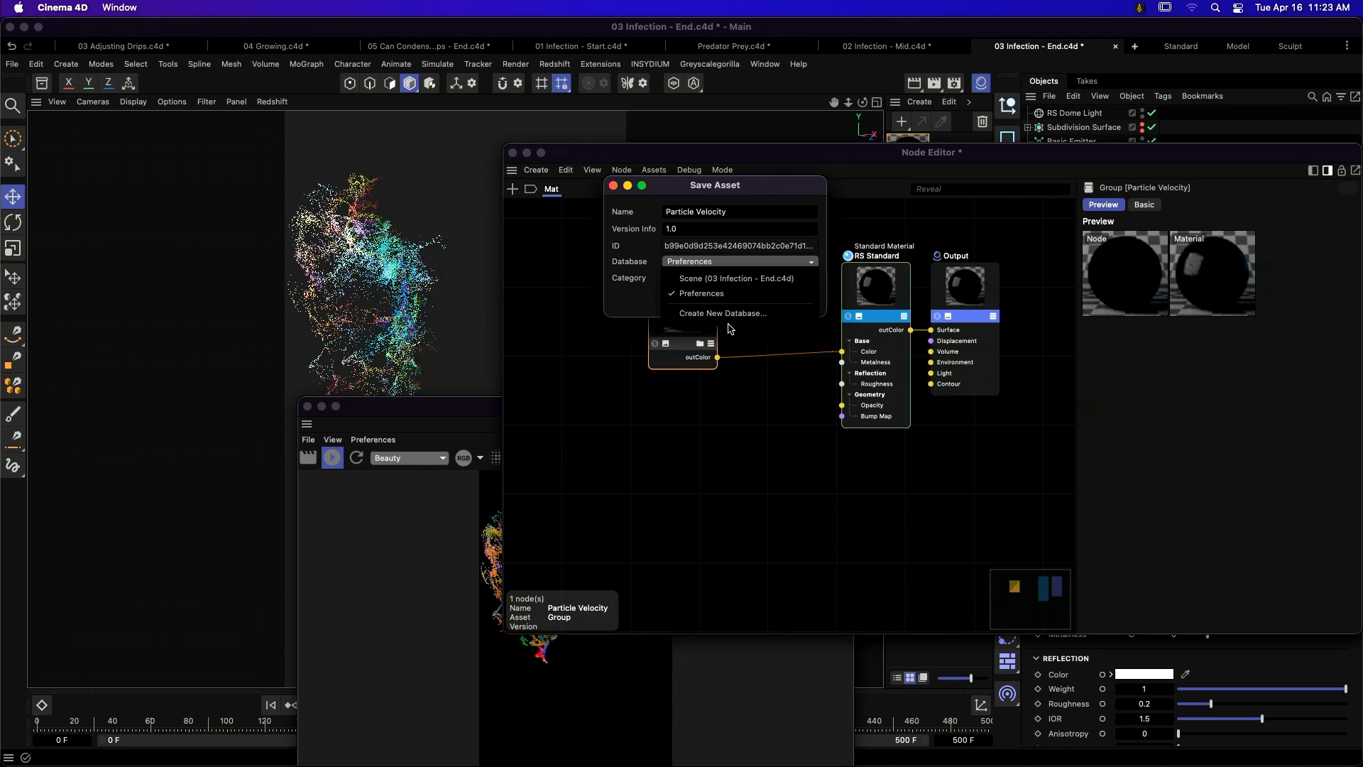
left_click(619, 277)
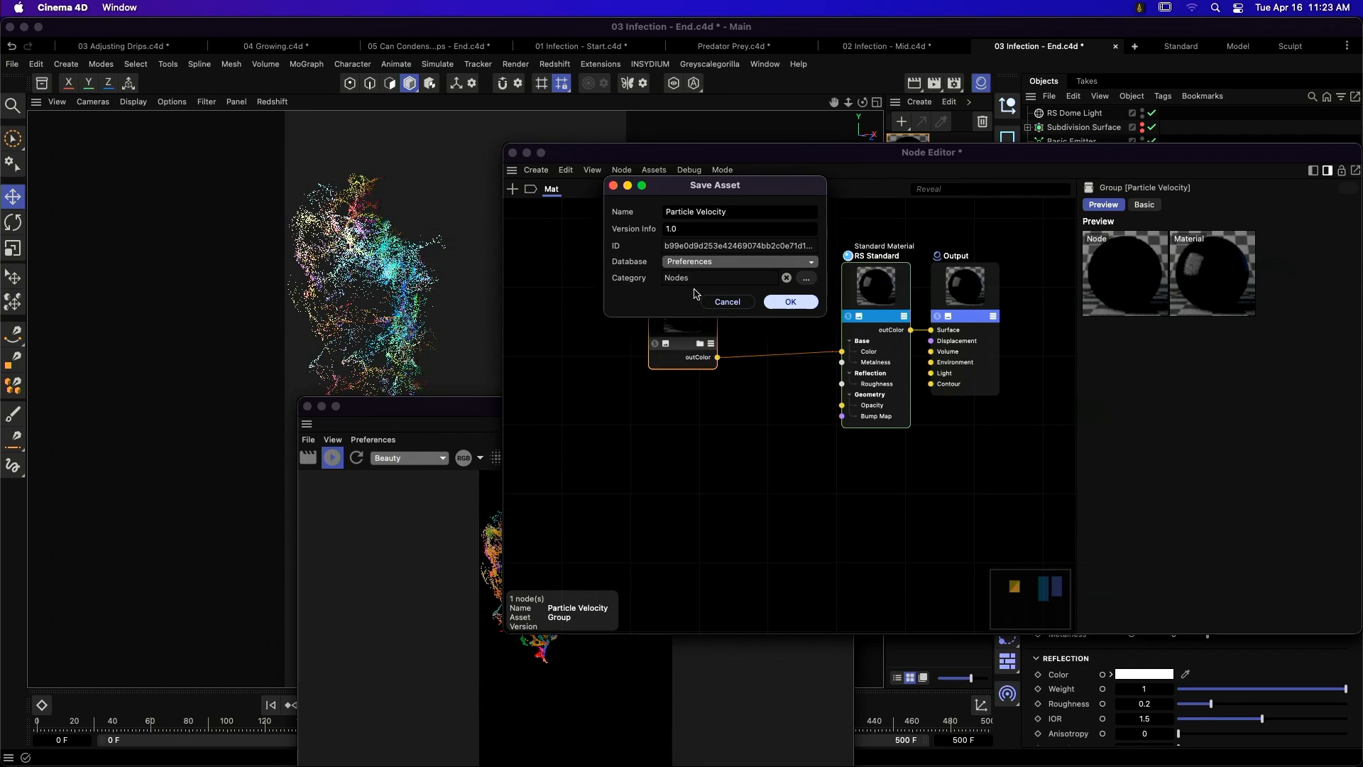
left_click(786, 302)
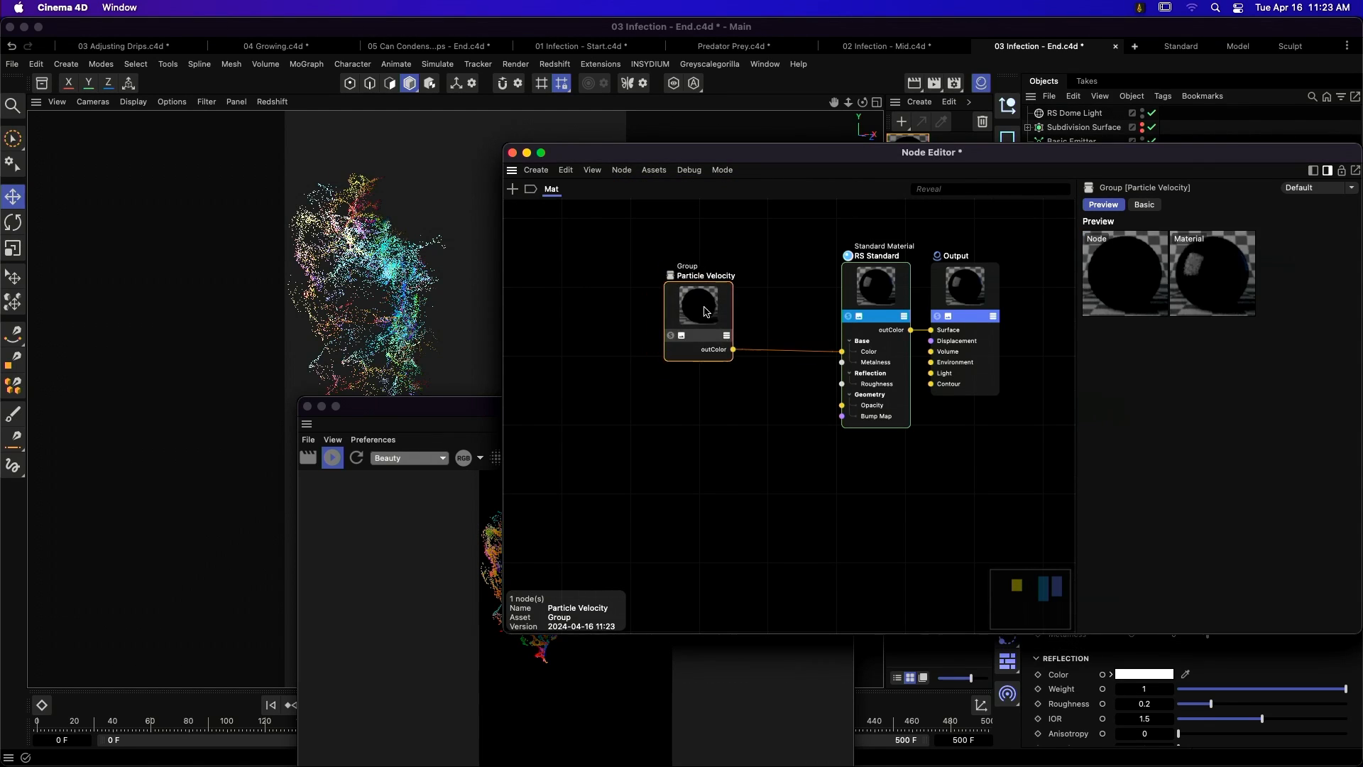
- Delete the Particle Velocity group from the graph, search the node assets for "part" and add the saved Particle Velocity asset
key("Delete")
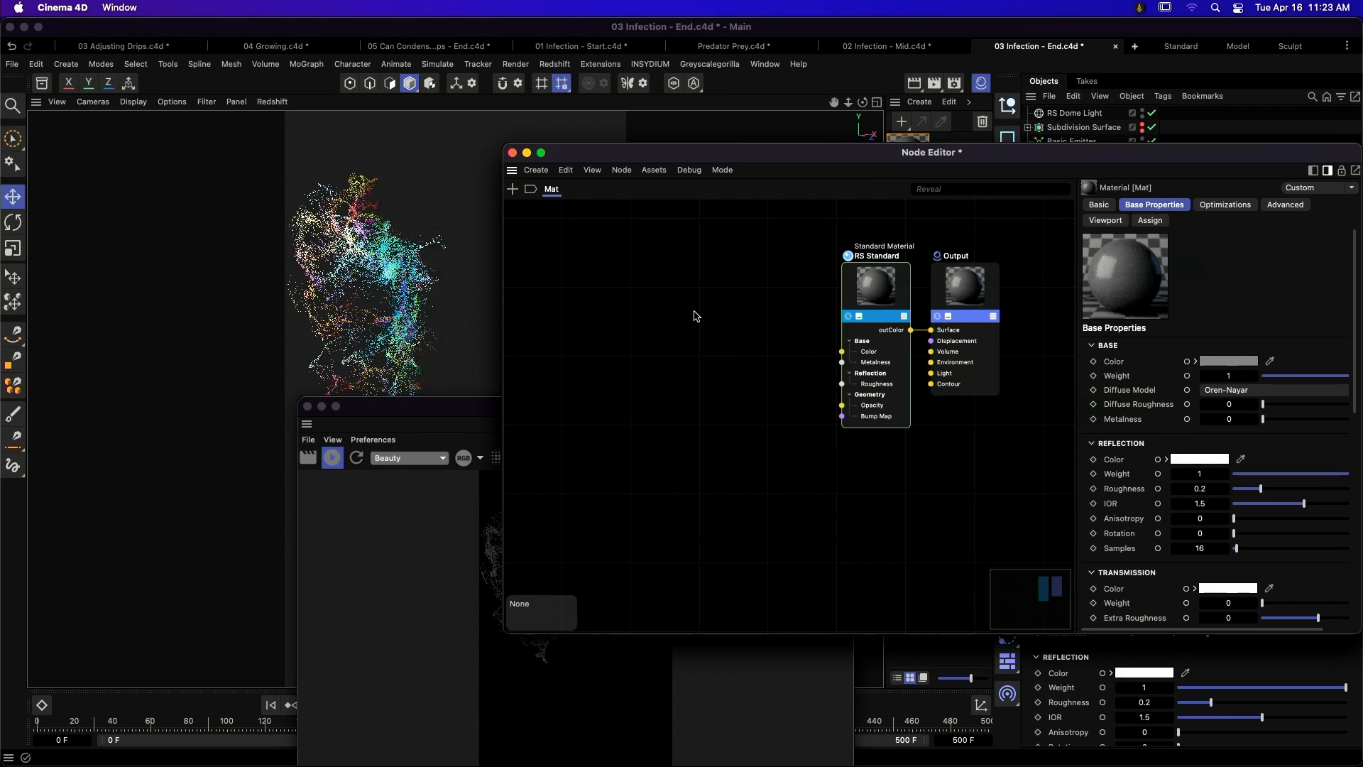
key("shift+c")
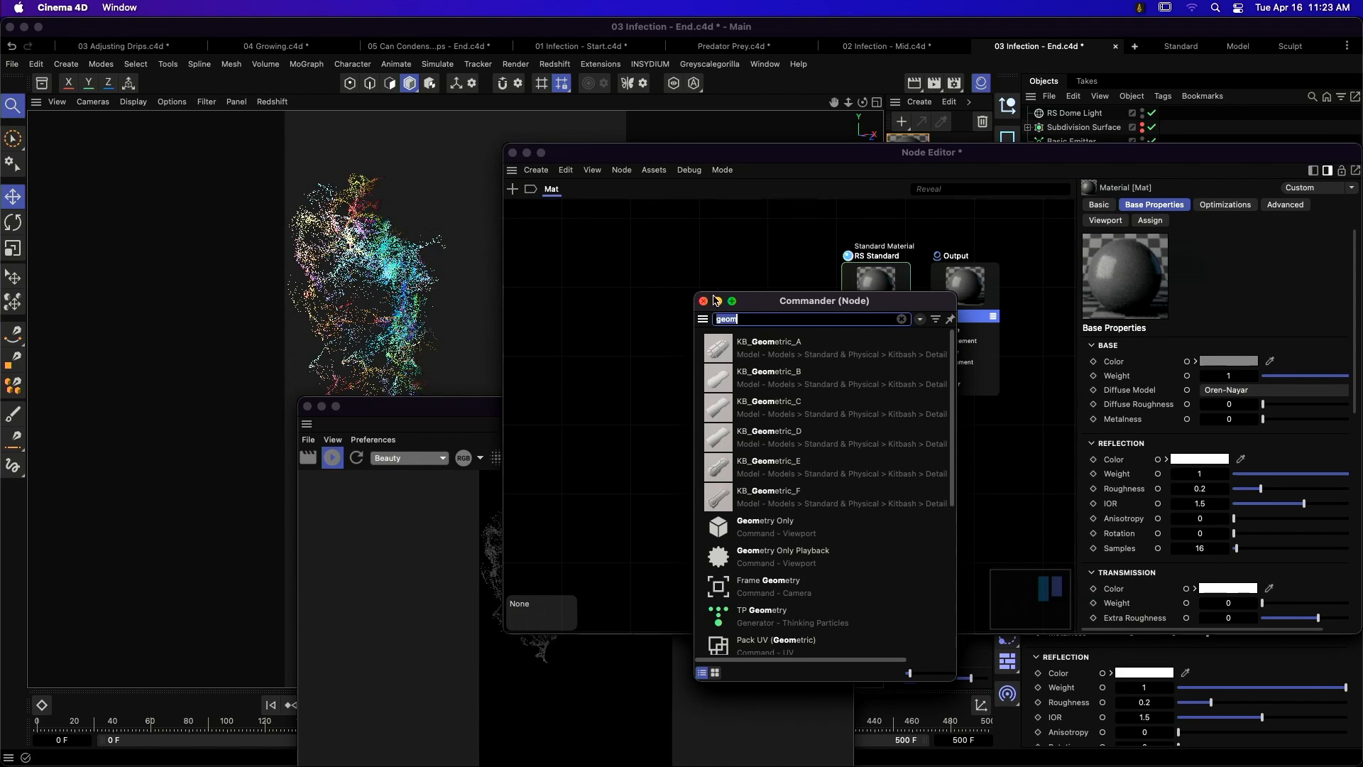
left_click_drag(695, 313, 663, 323)
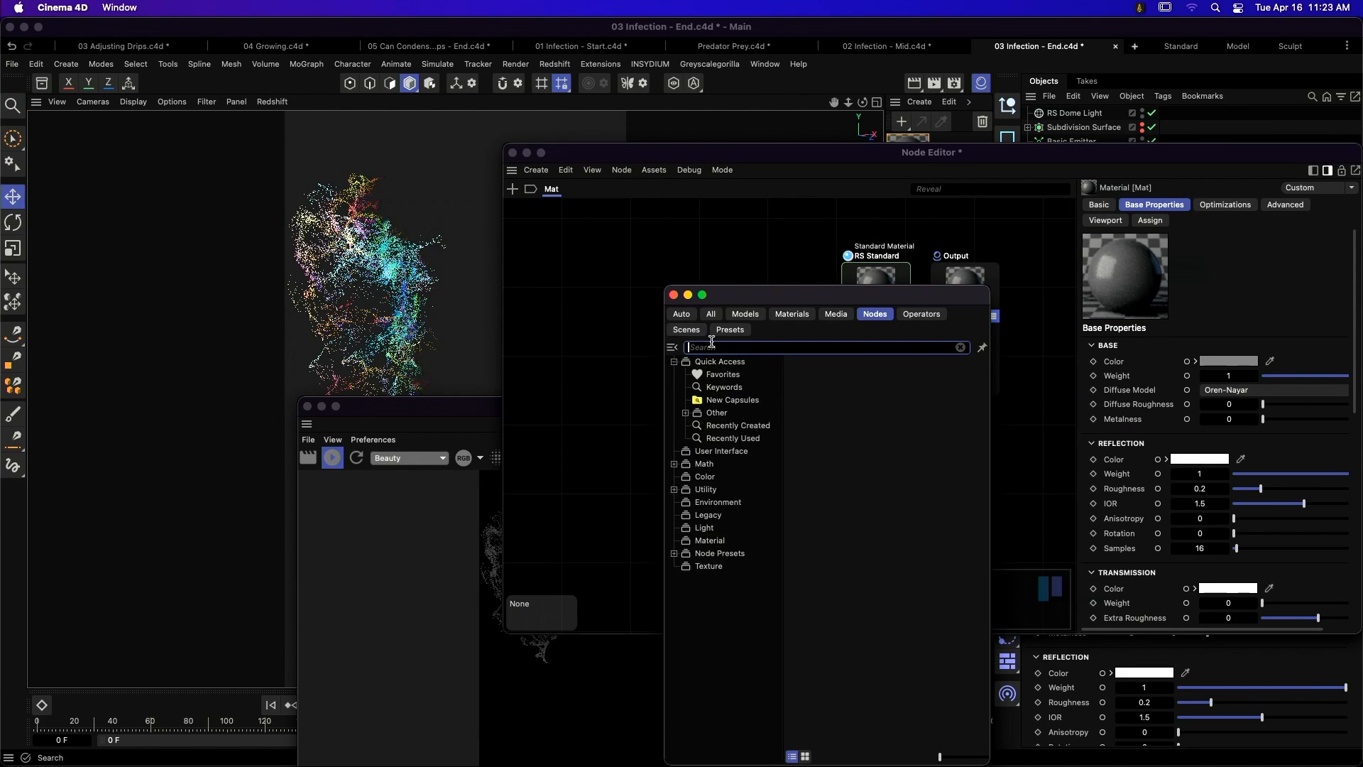
type("part")
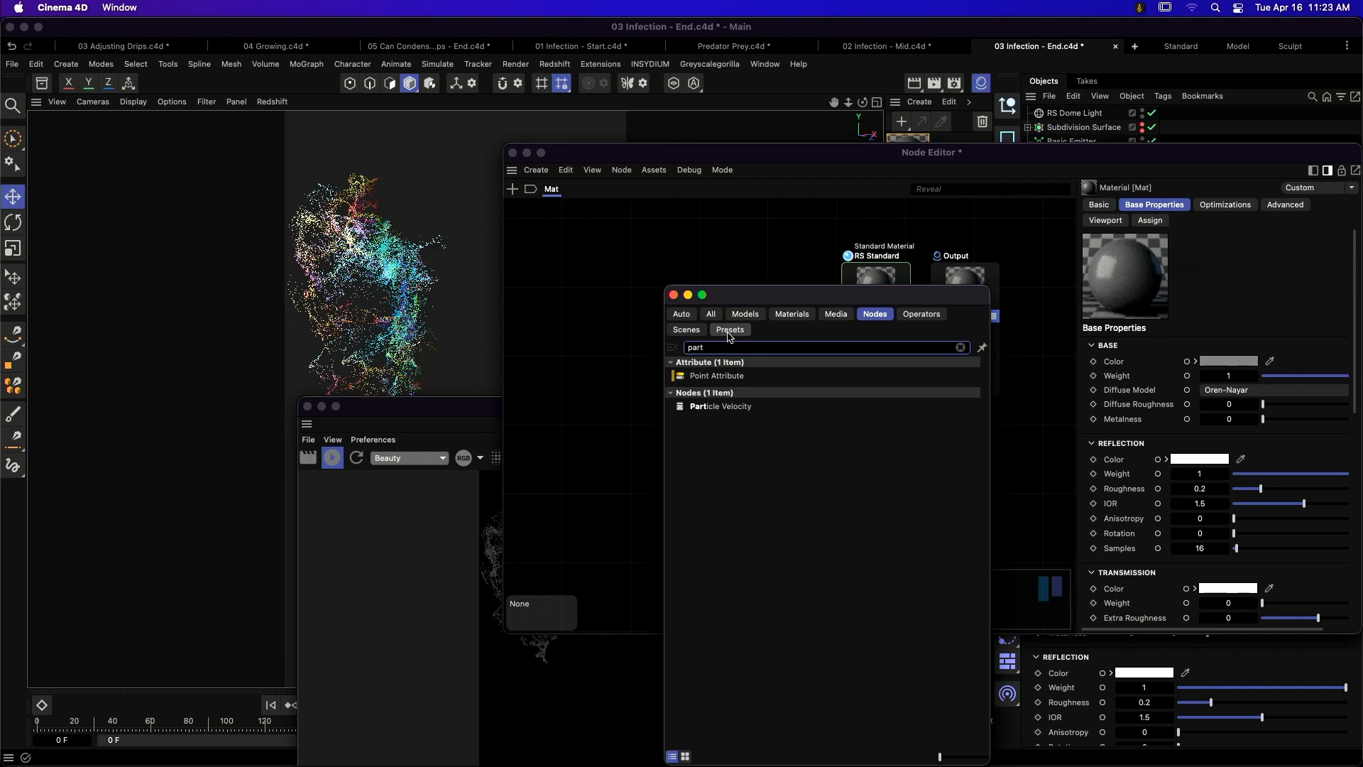
left_click_drag(718, 408, 671, 348)
left_click(674, 295)
- Connect Particle Velocity's outColor to the RS Standard's Color and place the node beside it, with the RenderView moved clear of the graph
left_click(436, 406)
left_click_drag(435, 406, 234, 336)
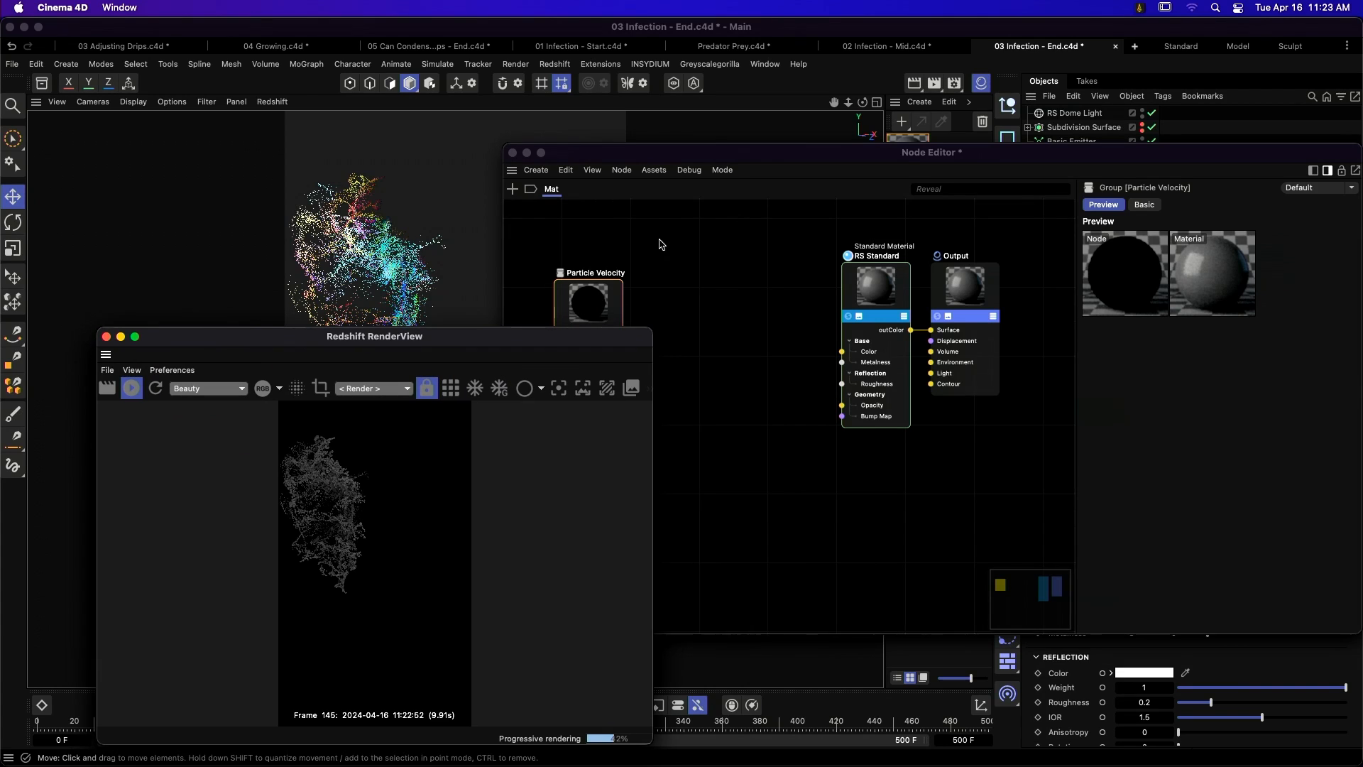
left_click(746, 147)
left_click_drag(746, 147, 746, 145)
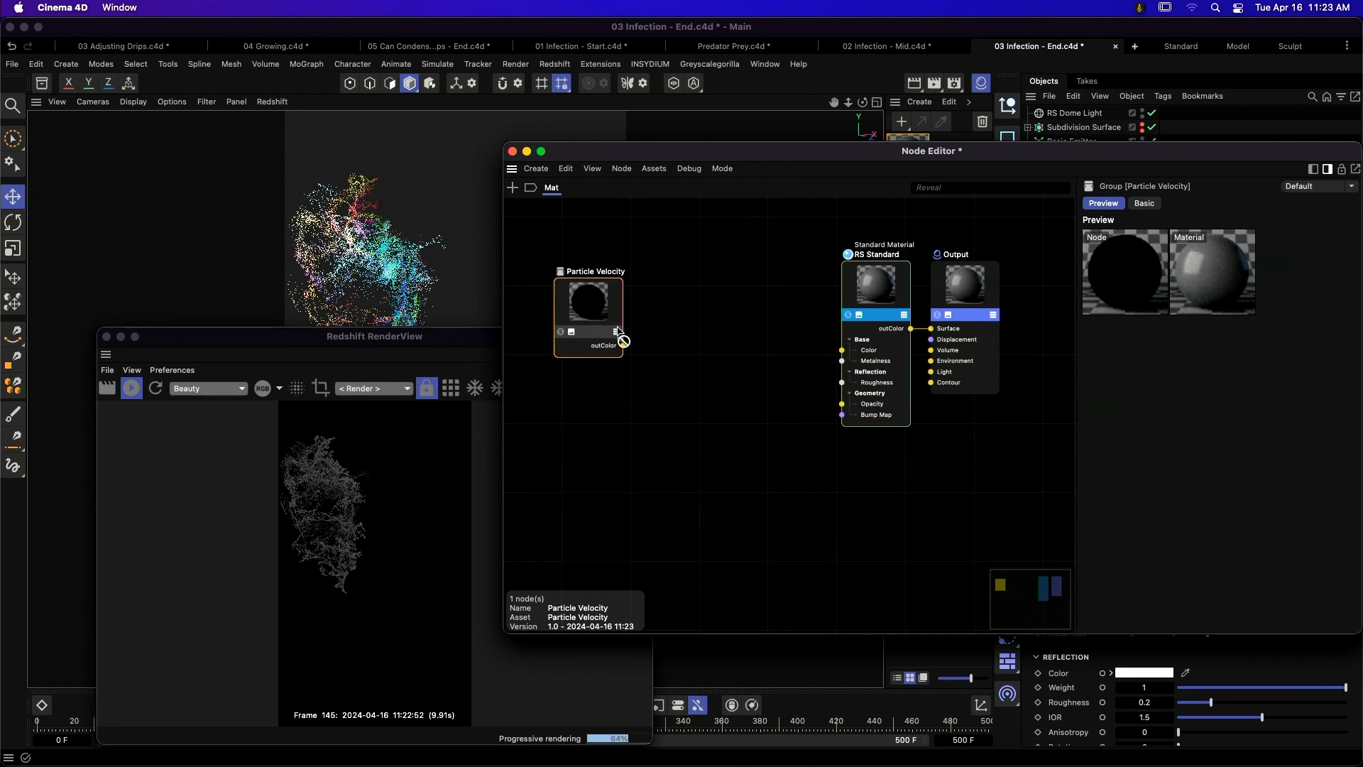
left_click_drag(622, 347, 842, 350)
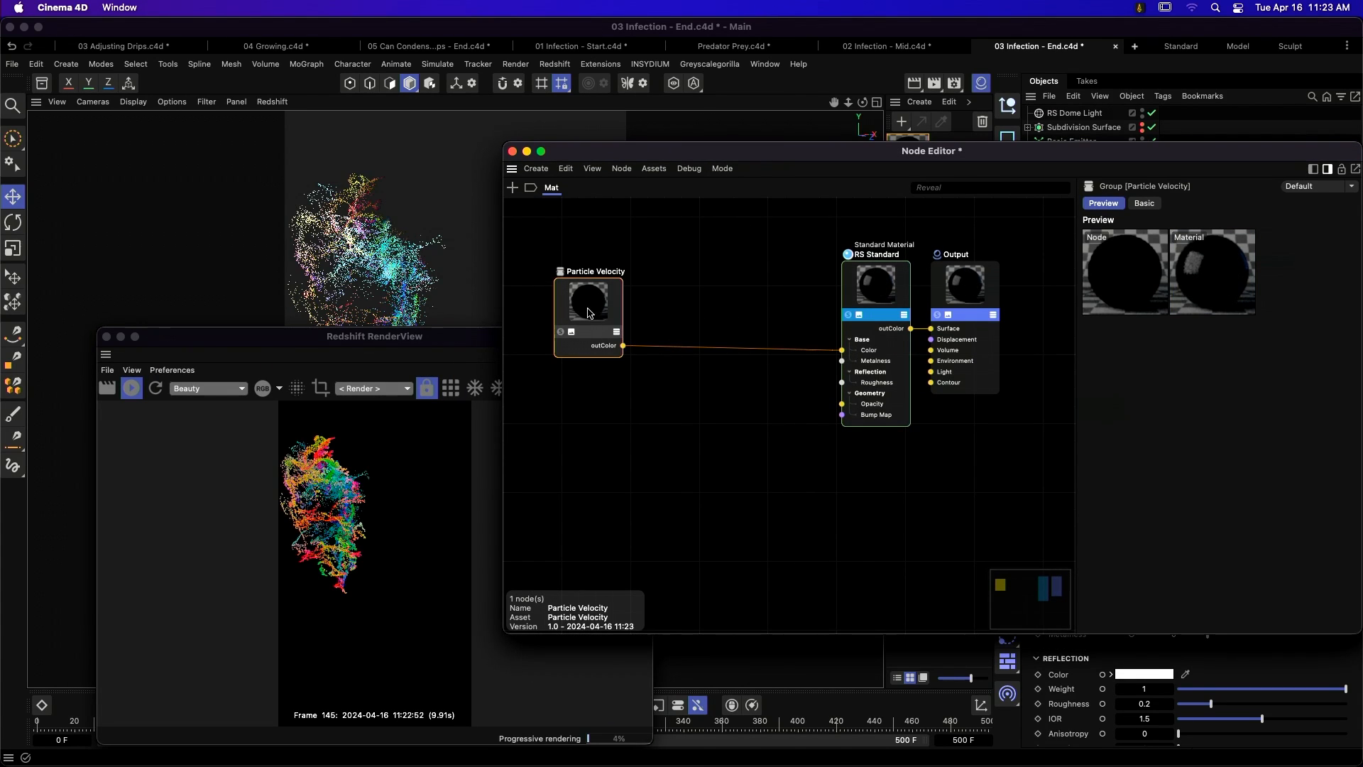
left_click_drag(591, 309, 753, 309)
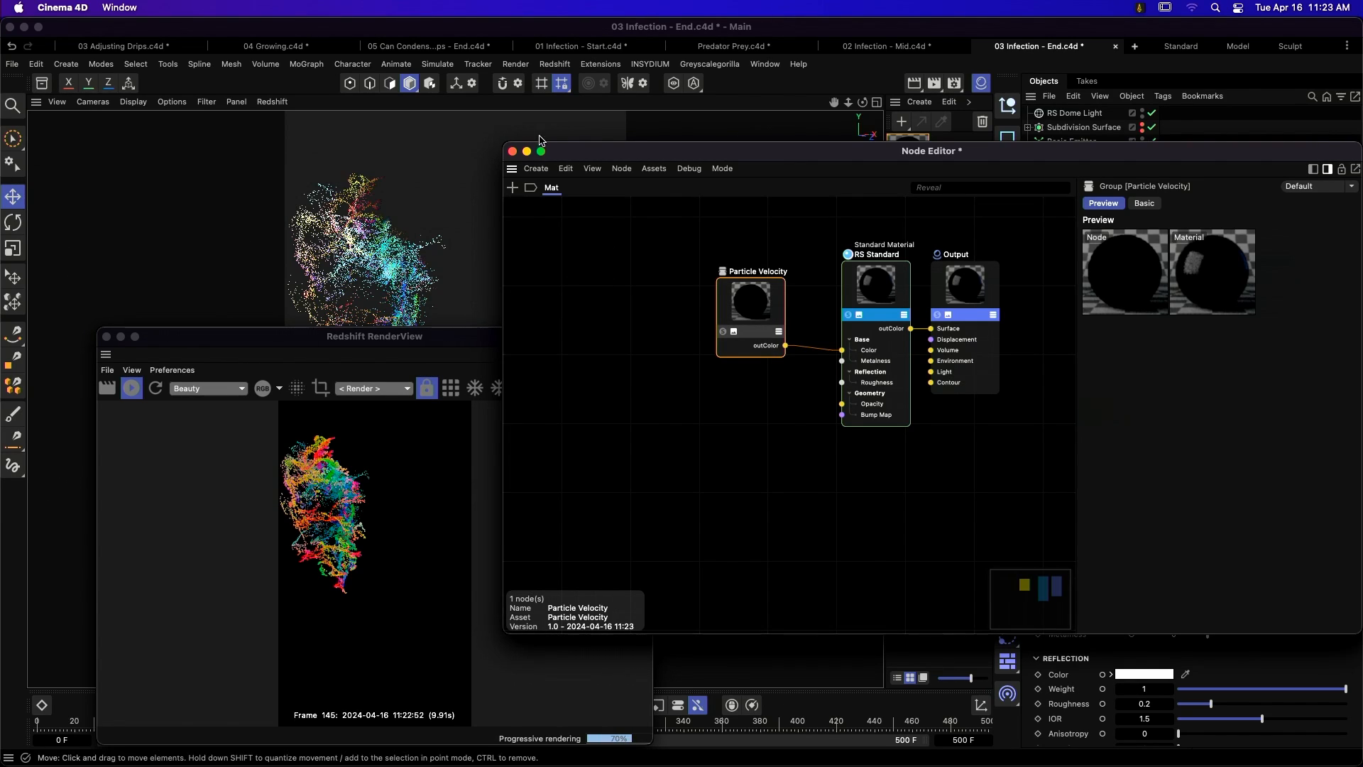
- Close the Node Editor and the Redshift RenderView
left_click(513, 150)
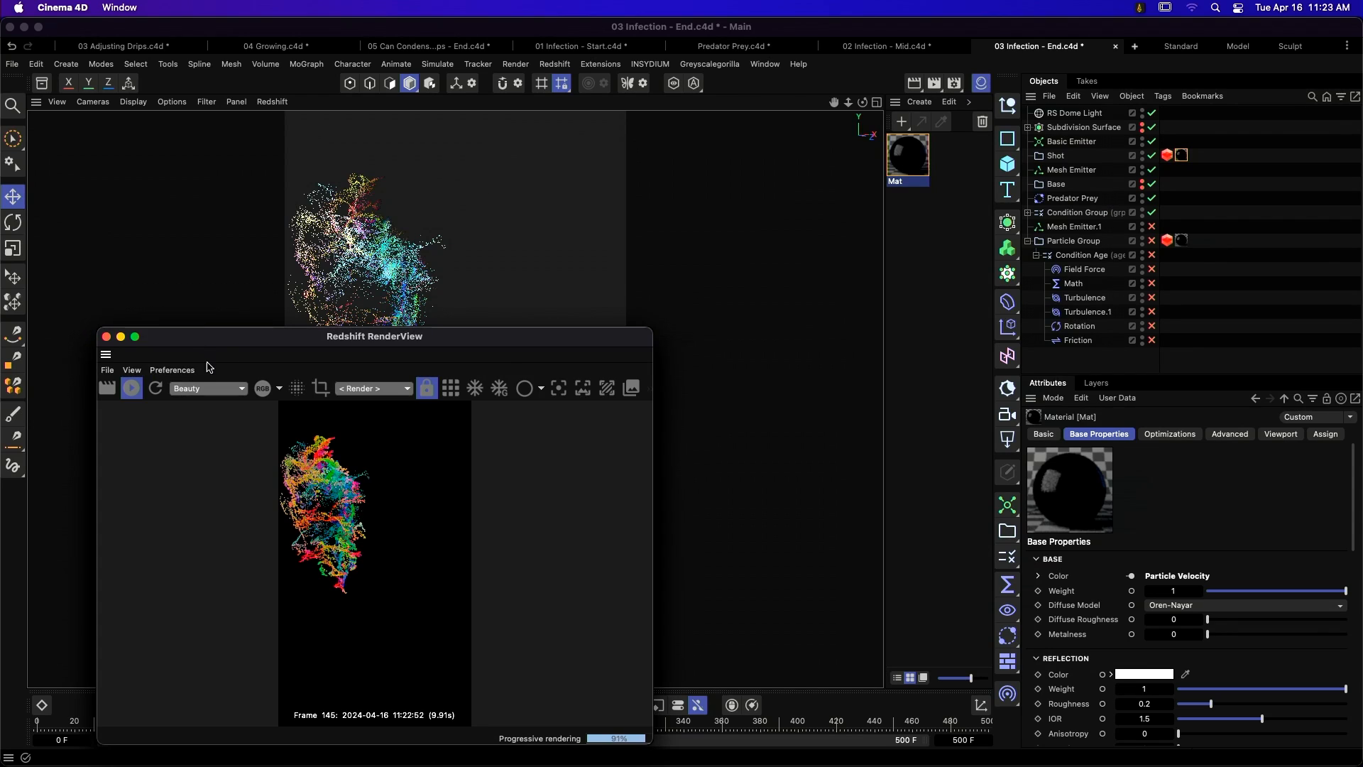
left_click_drag(99, 364, 393, 236)
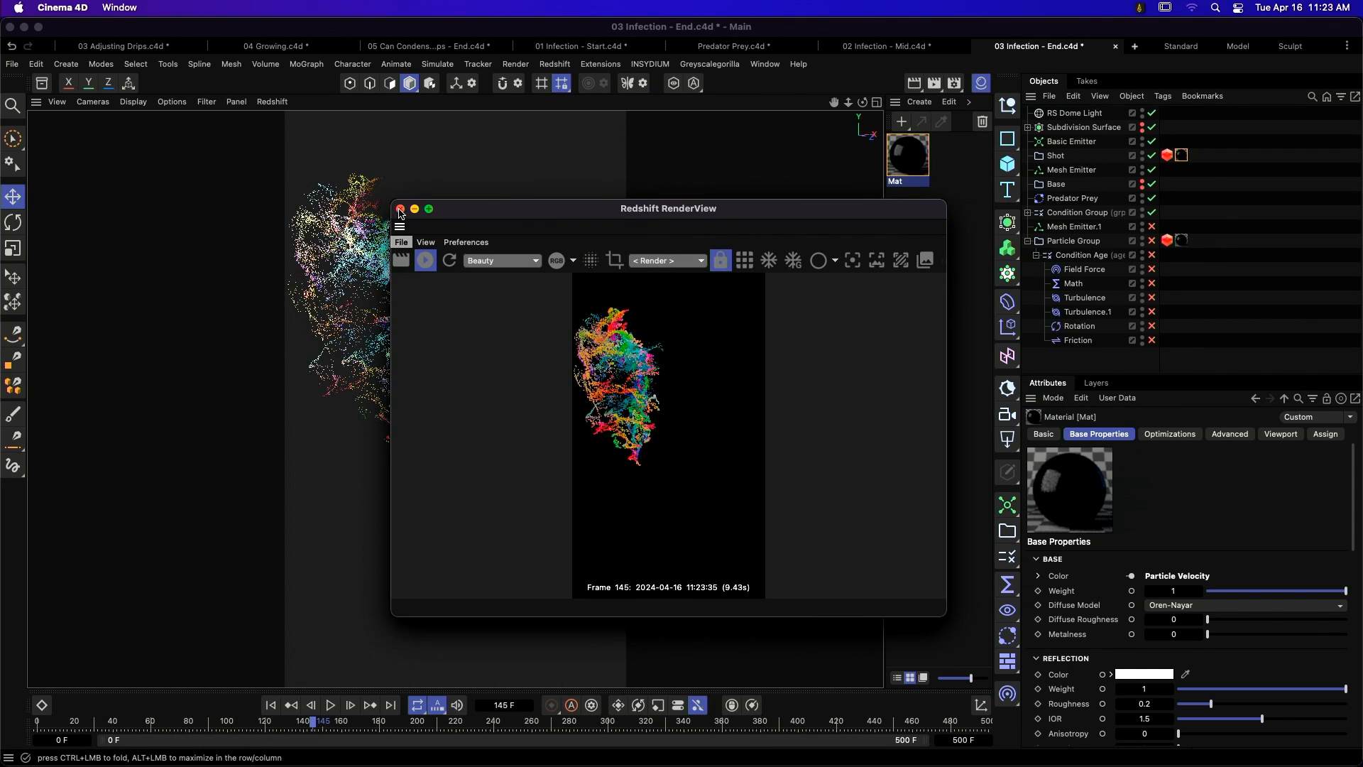
left_click(400, 209)
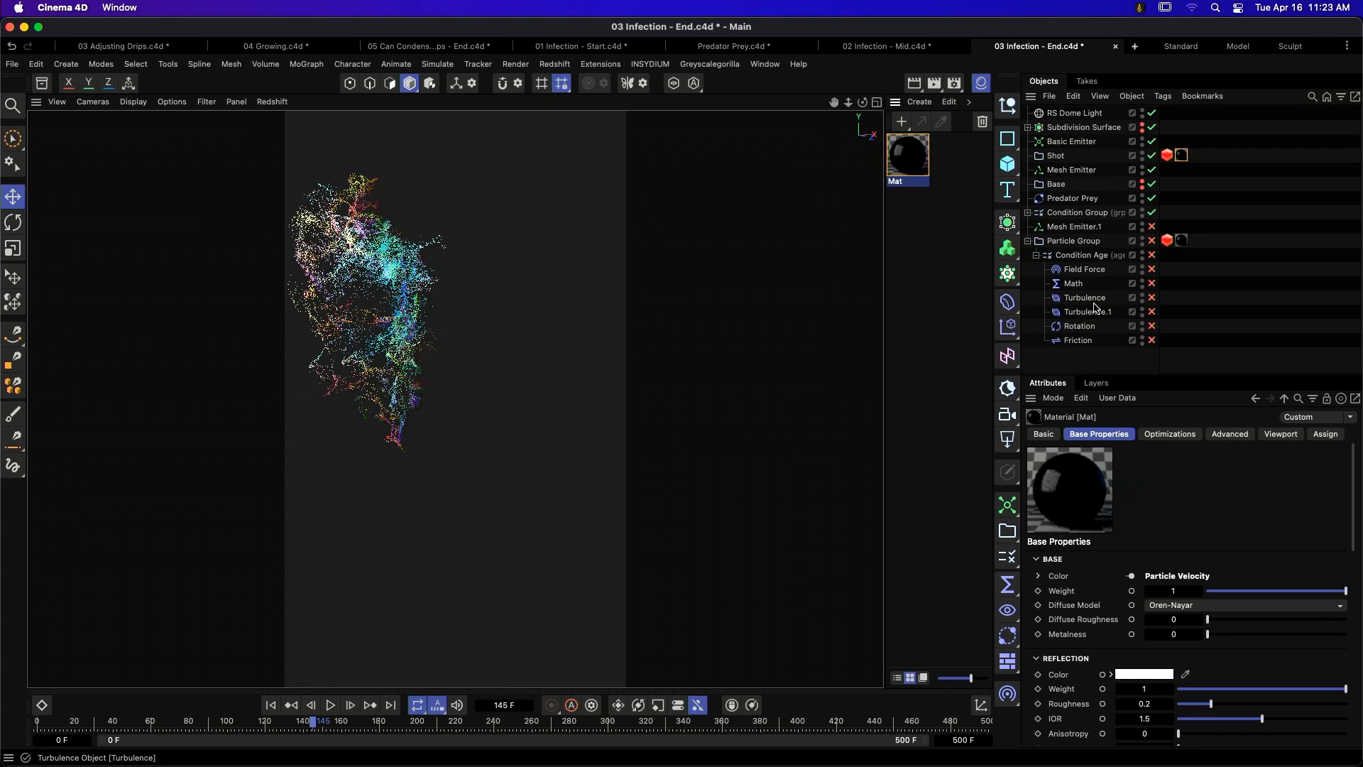
- Search the Asset Browser for "particles" and look through the example scenes in the Particles category
left_click(42, 83)
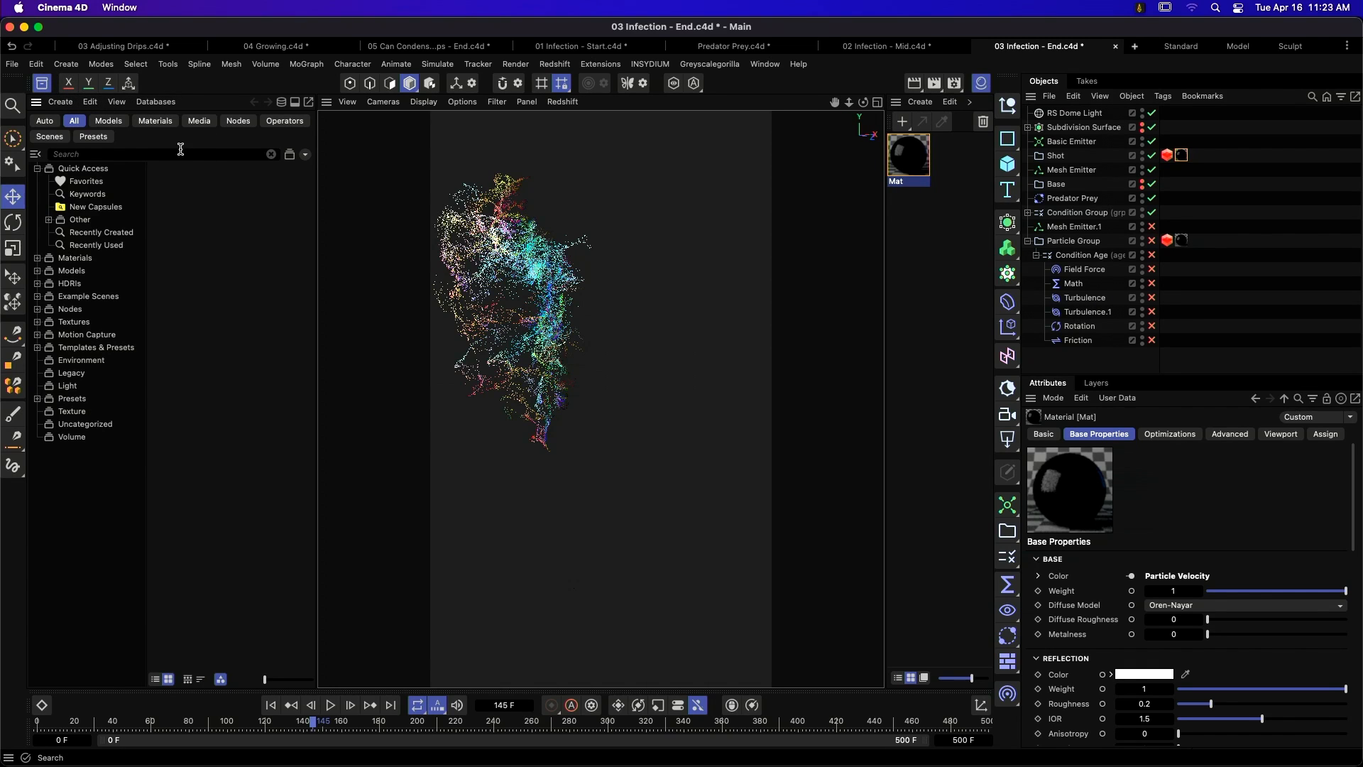
left_click(93, 154)
type("particles")
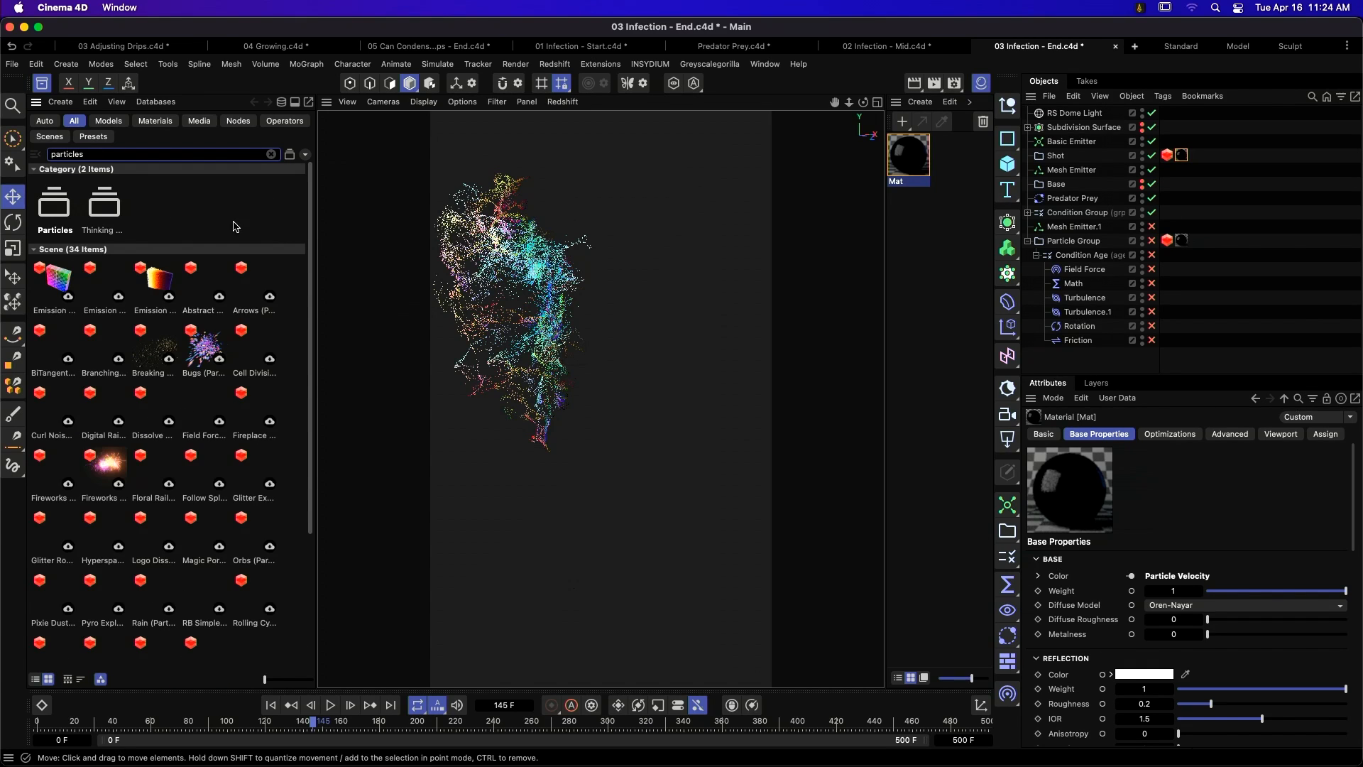
double_click(55, 207)
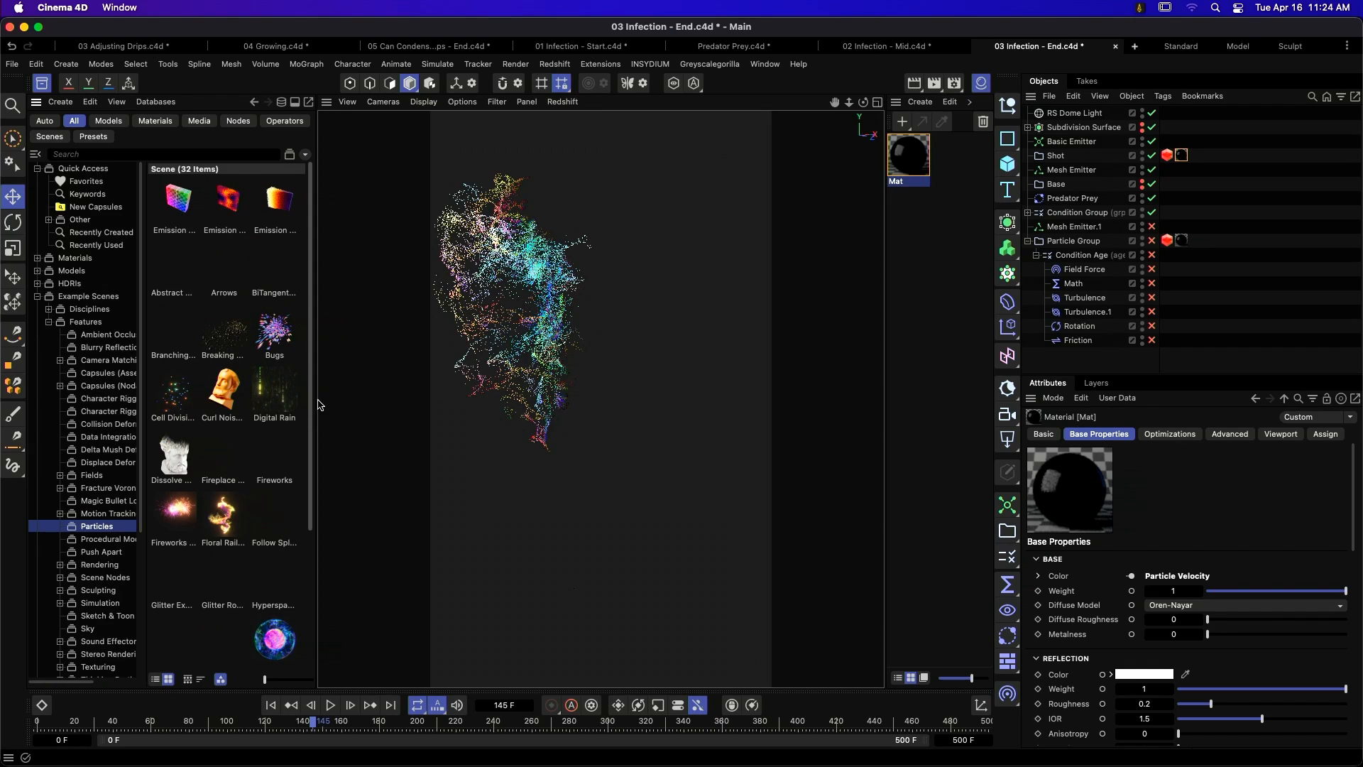
left_click_drag(310, 461, 319, 629)
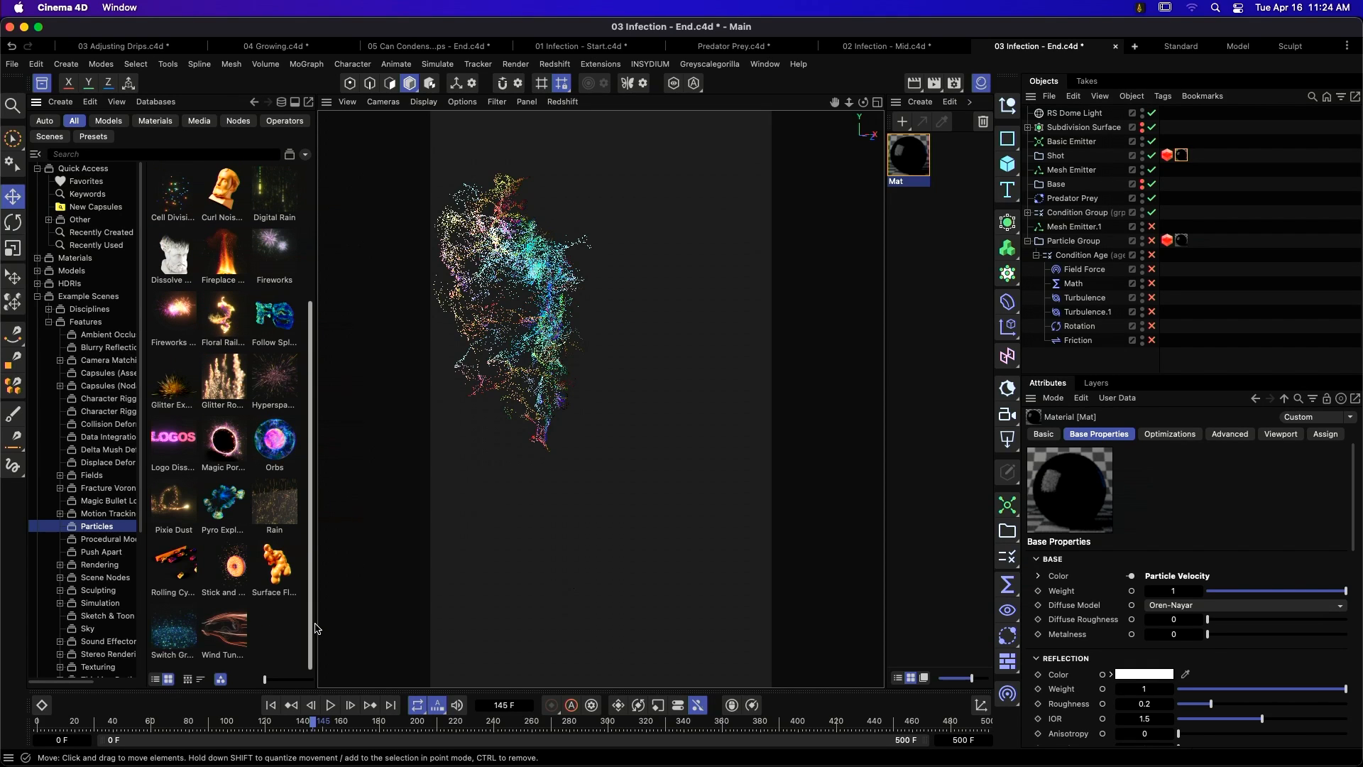
scroll(316, 625, "up", 5)
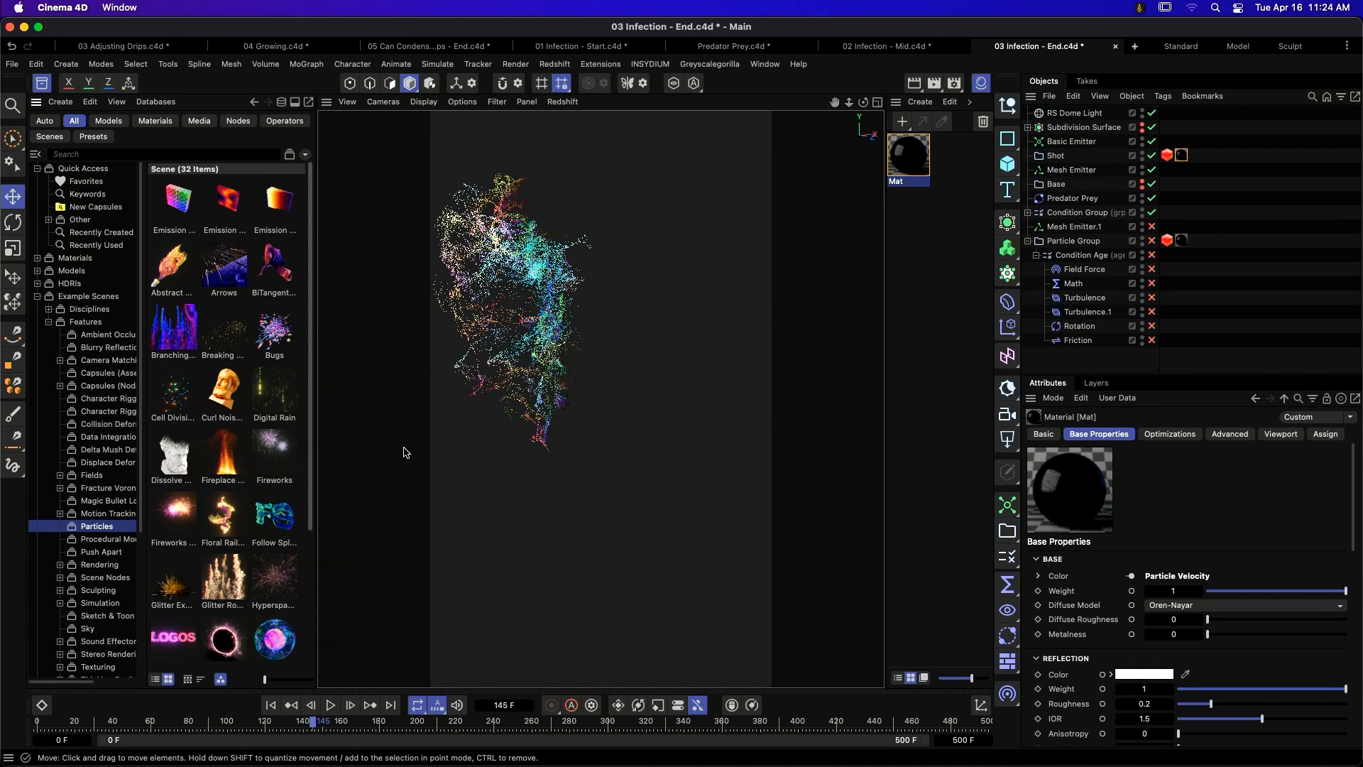
- Switch to the Keynote presentation
key("super+Tab")
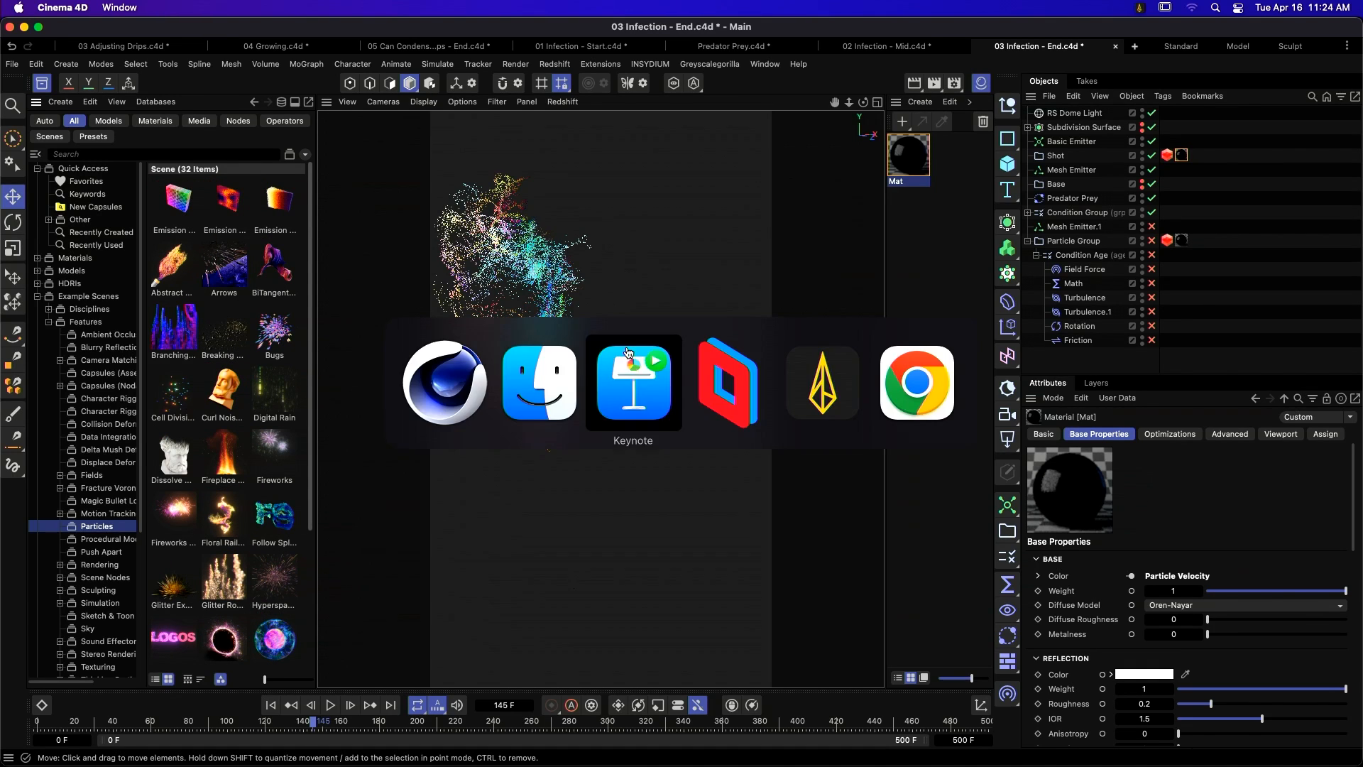
left_click(648, 391)
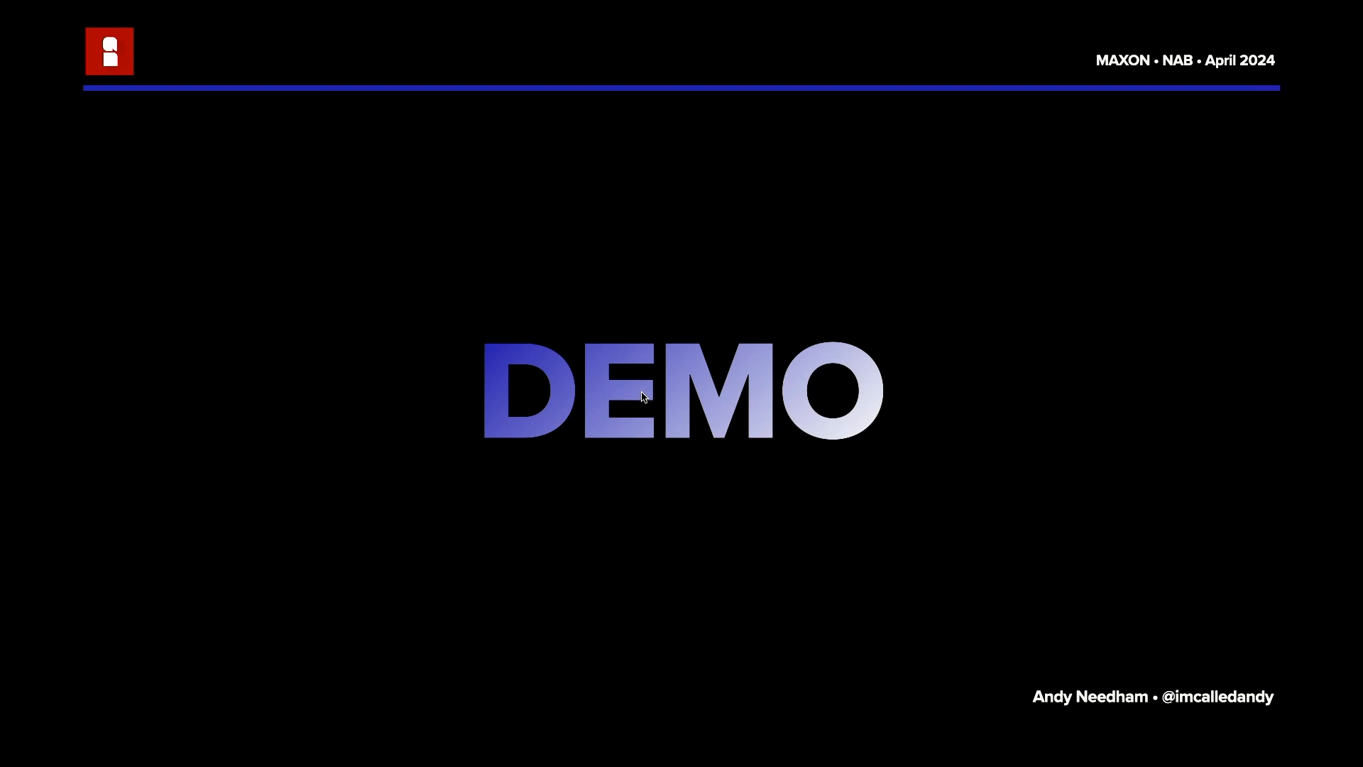